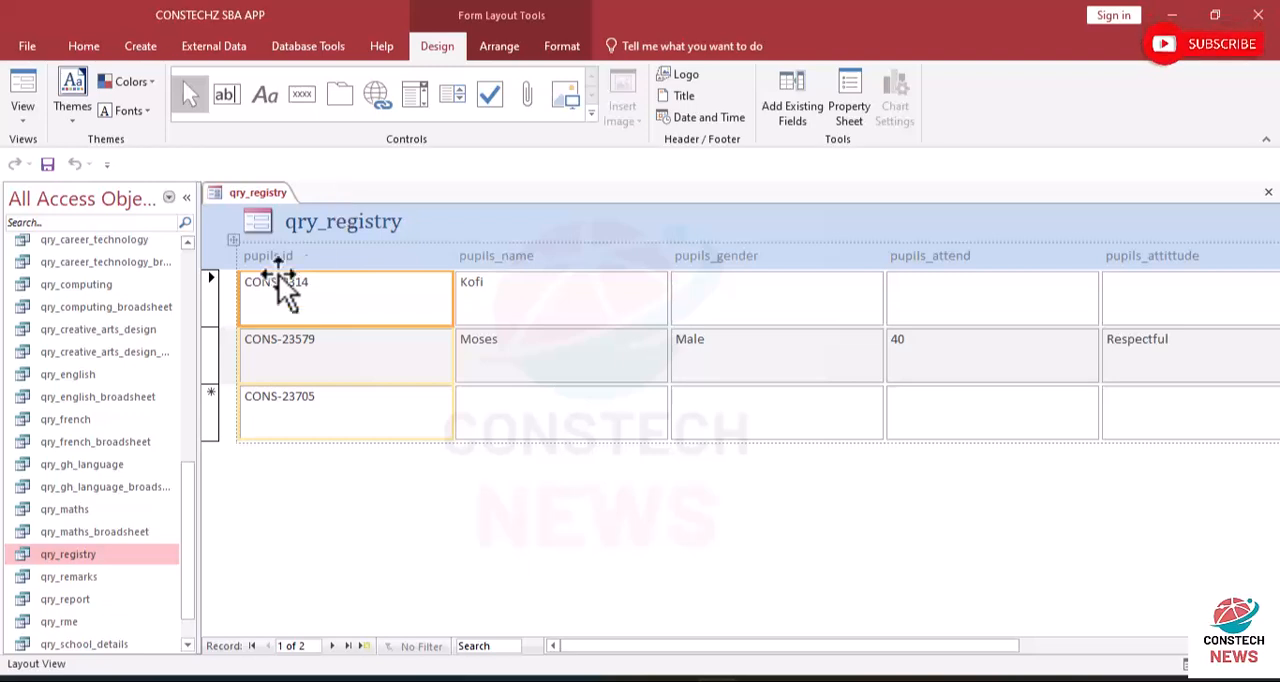
- Switch the qry_registry form to Design View
click(28, 114)
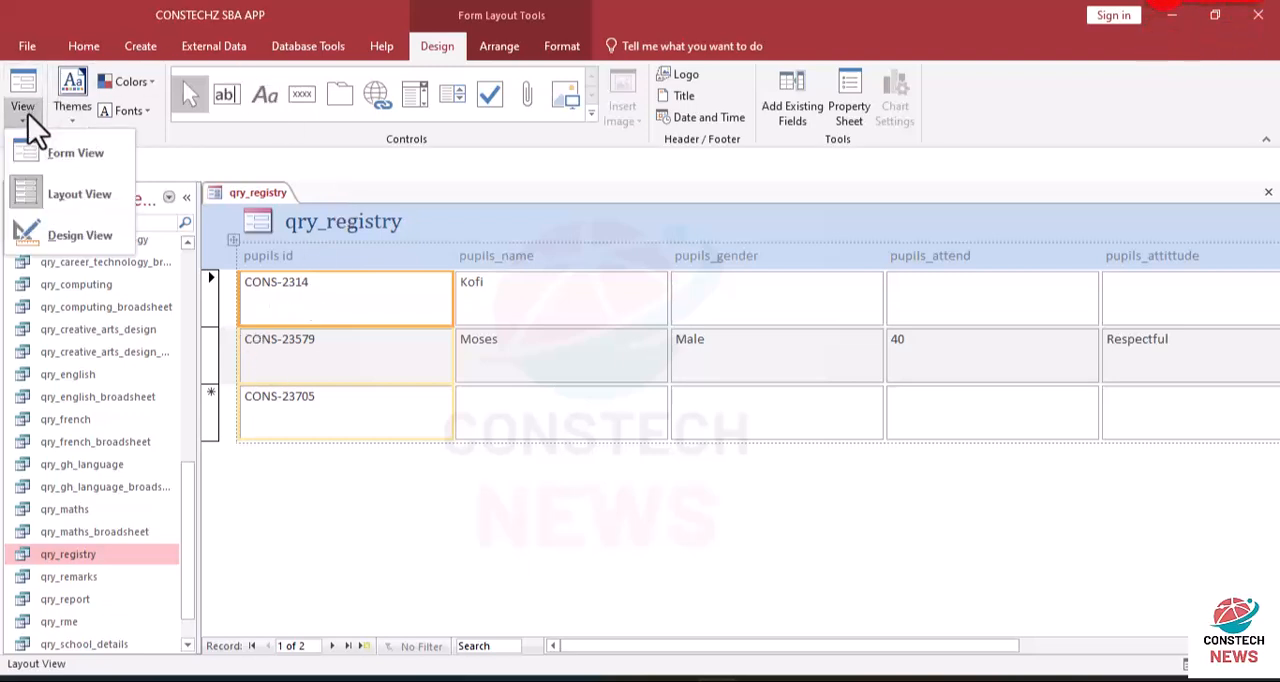
click(54, 198)
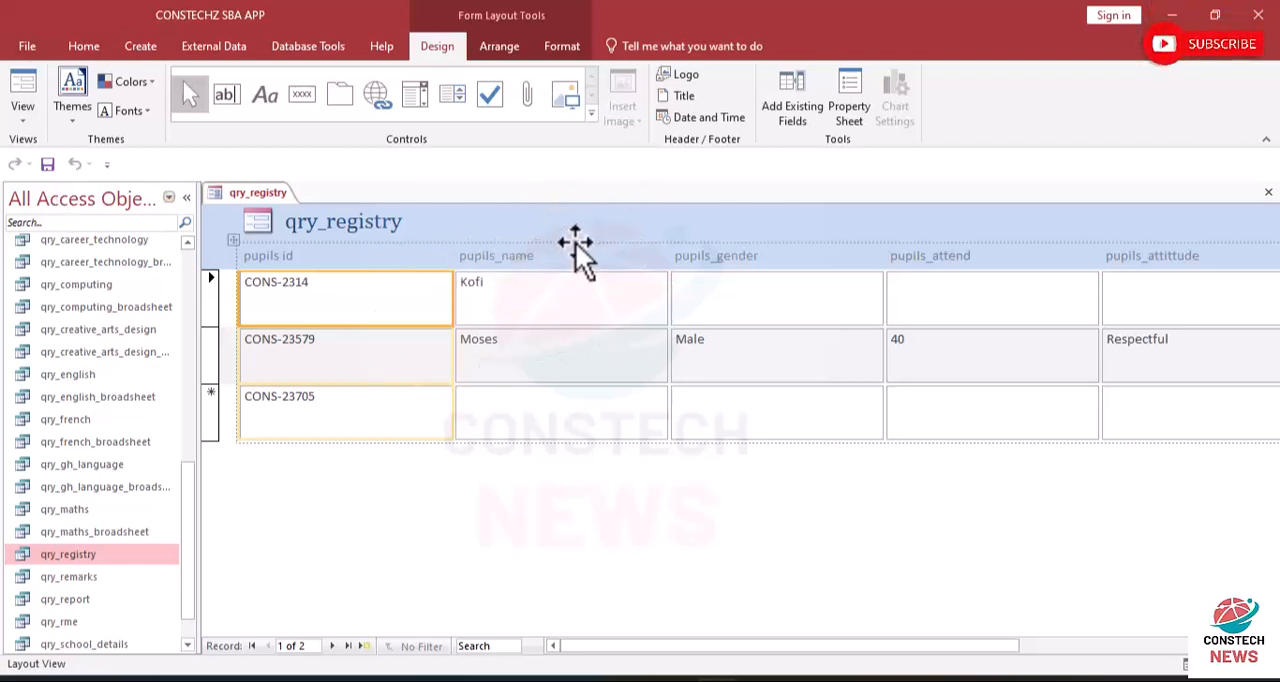
click(22, 124)
click(54, 235)
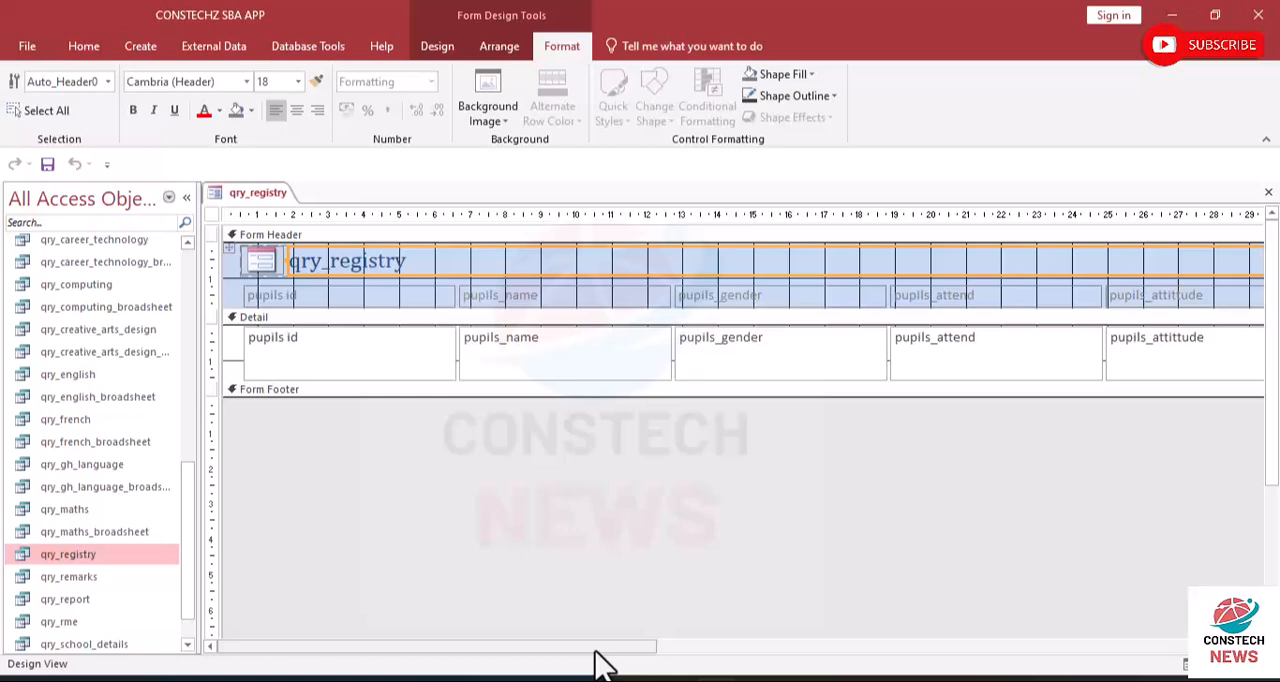
- Delete the logo from the form header and narrow the qry_registry title label to end near the 18 cm mark
click(270, 260)
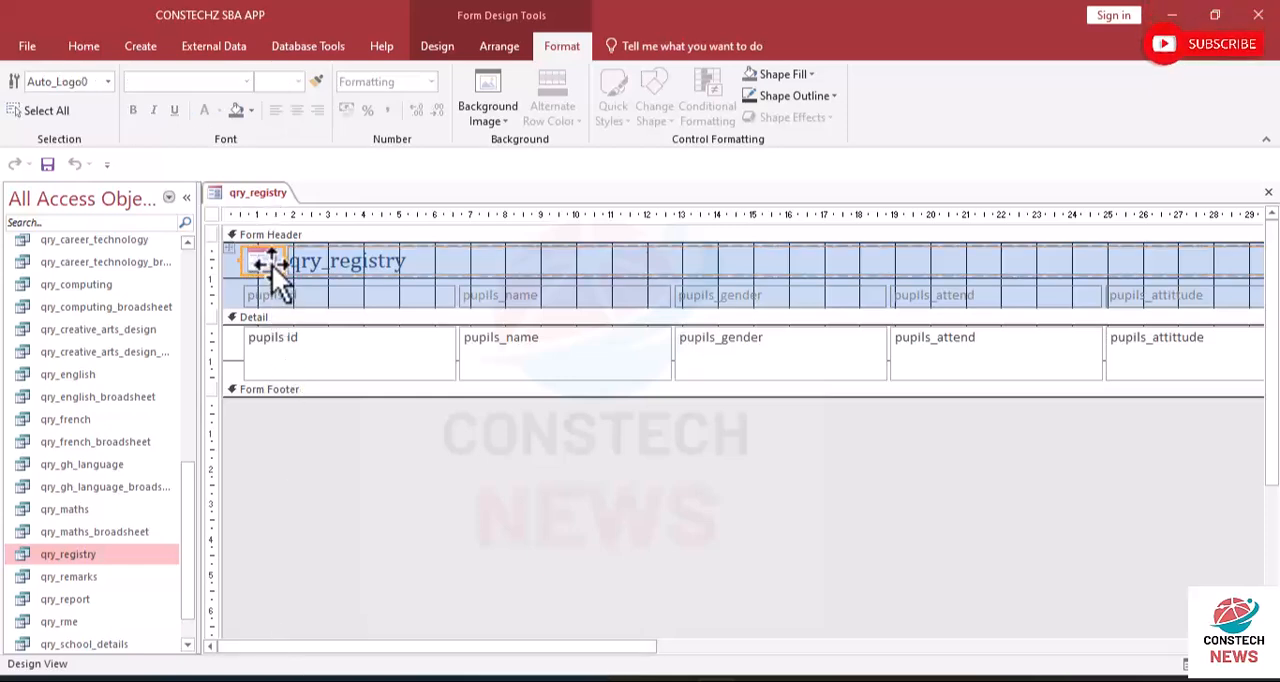
key(Delete)
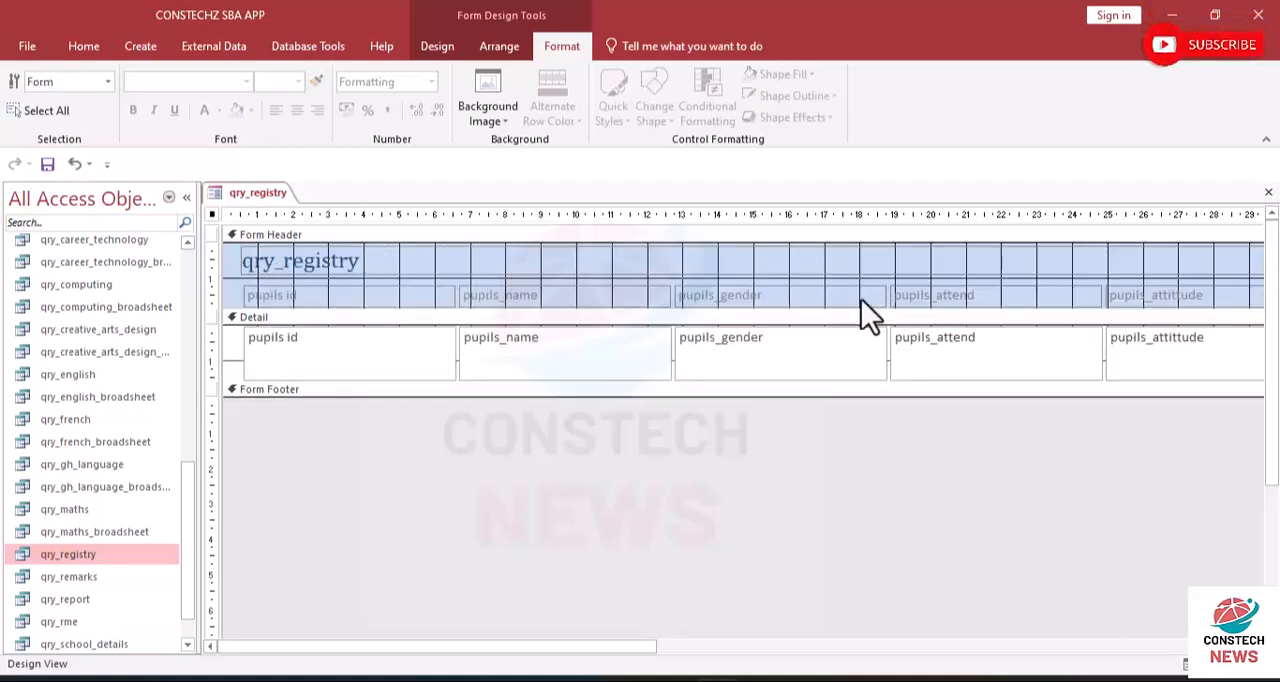
click(424, 266)
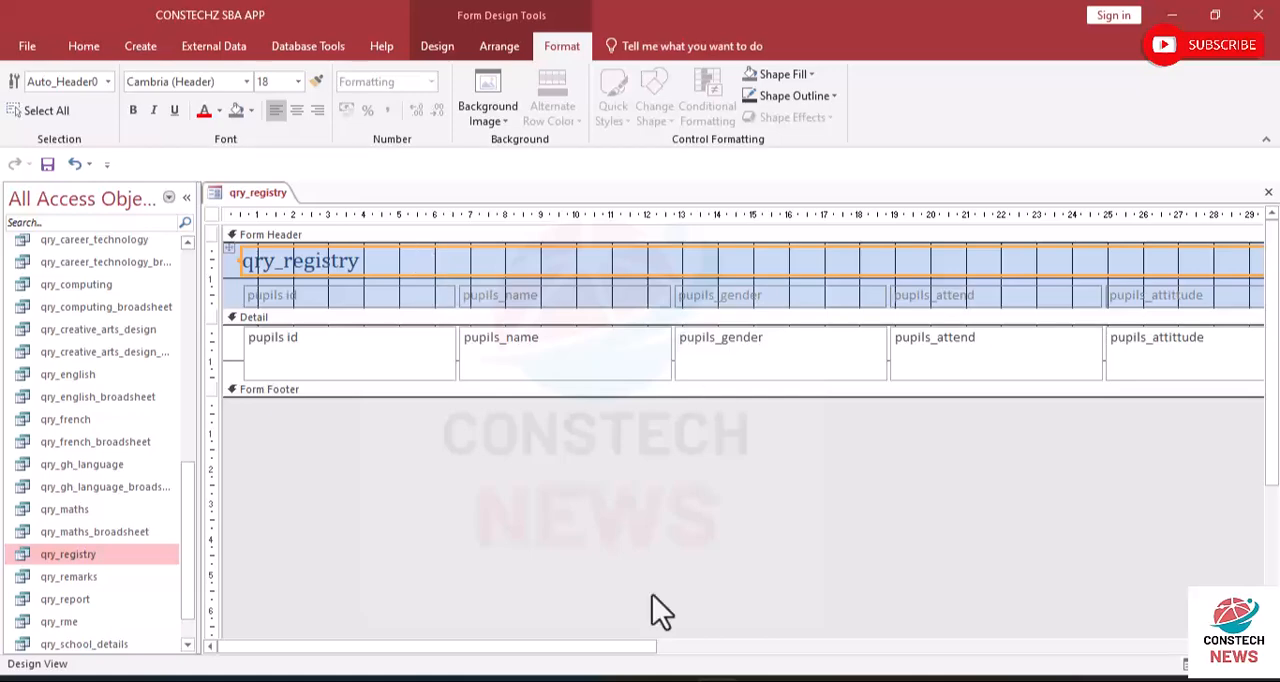
drag(598, 637, 956, 632)
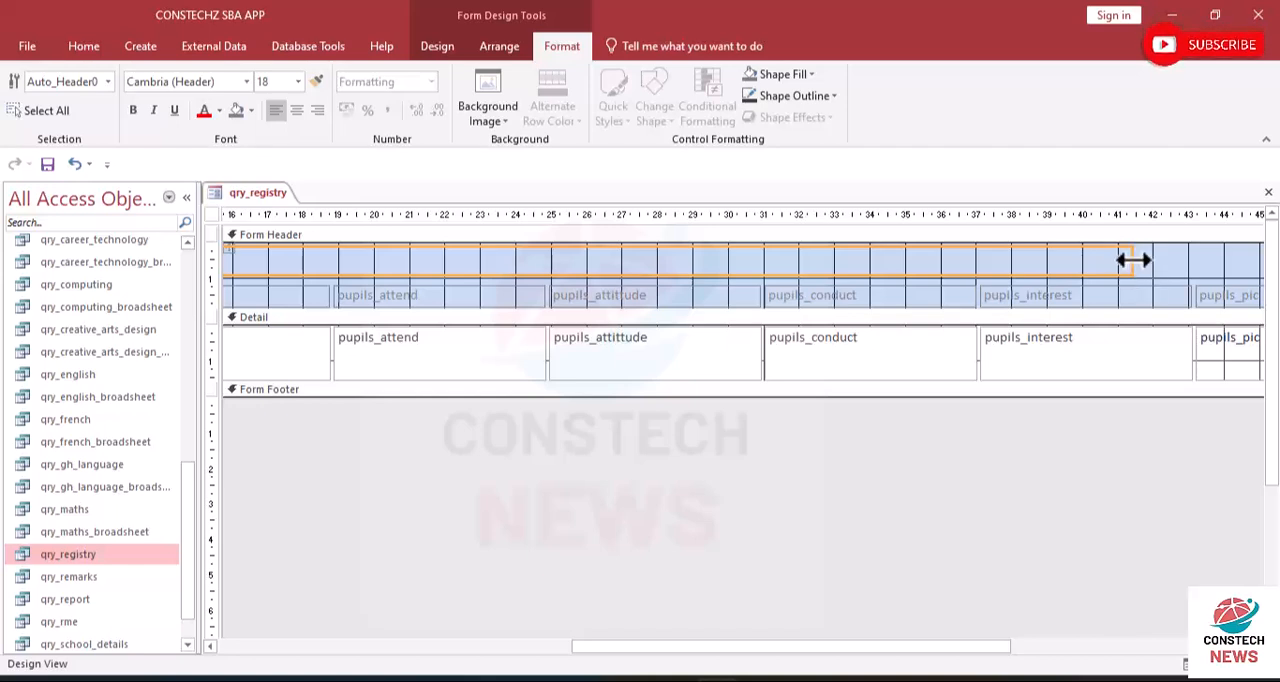
drag(1131, 261, 294, 283)
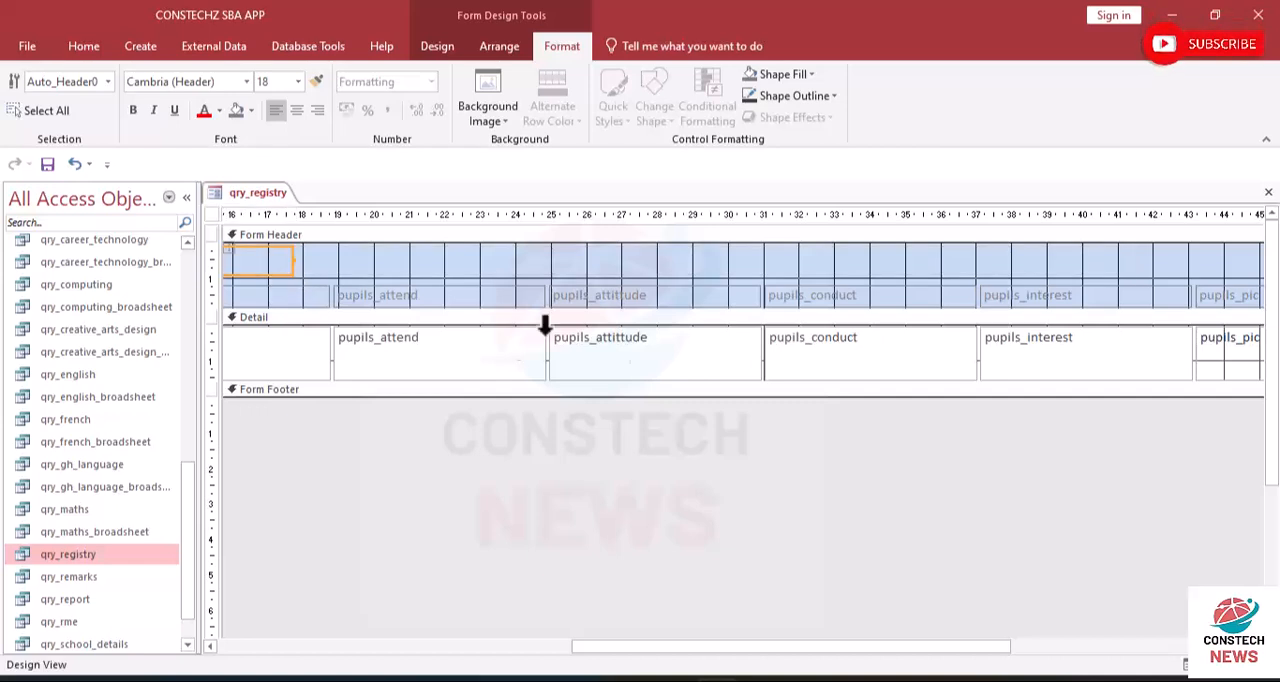
drag(651, 647, 262, 676)
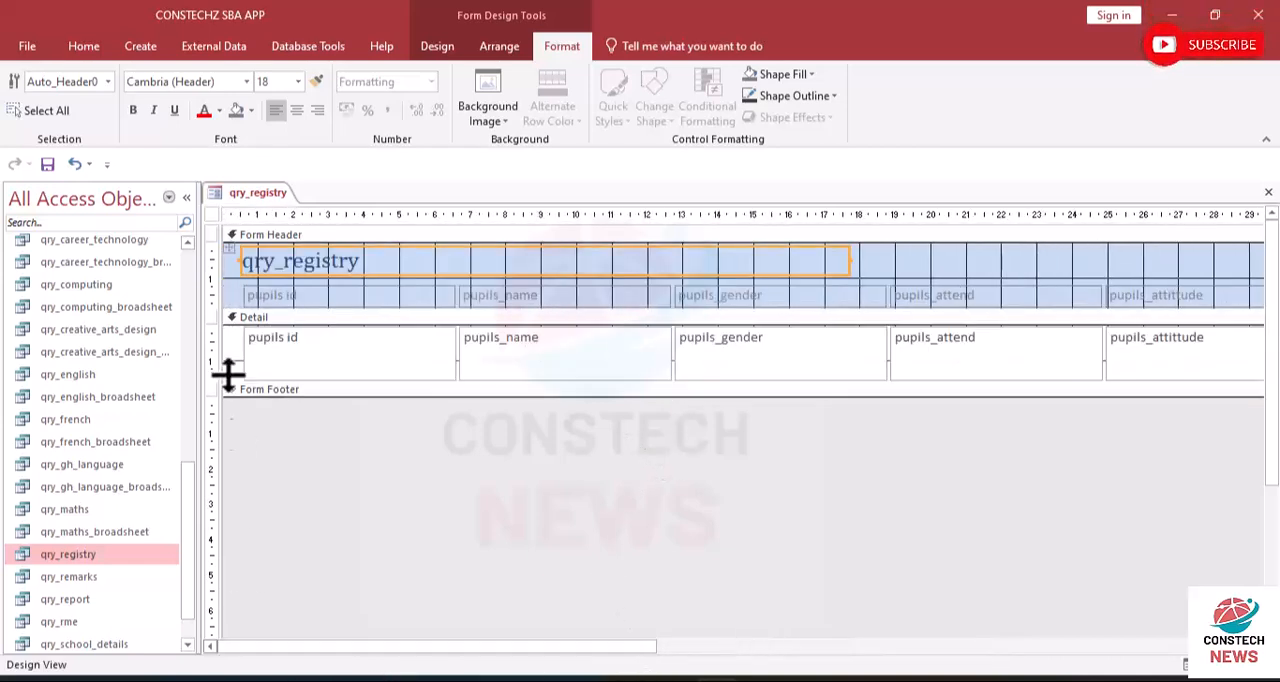
- Change the header title to REGISTRY FORM and narrow its label to fit closely around the text
click(375, 261)
drag(367, 262, 148, 268)
key(BackSpace)
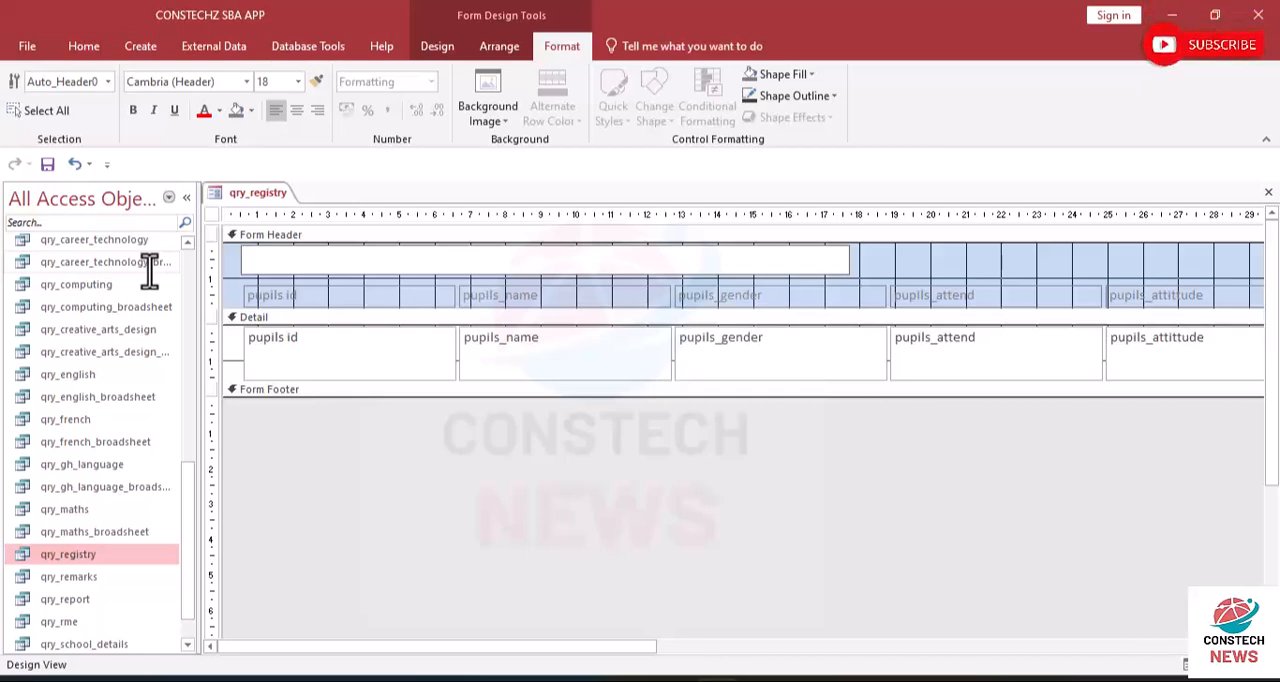
key(Caps_Lock)
text(REG)
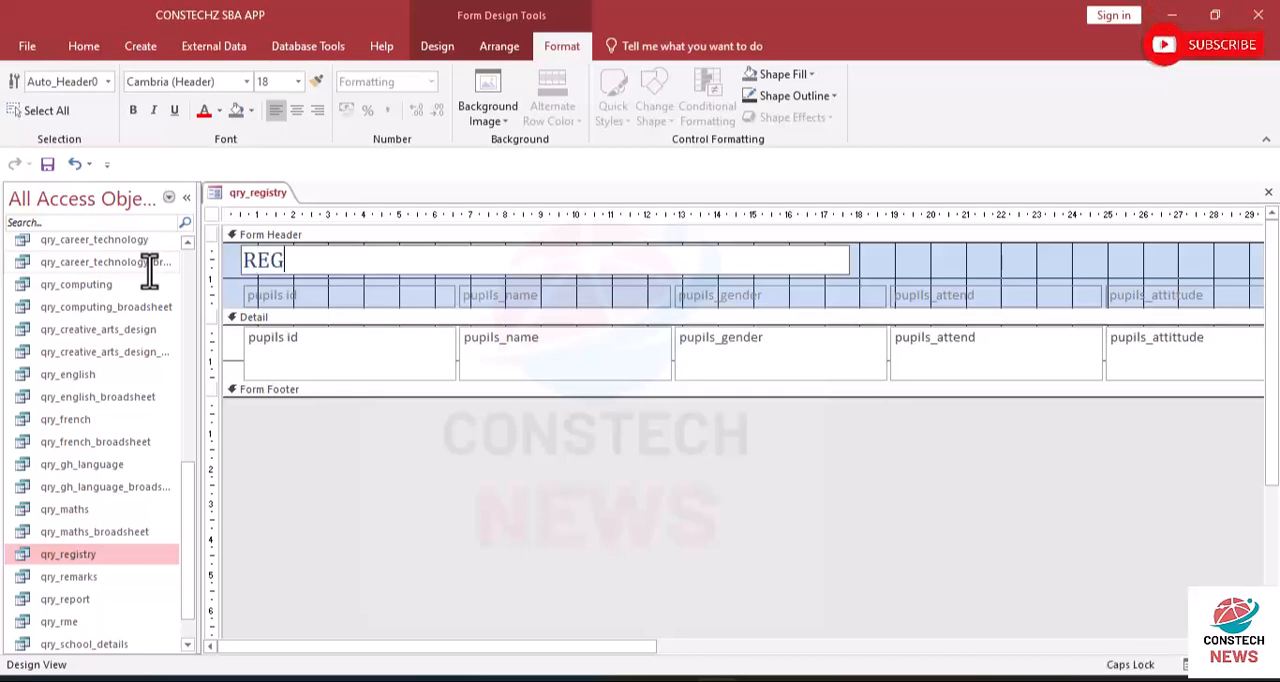
text(ISR)
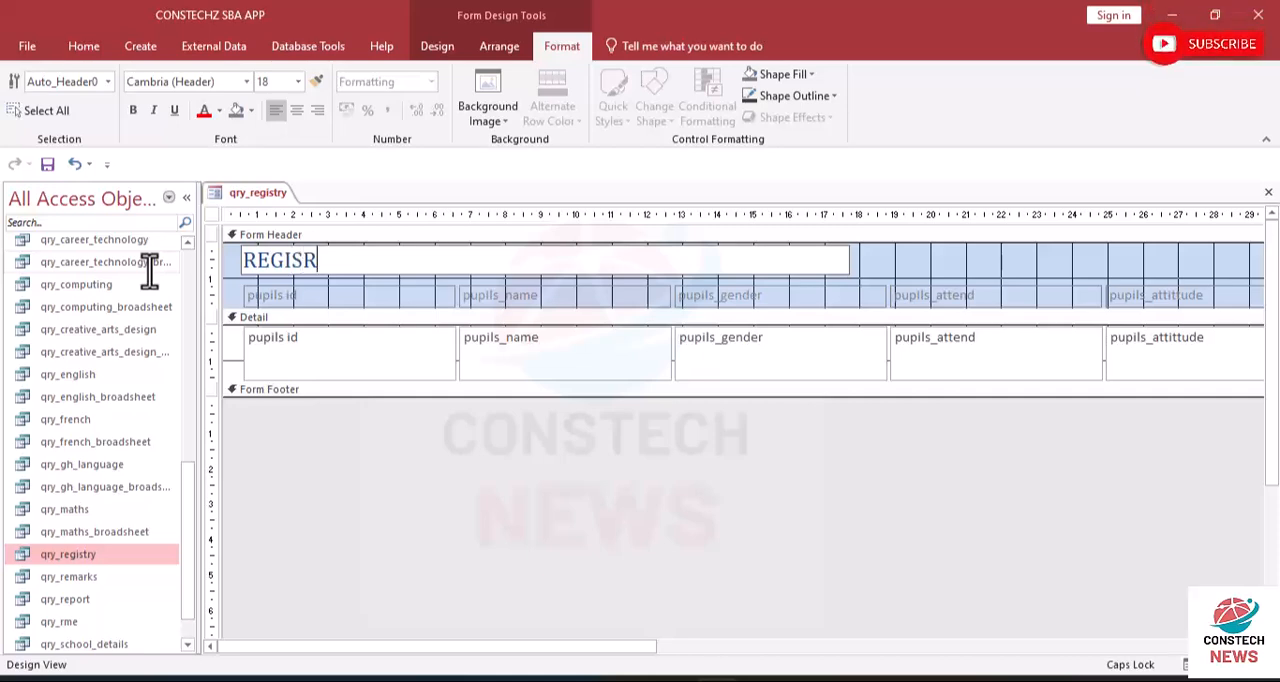
key(BackSpace)
text(TRY)
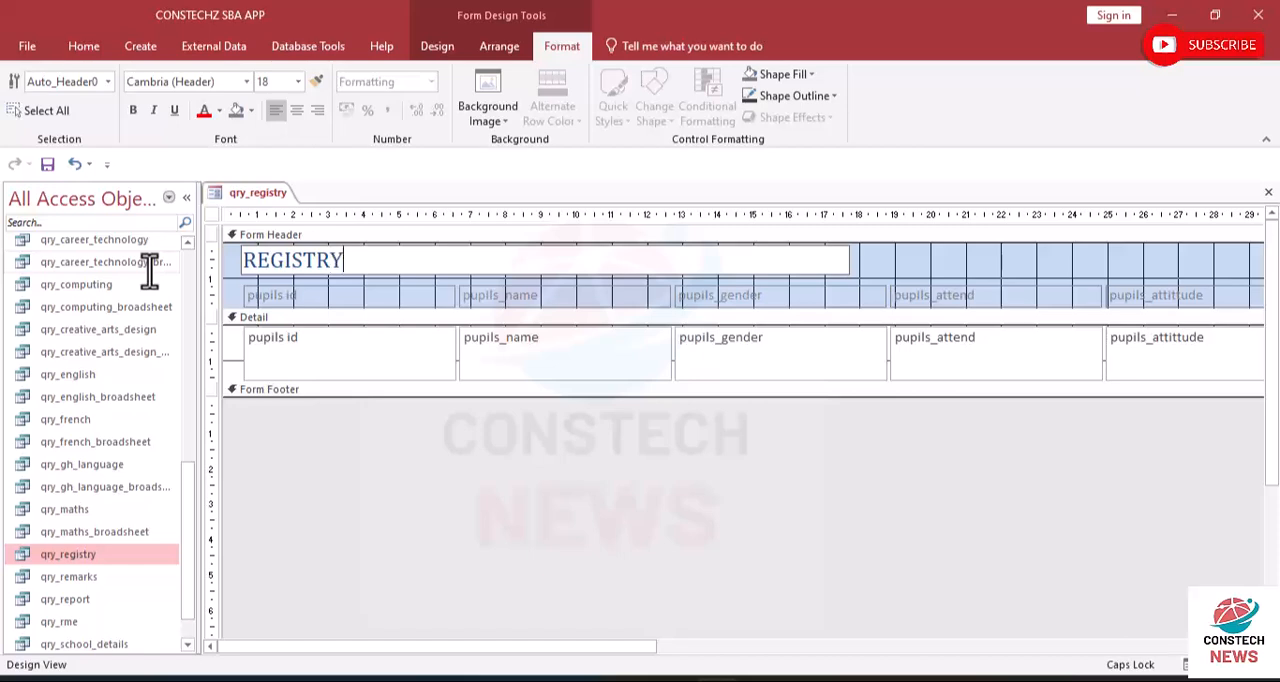
text( FORM)
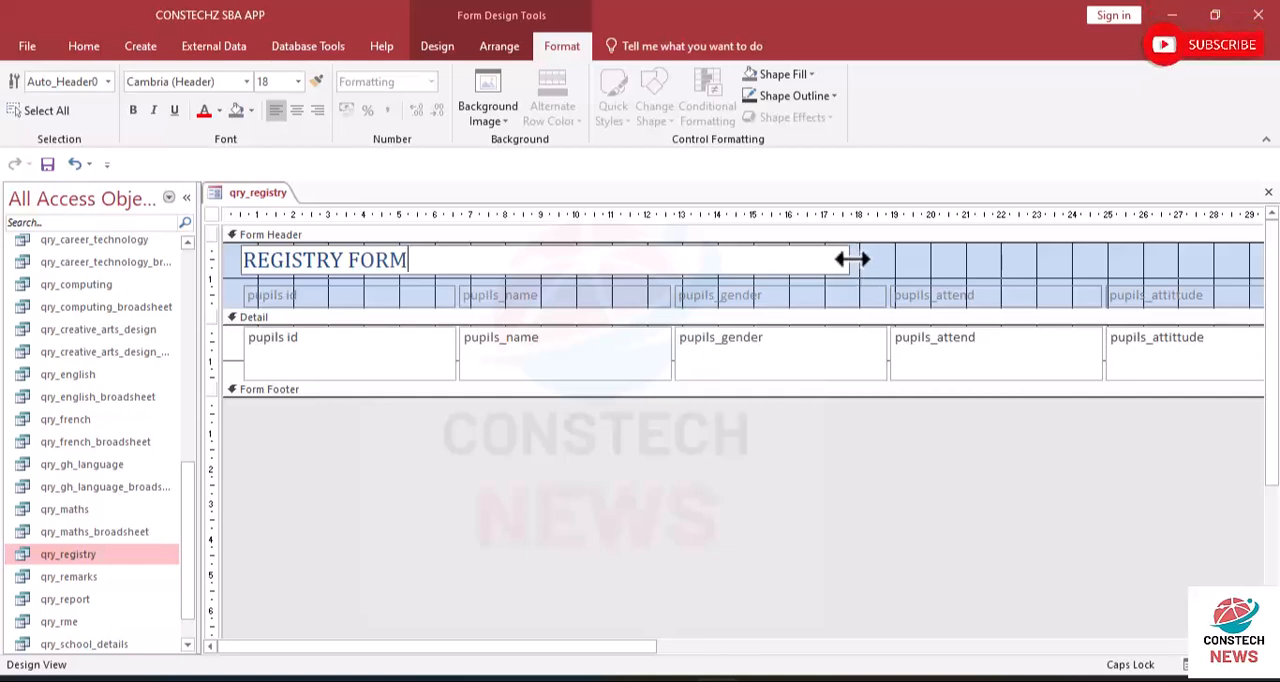
drag(851, 260, 432, 266)
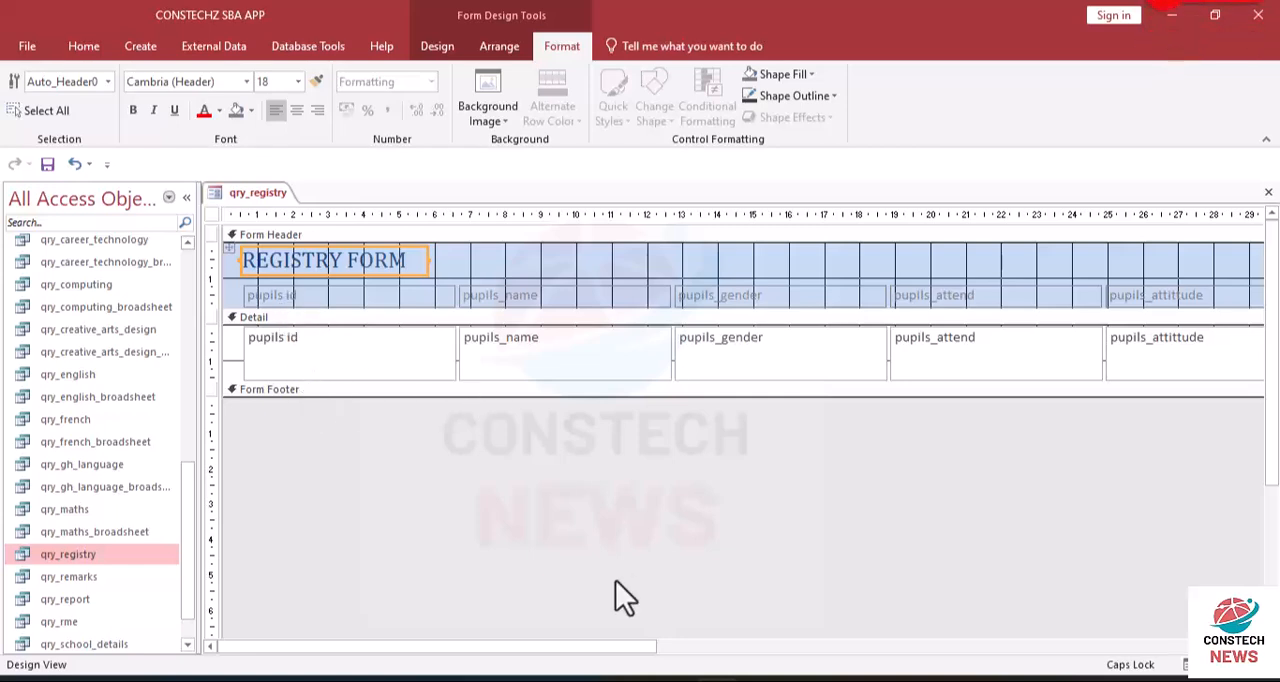
- Delete the pupils_pic column's header label and detail field, and pull the form's edge in close to the pupils_interest column
drag(563, 647, 1158, 680)
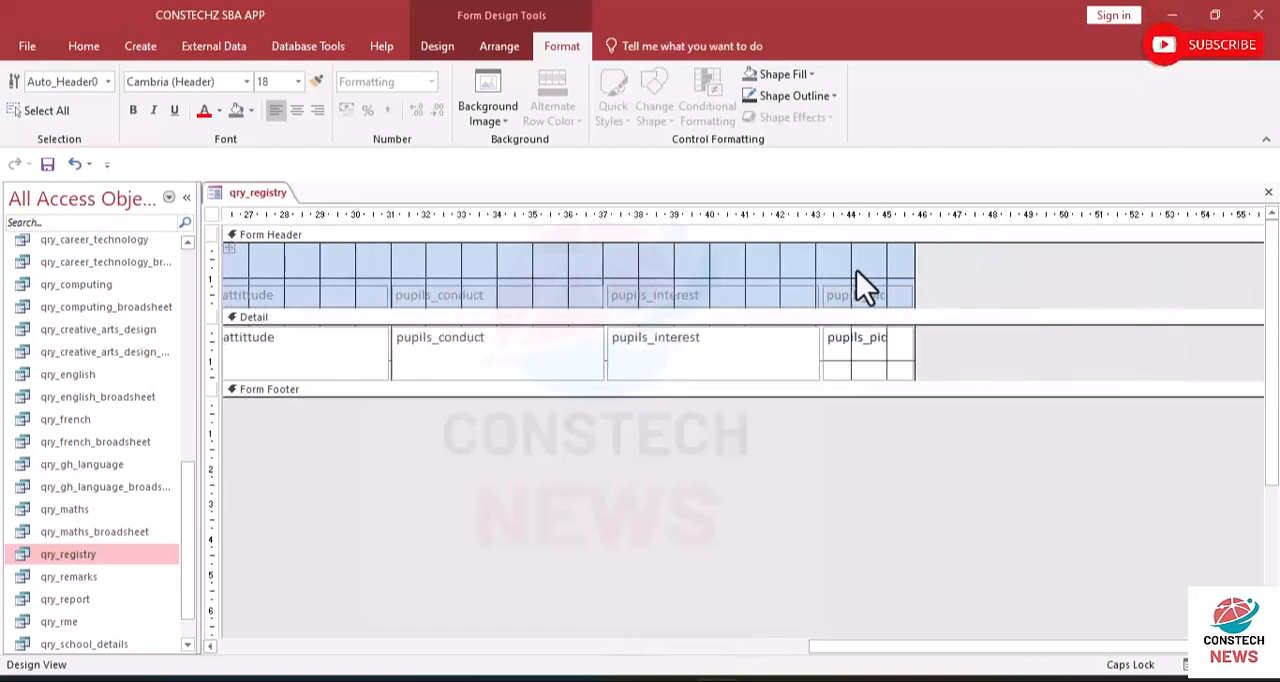
drag(843, 255, 866, 378)
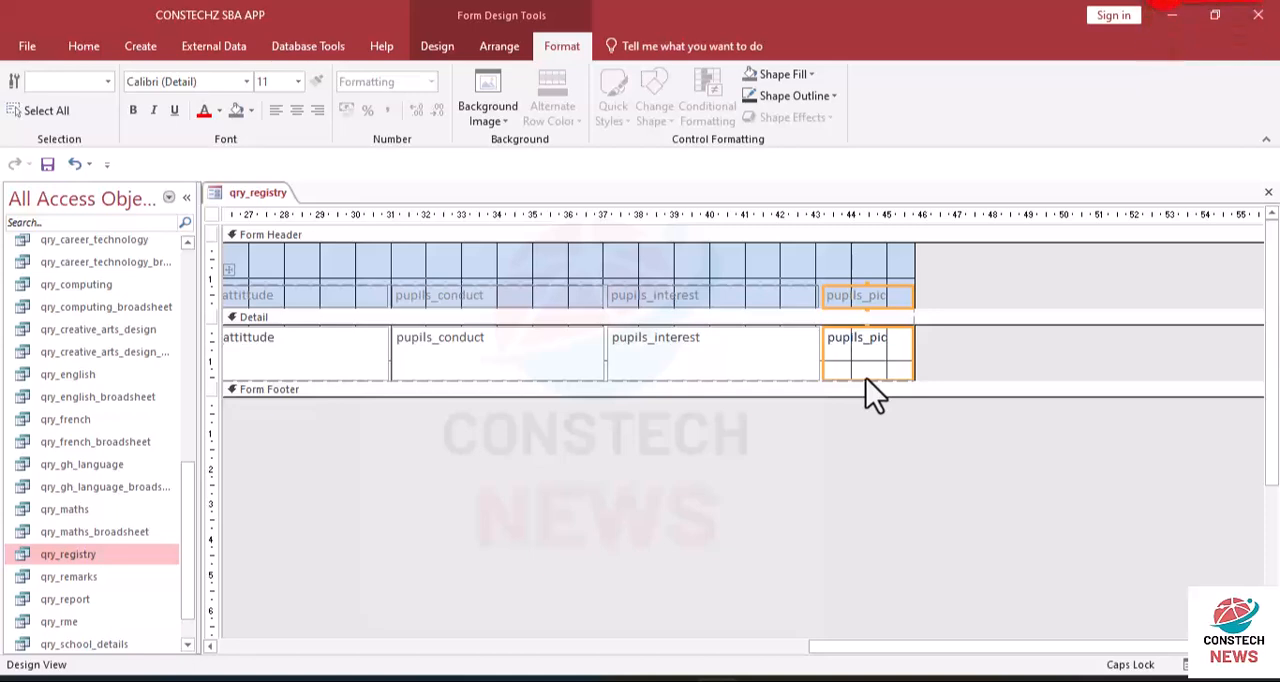
key(Delete)
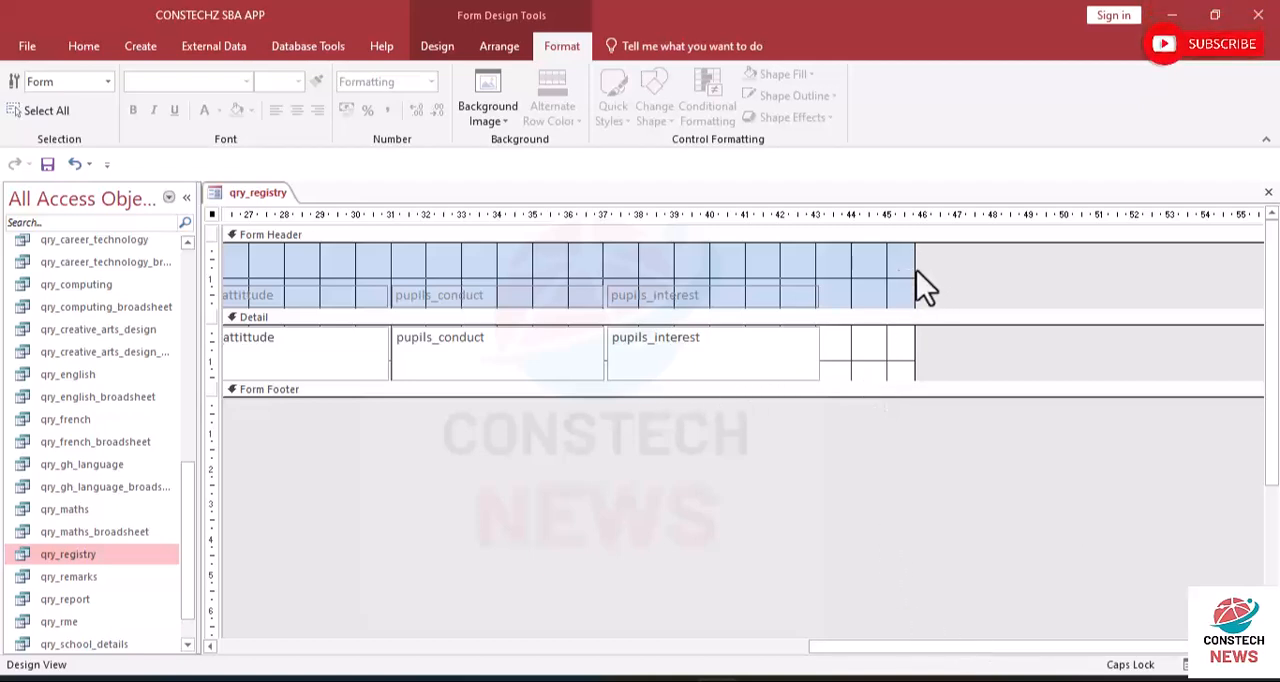
drag(914, 268, 840, 271)
- Change the caption of the pupils id header label to PUPILS ID
drag(1062, 648, 297, 548)
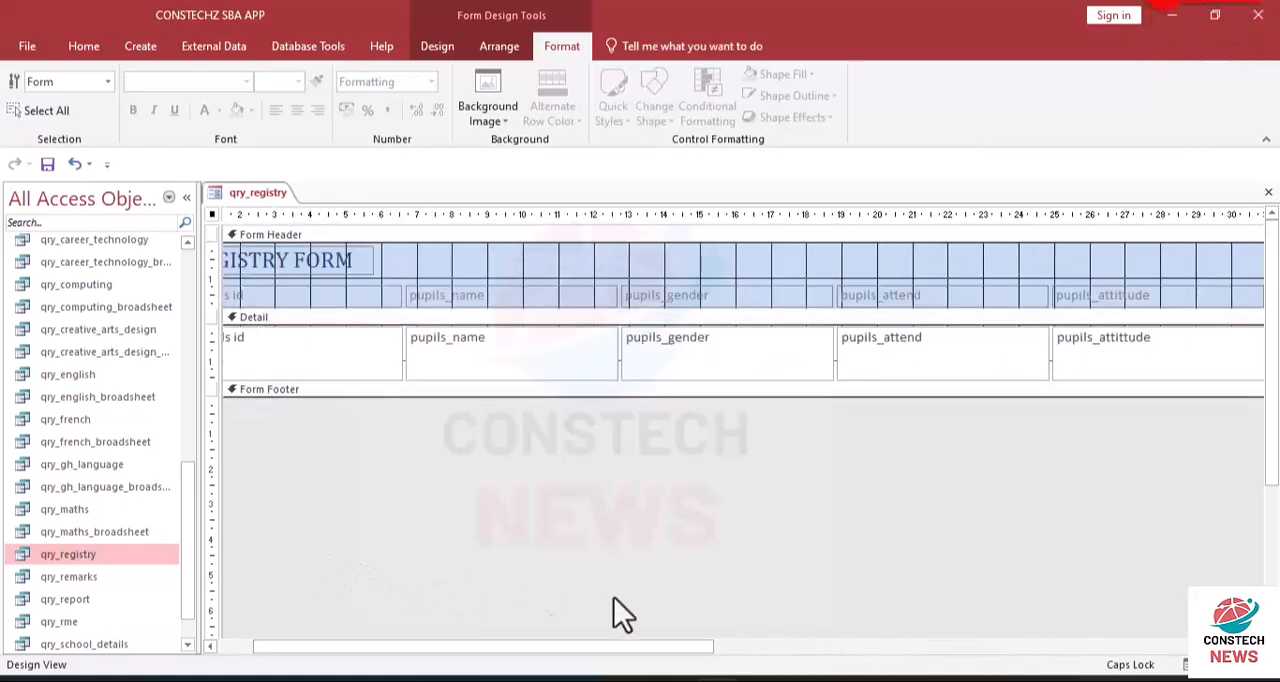
drag(580, 646, 197, 628)
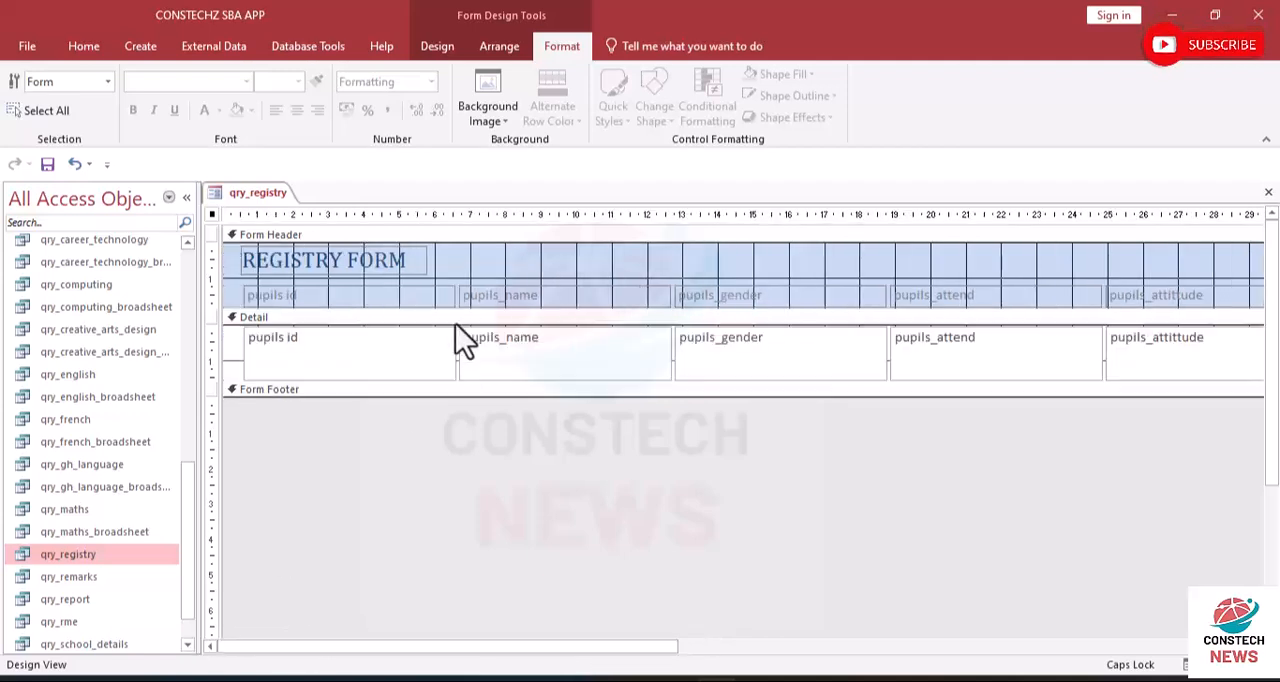
double_click(311, 296)
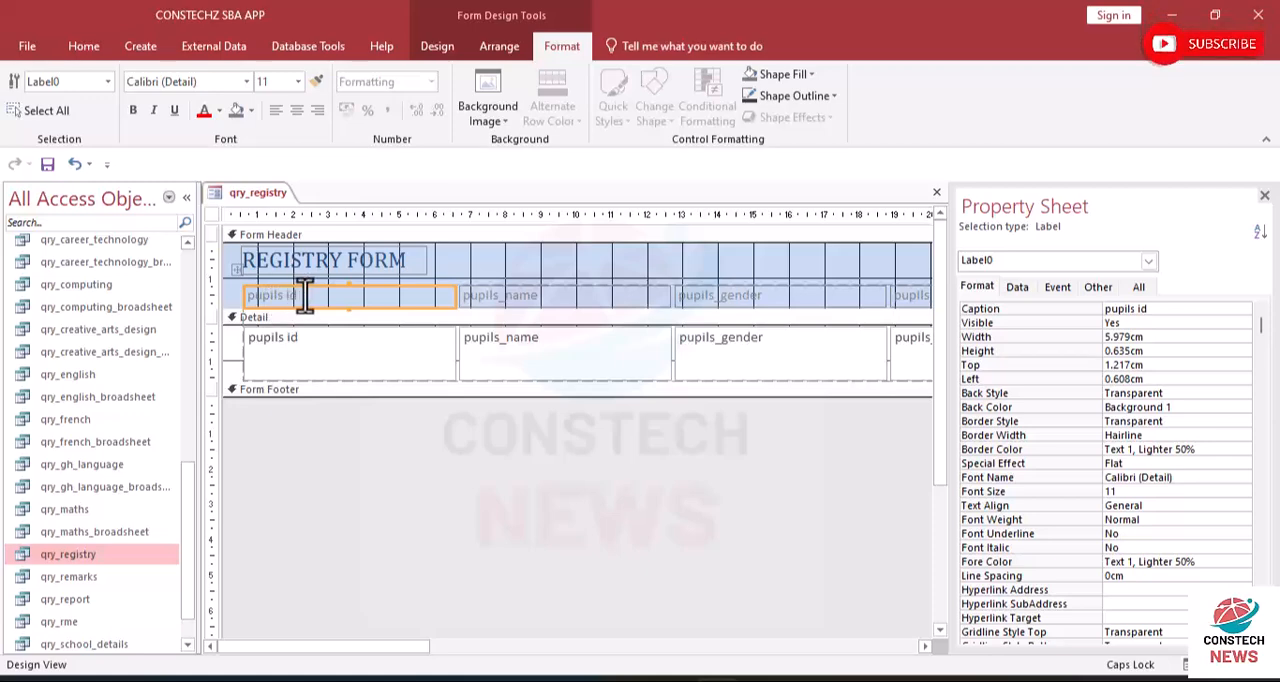
drag(304, 296, 160, 292)
key(BackSpace)
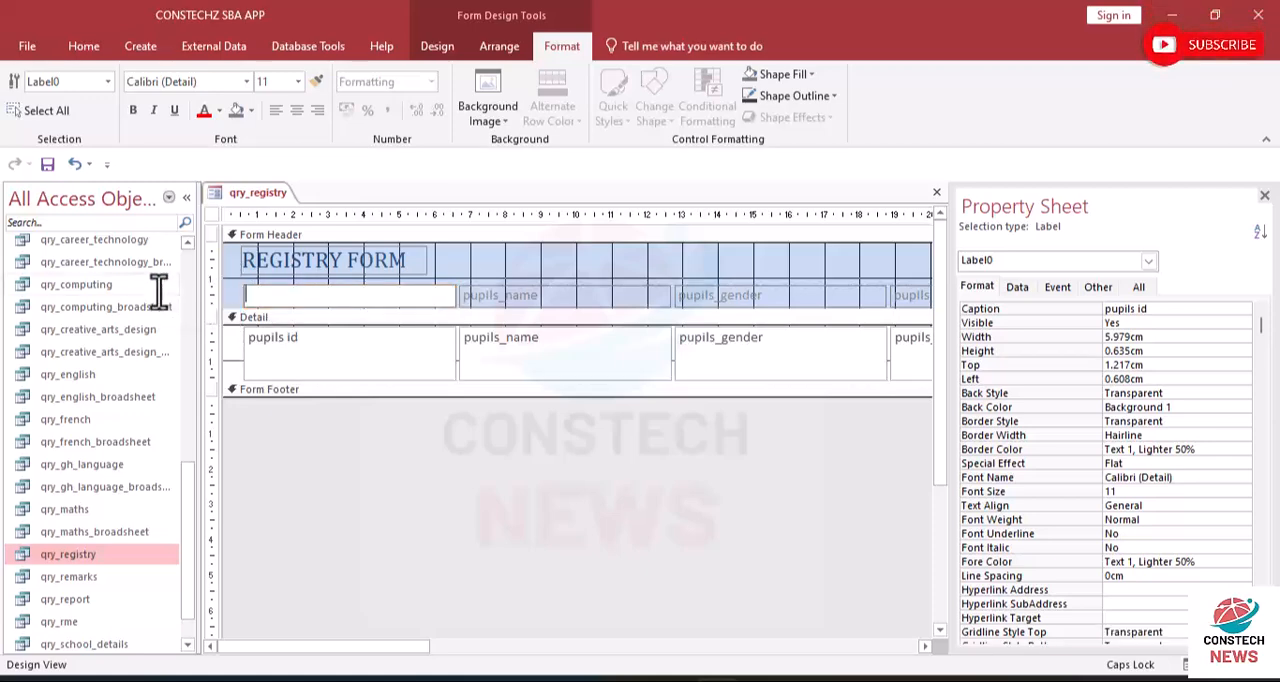
text(PUPILS ID)
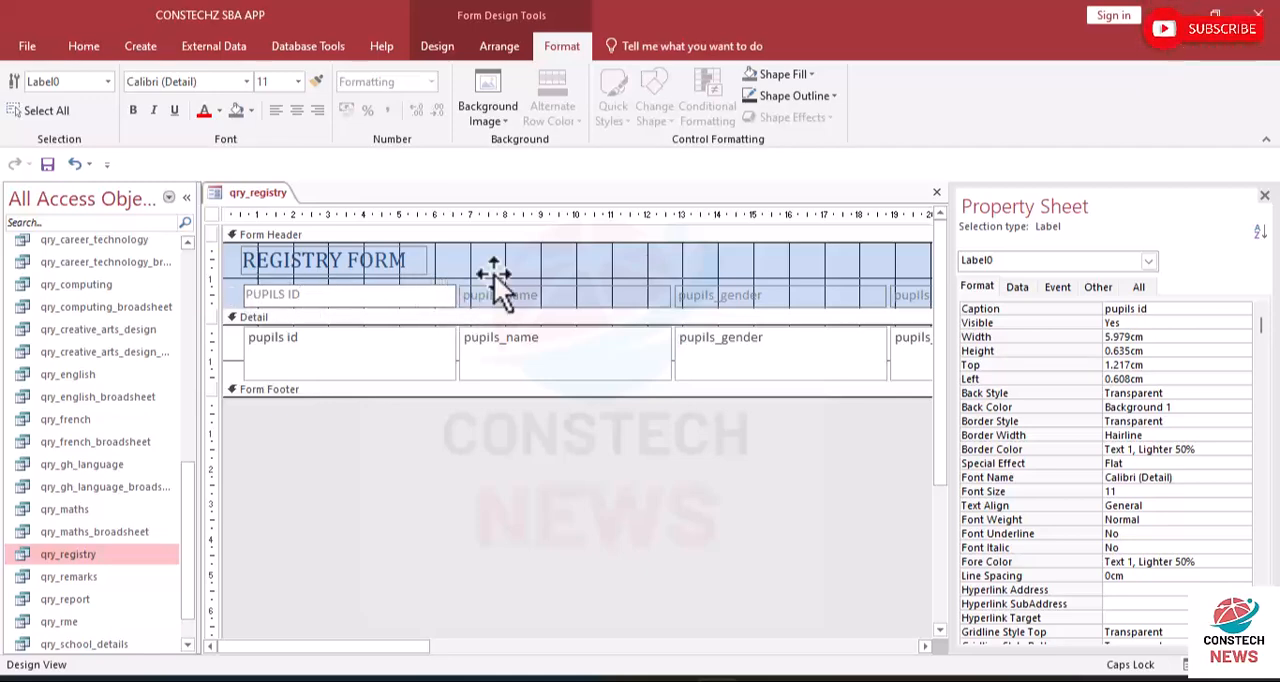
click(493, 274)
- Narrow the PUPILS ID column to about 2.3 cm
click(447, 296)
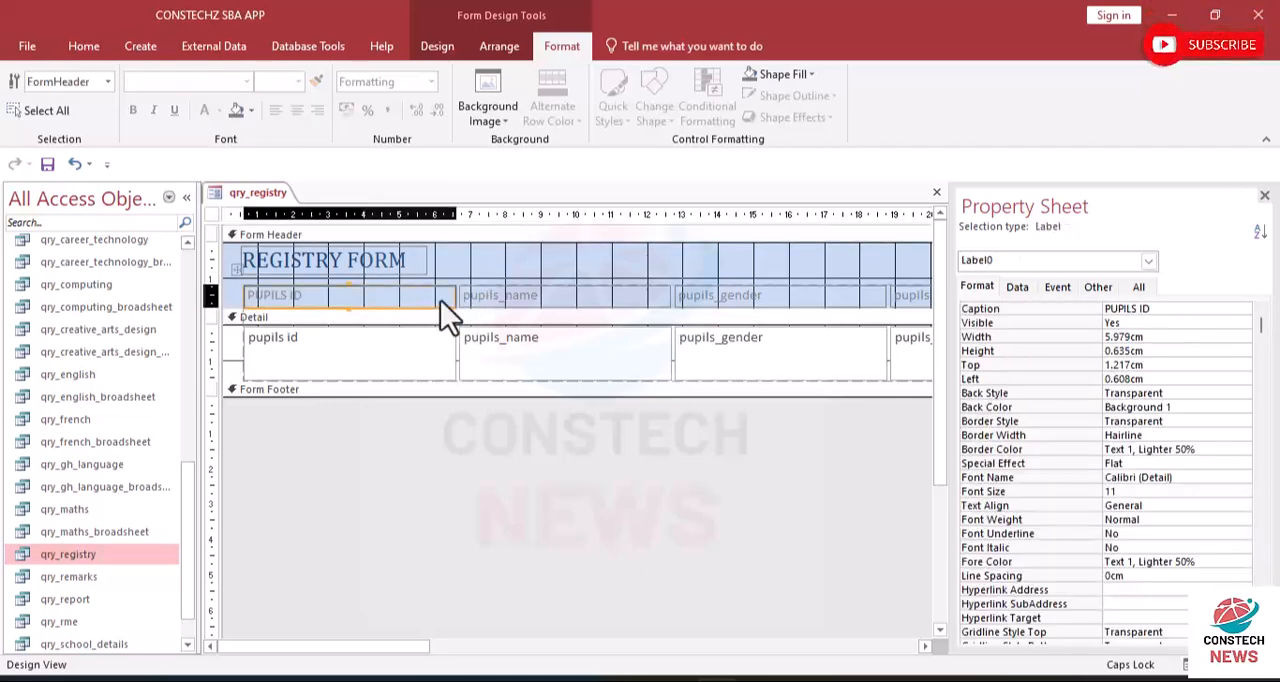
click(460, 297)
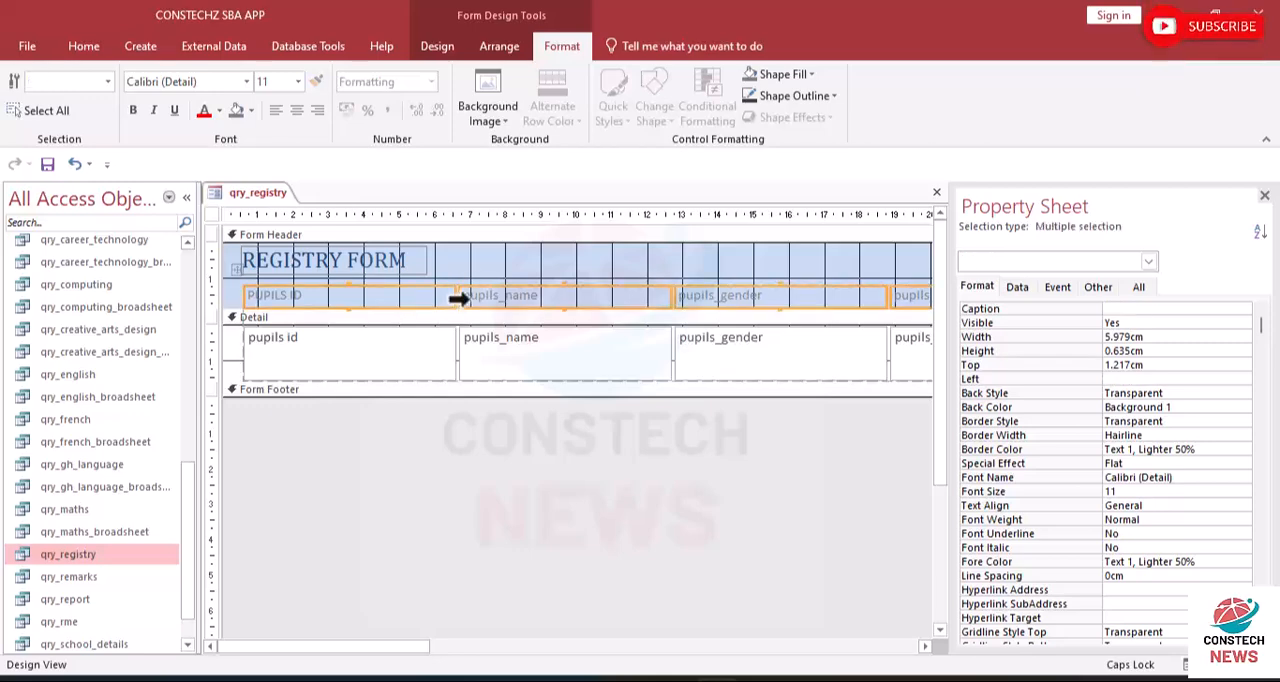
click(513, 257)
click(446, 295)
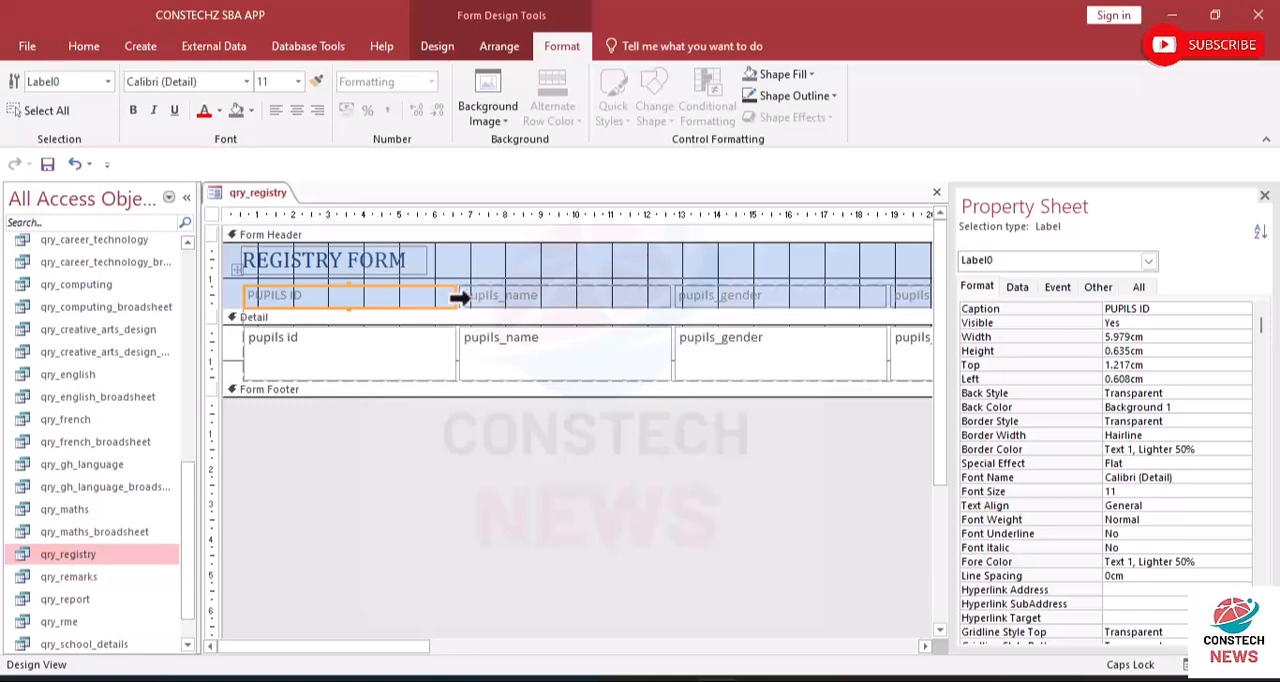
drag(449, 297, 323, 296)
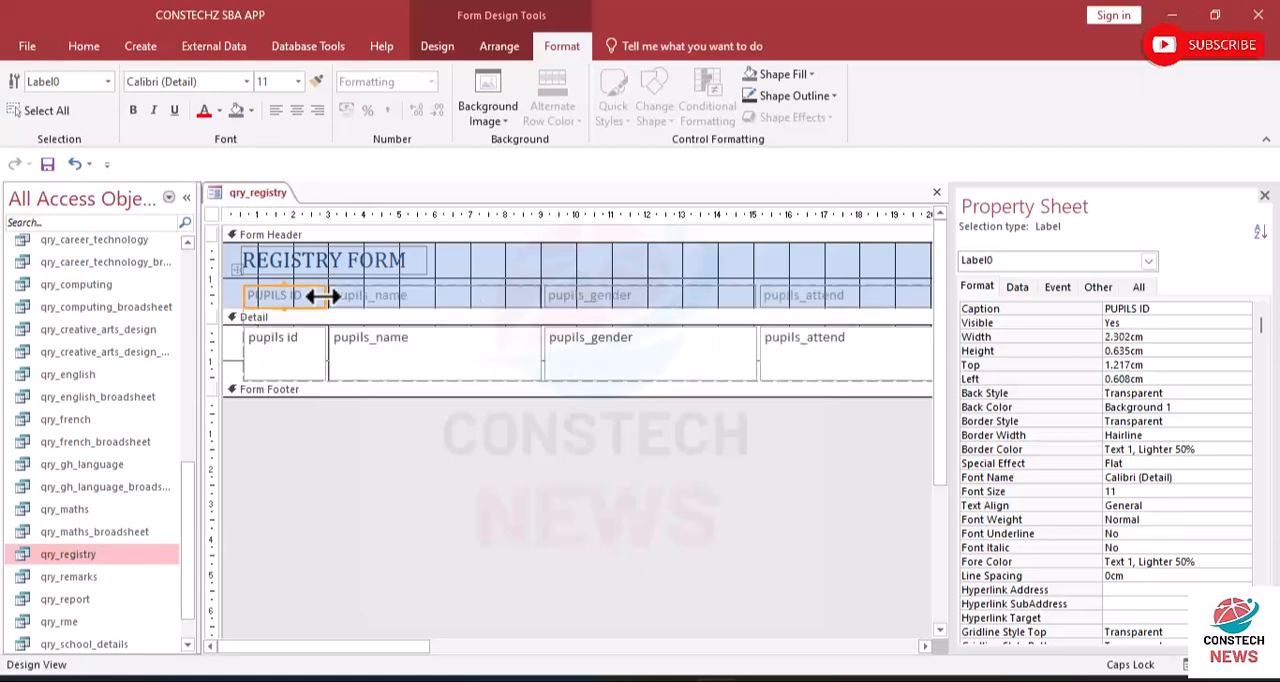
- Change the caption of the pupils_name header label to PUPILS NAME
click(424, 297)
double_click(424, 297)
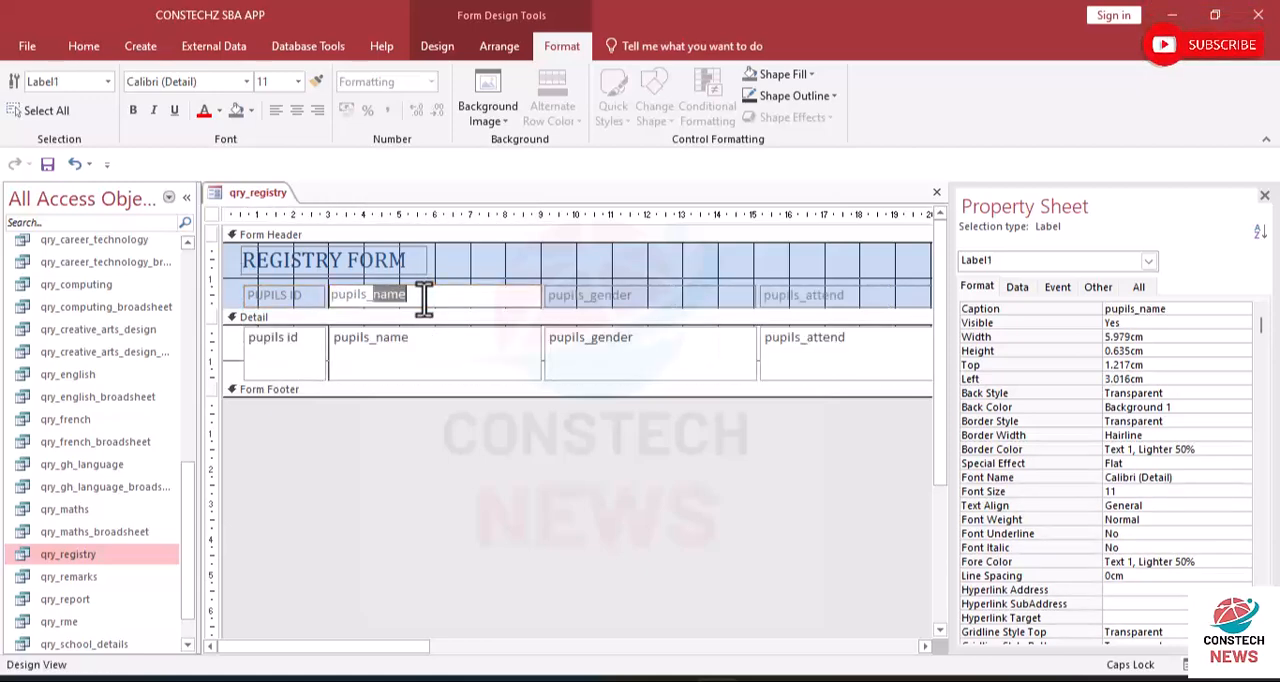
key(BackSpace)
key(BackSpace)
key(BackSpace)
key(BackSpace)
key(BackSpace)
key(BackSpace)
key(BackSpace)
key(BackSpace)
text(PUPIL)
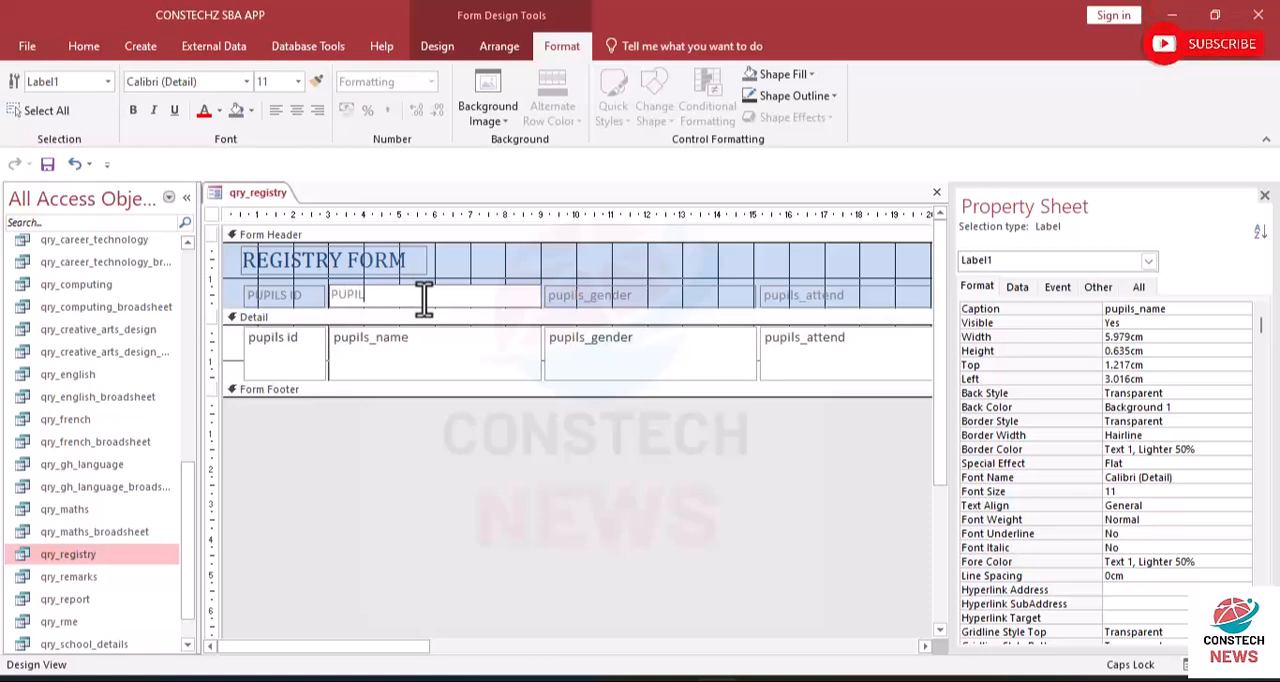
text(S NME)
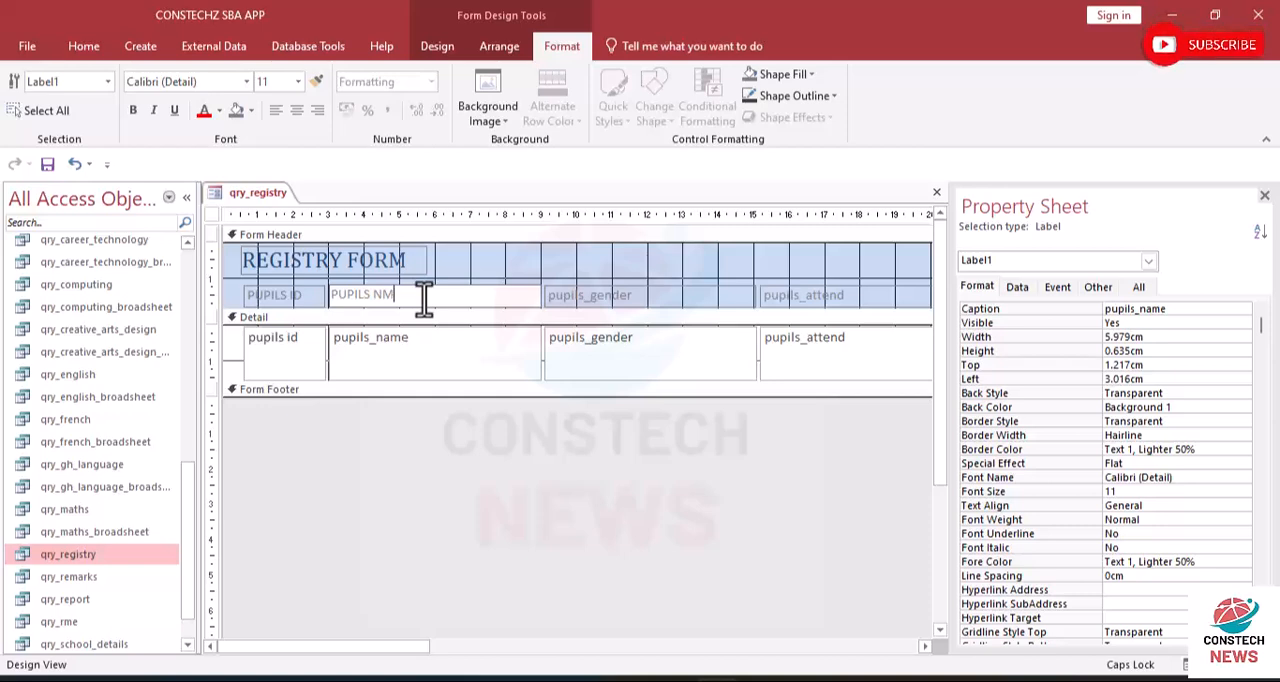
key(BackSpace)
text(AME)
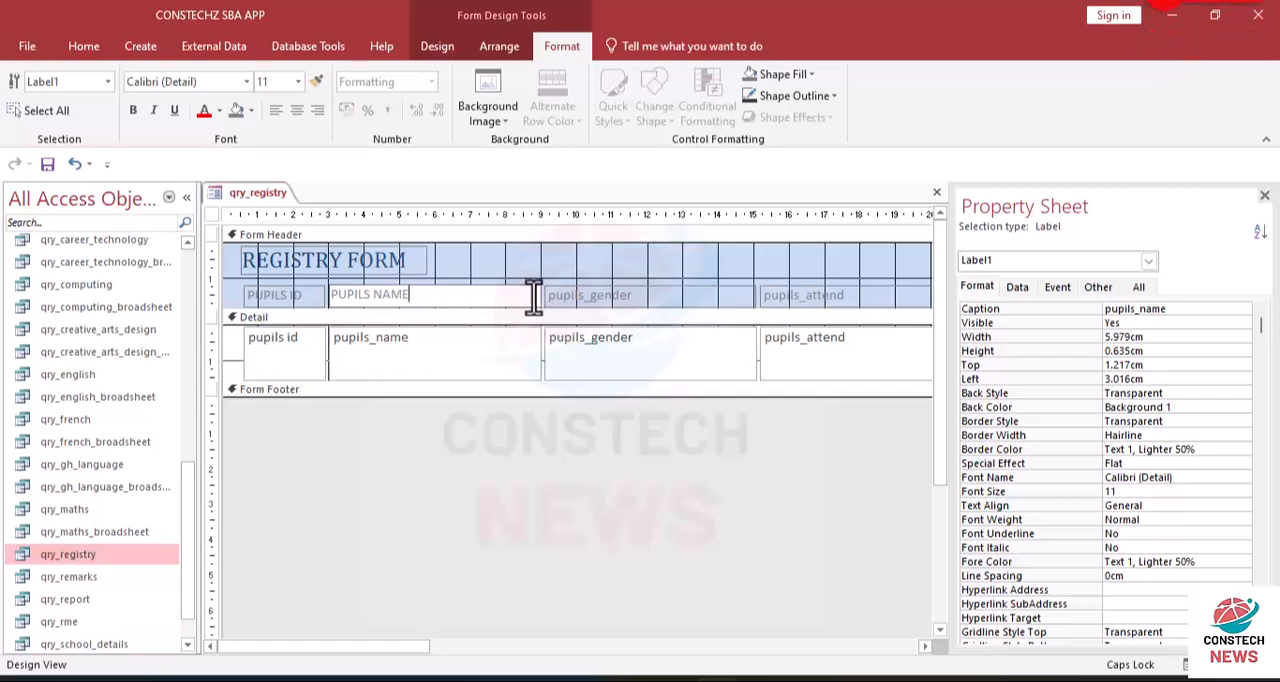
key(Return)
- Narrow the PUPILS NAME column to about 3 cm
click(486, 267)
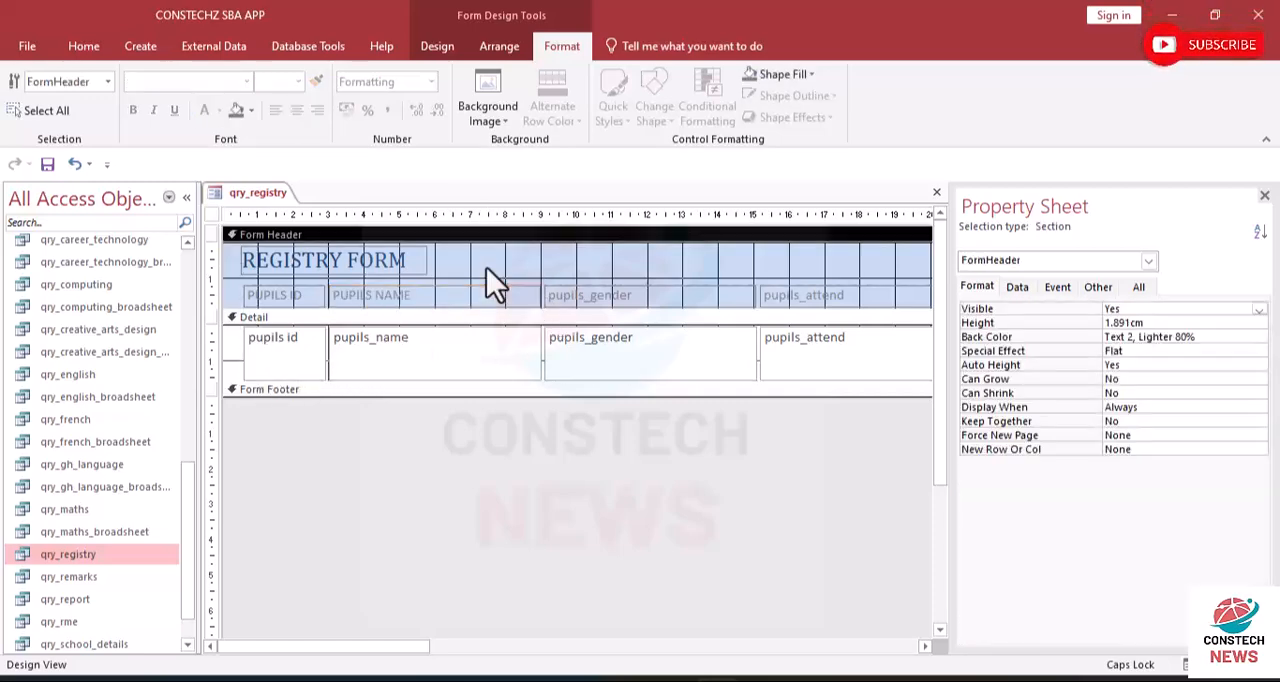
click(498, 290)
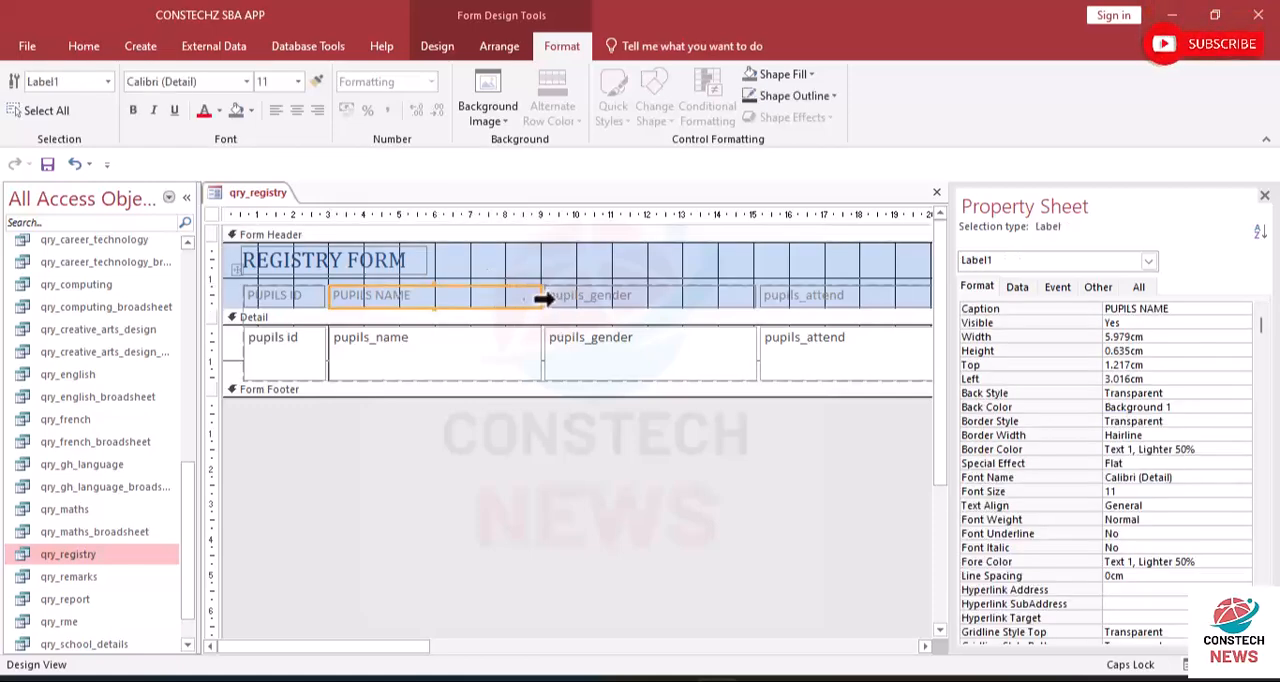
drag(536, 296, 432, 295)
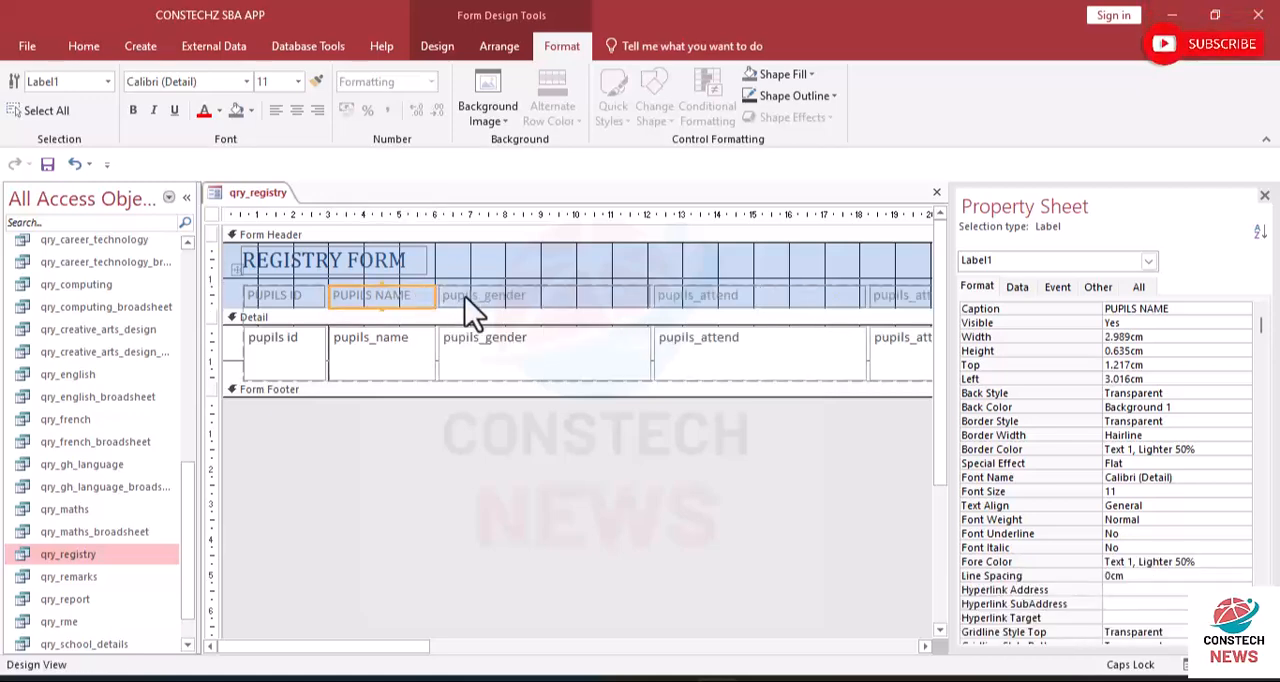
- Change the caption of the pupils_gender header label to GENDER
click(528, 296)
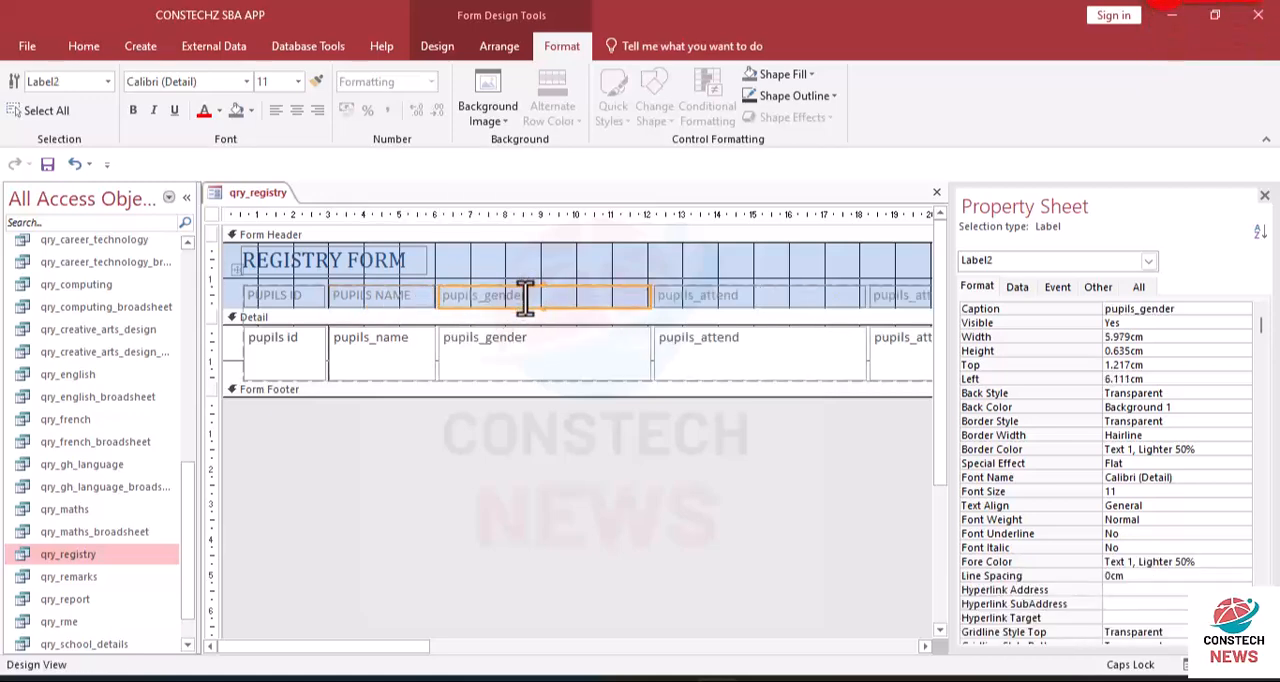
double_click(523, 295)
text(GENDER)
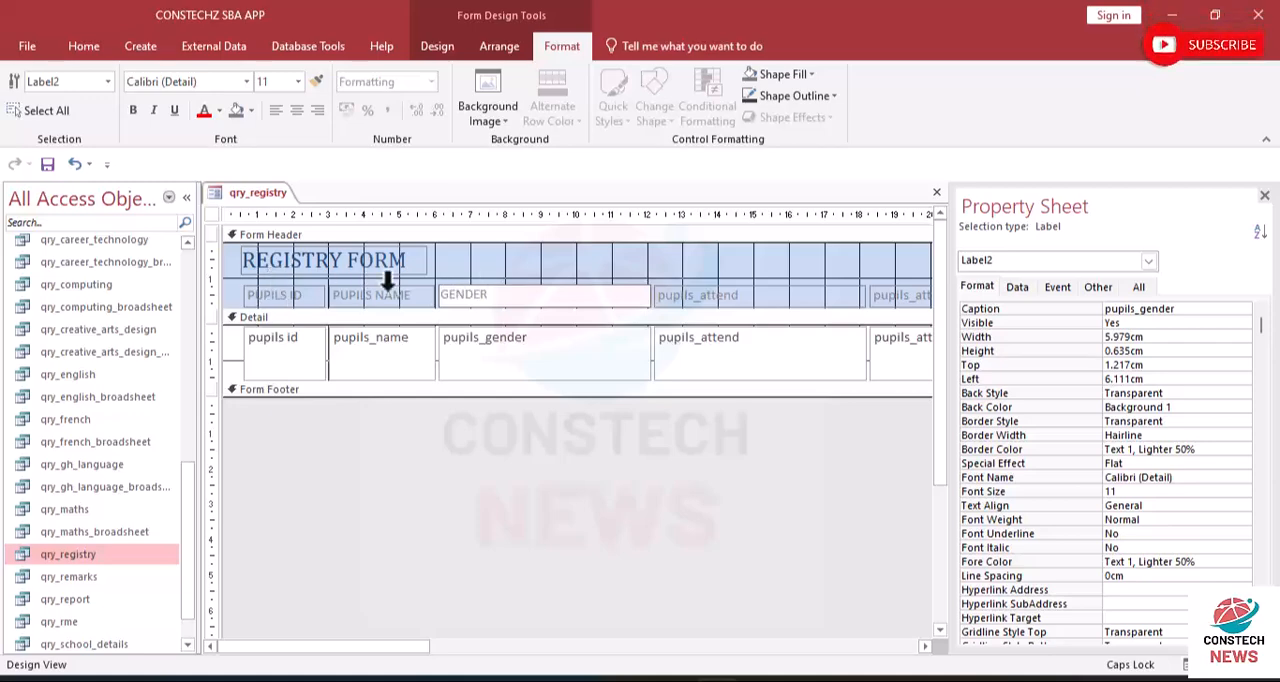
click(634, 274)
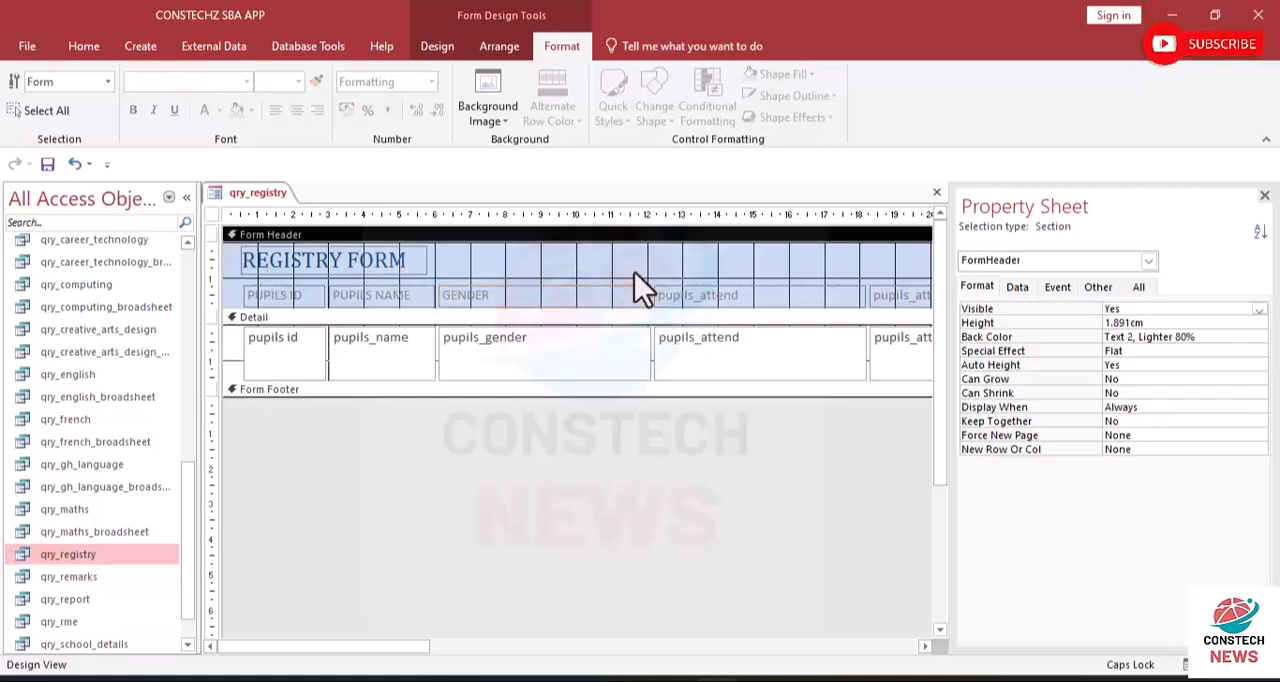
- Narrow the GENDER column to about 2.8 cm
click(637, 301)
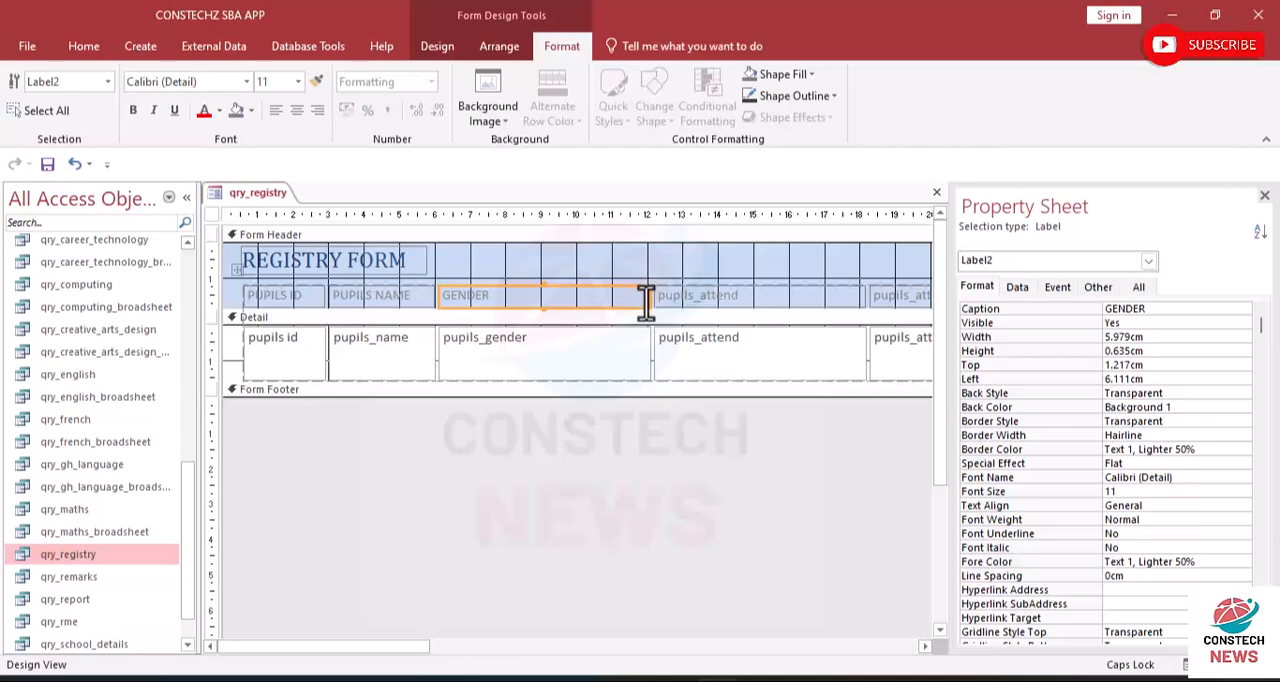
click(647, 272)
click(644, 299)
drag(648, 296, 535, 295)
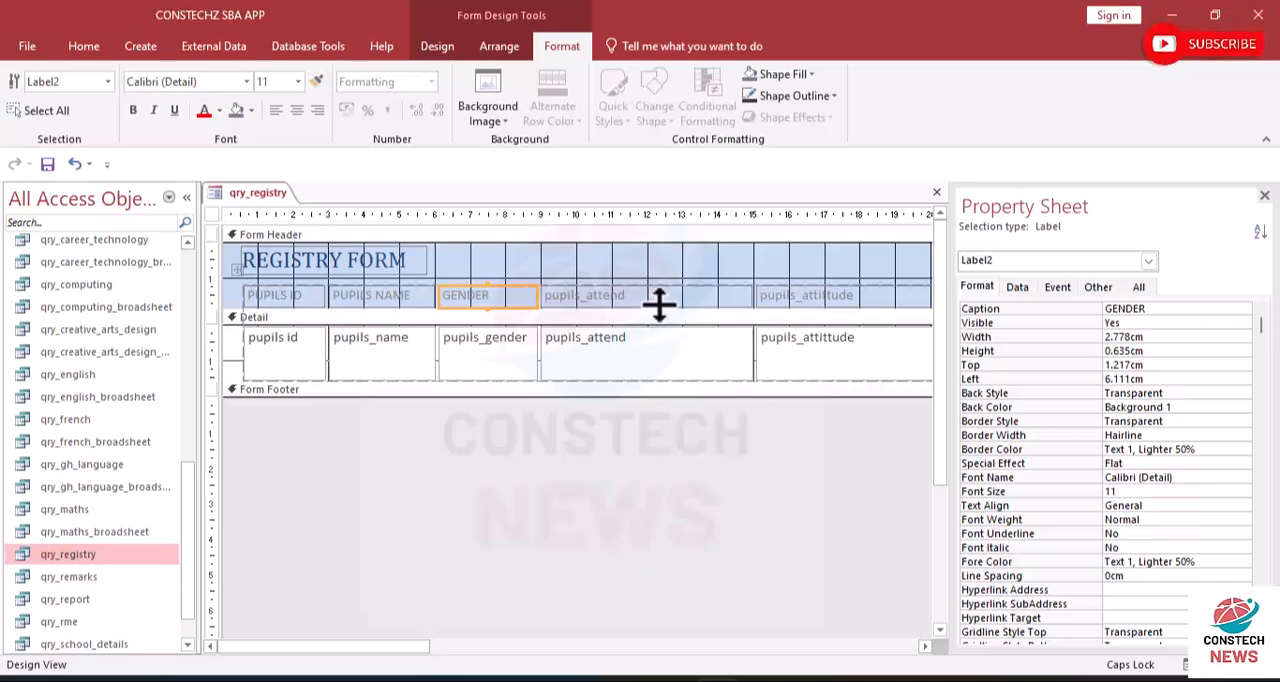
- Change the caption of the pupils_attend header label to ATTENDANCE and narrow its column to about 2.5 cm
click(632, 285)
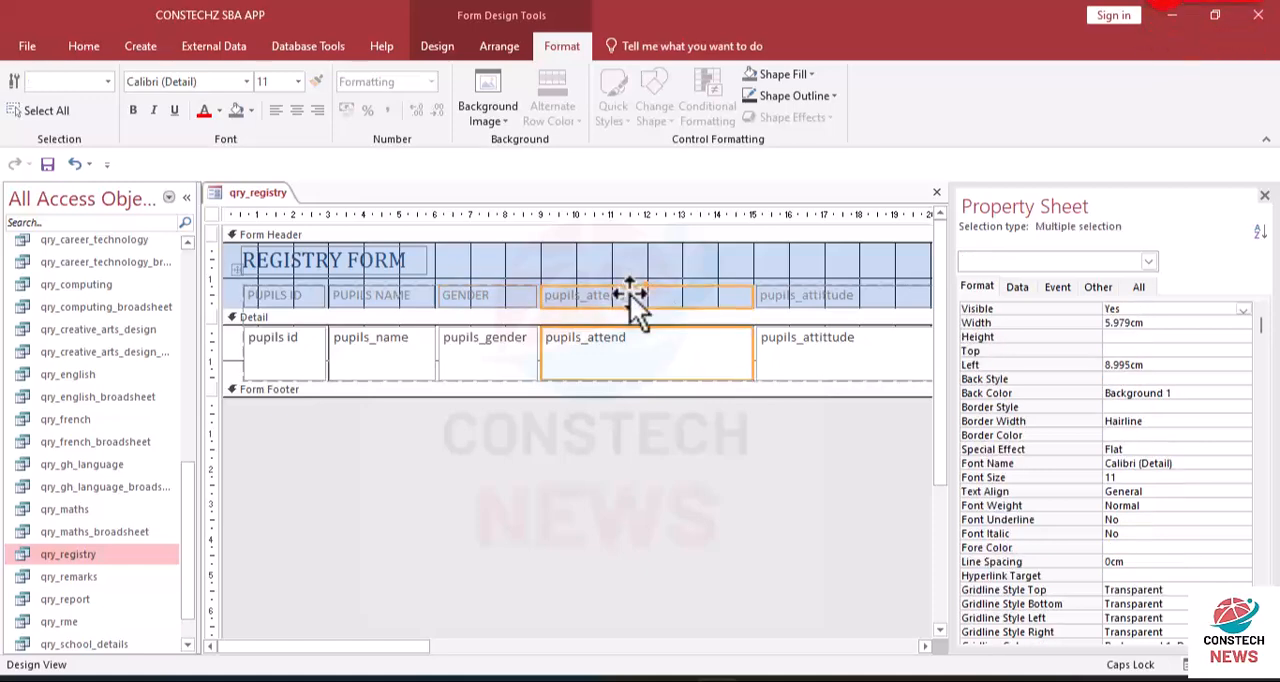
double_click(627, 294)
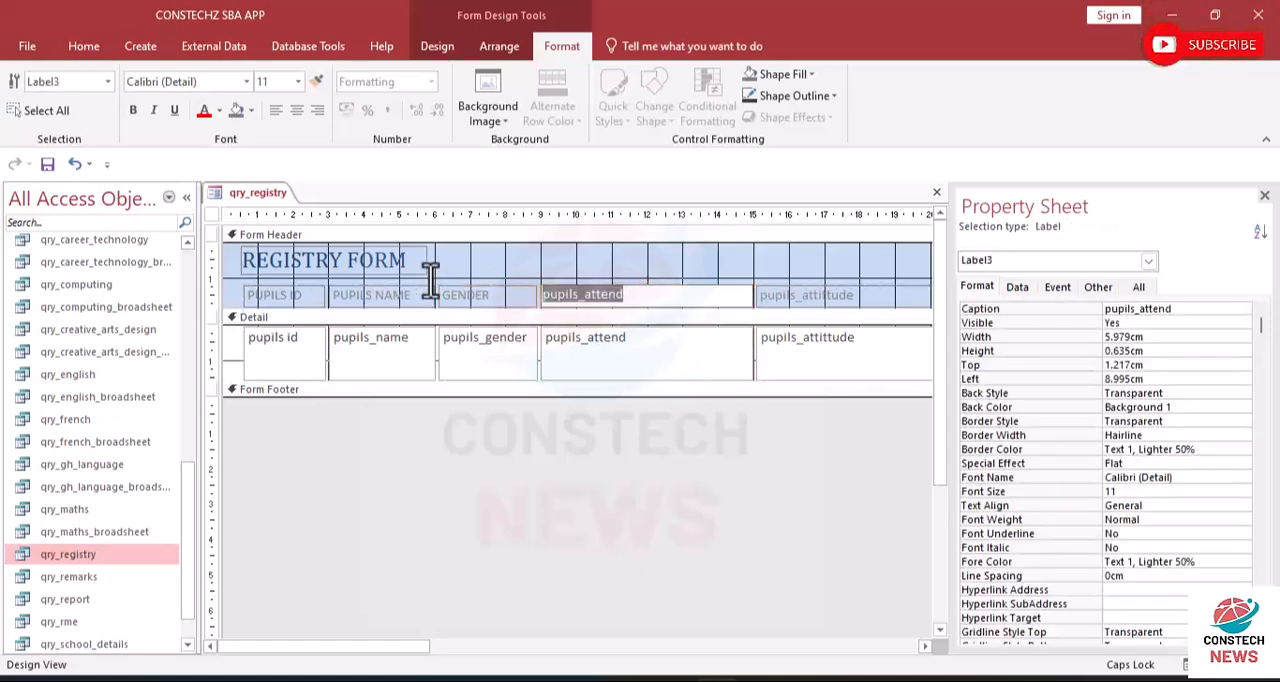
text(AT)
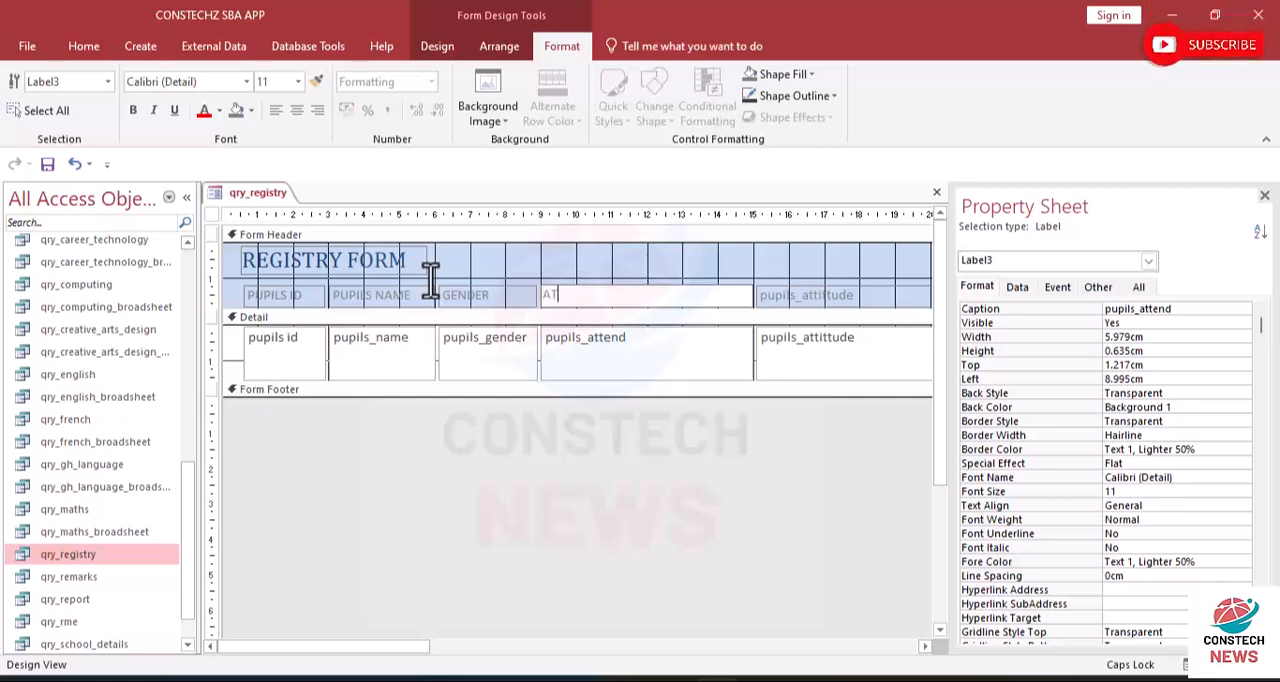
text(TENDANCE)
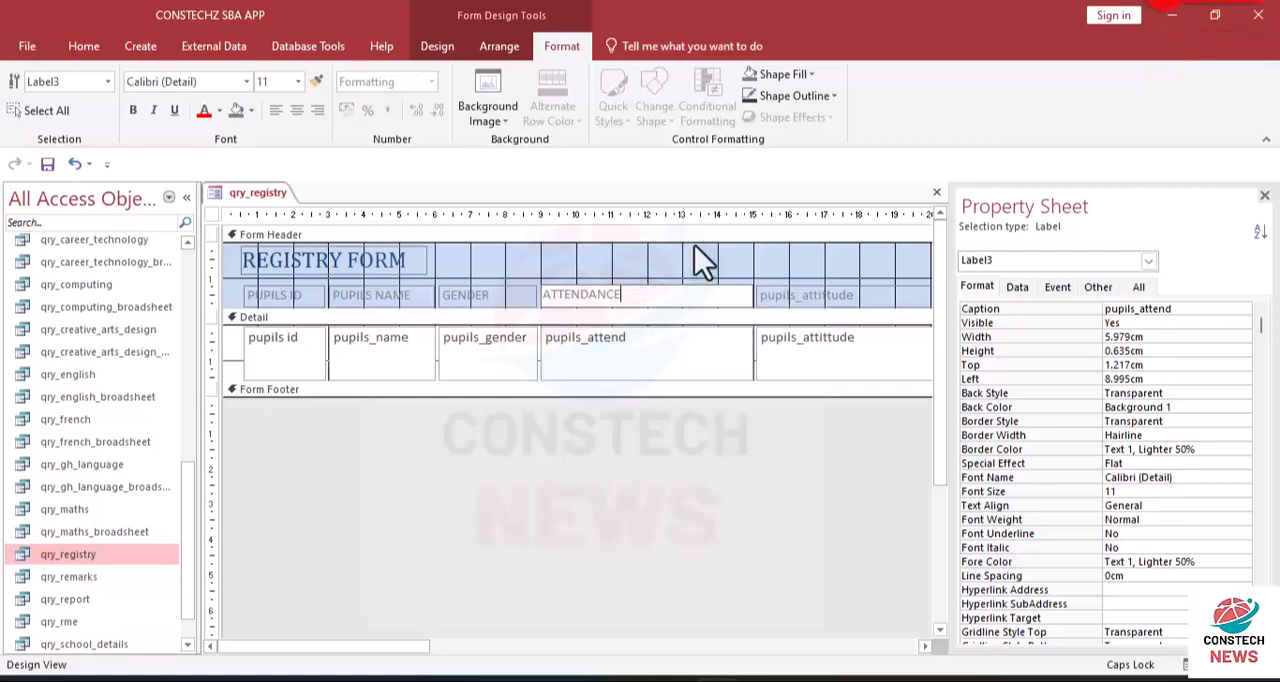
click(651, 261)
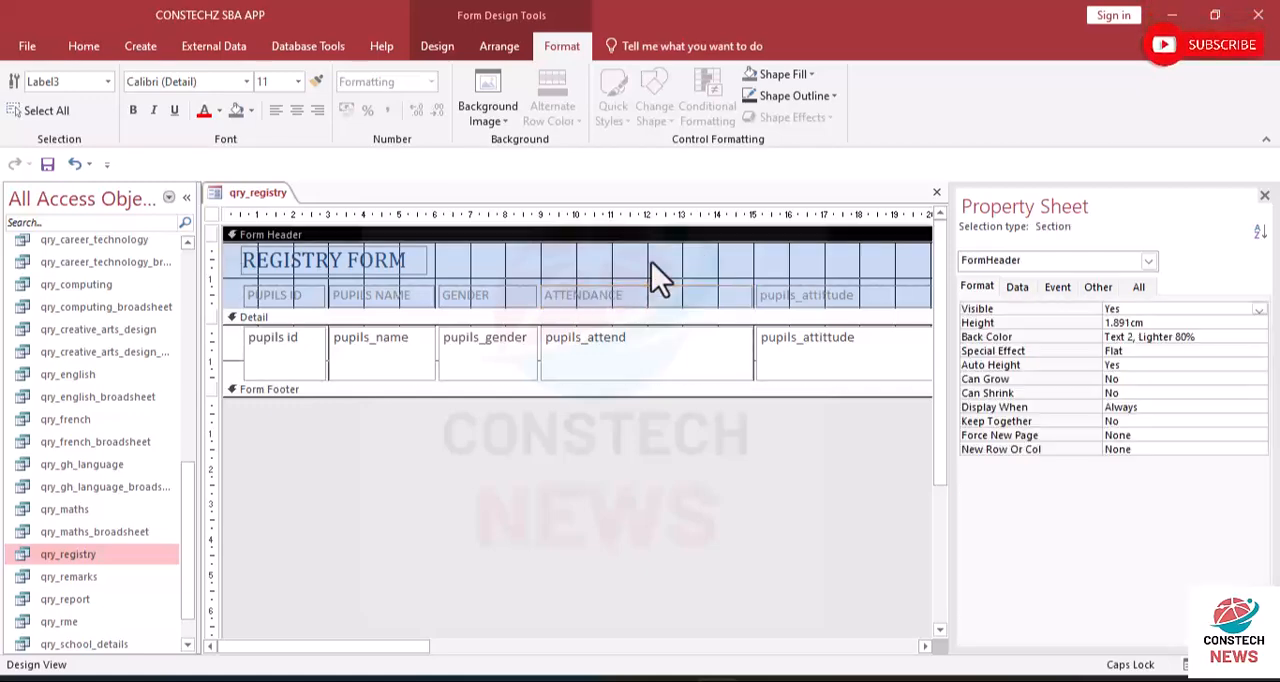
click(746, 299)
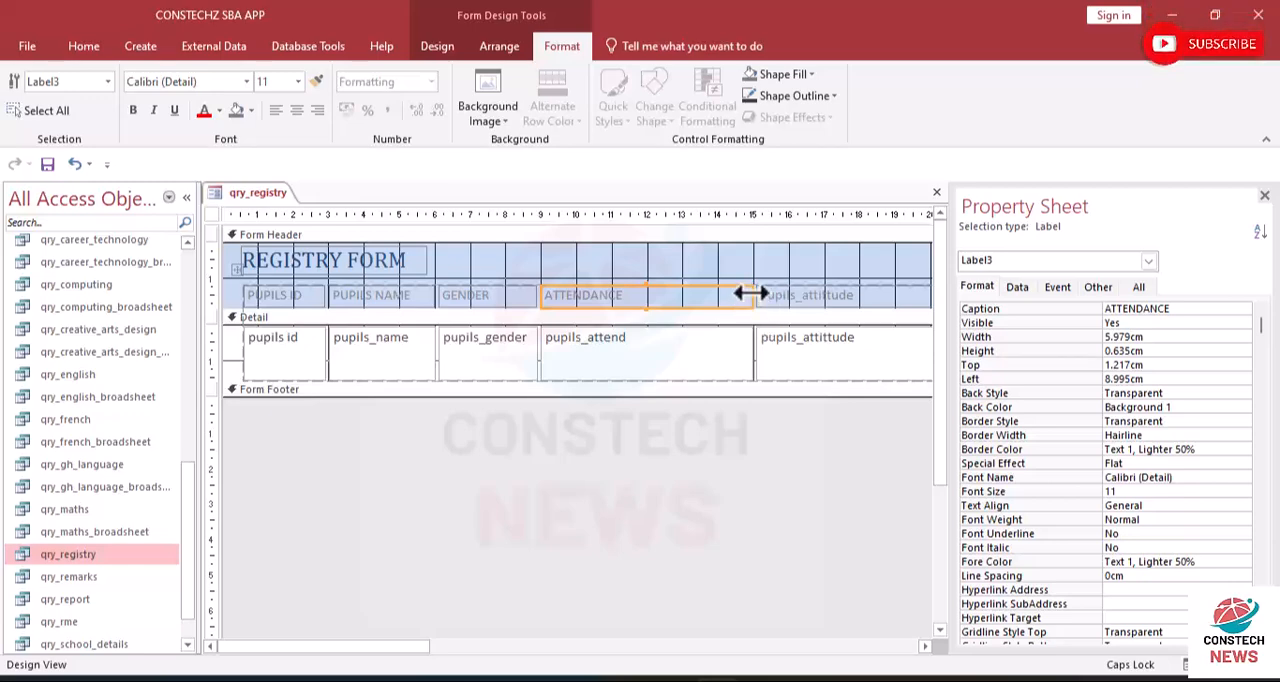
drag(750, 294, 625, 291)
- Change the caption of the pupils_attittude header label to ATTITUDE
click(742, 292)
click(742, 292)
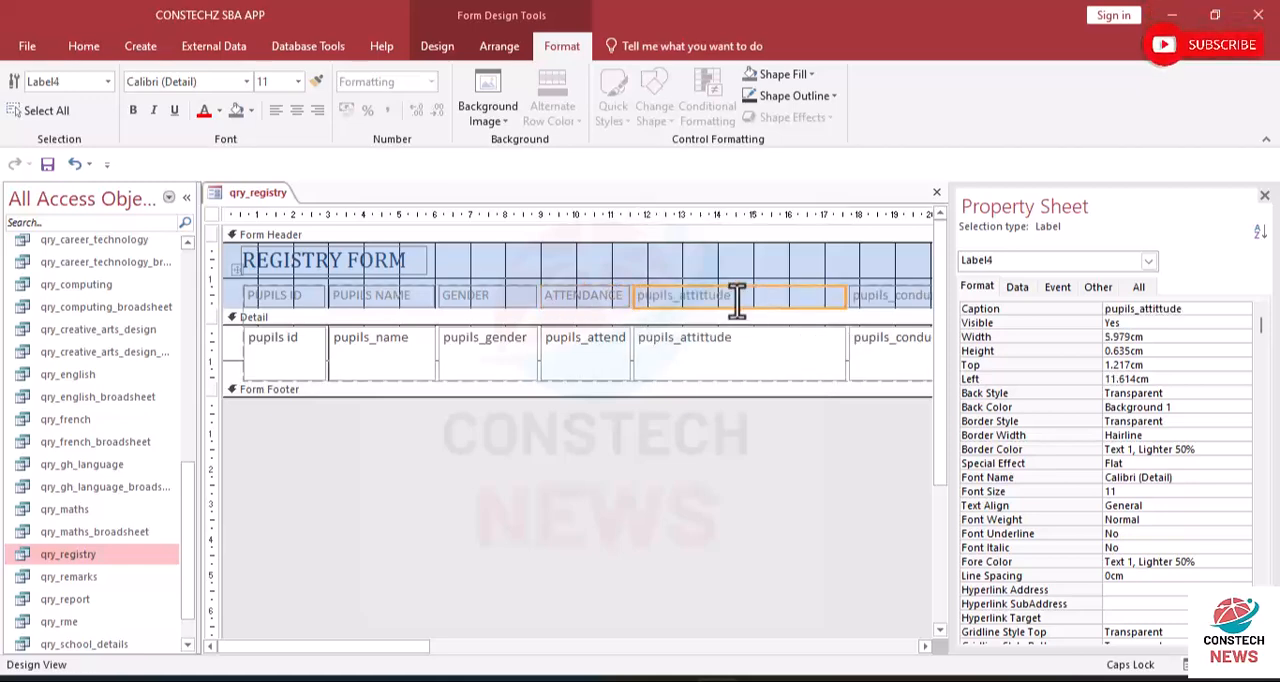
drag(732, 299, 547, 275)
text(AT)
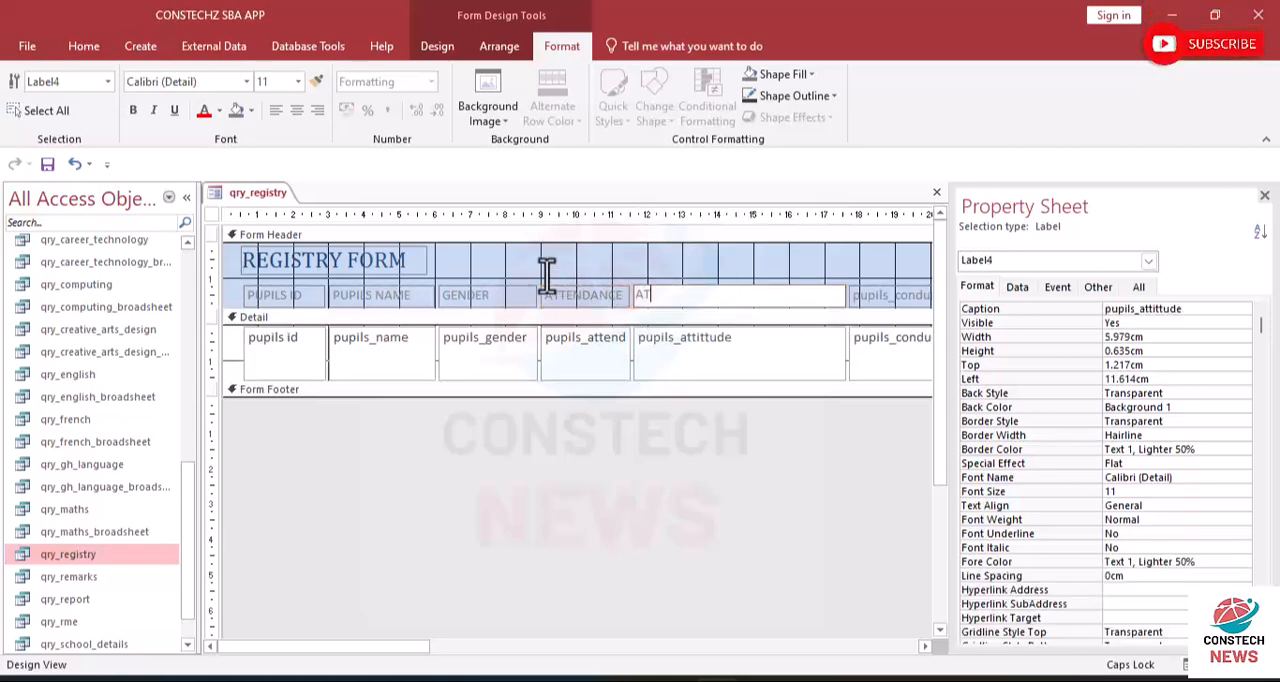
text(TITUDE)
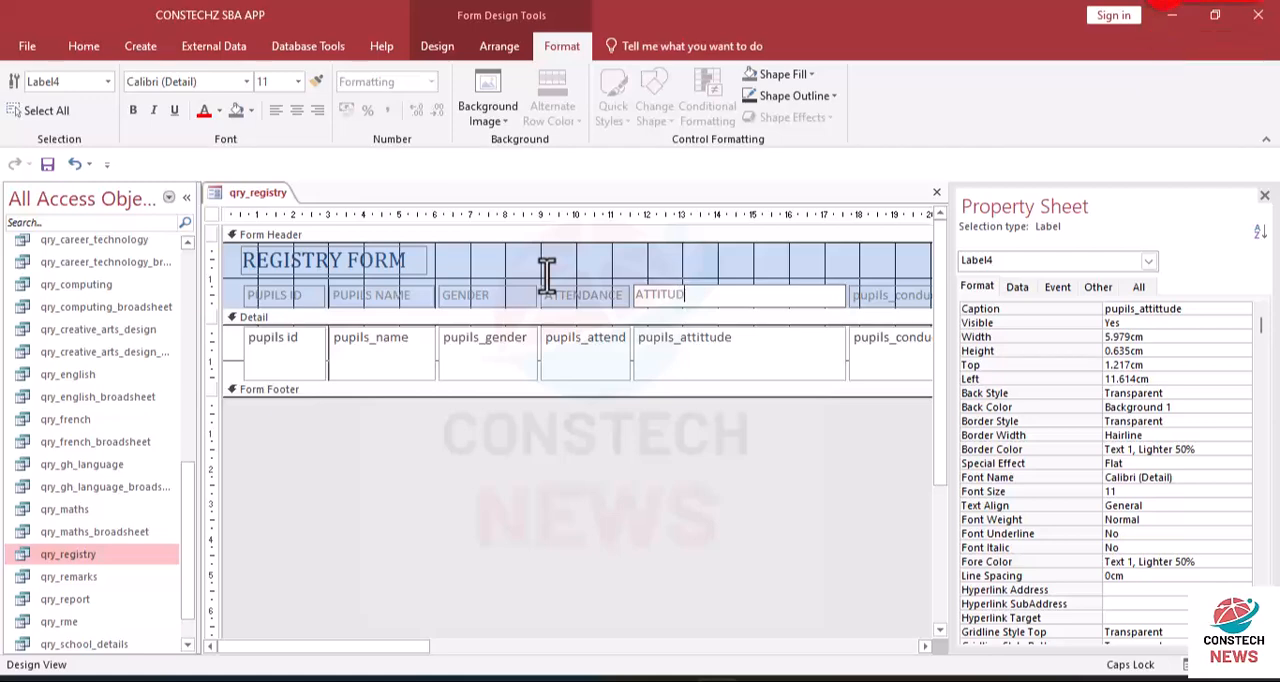
click(708, 252)
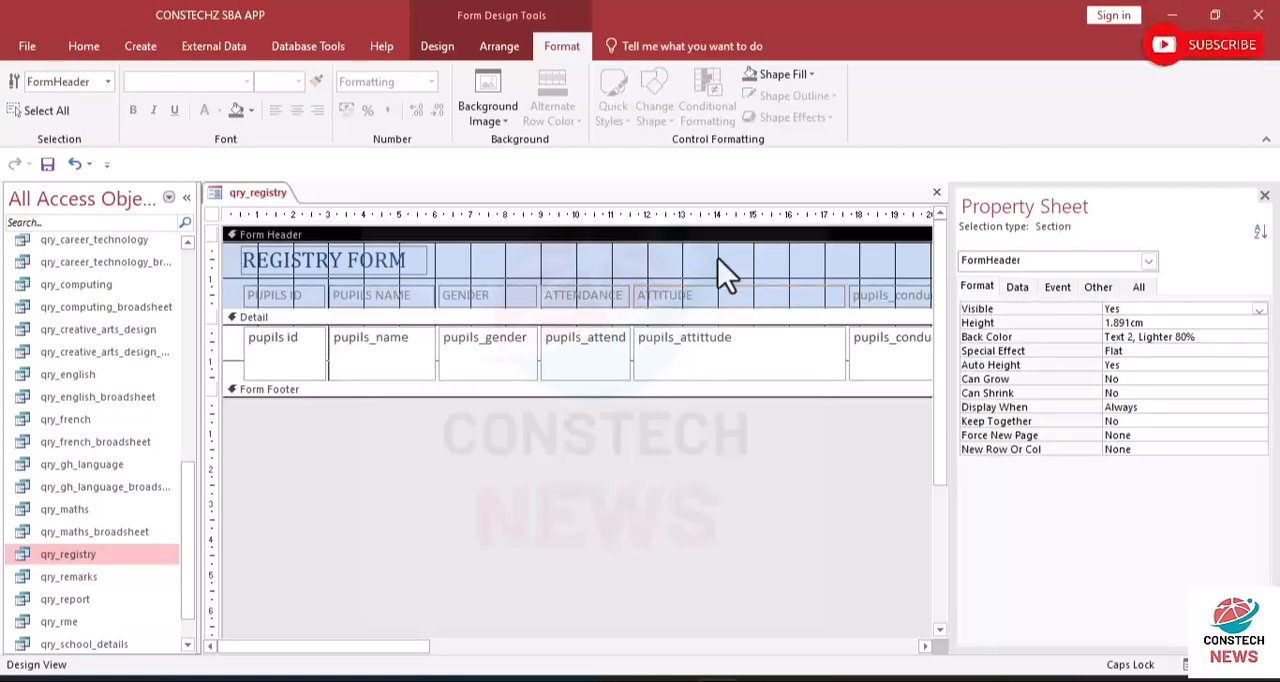
- Narrow the ATTITUDE column to about 2.8 cm
click(833, 296)
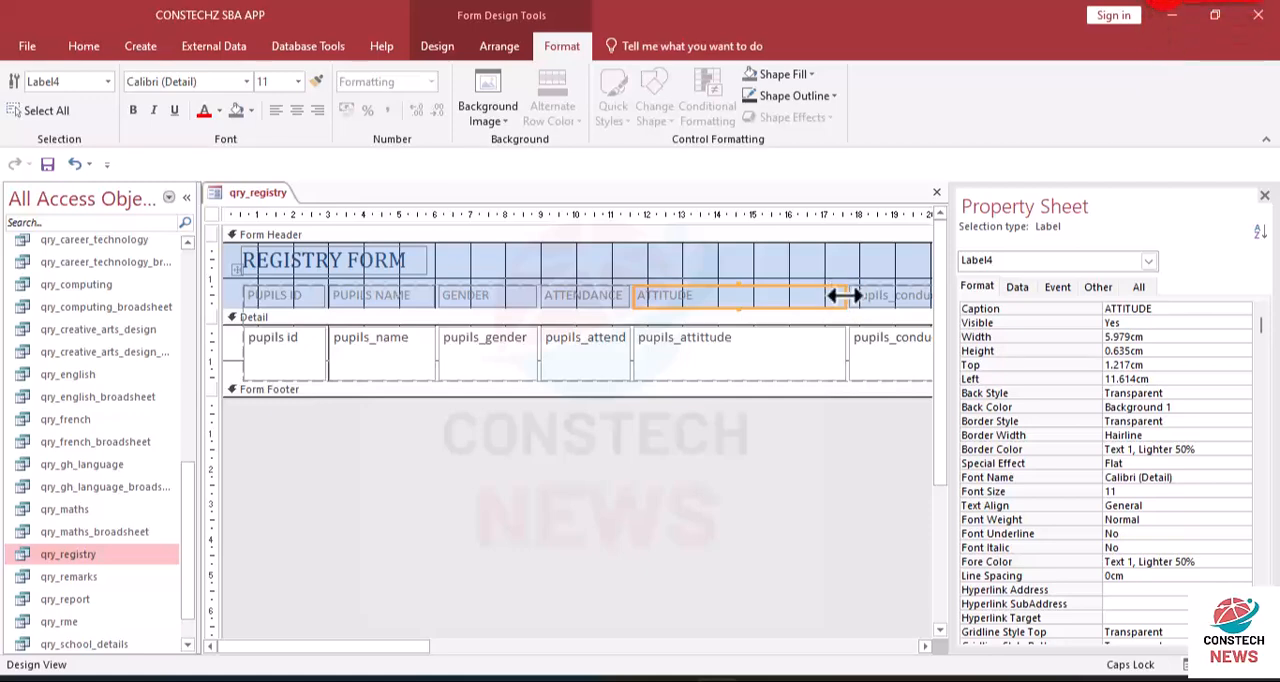
drag(843, 296, 720, 291)
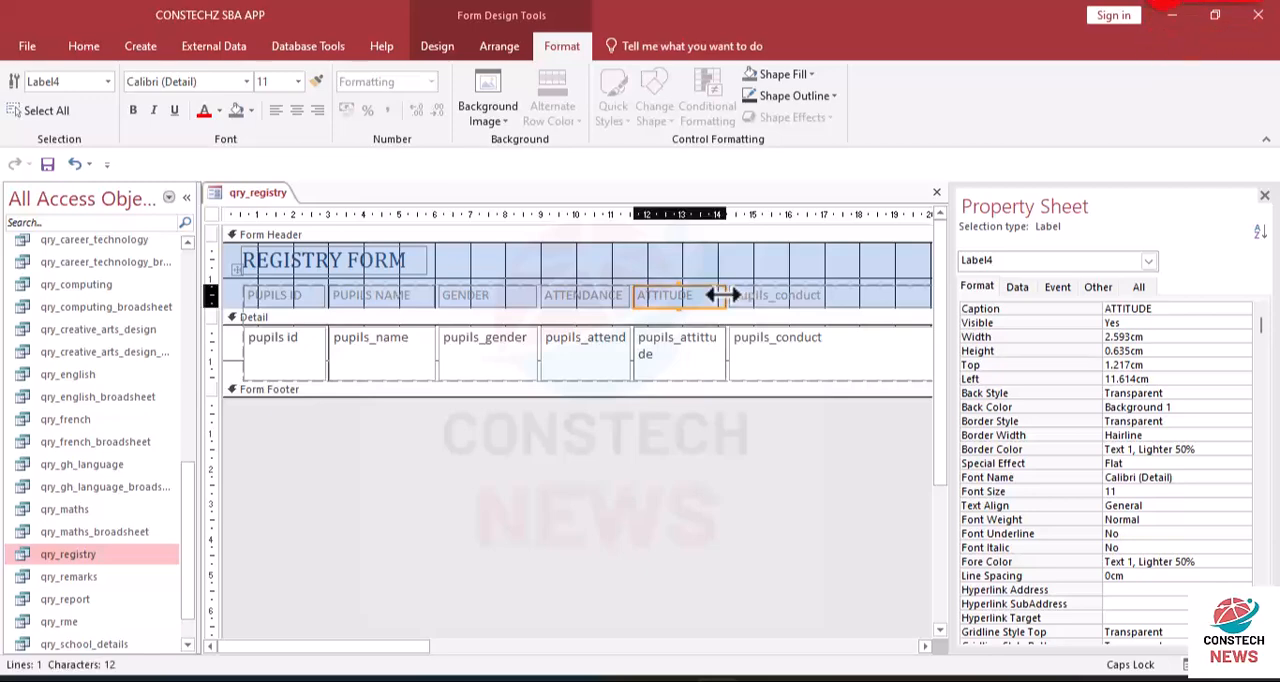
drag(727, 295, 733, 295)
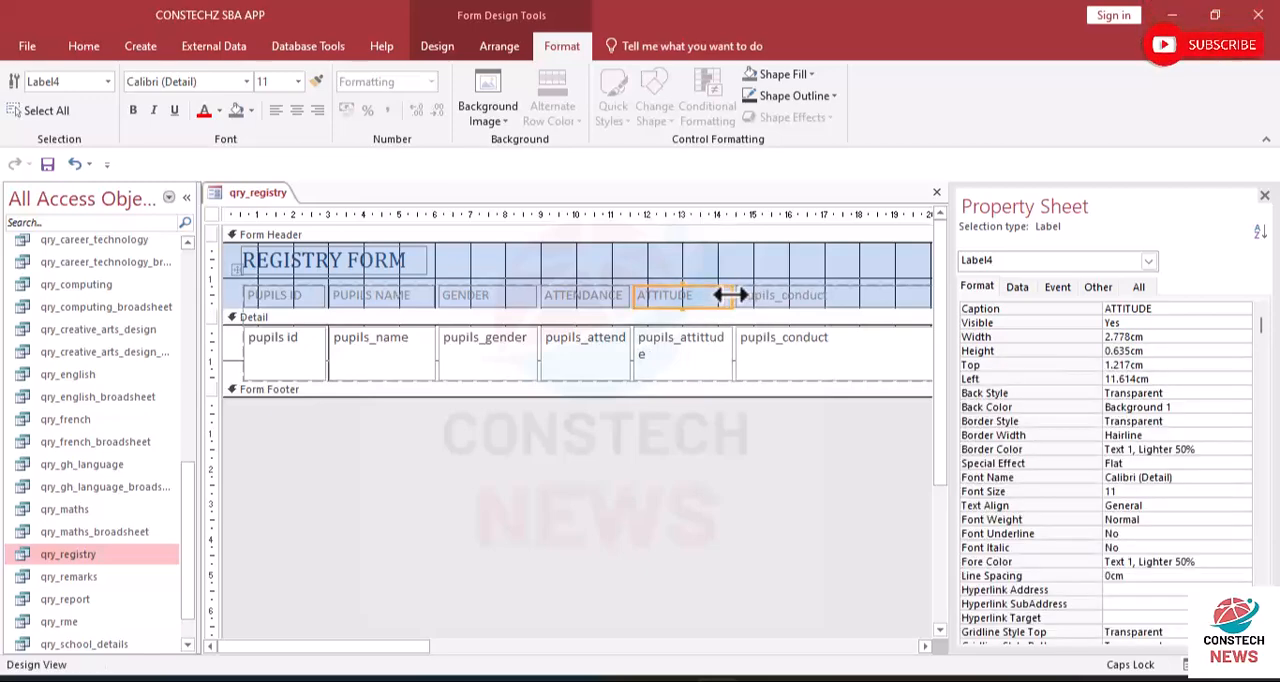
- Change the caption of the pupils_conduct header label to CONDUCT
click(786, 295)
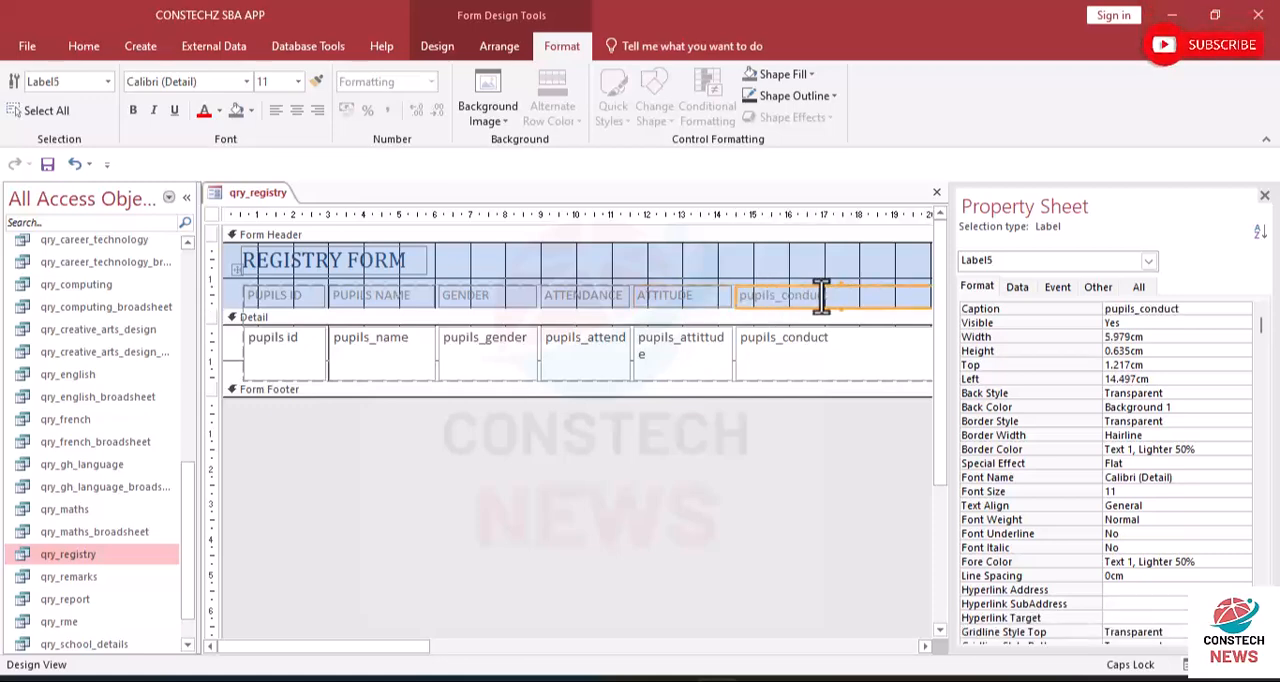
double_click(818, 295)
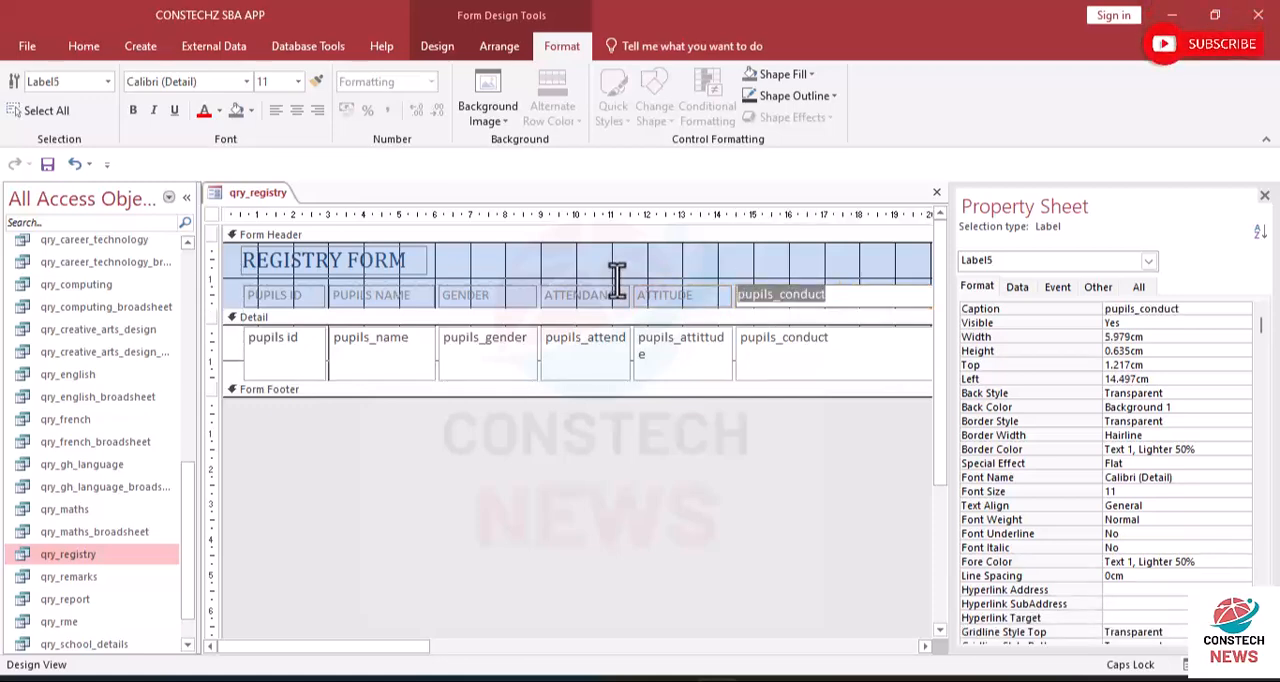
text(CONDUCT)
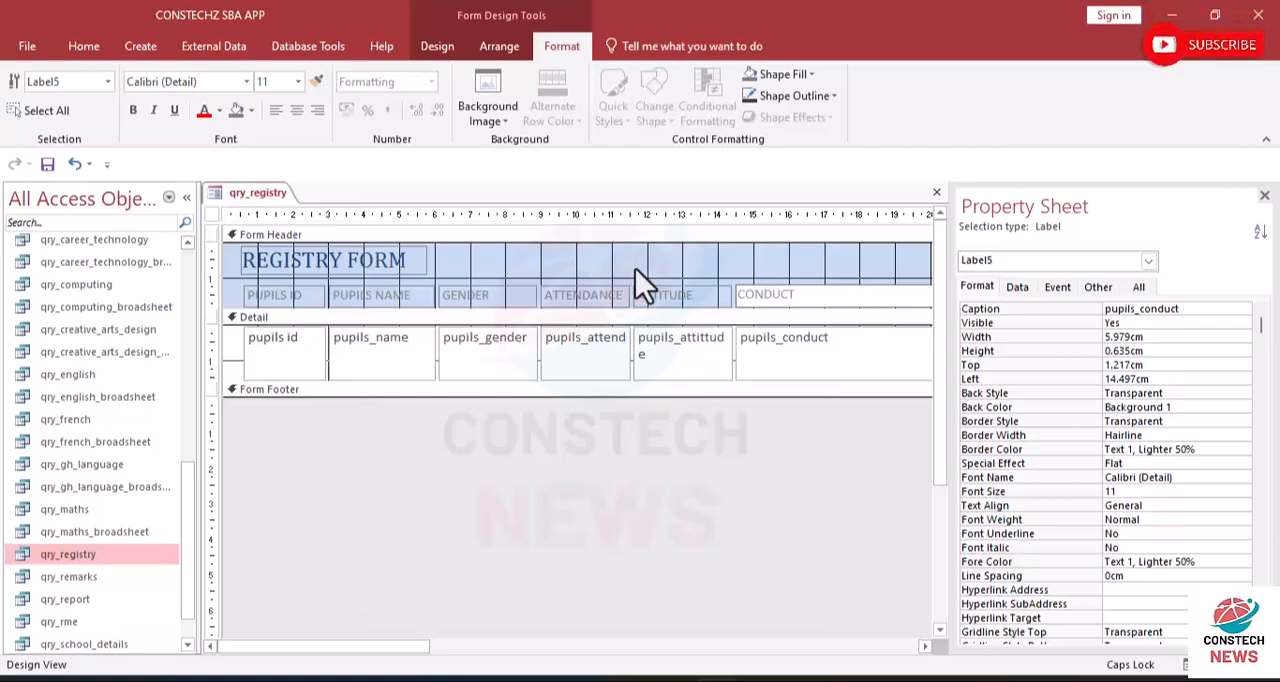
click(737, 263)
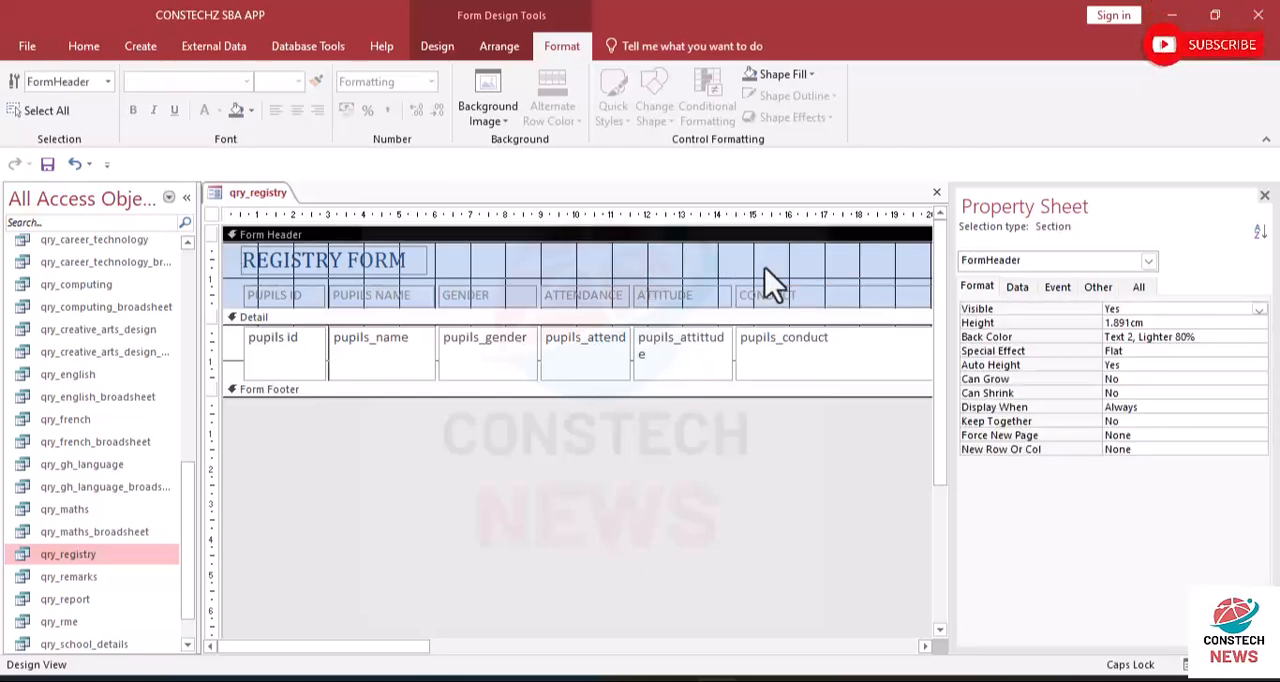
- Narrow the CONDUCT column to about 2.4 cm
click(862, 292)
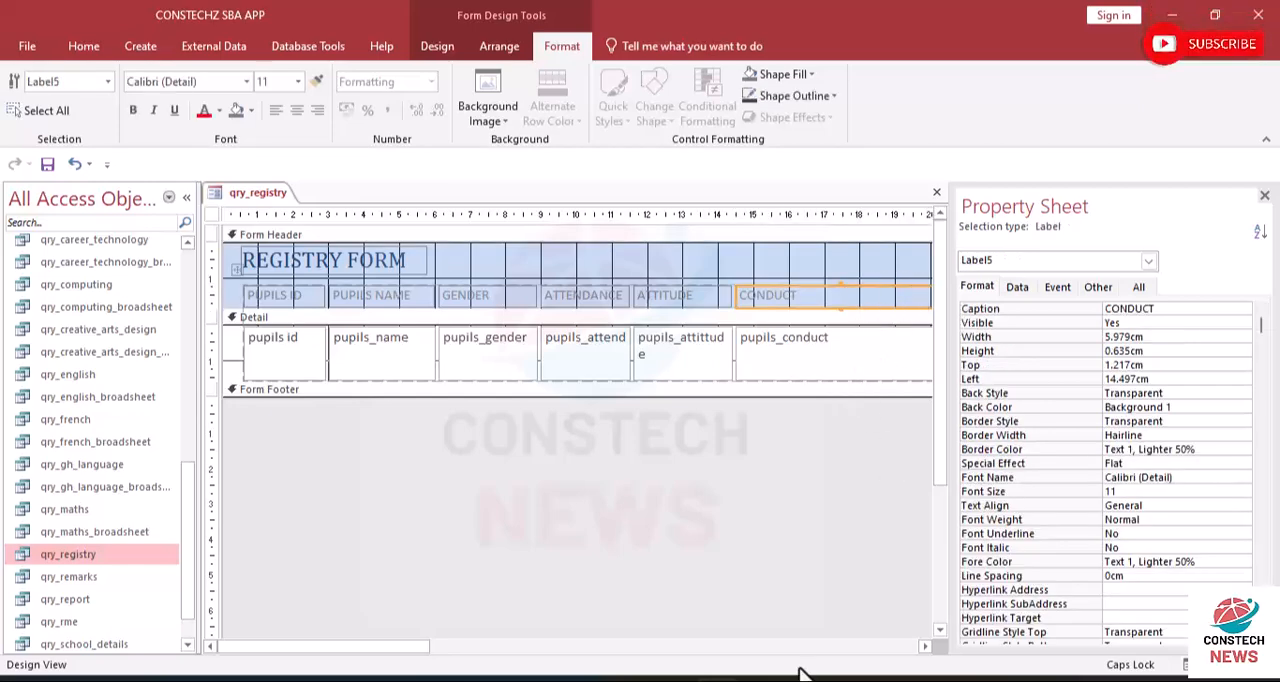
drag(401, 650, 467, 650)
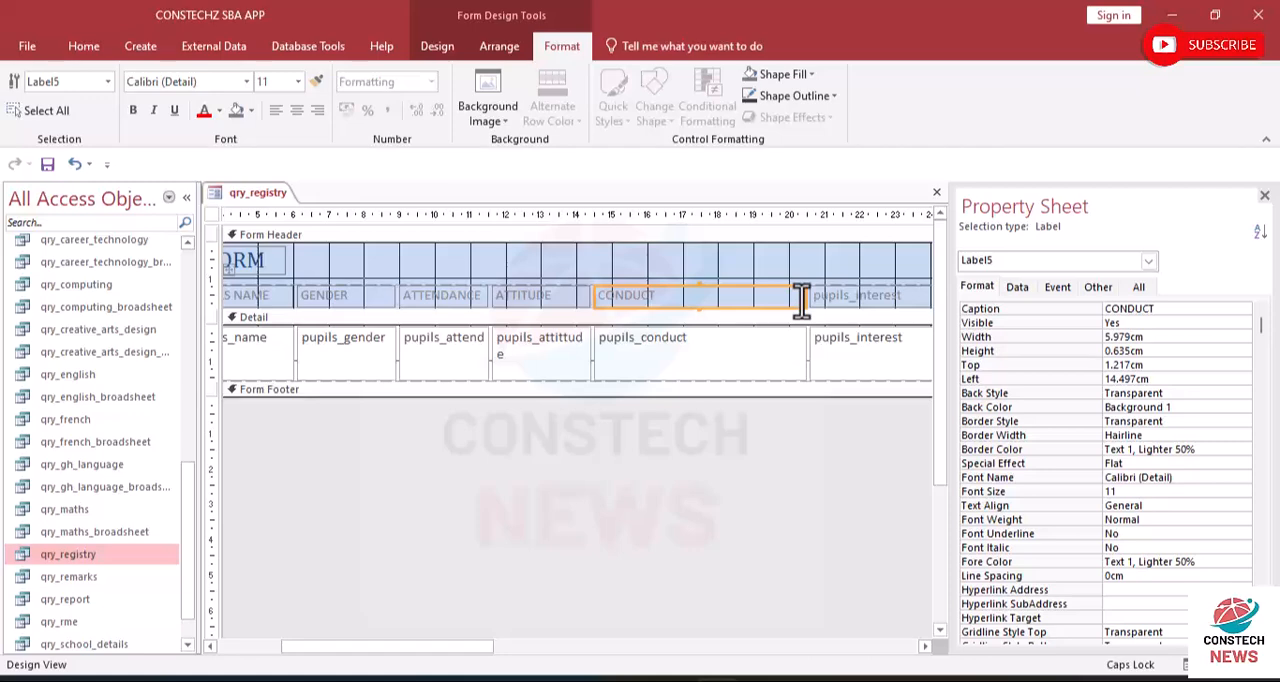
click(803, 297)
drag(803, 297, 676, 289)
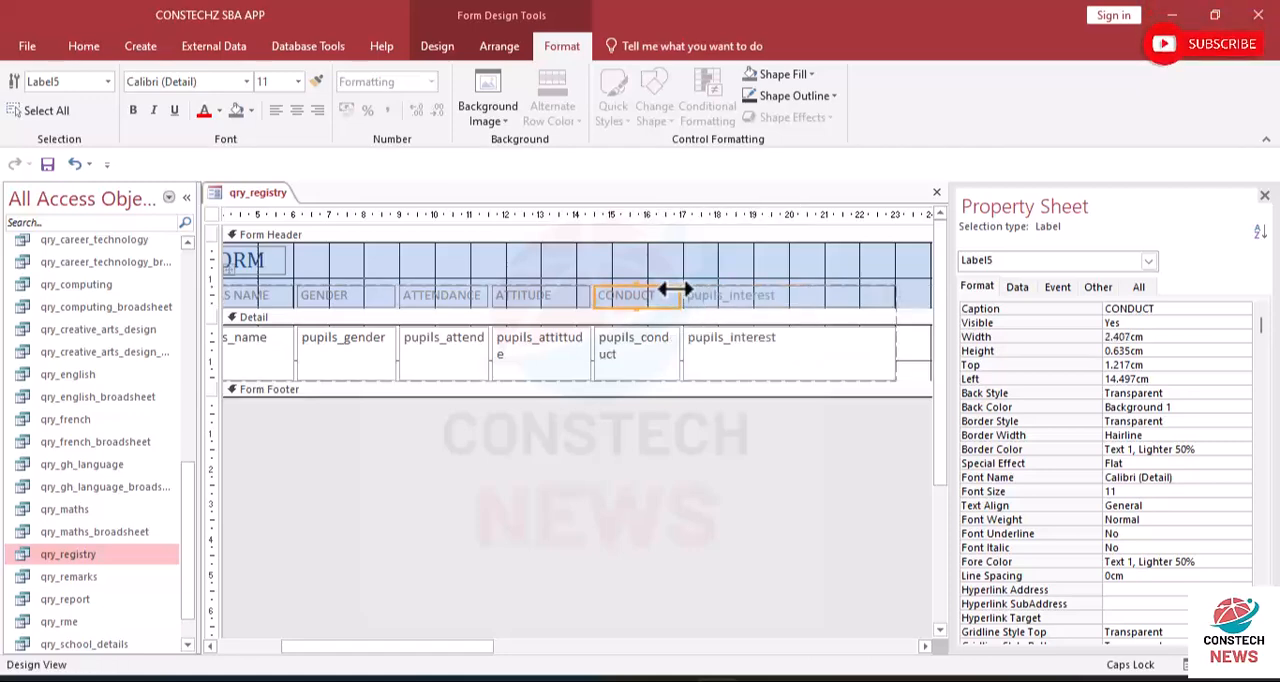
- Change the caption of the pupils_interest header label to INTEREST and narrow its column to about 2.6 cm
click(742, 292)
drag(791, 294, 478, 290)
text(INTERES)
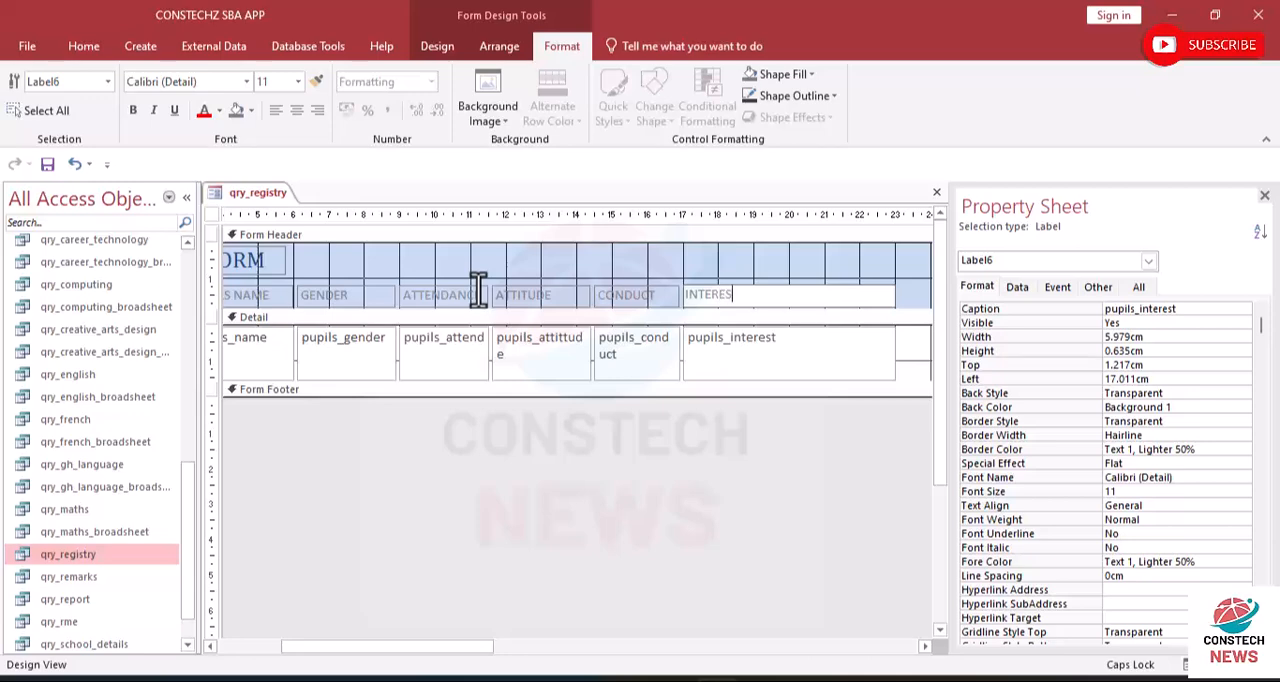
text(T)
click(682, 256)
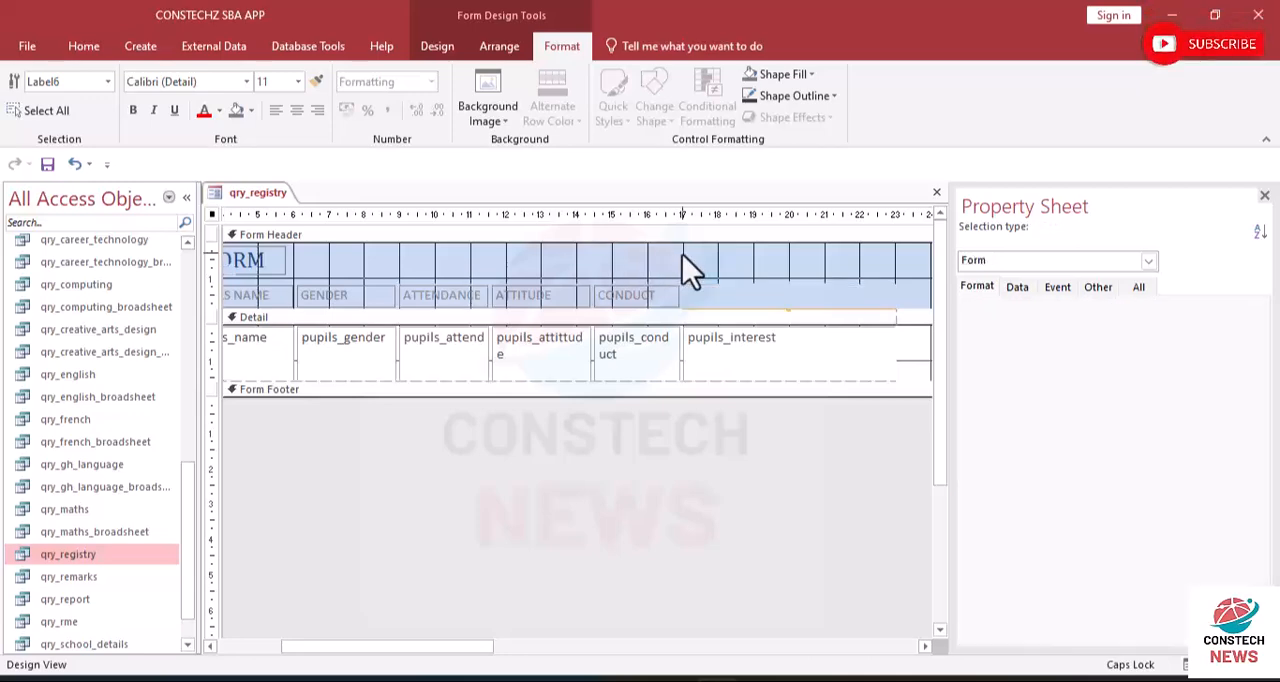
click(881, 296)
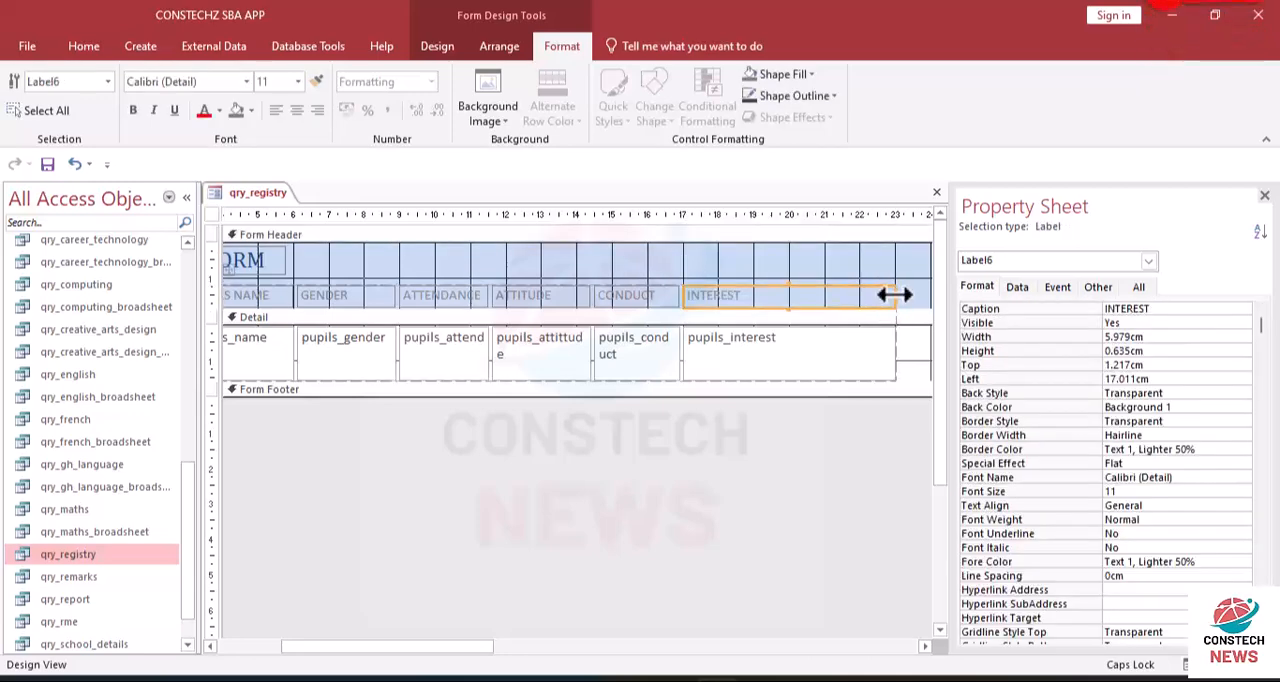
drag(894, 294, 776, 293)
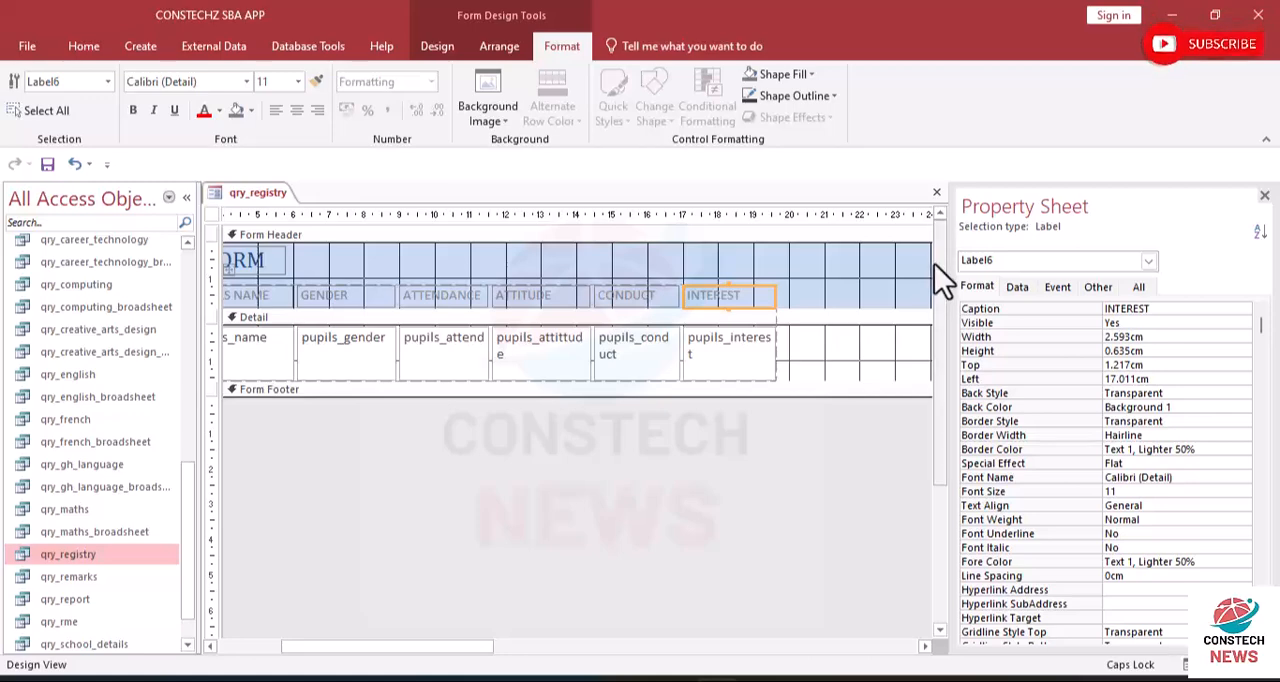
click(909, 271)
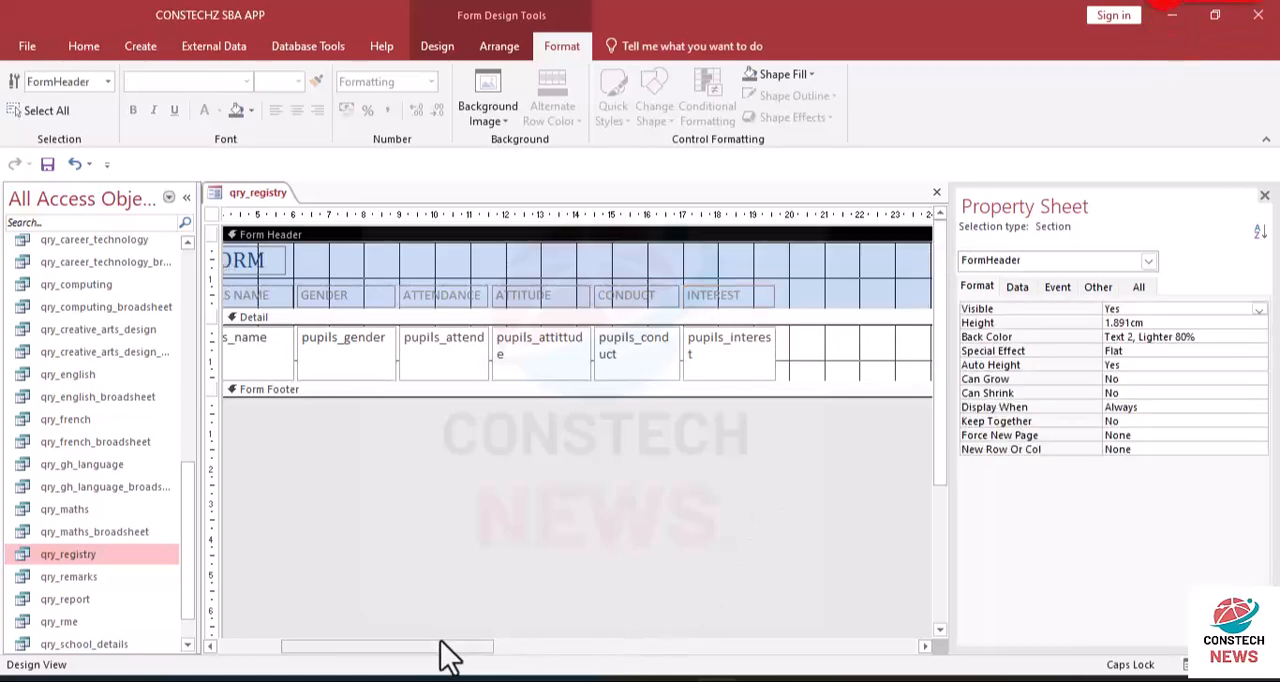
- Reduce the overall form width to about 20 cm so it ends just past the INTEREST column
drag(449, 646, 837, 659)
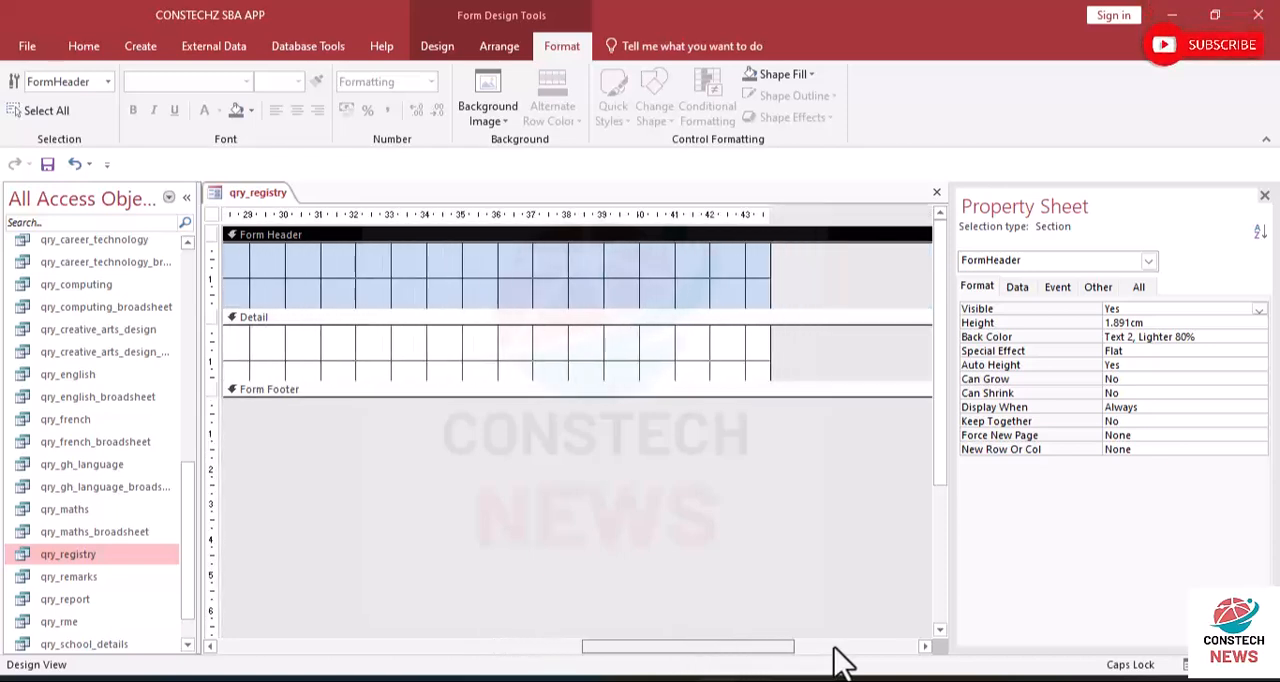
drag(766, 263, 298, 295)
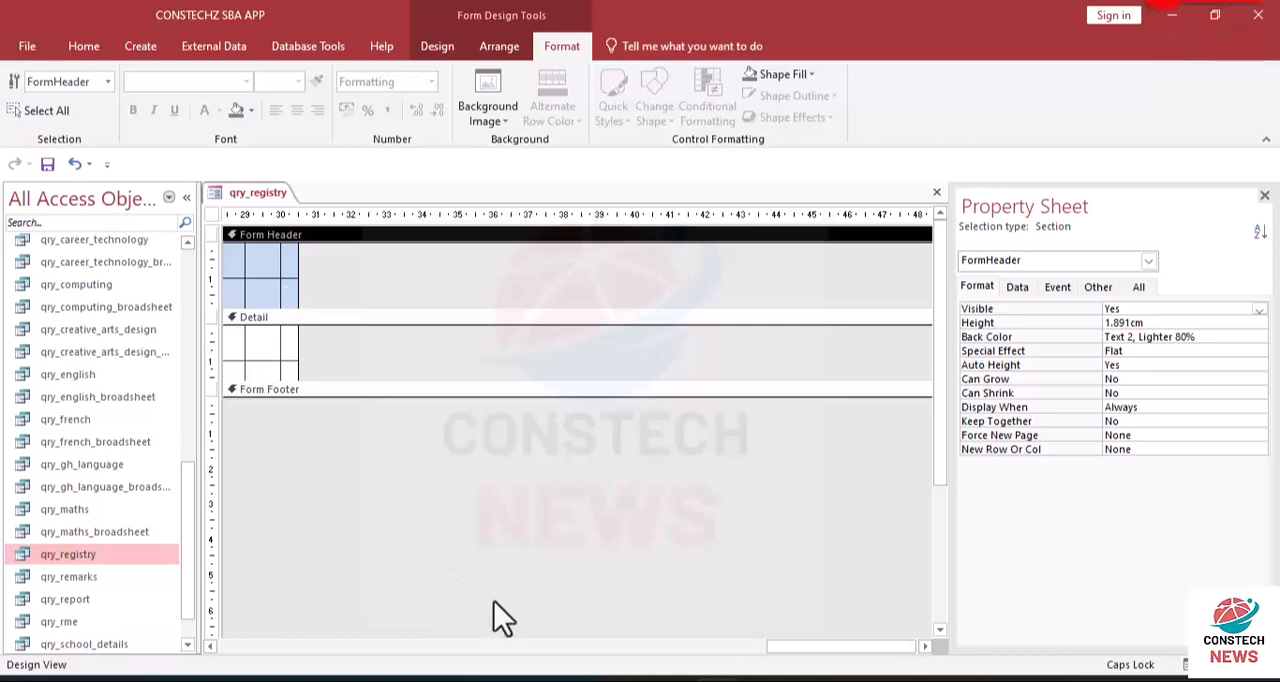
drag(777, 651, 797, 652)
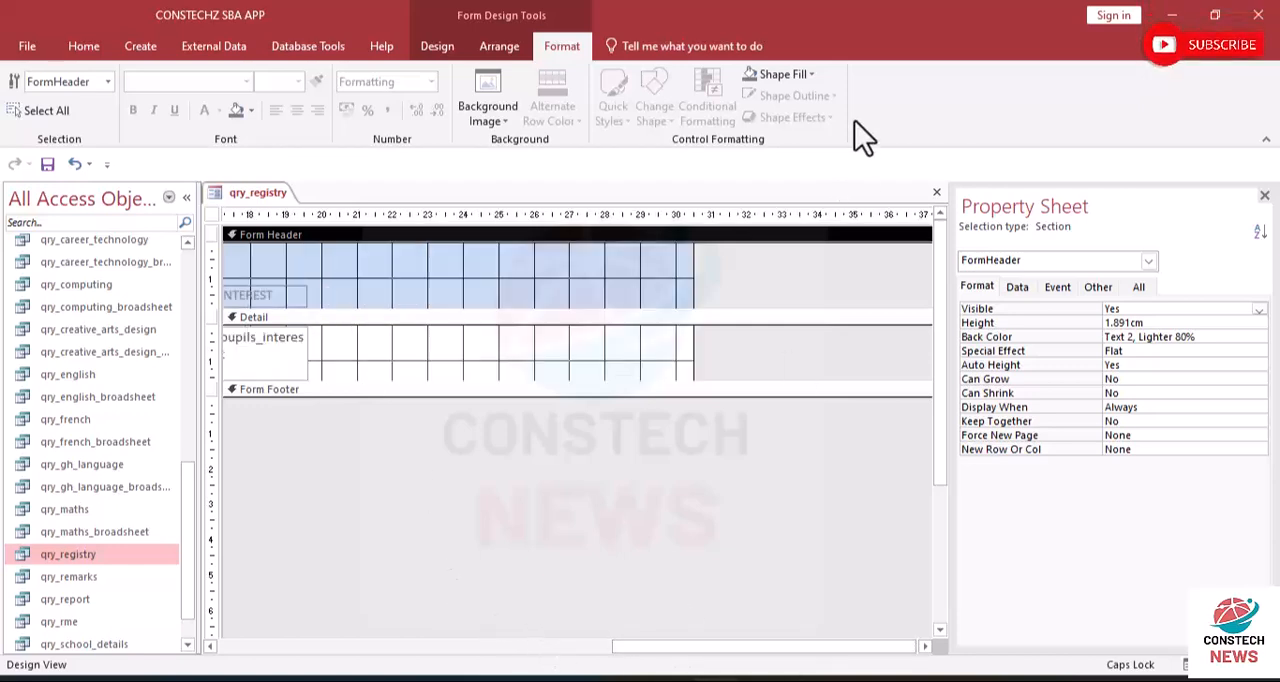
drag(695, 259, 322, 237)
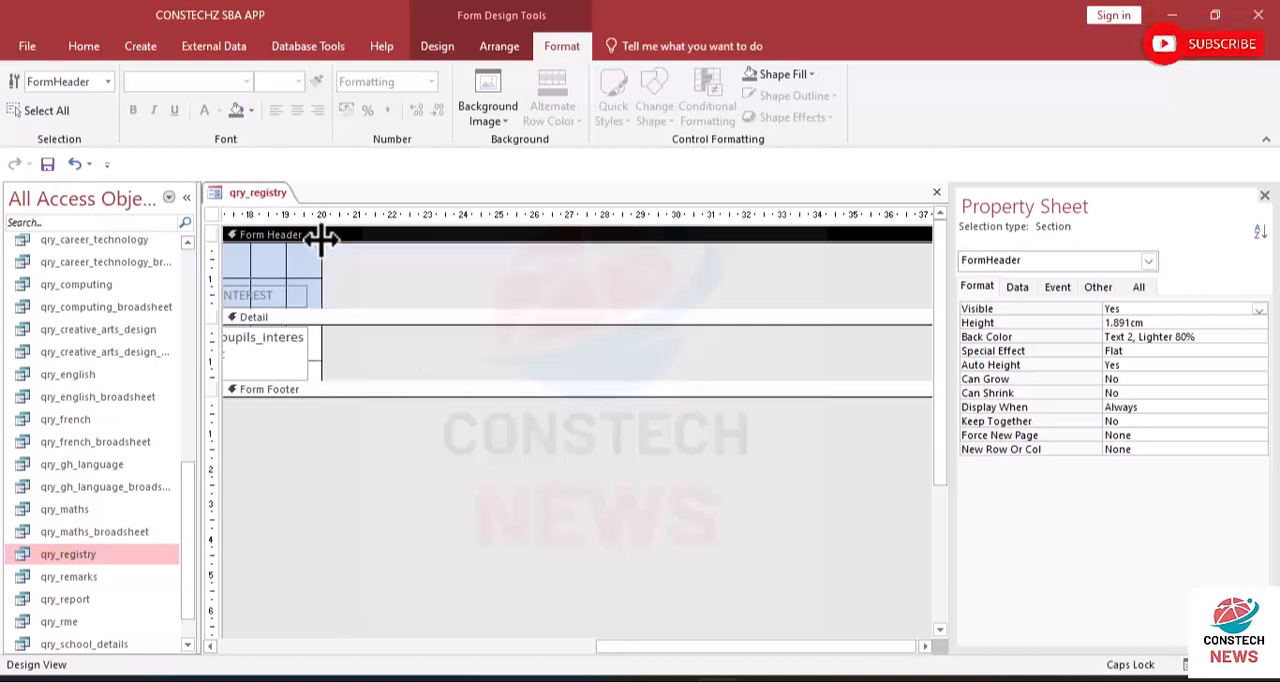
drag(688, 646, 198, 622)
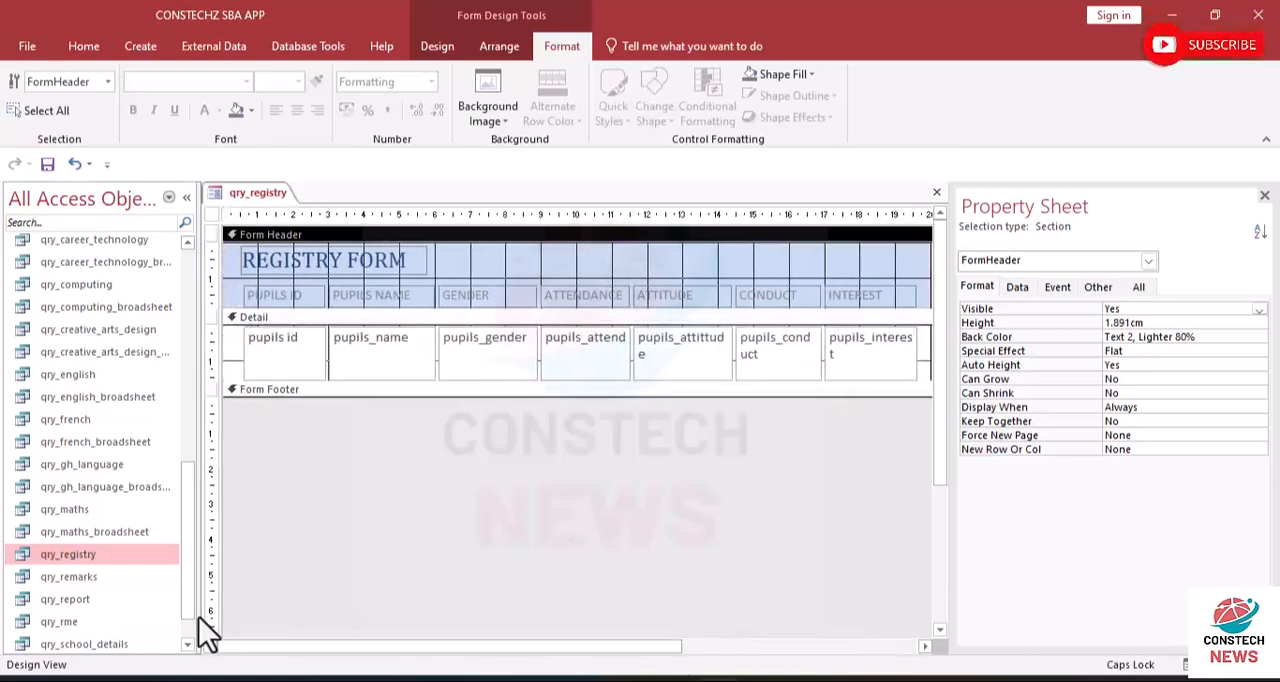
click(246, 297)
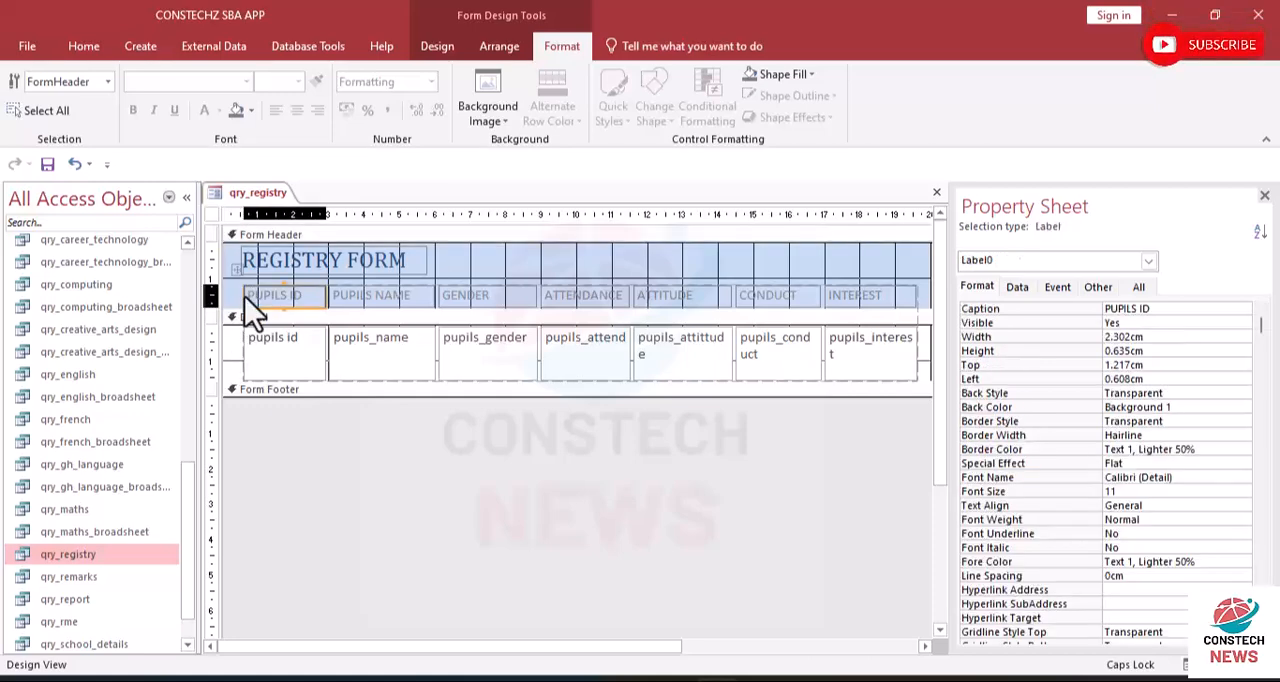
click(229, 297)
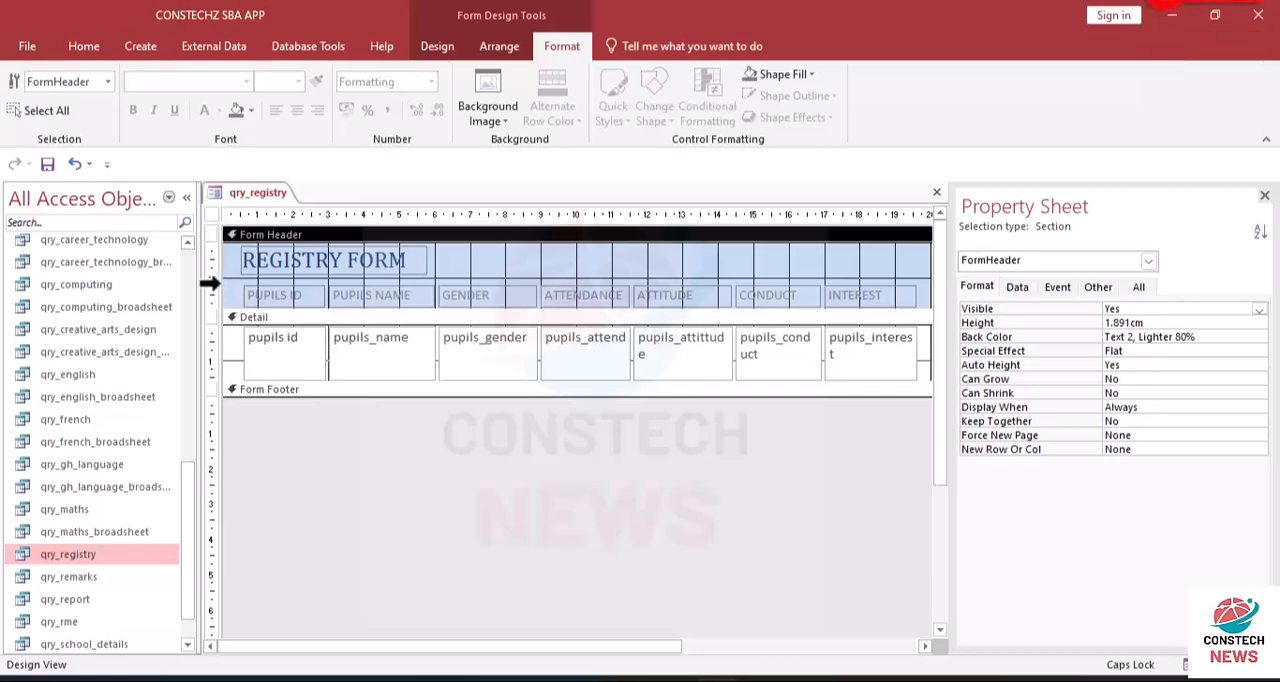
click(210, 284)
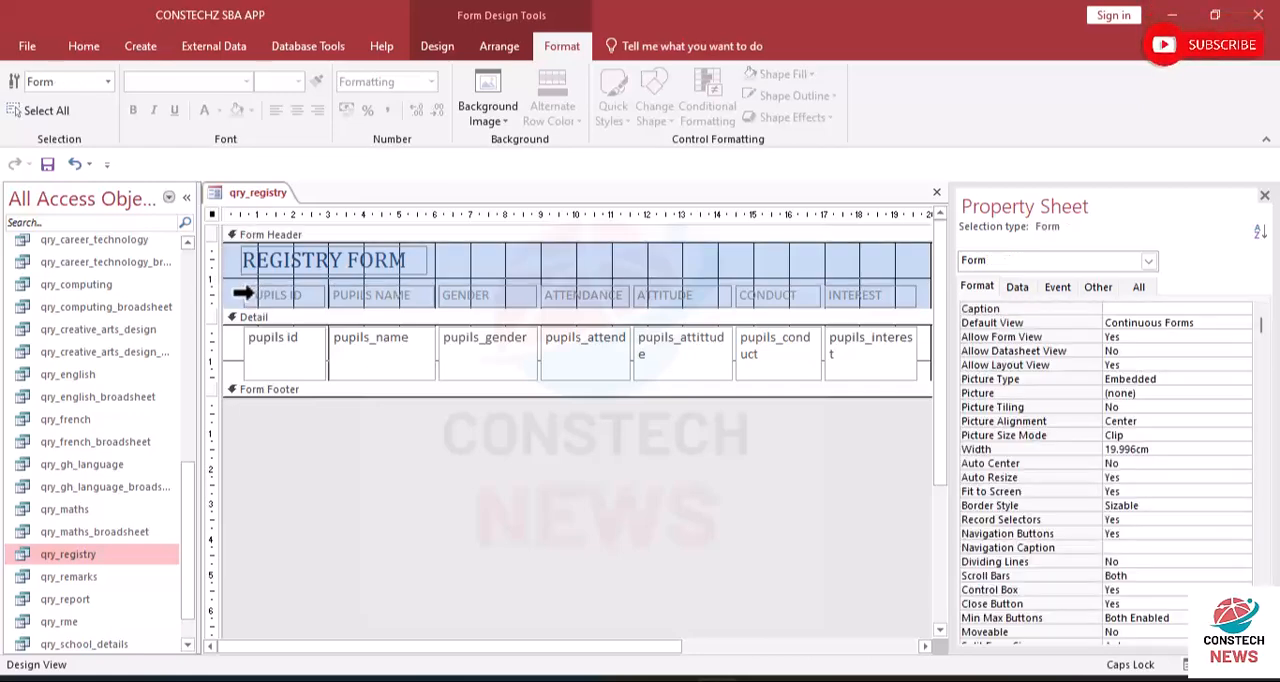
click(343, 369)
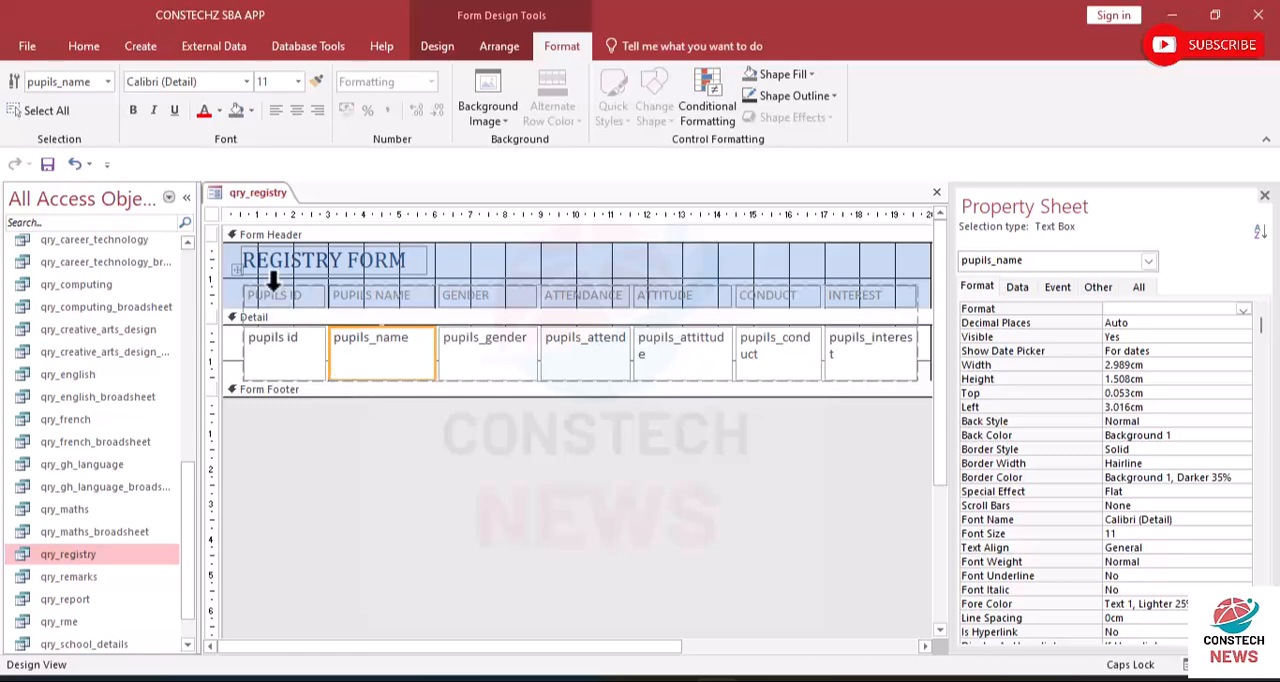
- Make the REGISTRY FORM title in the form header bold
click(255, 260)
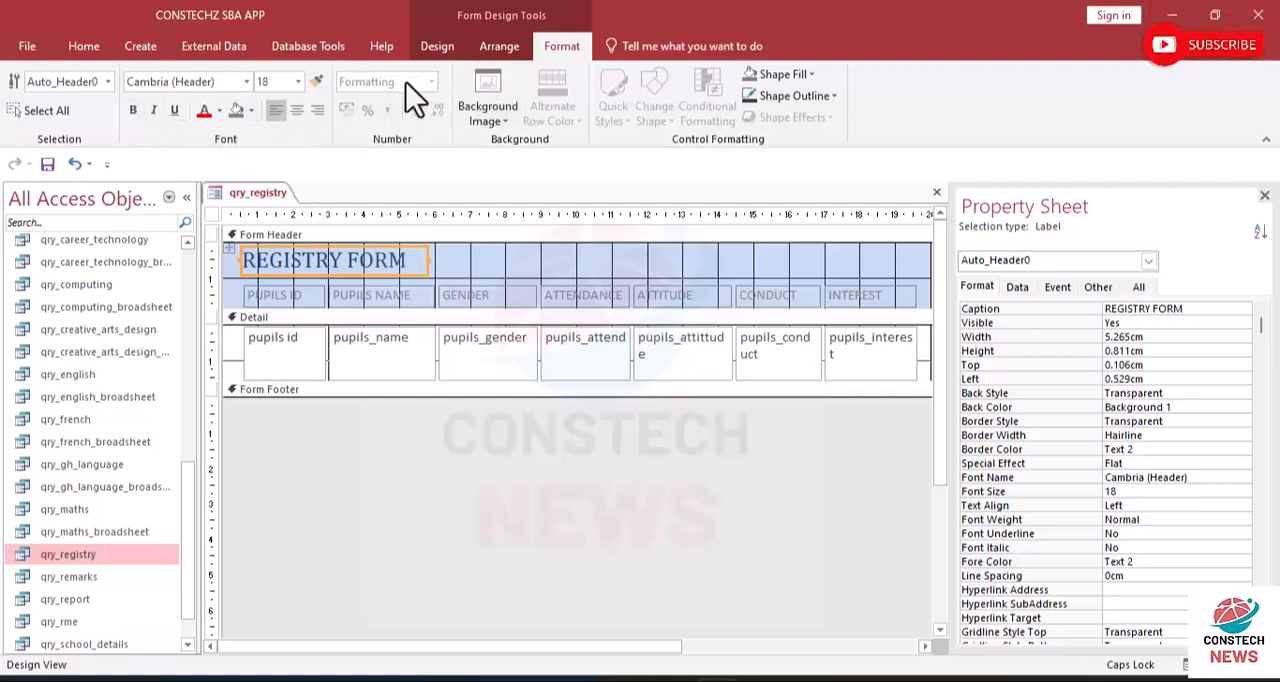
click(136, 108)
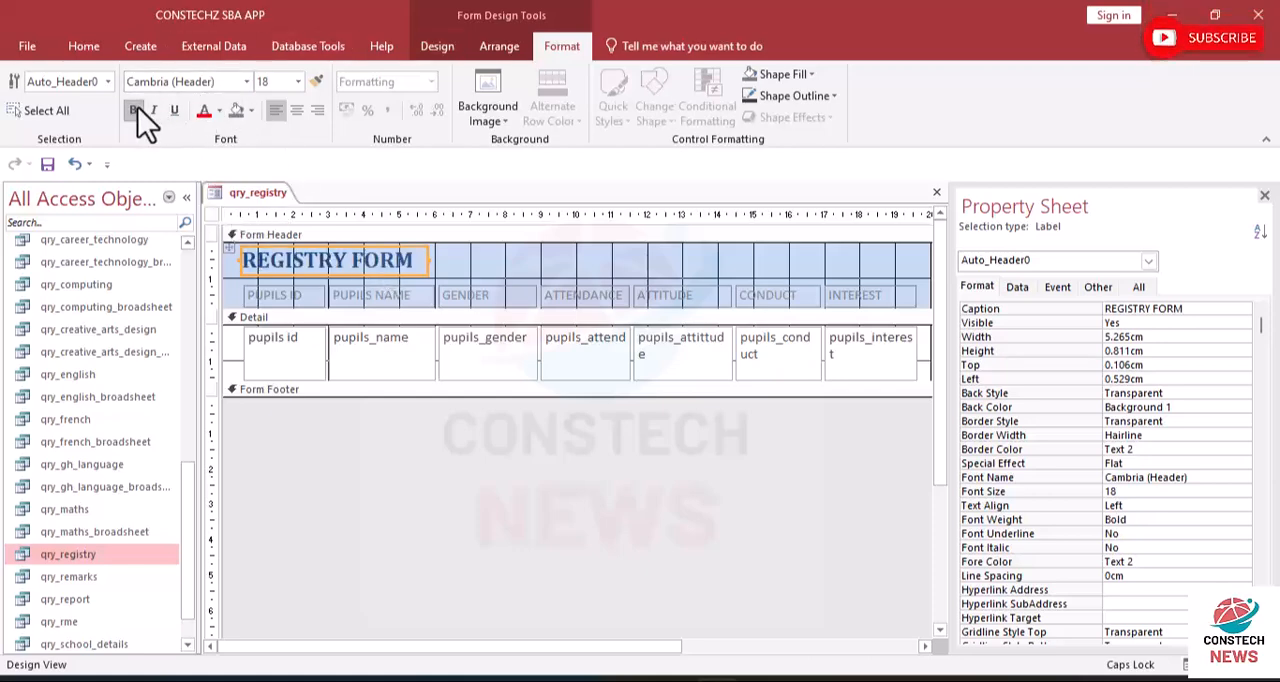
click(249, 111)
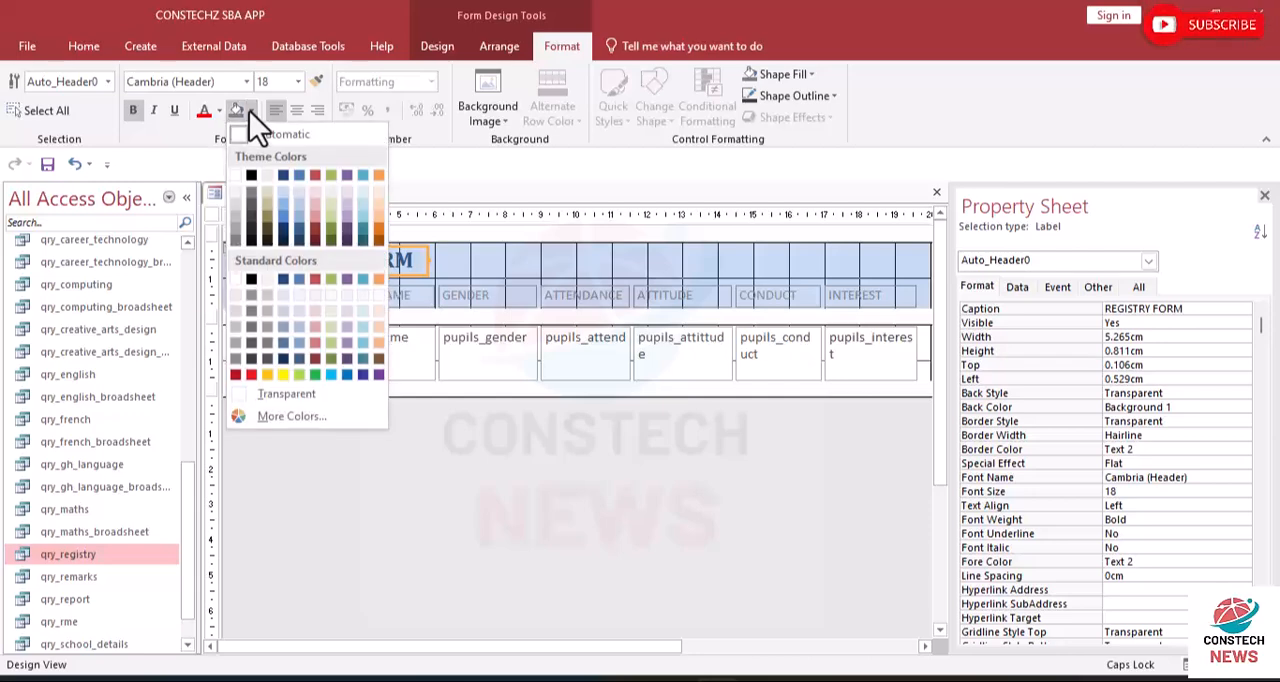
click(254, 179)
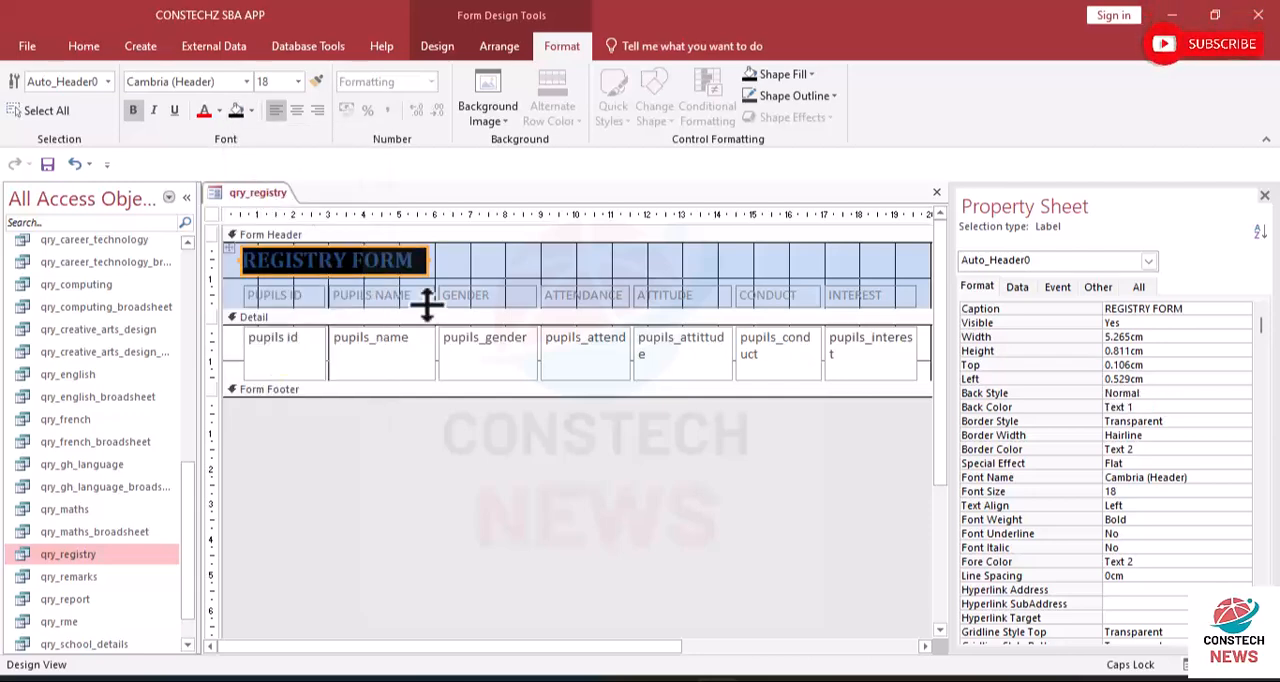
click(68, 160)
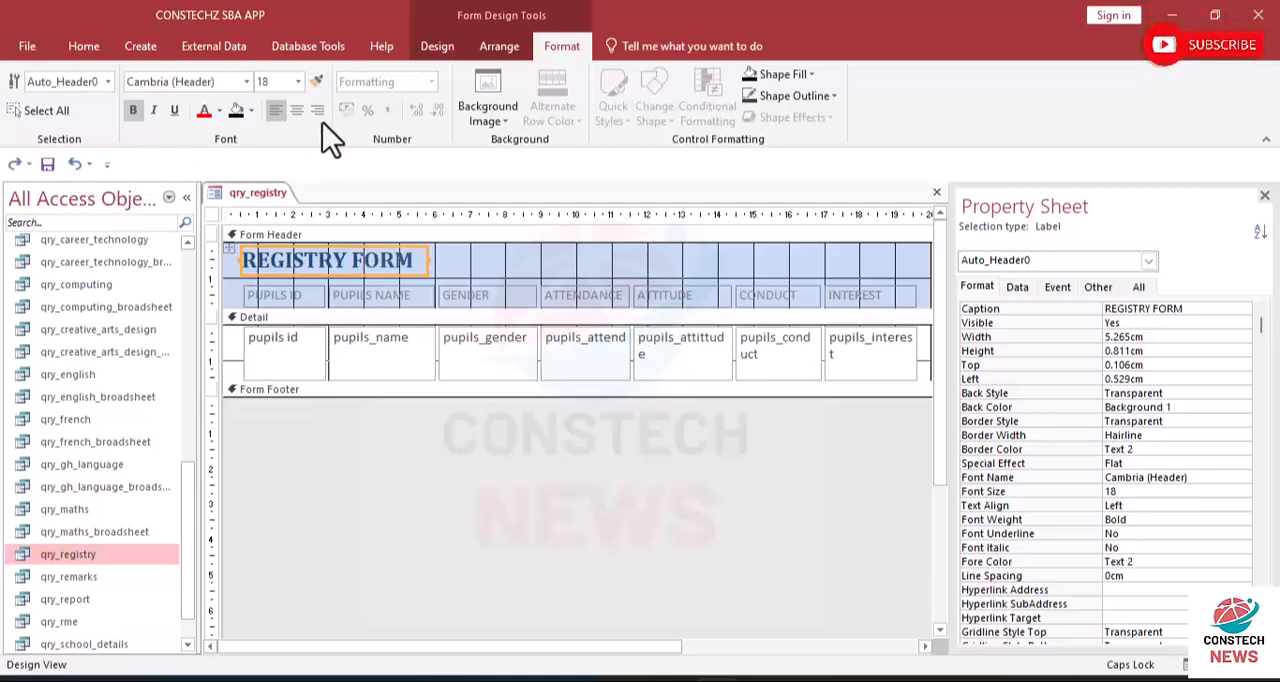
- Set the font colour of the REGISTRY FORM title to black
click(219, 114)
click(206, 134)
click(490, 276)
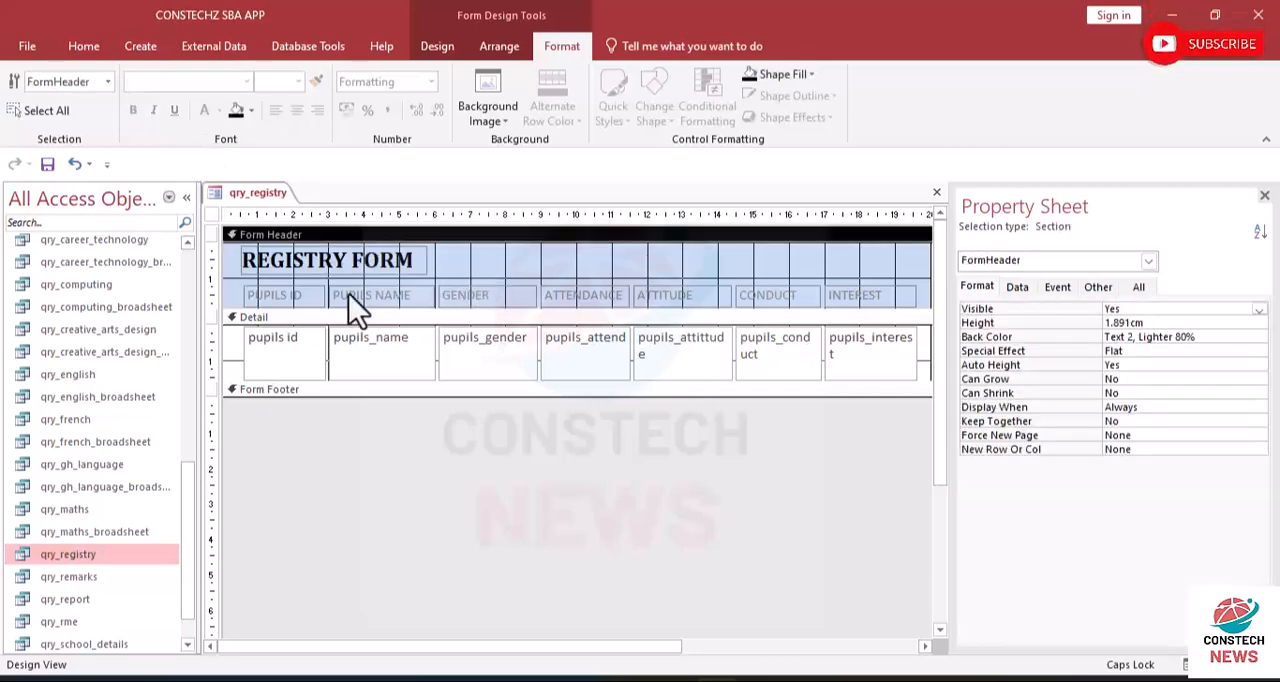
- Make all the column header labels and their detail fields bold with a black font colour
click(264, 296)
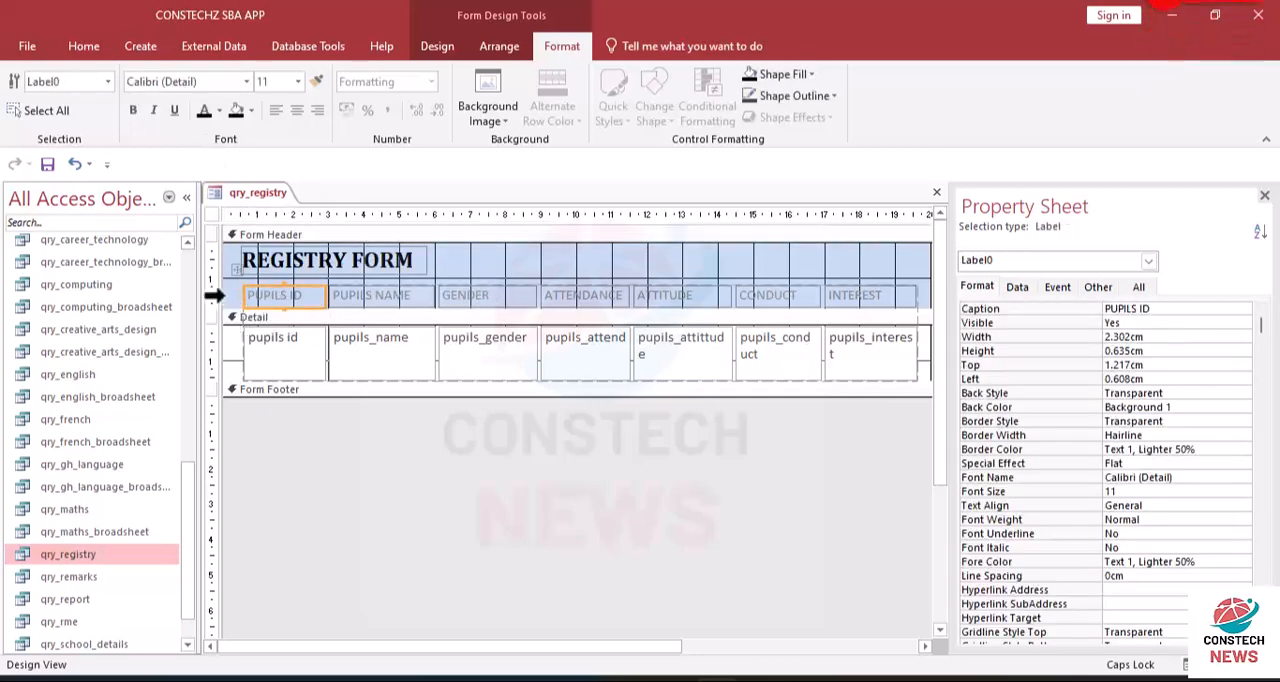
drag(226, 292, 961, 379)
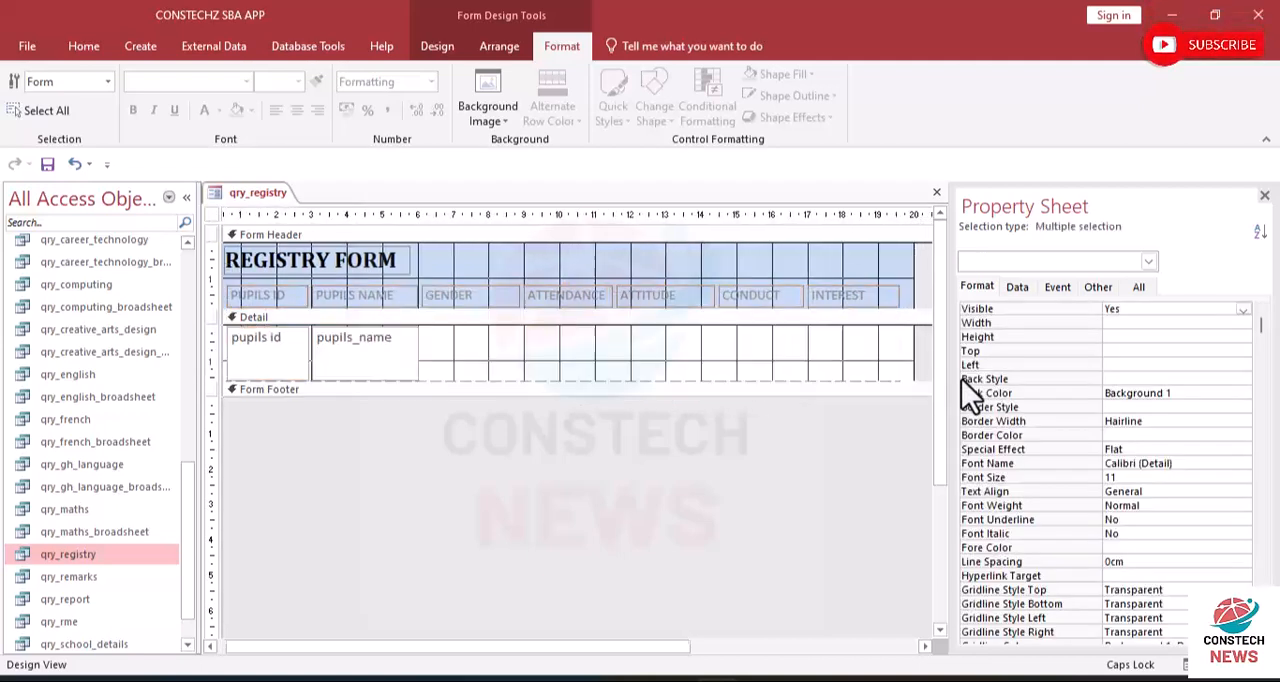
drag(535, 647, 281, 634)
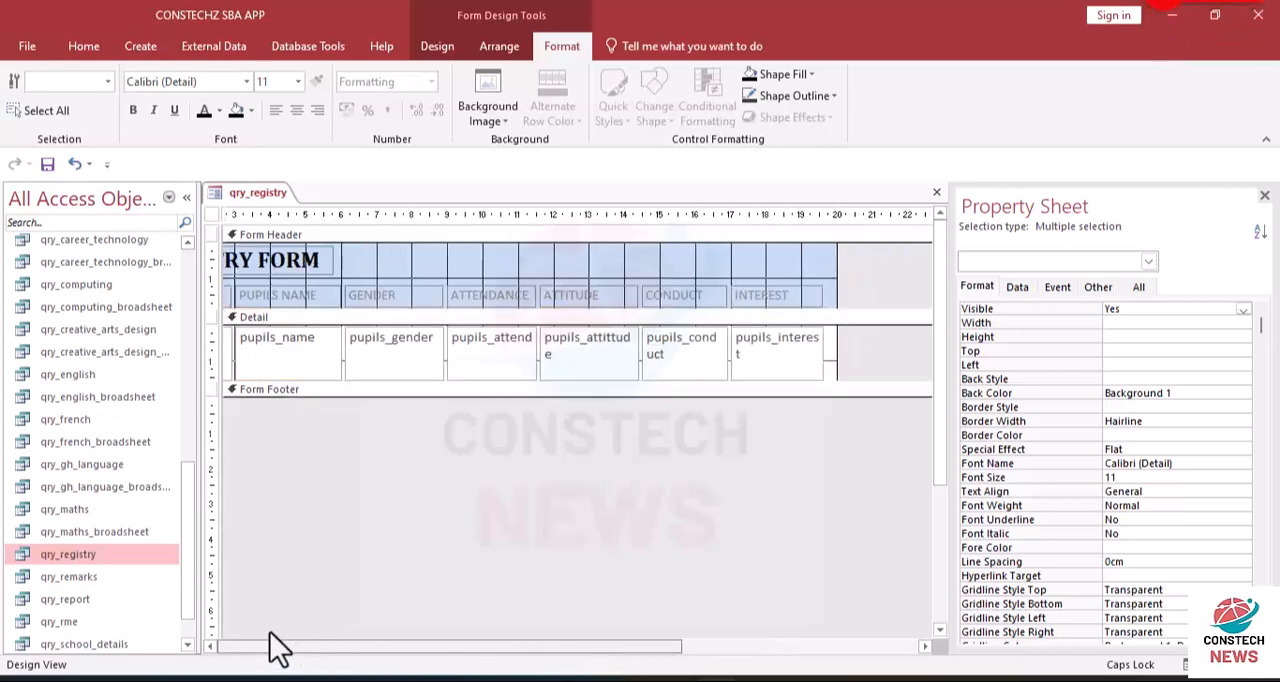
click(134, 111)
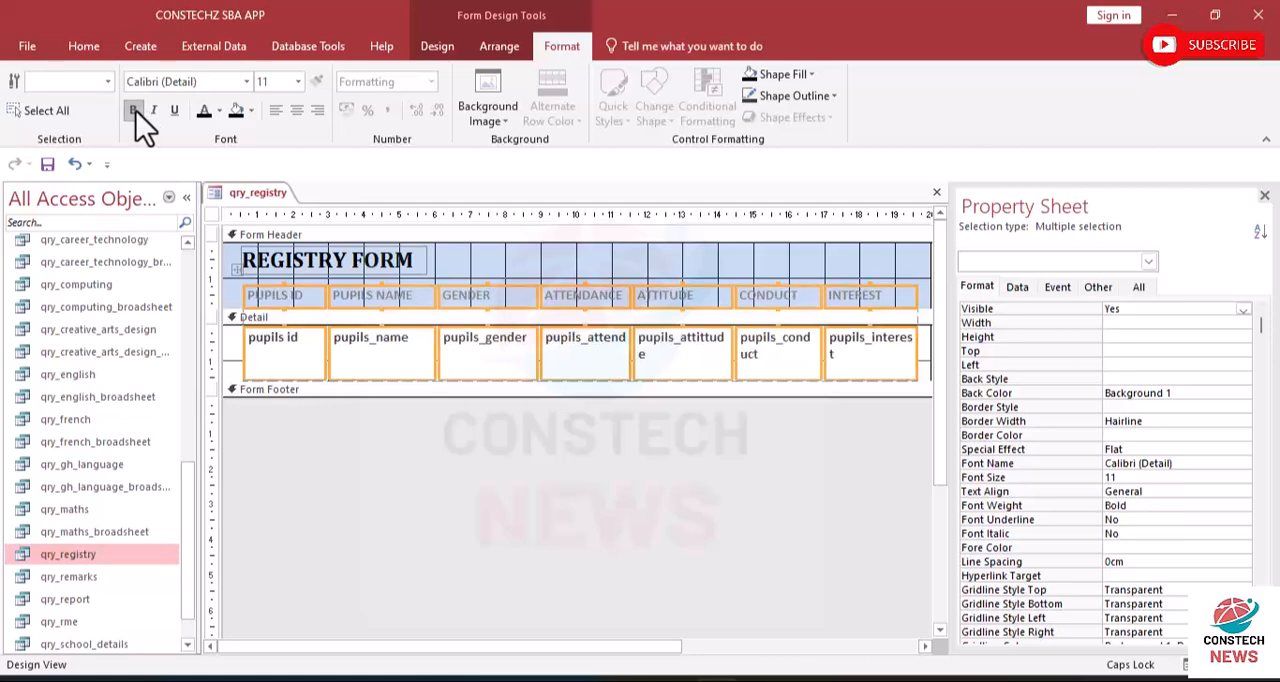
click(220, 110)
click(202, 140)
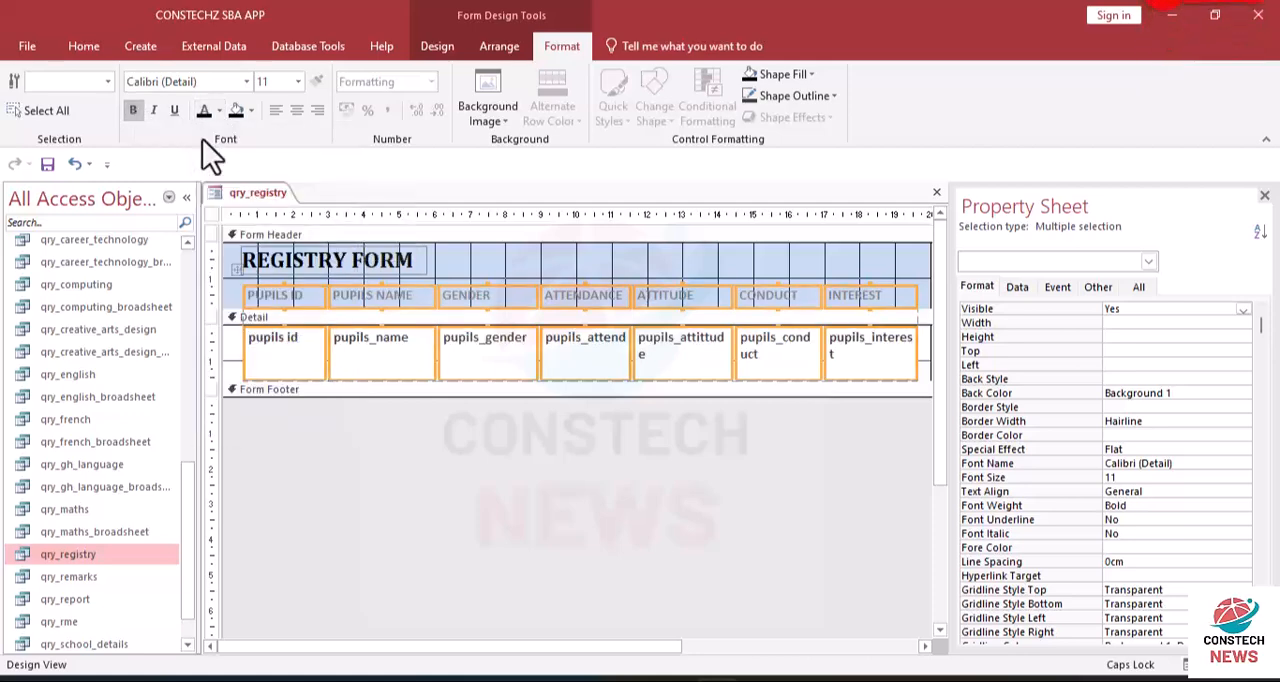
click(511, 265)
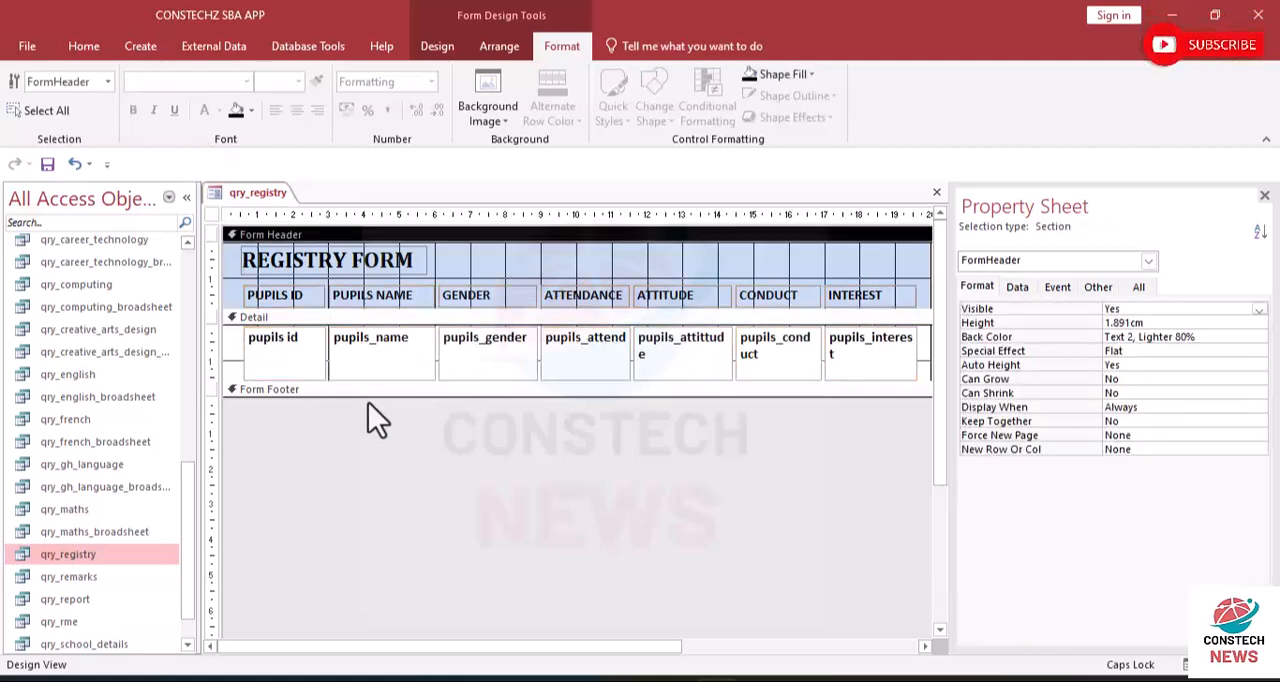
mouse_move(365, 398)
mouse_down()
mouse_move(366, 381)
mouse_move(374, 395)
mouse_up()
- Preview the registry form in Form View and return to Design View
click(86, 48)
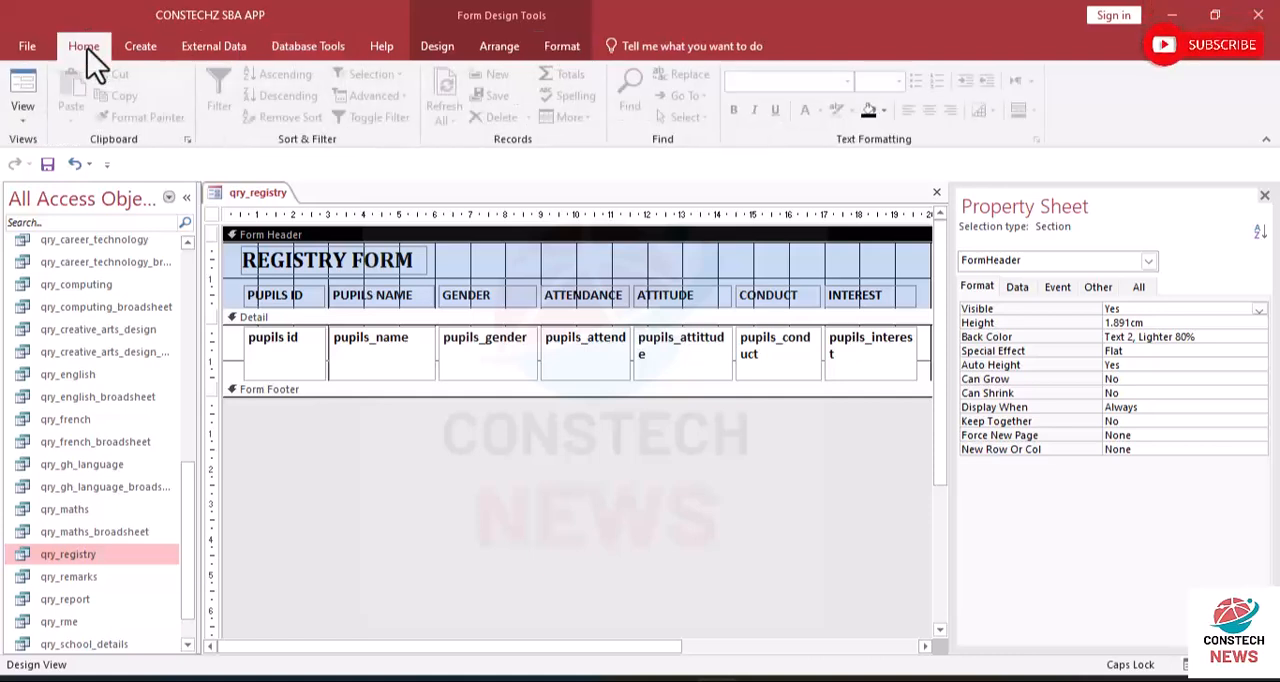
click(23, 121)
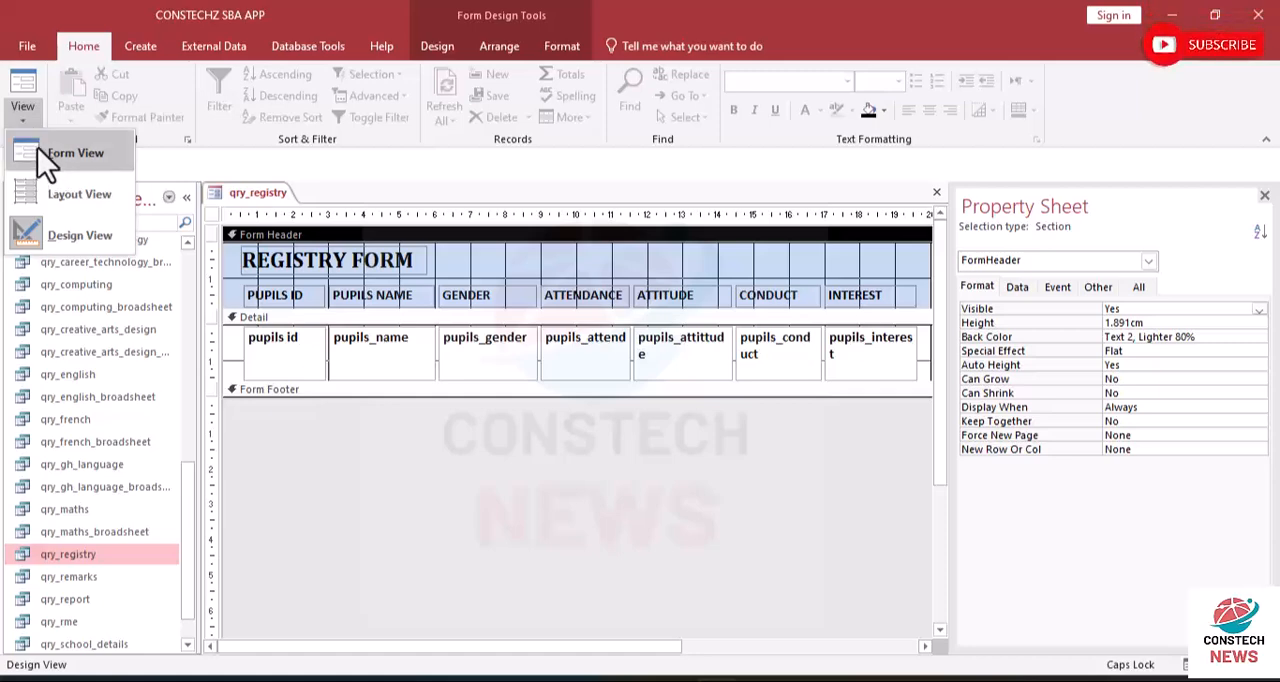
click(37, 147)
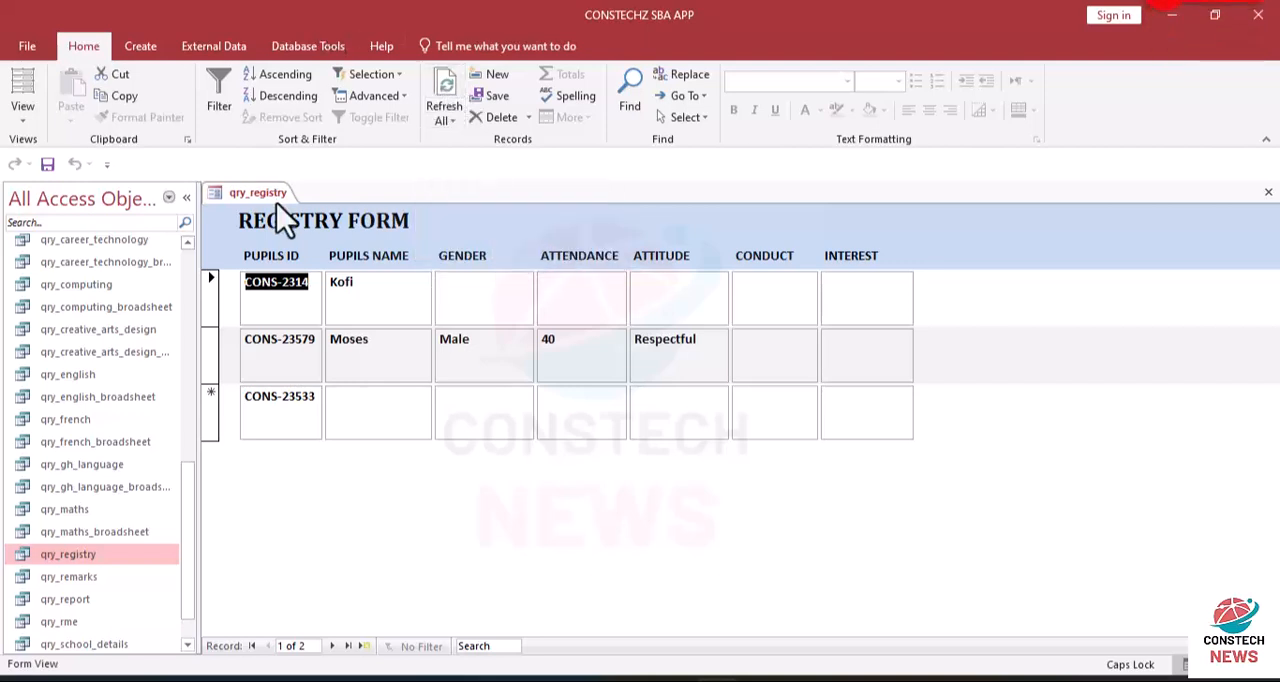
click(29, 84)
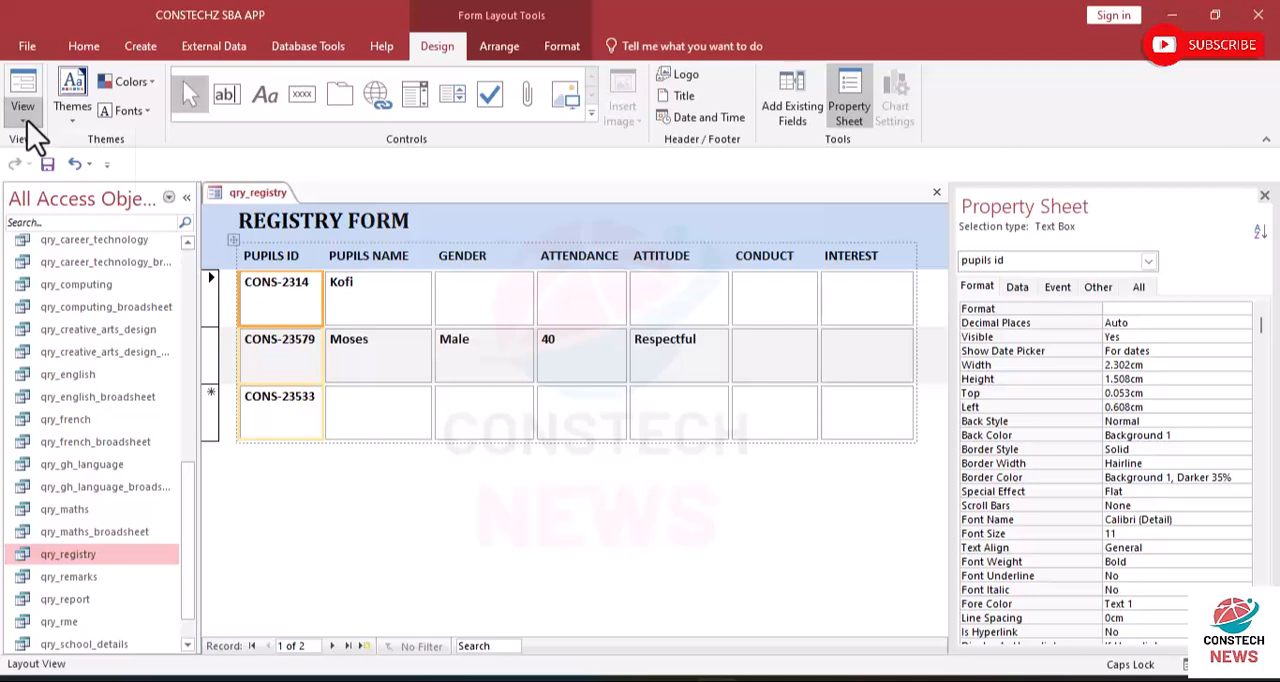
click(27, 120)
click(53, 234)
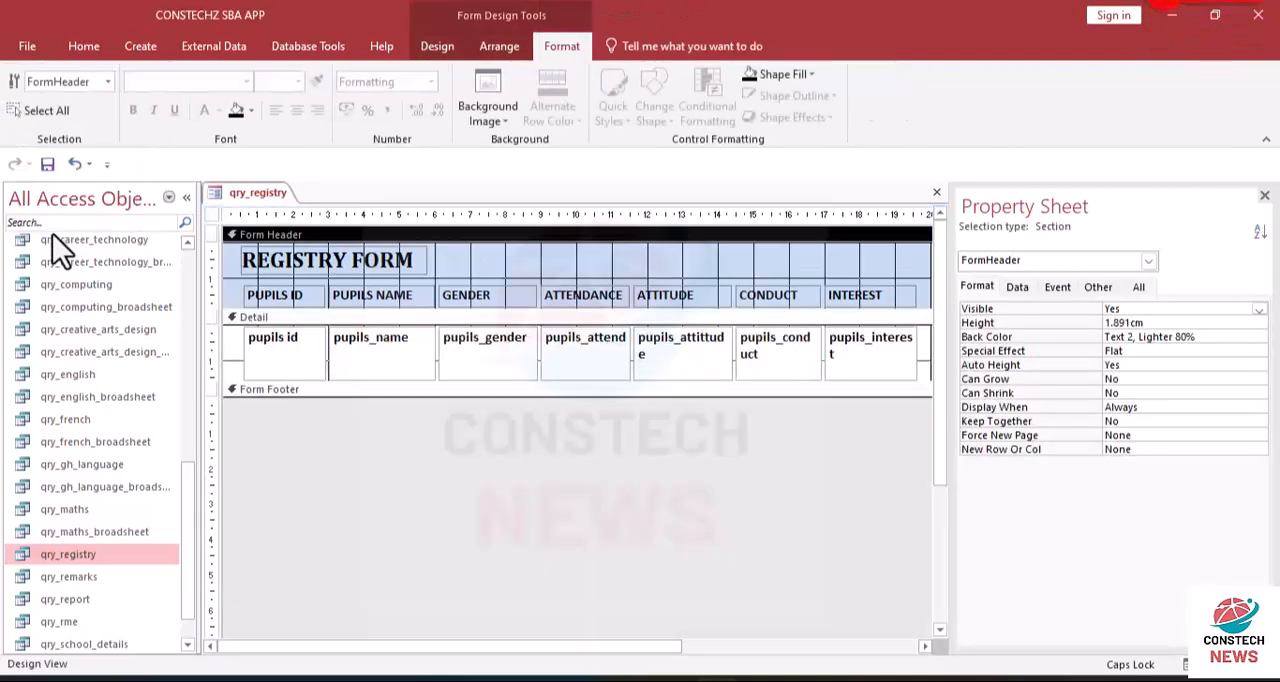
- With all column labels and fields selected, extend the Form Footer section to about 1.1 cm high
drag(235, 293, 973, 404)
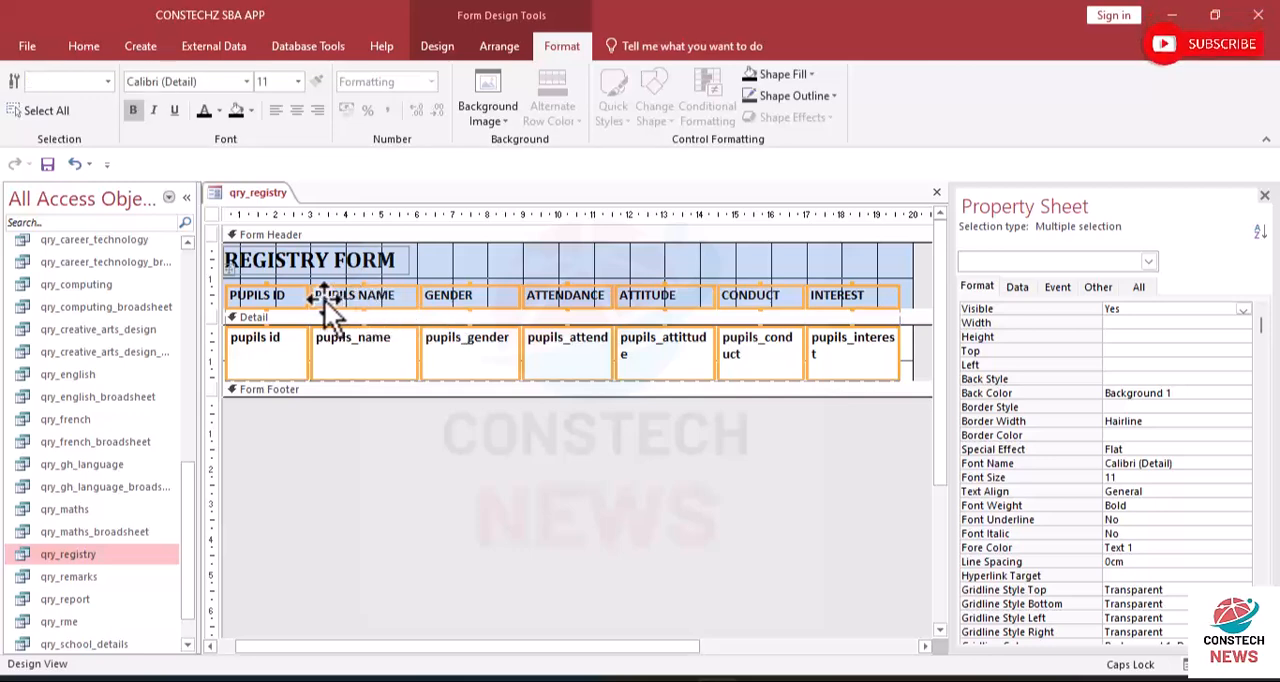
drag(328, 298, 332, 353)
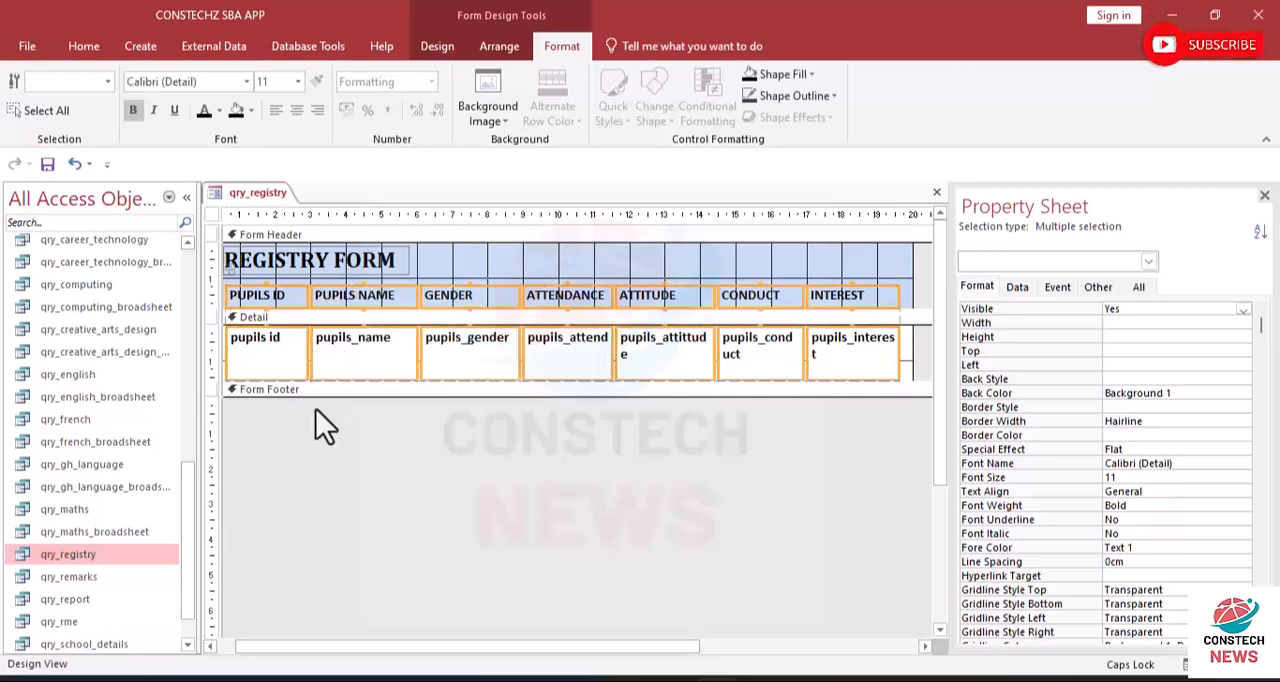
drag(331, 398, 331, 437)
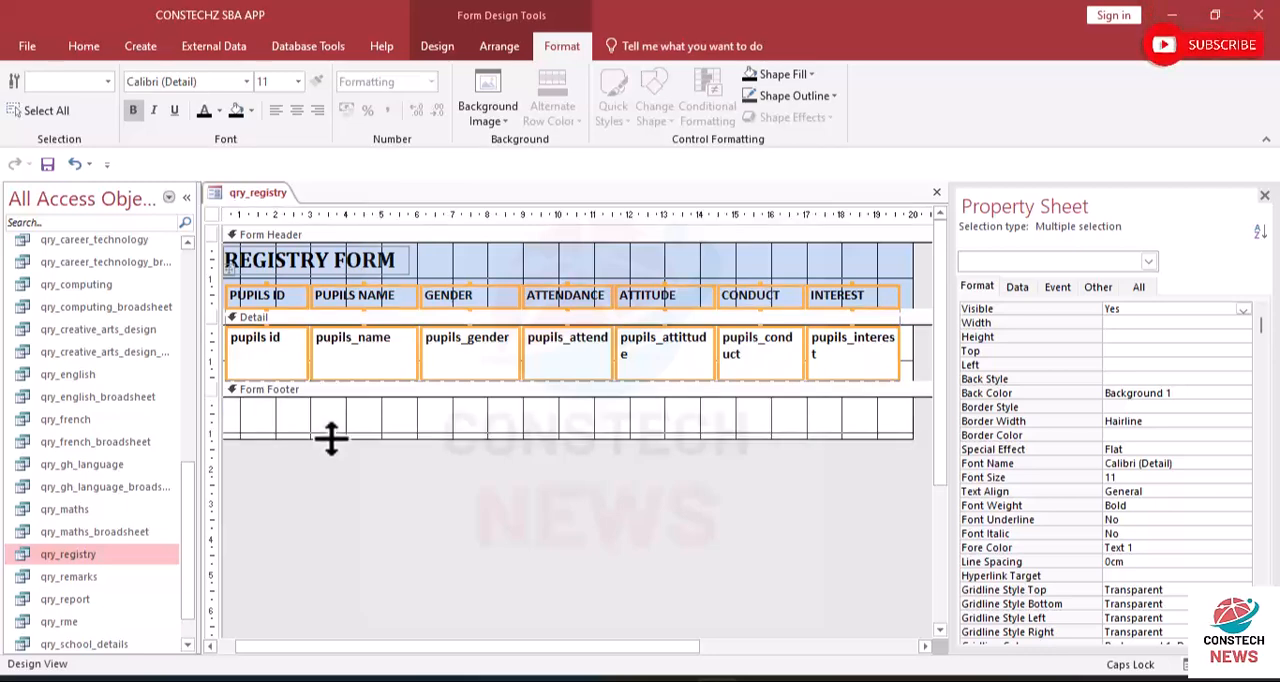
- Try to move the whole layout of column labels and fields down towards the Form Footer section
drag(357, 308, 346, 410)
click(468, 368)
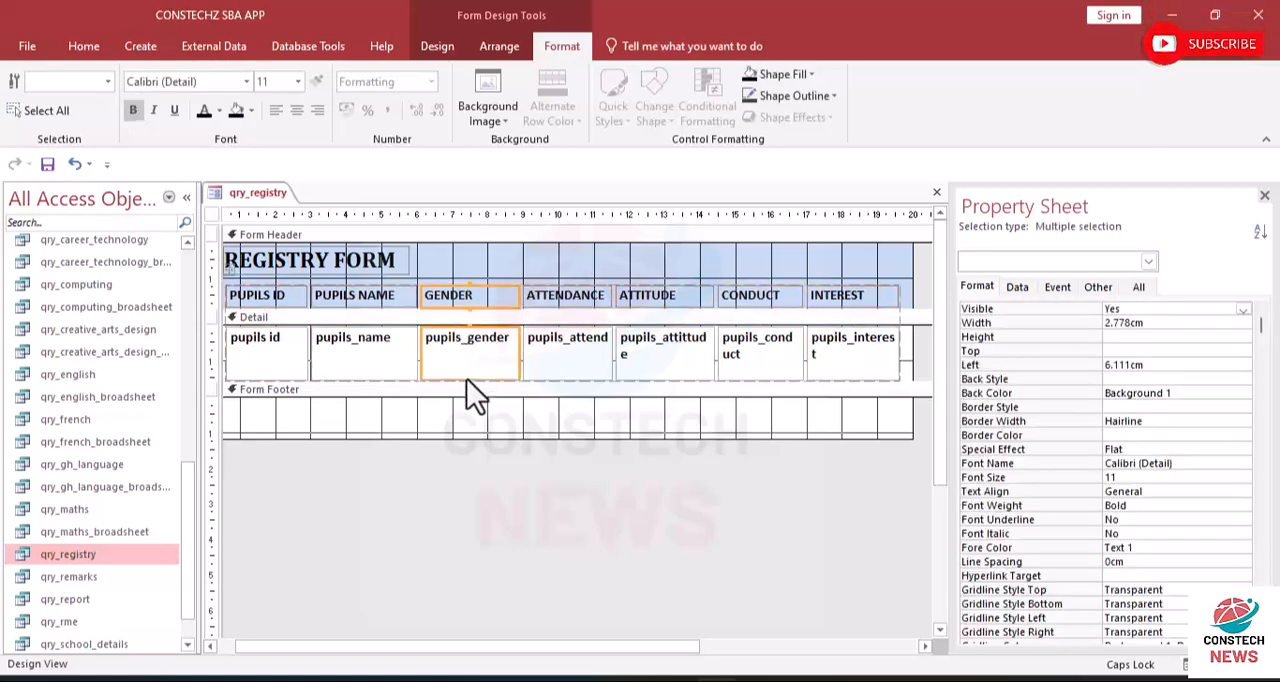
click(228, 272)
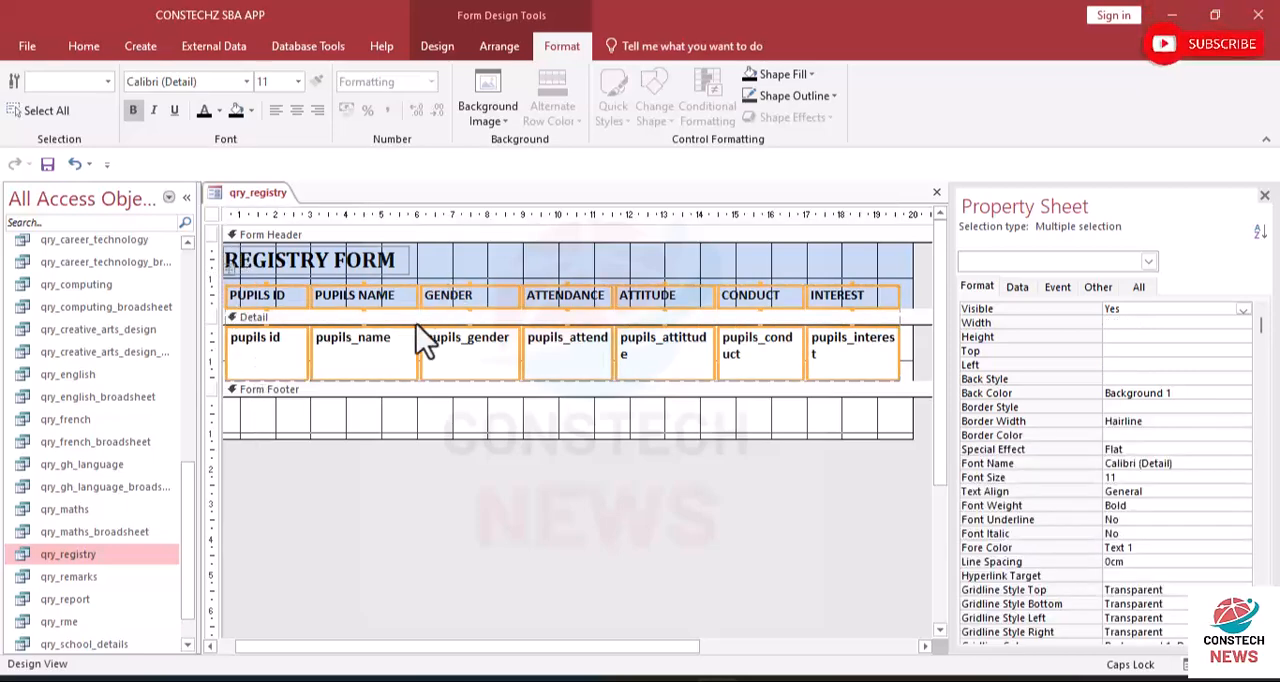
drag(386, 357, 379, 423)
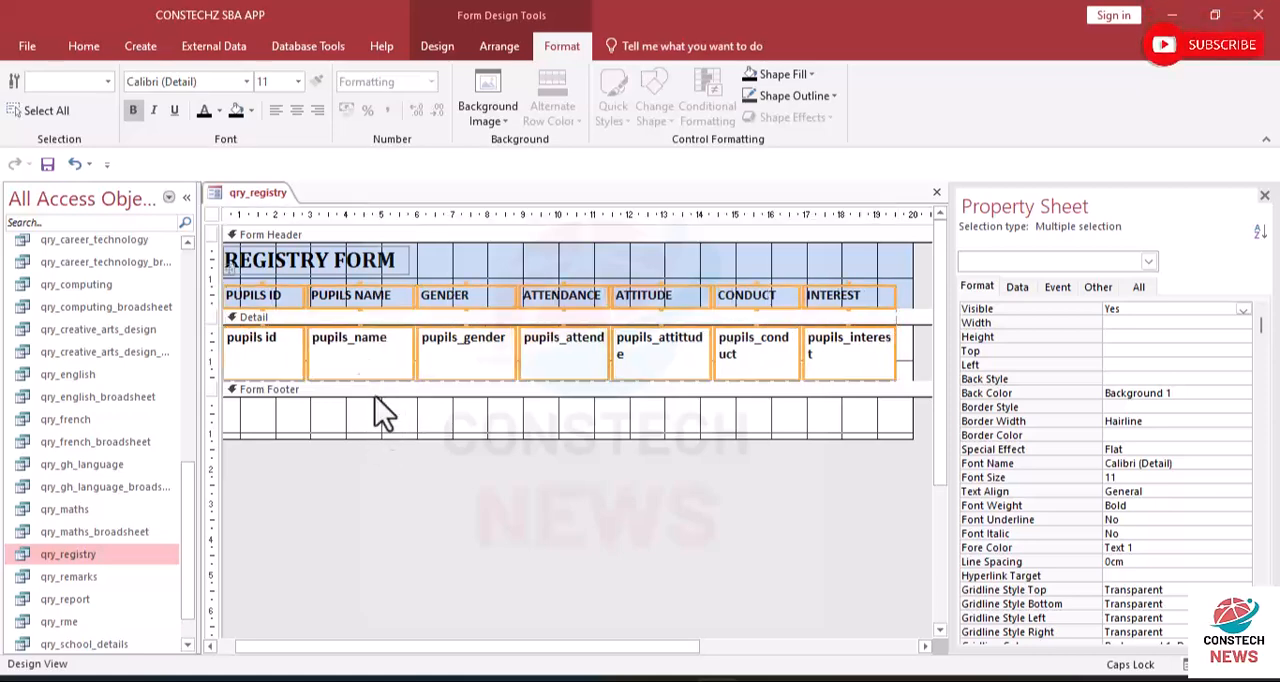
drag(383, 293, 376, 435)
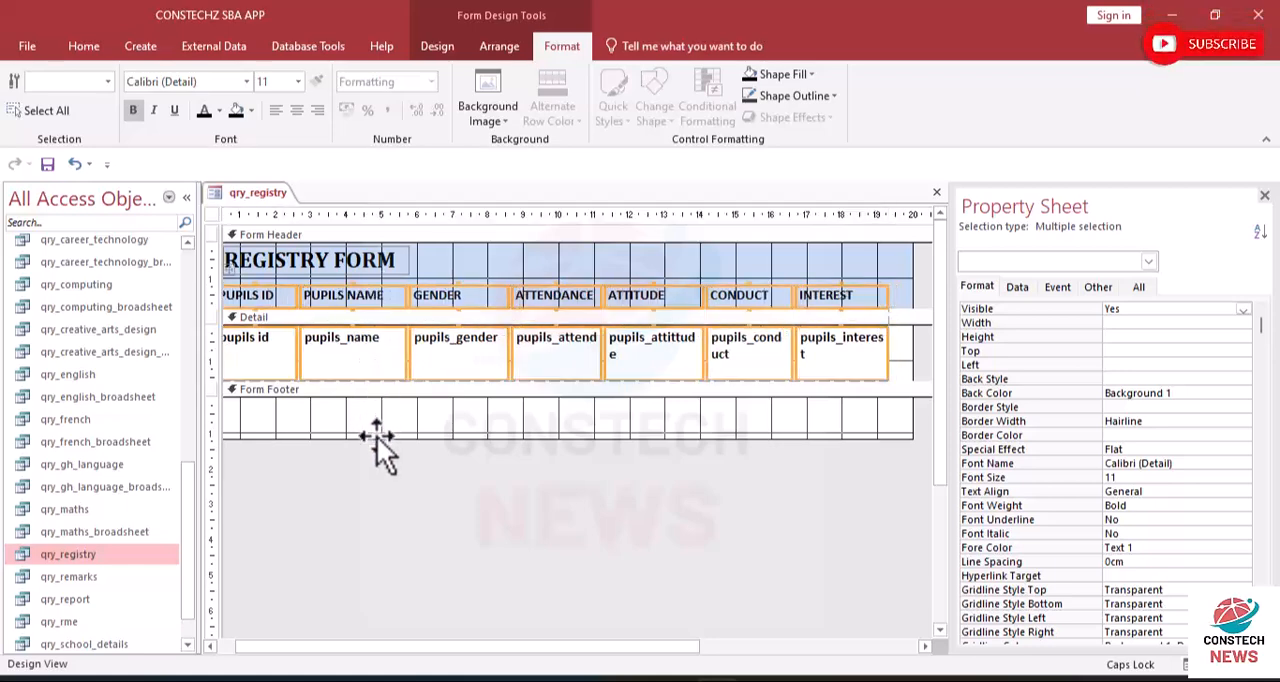
drag(251, 296, 271, 380)
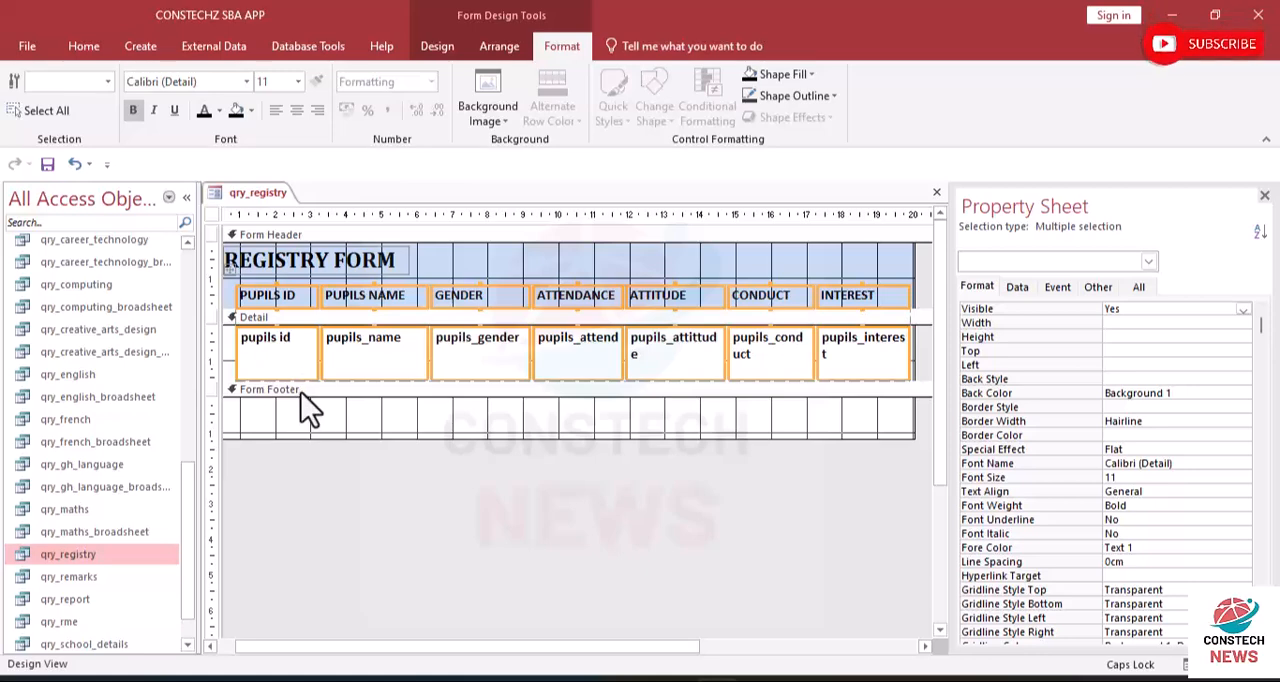
- Heighten the column labels to about 2 cm and the fields to about 2.9 cm, and extend the Detail section to about 3.9 cm
click(301, 384)
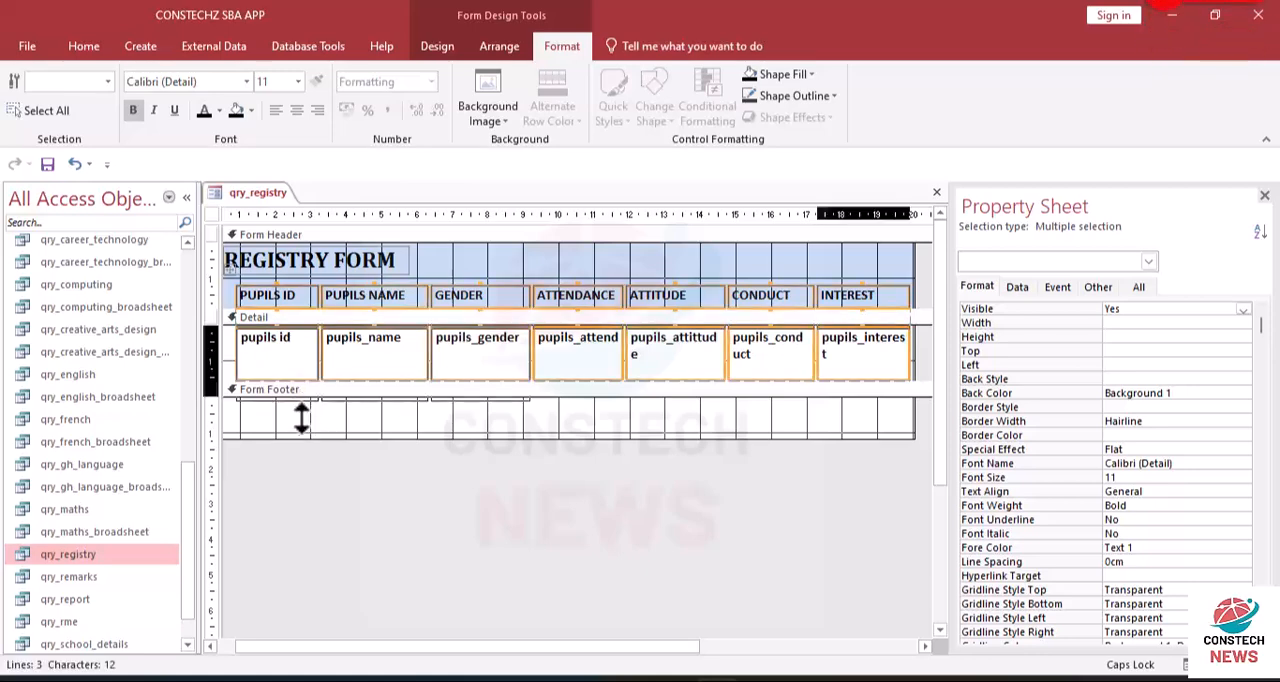
key(ctrl+z)
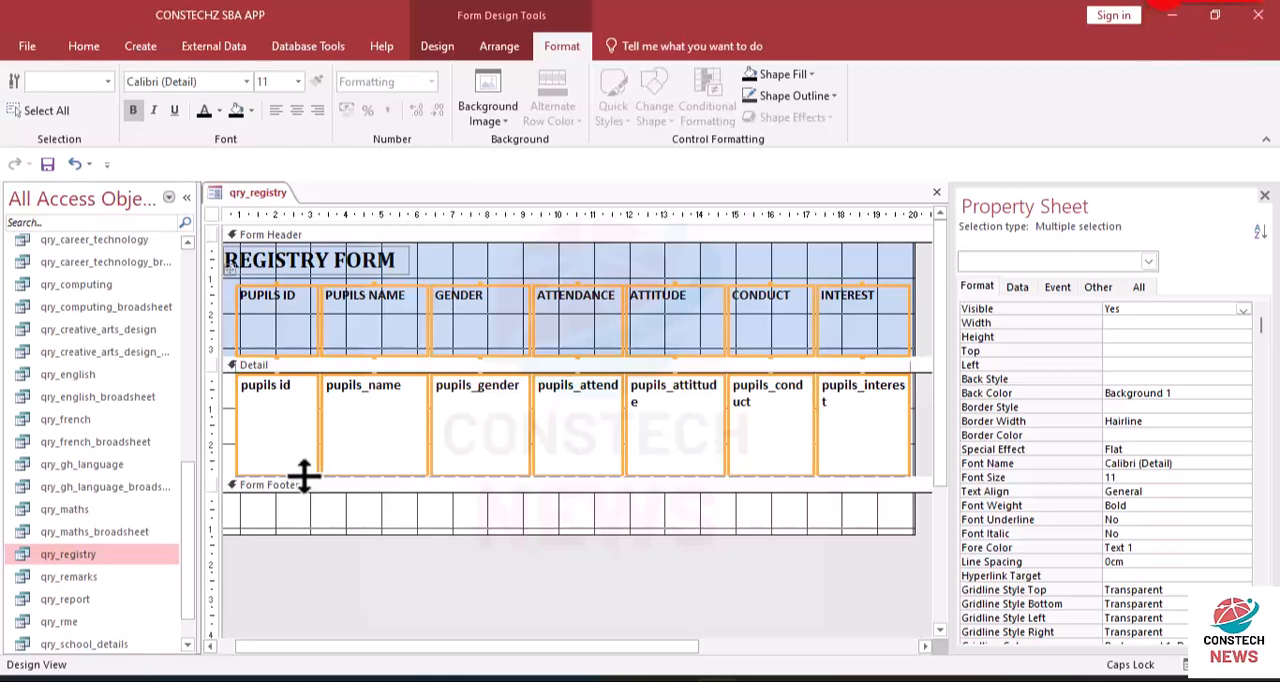
drag(305, 474, 303, 510)
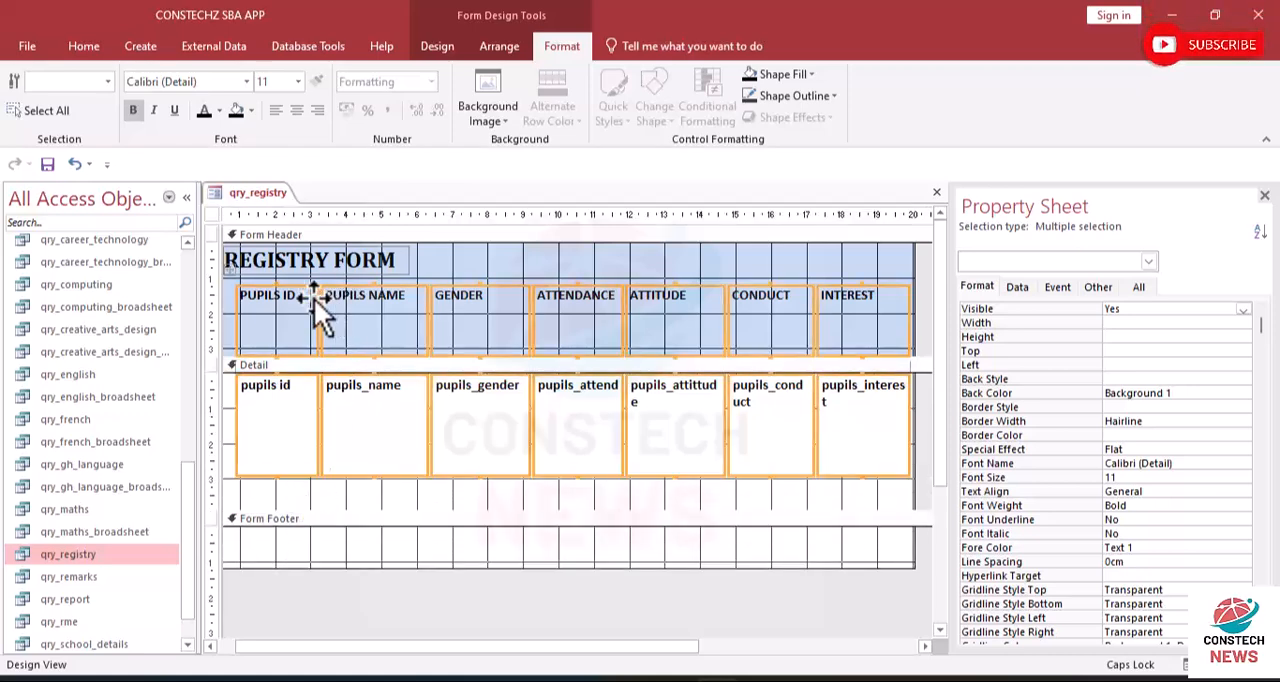
- Try to move the heightened column labels and fields further down the form, and select the PUPILS ID column
drag(310, 302, 304, 493)
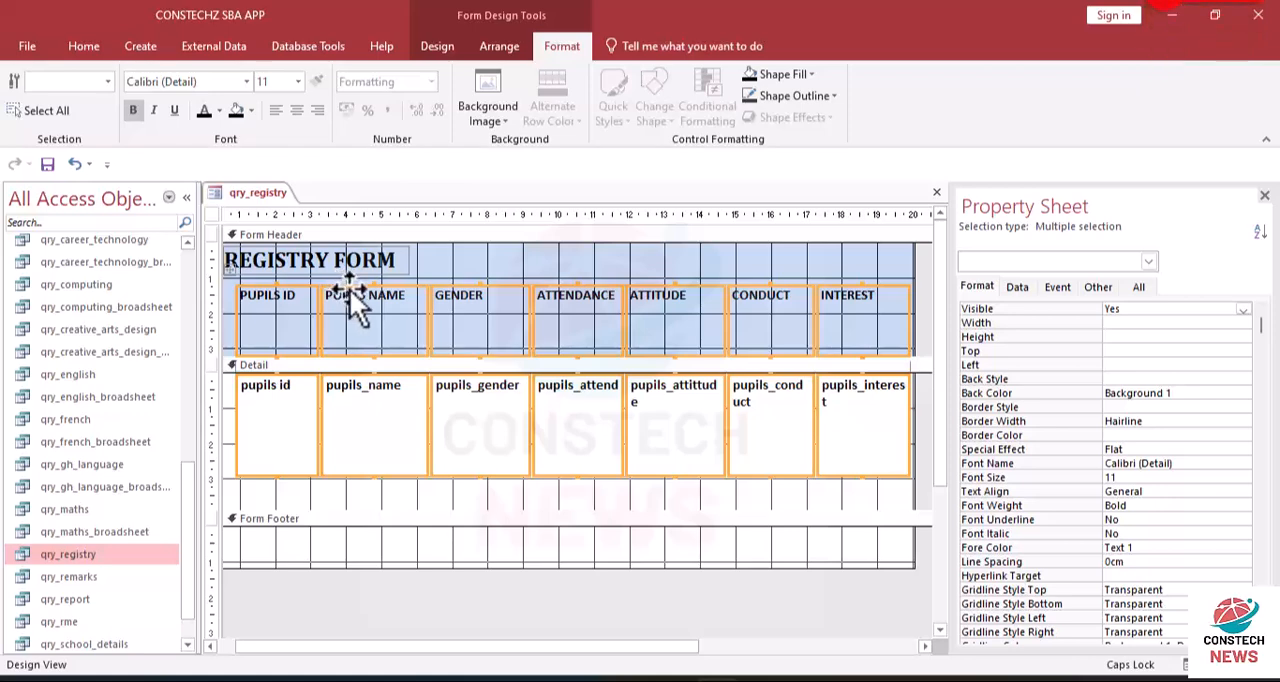
drag(291, 303, 288, 526)
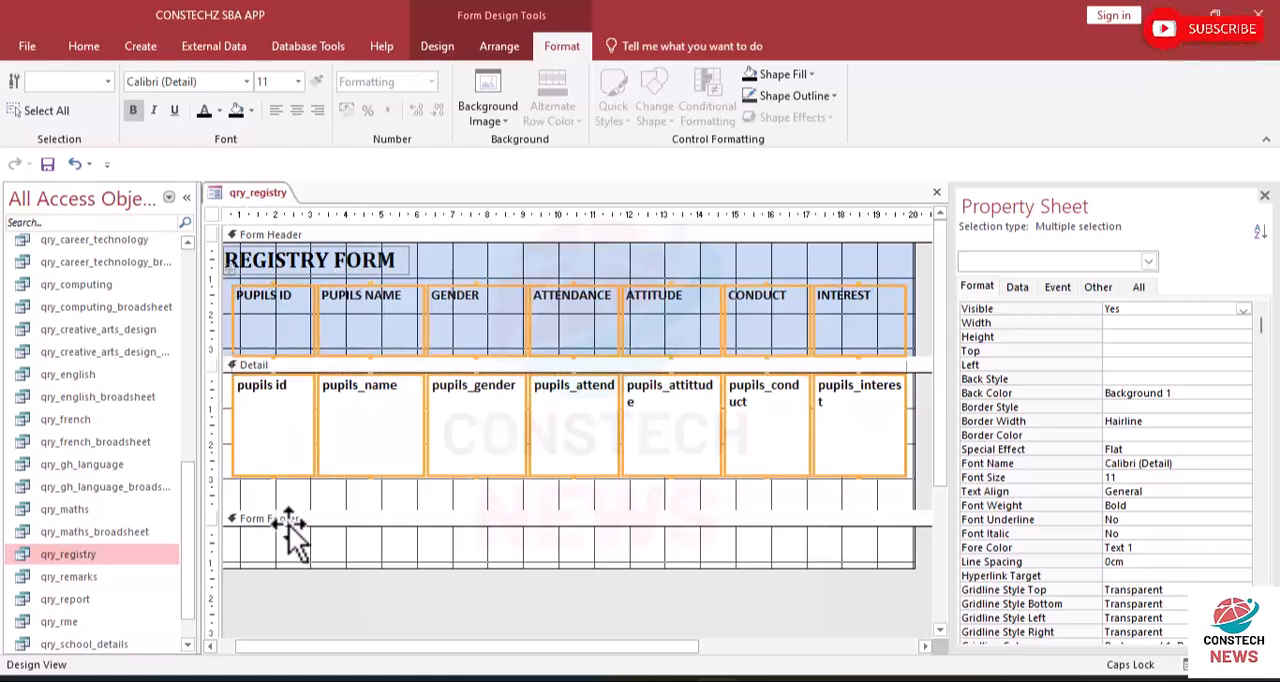
click(275, 288)
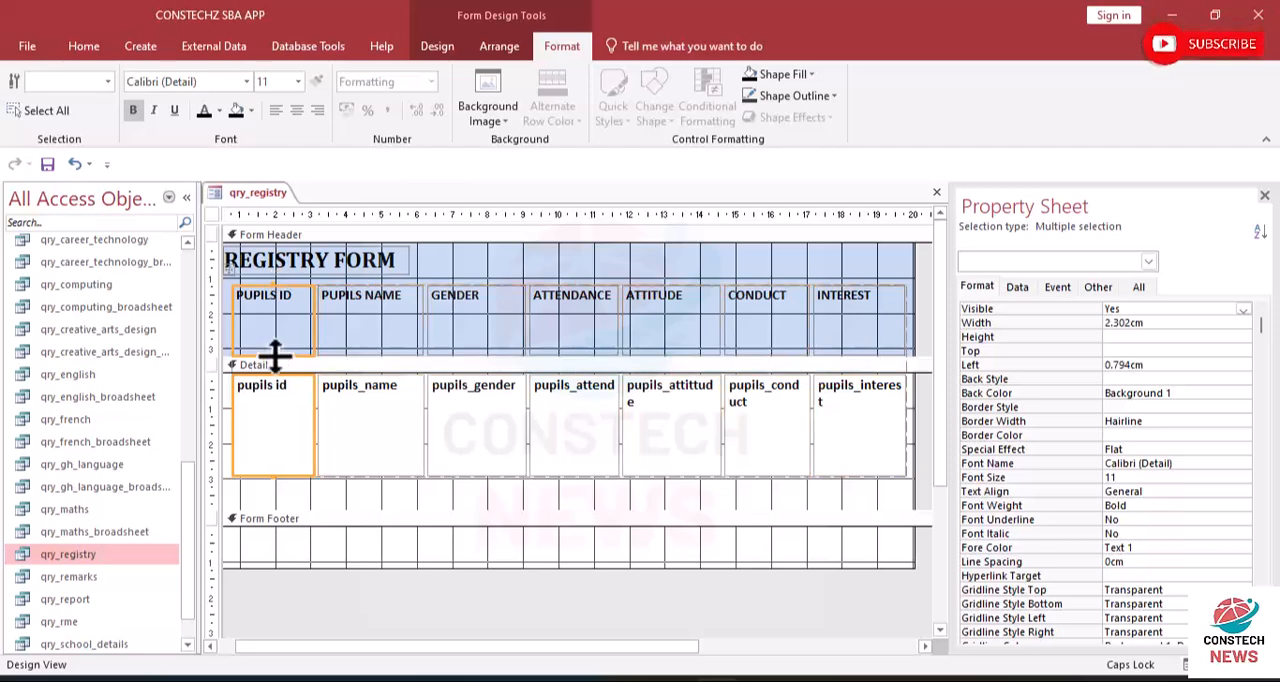
click(495, 267)
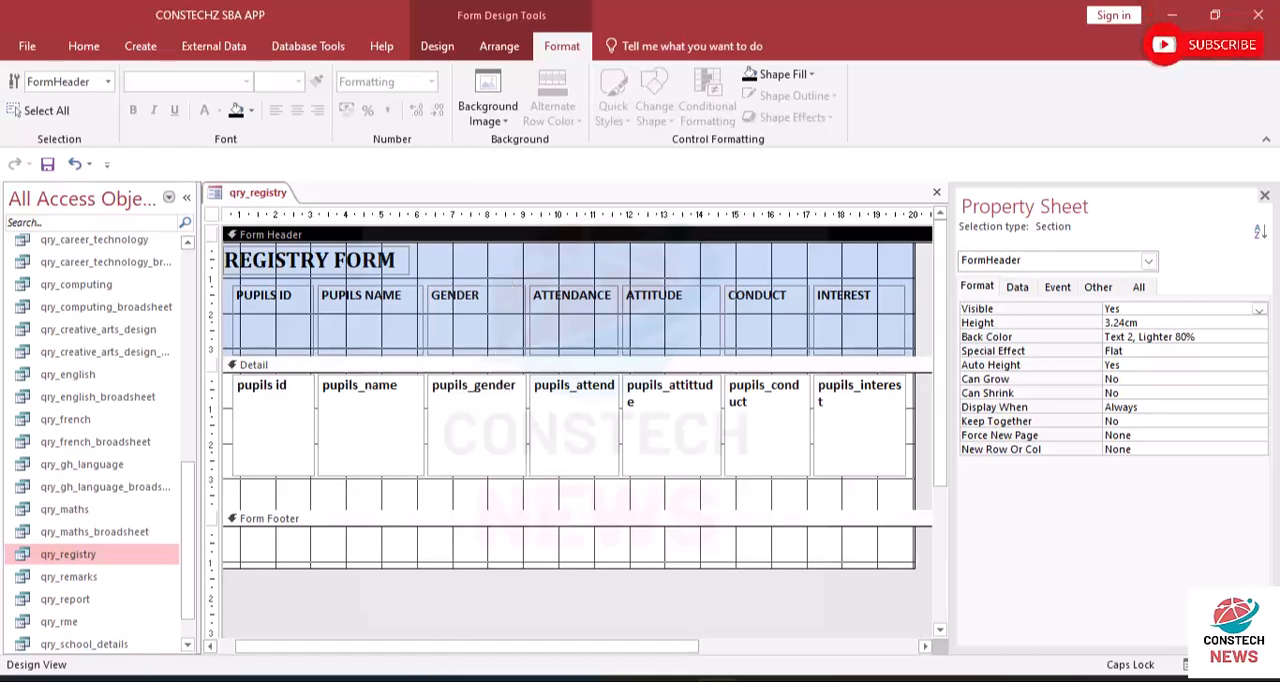
key(ctrl+a)
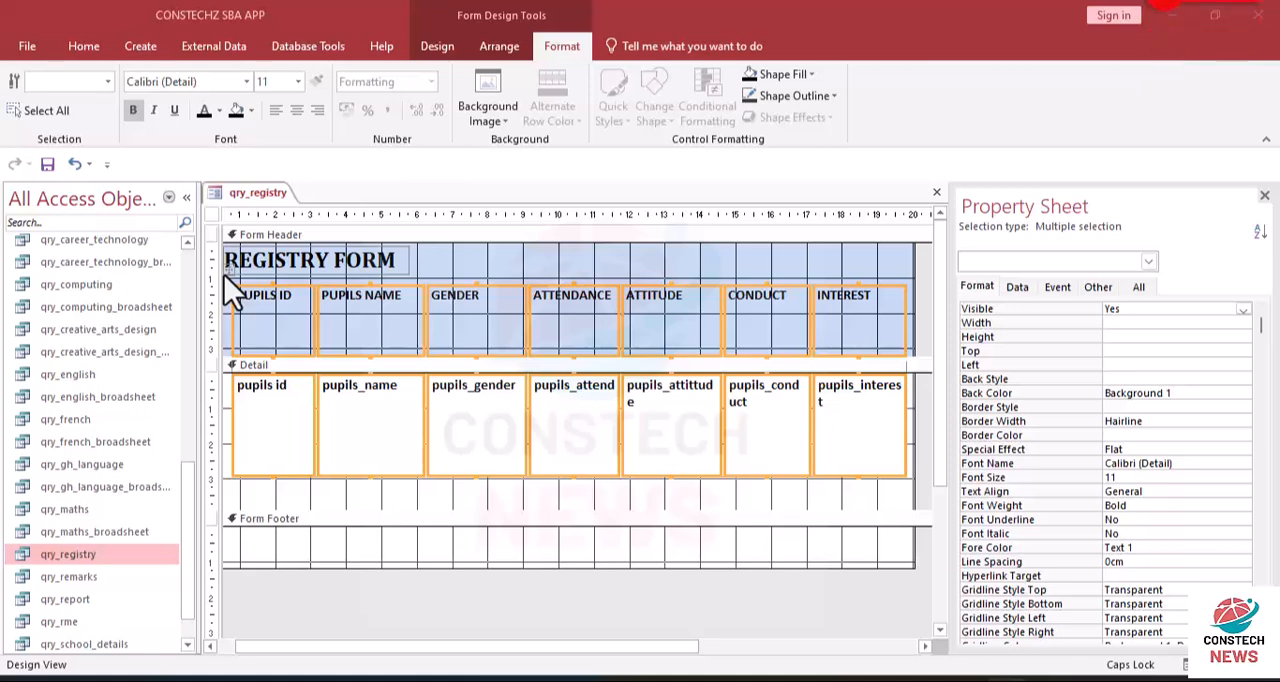
click(471, 254)
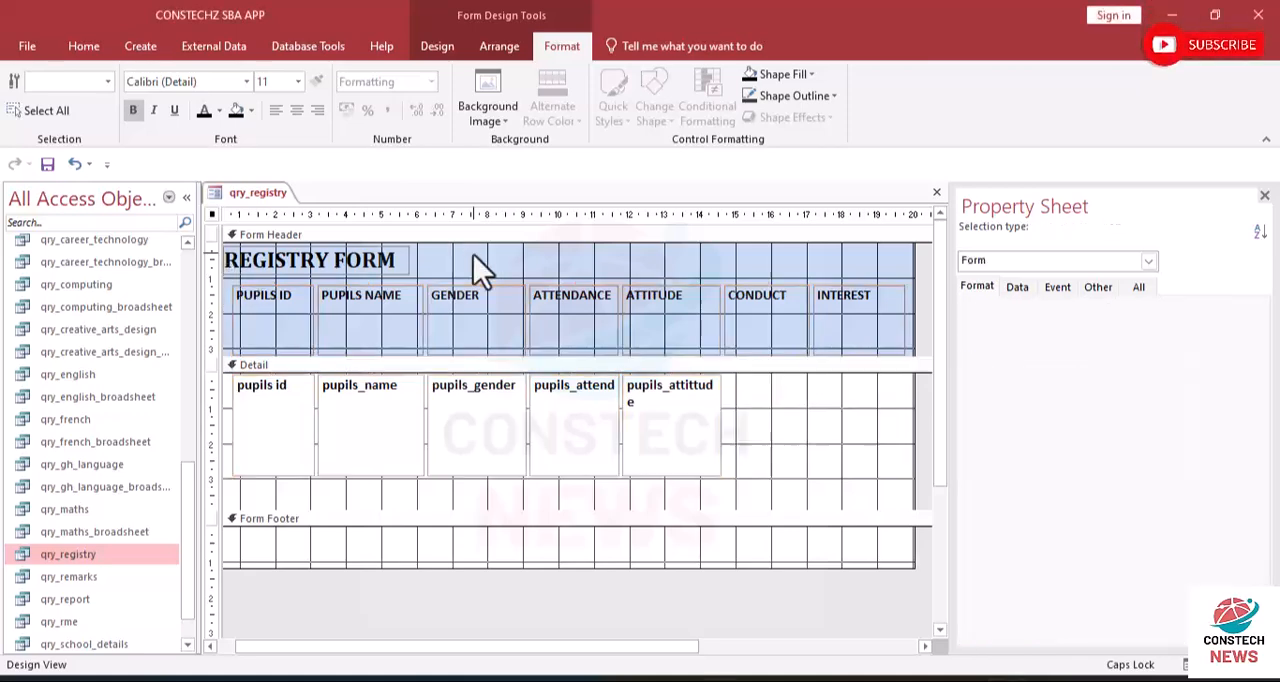
click(229, 266)
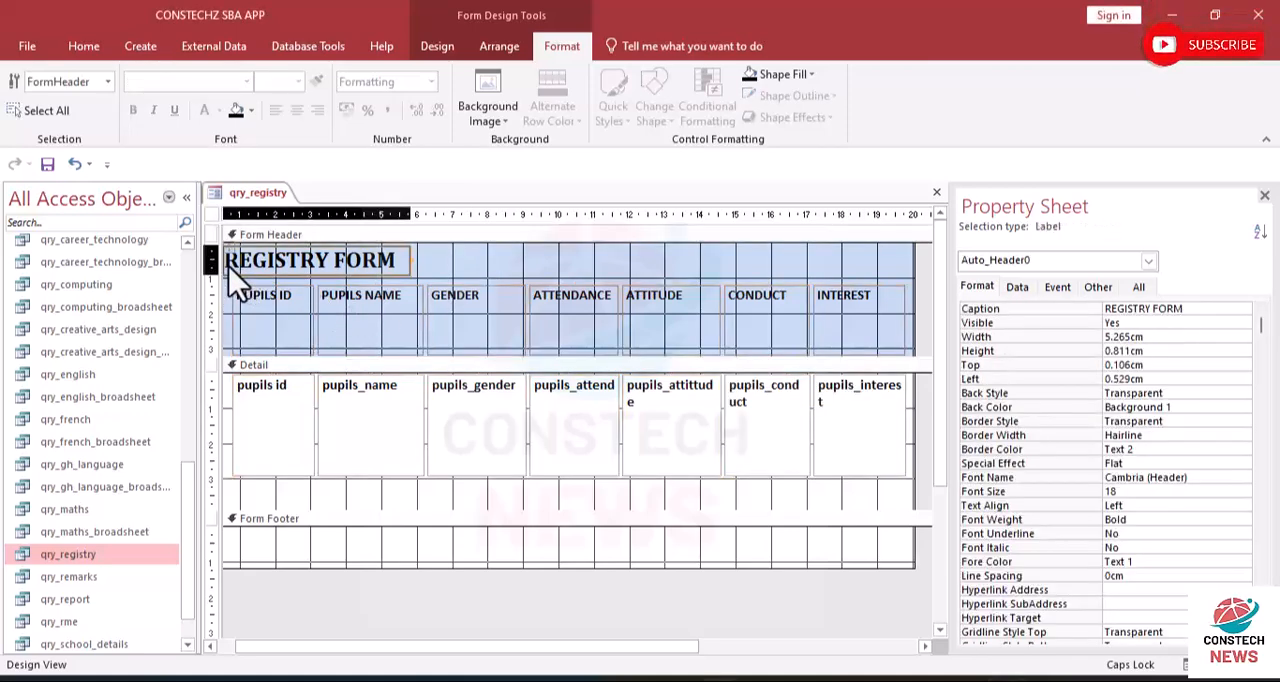
click(502, 272)
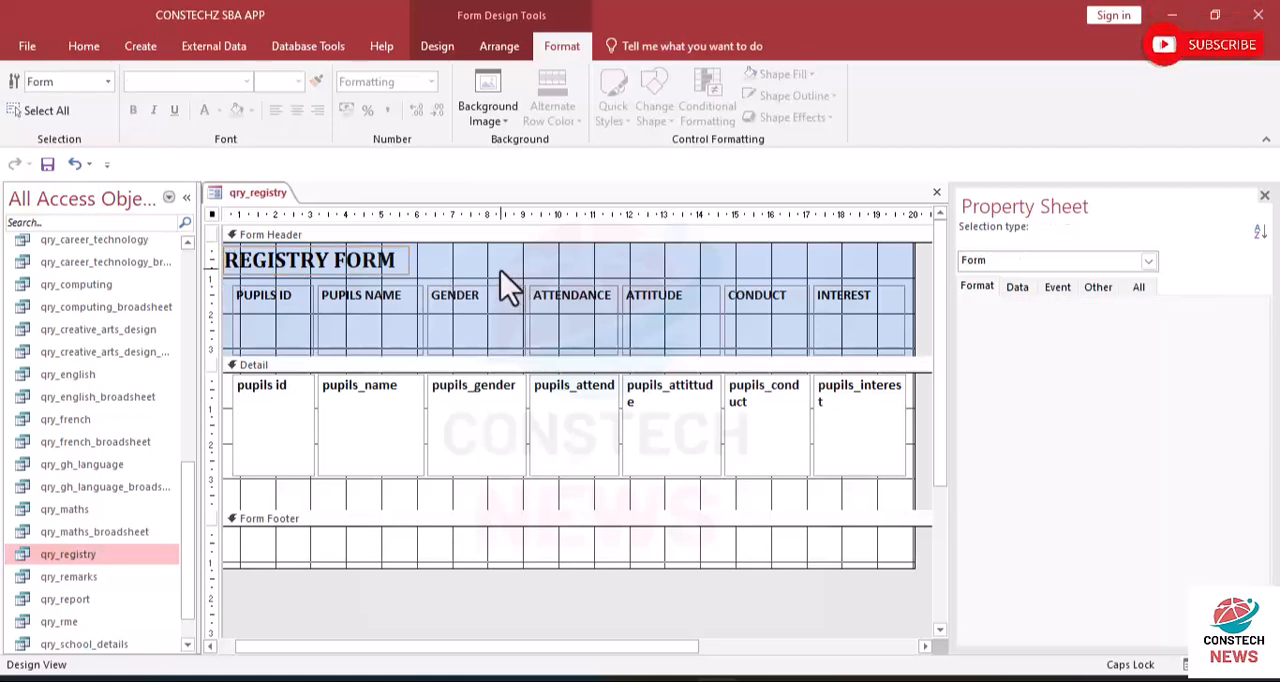
click(228, 272)
click(227, 283)
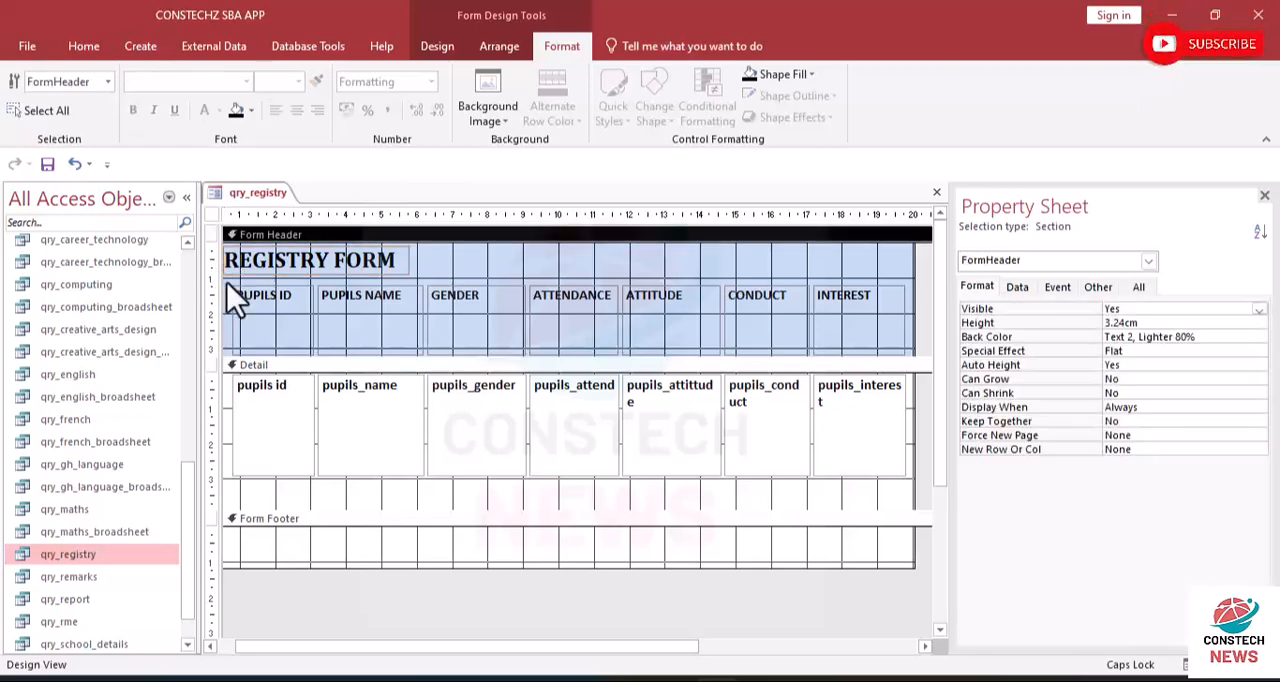
click(227, 296)
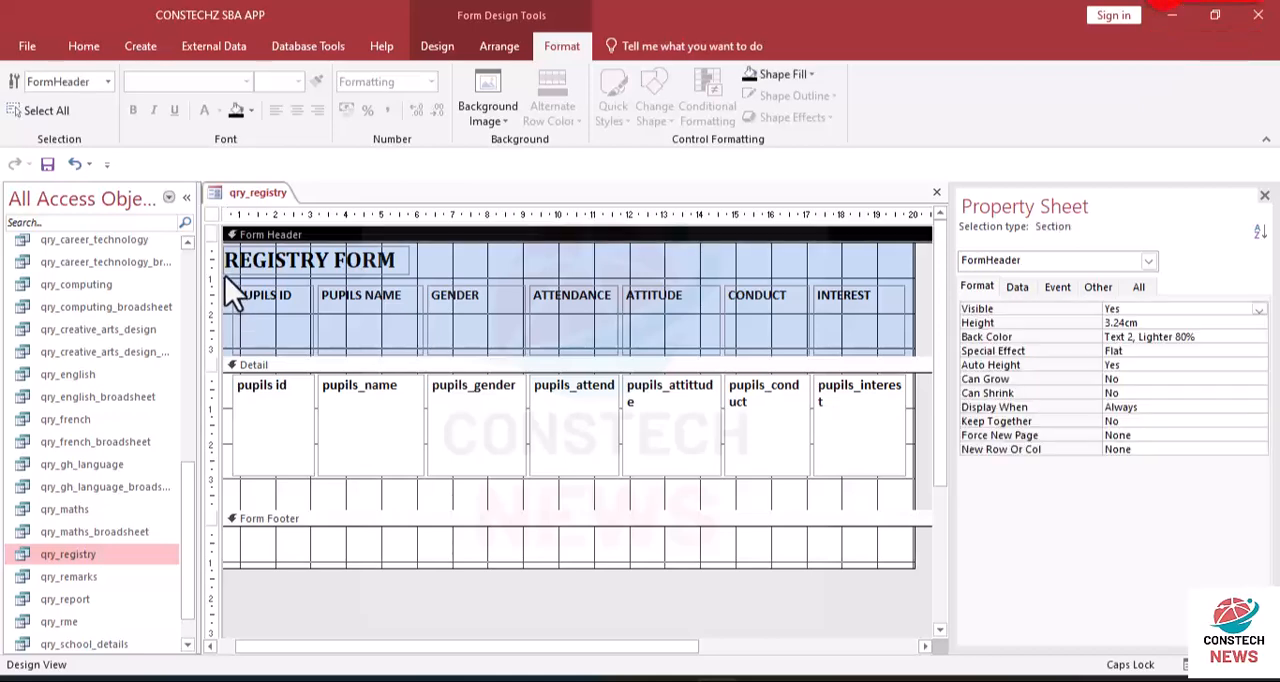
- Try to shift all column labels and fields down together from their upper edge, and undo the height change
drag(227, 287, 904, 445)
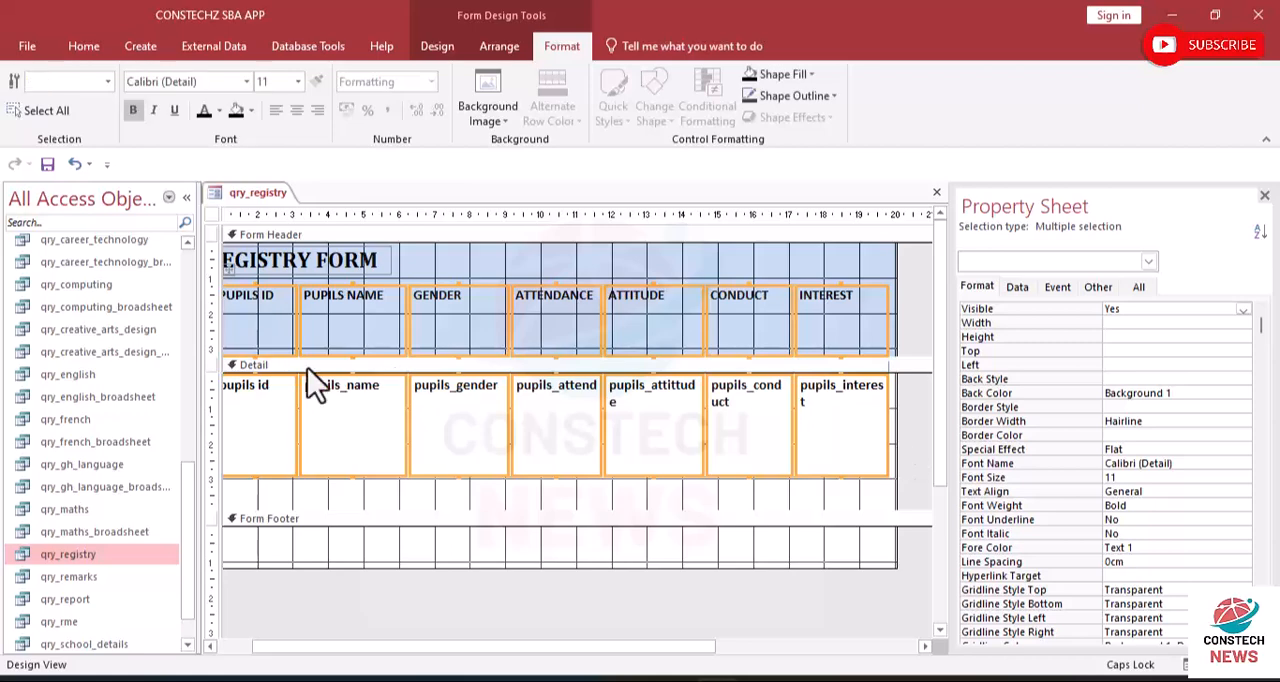
drag(466, 652, 280, 670)
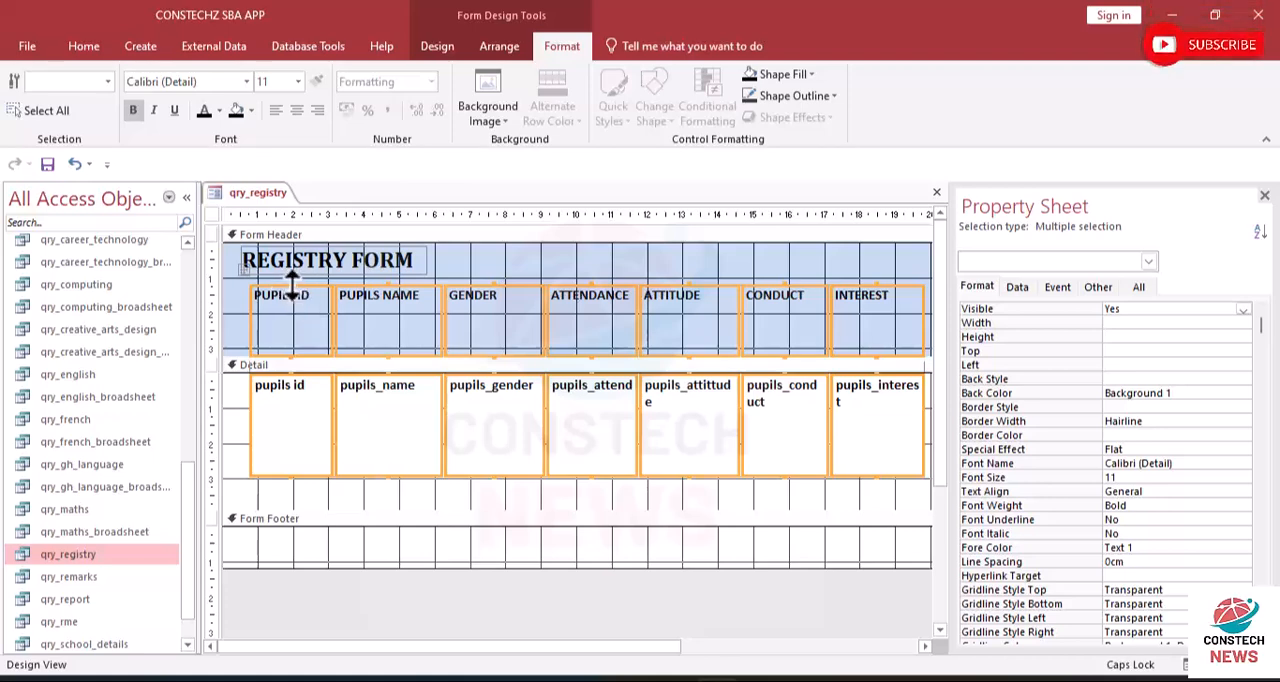
drag(292, 285, 299, 420)
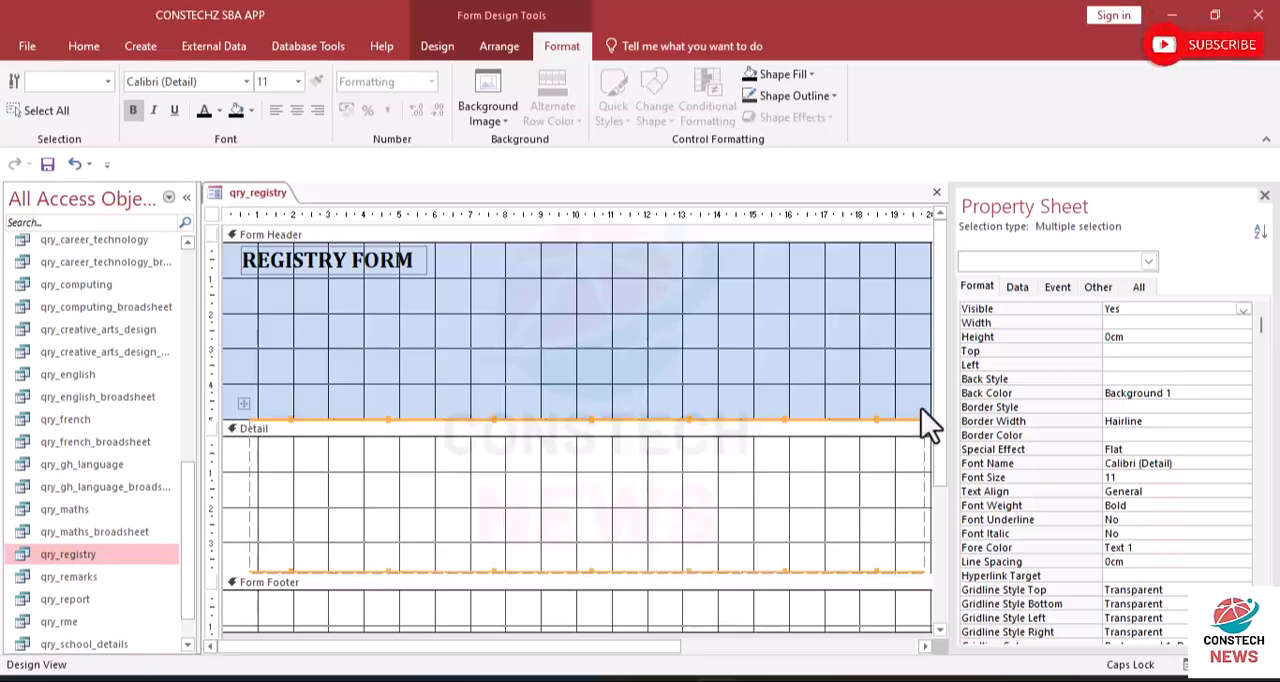
drag(940, 385, 891, 389)
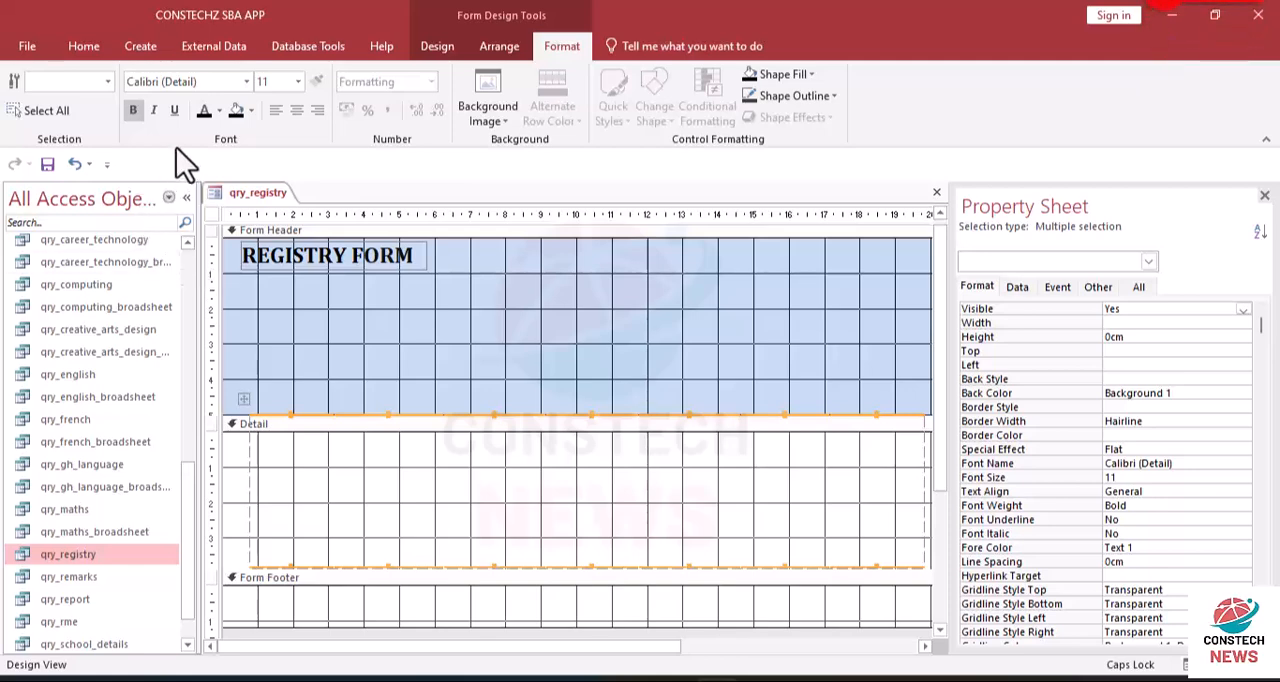
click(74, 165)
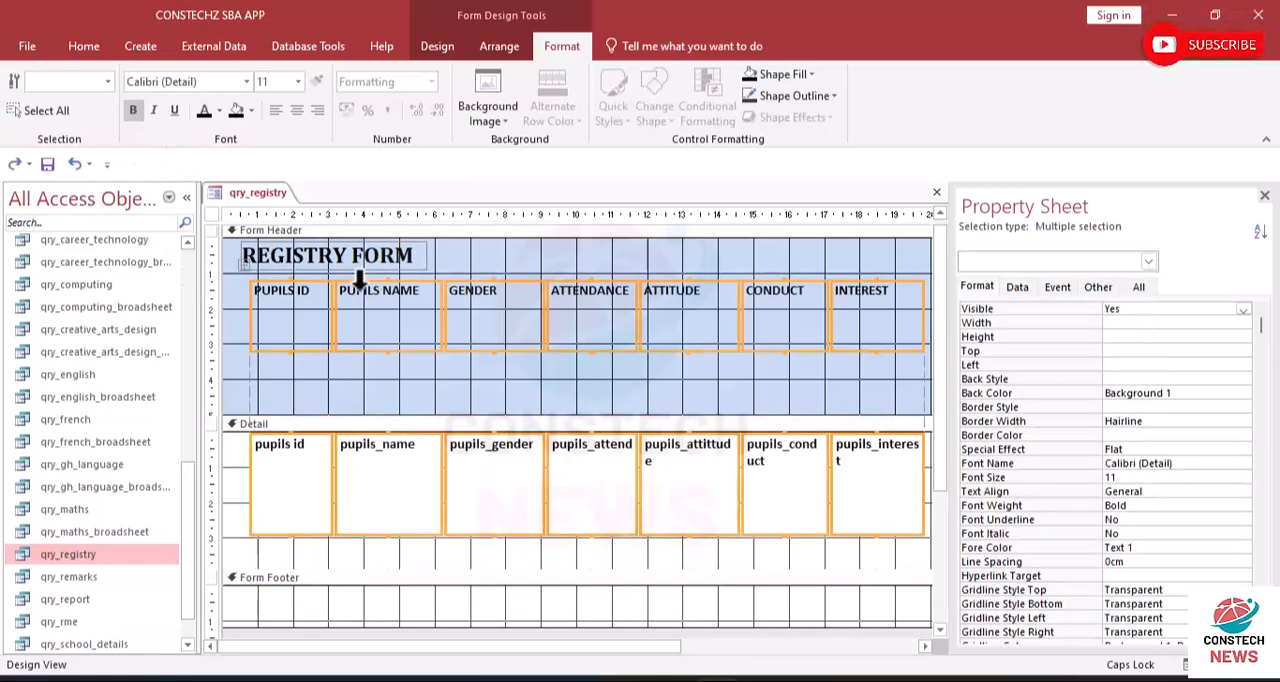
- Move the row of column labels down to about 3.5 cm below the top of the Form Header section
click(319, 401)
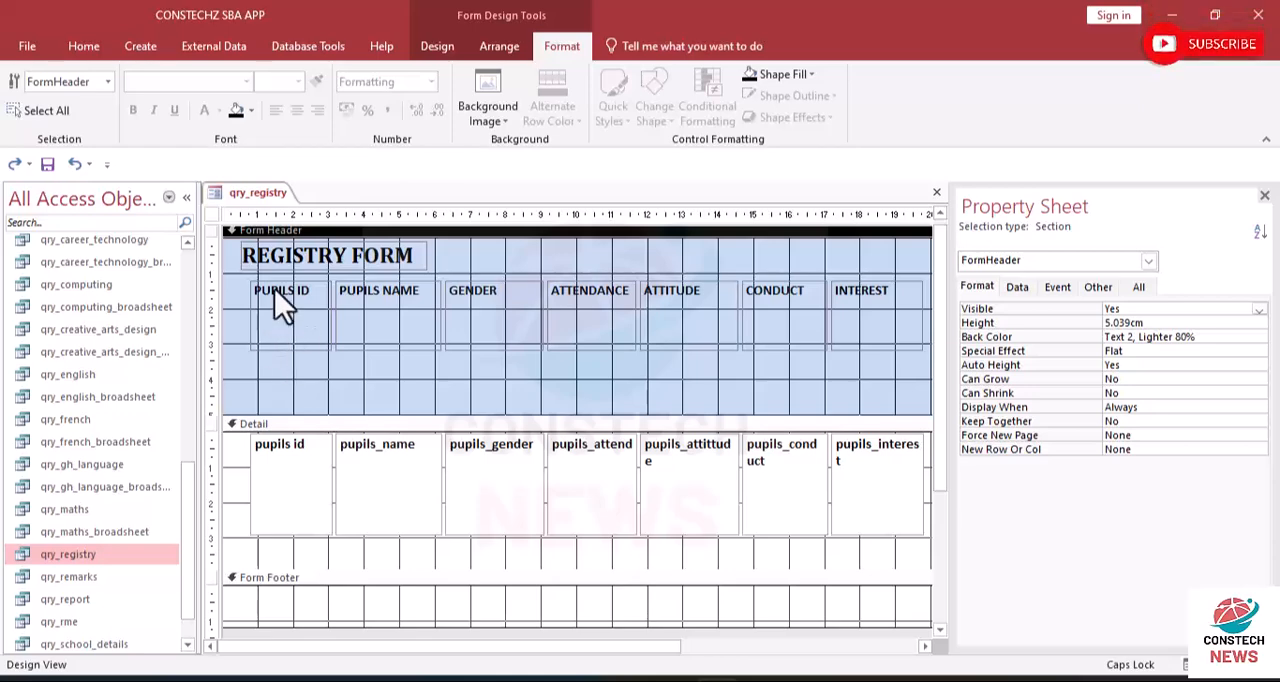
drag(240, 283, 916, 334)
drag(595, 293, 590, 385)
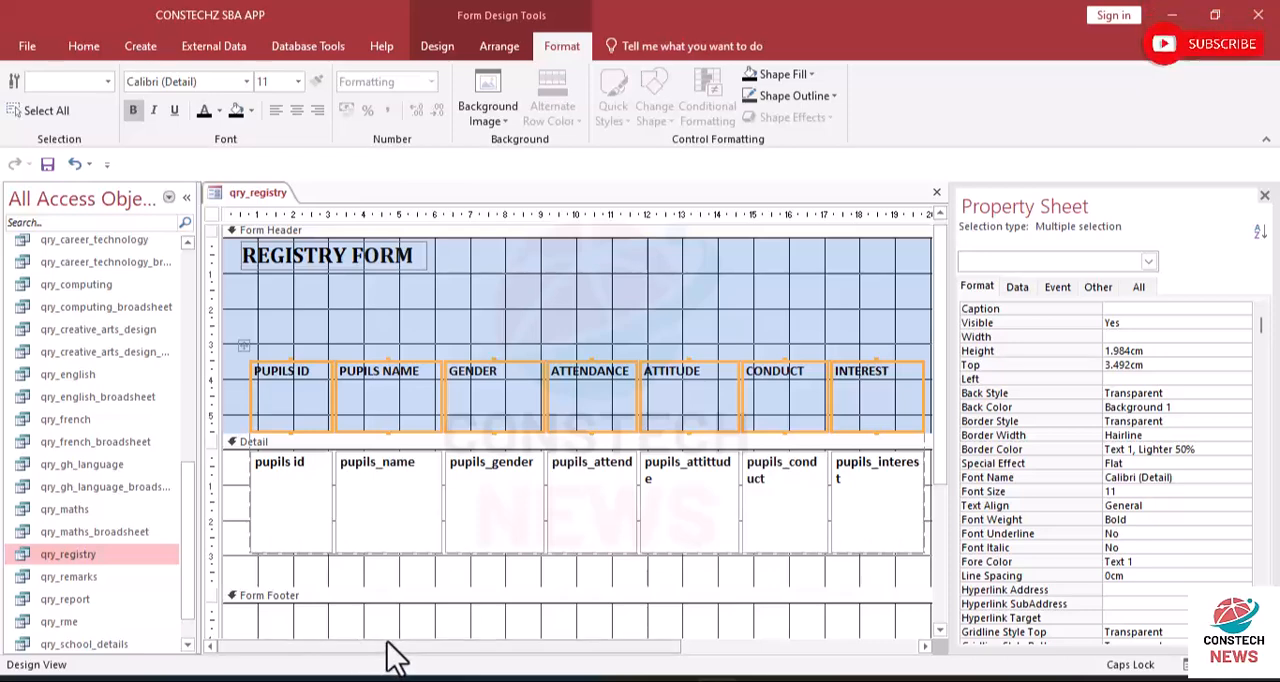
- Reduce the height of all column labels in the Form Header to about 0.9 cm
click(387, 599)
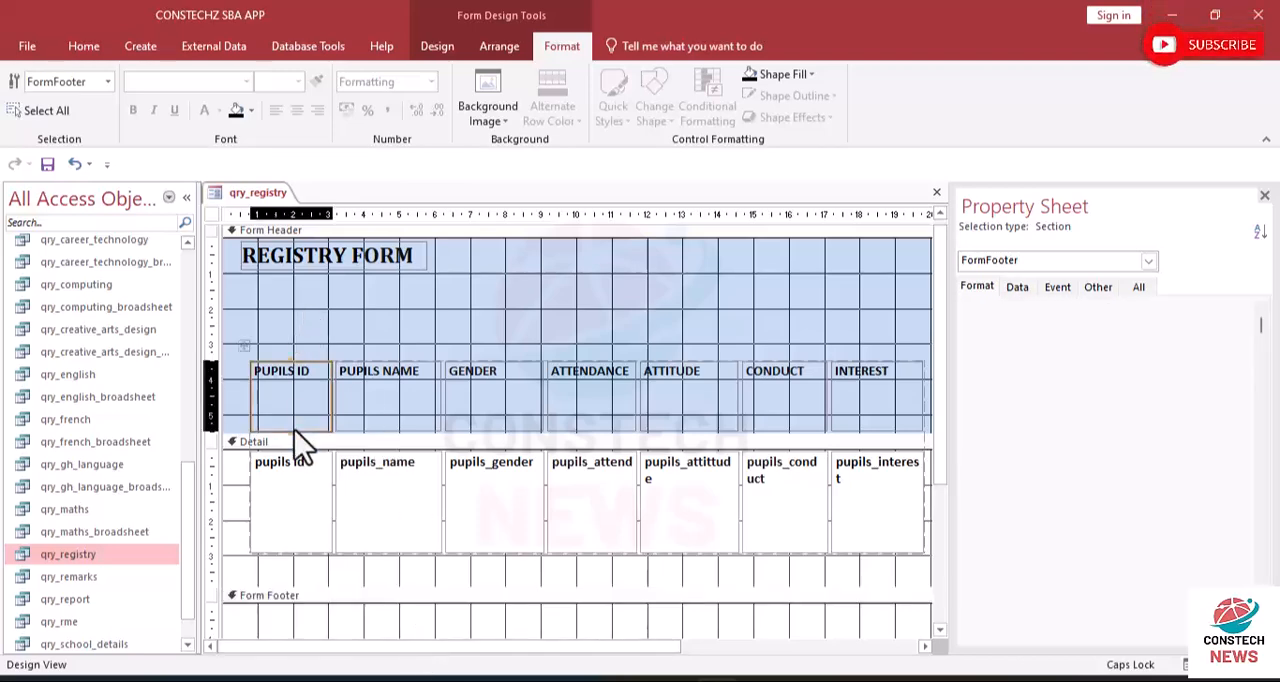
click(277, 388)
drag(270, 333, 903, 387)
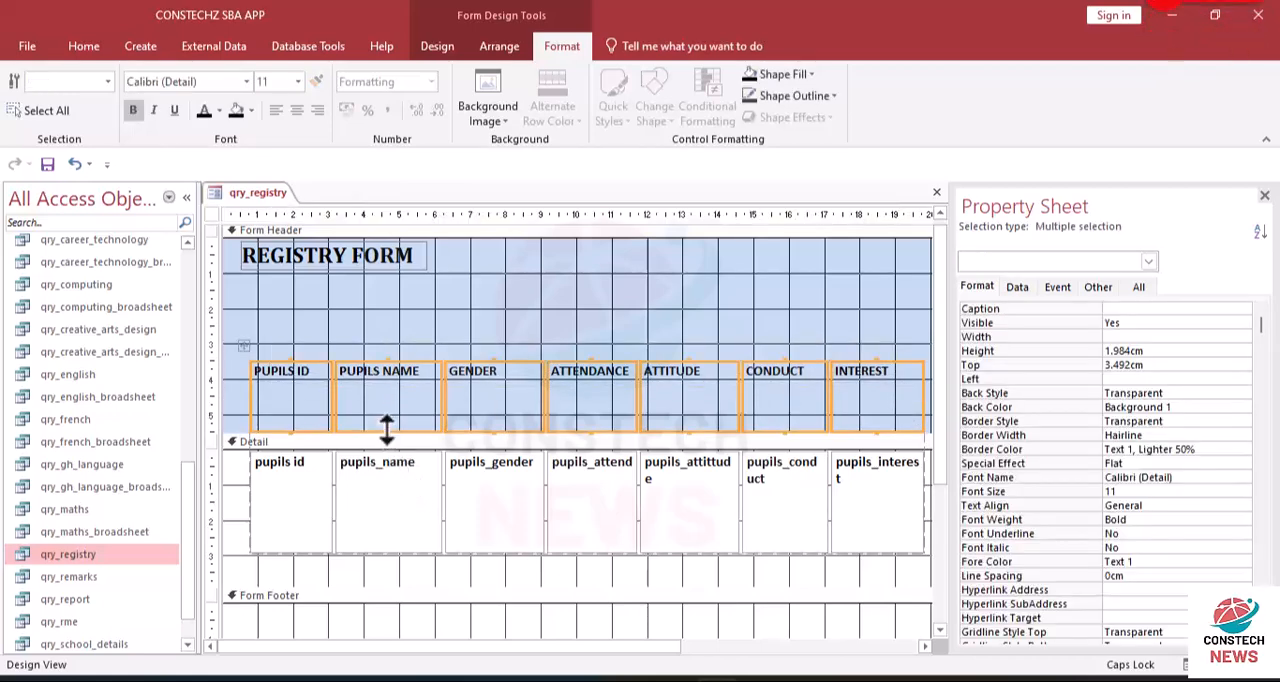
drag(387, 431, 380, 392)
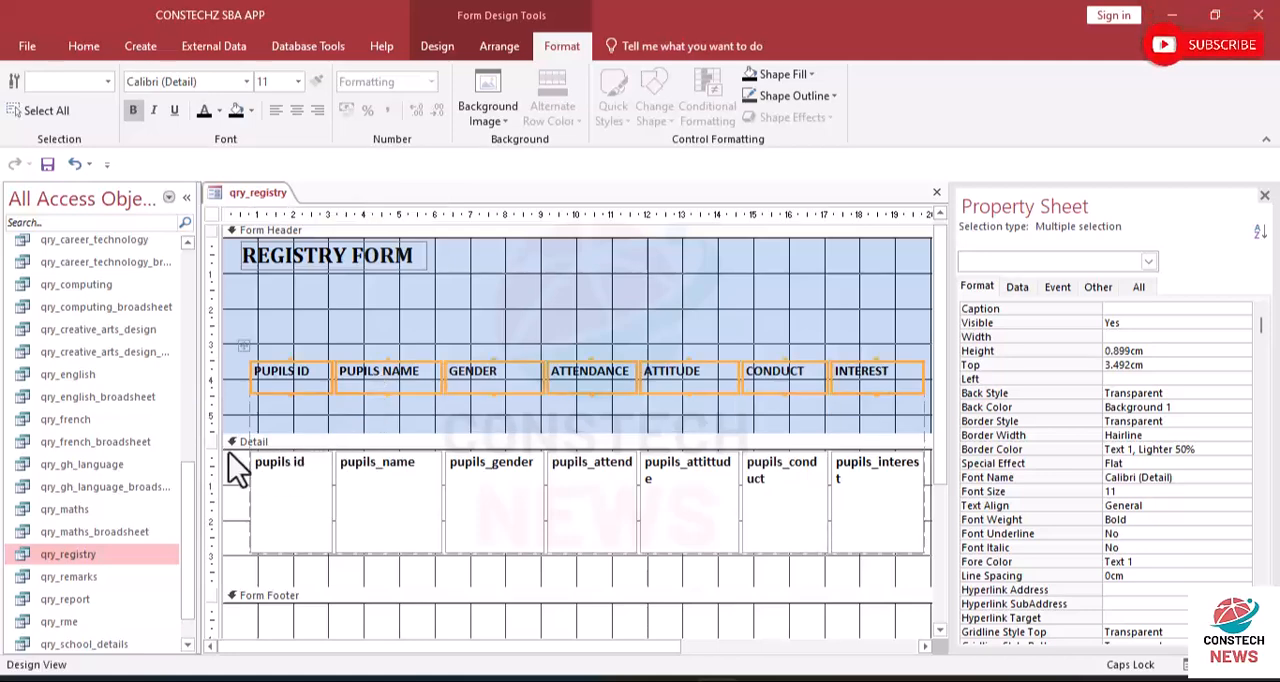
- Try to shorten the fields in the Detail section to a single text line, and undo the height change
drag(233, 460, 923, 526)
drag(503, 556, 510, 483)
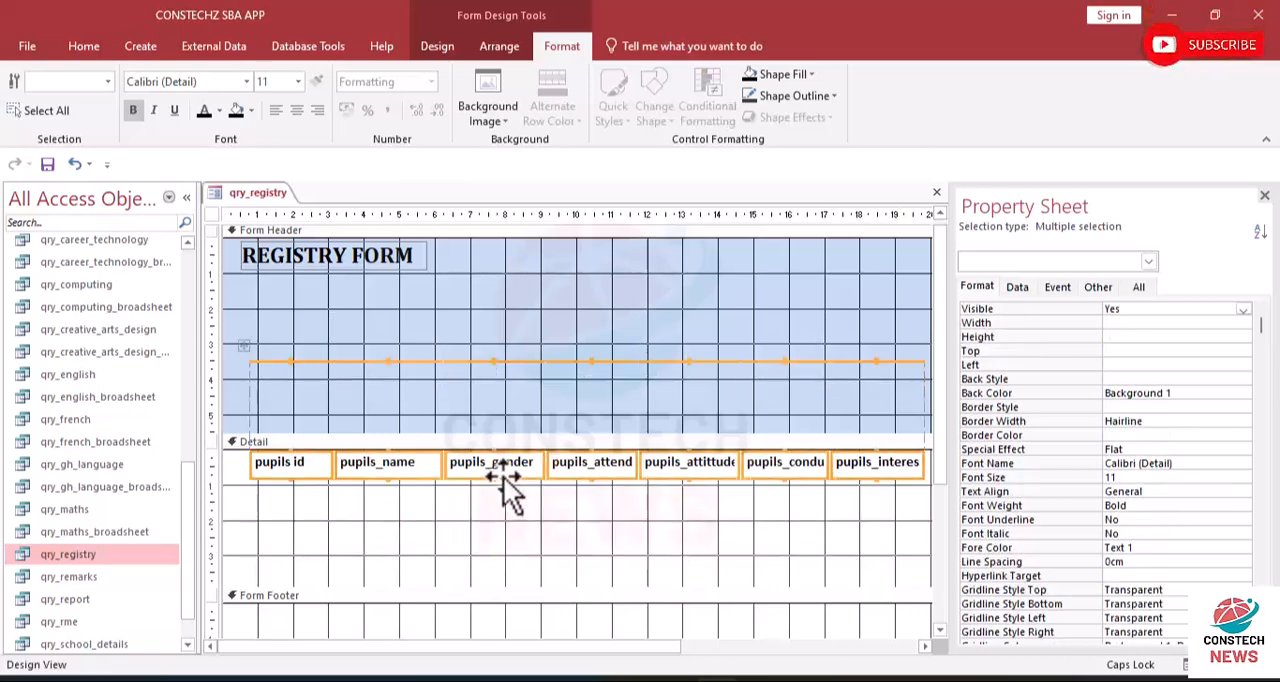
click(497, 360)
click(495, 334)
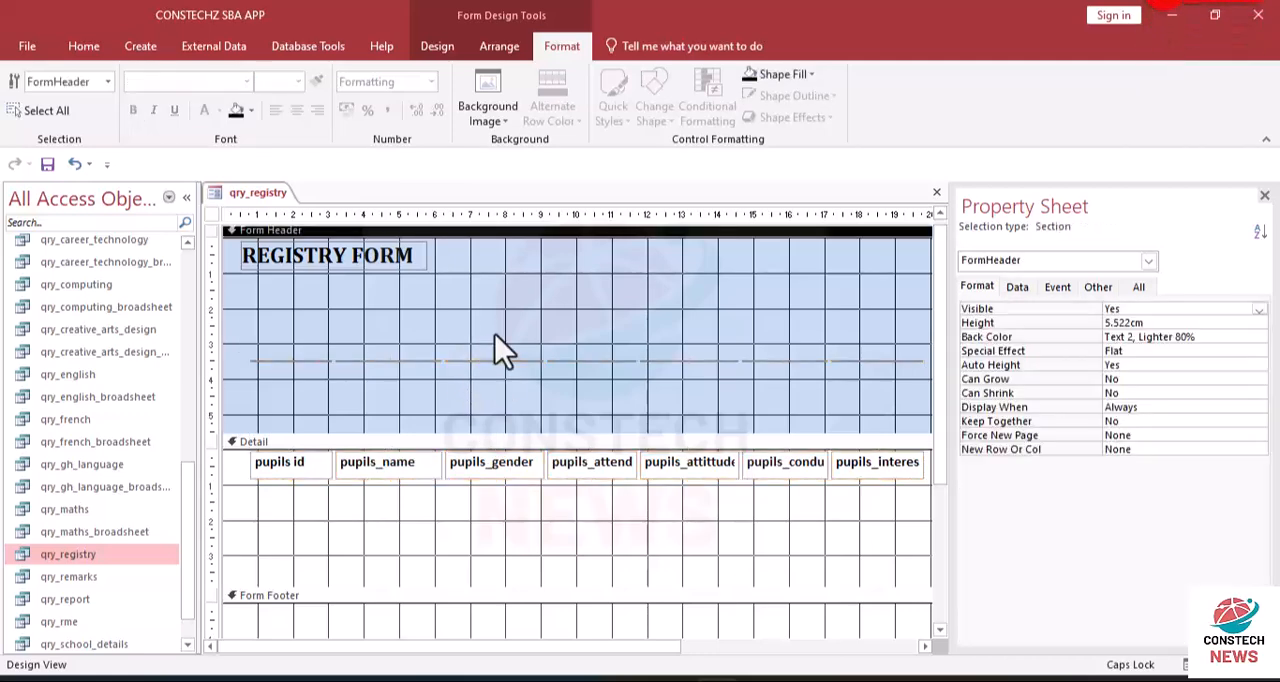
drag(275, 342, 798, 359)
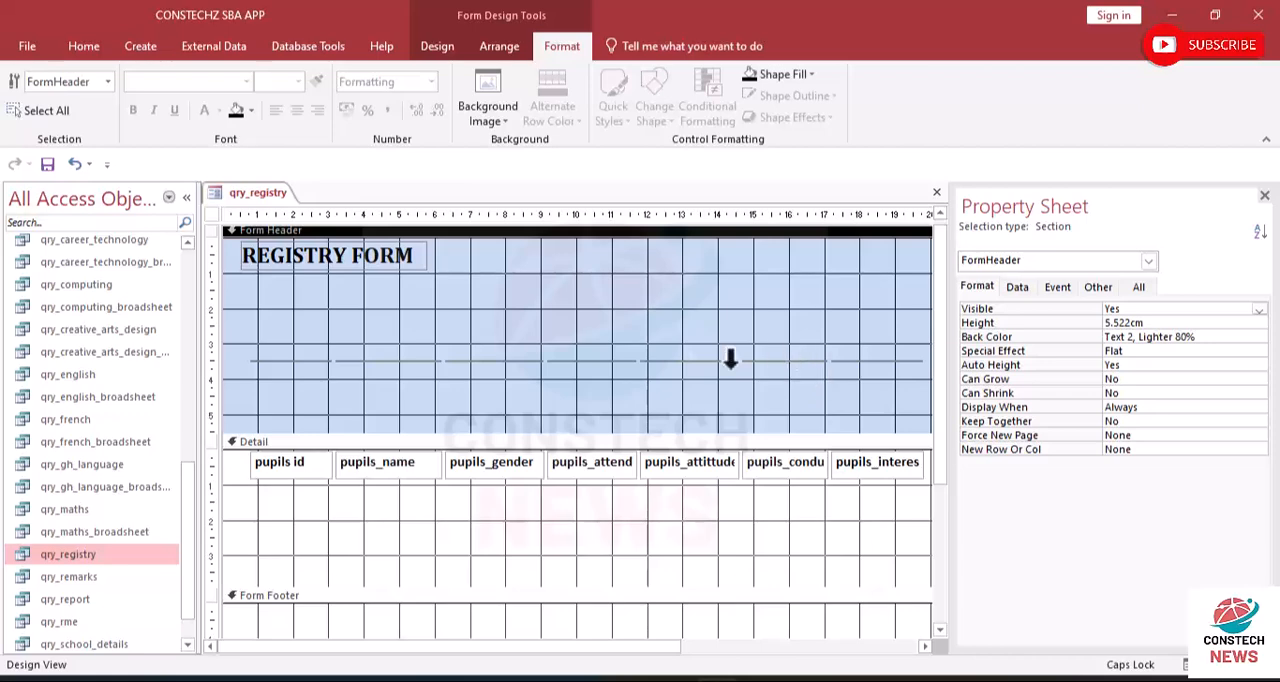
drag(388, 323, 793, 415)
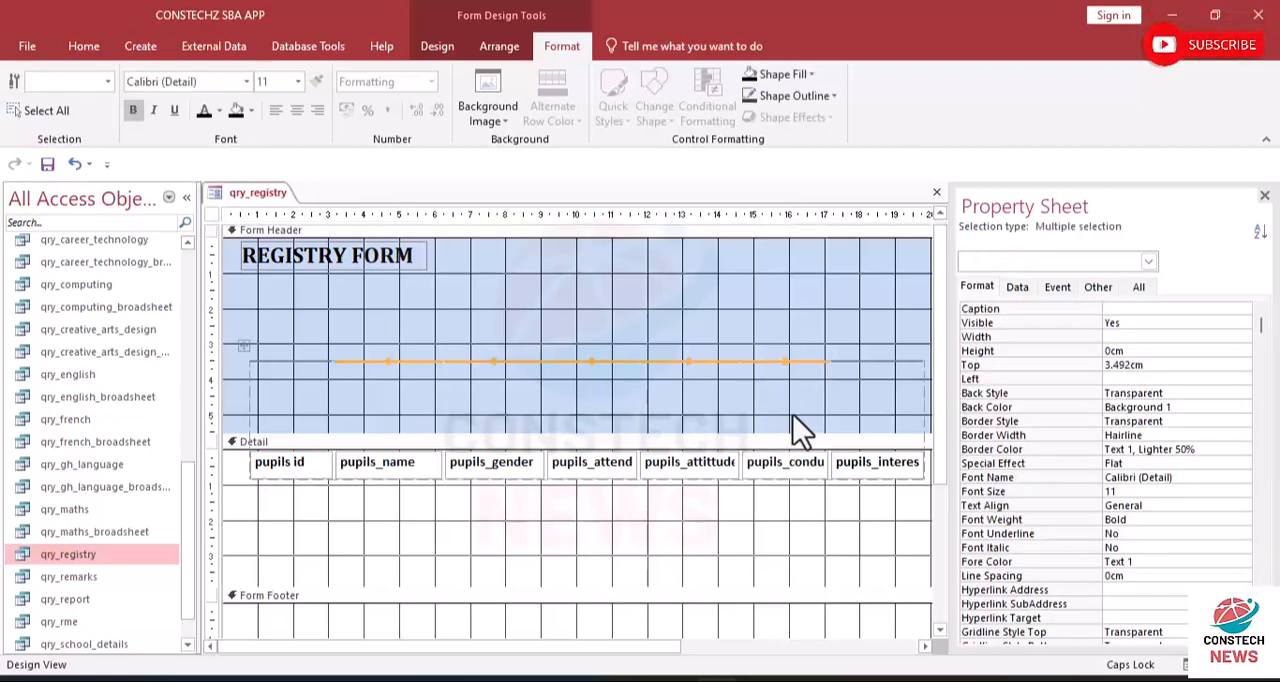
click(70, 160)
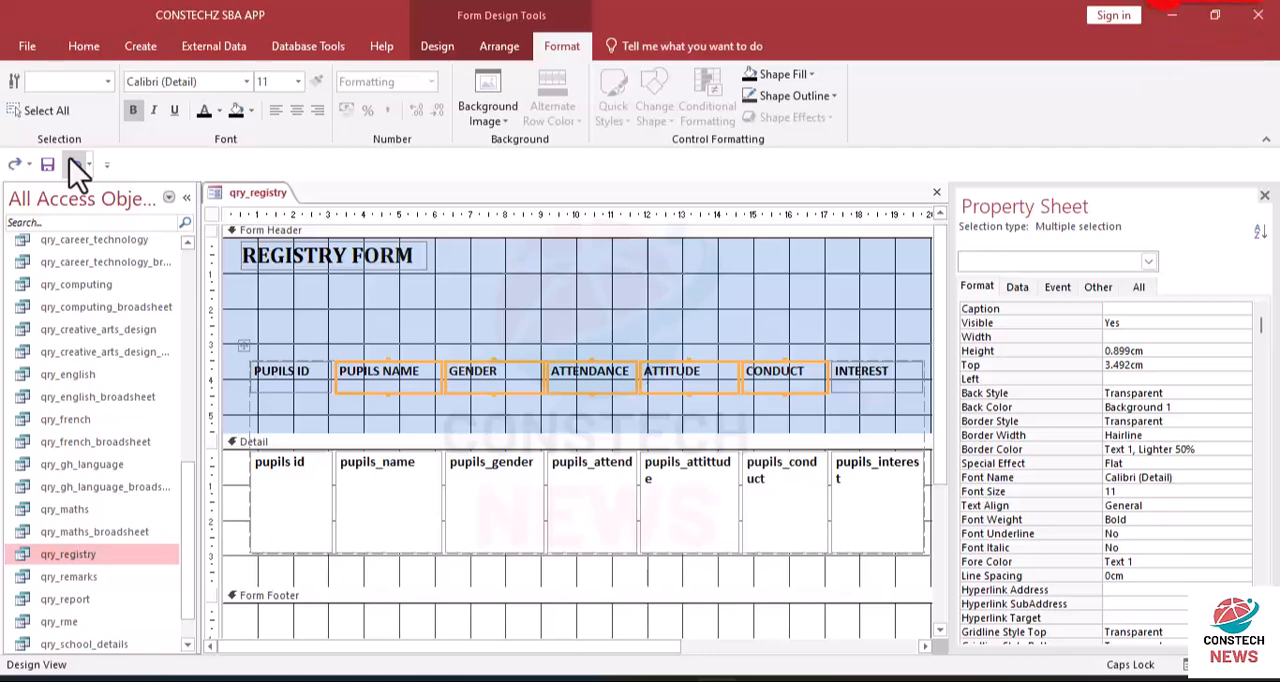
- Try extending the Form Header section to about 10.4 cm high, and undo that section resize
click(386, 349)
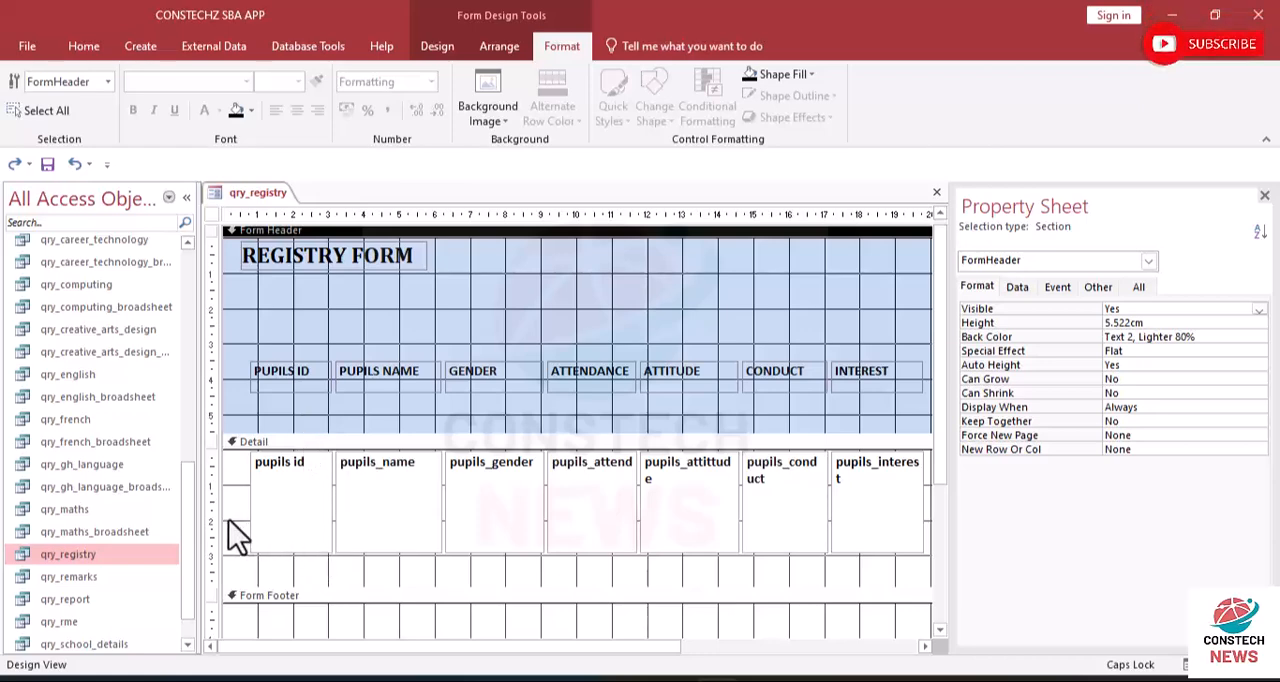
drag(232, 514, 848, 495)
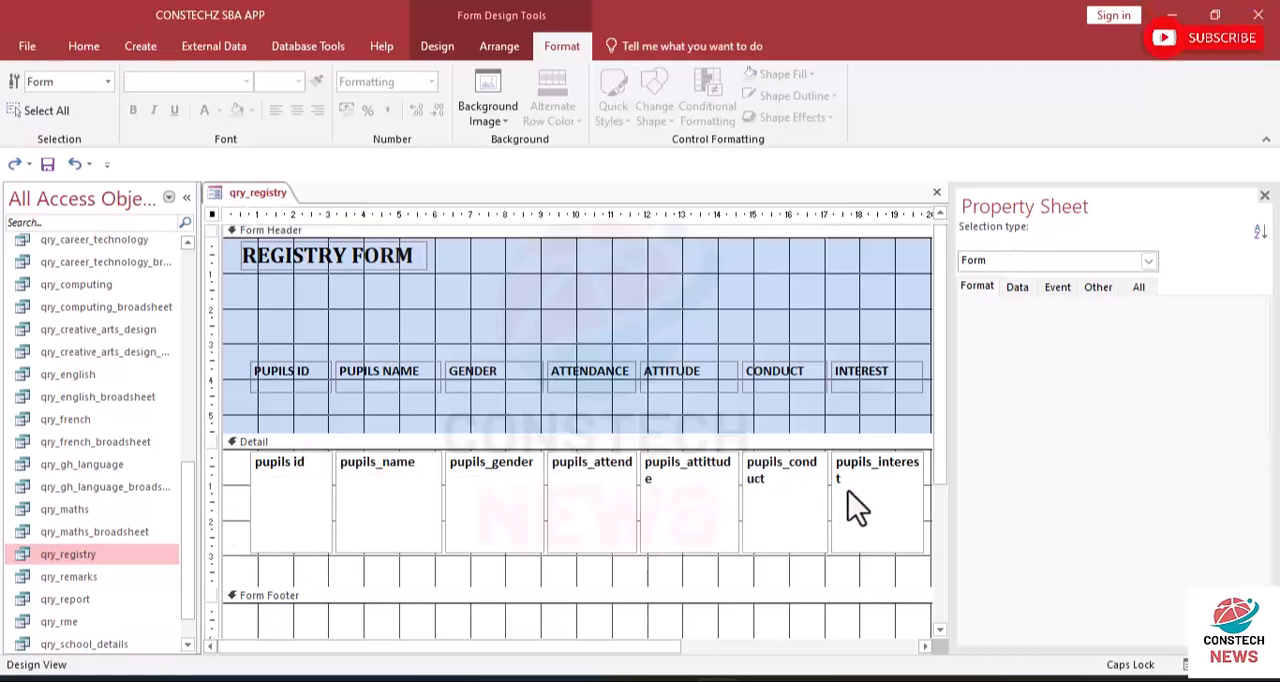
click(238, 442)
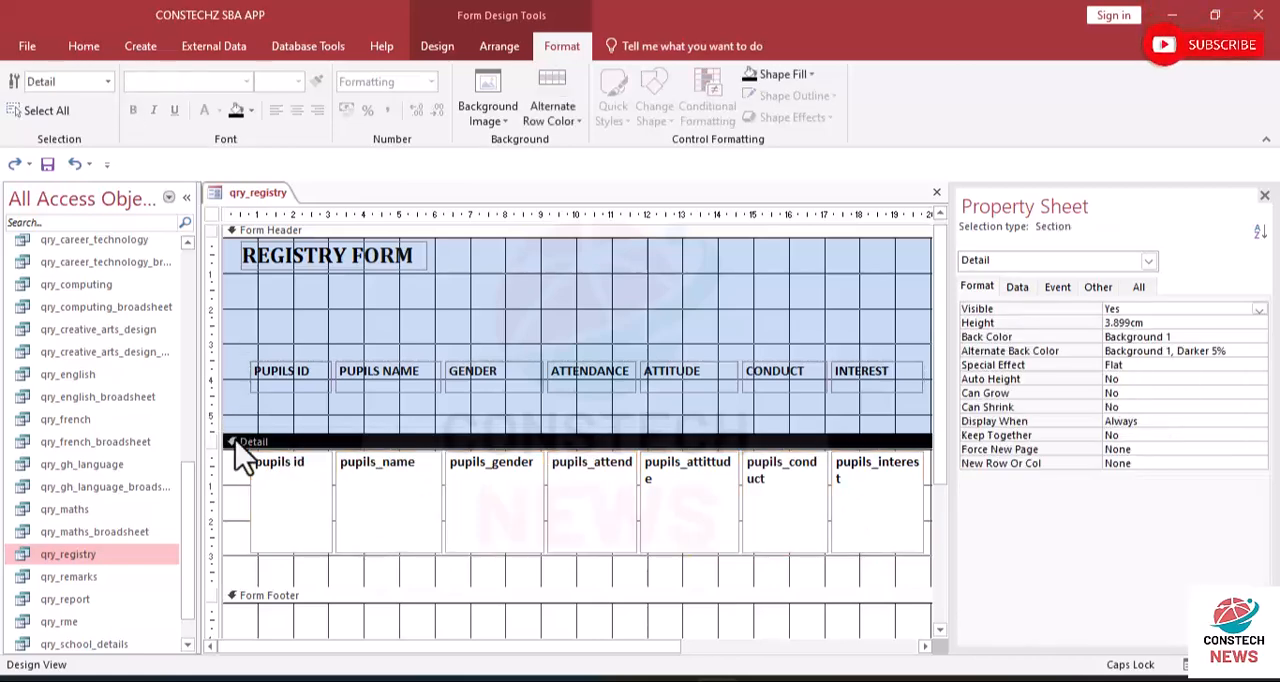
drag(281, 432, 289, 605)
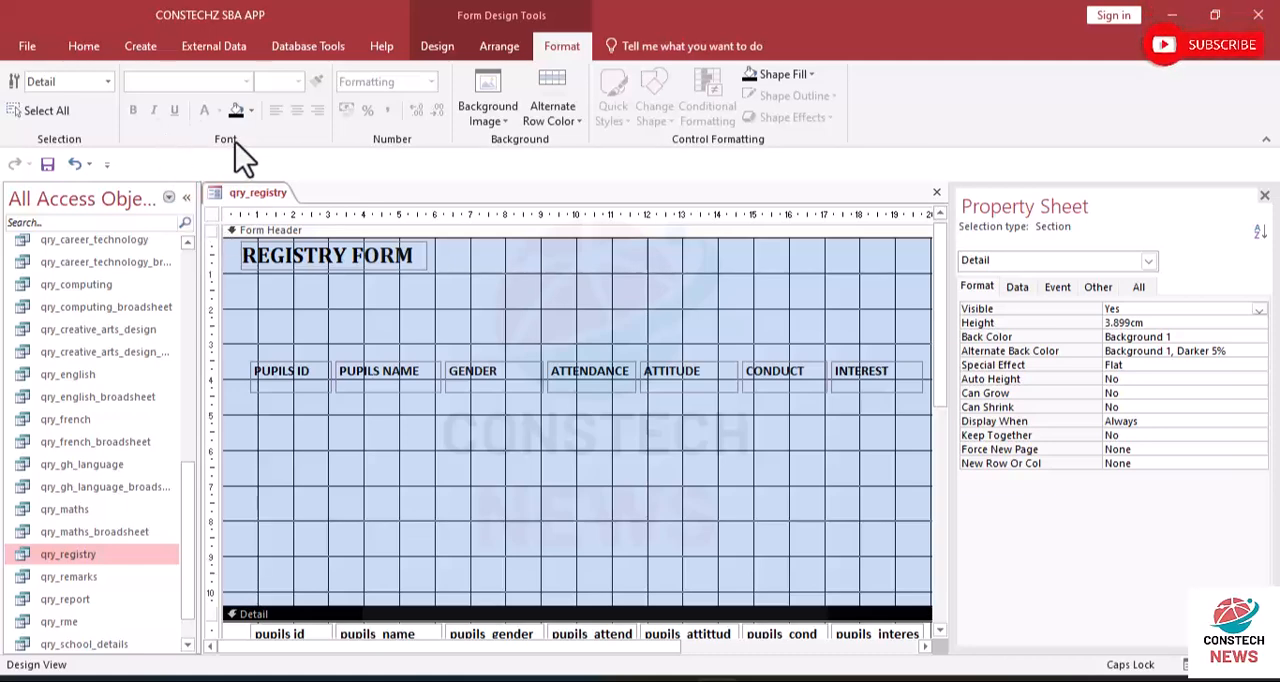
click(80, 166)
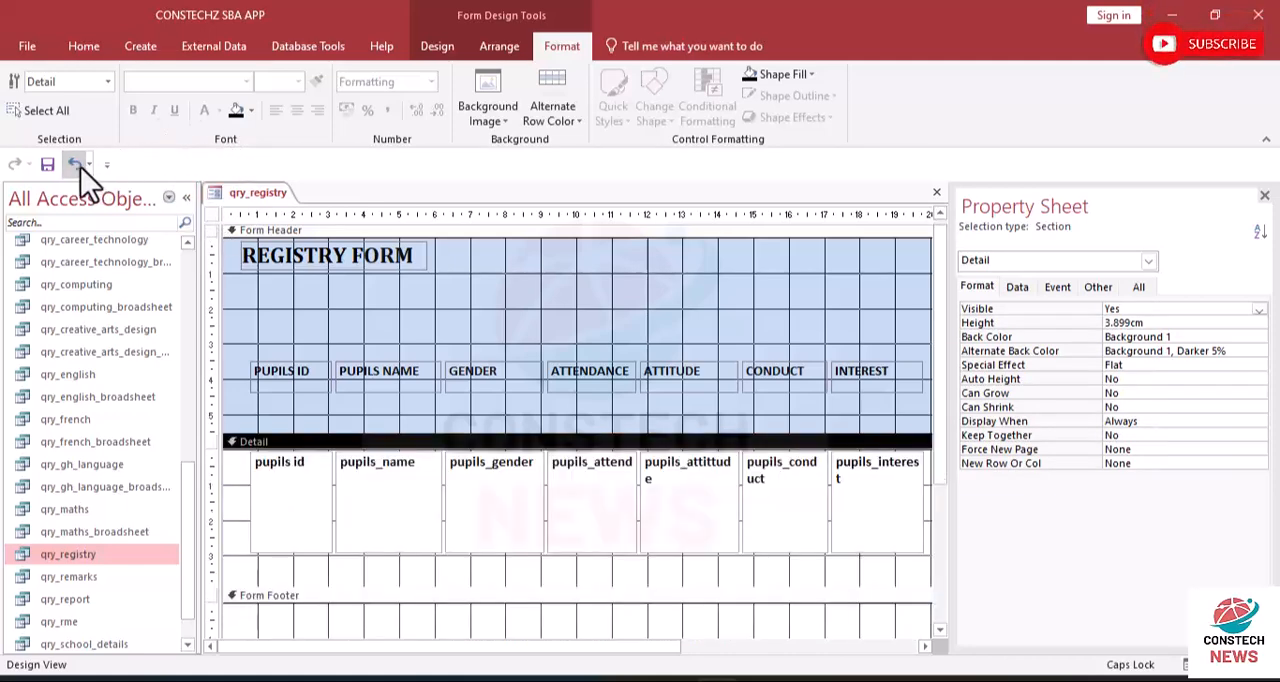
- Move the row of column labels slightly down to about 3.6 cm below the top of the Form Header
click(466, 409)
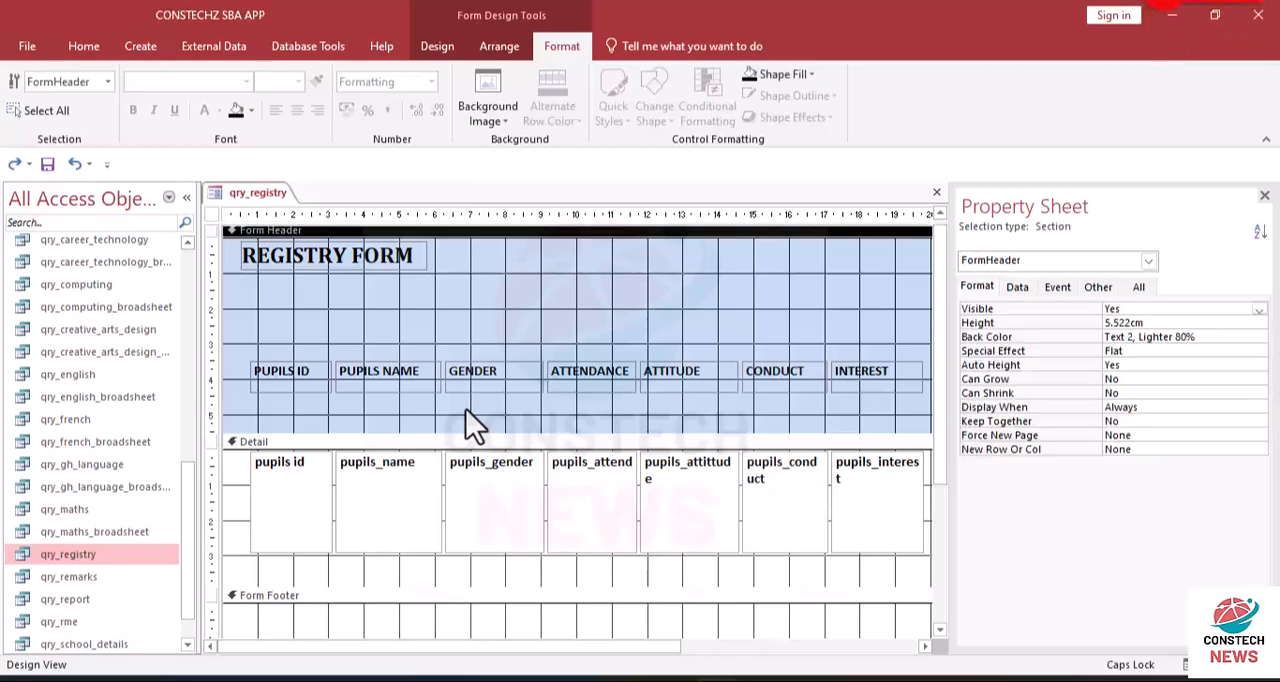
drag(251, 346, 892, 390)
mouse_move(576, 373)
mouse_down()
mouse_move(587, 425)
mouse_move(587, 382)
mouse_up()
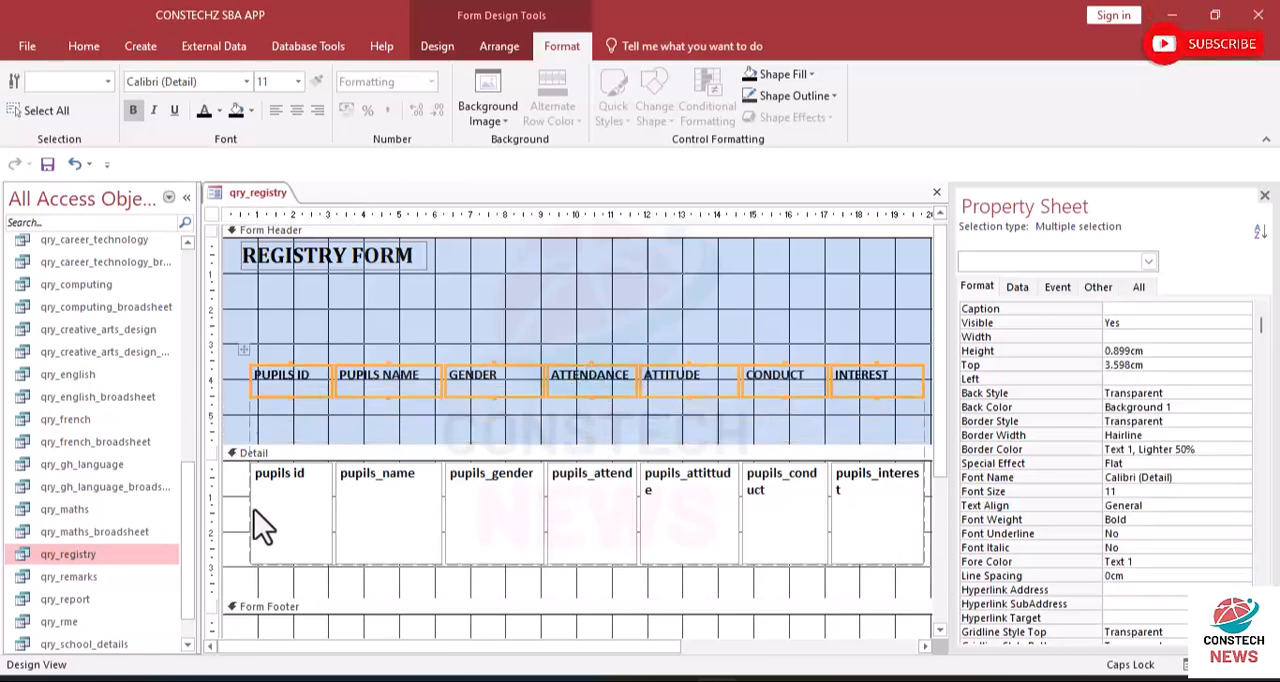
- Move the row of fields to about 4.6 cm below the Detail section's top, and extend the Form Header to about 8.7 cm high
drag(238, 509, 886, 502)
drag(777, 522, 762, 452)
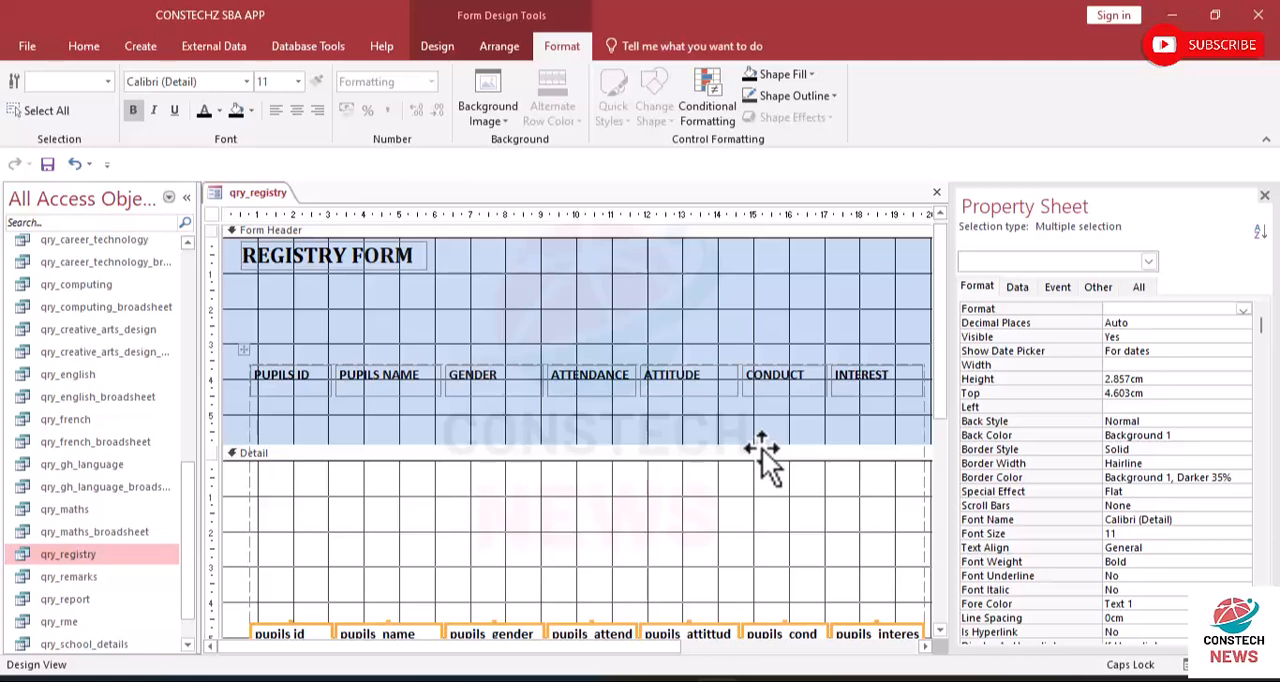
drag(526, 440, 537, 545)
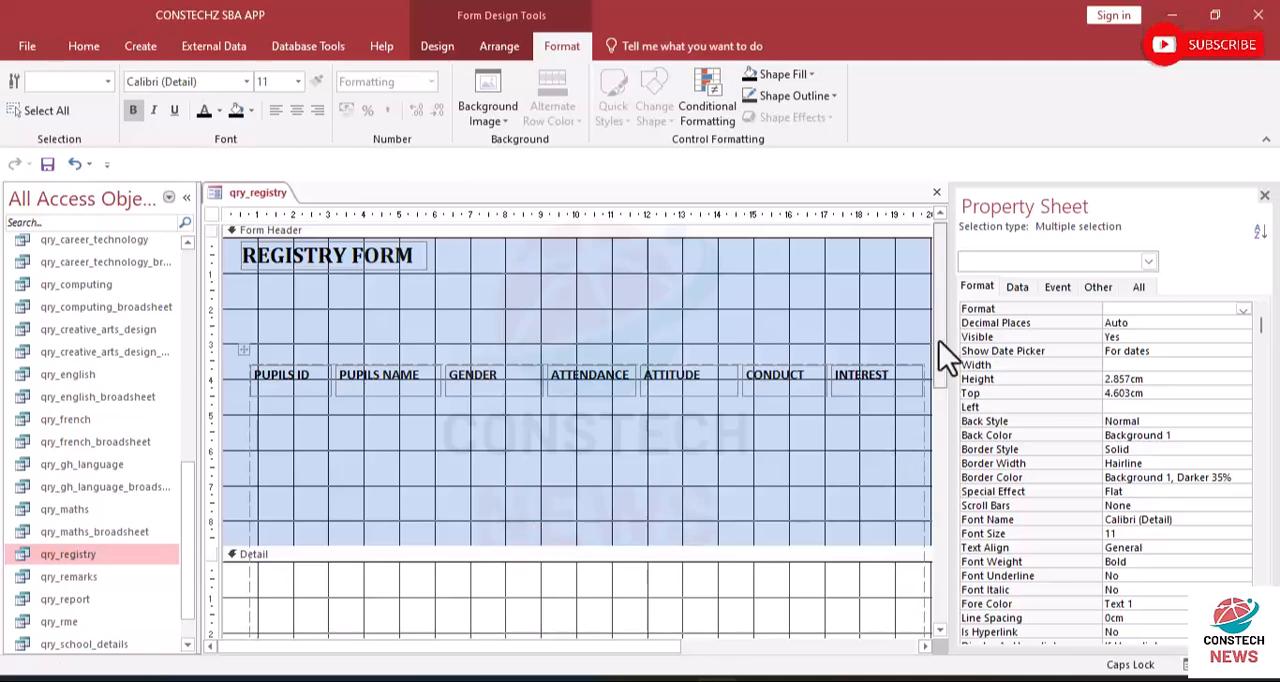
- Move the row of fields back up to about 0.5 cm below the top of the Detail section
scroll(926, 501, down, 5)
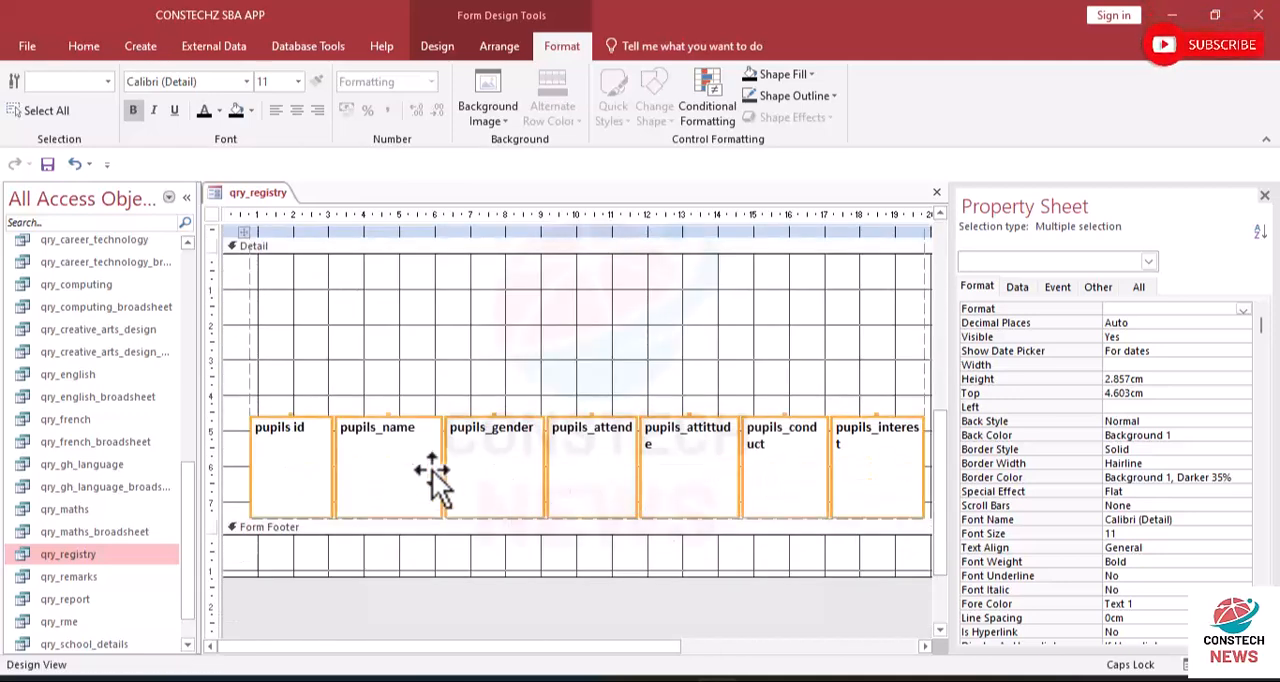
drag(486, 491, 456, 340)
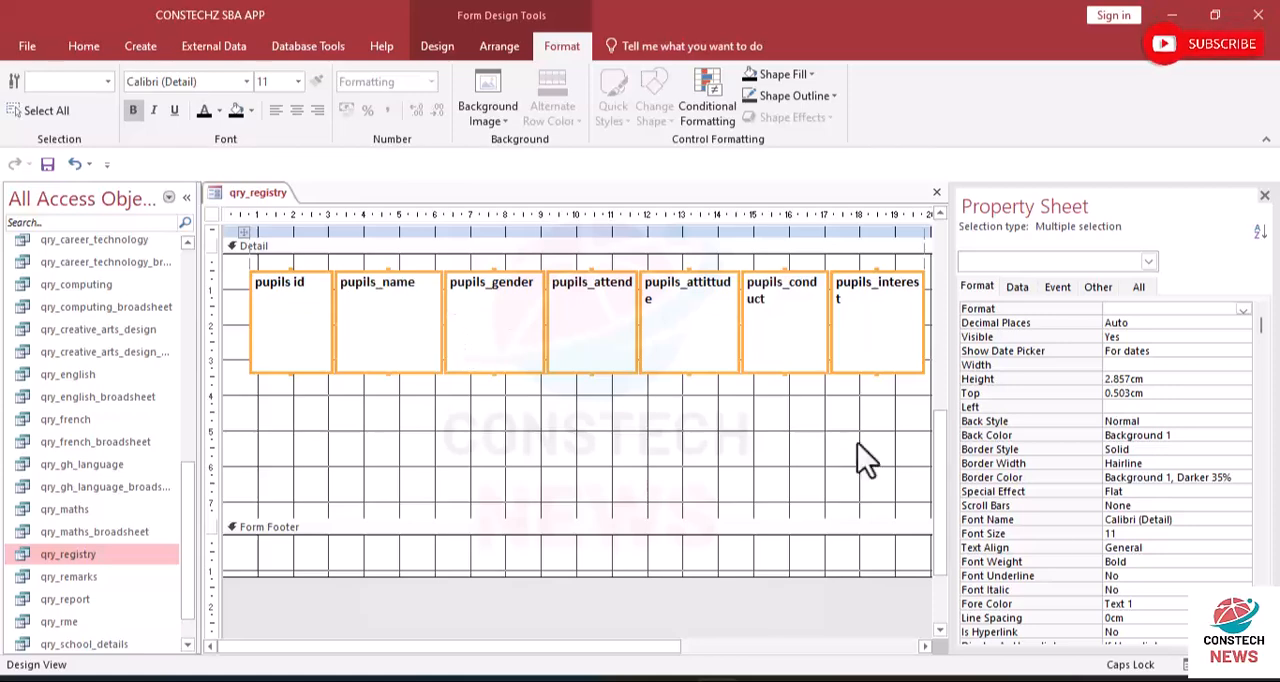
scroll(937, 468, up, 3)
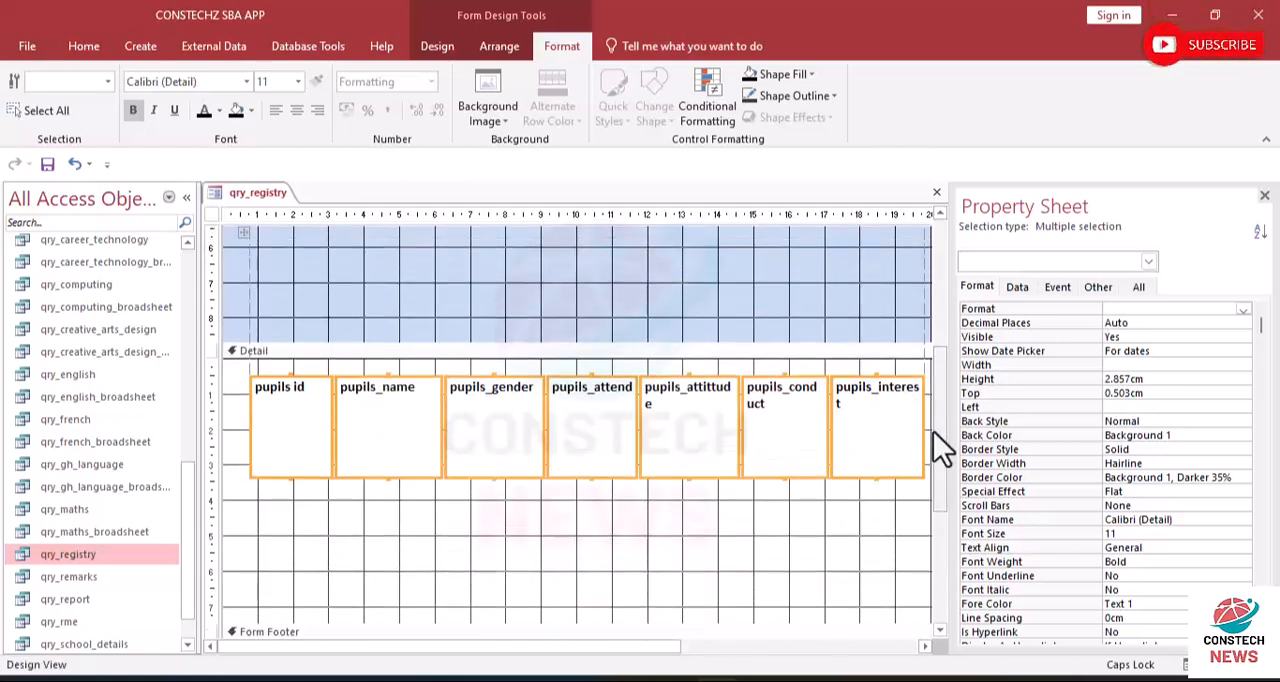
drag(937, 431, 917, 382)
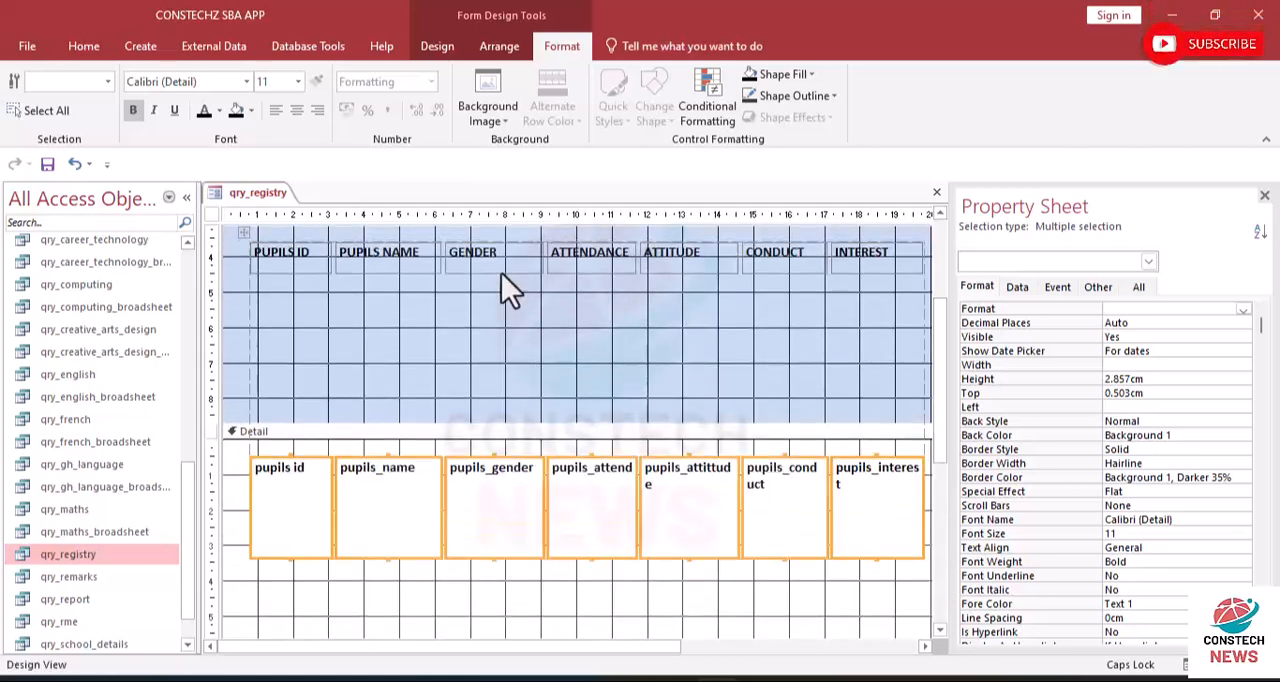
- Reduce the Form Header section to about 4.5 cm high, then try shortening the row of fields and undo that shortening
drag(398, 420, 398, 320)
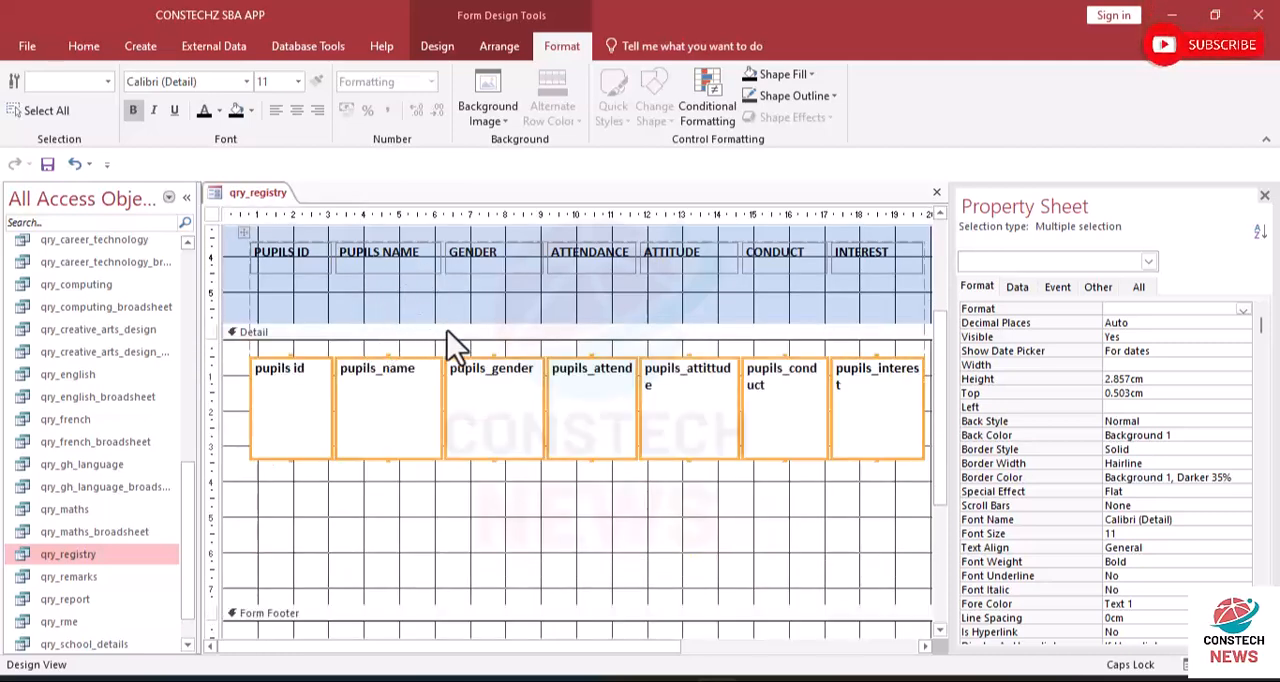
drag(943, 391, 924, 120)
drag(469, 451, 459, 325)
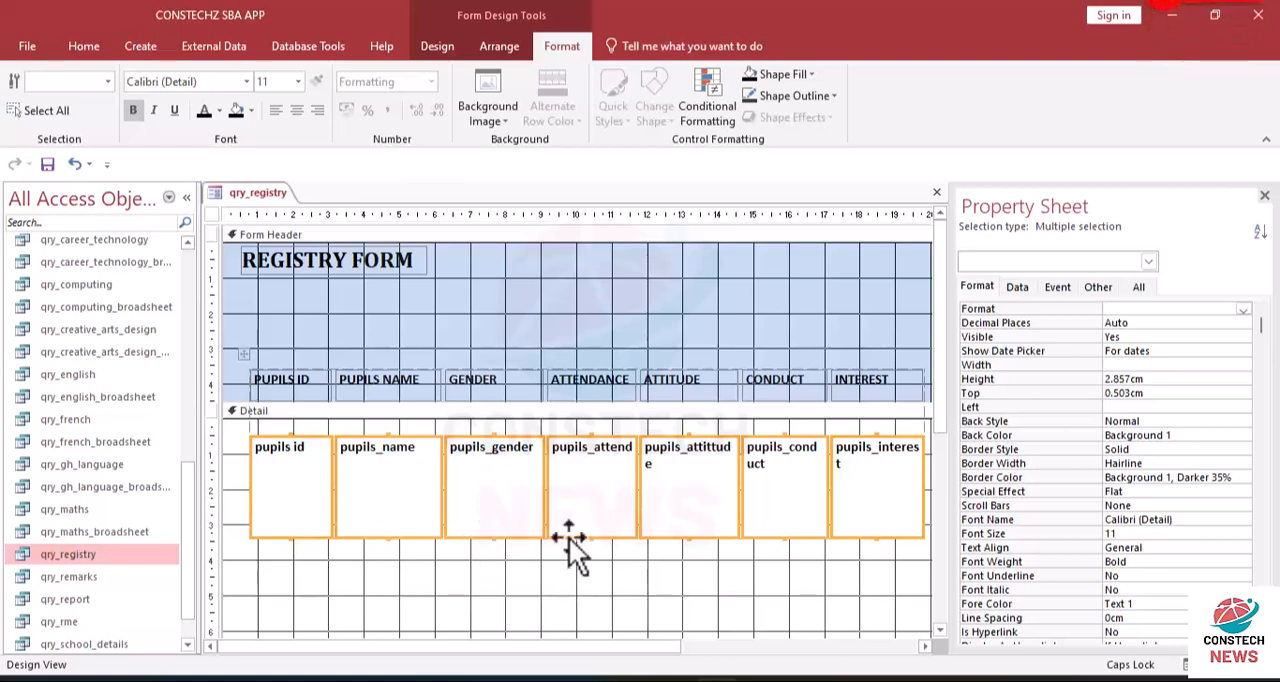
drag(568, 545, 566, 512)
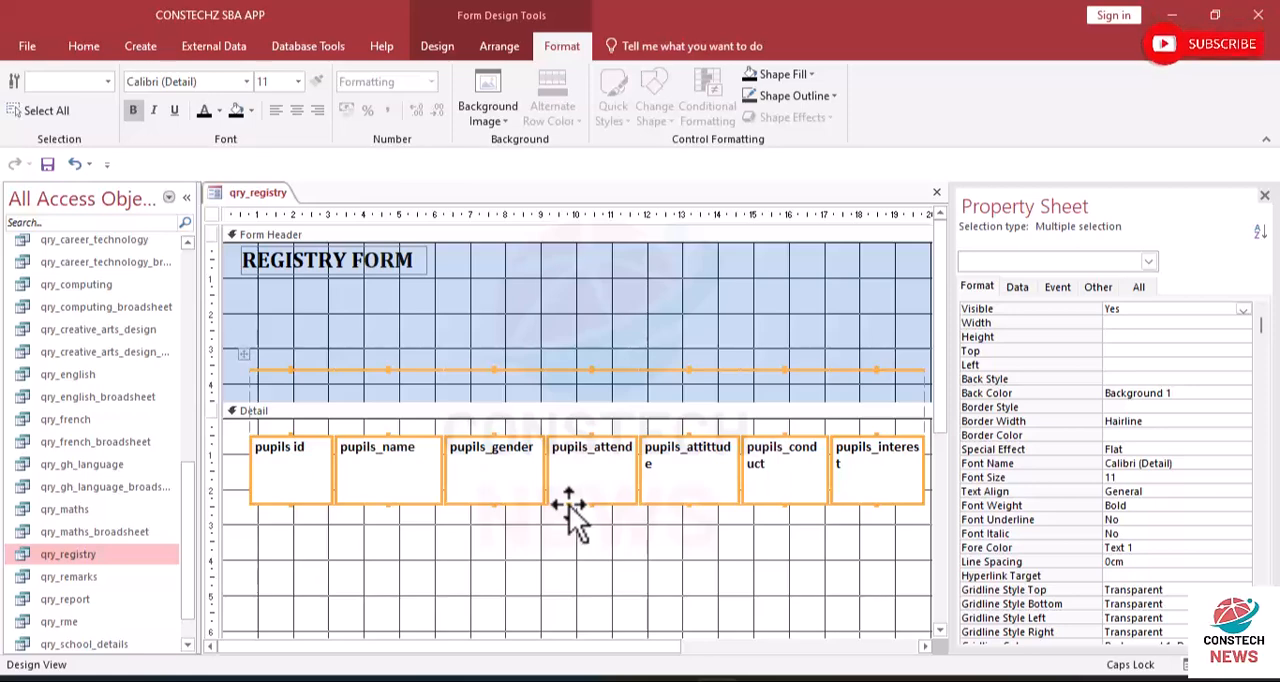
click(72, 163)
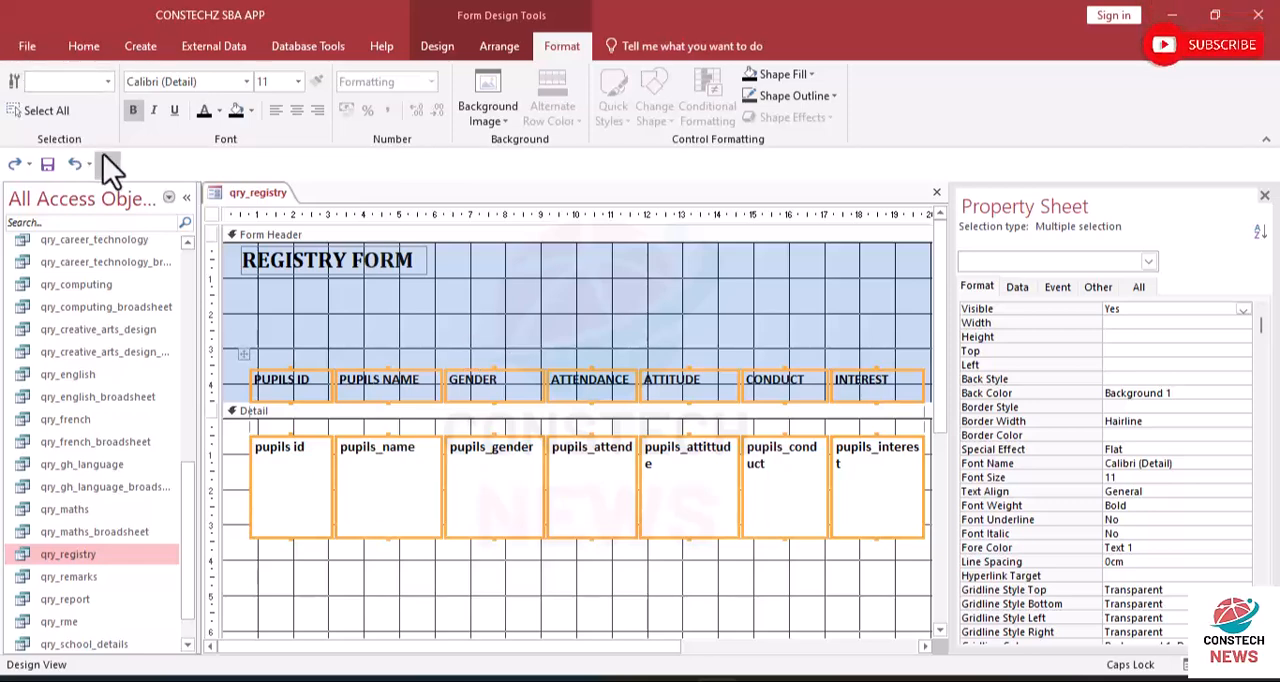
- Collapse the Form Footer section below the Detail section to zero height
drag(942, 381, 929, 480)
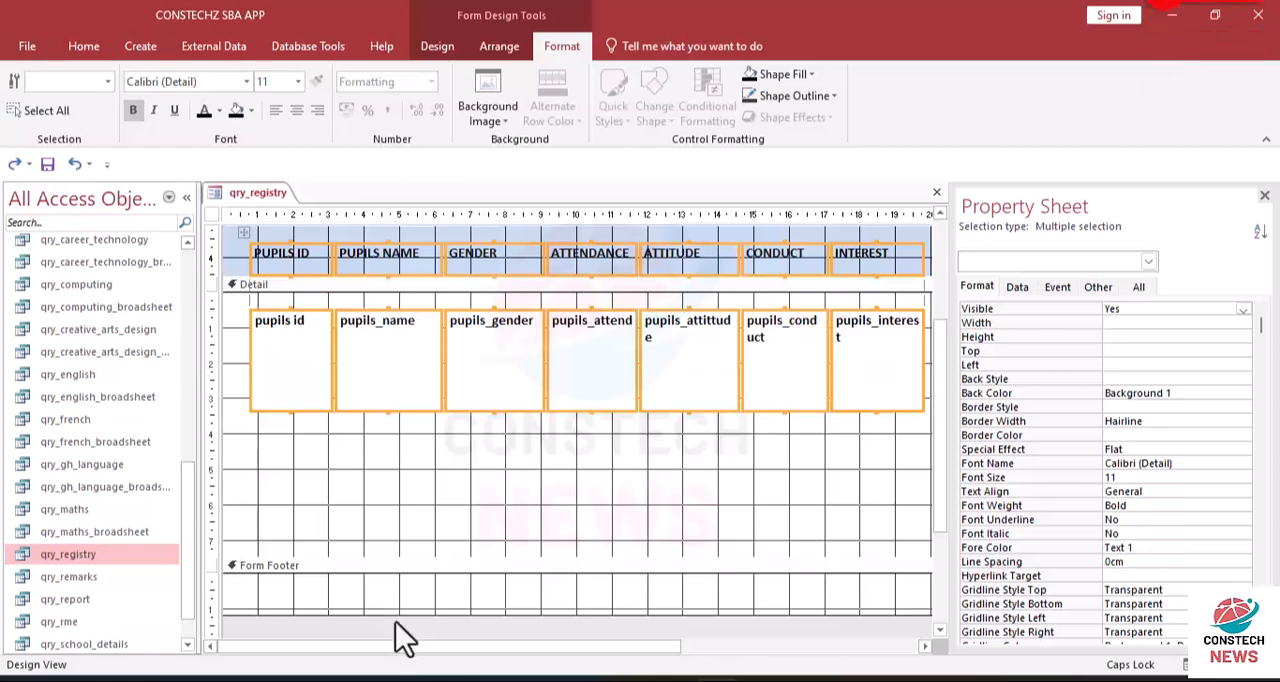
drag(393, 614, 406, 426)
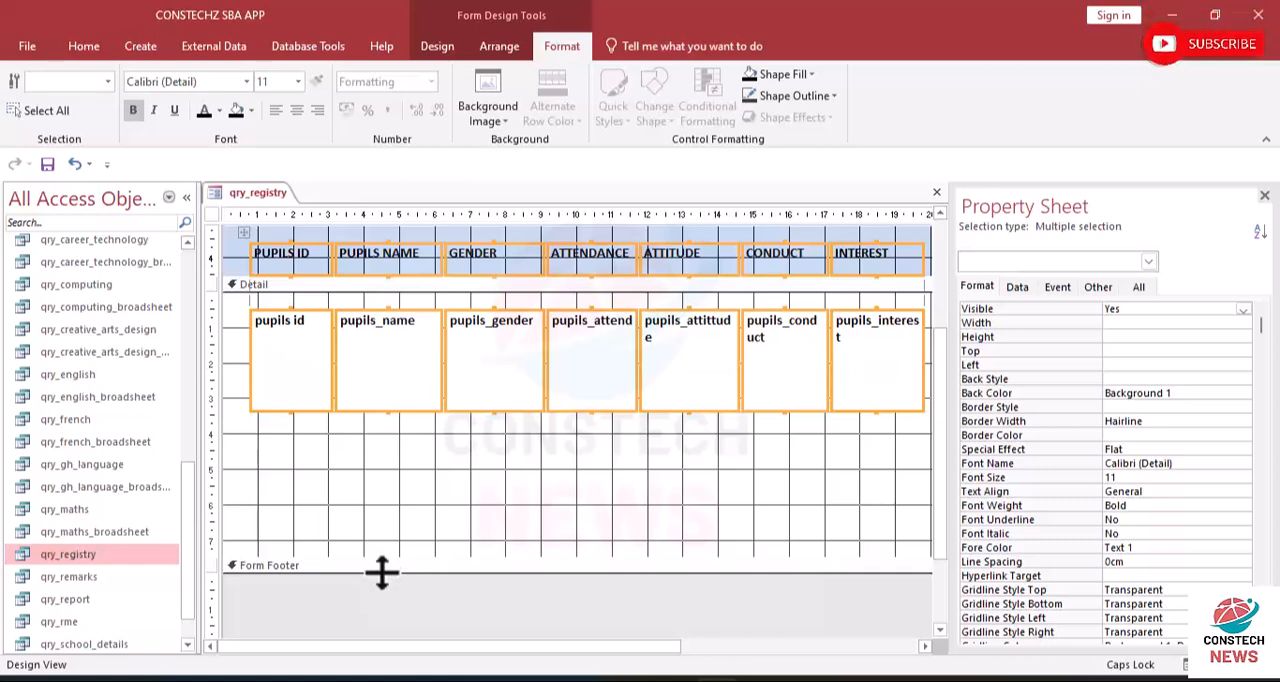
drag(382, 573, 382, 573)
drag(380, 443, 380, 443)
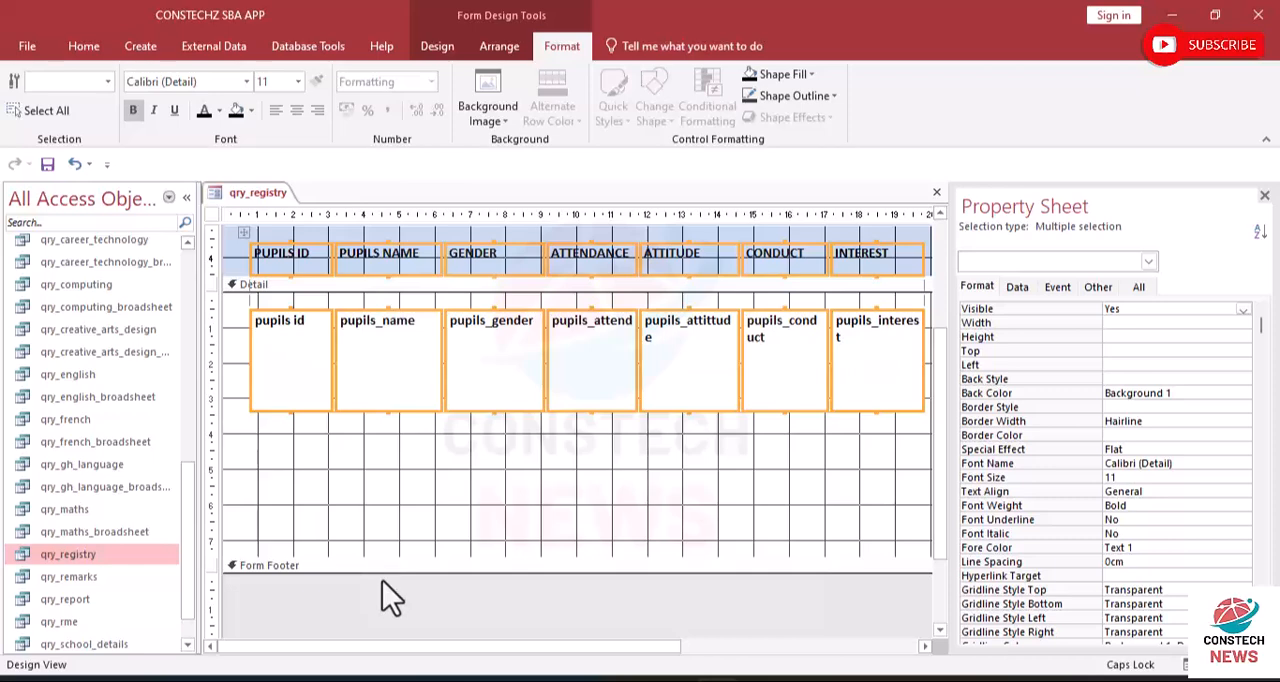
drag(380, 571, 362, 441)
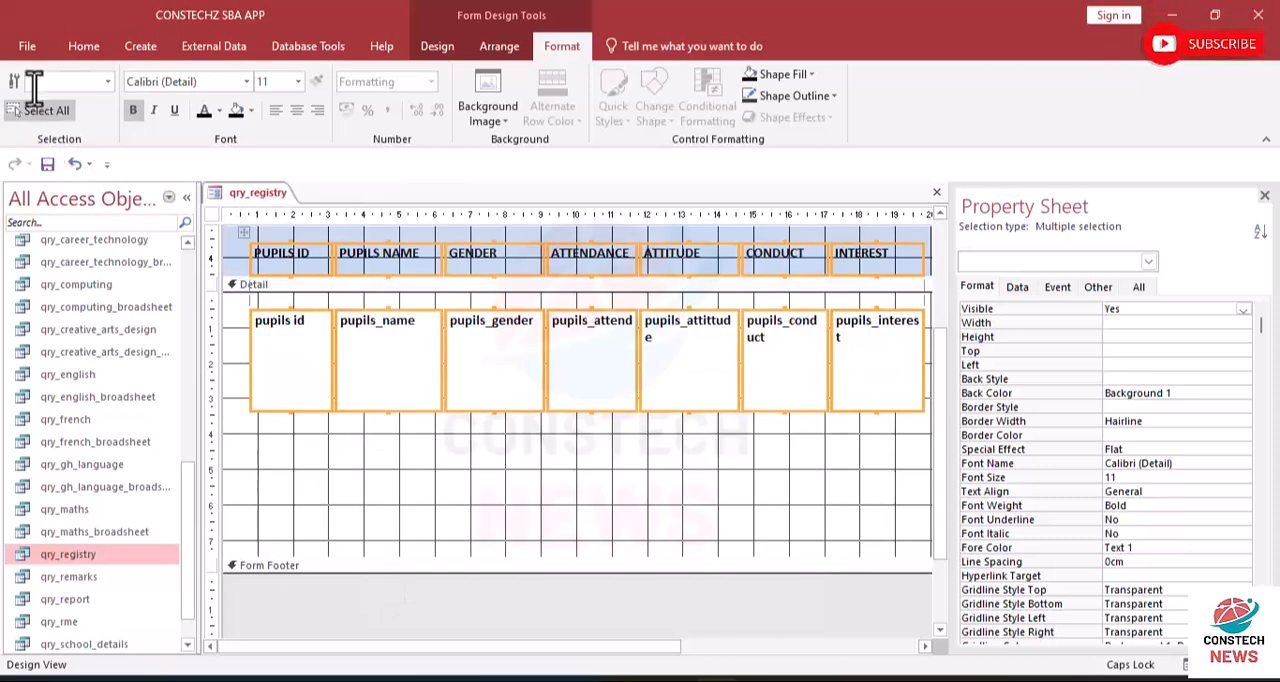
- Preview the registry form in Form View and Layout View, and return it to Design View
click(85, 45)
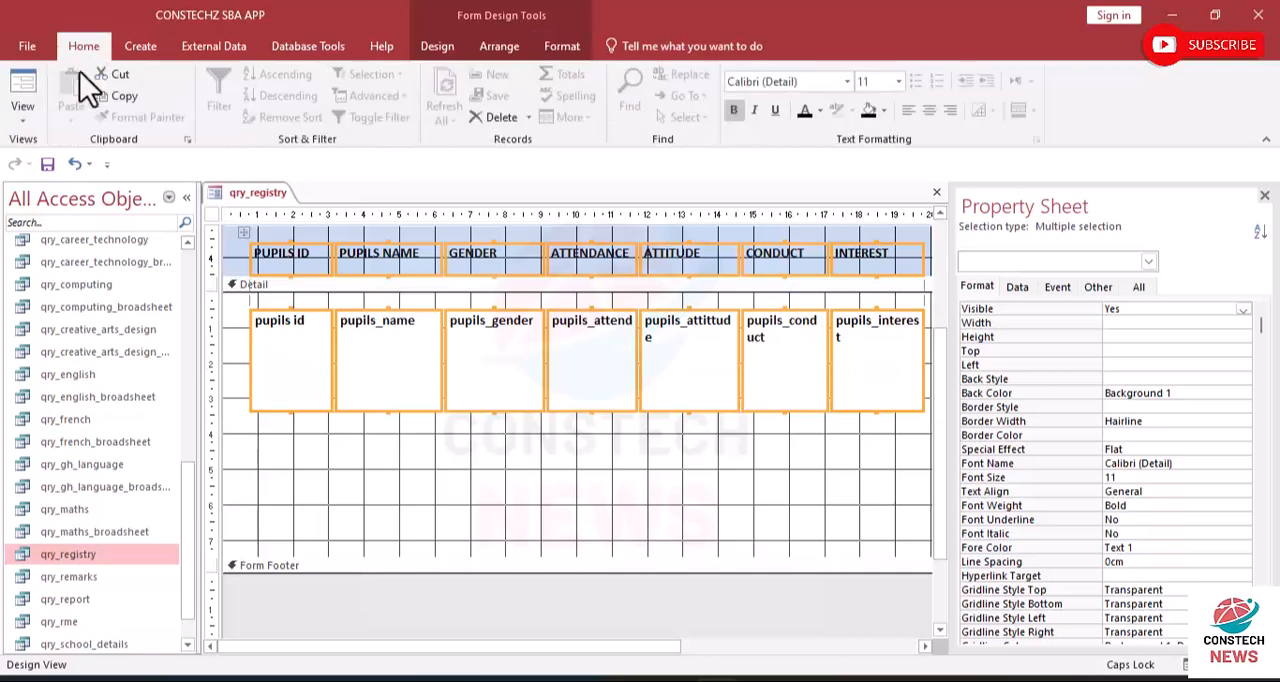
click(26, 118)
click(51, 156)
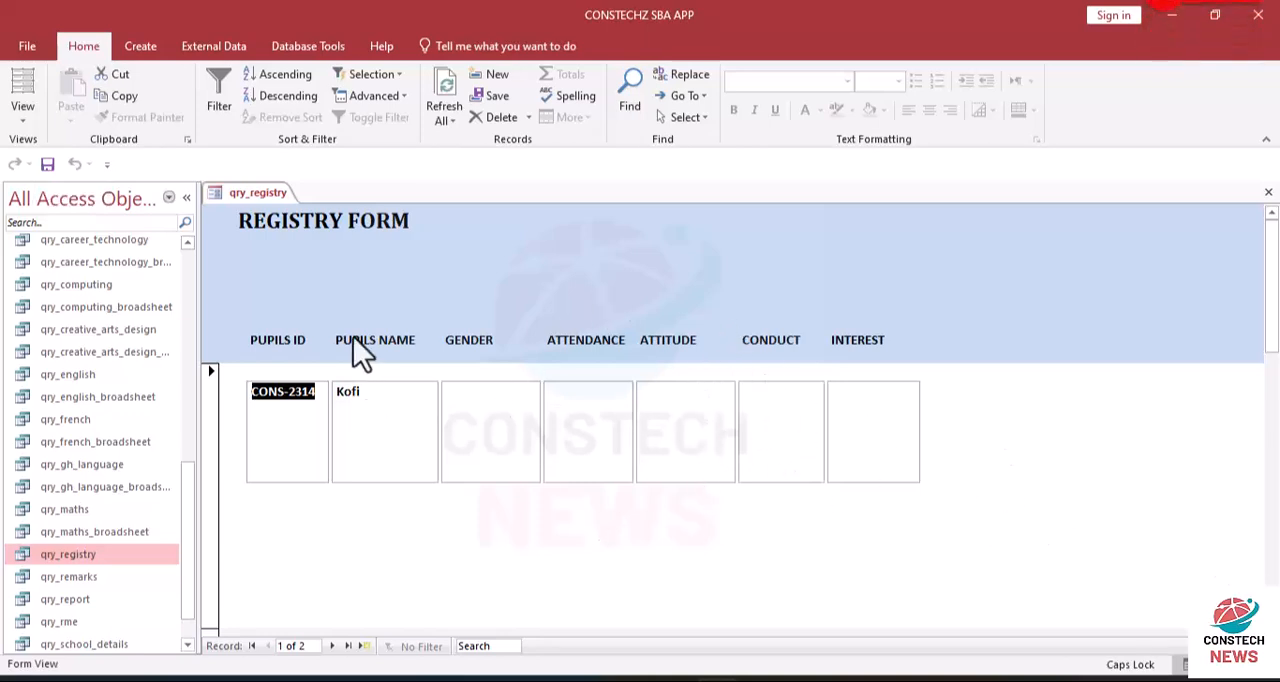
click(27, 92)
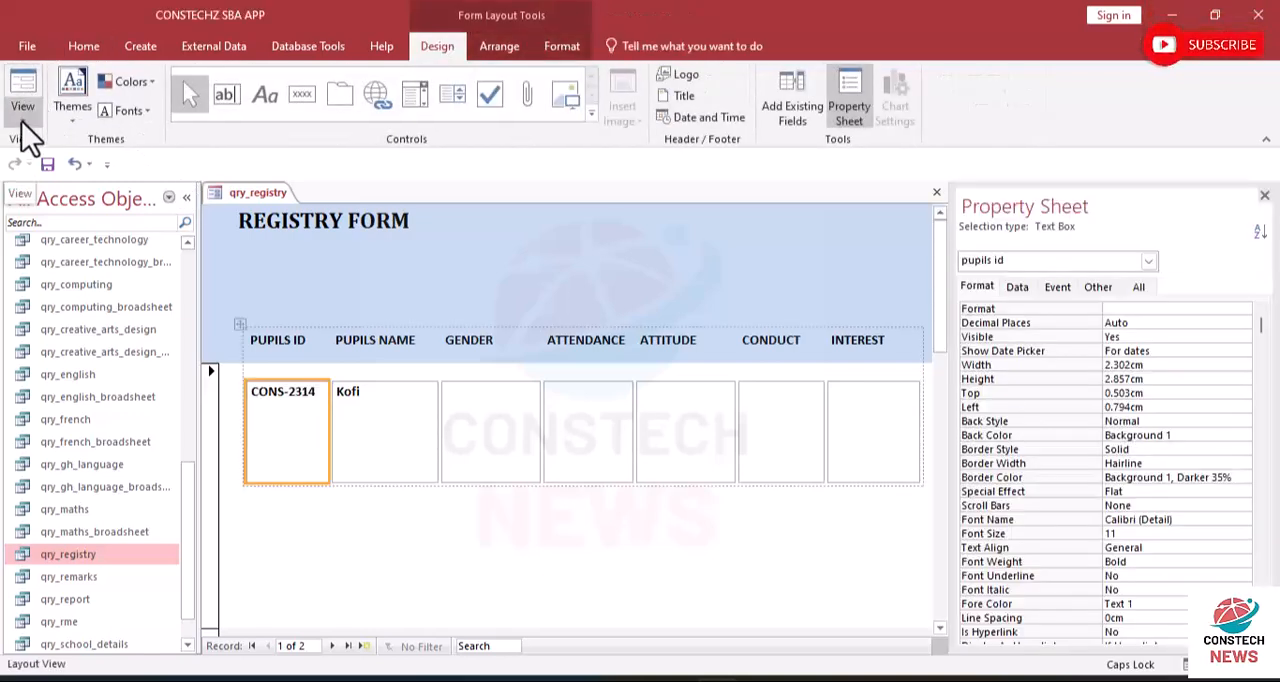
click(23, 125)
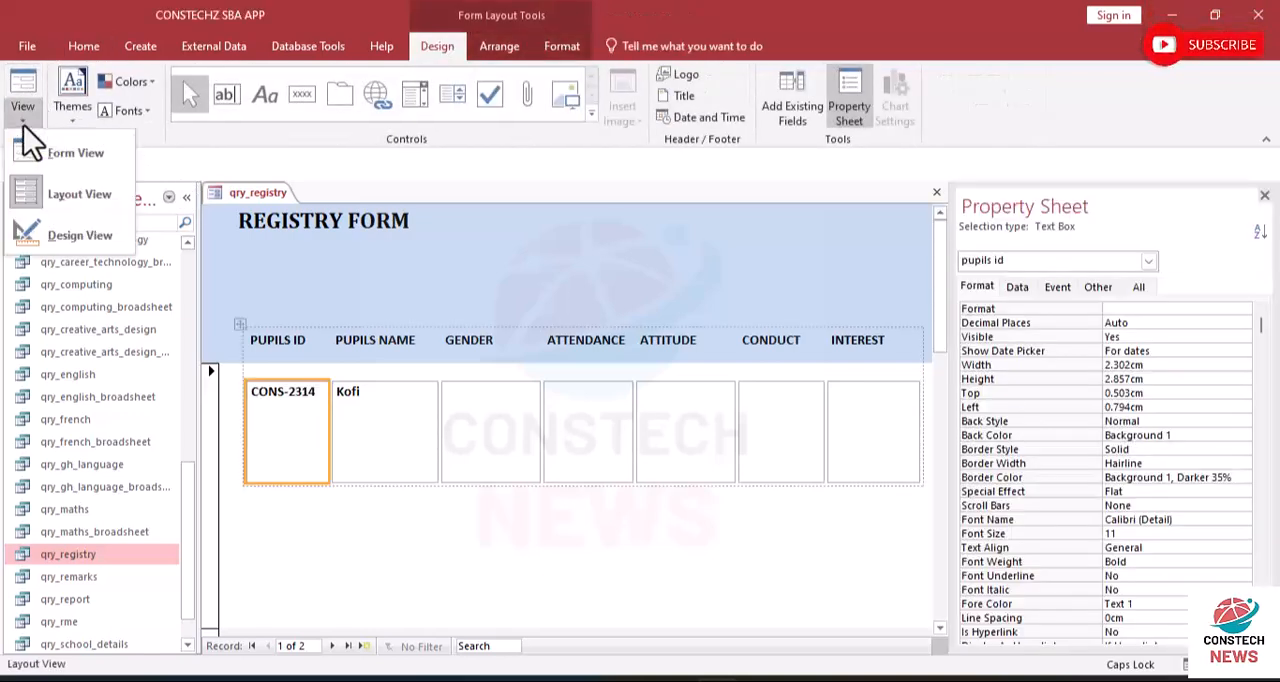
click(67, 234)
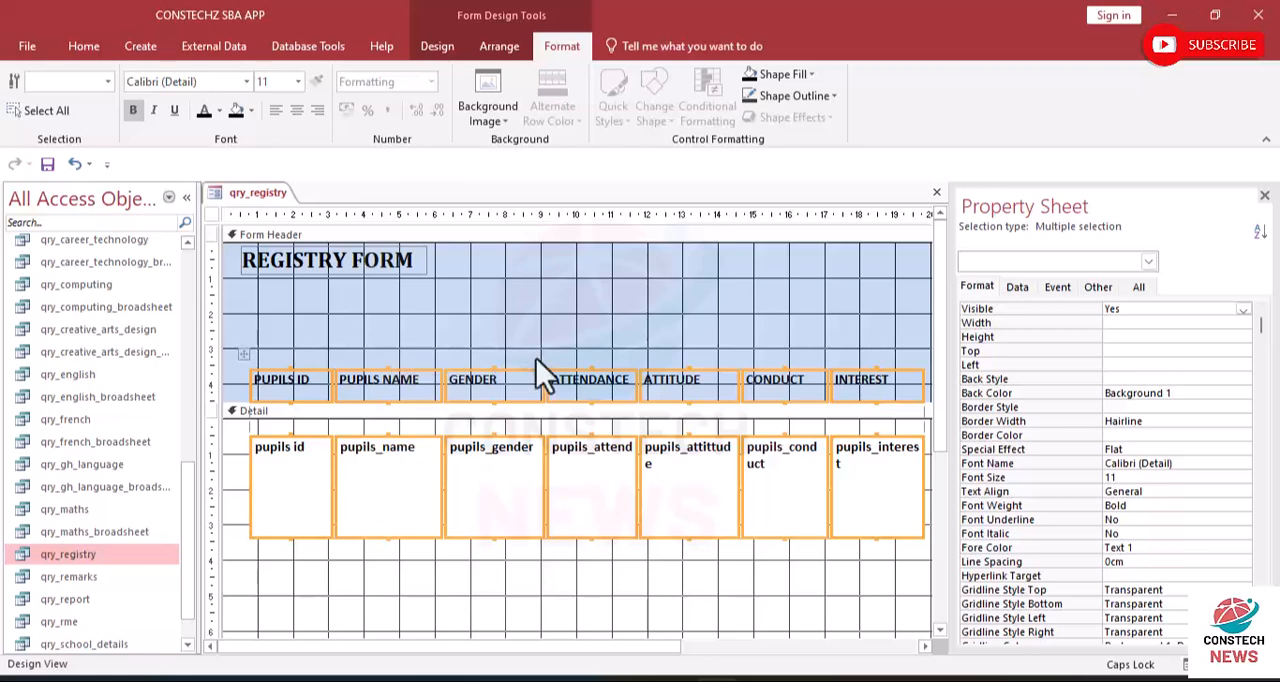
- Undo the recent moves and section resizes until the column labels sit directly under the REGISTRY FORM title and the Detail section directly follows them
click(75, 168)
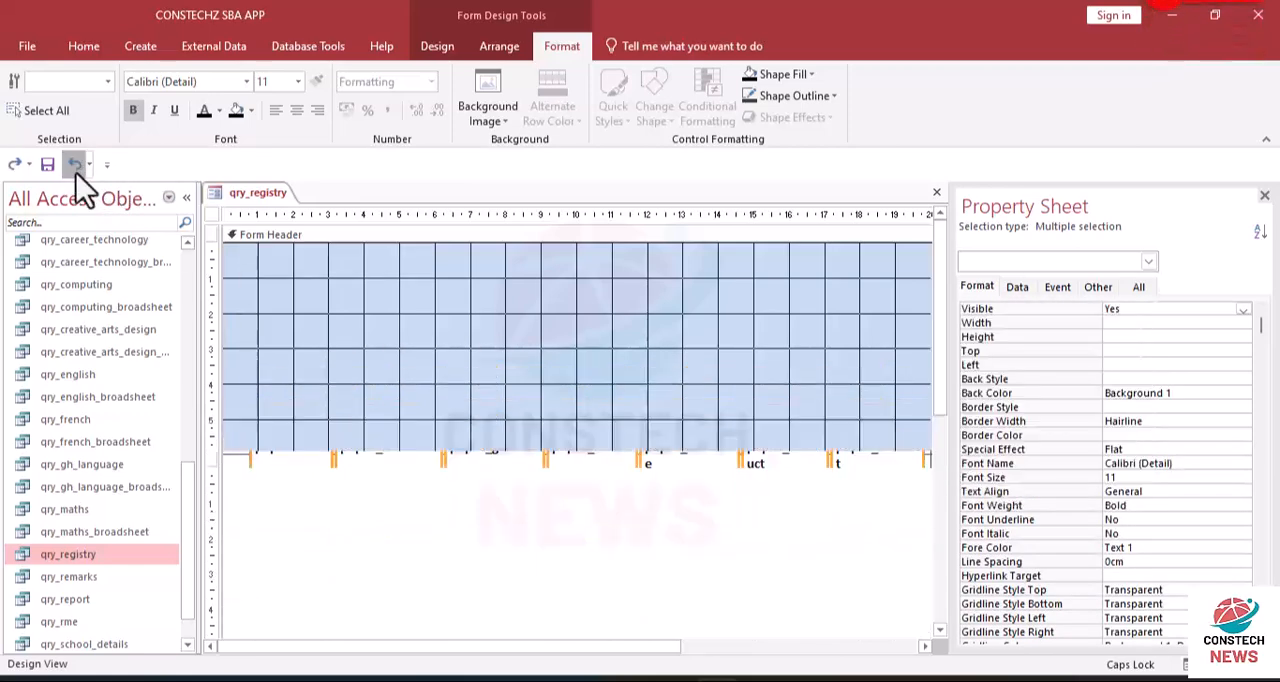
click(76, 173)
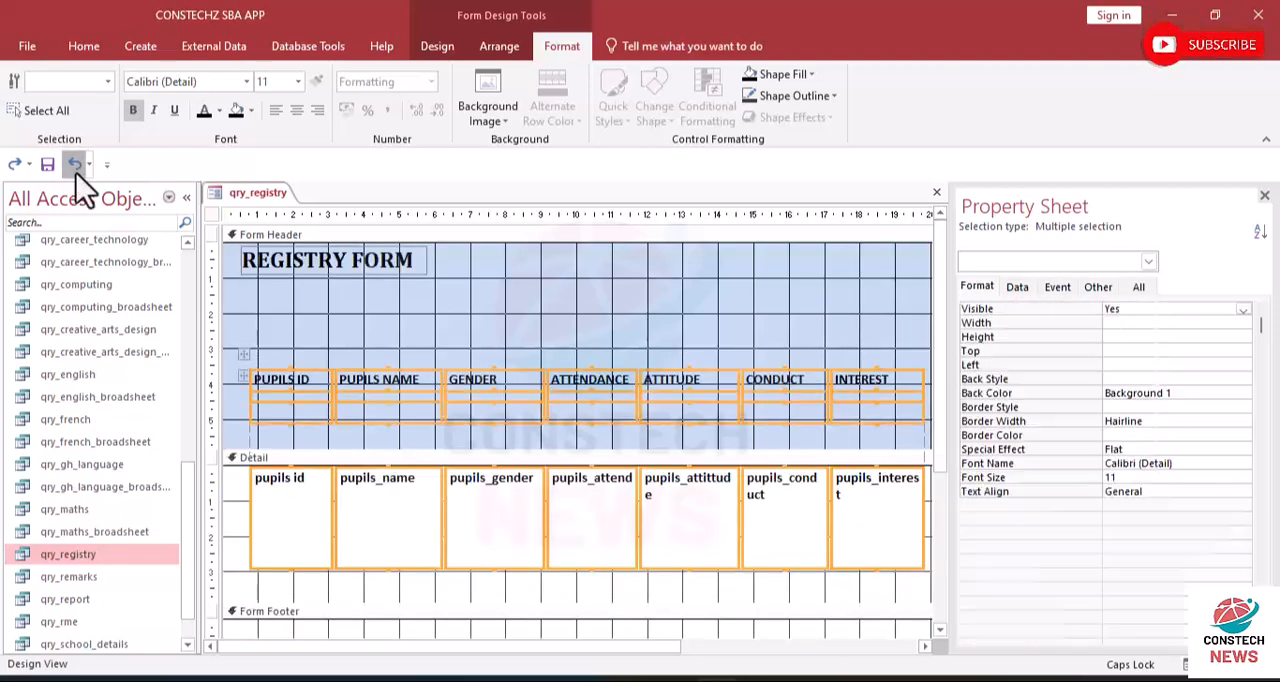
click(76, 173)
click(76, 173)
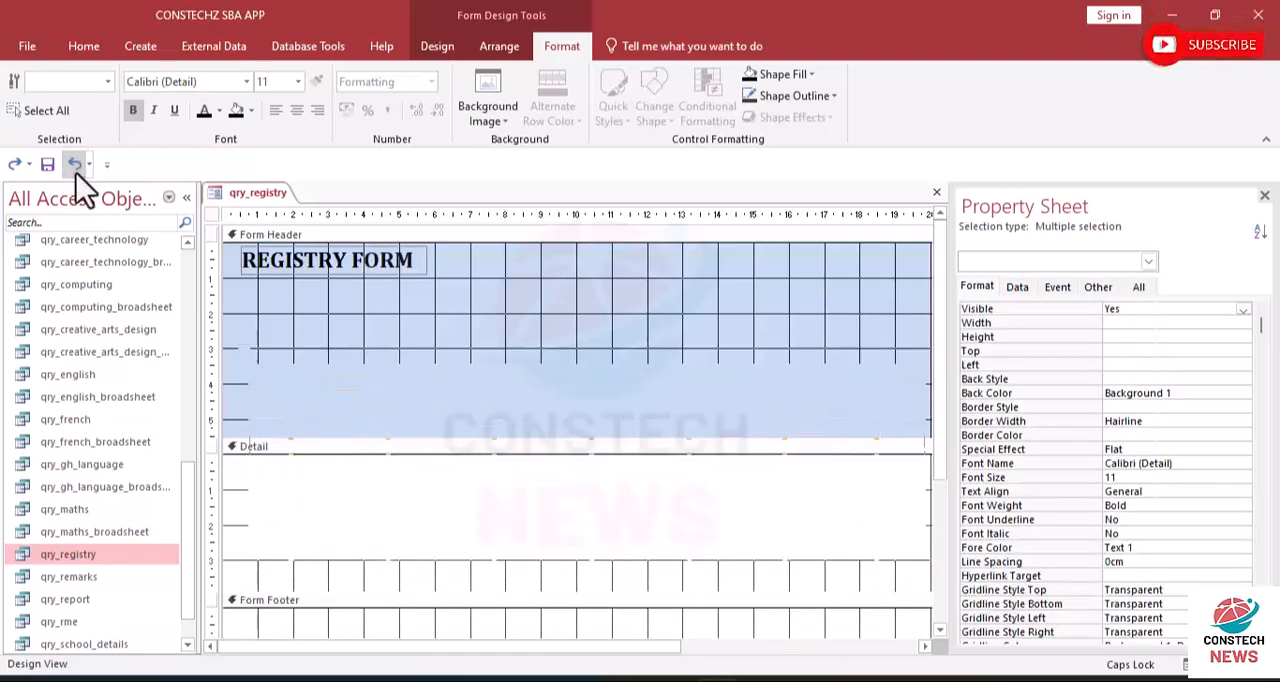
click(76, 173)
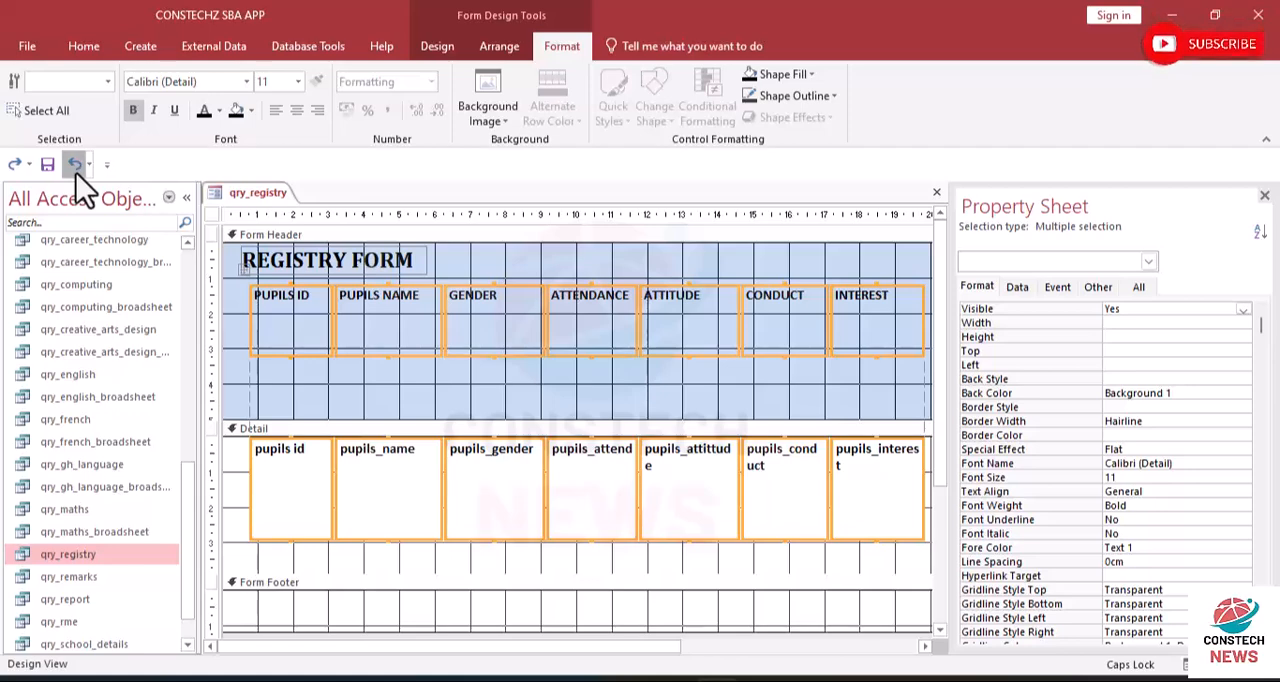
click(76, 173)
click(76, 173)
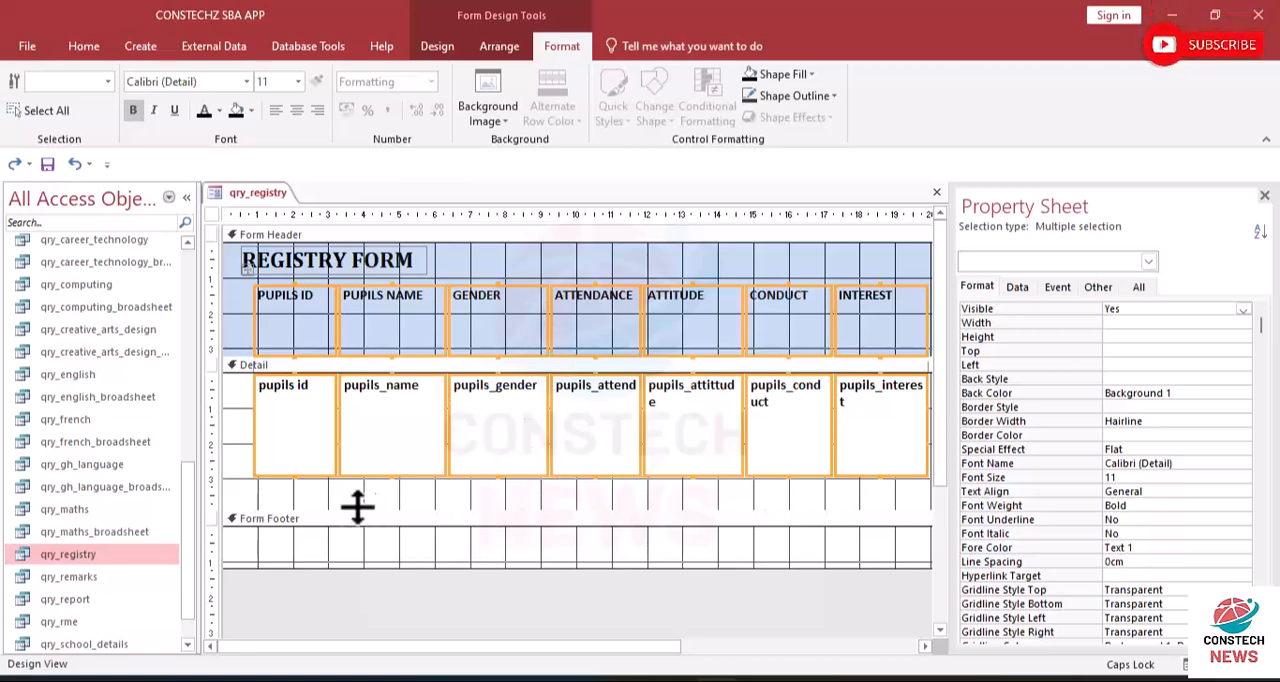
- Collapse the Form Footer section to 0 cm high and shorten the Detail section to about 3.1 cm, just below the row of fields
drag(423, 571, 416, 505)
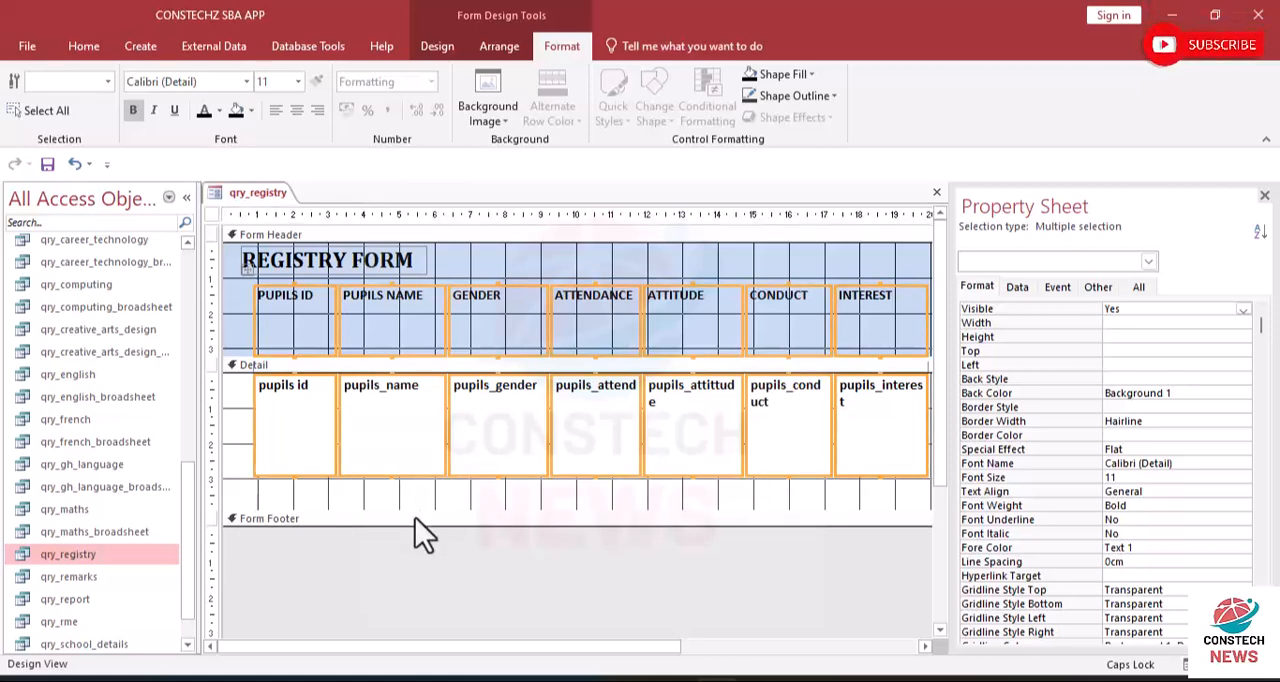
click(415, 517)
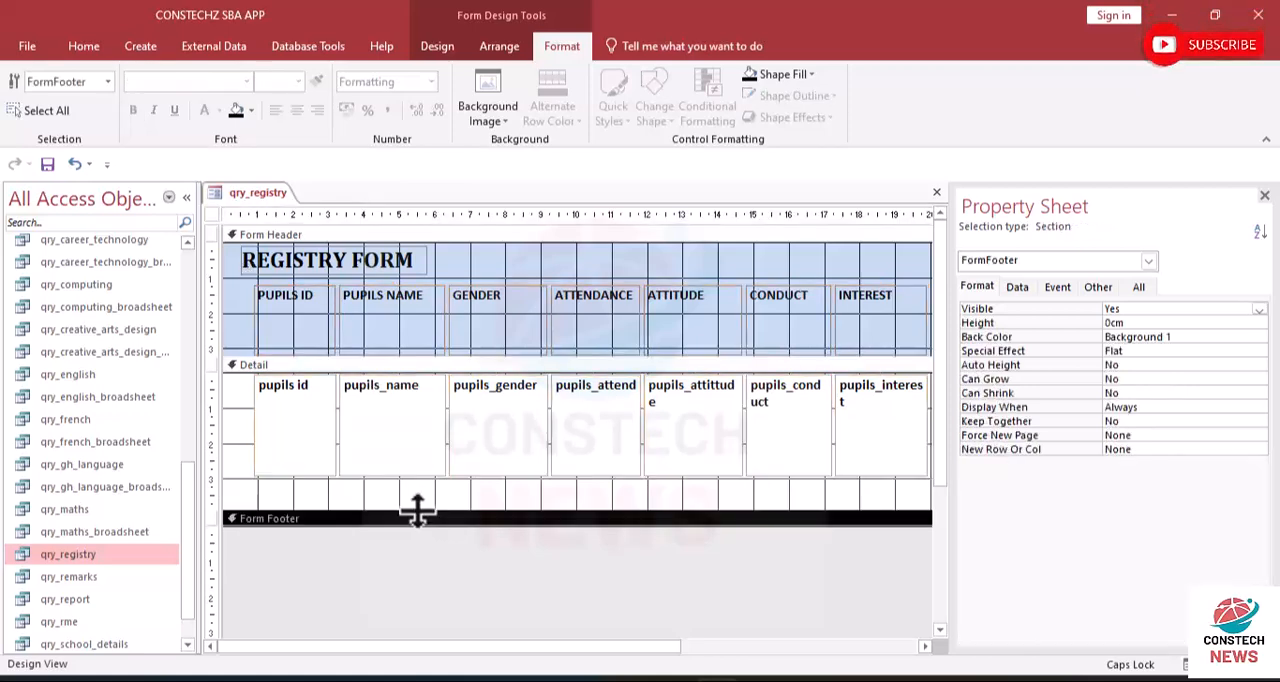
drag(416, 510, 420, 480)
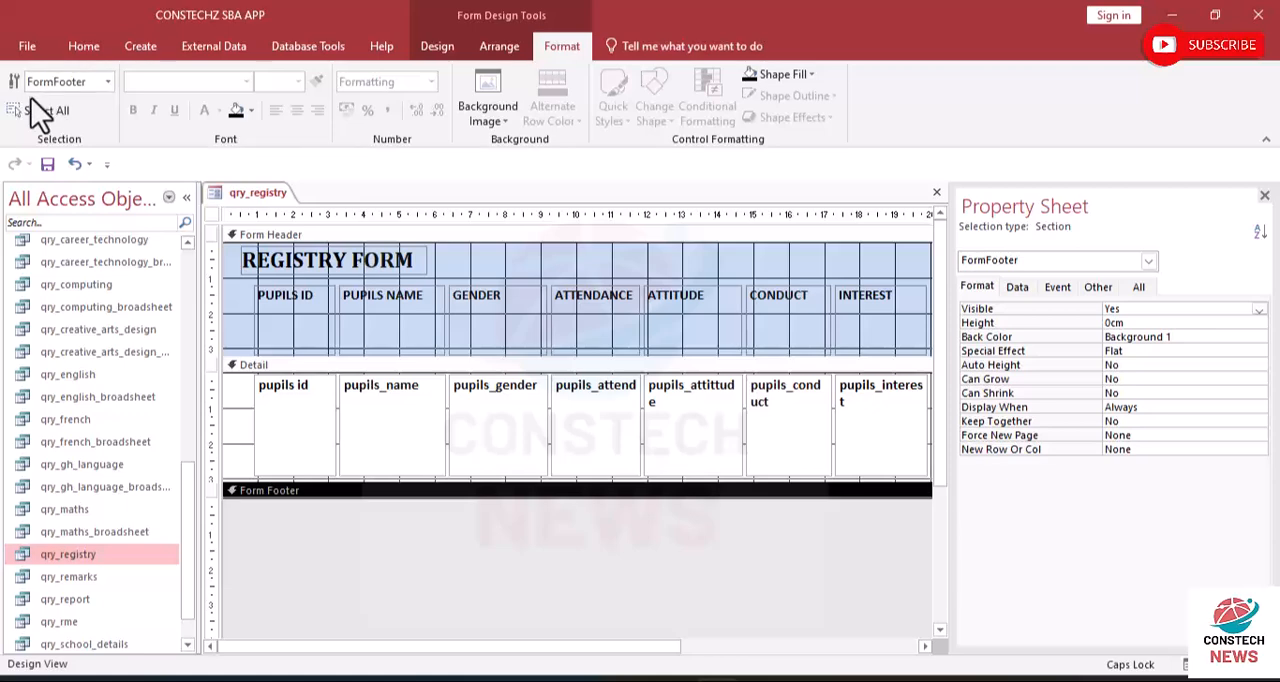
- Check the pupil records' row spacing in Form View and Layout View, and return to Design View
click(84, 46)
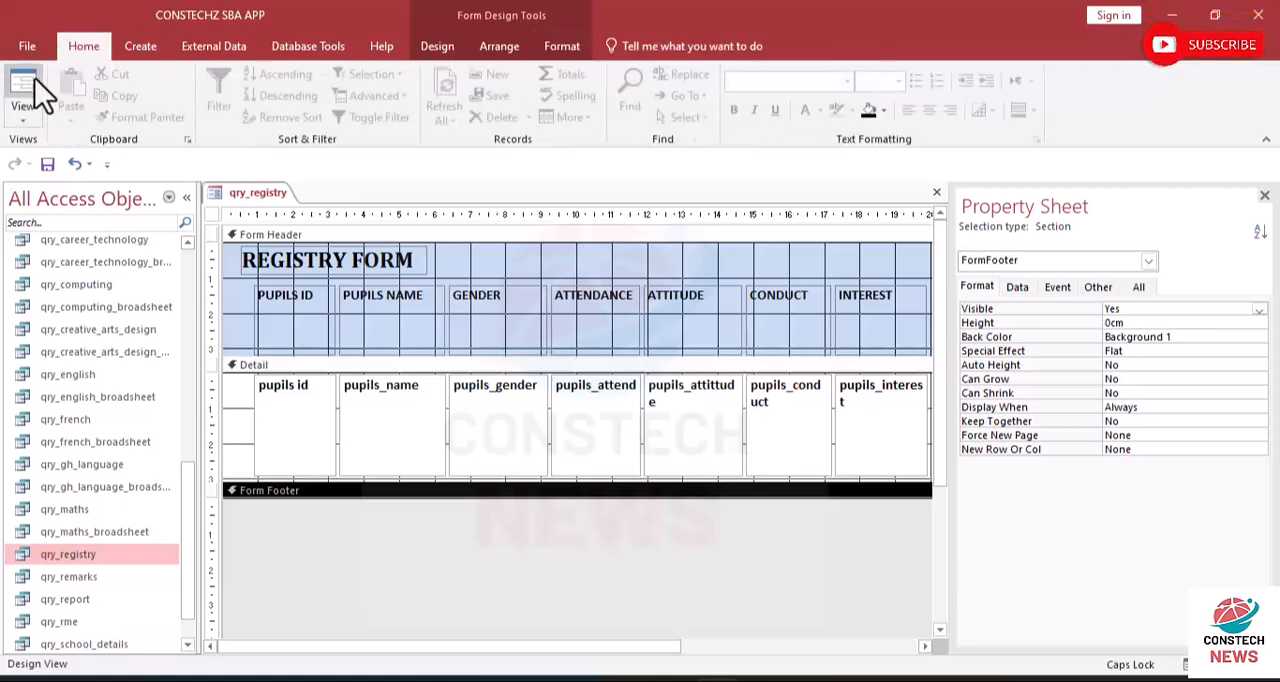
click(29, 121)
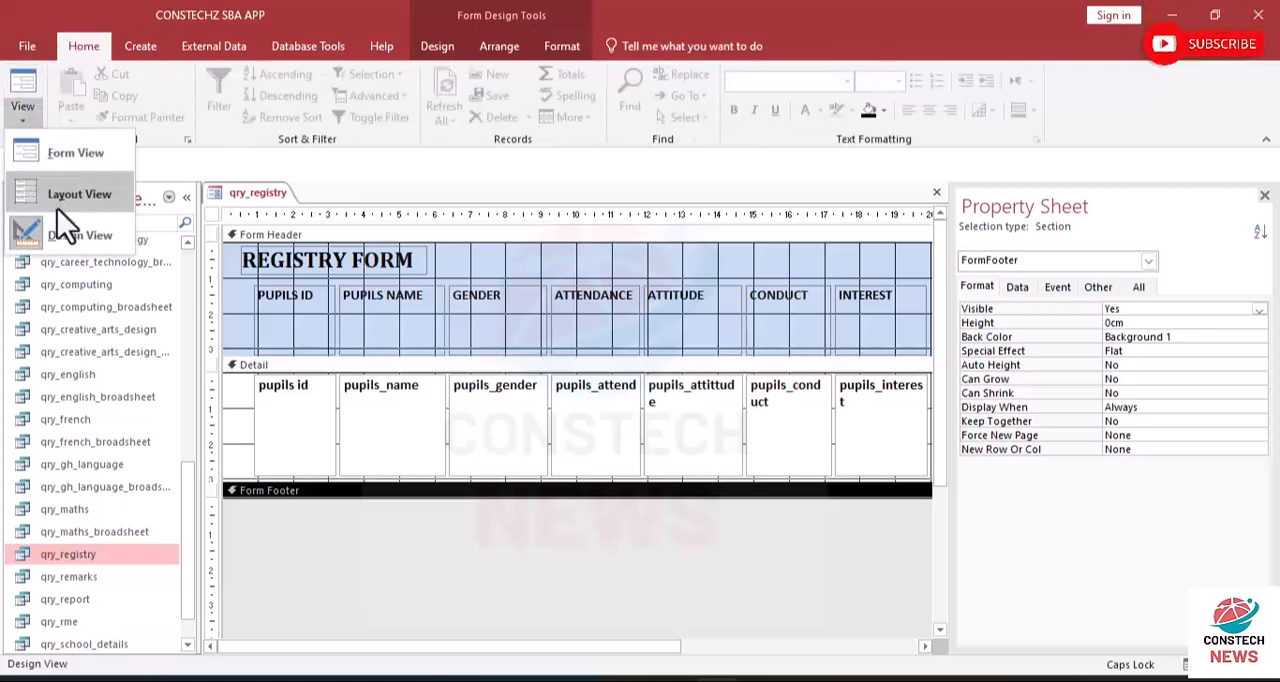
click(57, 142)
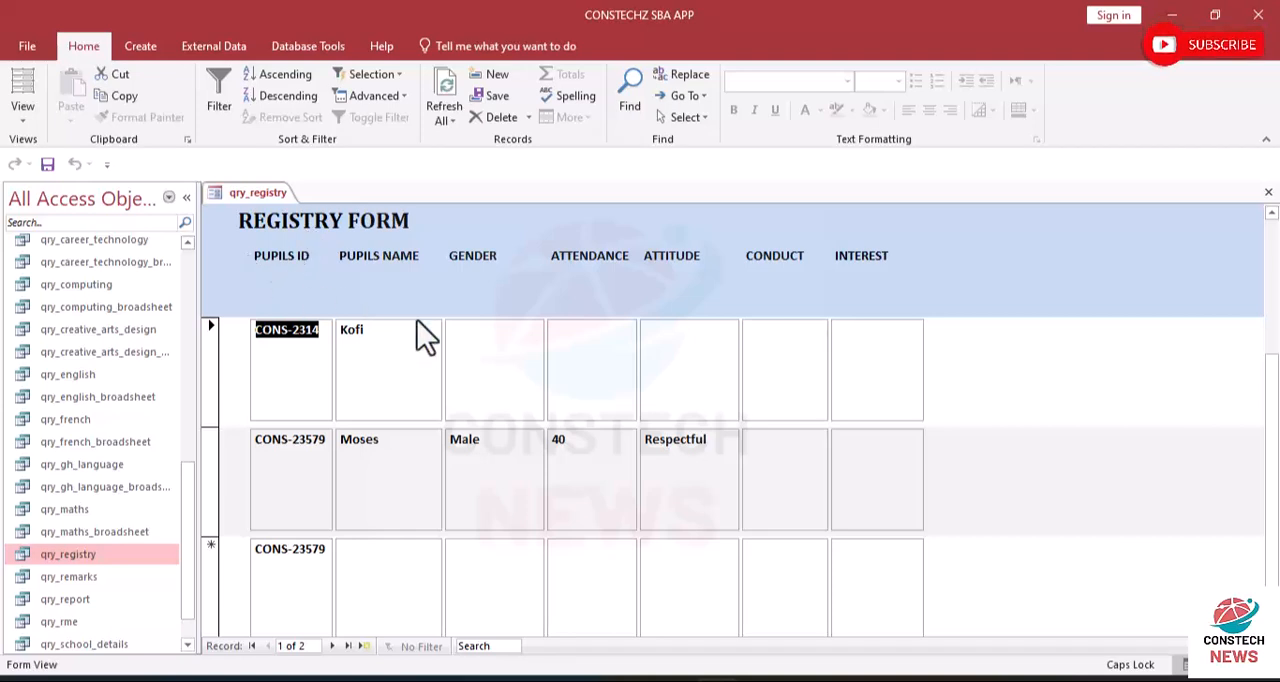
click(23, 86)
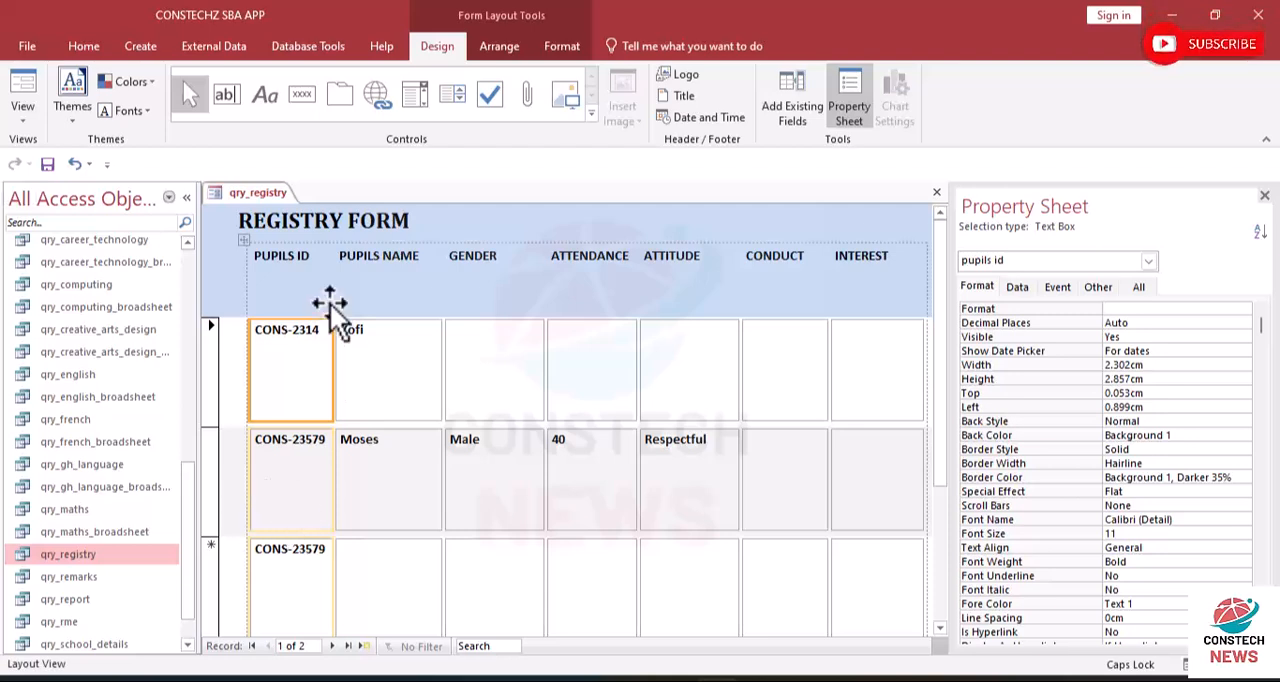
click(26, 122)
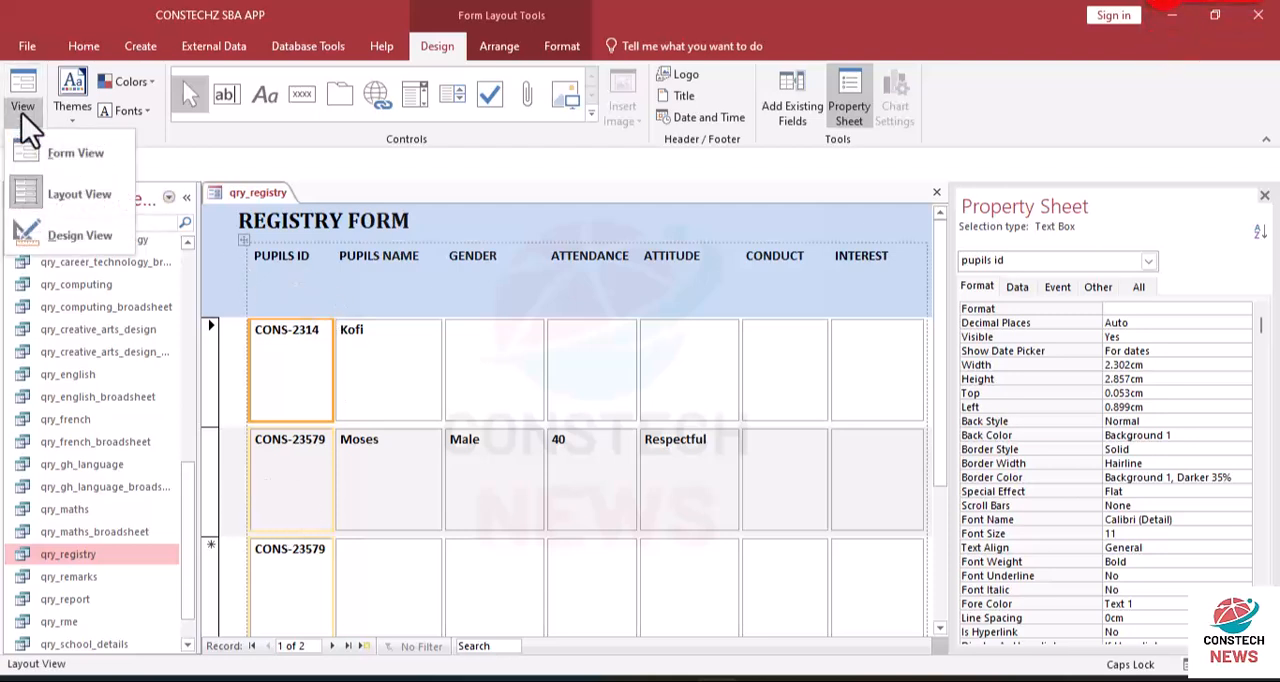
click(69, 190)
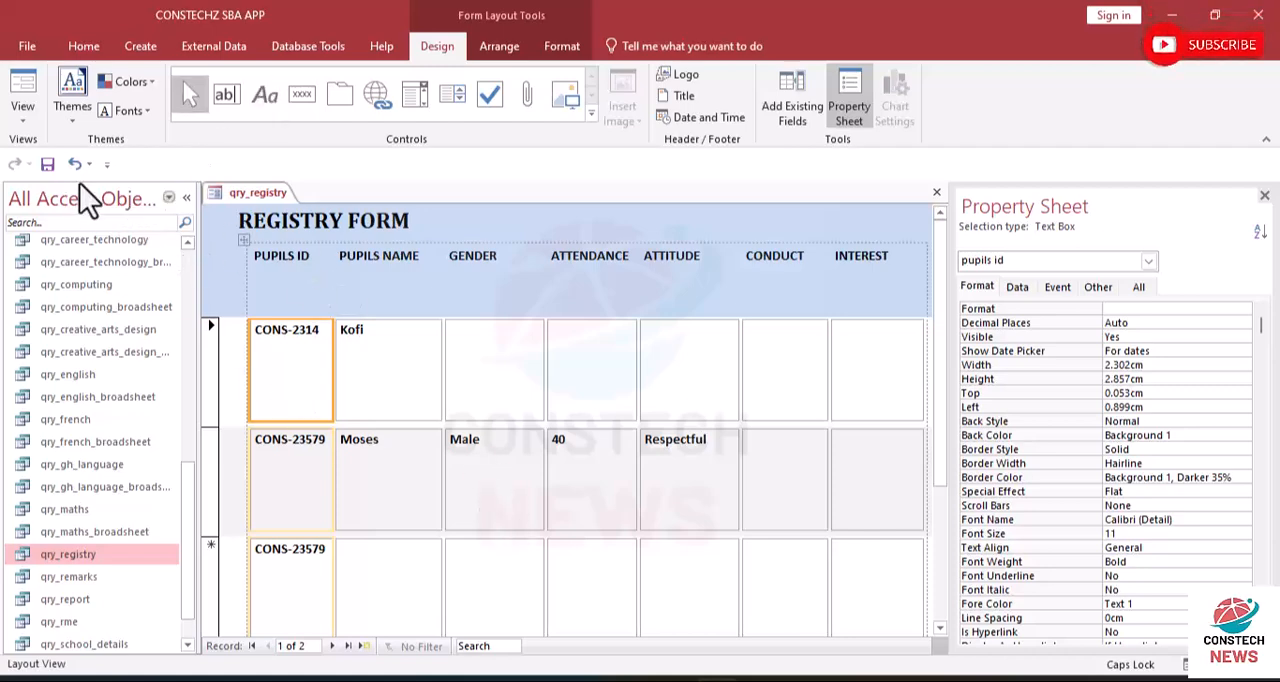
click(30, 126)
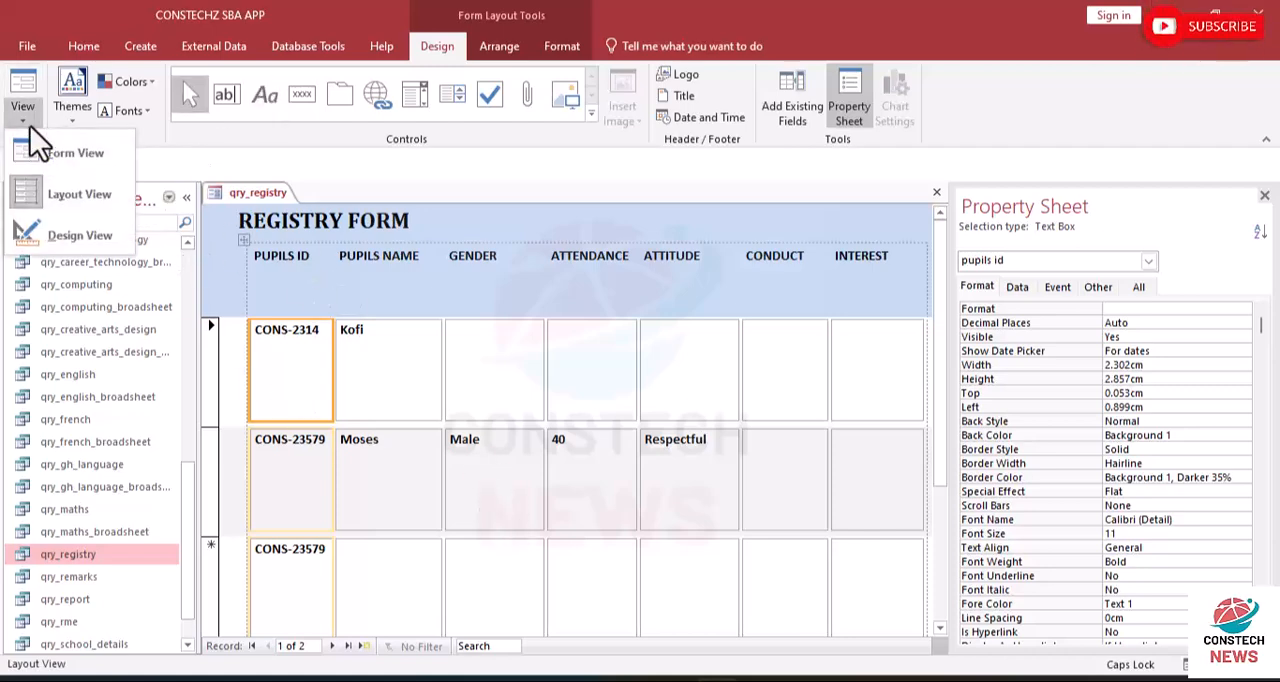
click(48, 234)
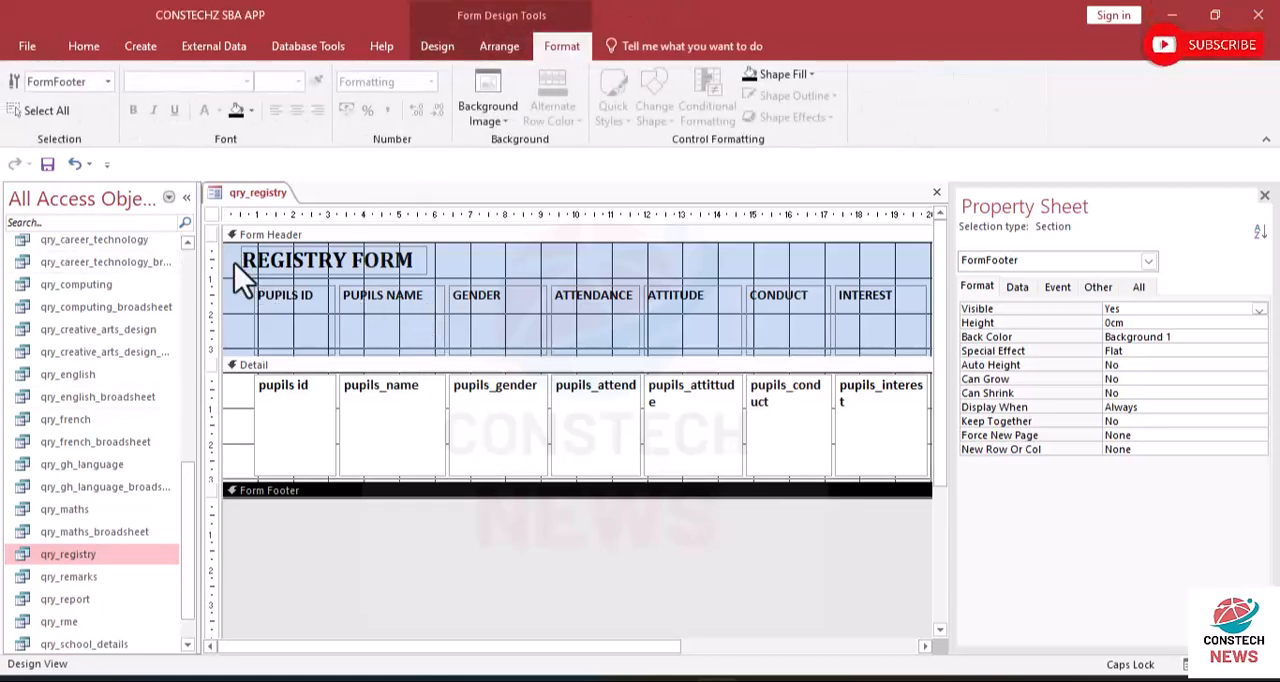
- Set the Form Header section's back color to white (#FFFFFF)
click(482, 273)
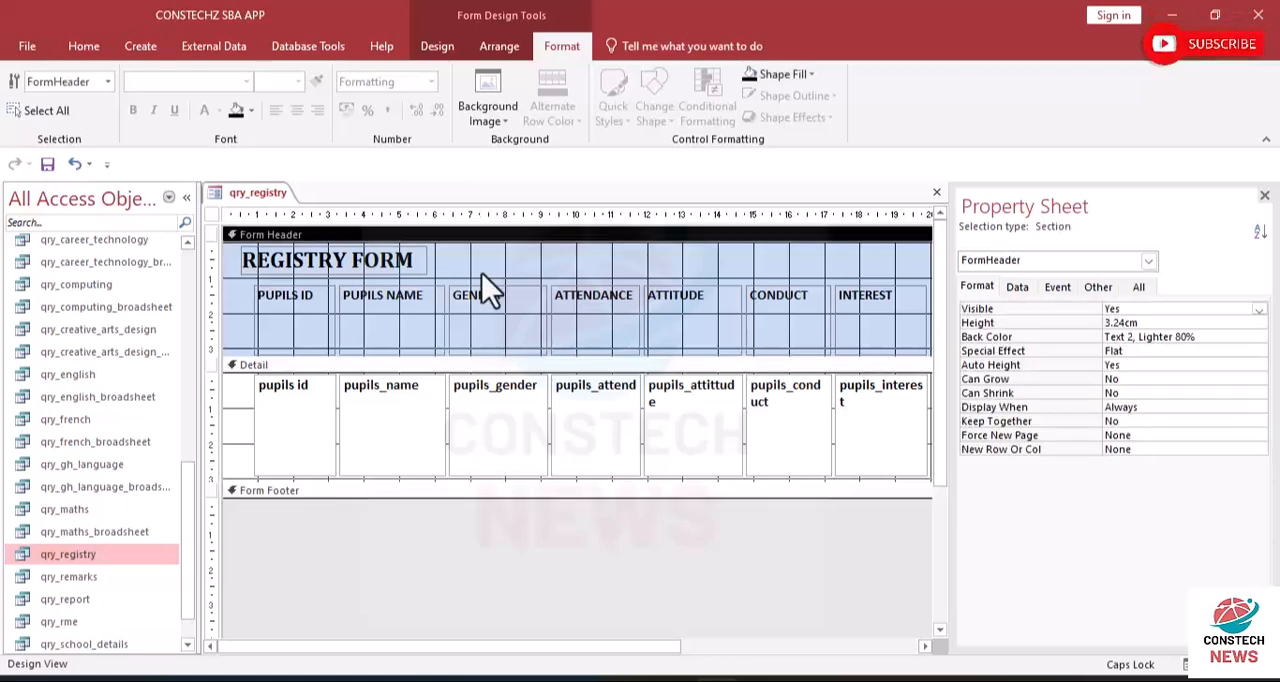
click(477, 272)
right_click(465, 264)
mouse_move(545, 342)
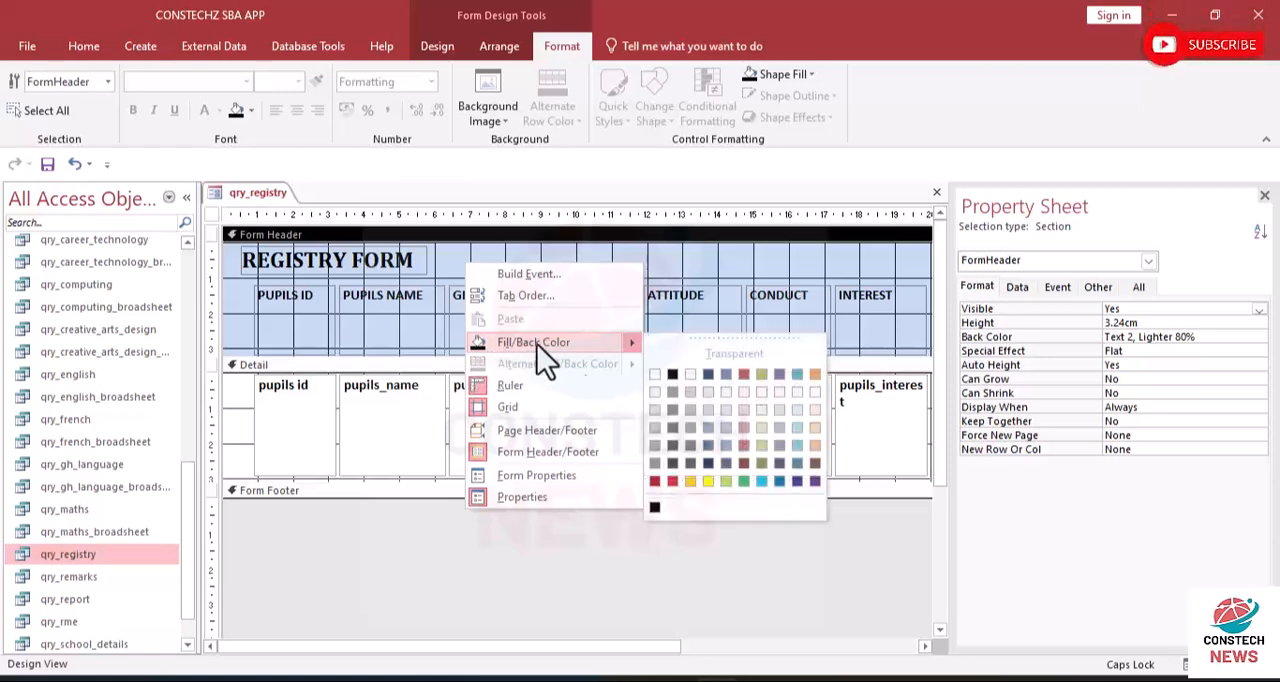
click(655, 378)
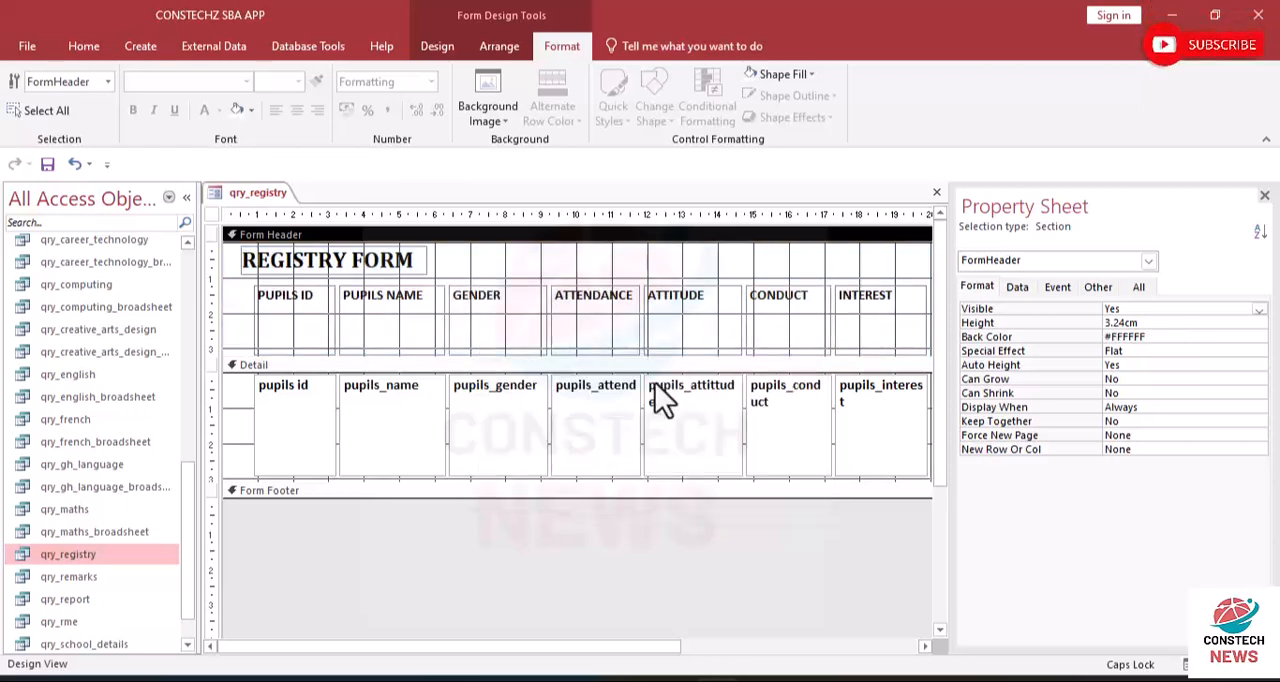
click(427, 426)
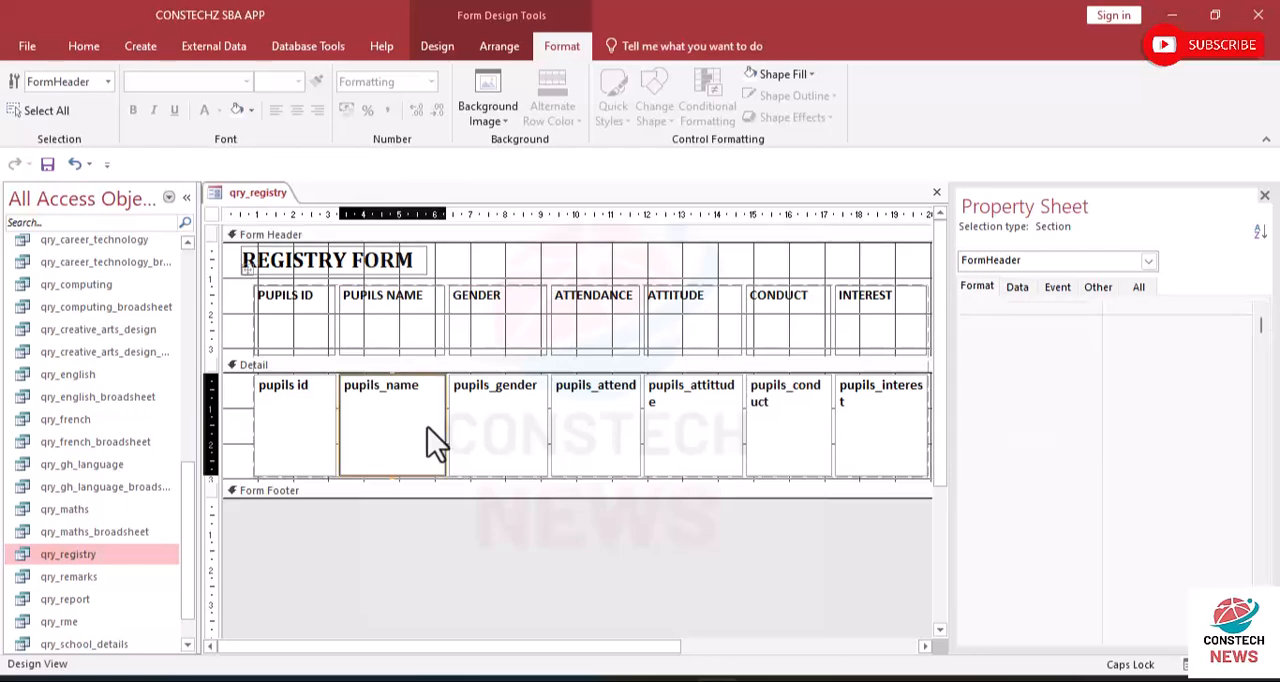
click(494, 265)
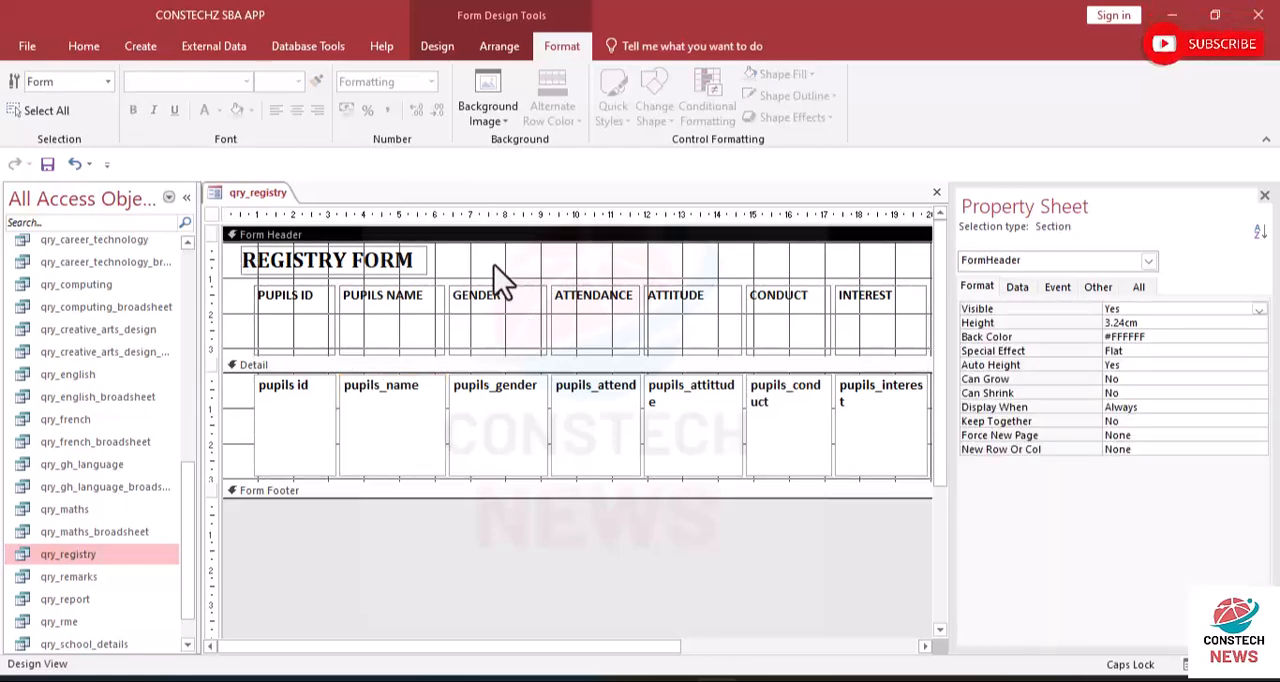
- Check the header background and the pupil records' row spacing in Form View, and return to Design View
click(74, 51)
click(36, 117)
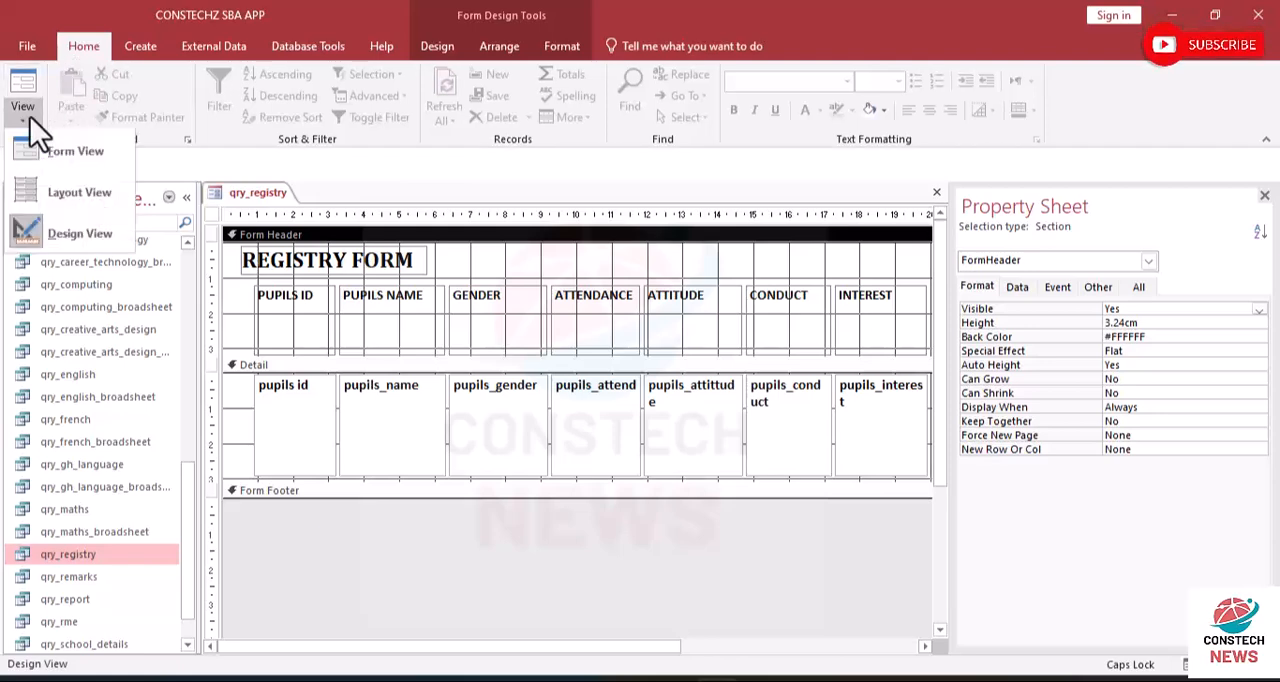
click(63, 164)
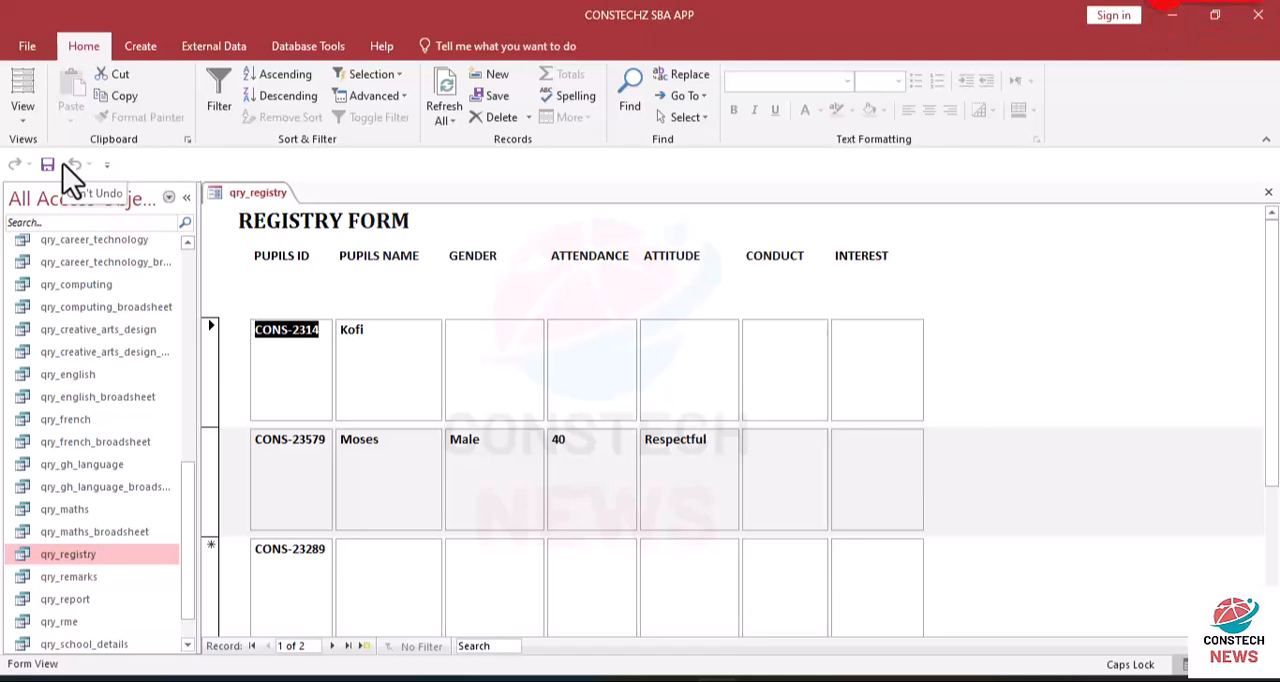
click(24, 120)
click(45, 235)
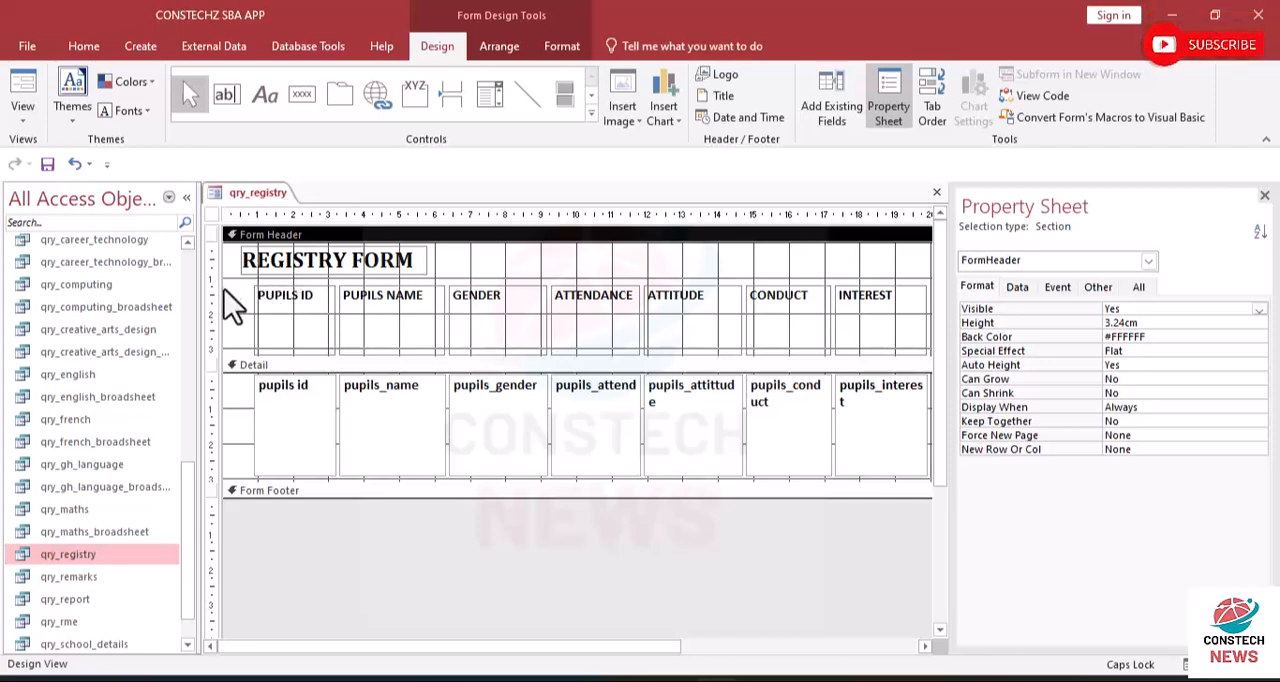
- Move the column labels down to about 3.1 cm from the header's top and shorten them to about 0.9 cm high
drag(229, 318, 917, 324)
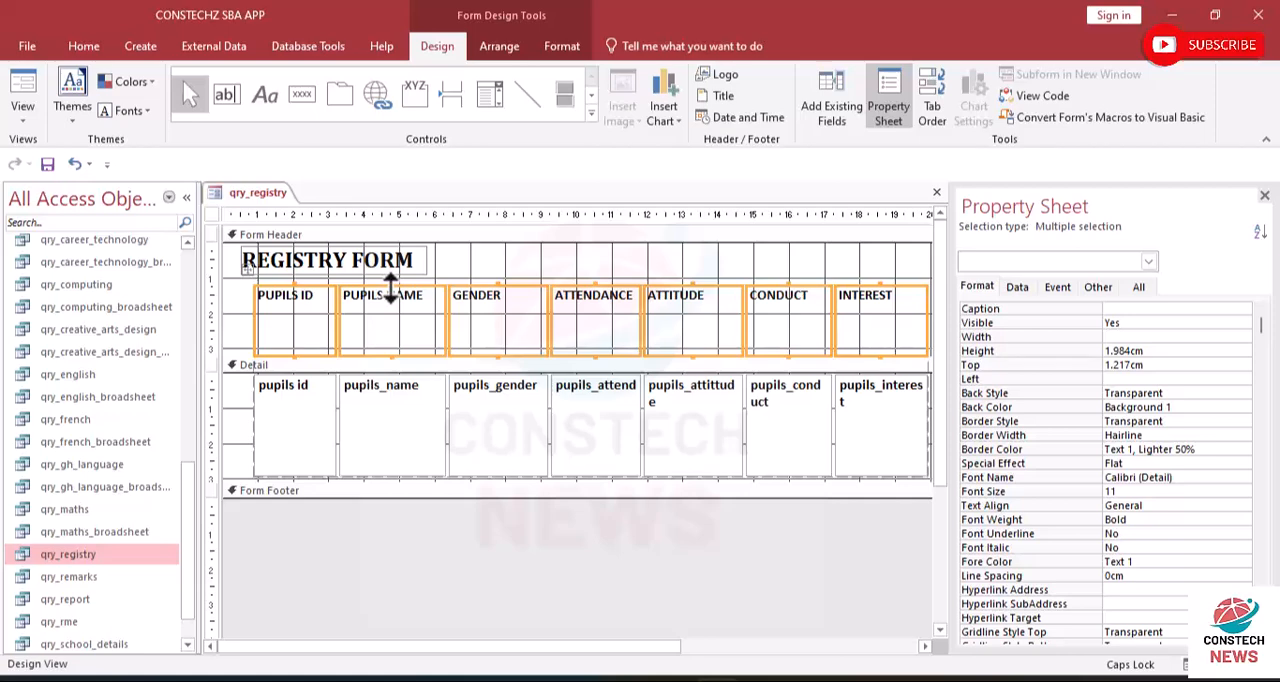
drag(390, 290, 392, 345)
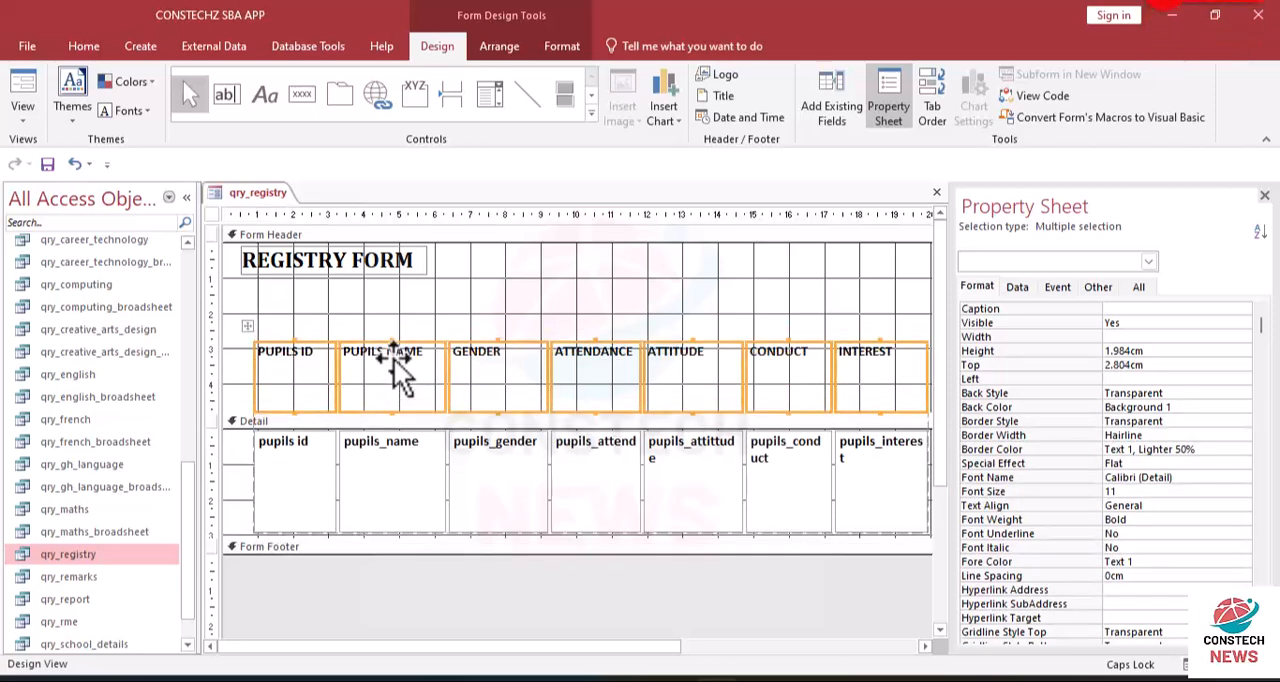
drag(394, 369, 394, 380)
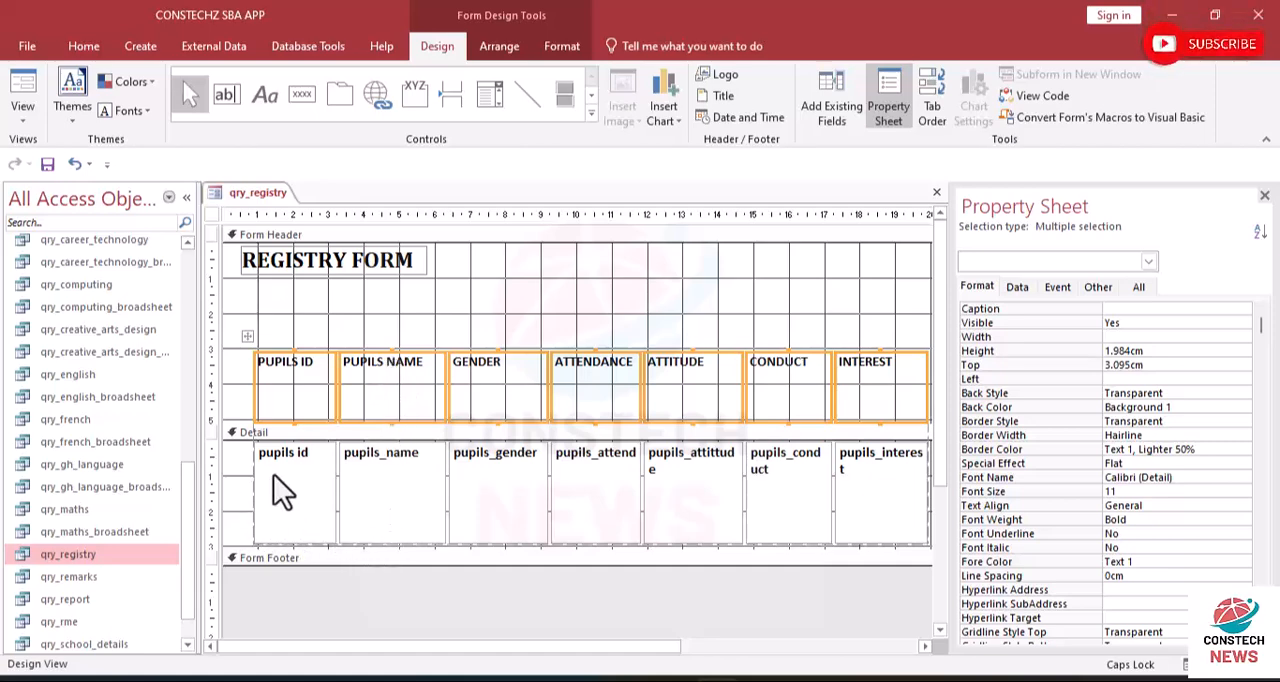
click(391, 408)
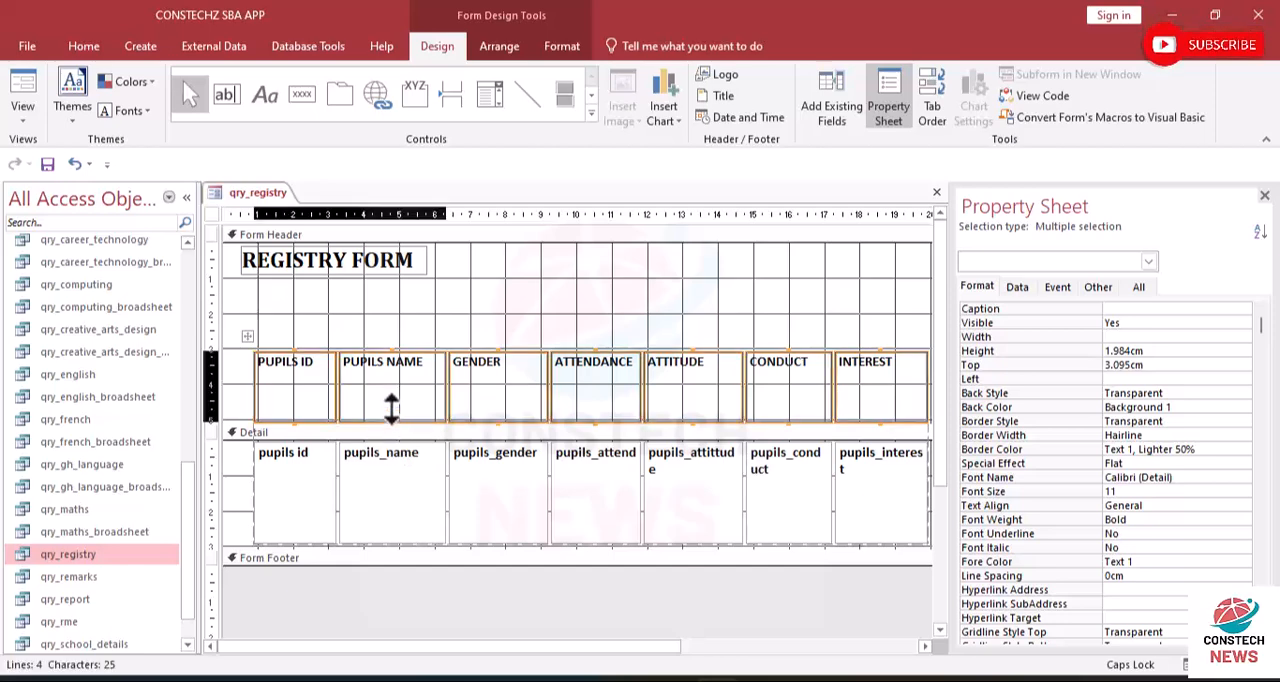
drag(391, 383, 391, 383)
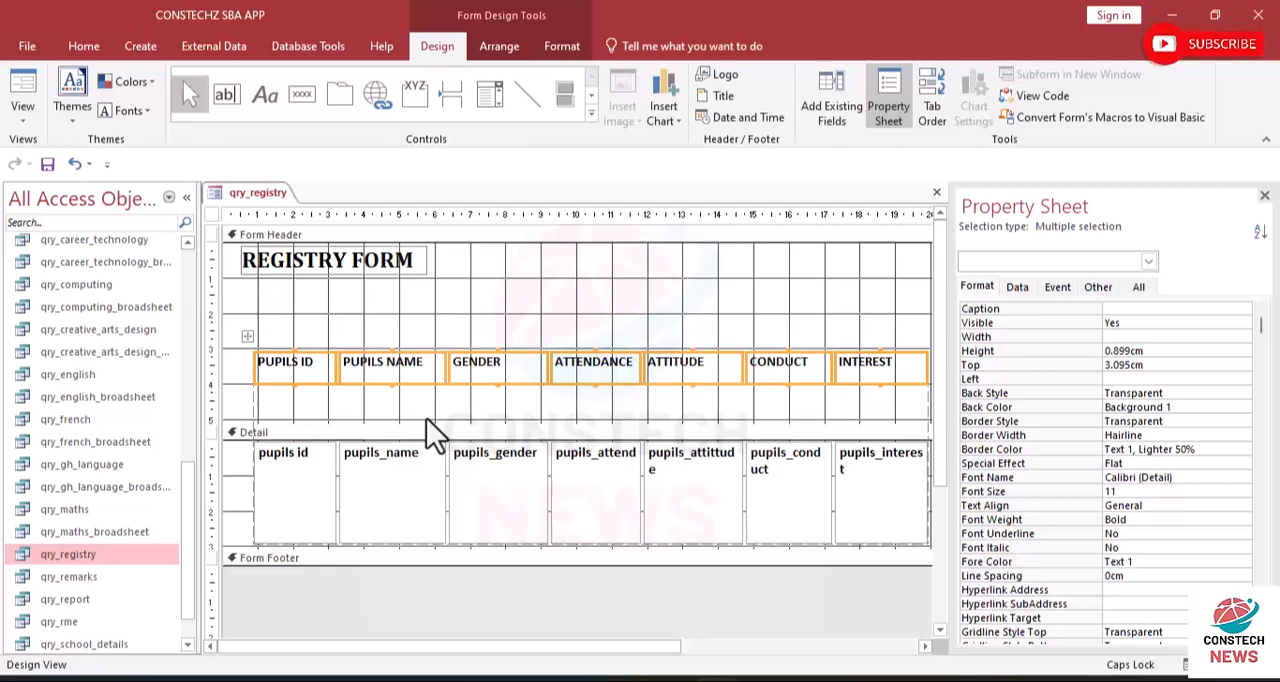
click(413, 410)
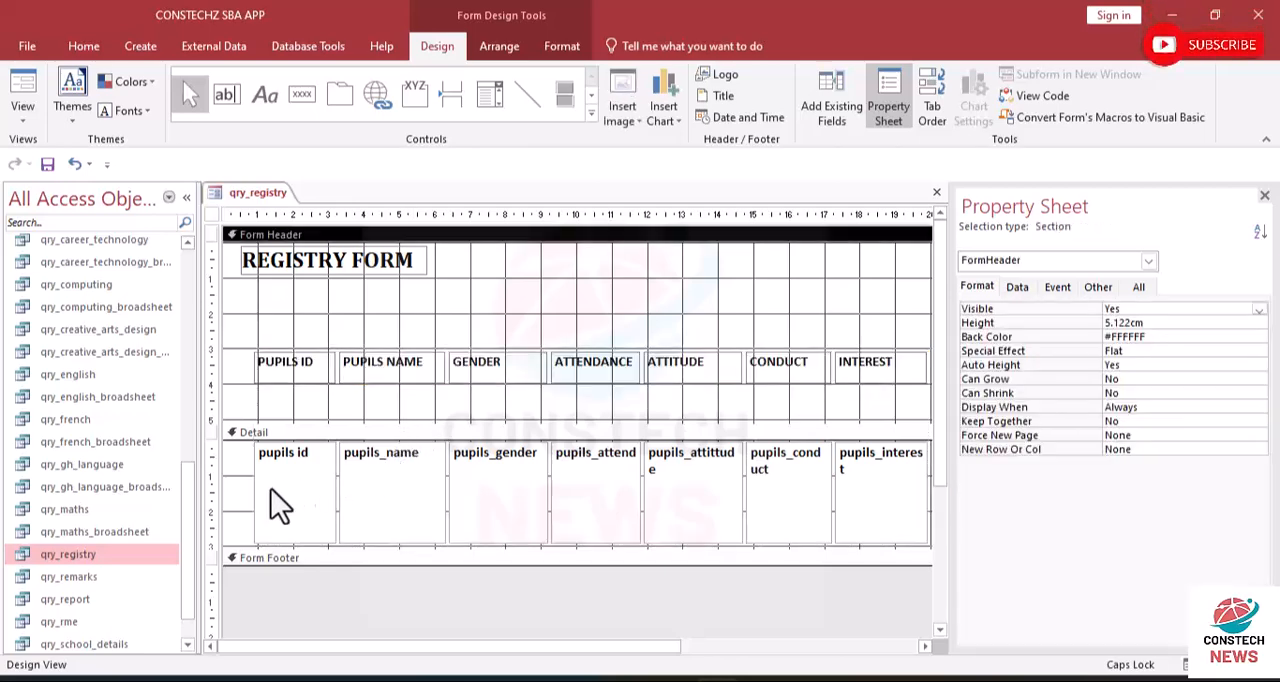
- Try to shorten the row of Detail fields to about 2 cm high, and undo the change
drag(242, 490, 897, 488)
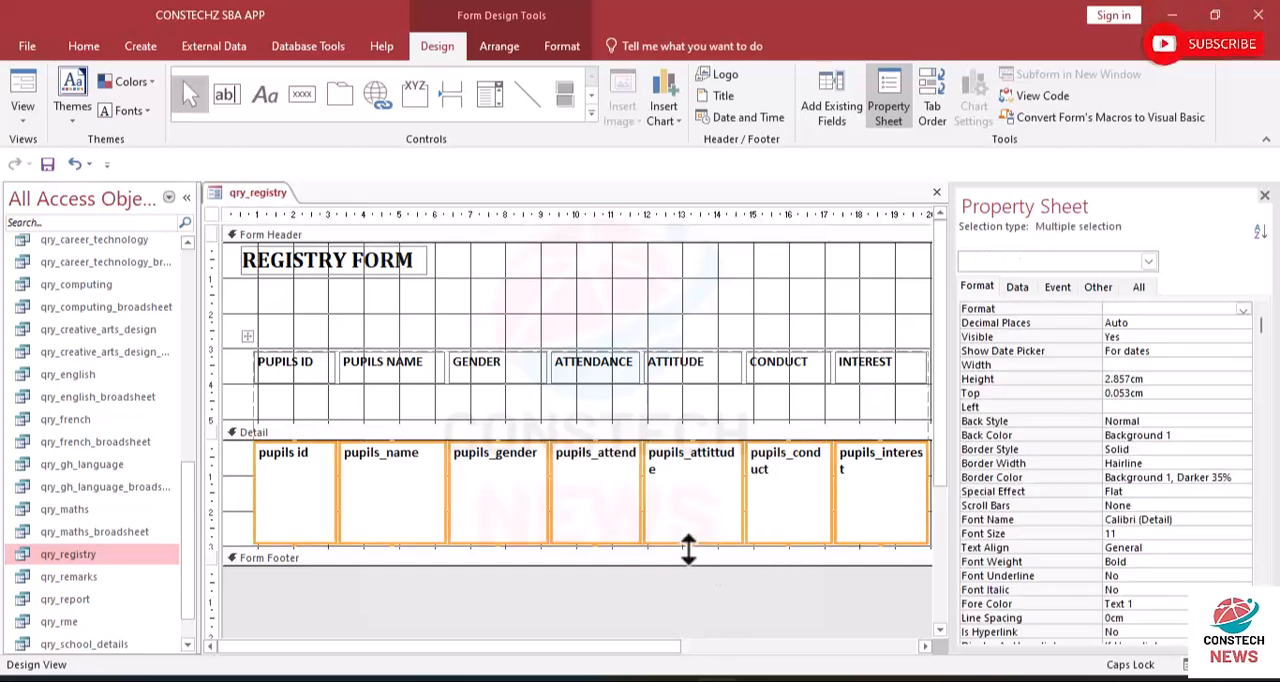
drag(688, 548, 688, 517)
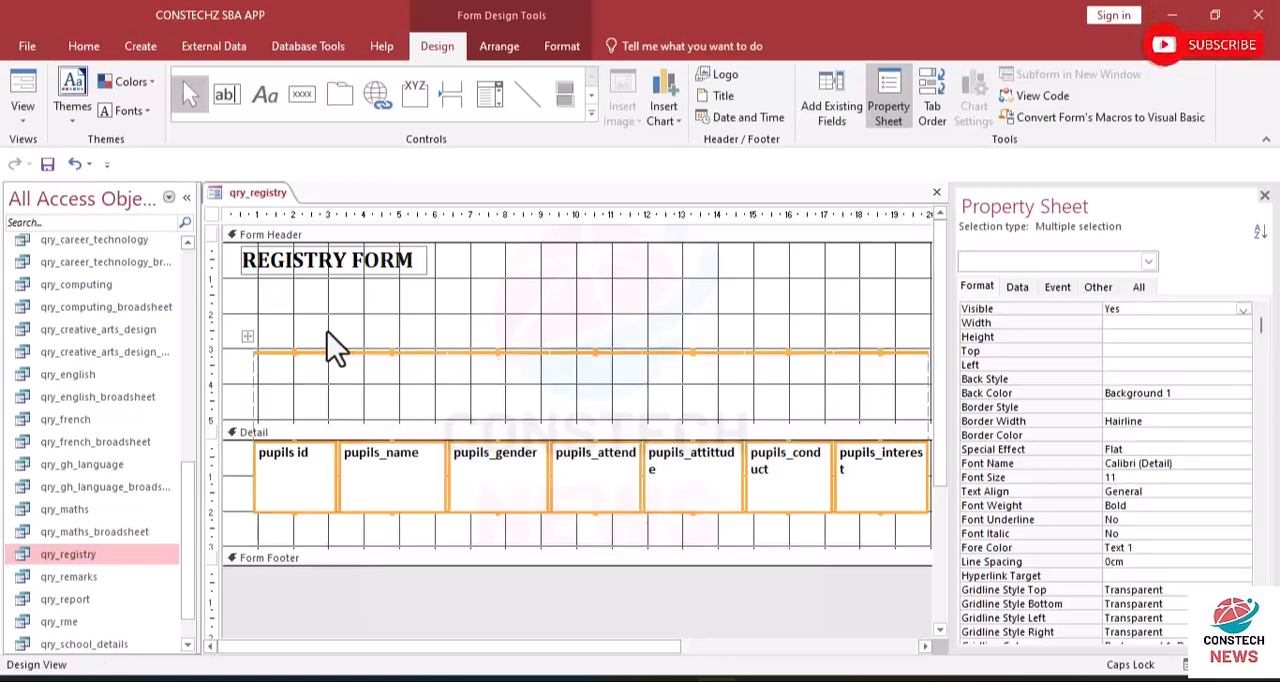
click(72, 164)
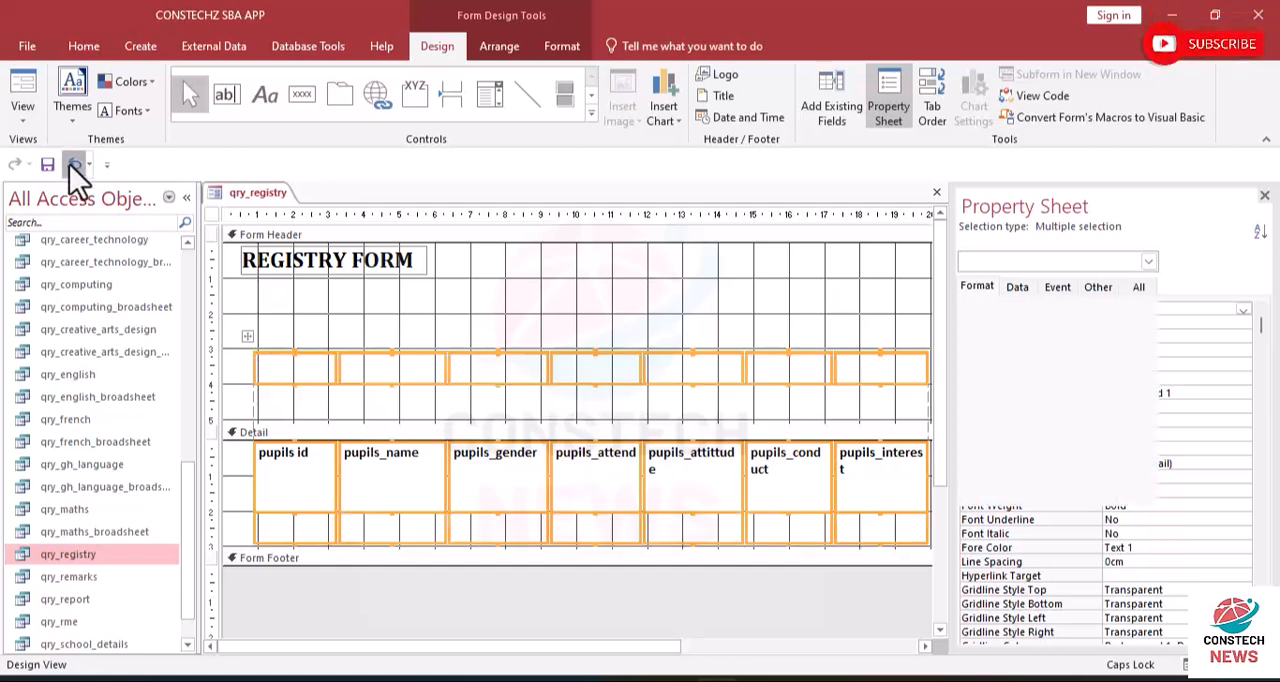
click(372, 420)
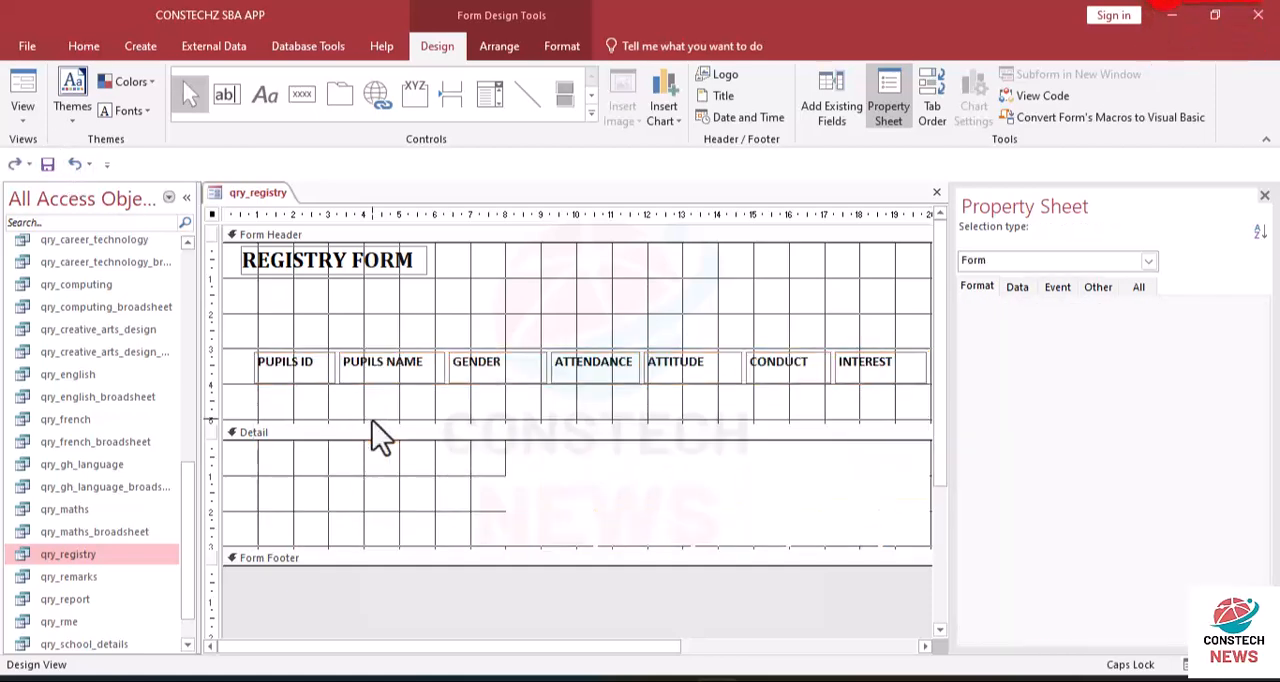
- Try again to shorten the row of Detail fields, and undo the accidental move and the preceding layout changes
drag(244, 474, 876, 480)
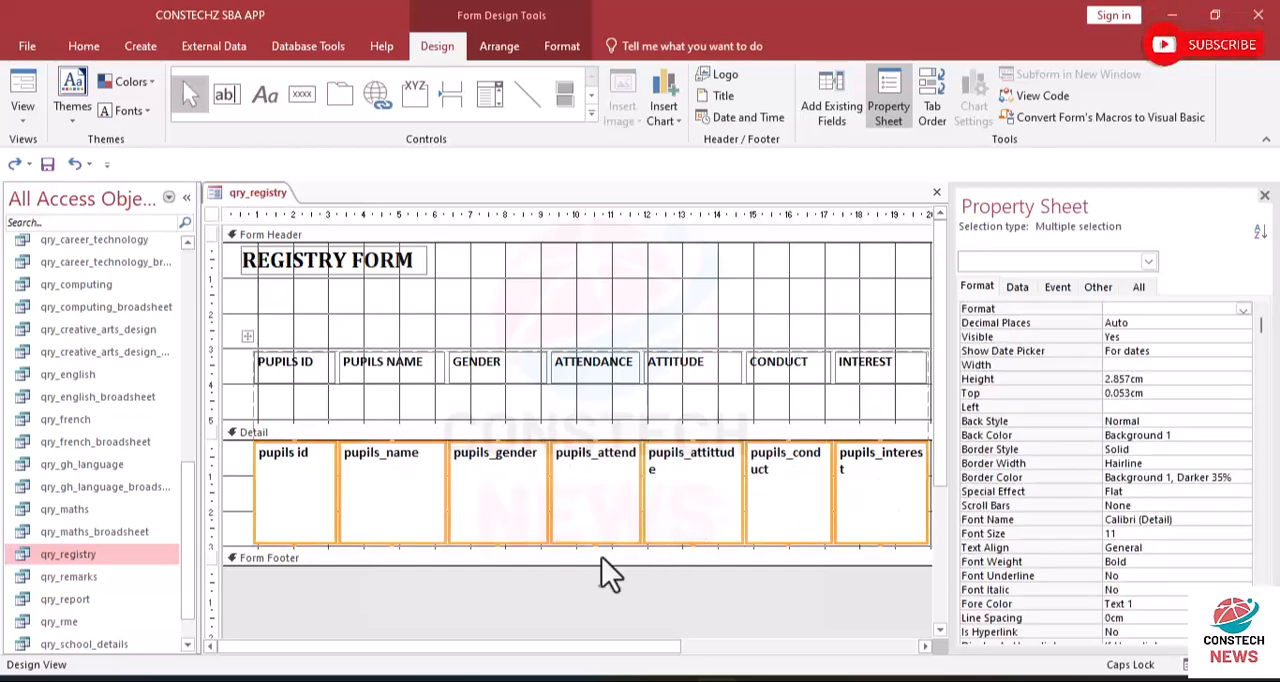
drag(594, 545, 594, 499)
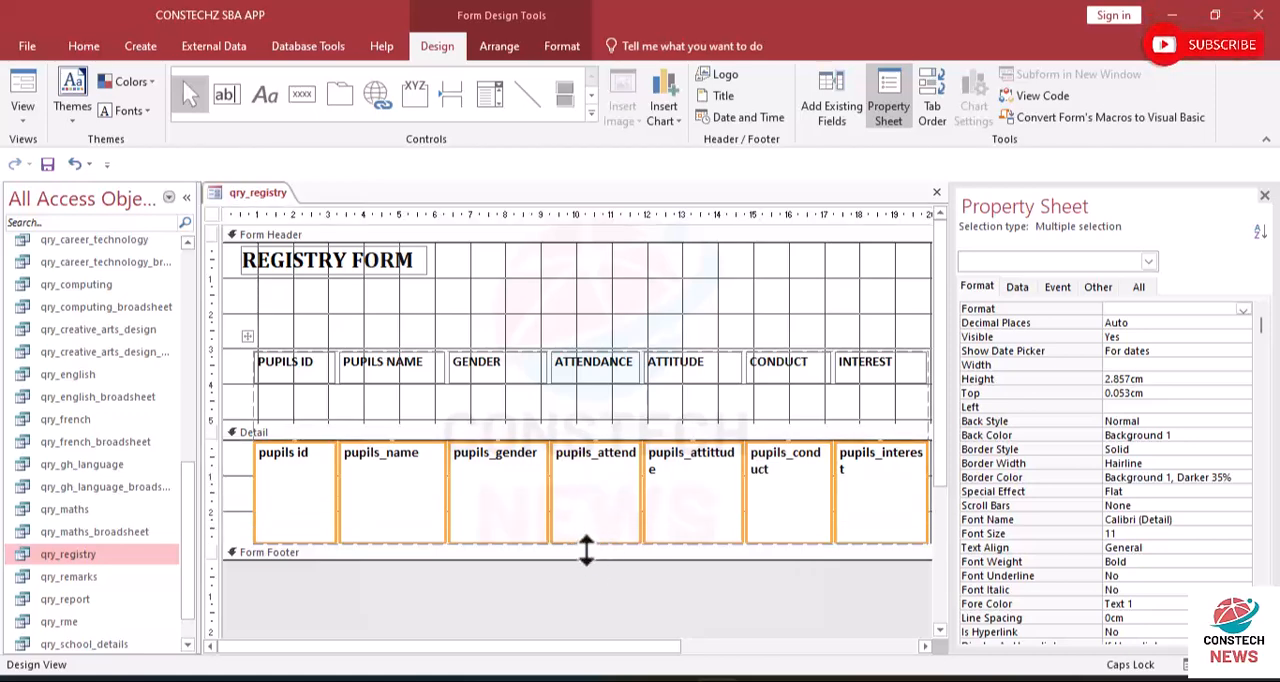
drag(586, 544, 583, 485)
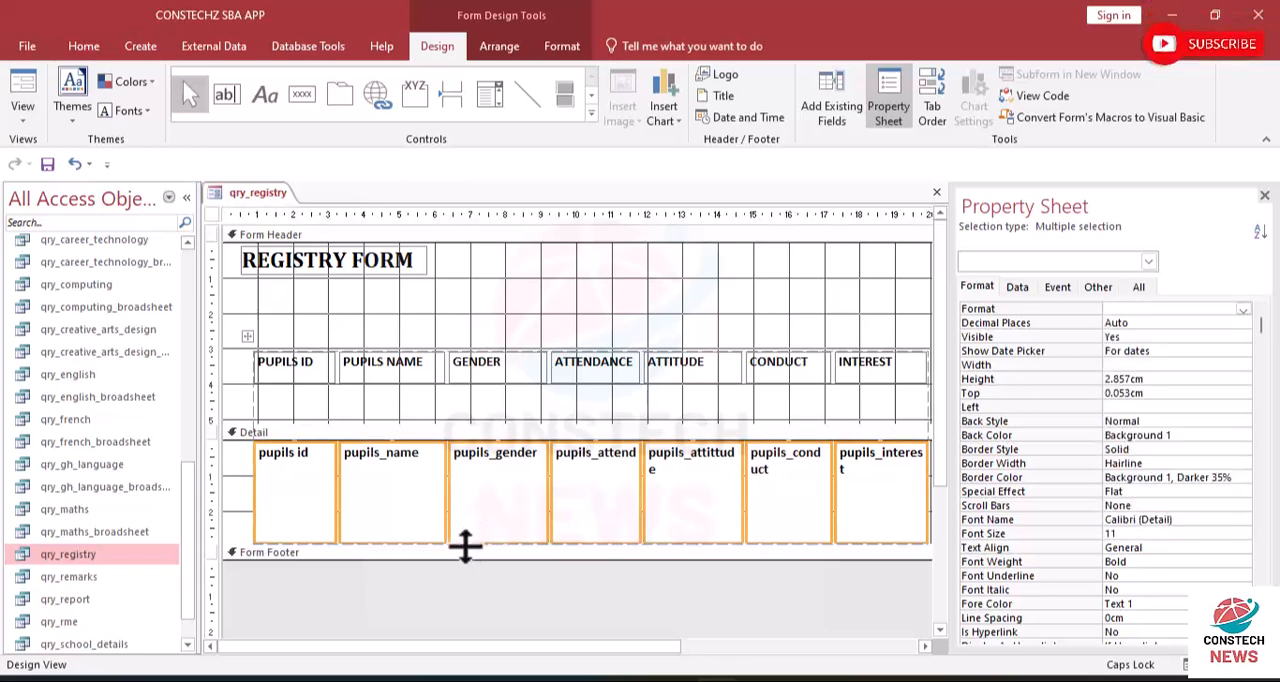
drag(468, 462, 467, 430)
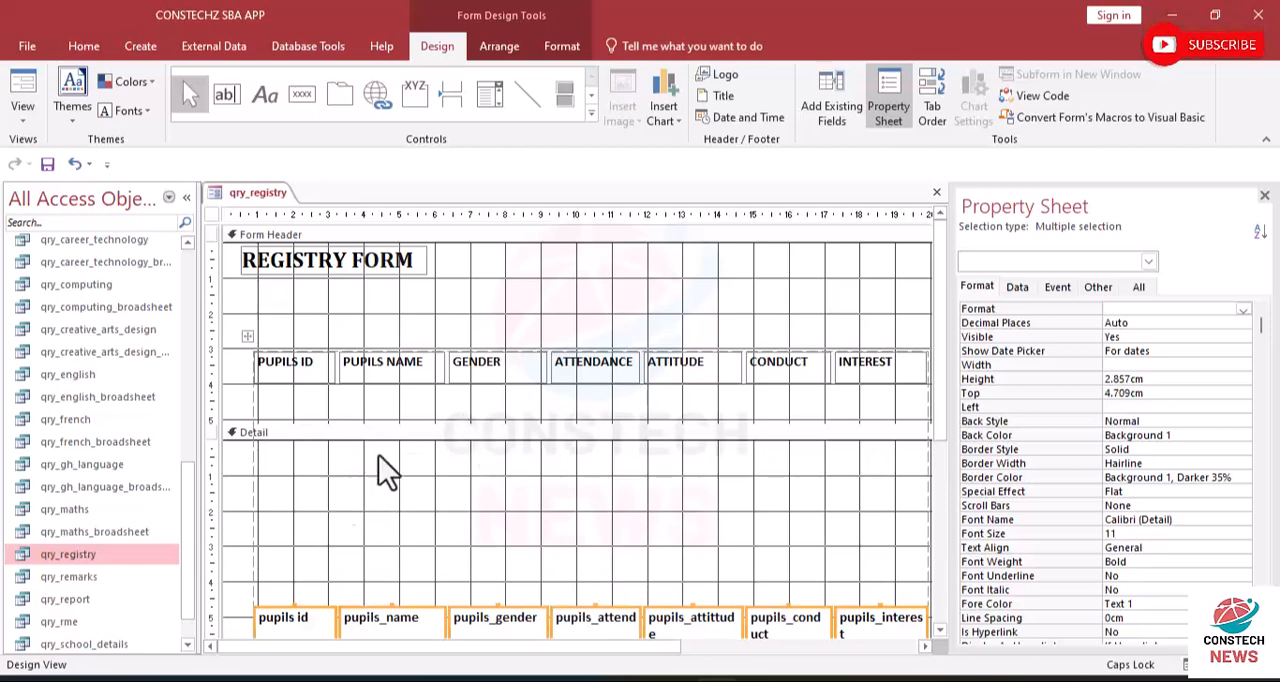
click(76, 165)
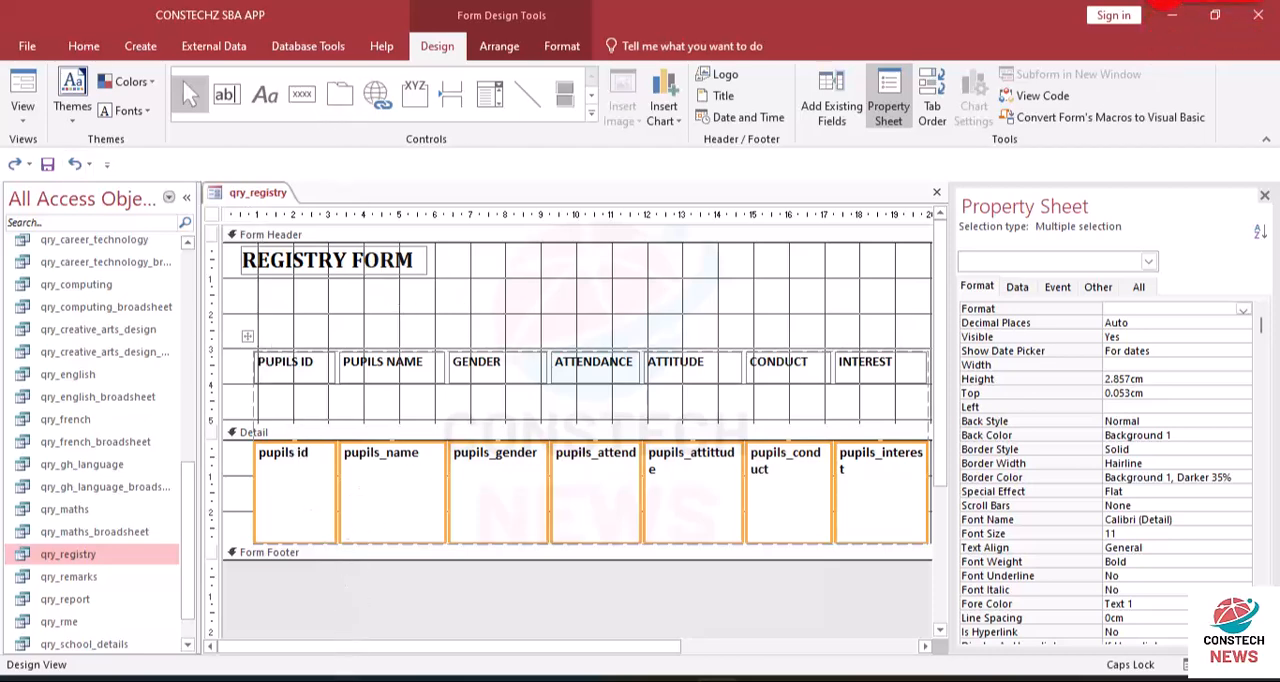
key(ctrl+z)
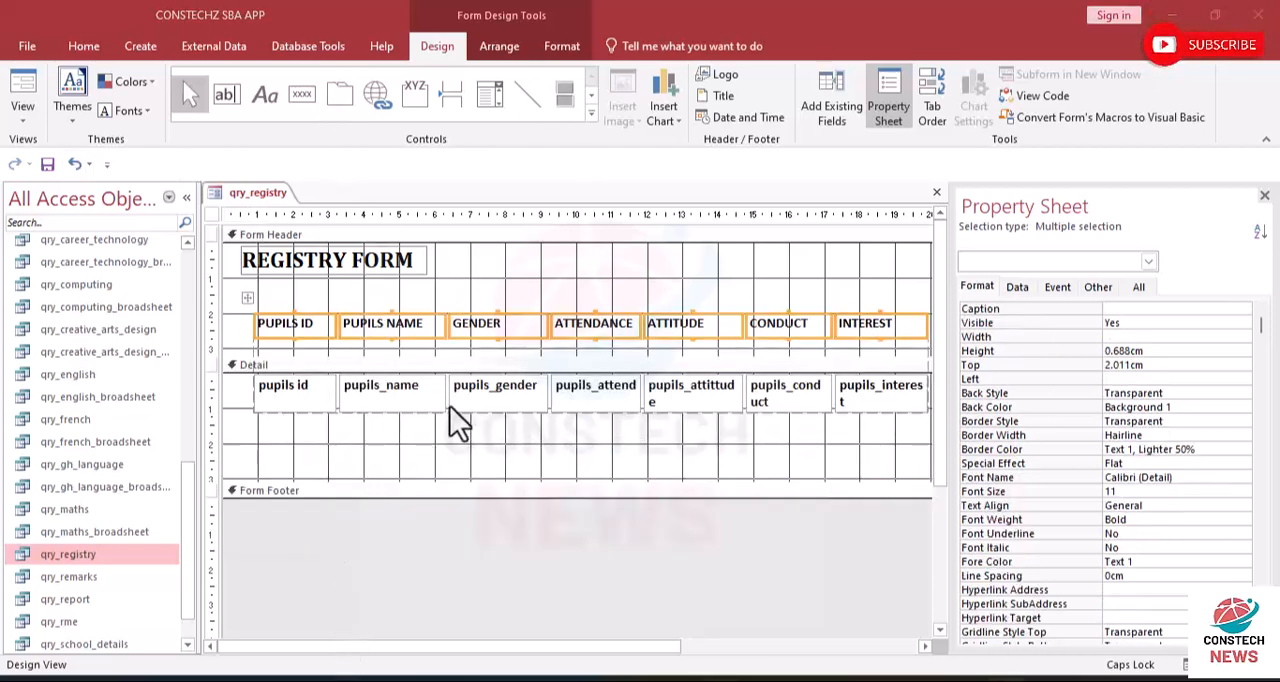
- Shorten all the fields in the Detail section to about 0.95 cm high
click(266, 435)
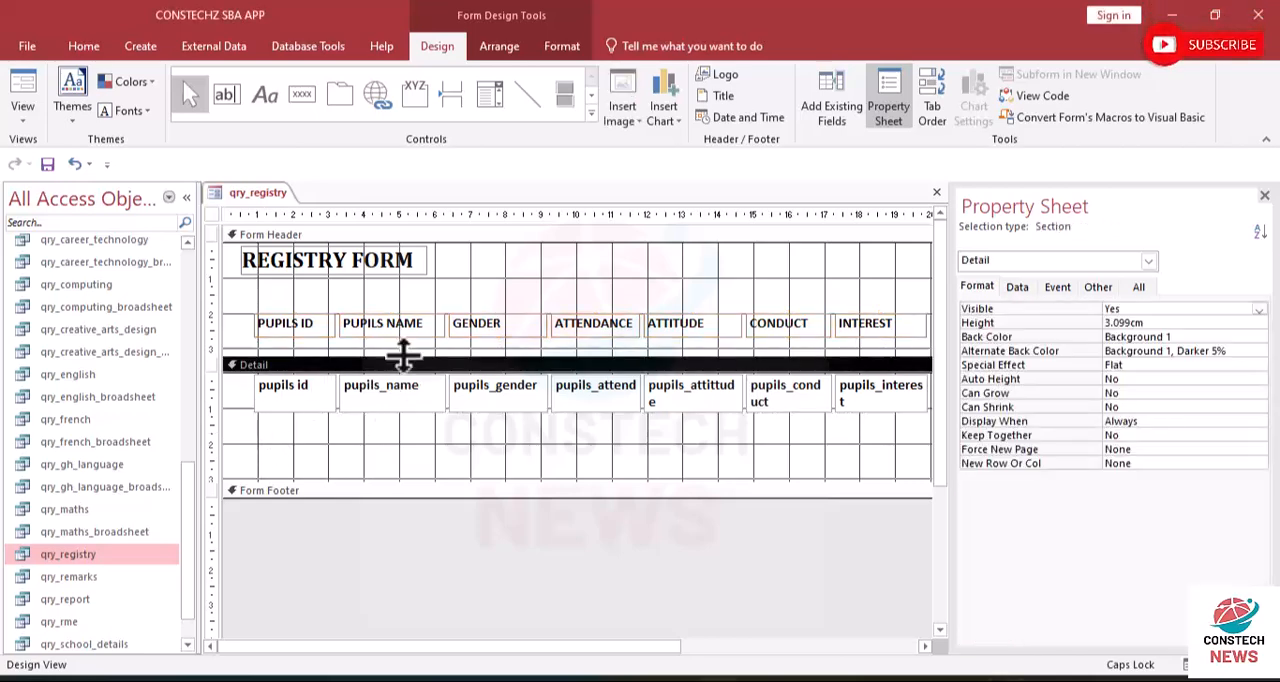
drag(243, 392, 845, 408)
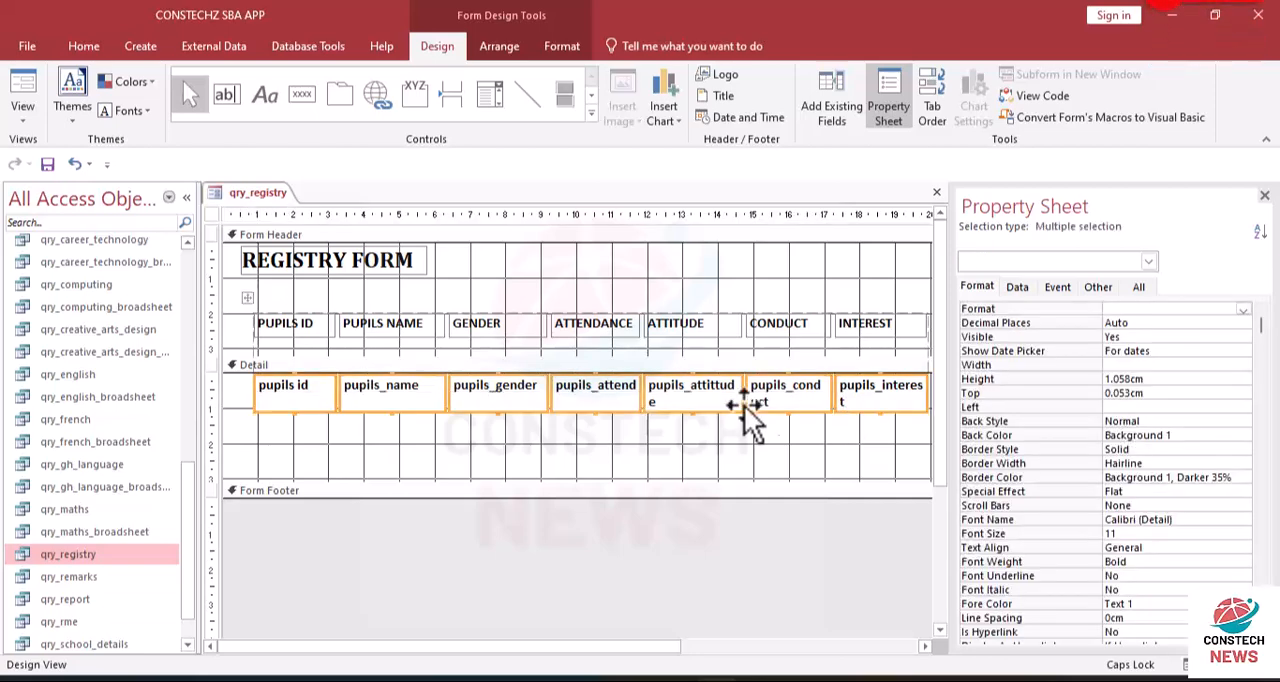
drag(592, 410, 592, 405)
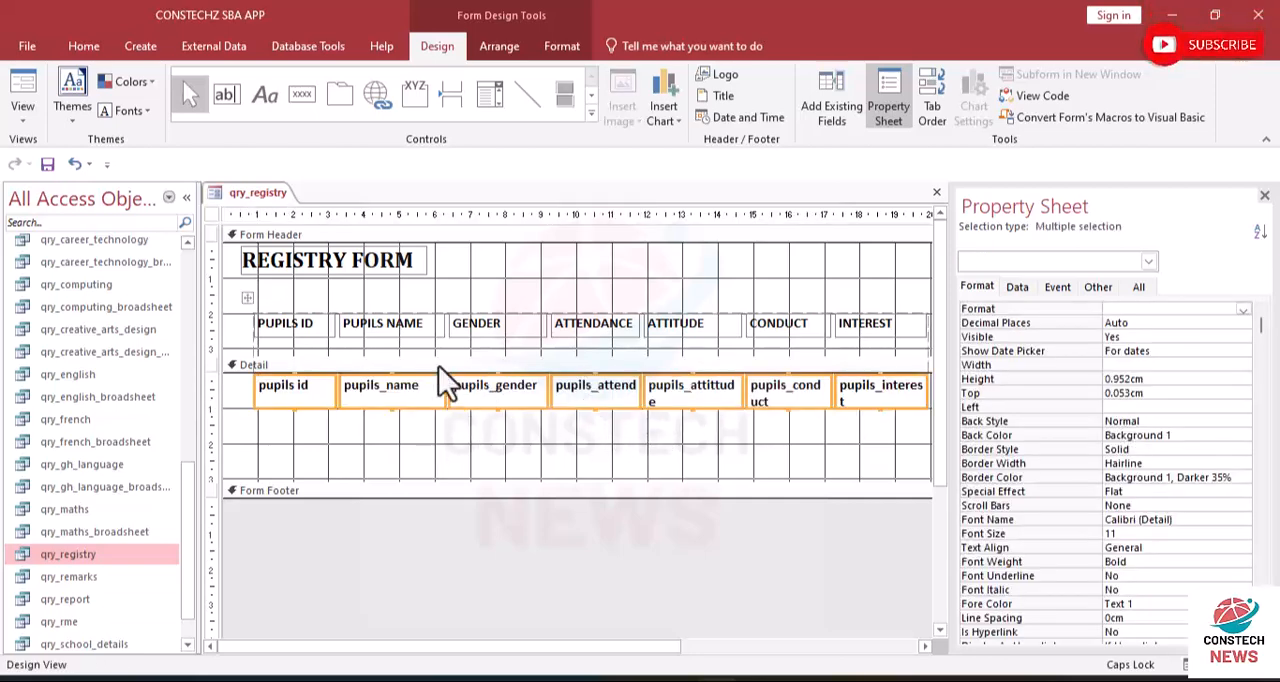
- Place all column labels about 2.8 cm below the header's top, just above the Detail section, with a height of about 0.48 cm
click(294, 300)
drag(241, 319, 823, 327)
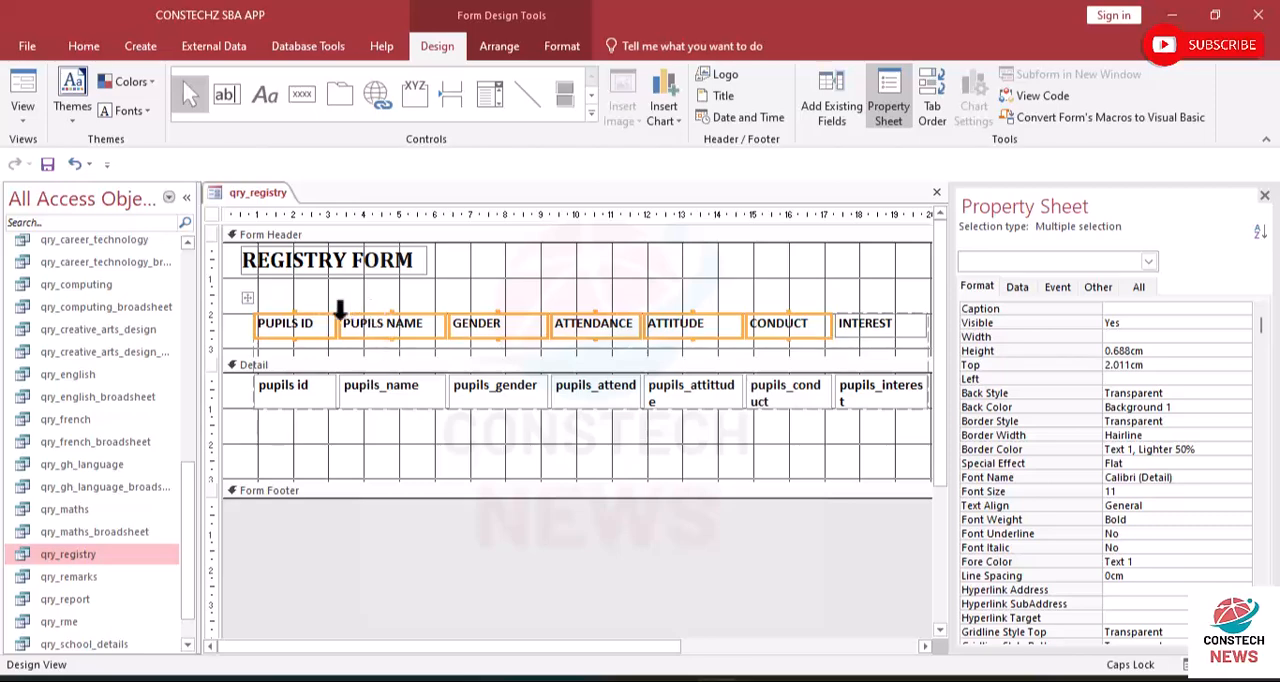
click(306, 311)
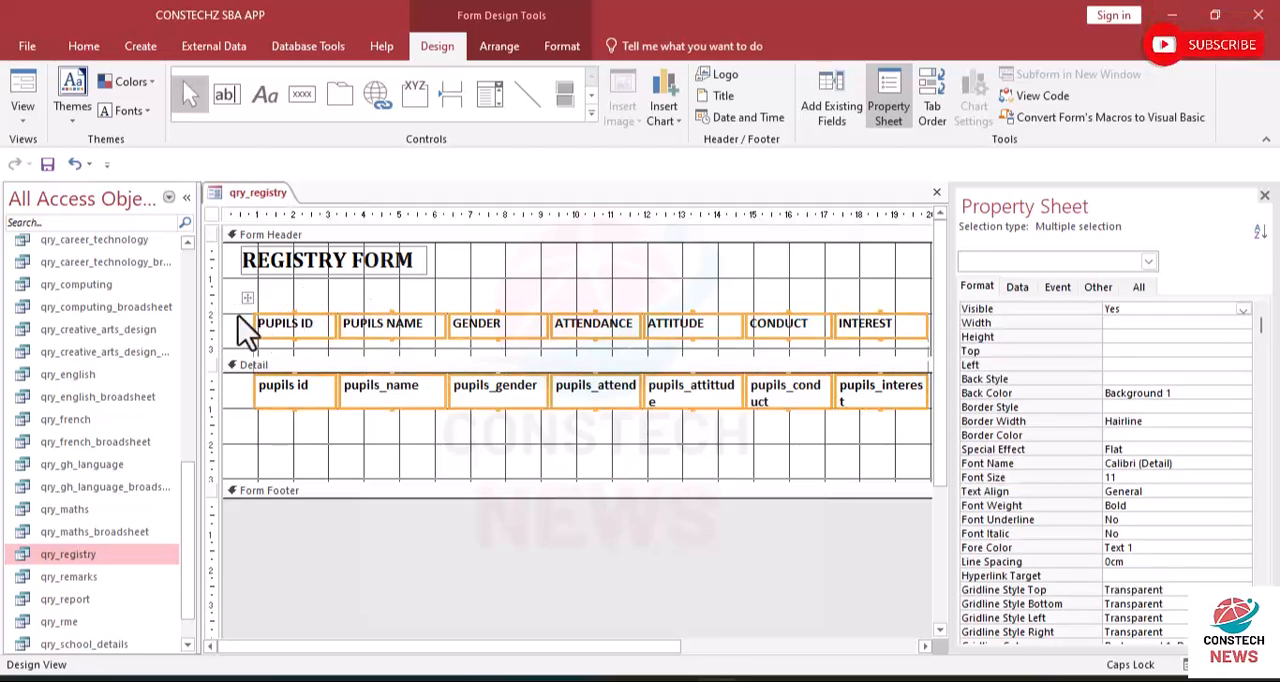
click(241, 322)
drag(241, 322, 868, 336)
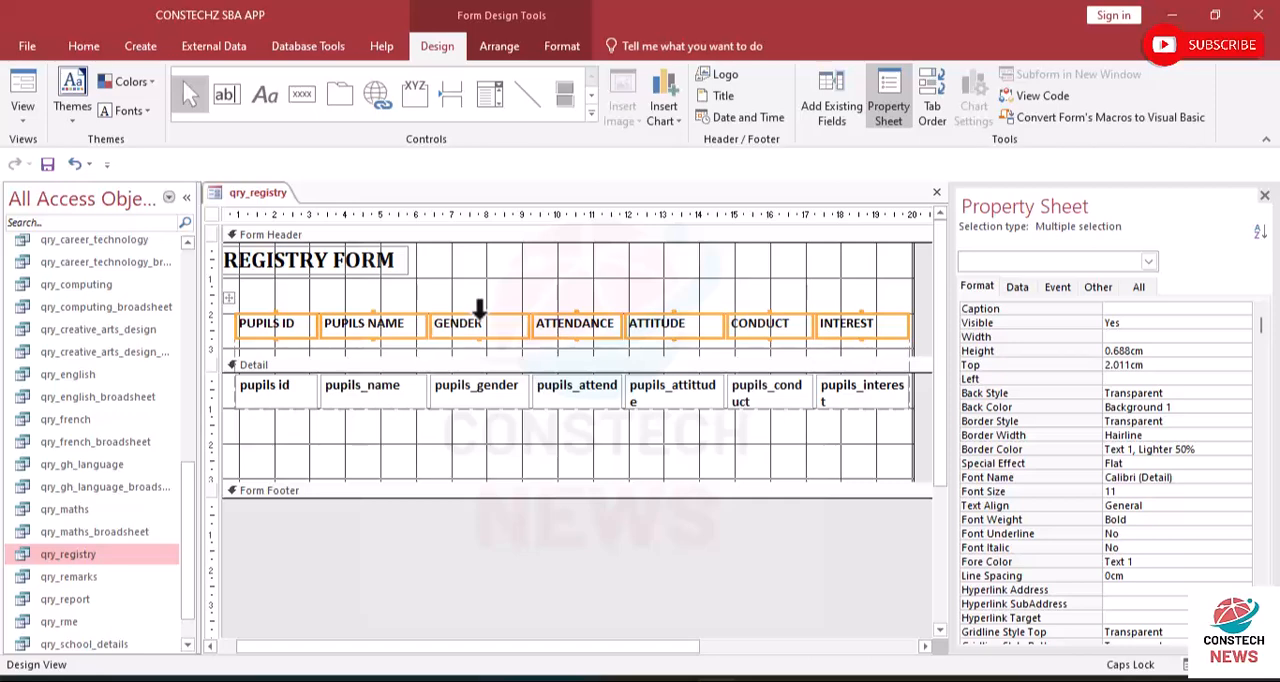
drag(479, 314, 481, 365)
drag(481, 318, 481, 340)
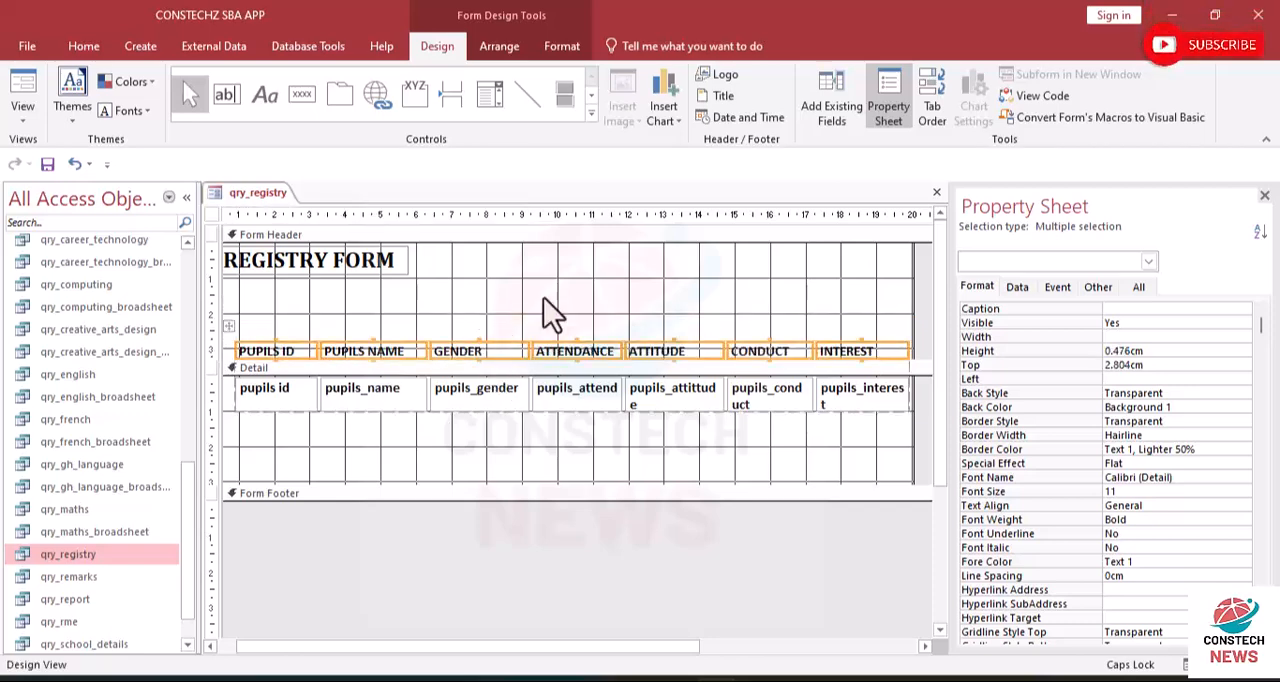
- Shorten the Detail section to about 1.1 cm high, just below the row of fields
click(436, 448)
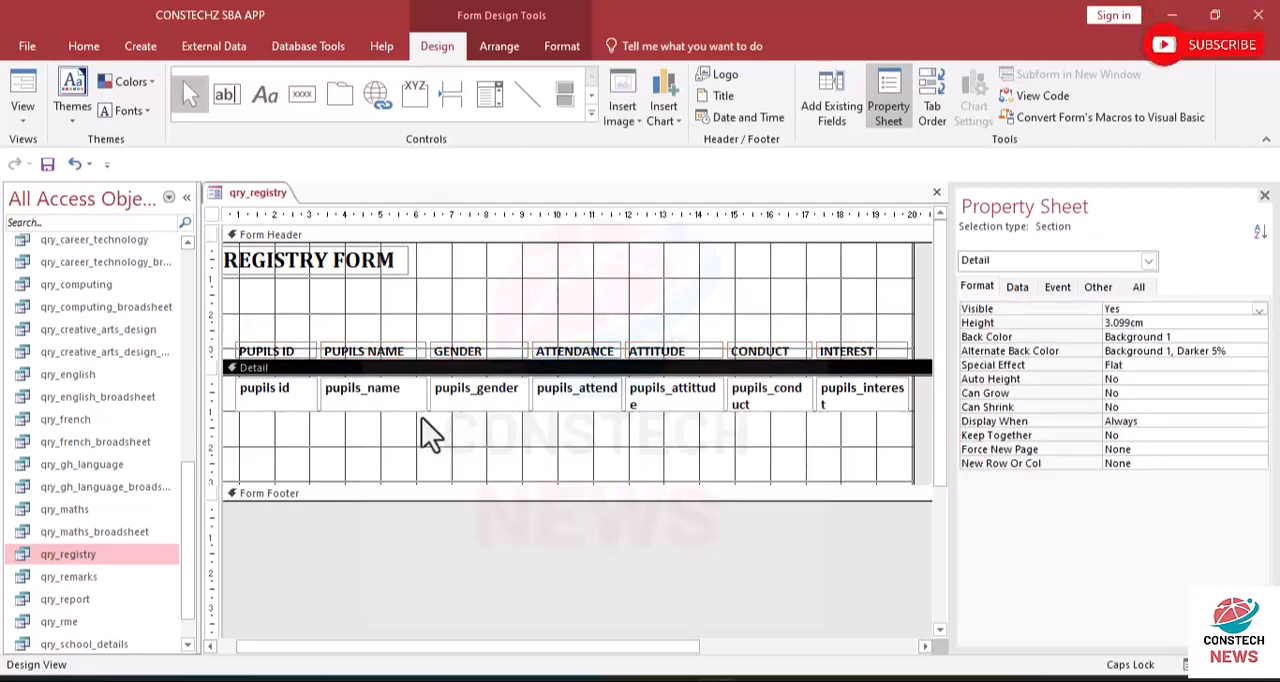
click(412, 441)
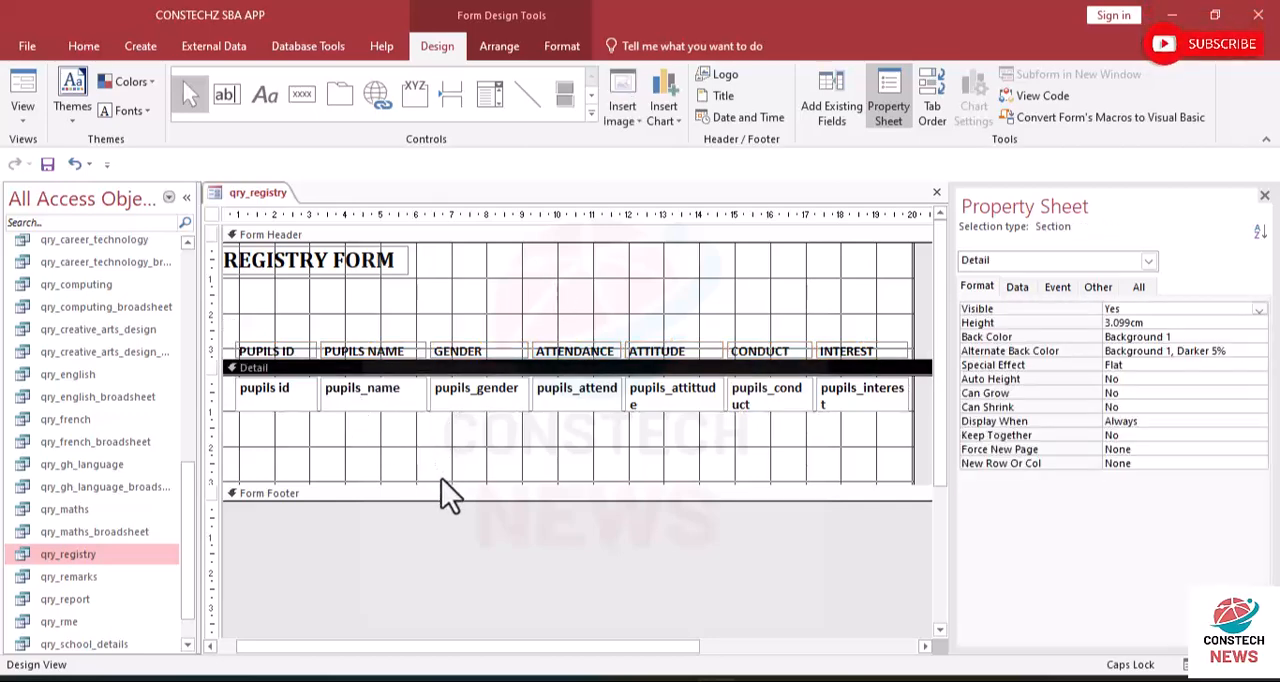
drag(440, 481, 450, 411)
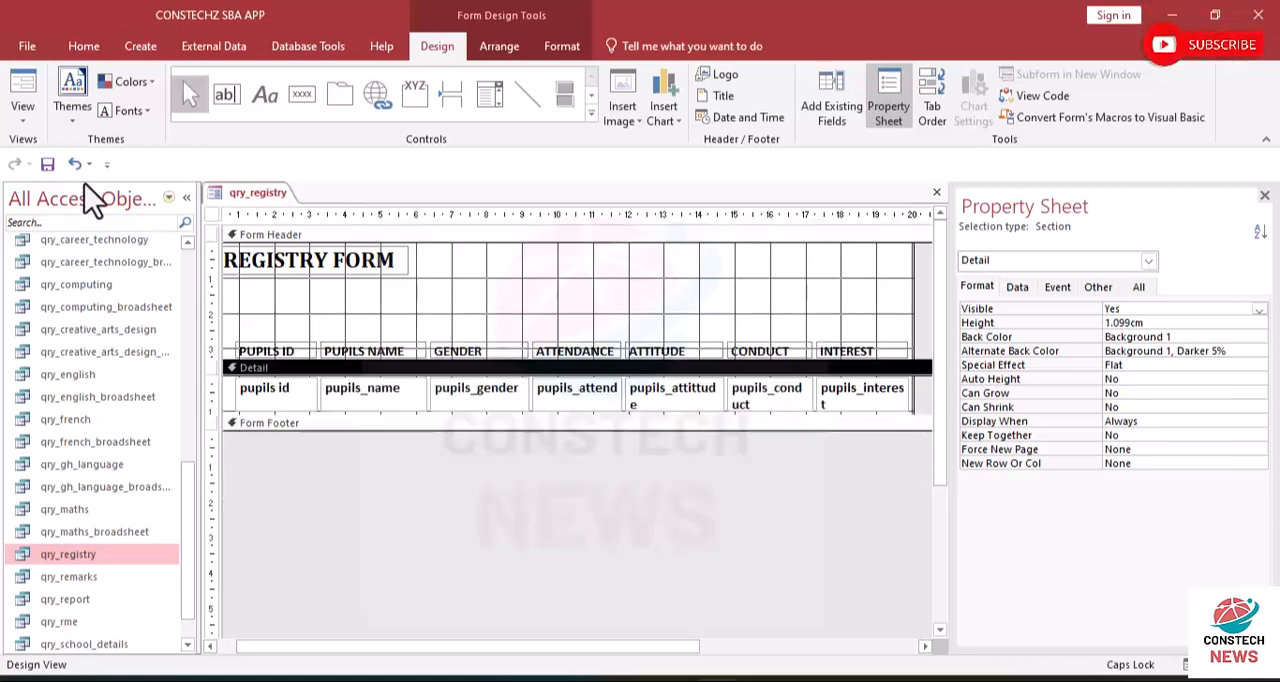
- Check the tightened record rows in Form View and return to Design View
click(30, 118)
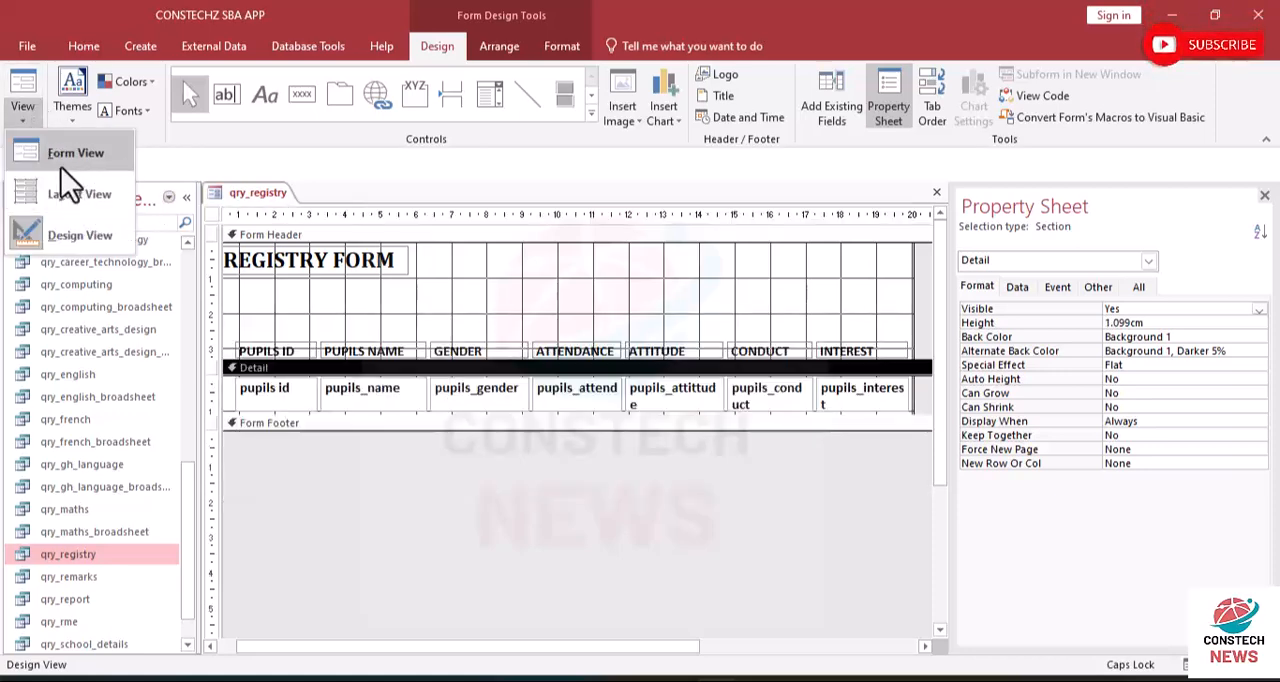
click(57, 157)
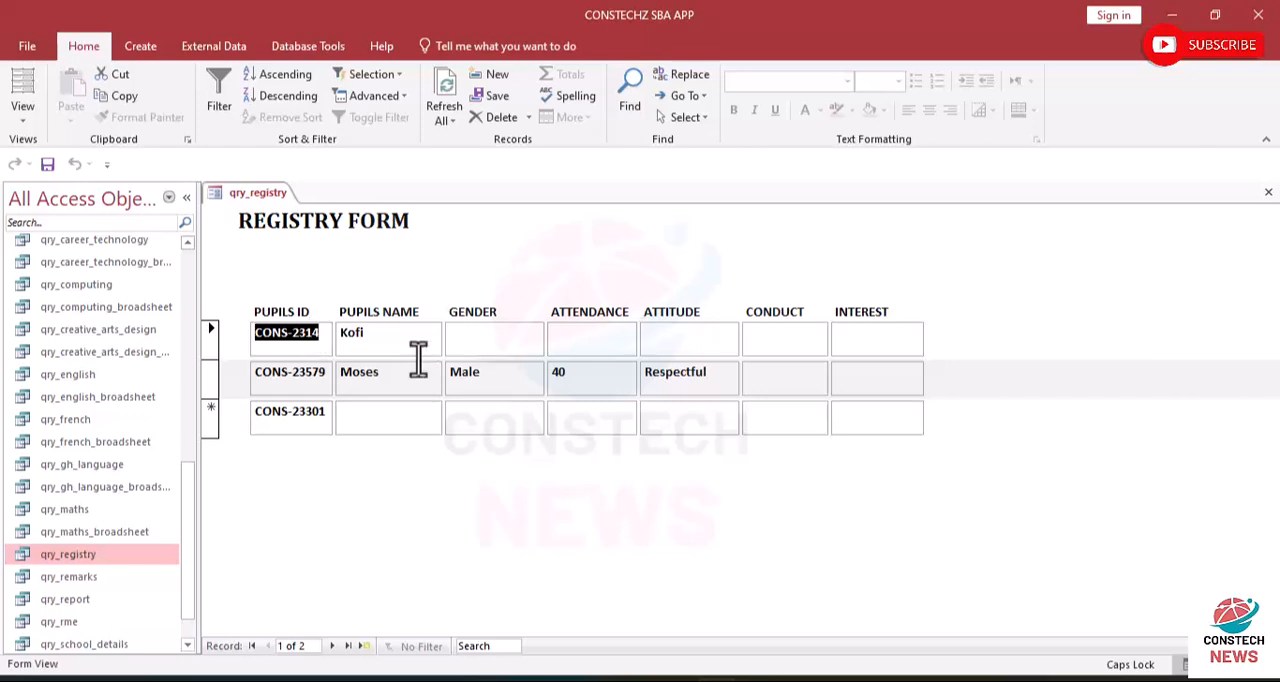
click(20, 118)
click(70, 230)
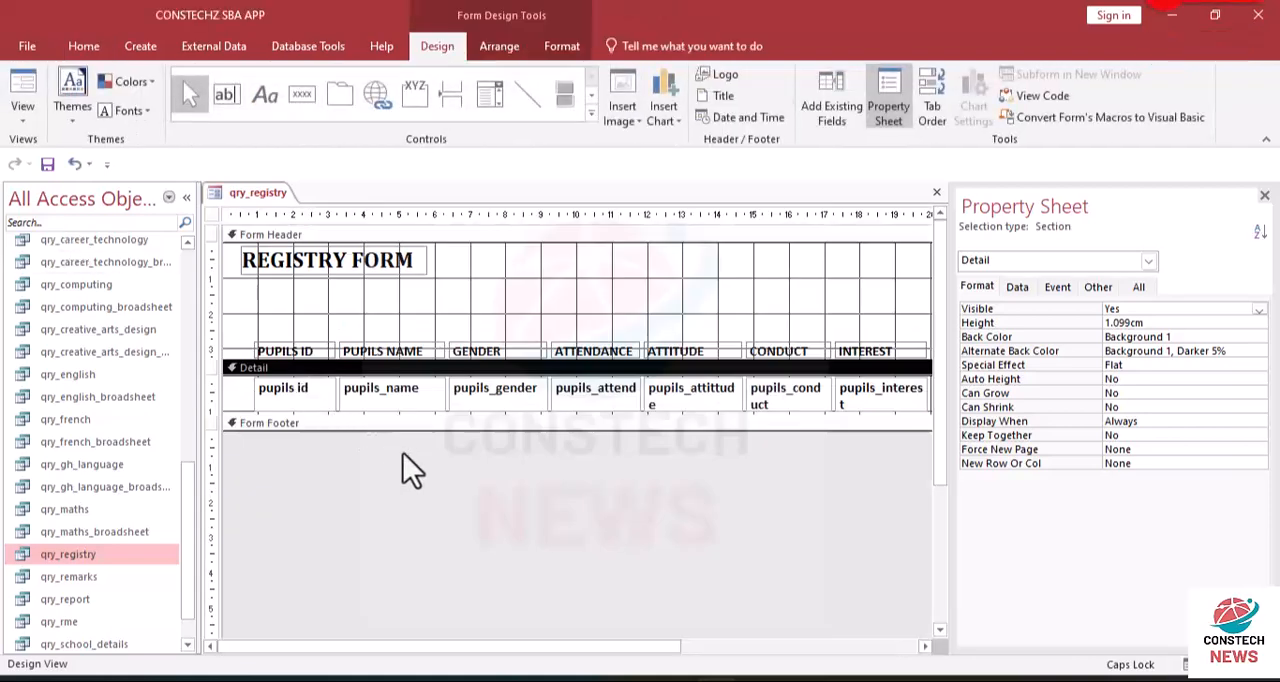
- Trim the remaining space under the fields in the Detail section and display the form in Form View
click(403, 453)
drag(418, 415, 417, 407)
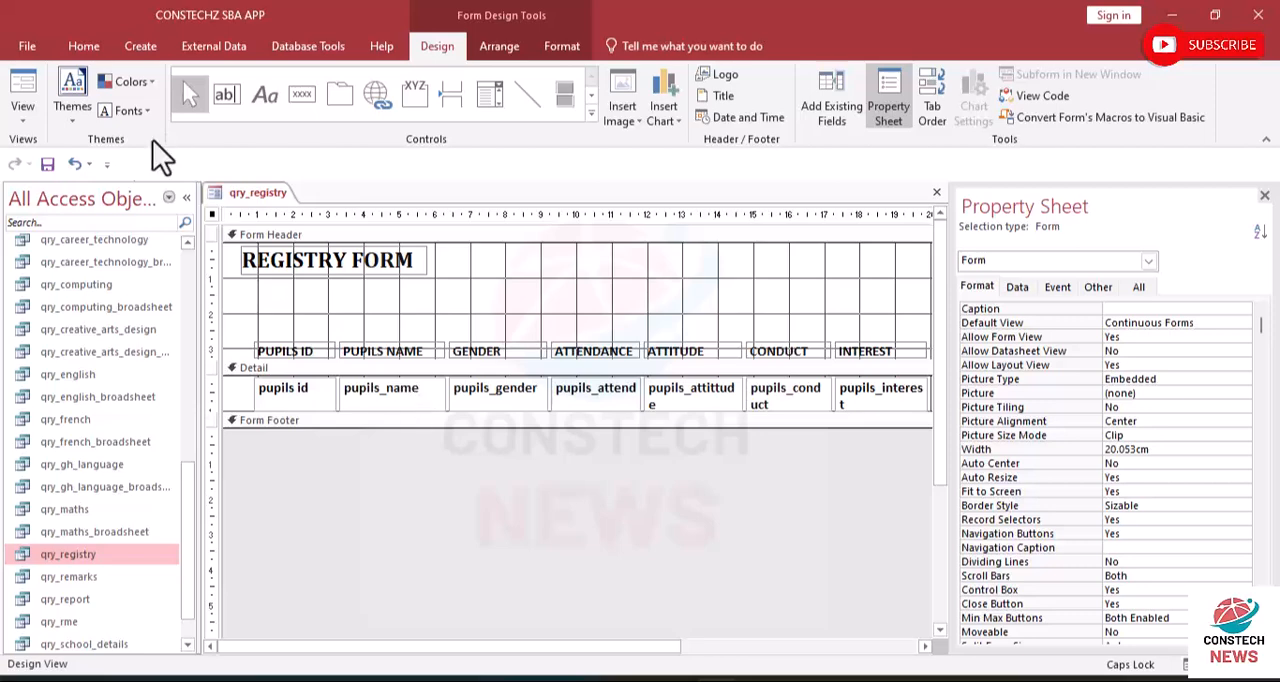
click(27, 128)
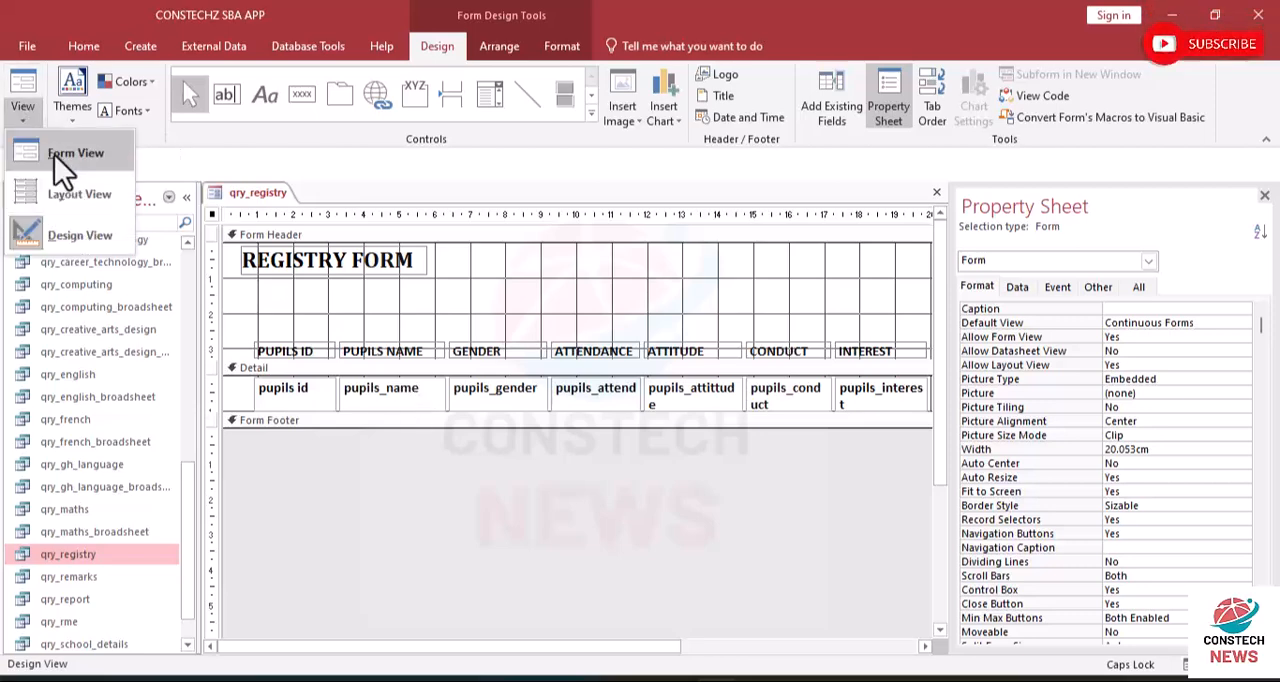
click(54, 150)
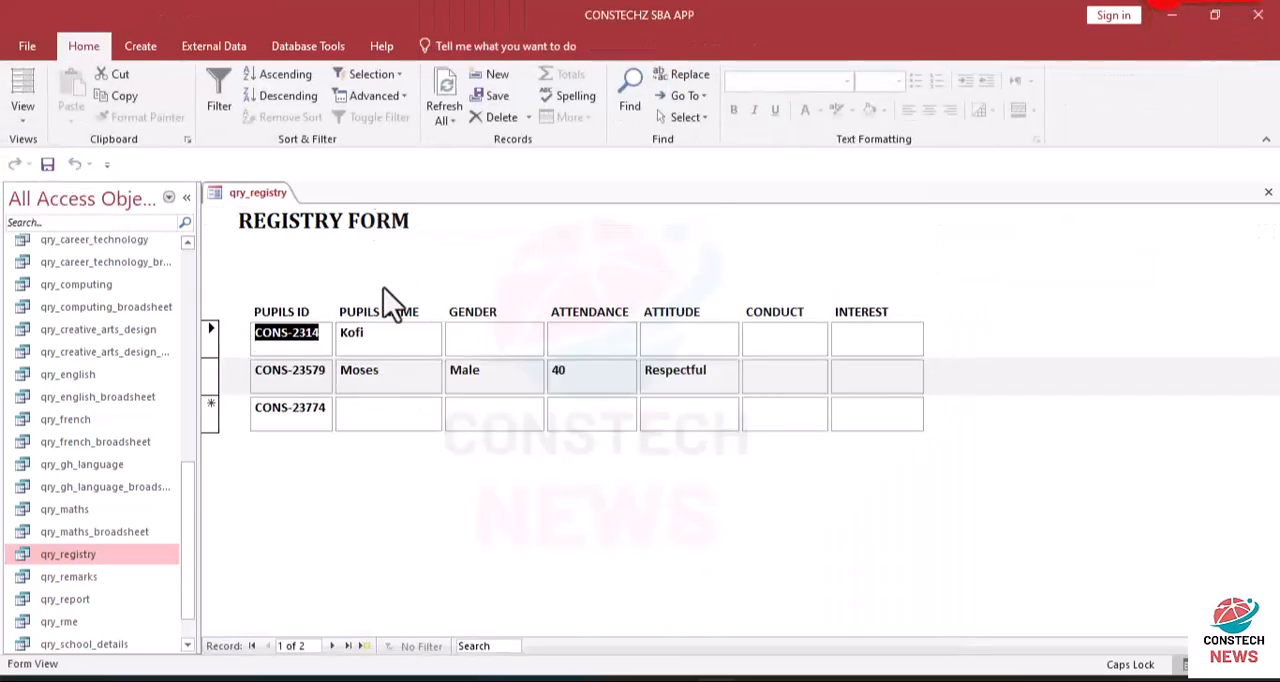
- Reduce the height of all the Detail section's fields to 0.635 cm in Design View
click(30, 120)
click(61, 232)
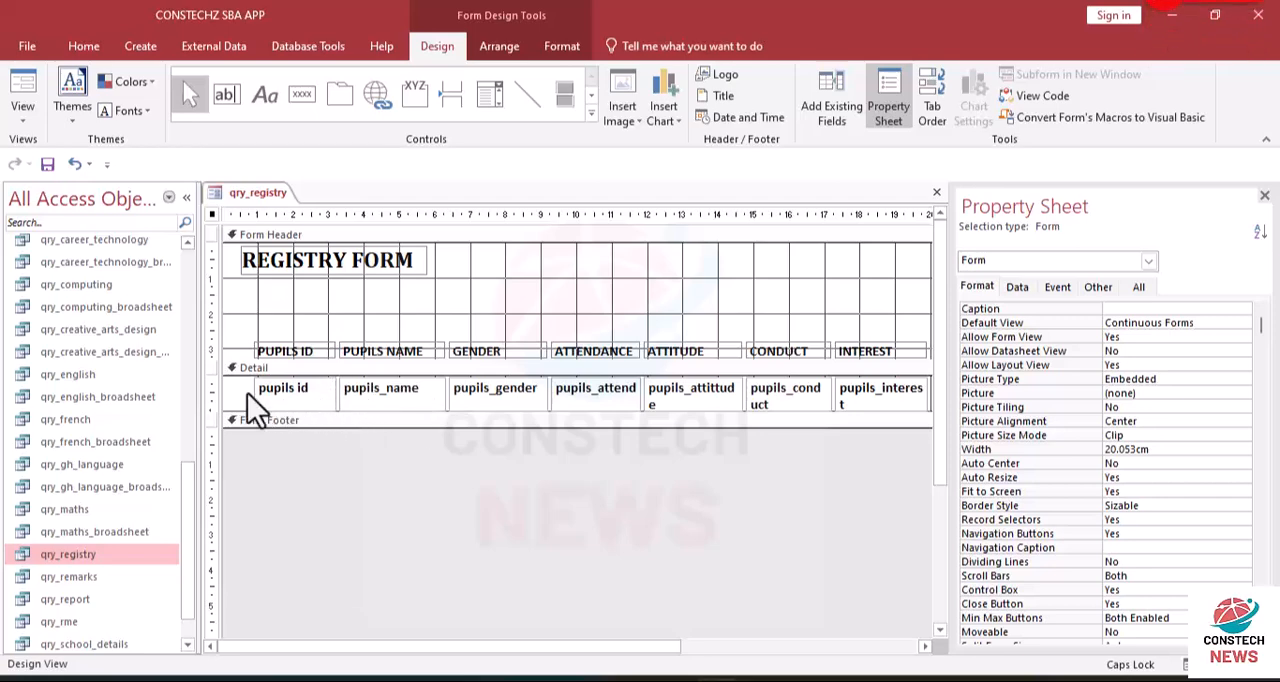
drag(239, 392, 866, 397)
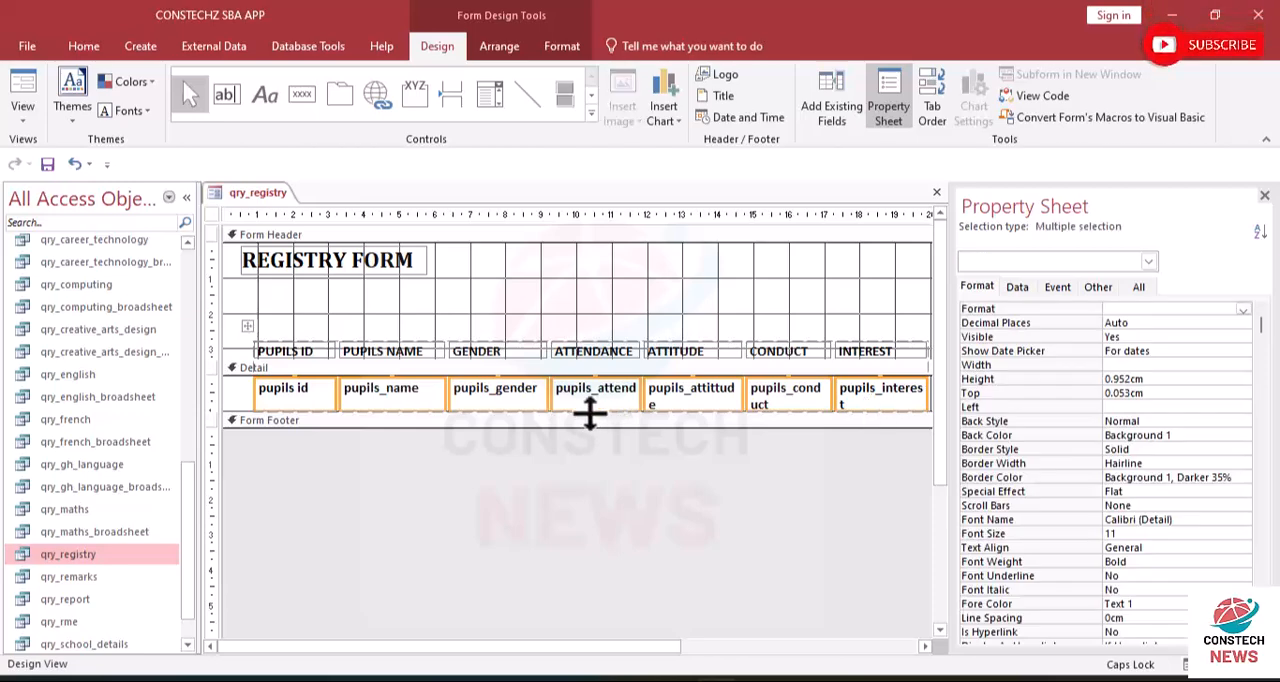
drag(540, 410, 543, 427)
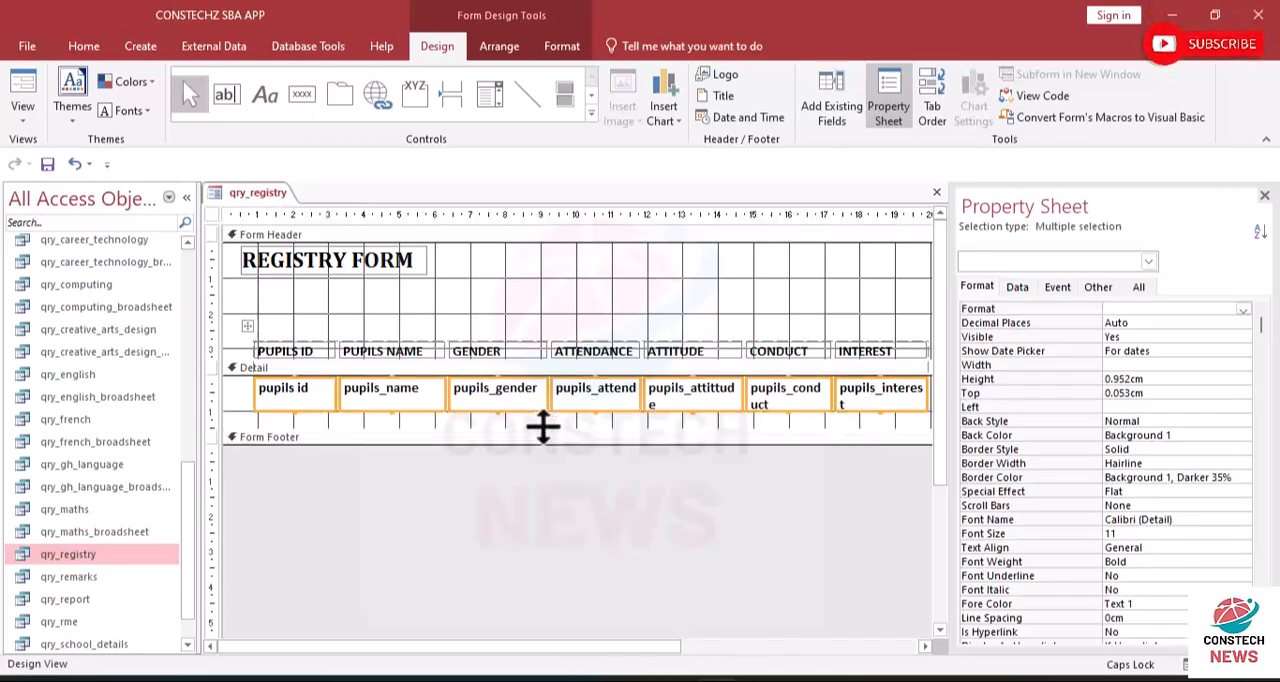
click(495, 409)
drag(496, 397, 495, 400)
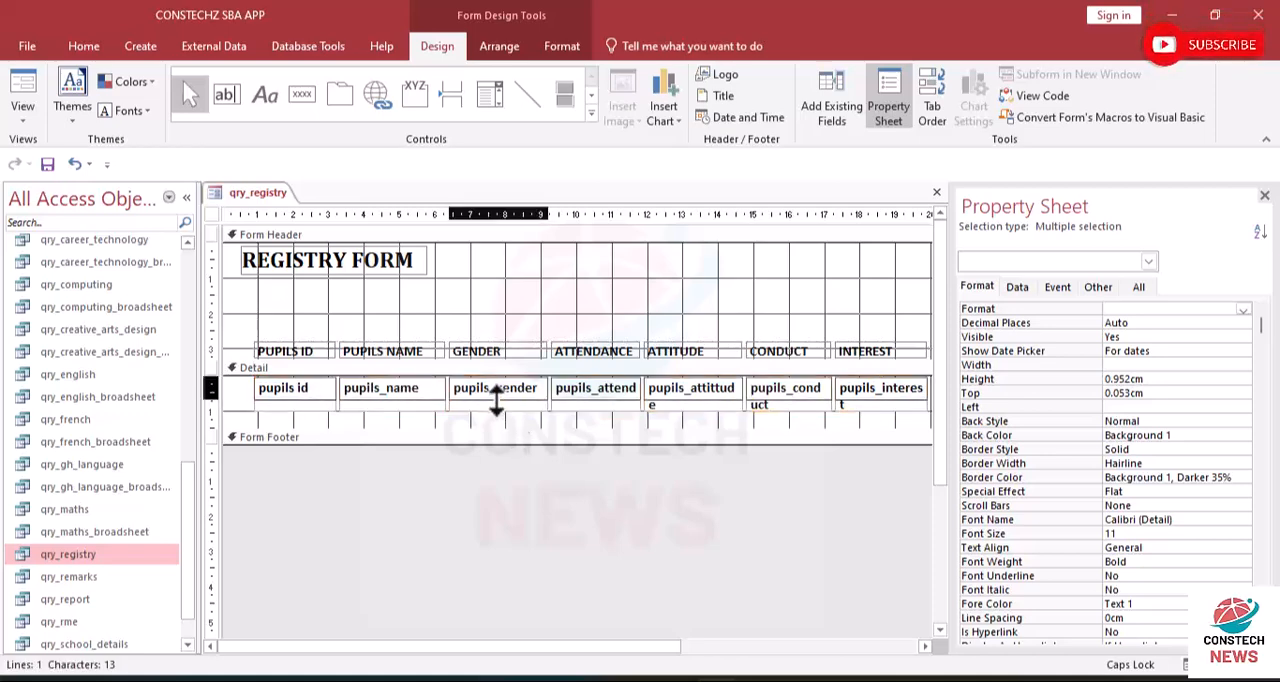
- Shorten the Detail section so that it ends just below the row of fields
click(477, 462)
click(480, 438)
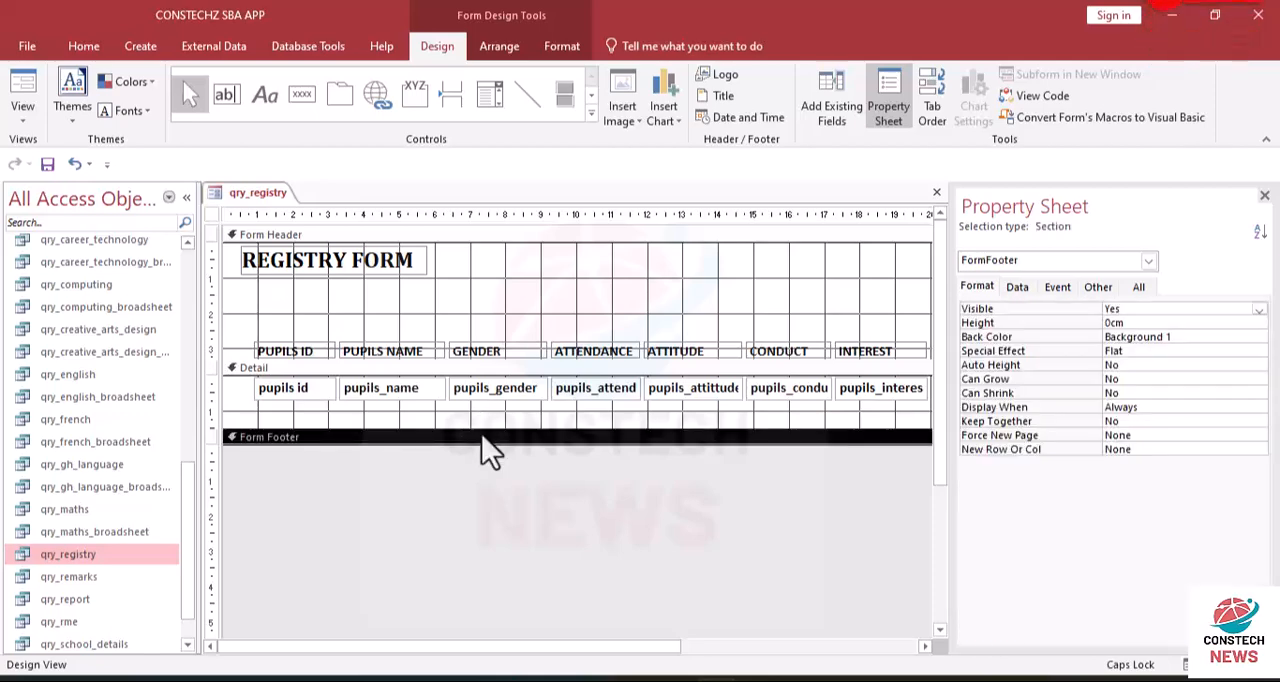
drag(480, 430, 485, 395)
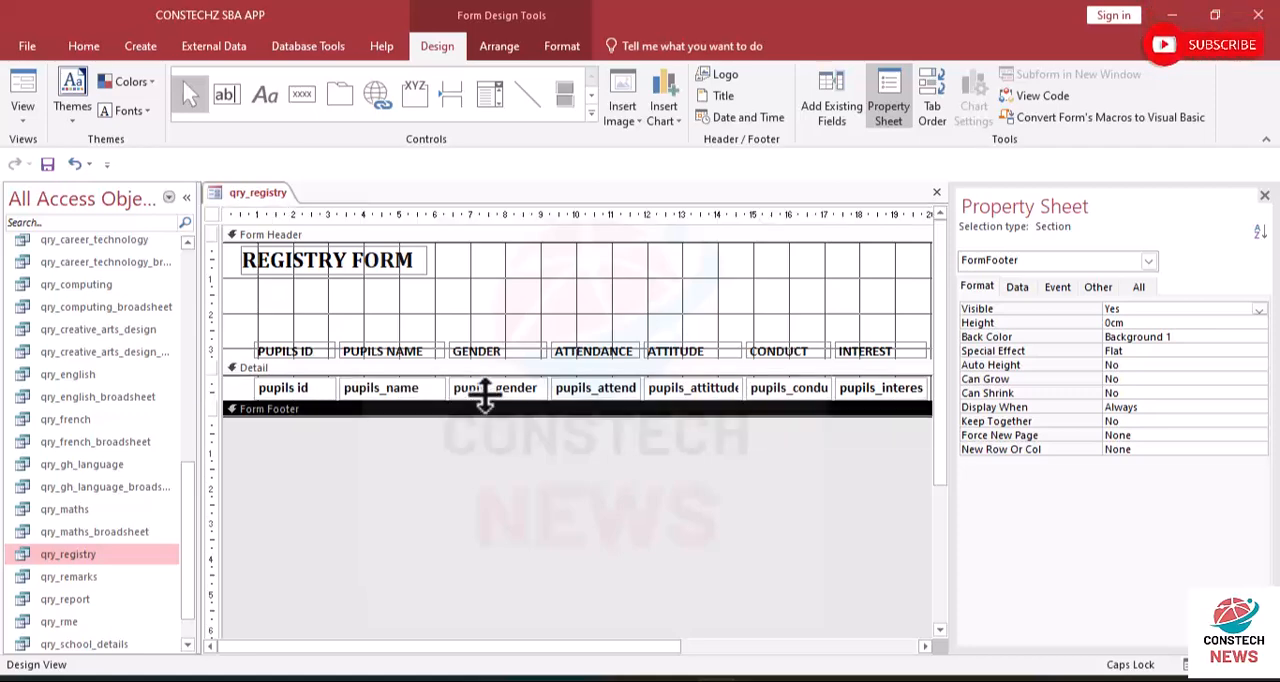
- Check the more compact record rows in Form View and return to Design View
click(27, 117)
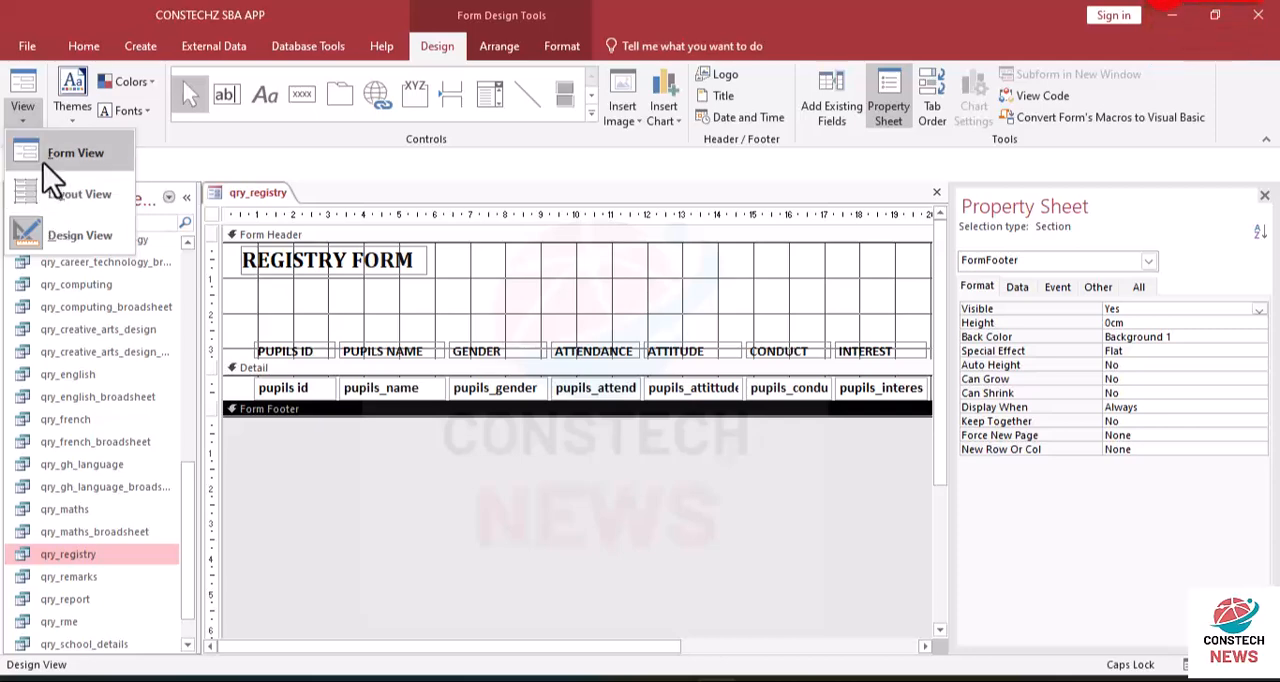
click(43, 160)
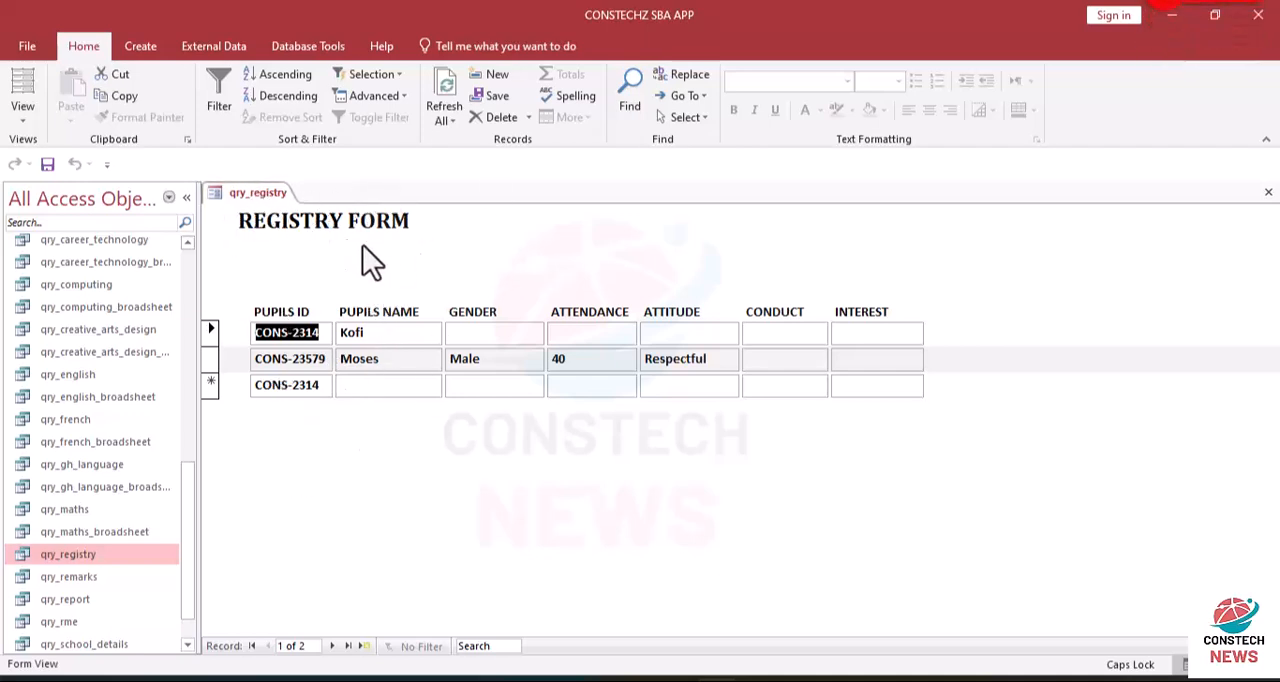
click(23, 125)
click(52, 228)
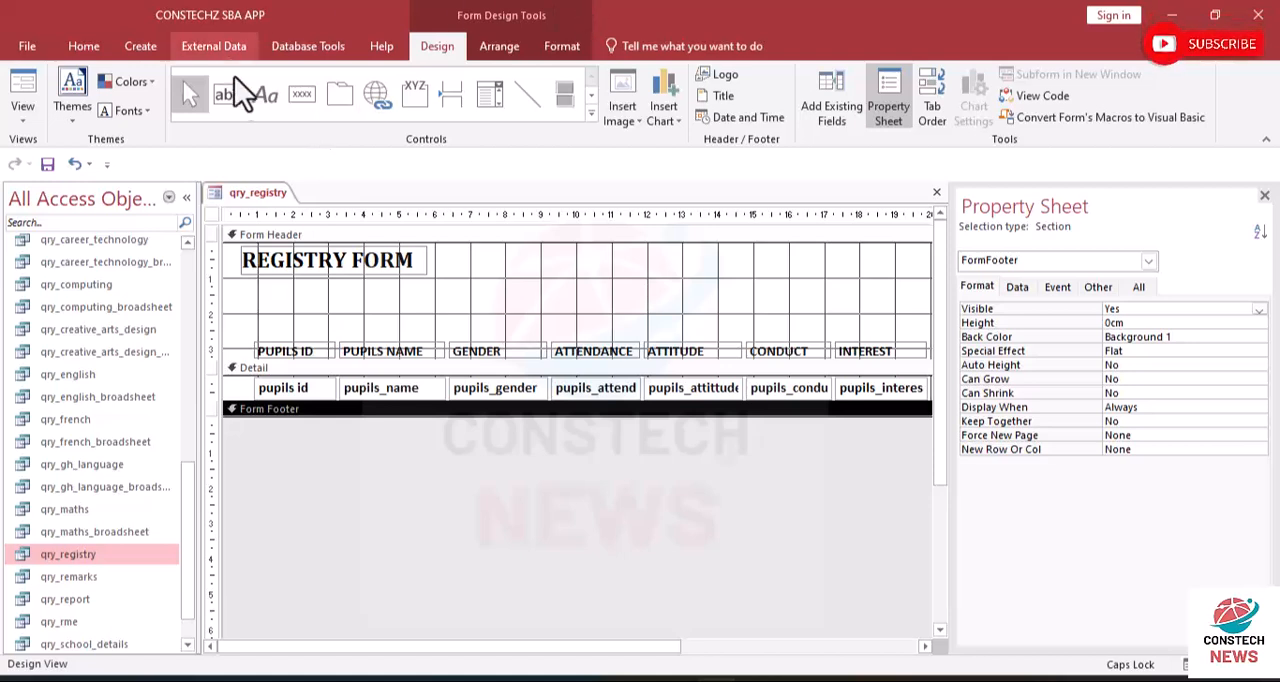
- Try a rectangle about 20.1 cm wide and 2.2 cm high across the form header, and undo it
click(590, 114)
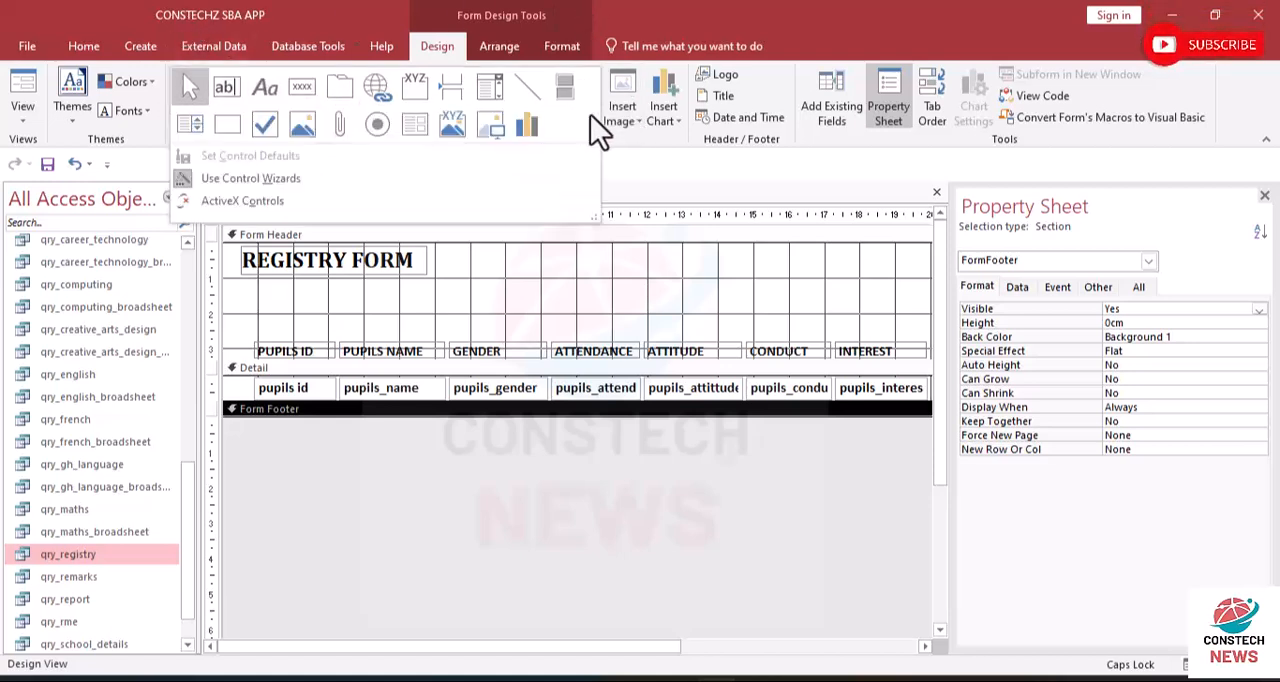
click(227, 124)
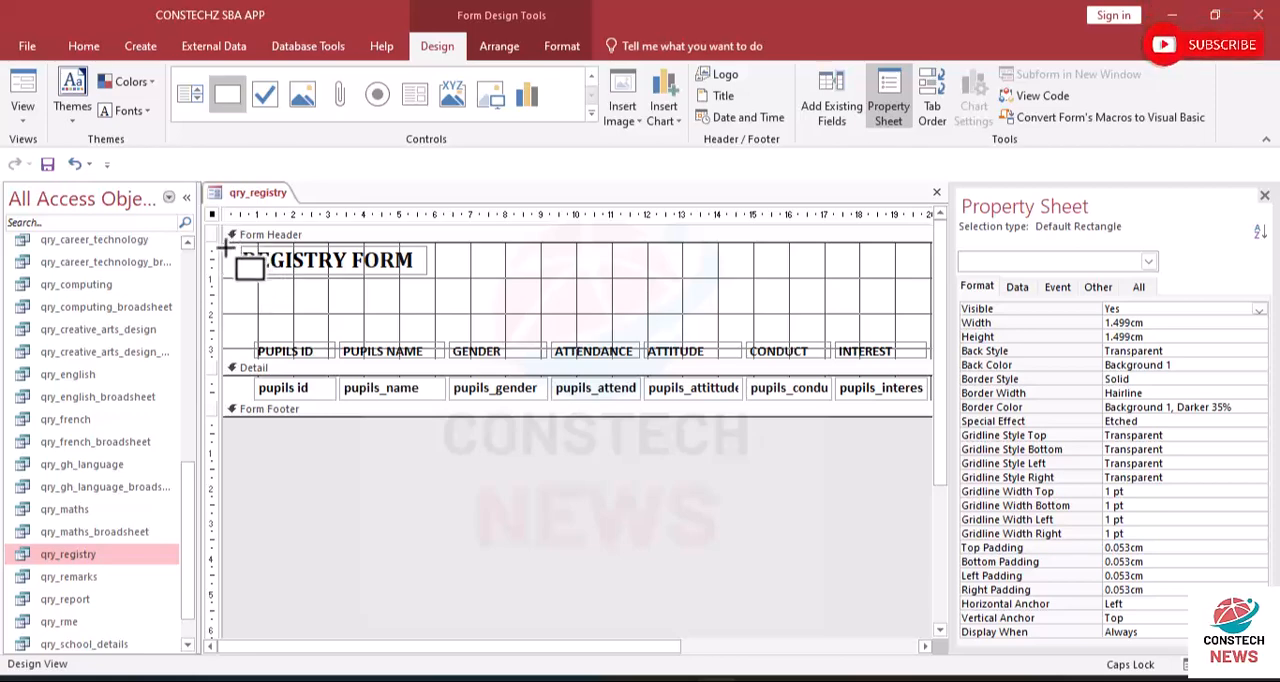
drag(226, 250, 873, 325)
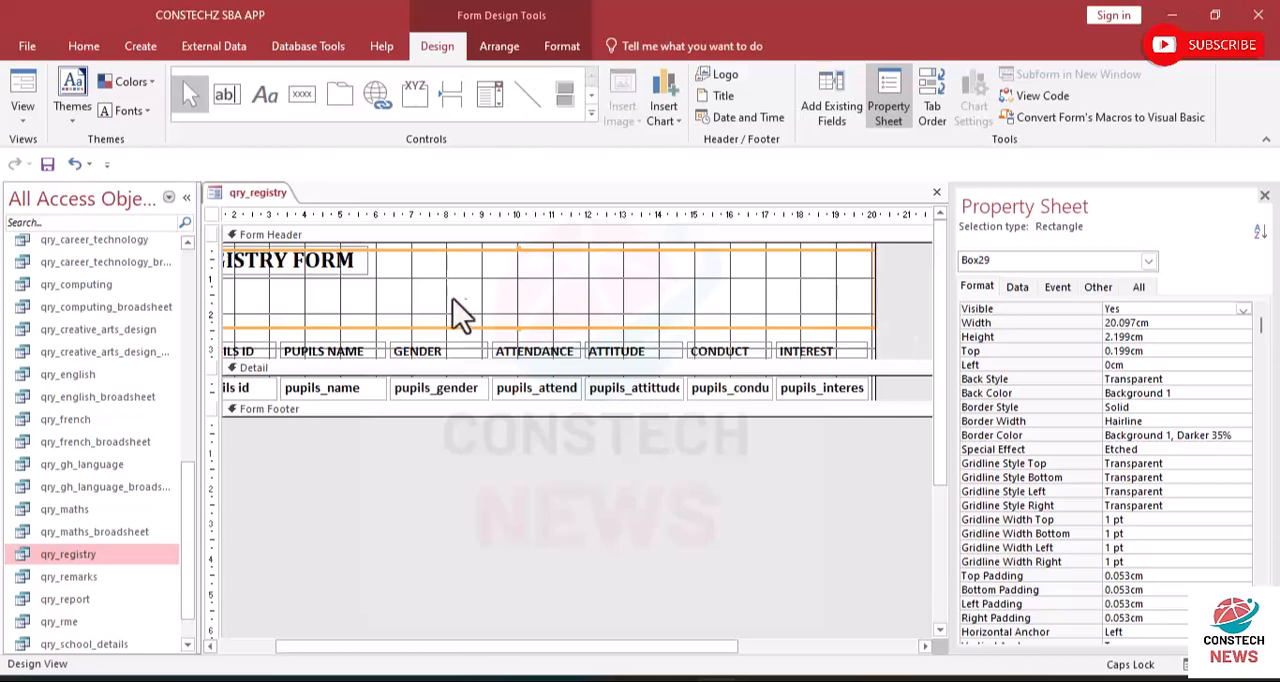
click(392, 316)
click(326, 302)
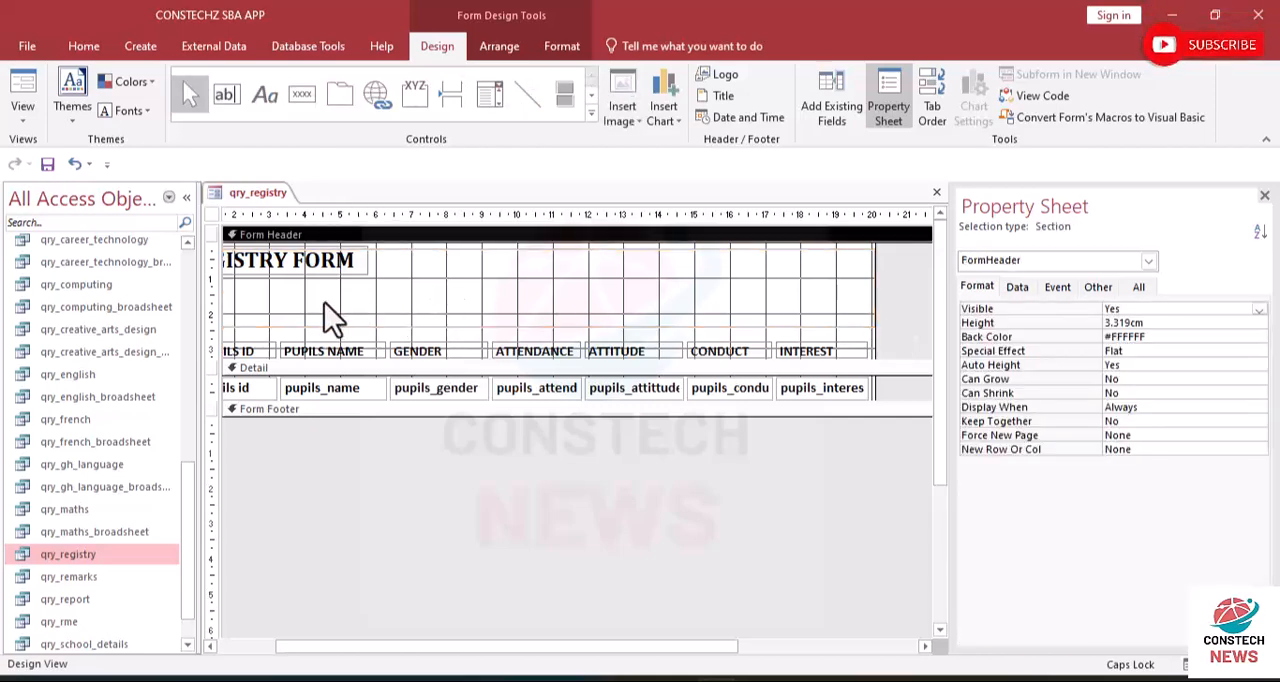
click(414, 297)
click(461, 290)
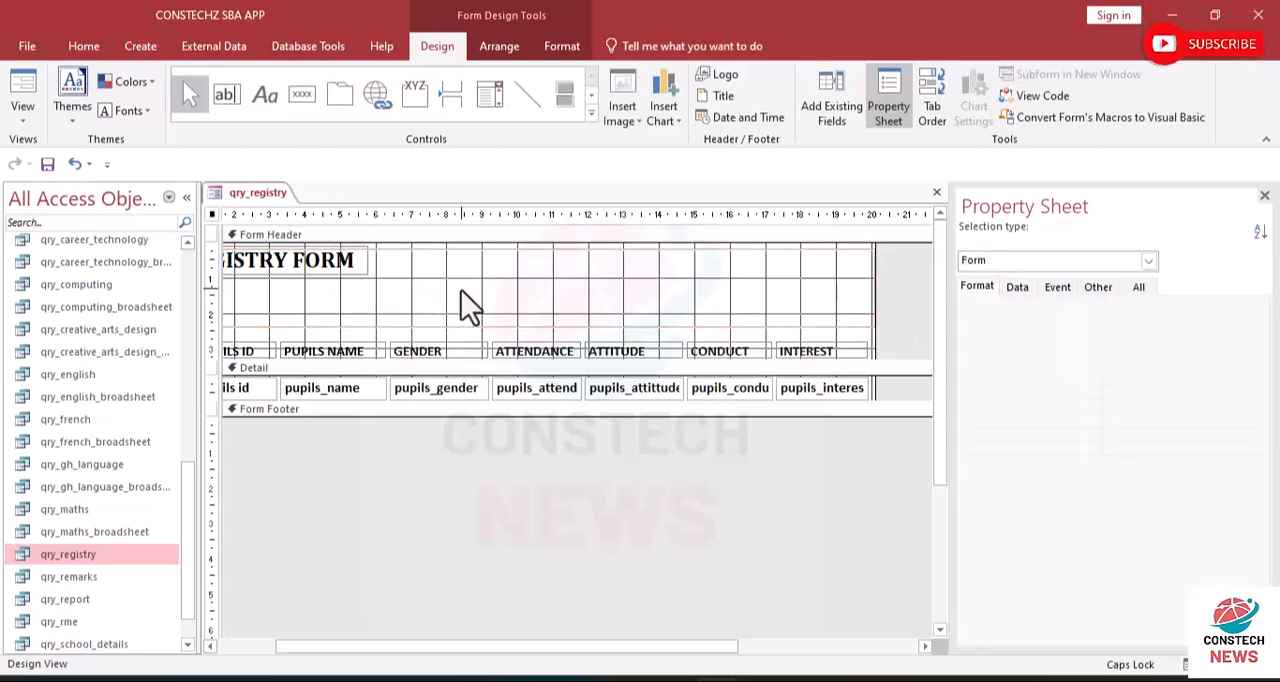
click(778, 304)
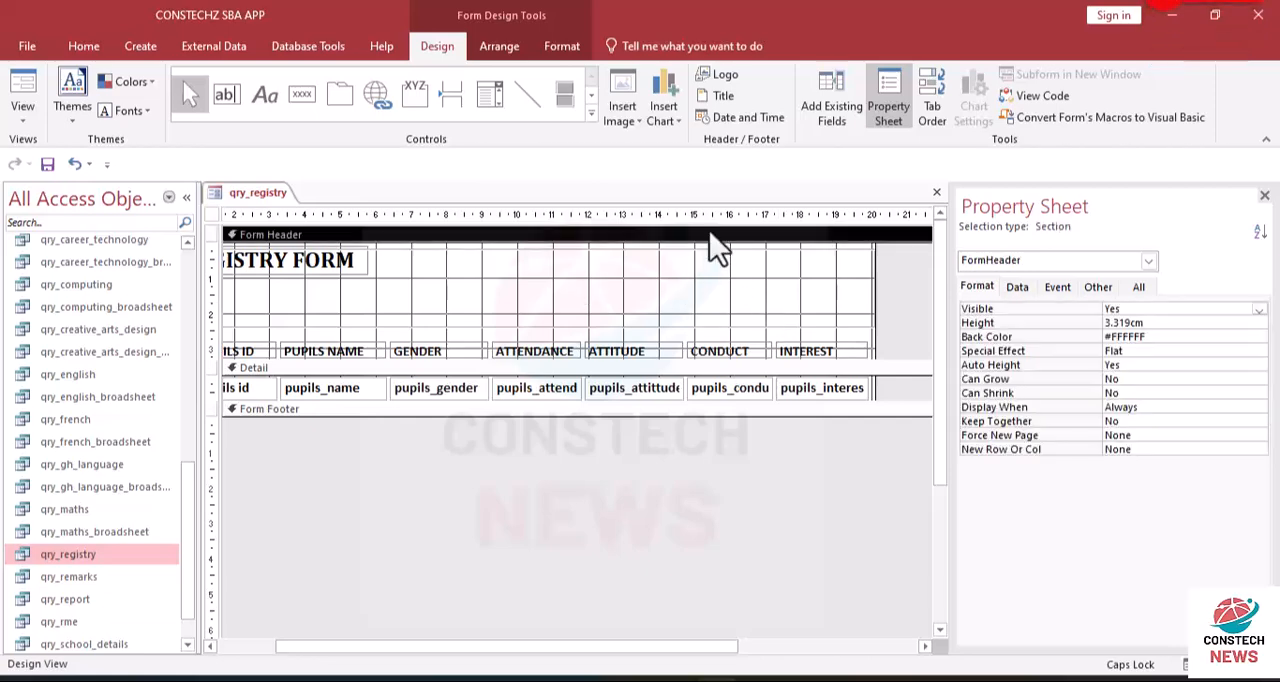
click(75, 164)
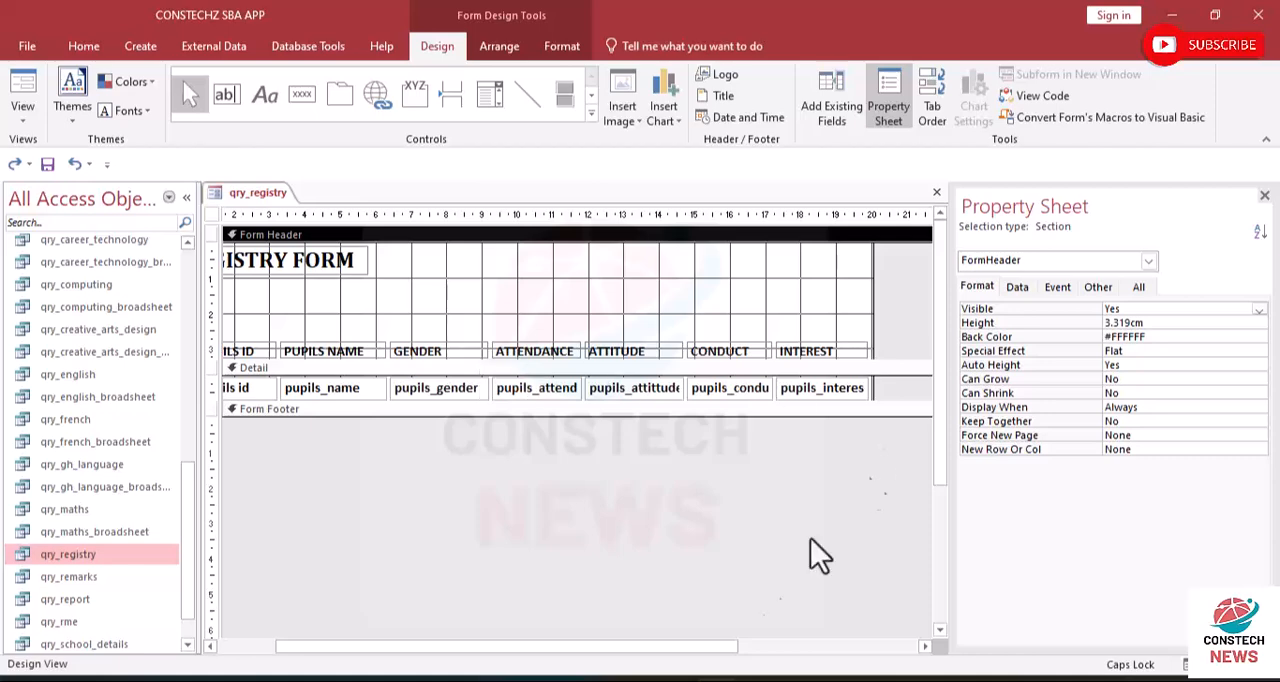
- Draw a rectangle about 19.8 cm wide and 2.1 cm high across the form header, above the column labels
drag(680, 653, 337, 659)
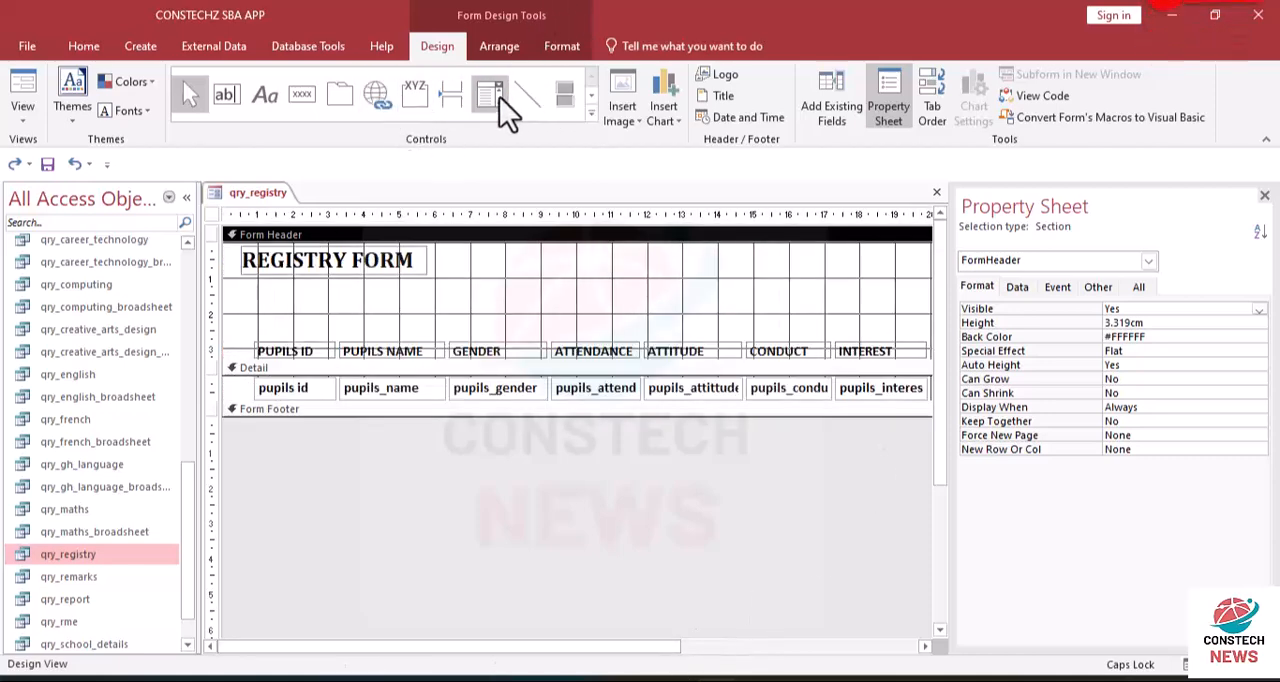
click(591, 114)
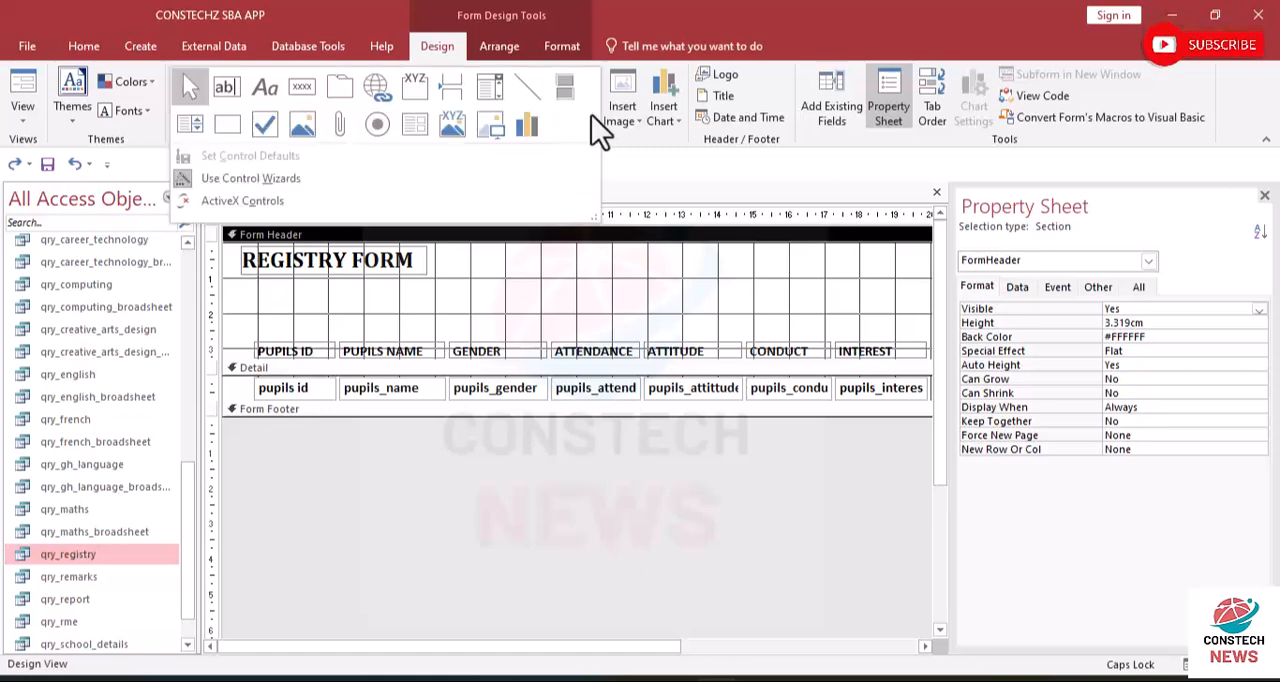
click(235, 124)
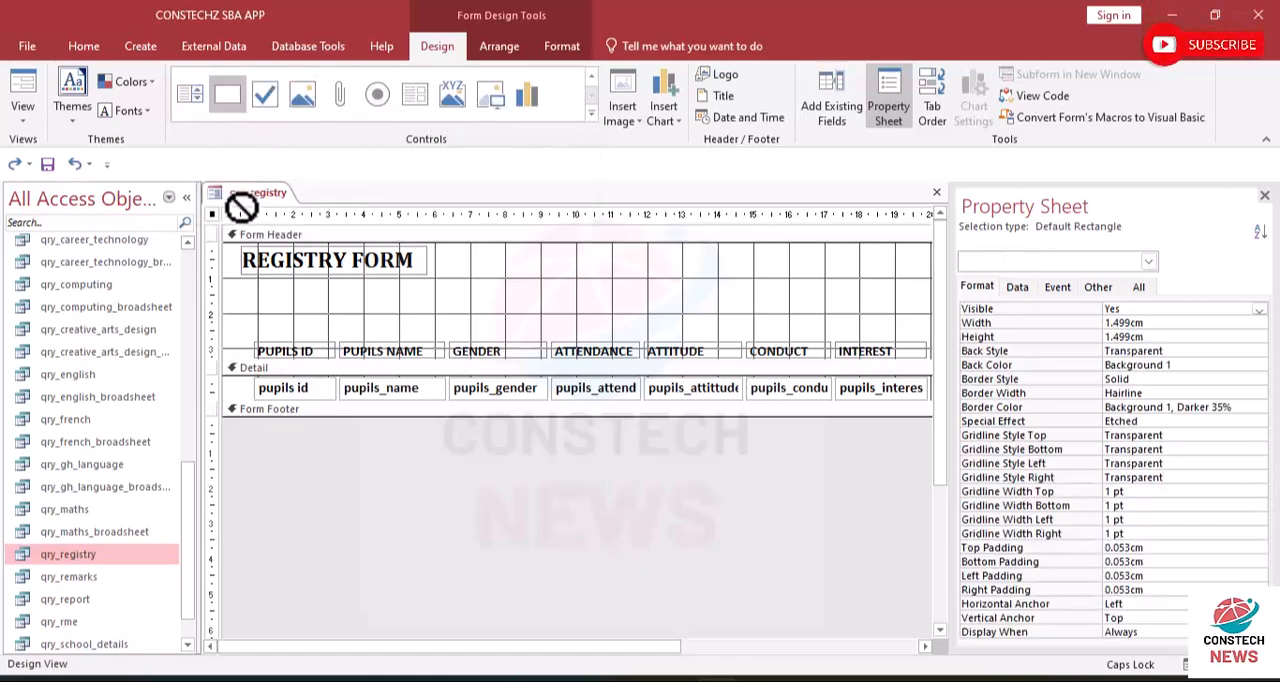
drag(229, 253, 901, 329)
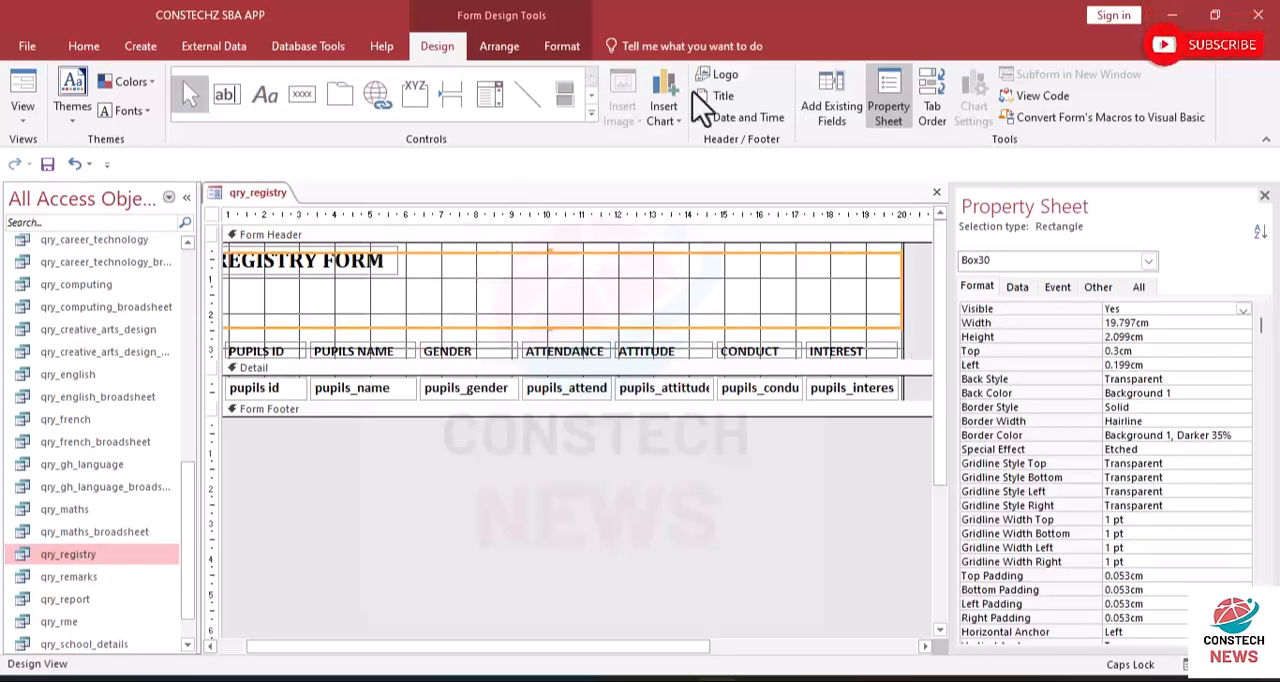
- Fill the header rectangle with dark blue, colour #1F497D
click(568, 49)
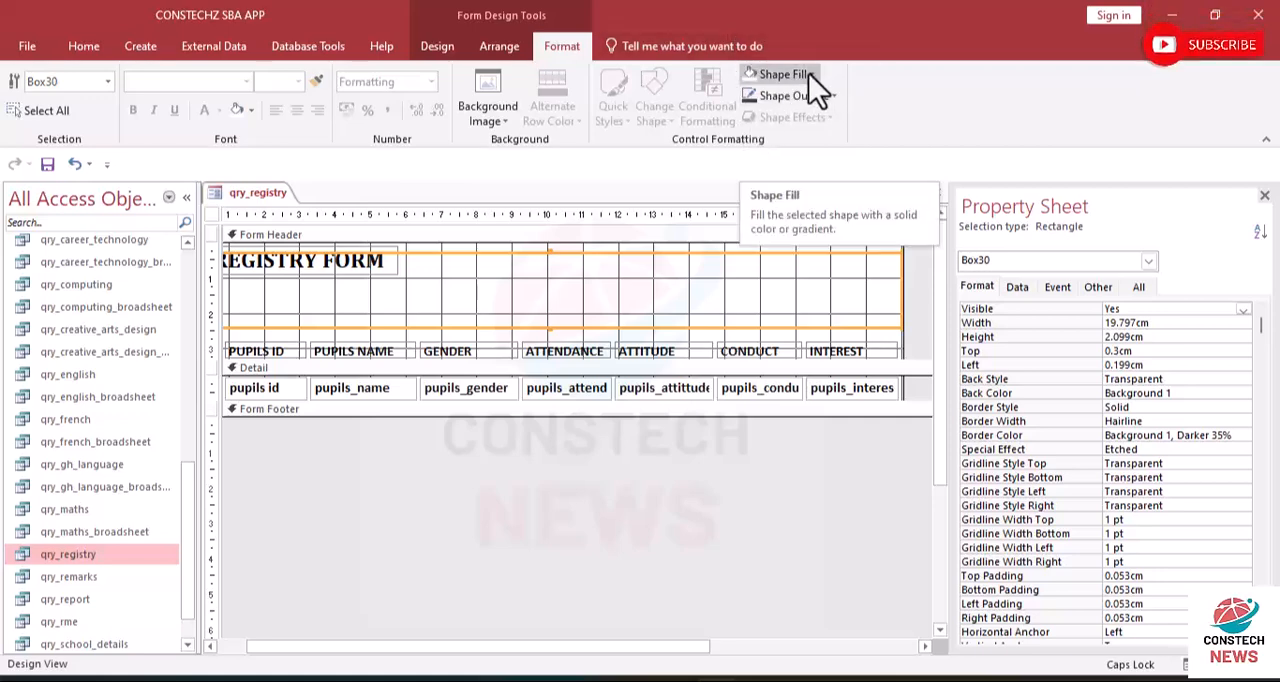
click(809, 74)
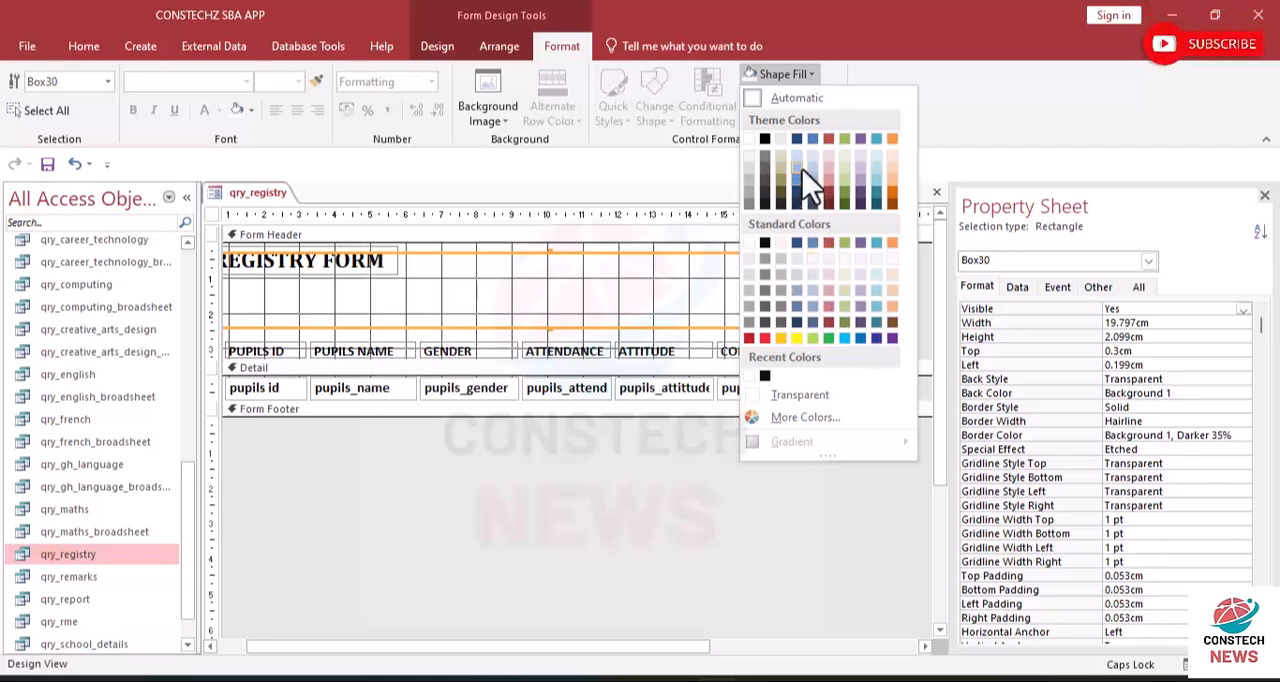
click(797, 141)
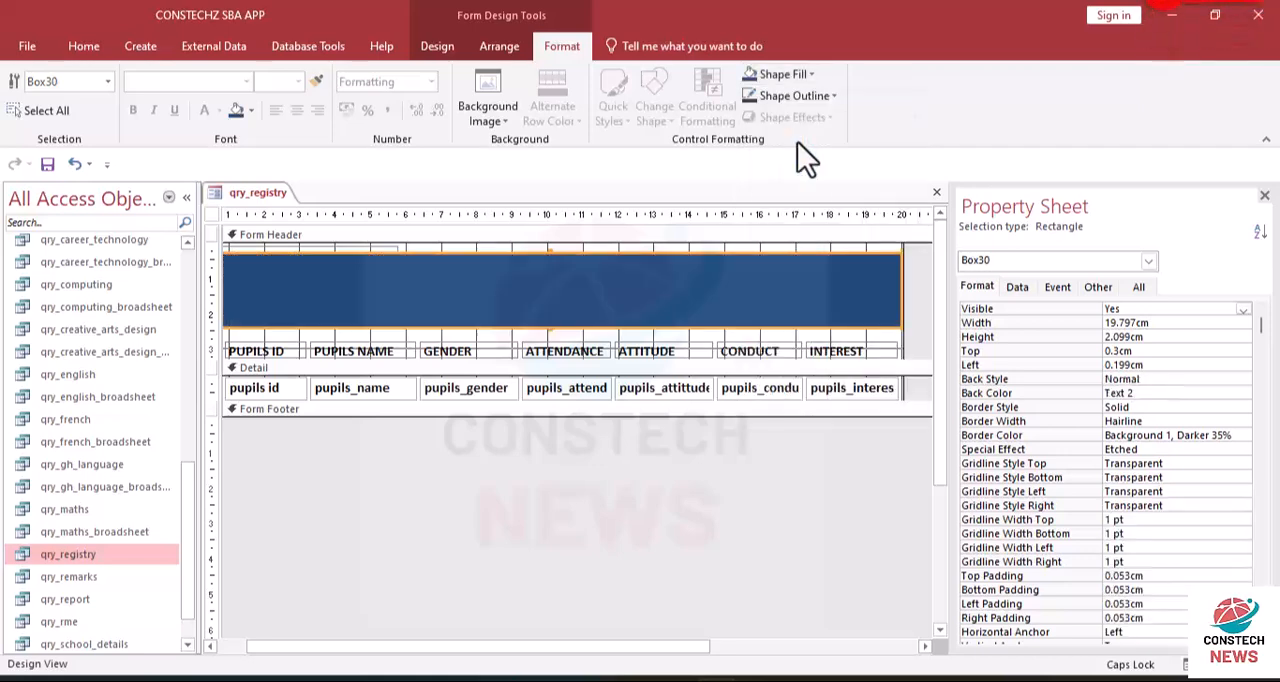
click(807, 79)
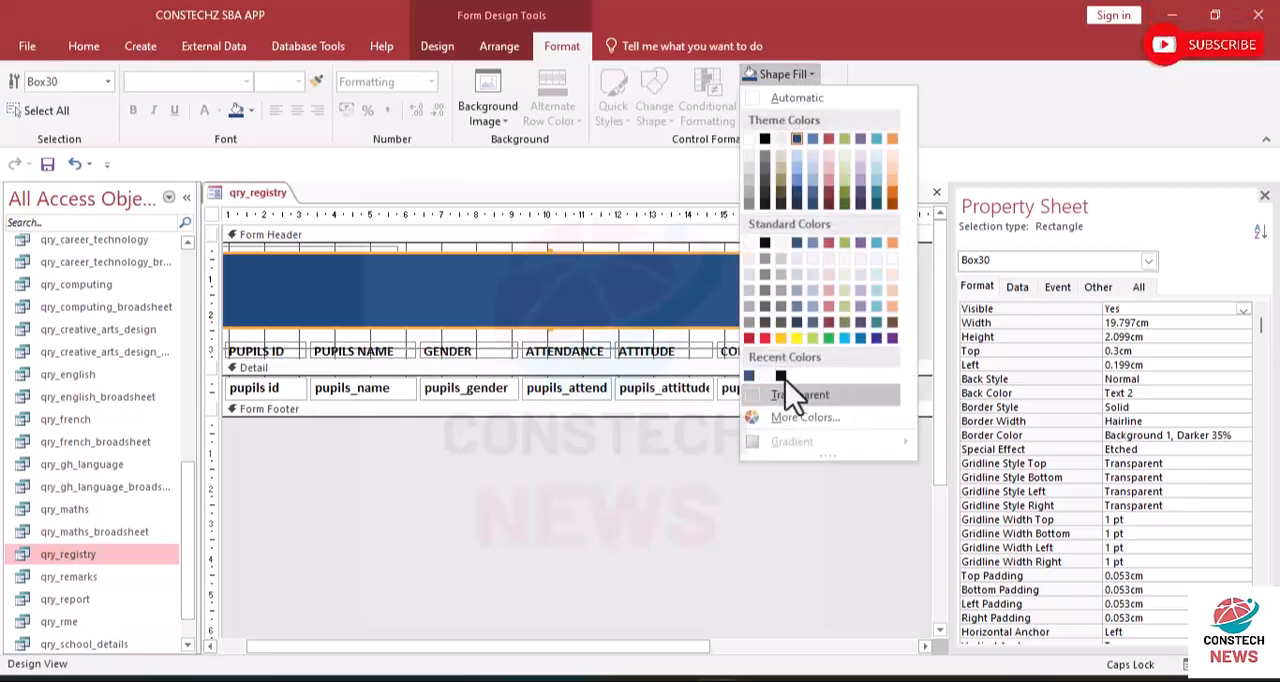
click(750, 376)
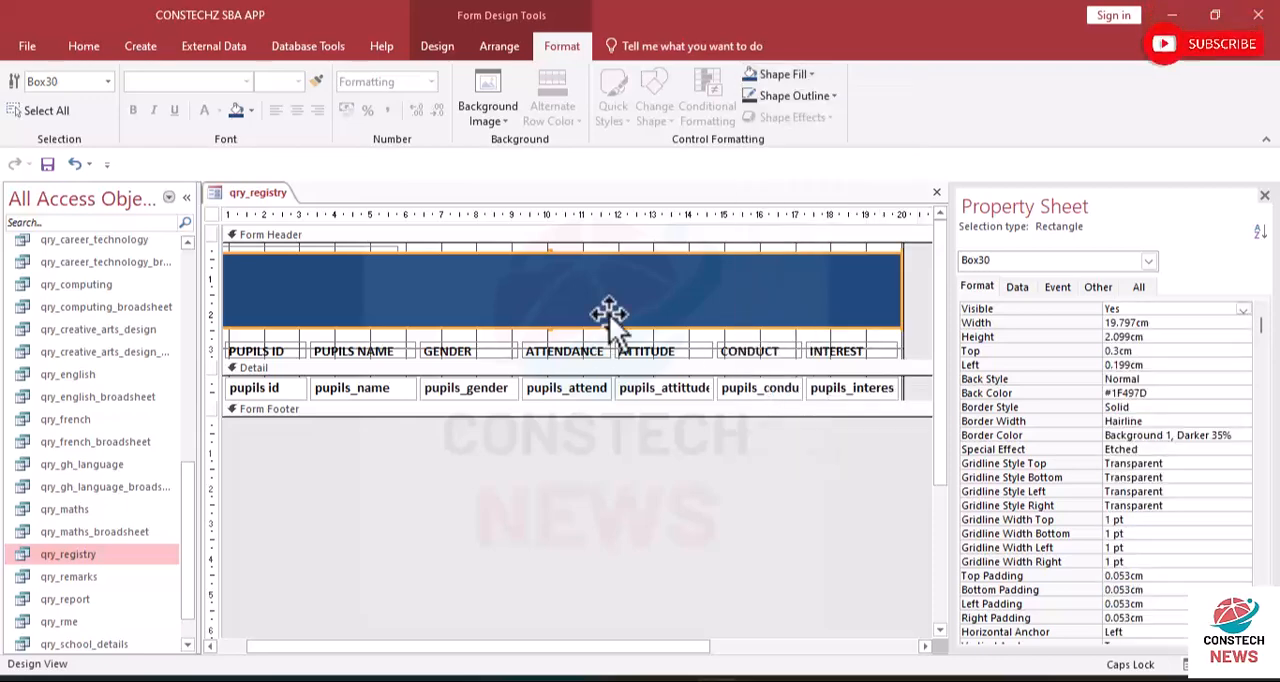
- Send the blue rectangle to the back, behind the REGISTRY FORM title
drag(610, 652, 323, 665)
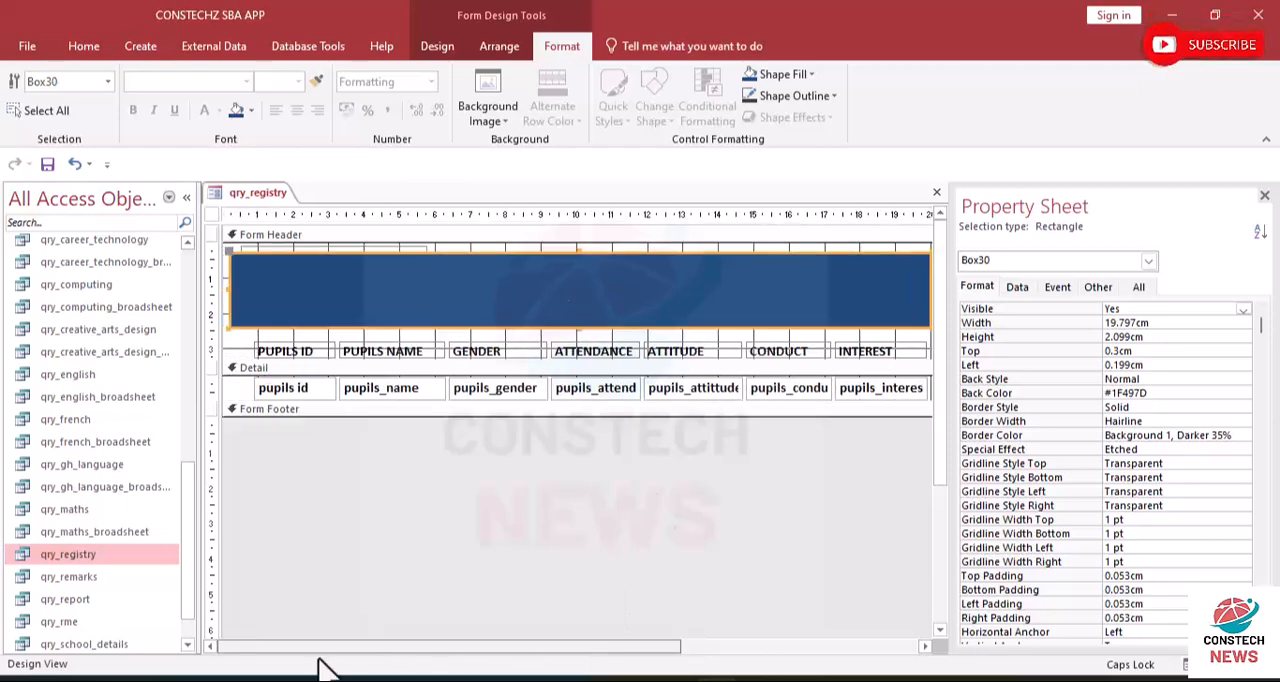
right_click(442, 294)
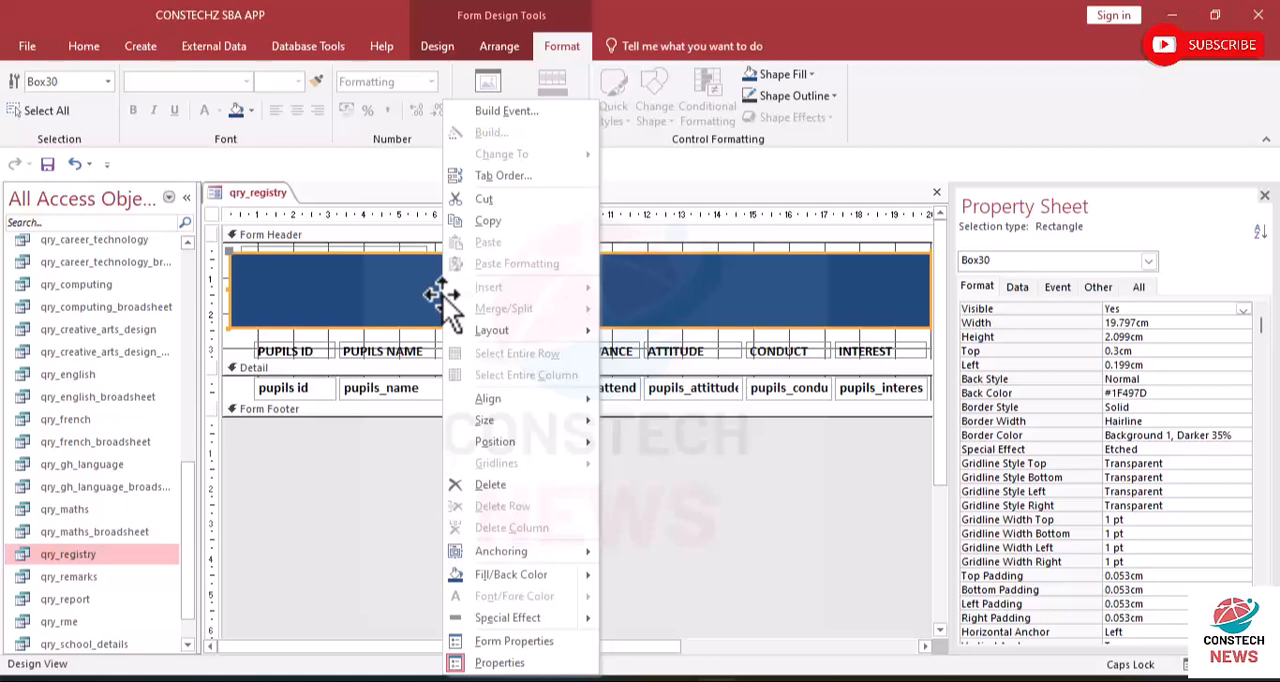
mouse_move(512, 338)
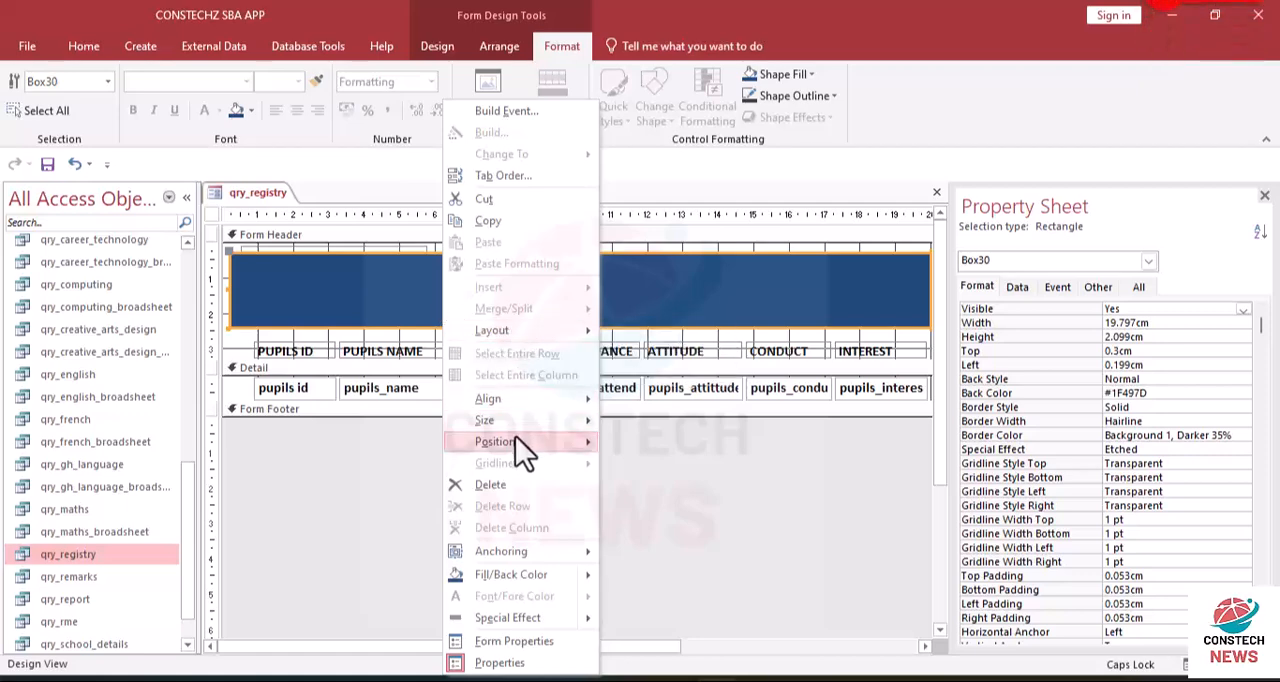
mouse_move(515, 438)
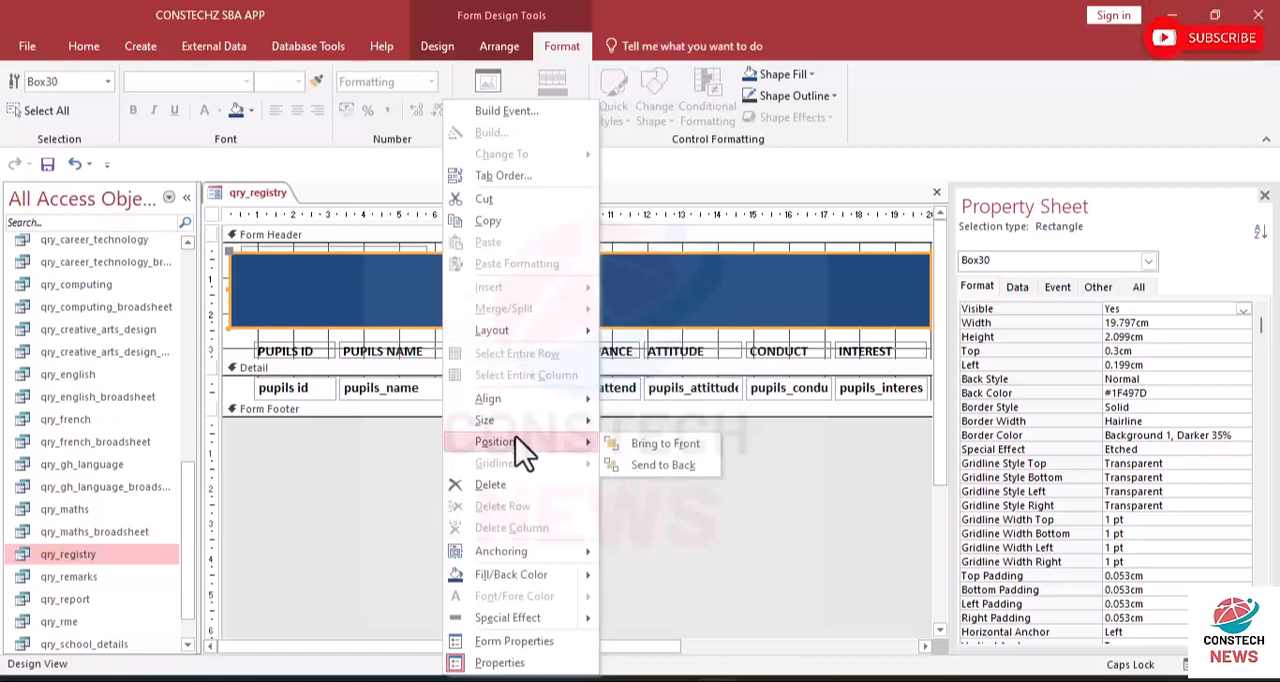
click(660, 463)
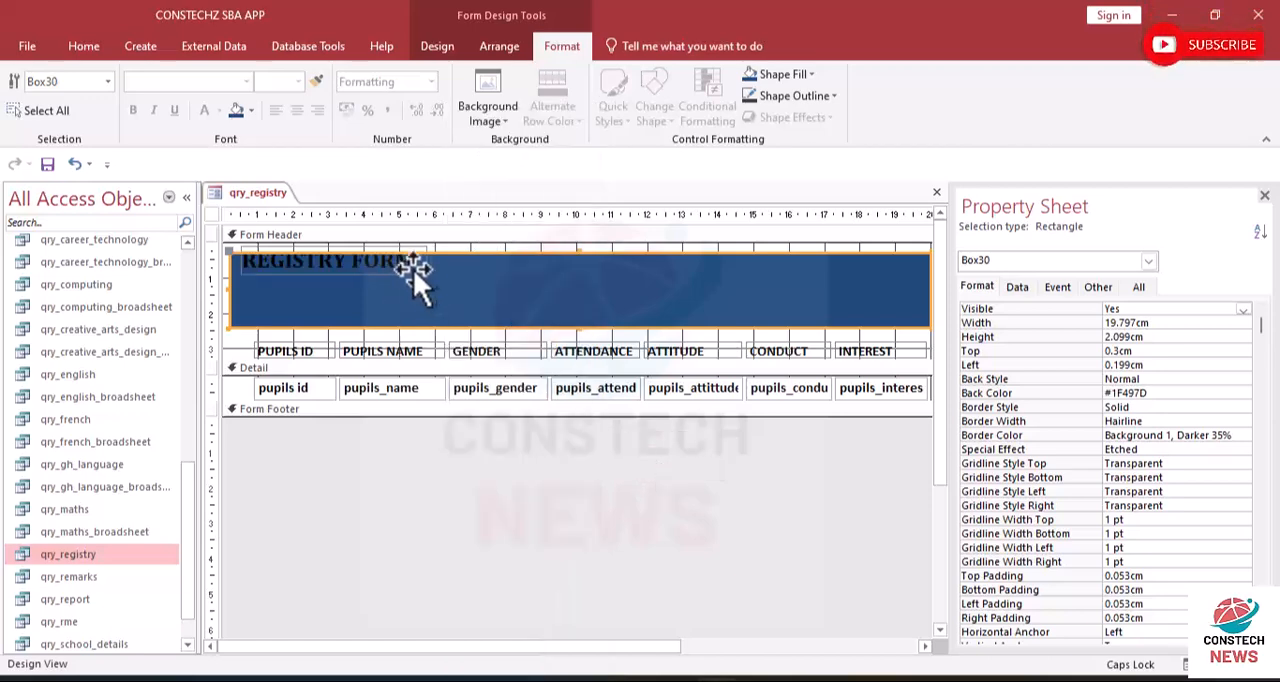
mouse_move(422, 267)
mouse_down()
mouse_move(427, 287)
mouse_move(413, 260)
mouse_up()
click(486, 276)
click(402, 274)
click(377, 268)
click(566, 320)
- Extend the blue rectangle to the form's left edge, about 19.98 cm wide, and display the form in Form View
click(336, 305)
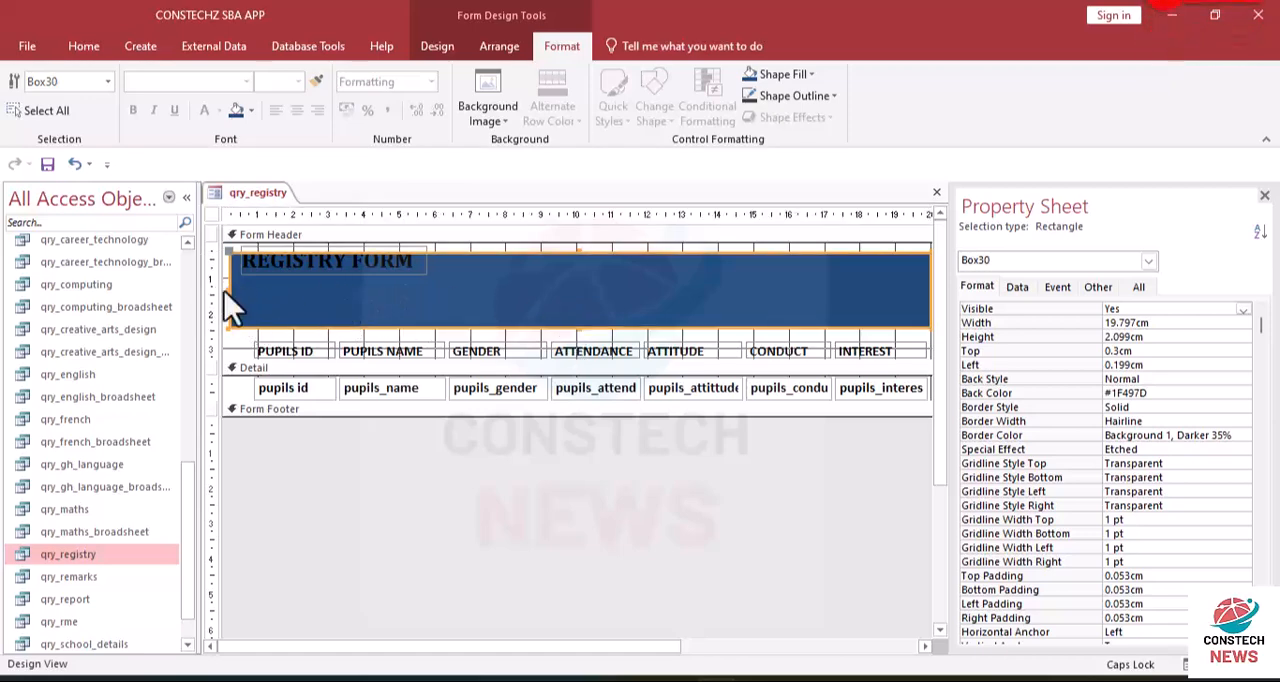
drag(233, 289, 180, 289)
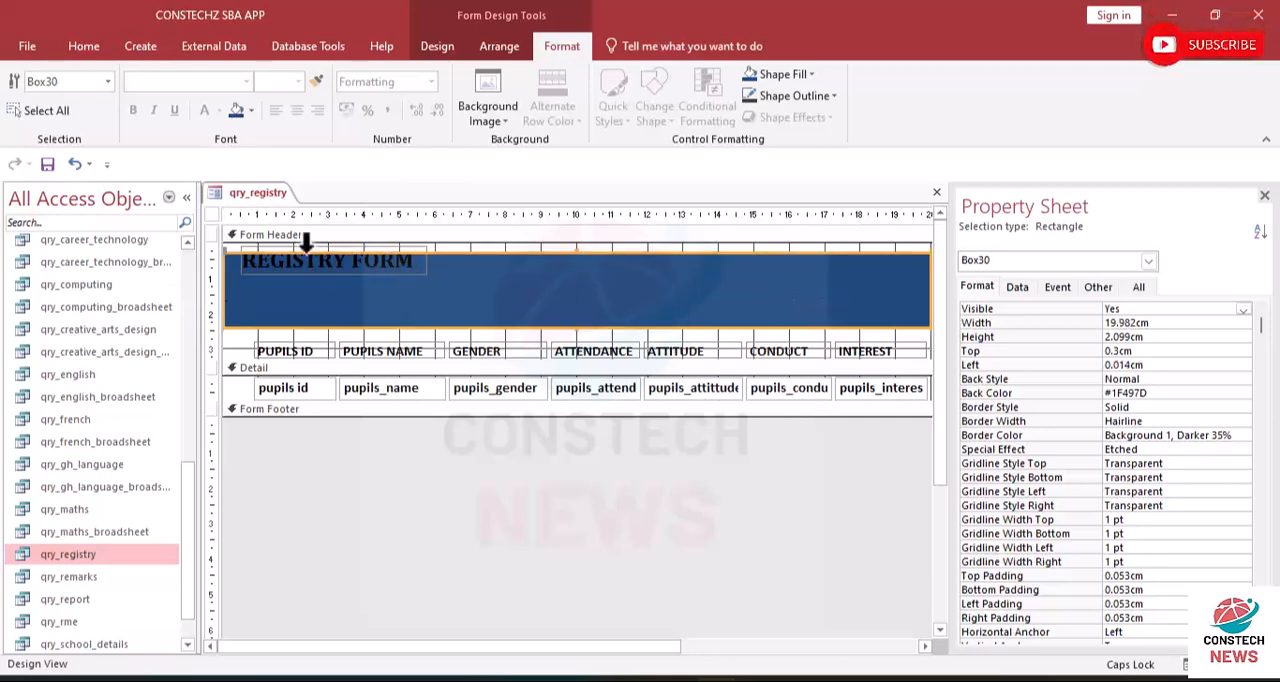
click(74, 46)
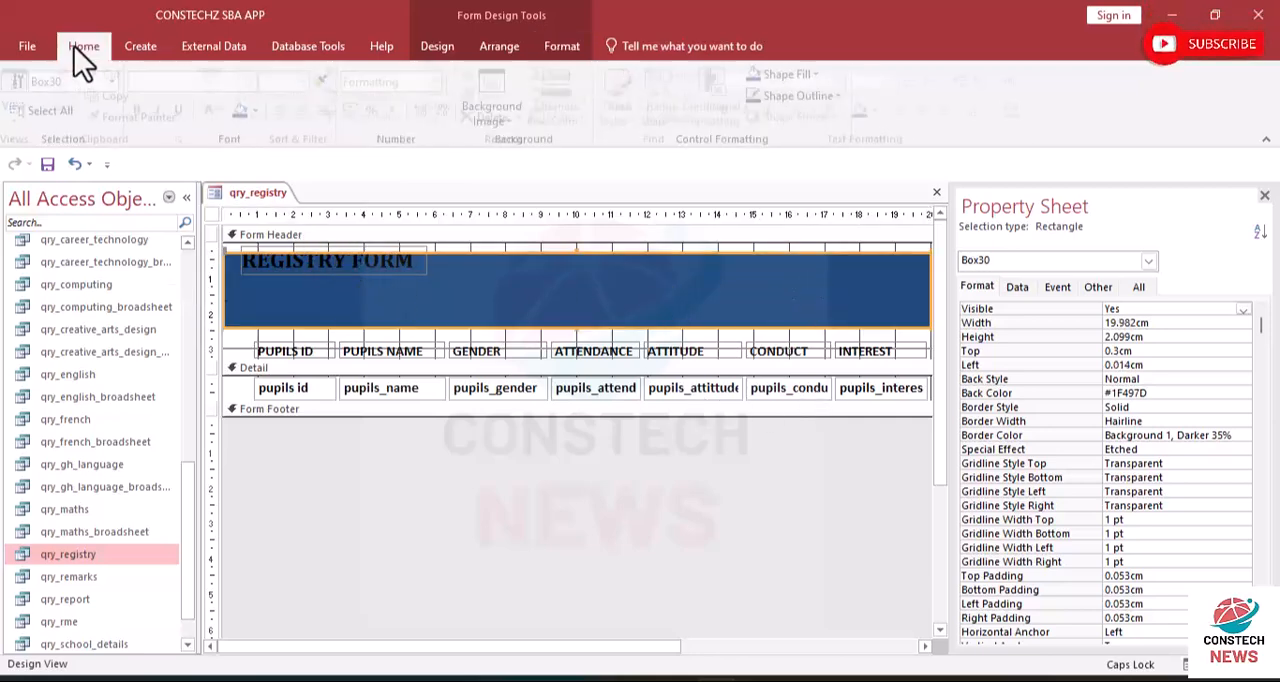
click(22, 112)
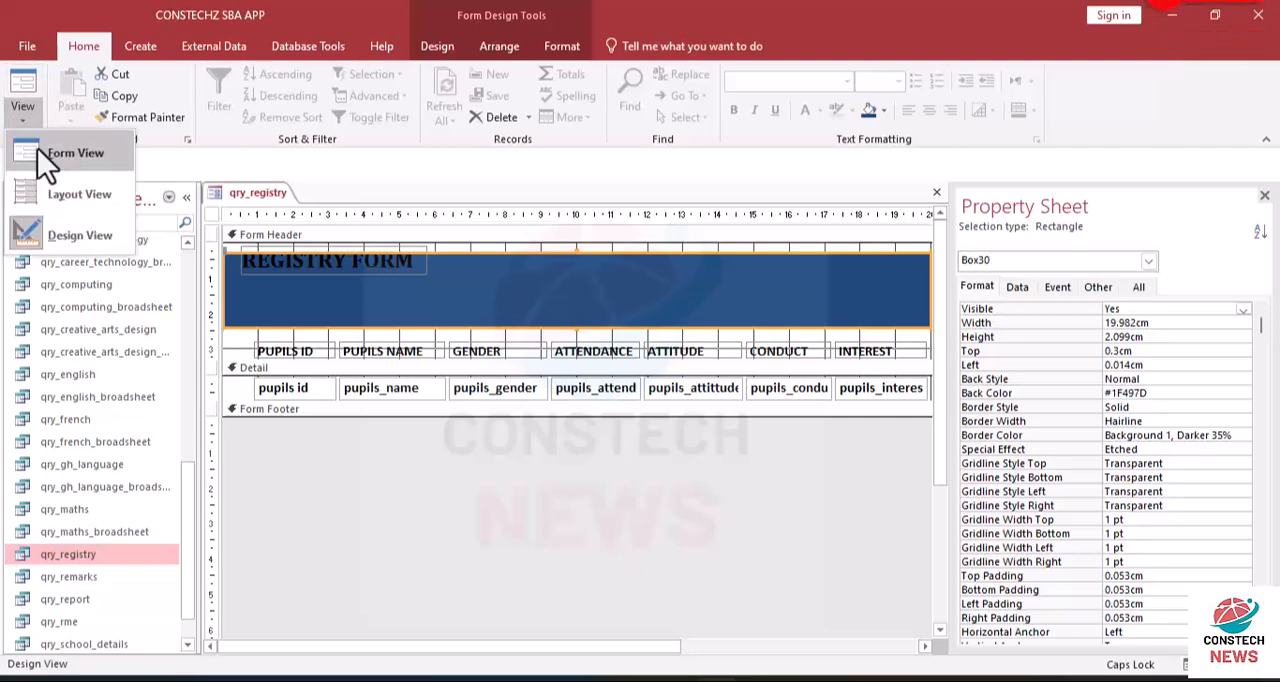
click(38, 149)
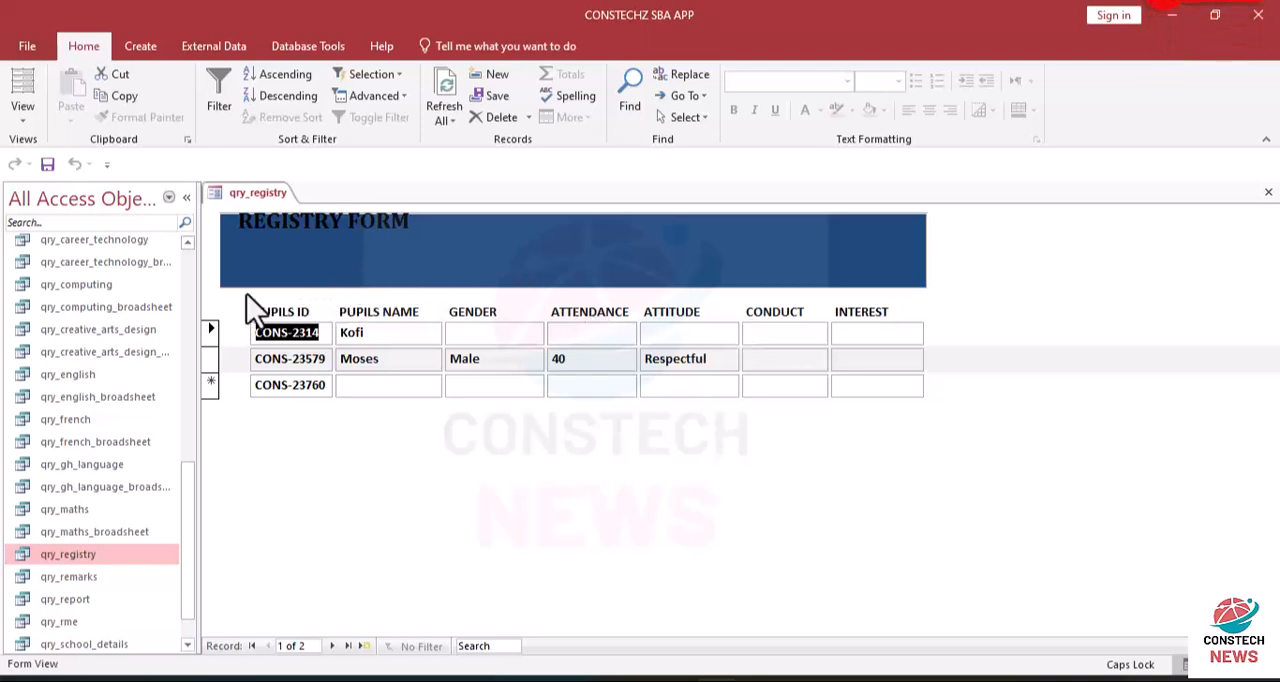
- Return the form to Design View and reduce the blue header rectangle's height to about 1.49 cm from its lower edge
click(22, 112)
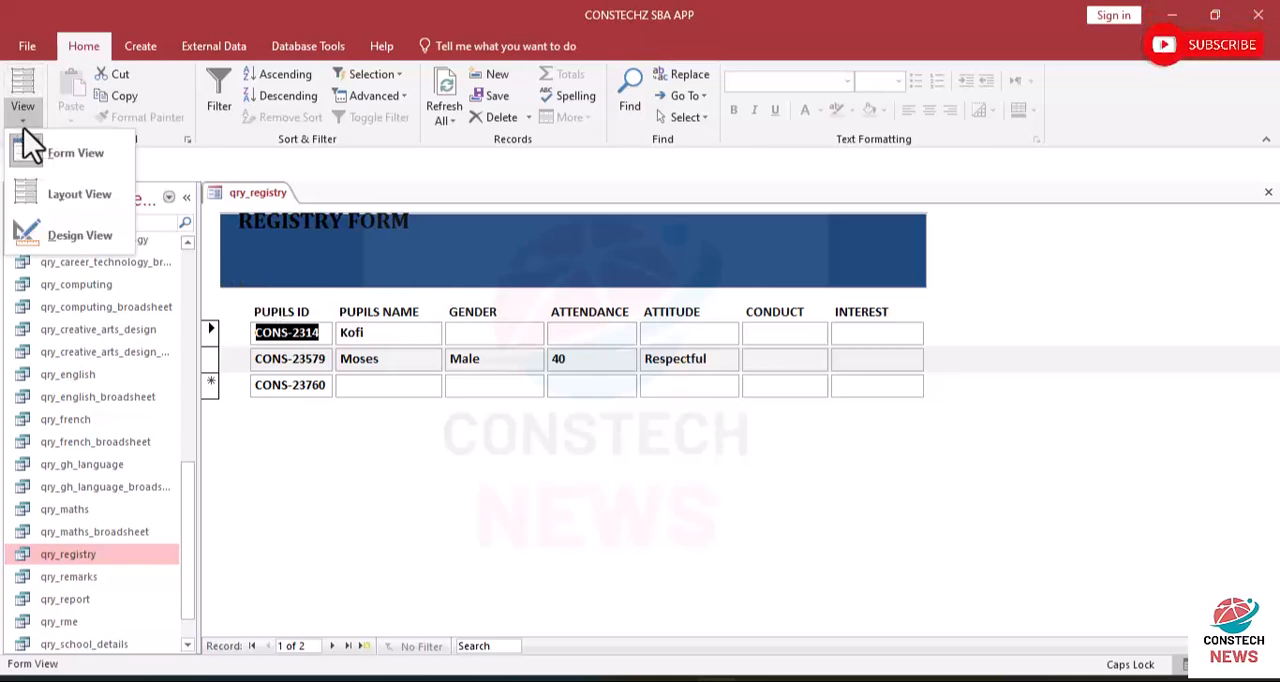
click(70, 226)
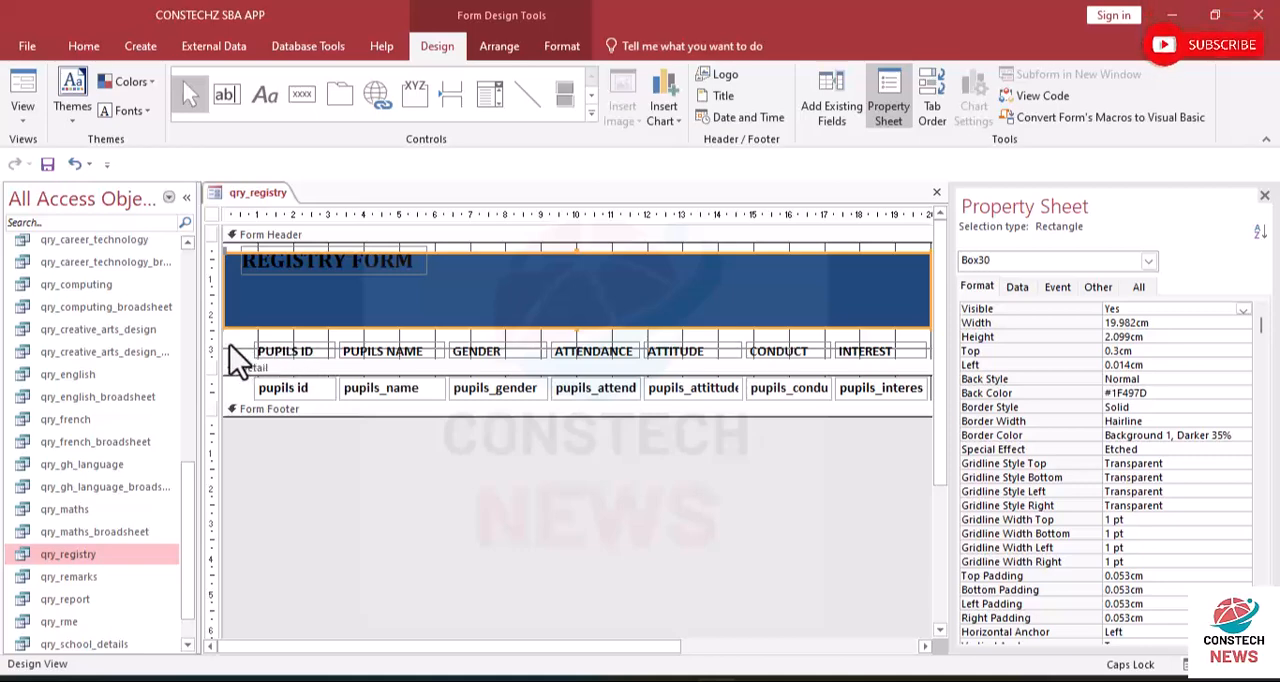
click(574, 326)
drag(574, 326, 574, 304)
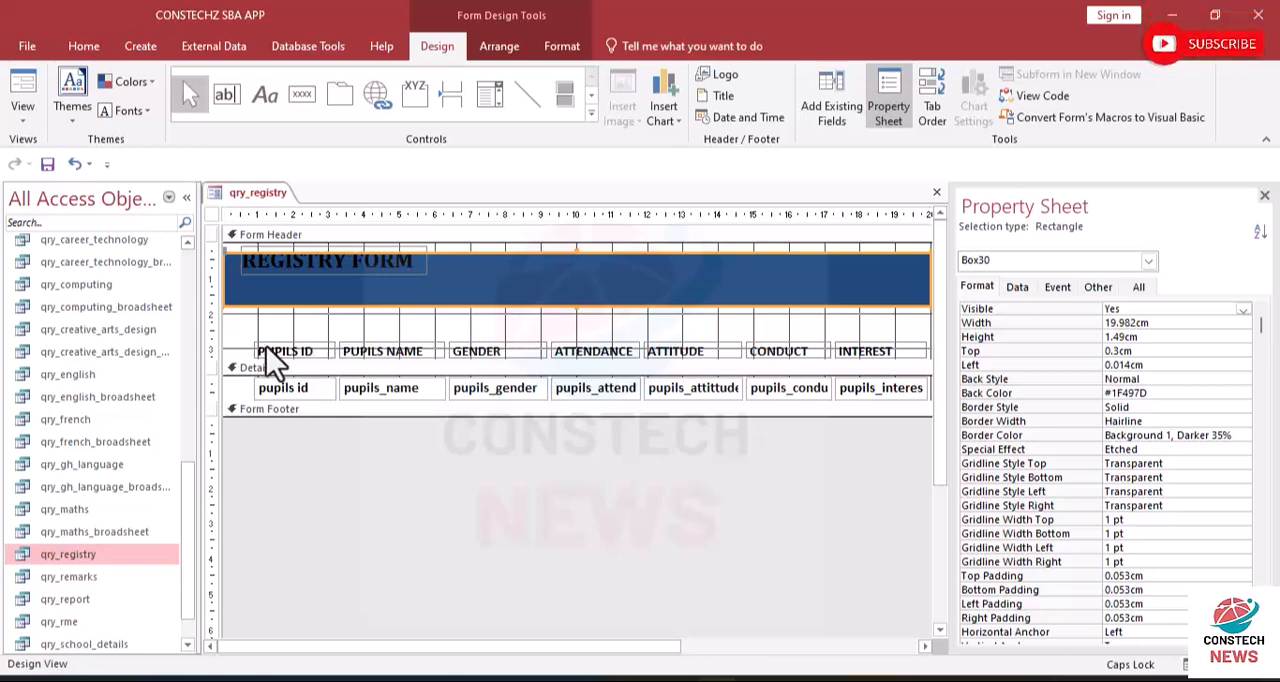
- Move all seven column labels up to just below the blue rectangle, about 1.9 cm from the header's top
mouse_move(240, 337)
mouse_down()
mouse_move(692, 380)
mouse_move(1005, 348)
mouse_up()
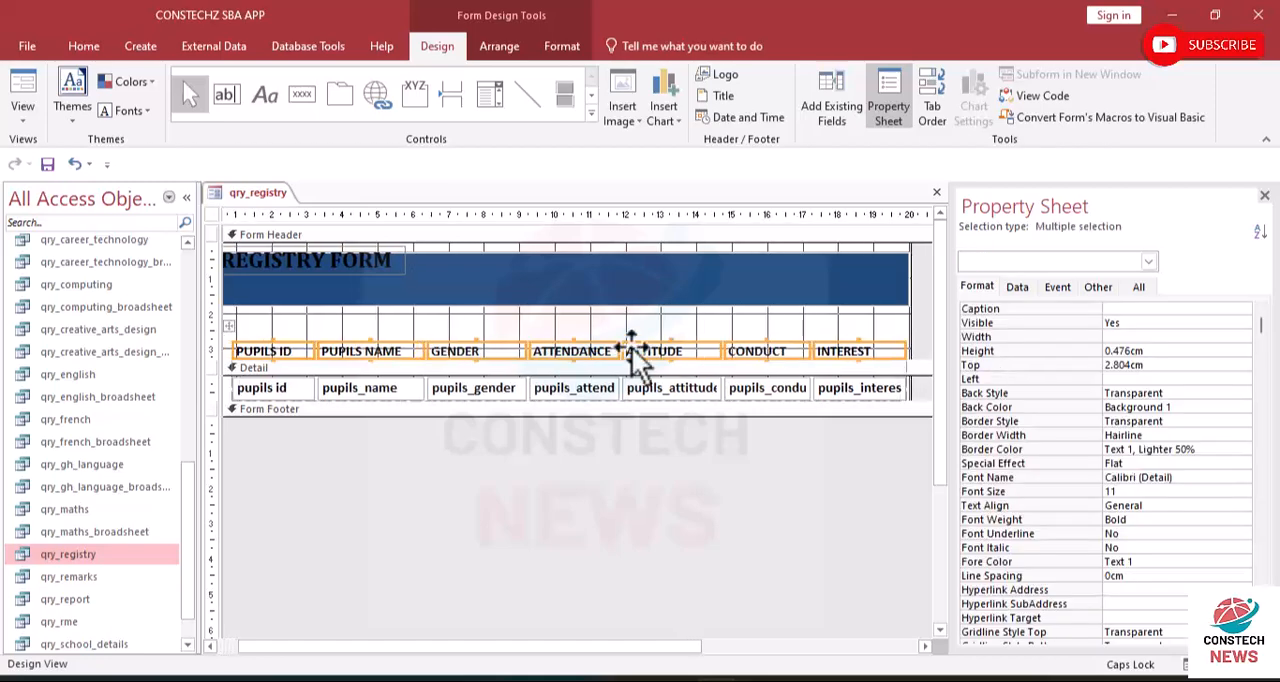
drag(586, 350, 577, 315)
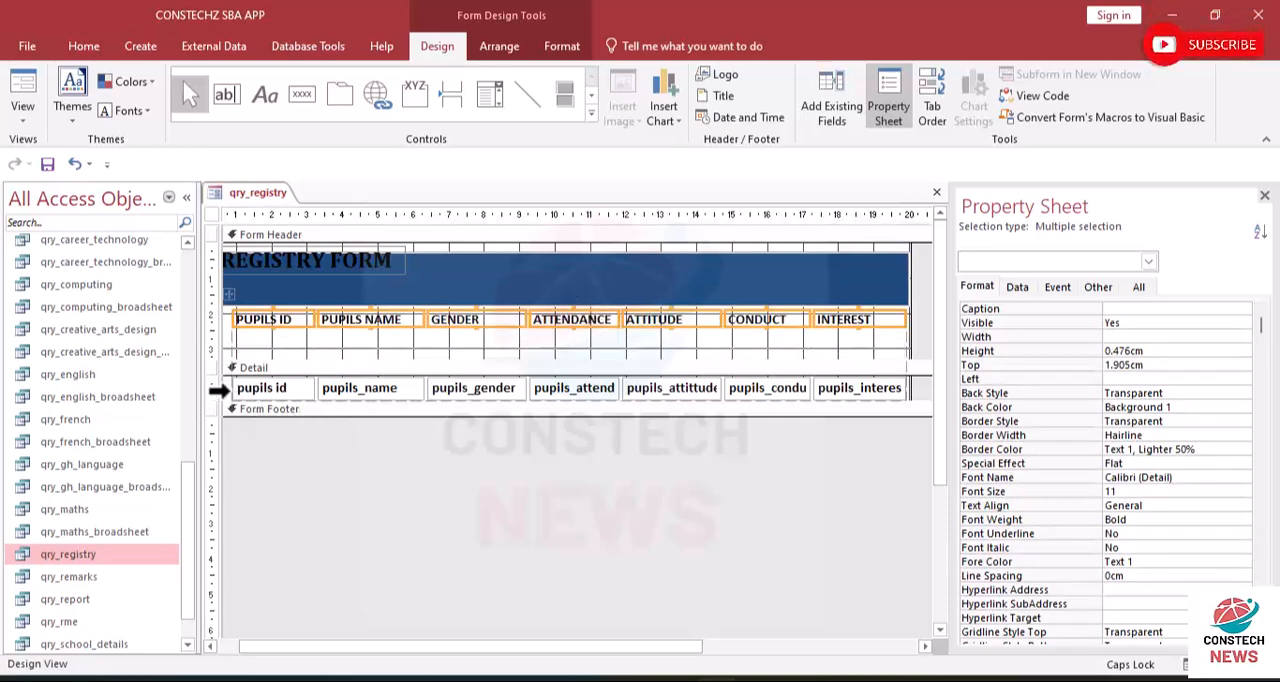
- Try to shift the column labels and the Detail fields sideways together, and undo the shift
drag(285, 387, 255, 387)
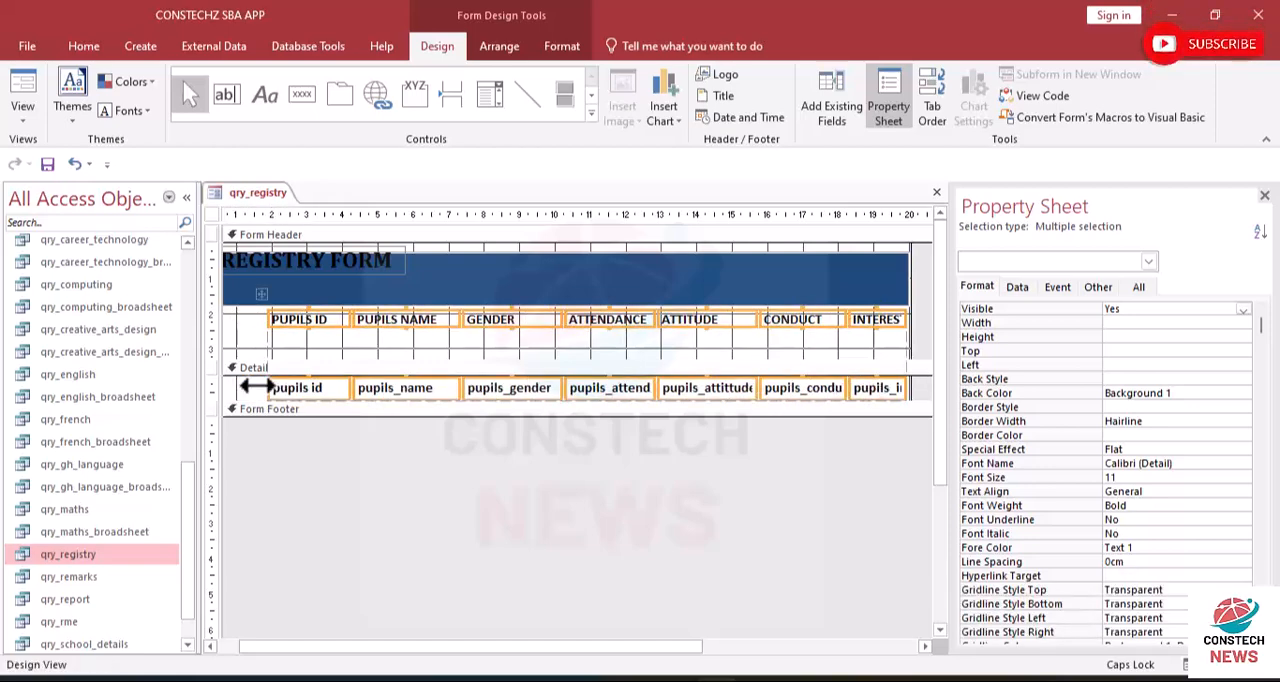
click(72, 160)
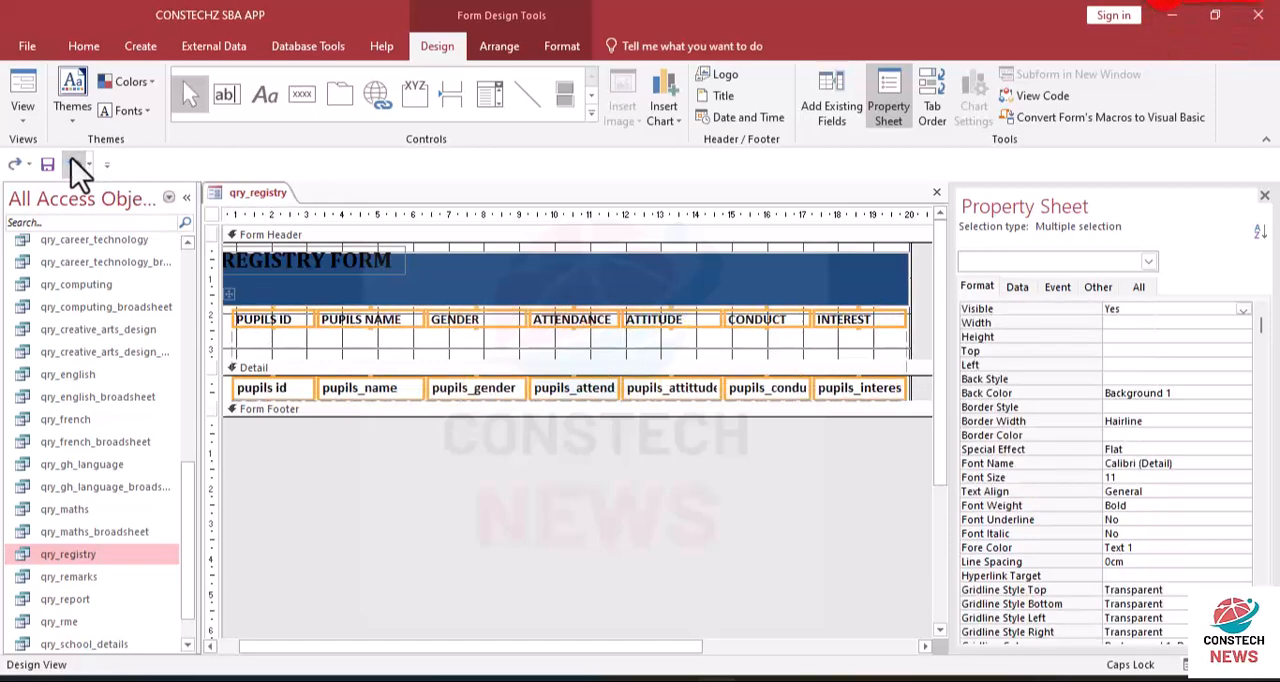
- Select the whole row of text boxes in the Detail section and try to move it upward
click(308, 356)
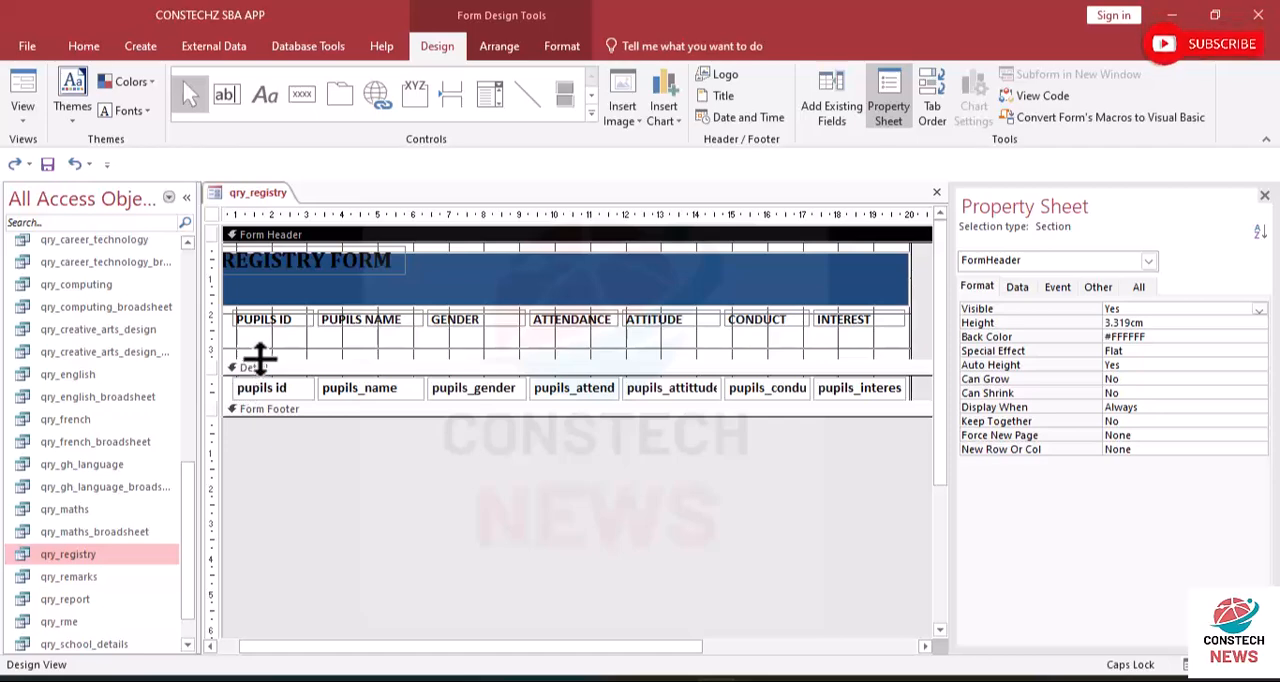
click(213, 388)
mouse_move(347, 388)
mouse_down()
mouse_move(345, 360)
mouse_move(349, 372)
mouse_up()
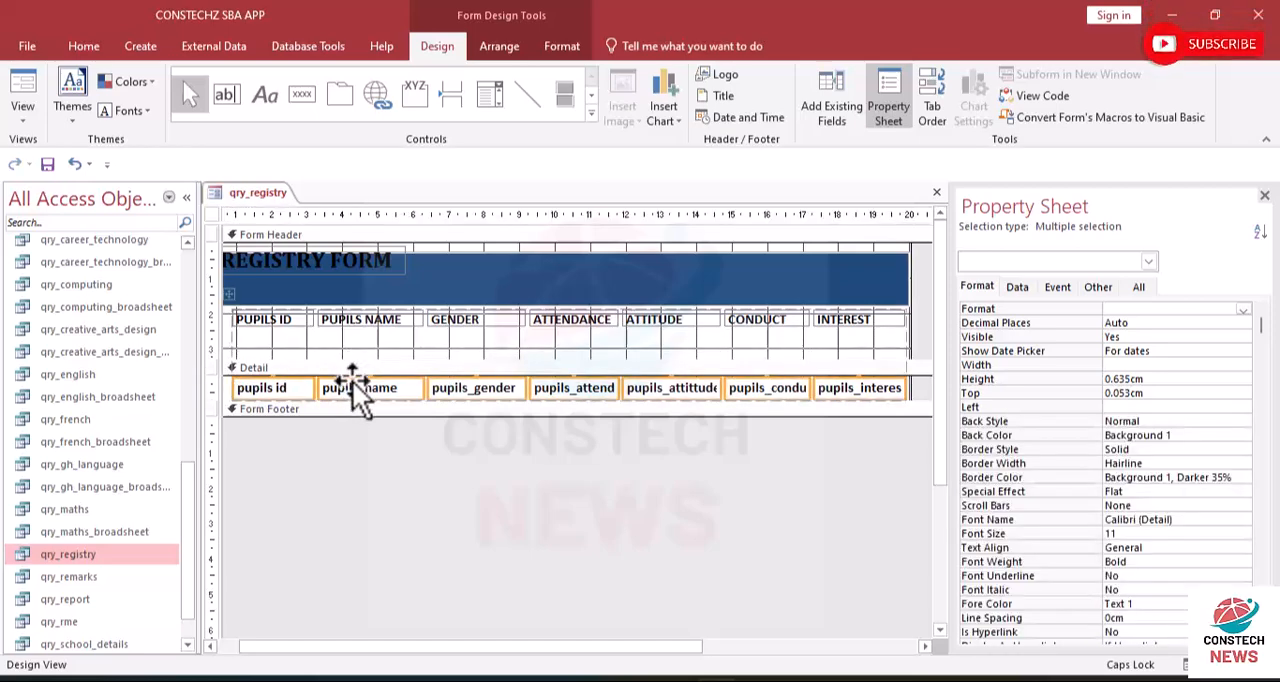
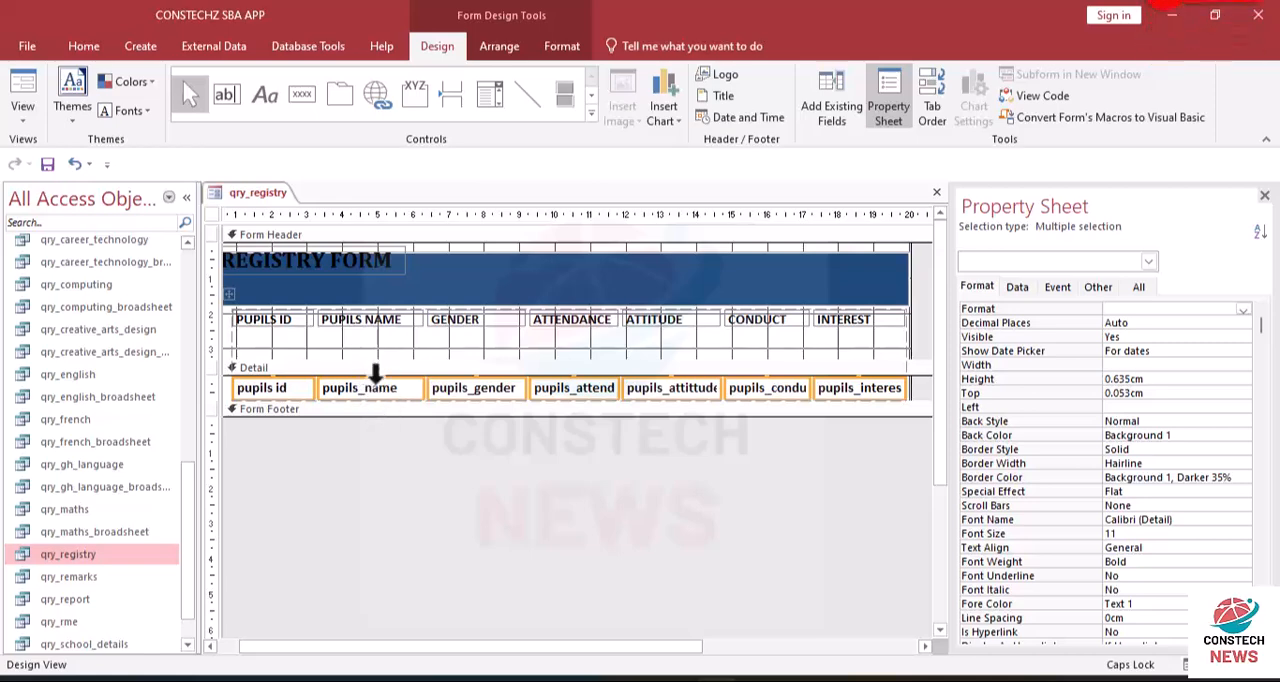
click(370, 372)
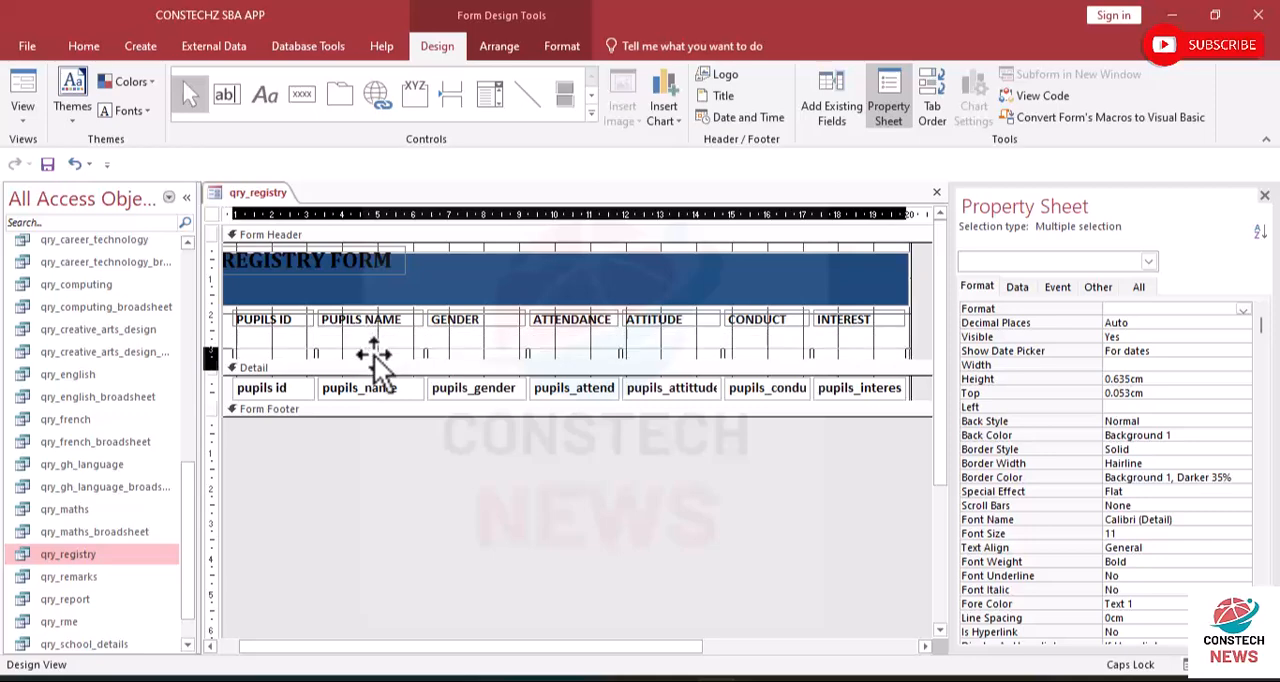
drag(374, 356, 374, 356)
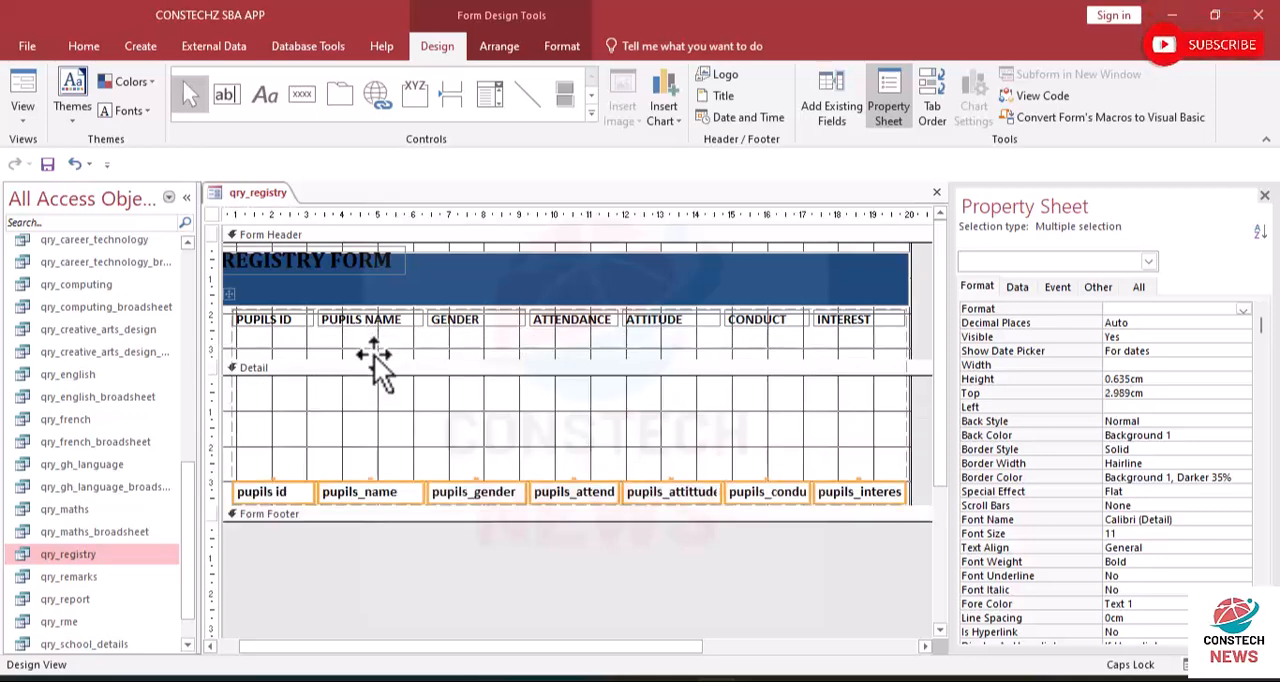
click(75, 164)
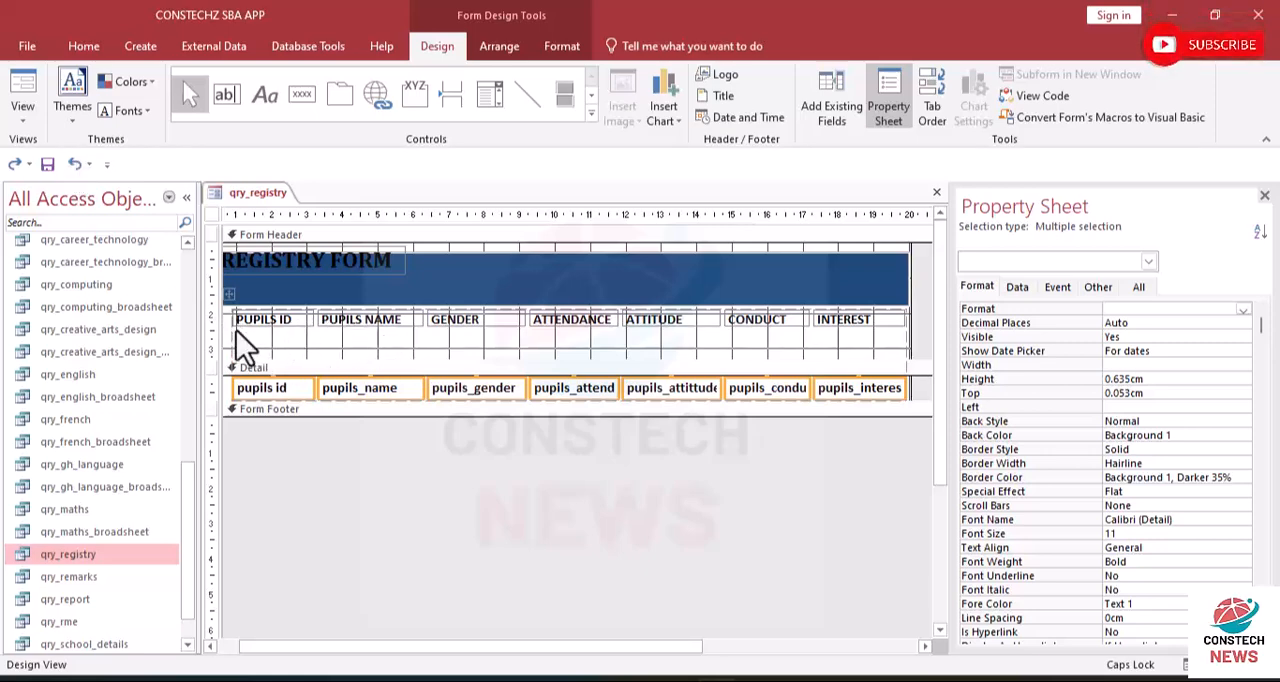
- Undo the column labels' upward move and extend the blue header rectangle's lower edge to a height of about 2.31 cm
click(74, 163)
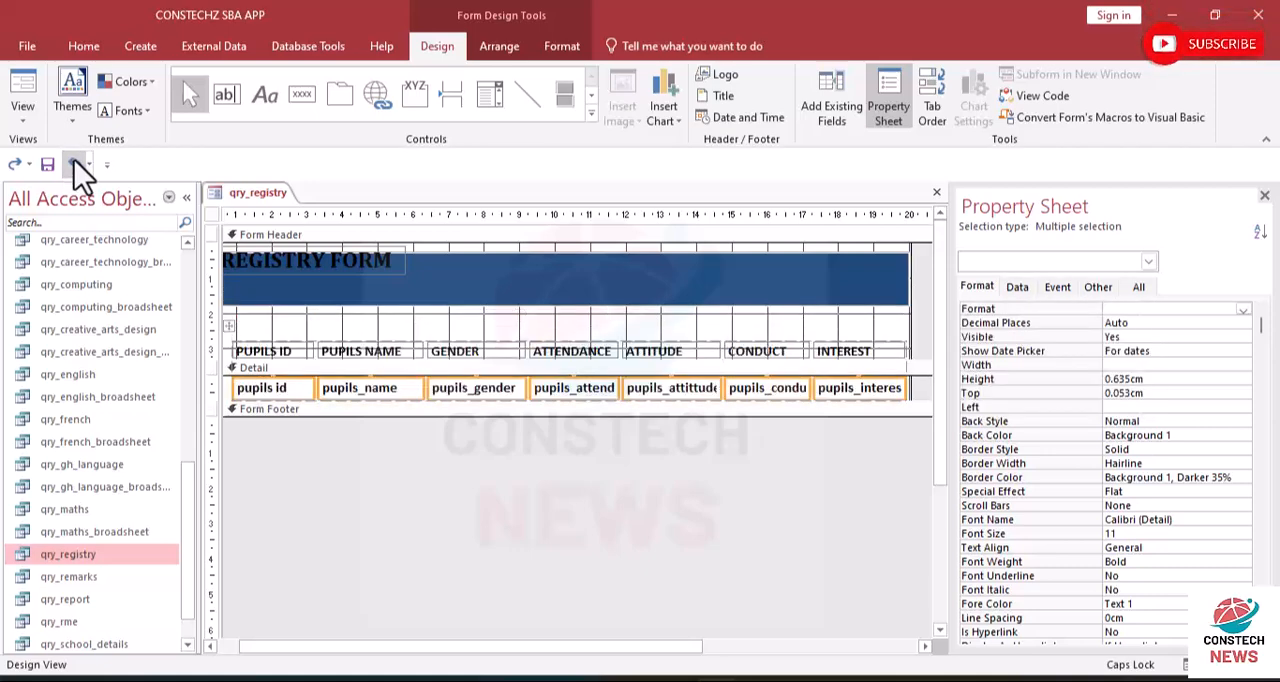
click(424, 298)
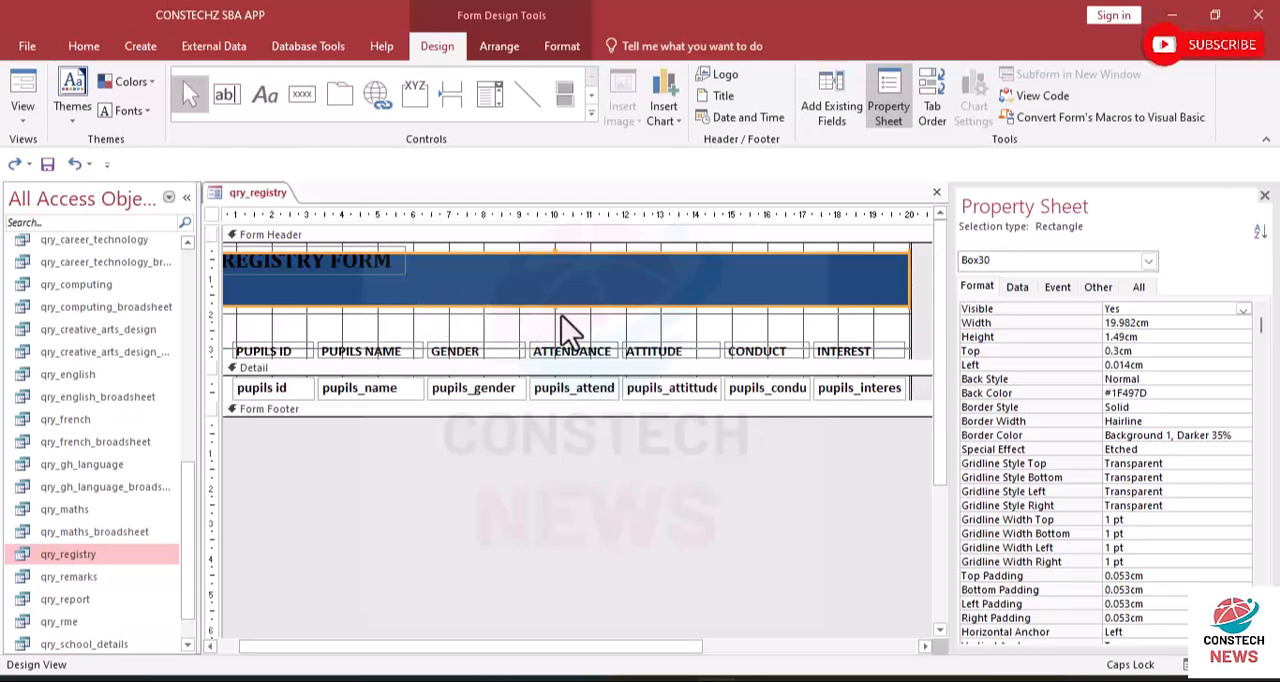
drag(557, 306, 558, 335)
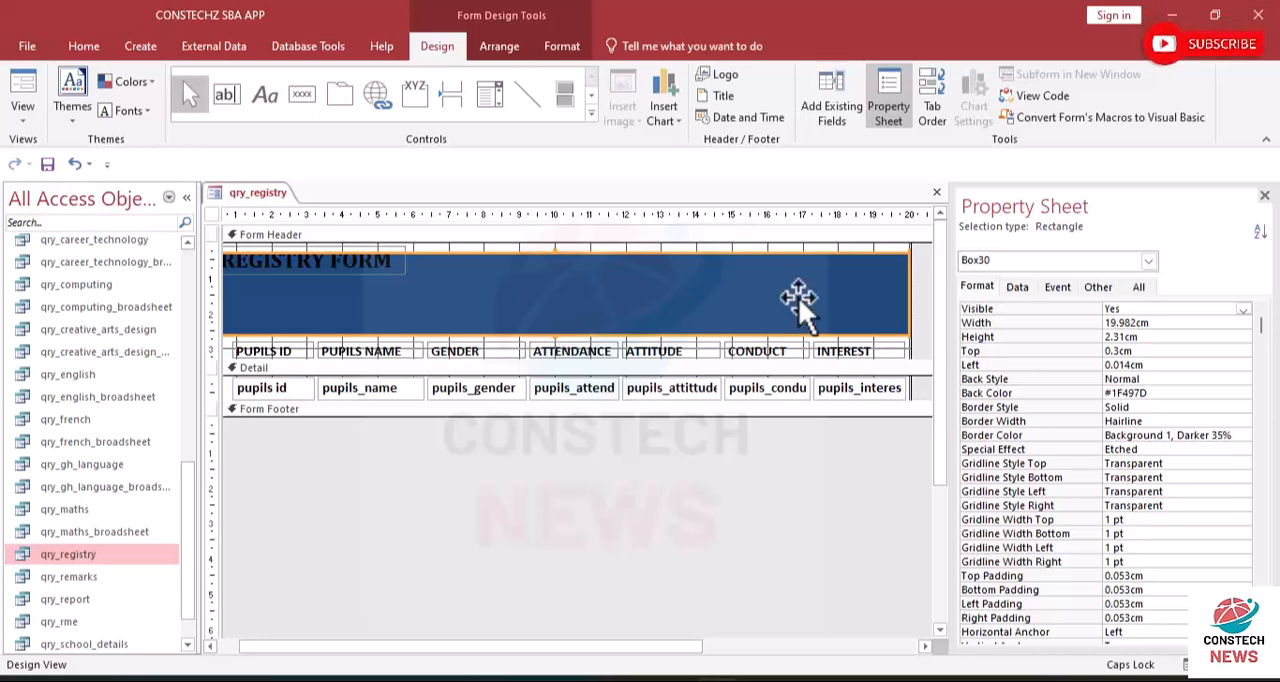
- Move the blue rectangle down clear of the title, and shift the REGISTRY FORM label toward the middle of the header
click(399, 277)
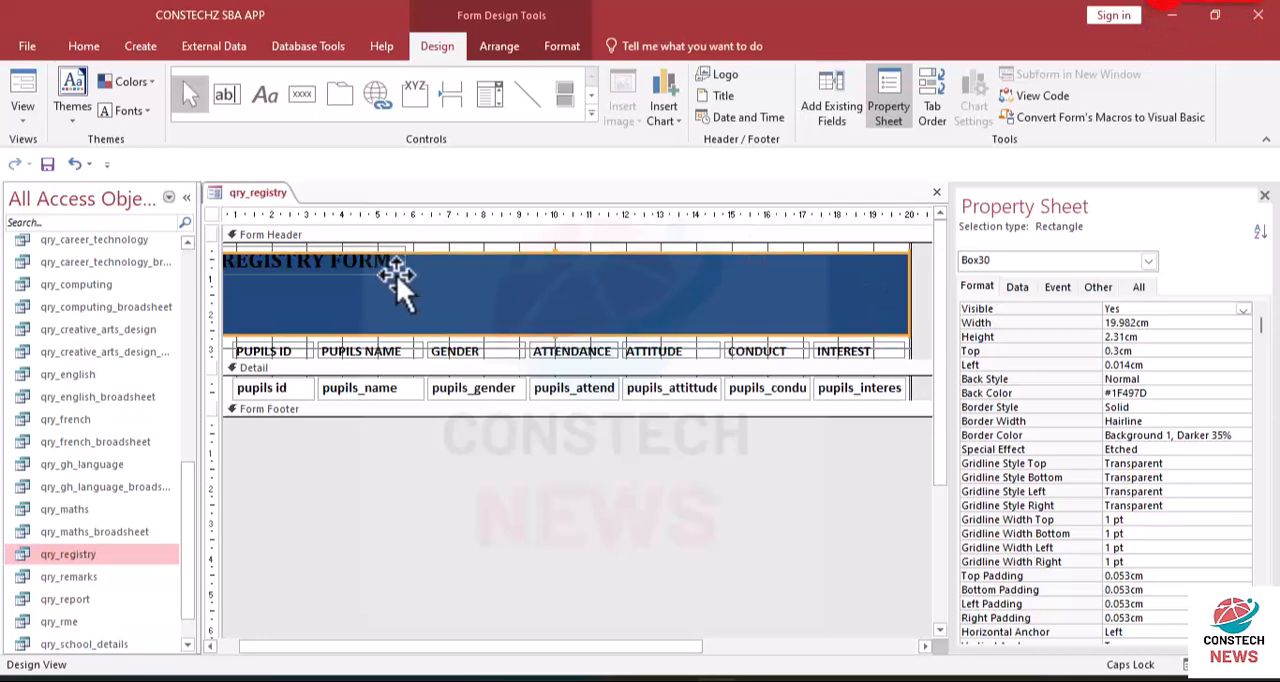
click(386, 269)
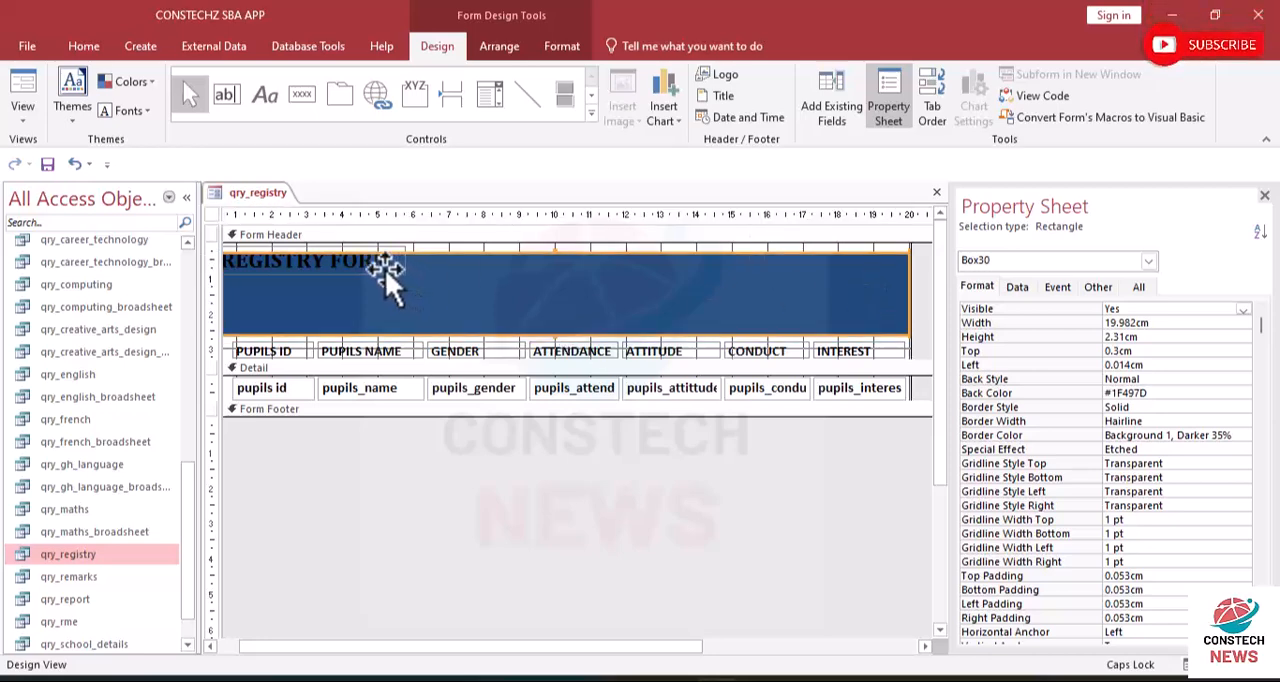
drag(508, 303, 512, 331)
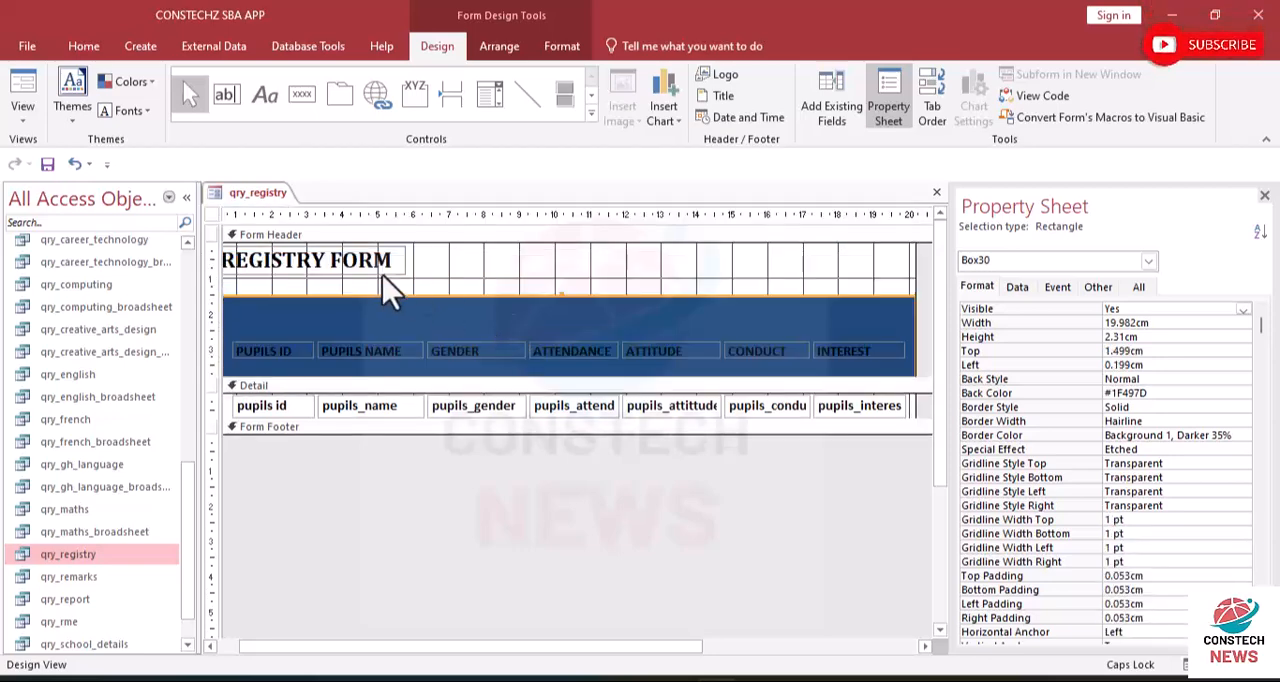
click(364, 265)
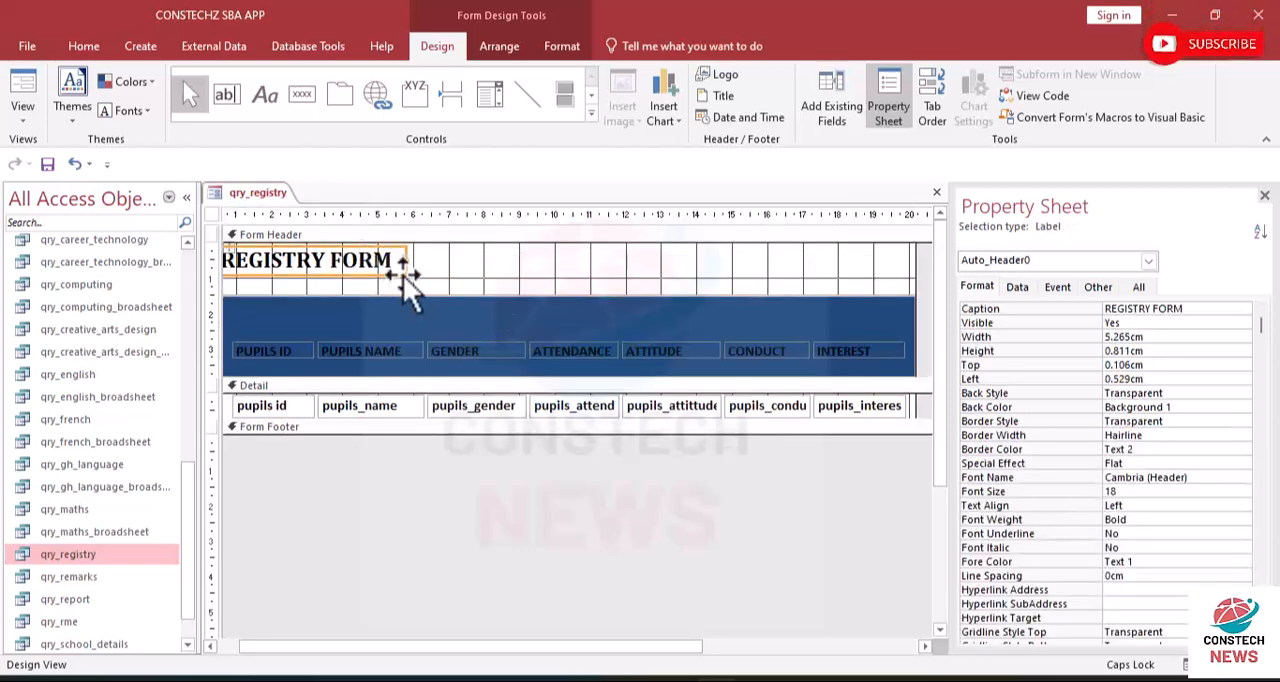
drag(403, 276, 657, 272)
- Slide the blue rectangle off the title again and reposition the REGISTRY FORM label about 6.4 cm from the left and 0.9 cm from the top
click(659, 317)
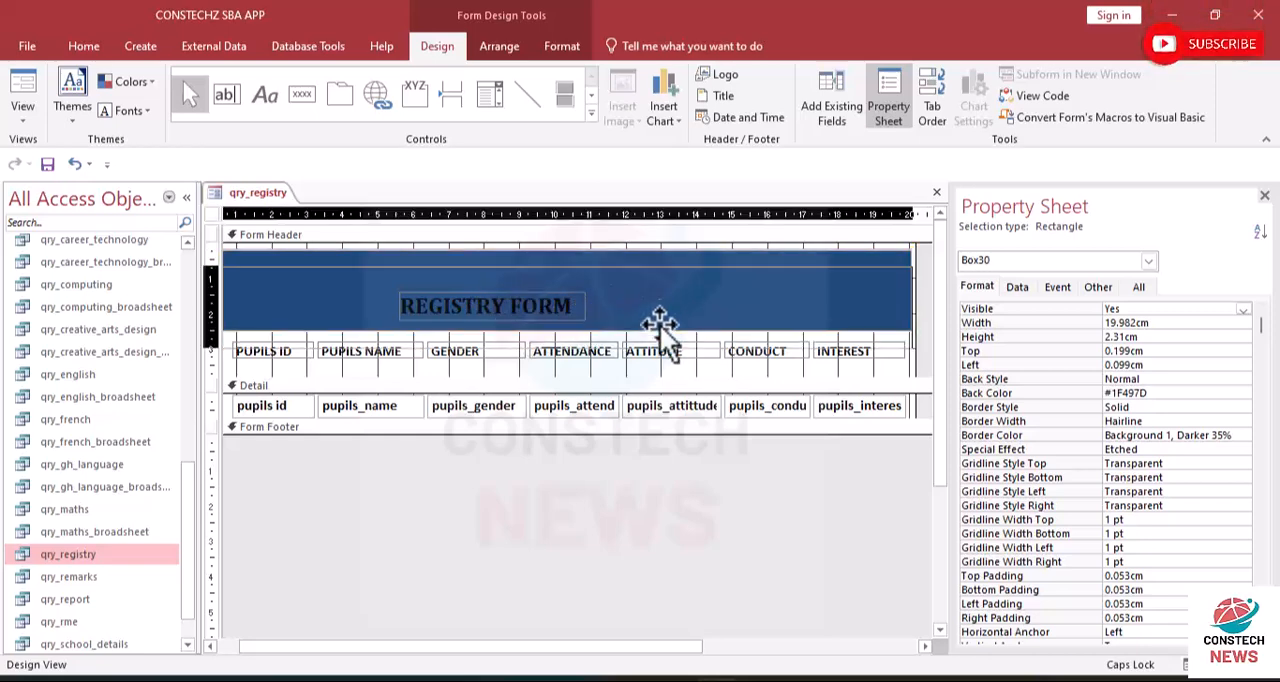
drag(643, 288, 634, 363)
drag(543, 318, 571, 298)
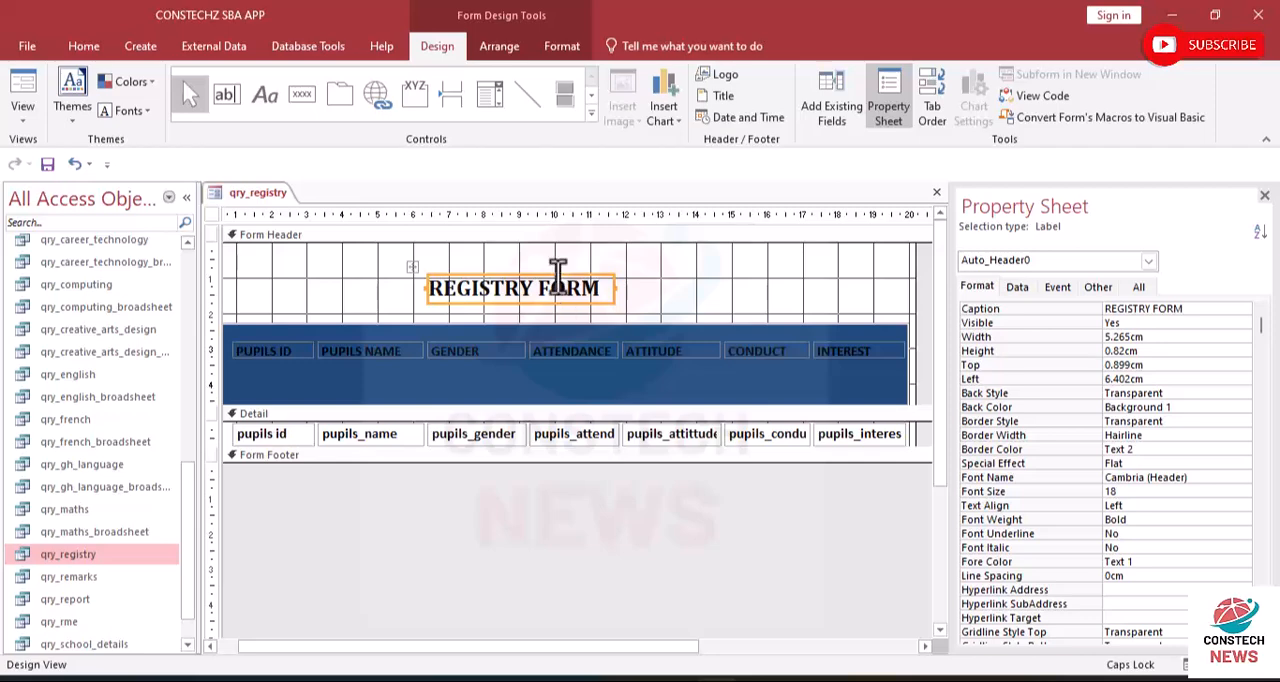
- Set the REGISTRY FORM label's font color to white
click(561, 46)
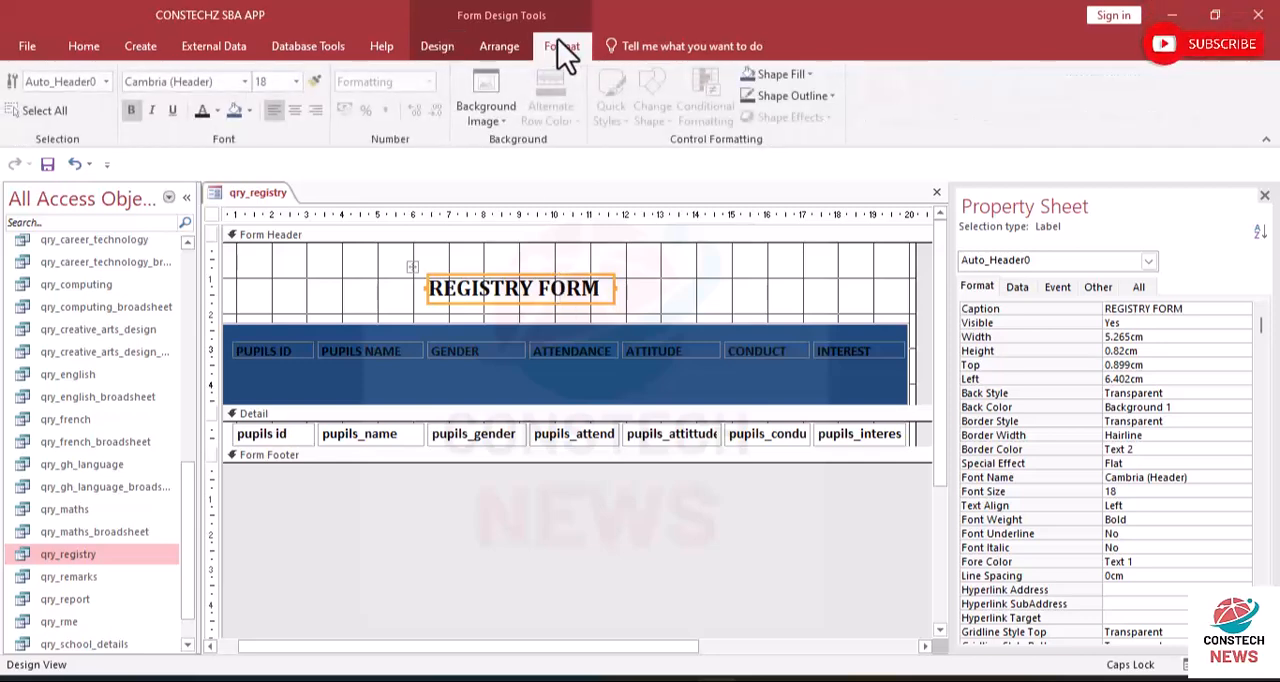
click(804, 77)
click(756, 104)
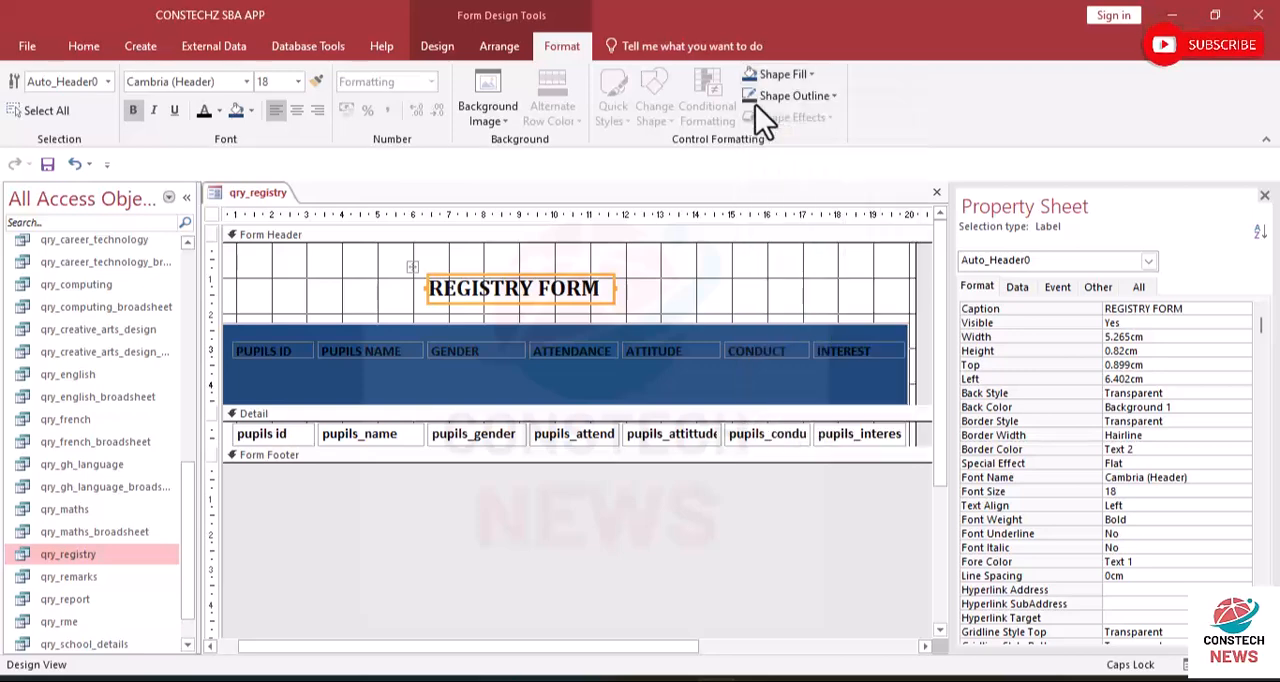
click(681, 281)
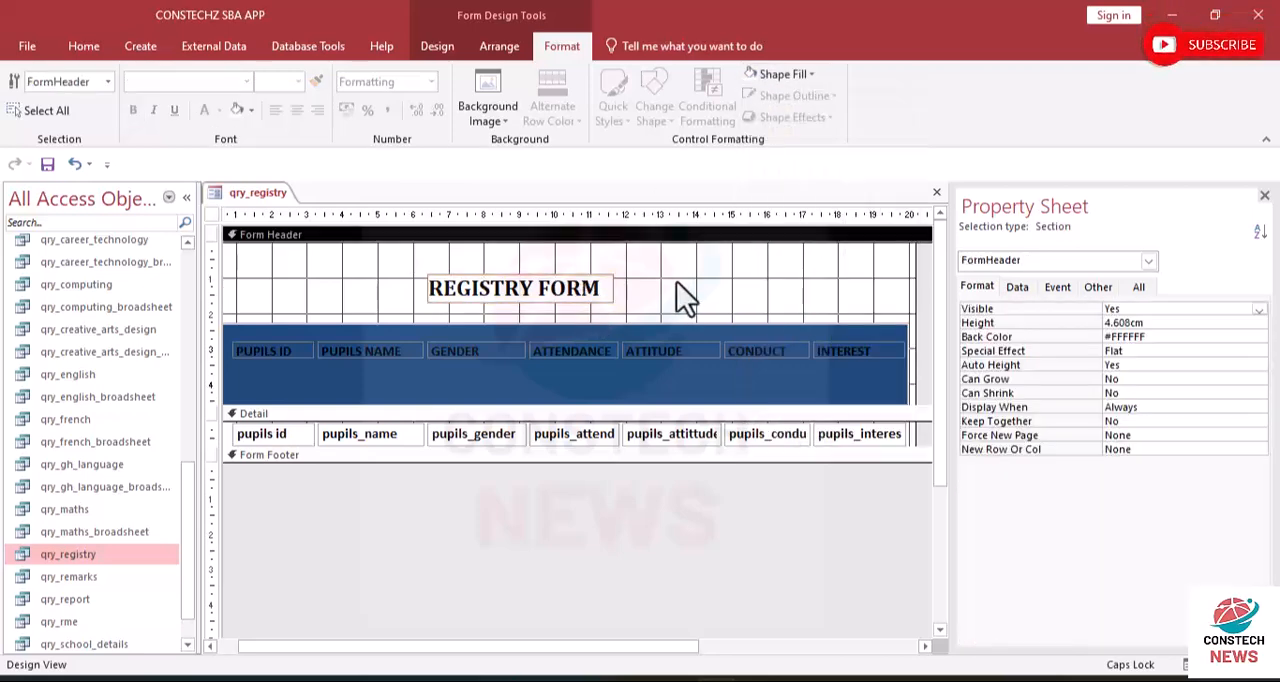
click(583, 291)
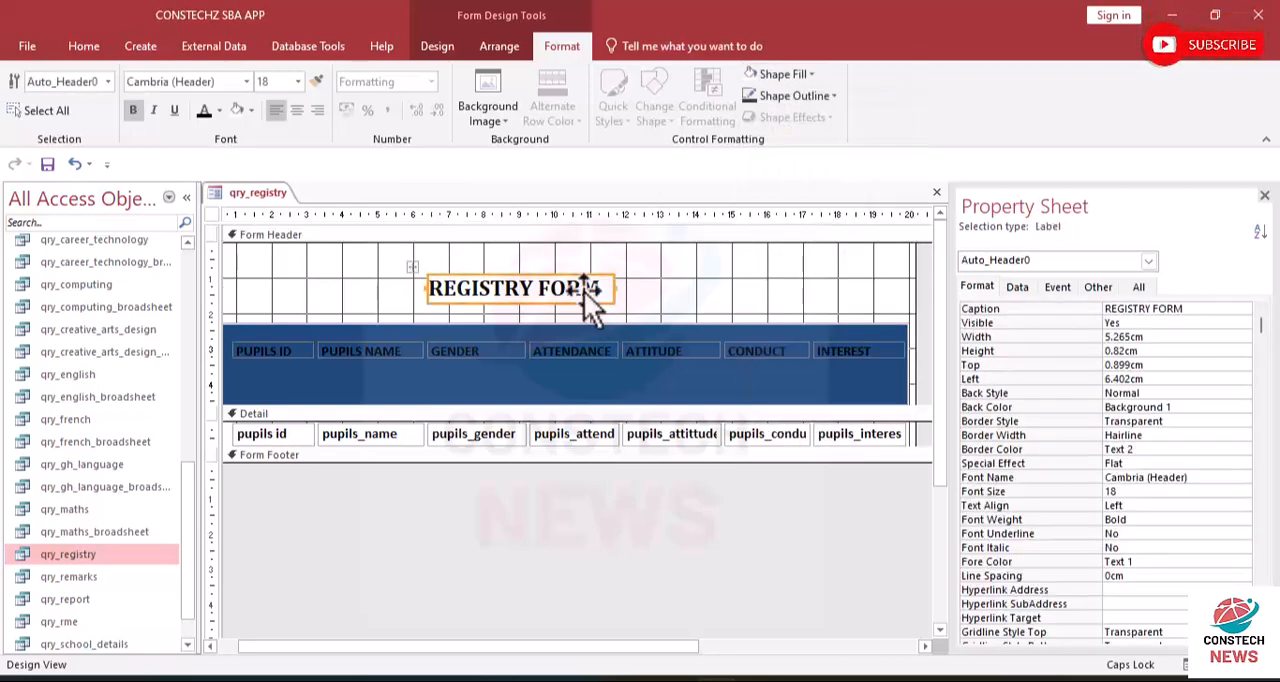
click(218, 109)
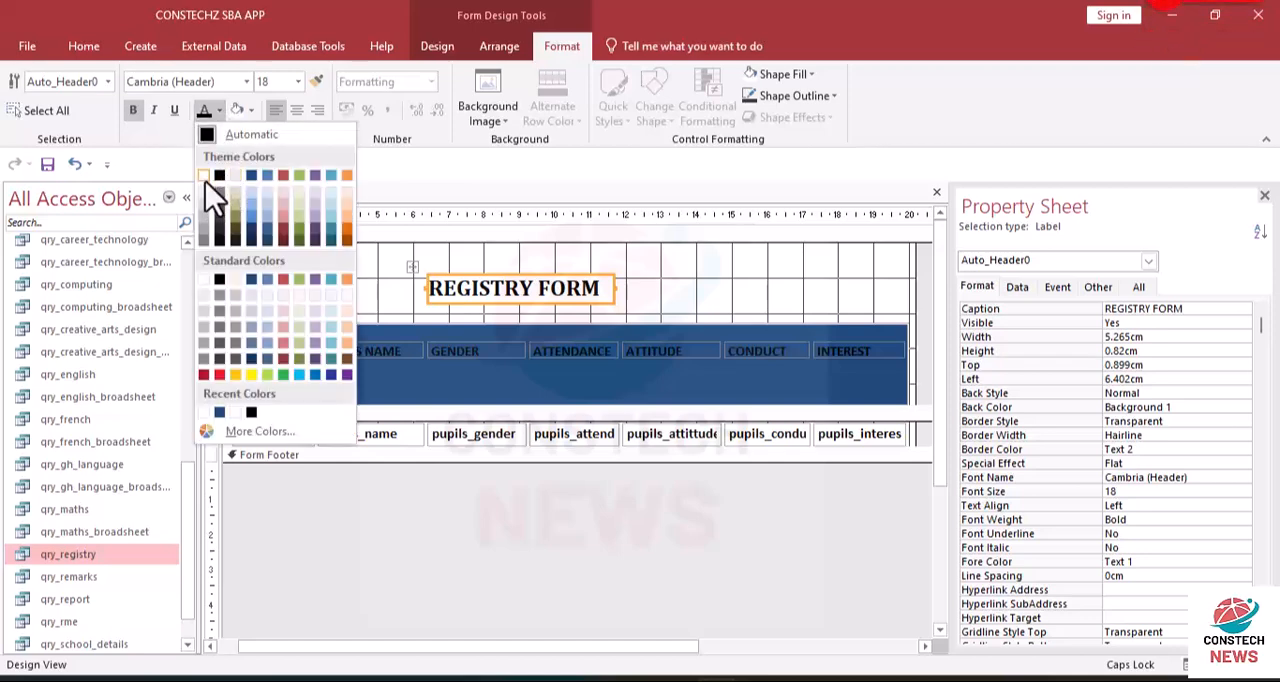
click(205, 176)
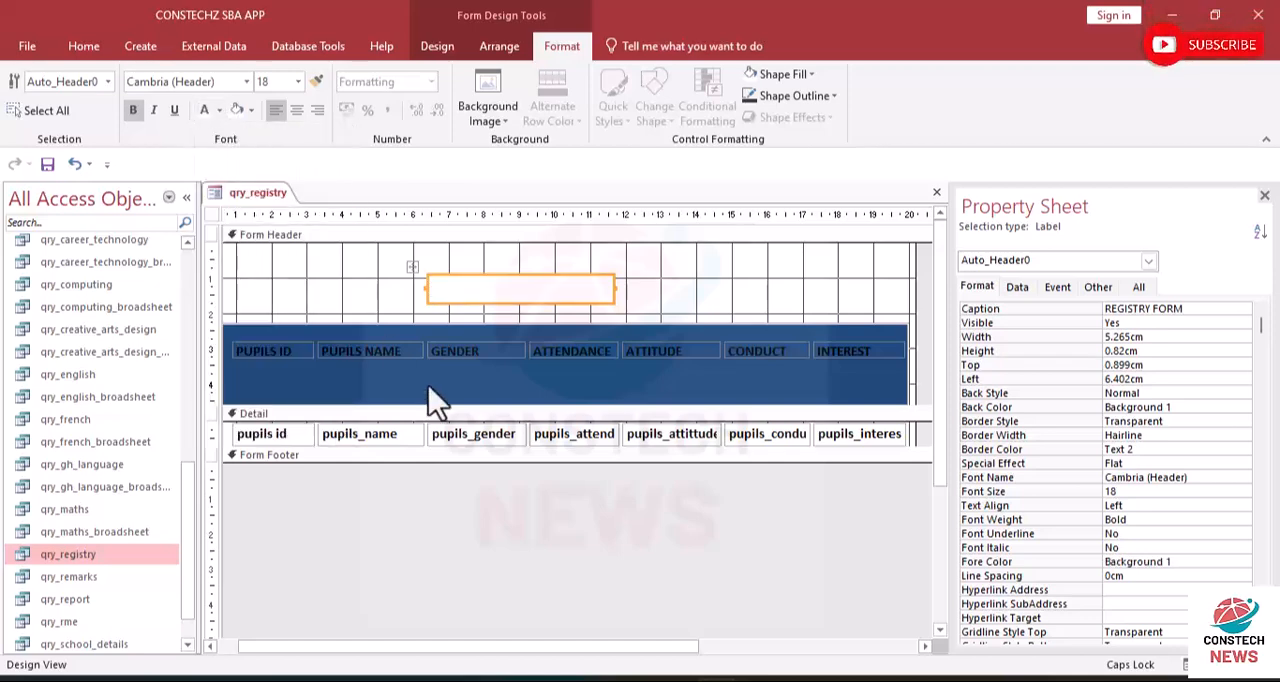
- Move the blue rectangle up behind the title to check the overlap, and move it back down over the column labels
drag(486, 397, 487, 290)
drag(511, 370, 518, 280)
click(560, 400)
drag(560, 400, 560, 250)
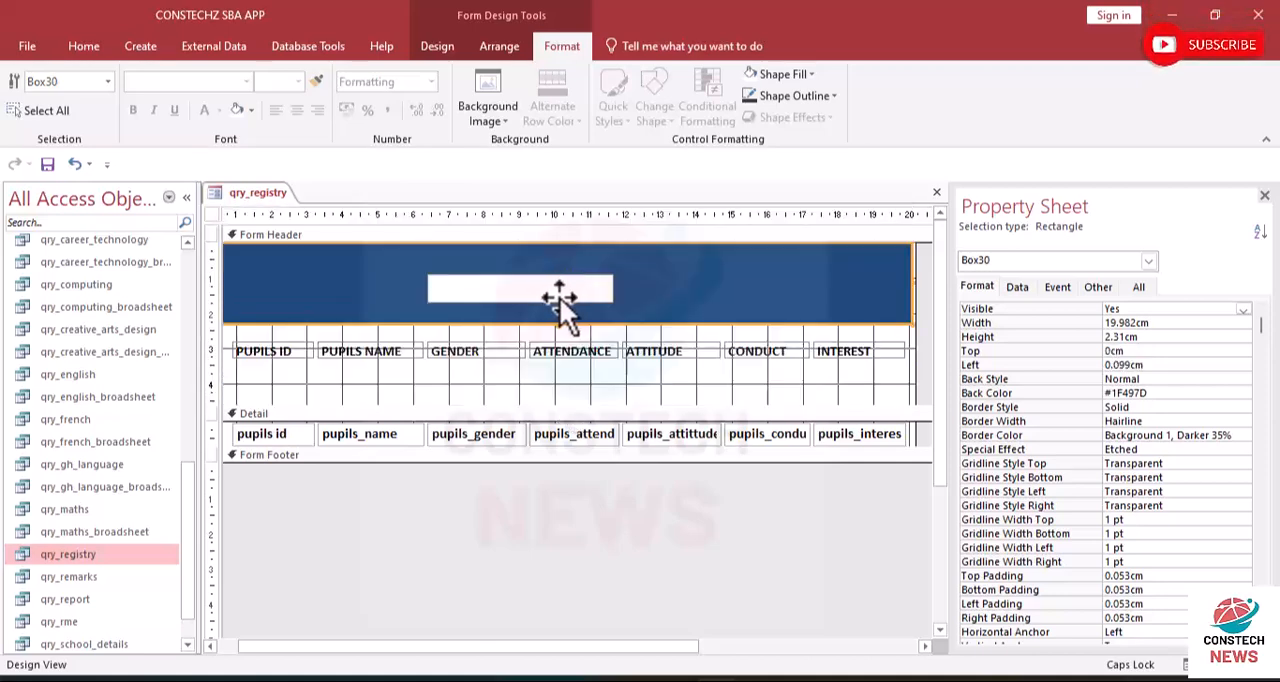
click(551, 297)
click(659, 284)
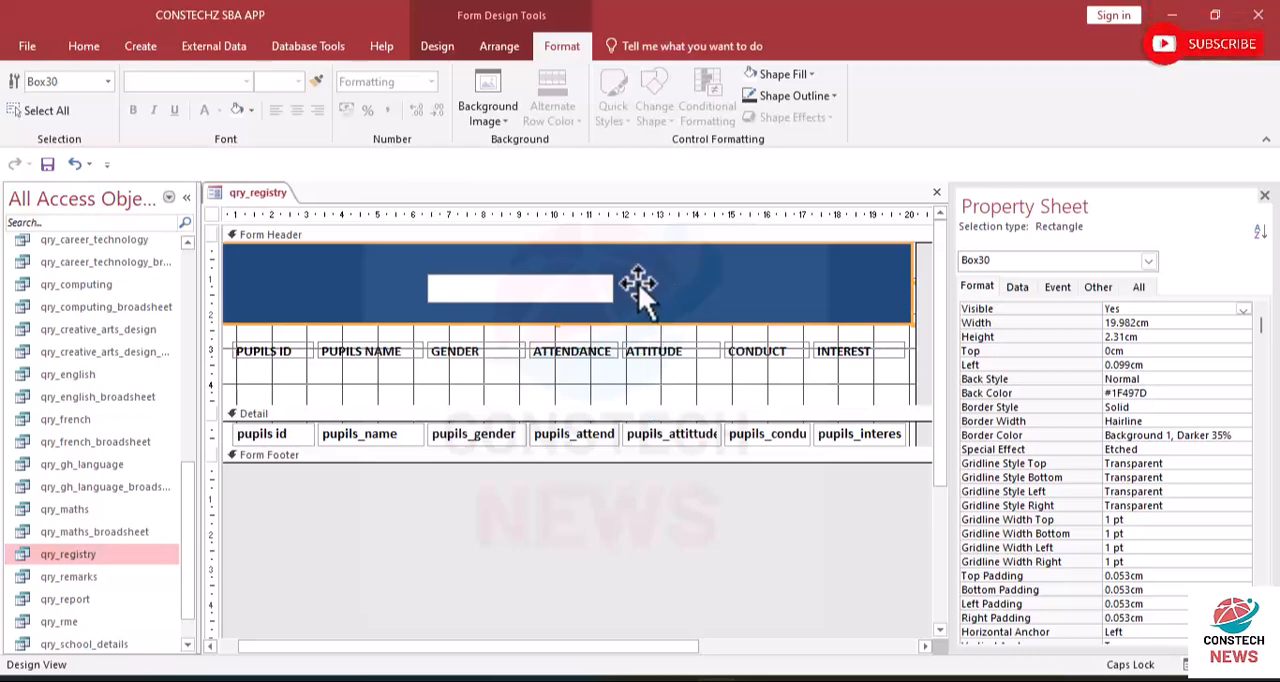
drag(640, 285, 631, 378)
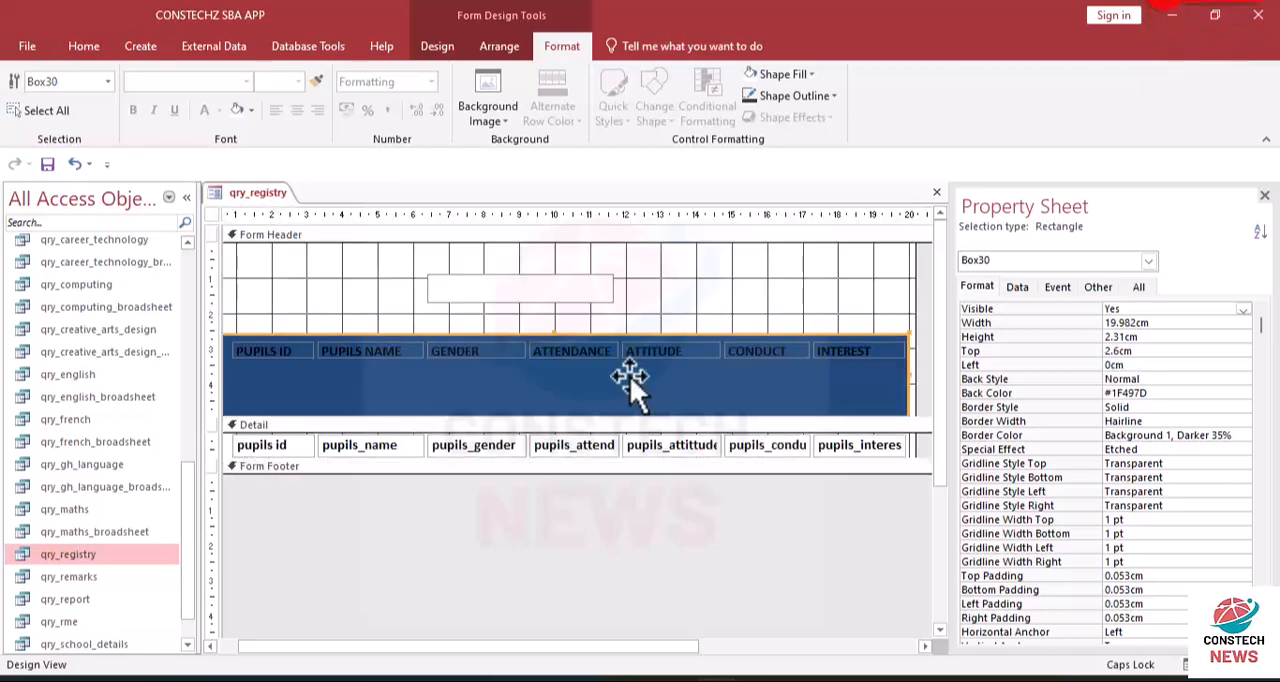
- Undo the last blue rectangle moves and the title label's white font color
click(511, 280)
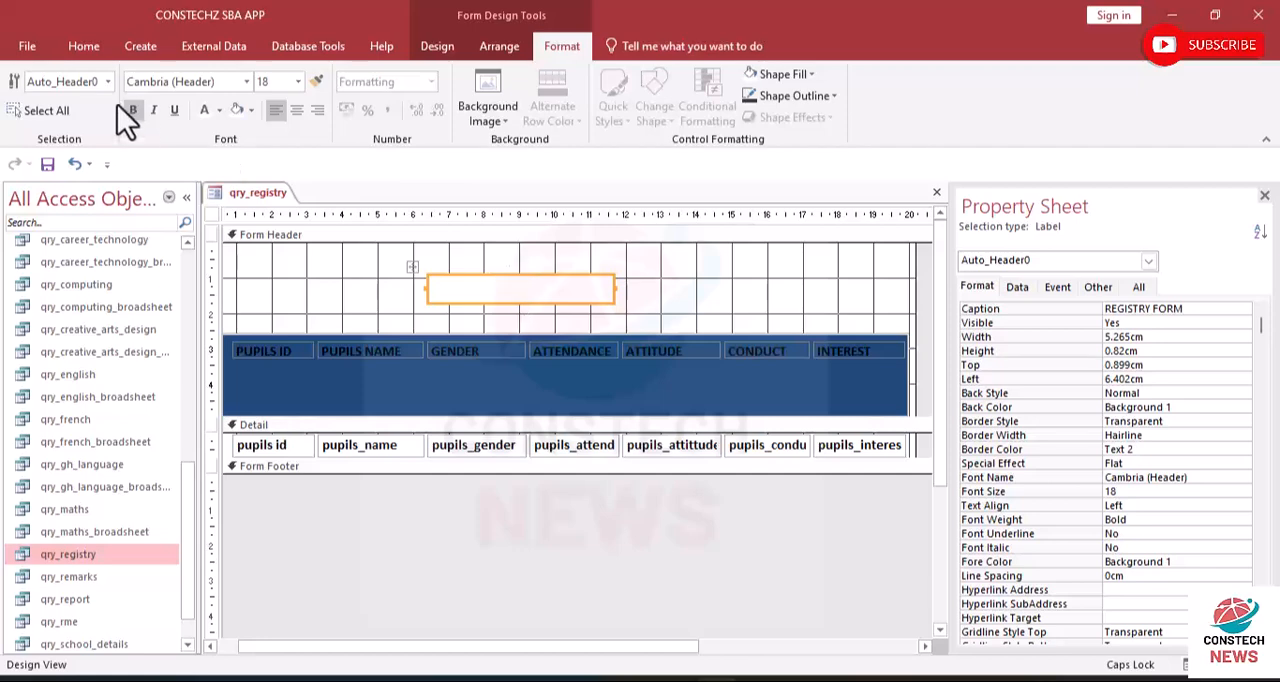
click(70, 163)
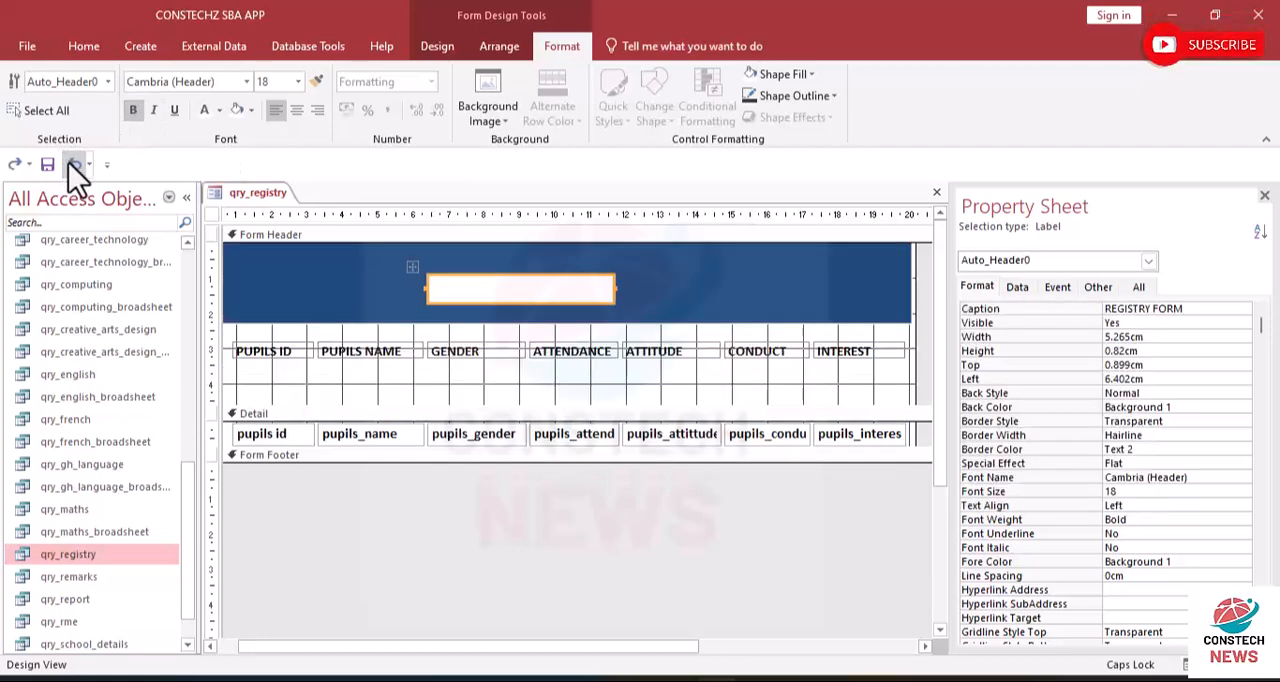
click(70, 163)
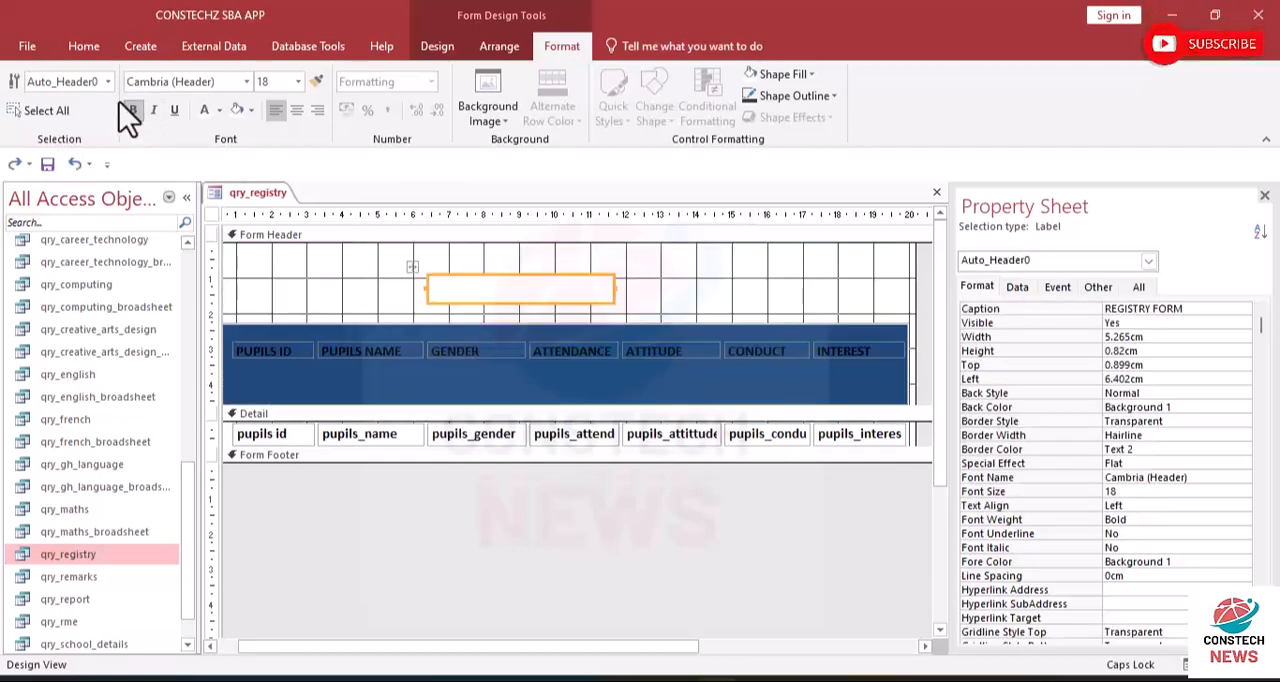
click(72, 166)
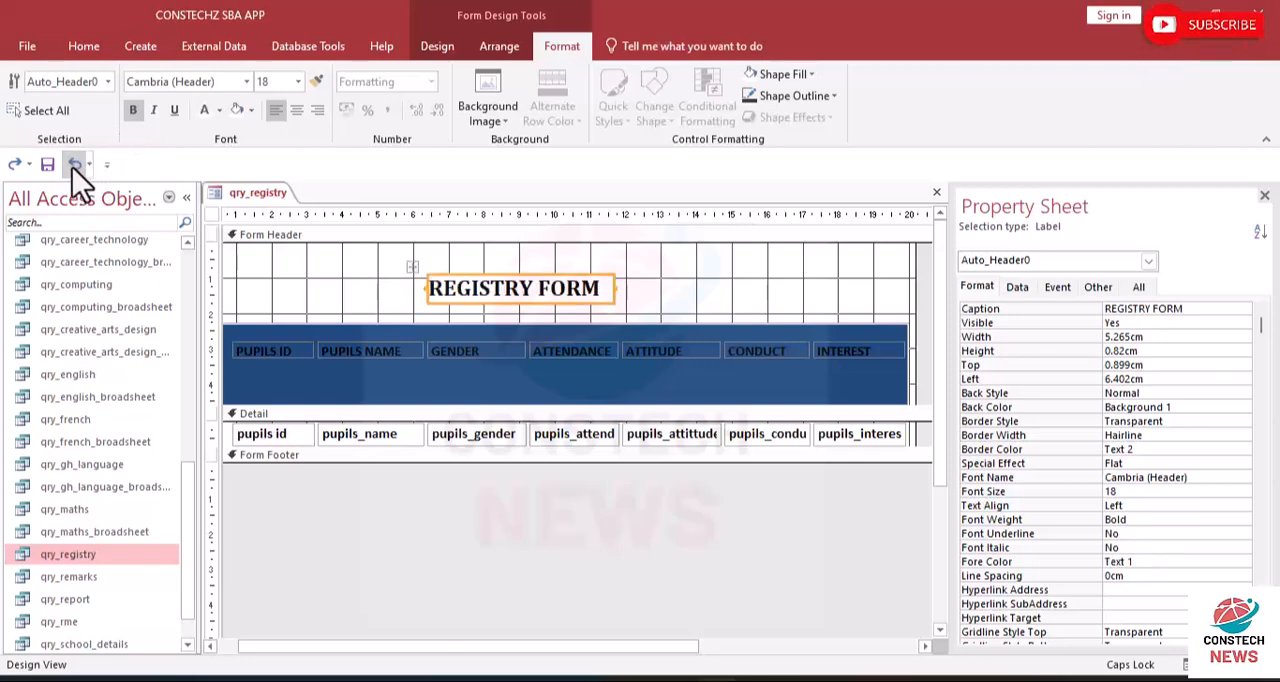
- Apply the white theme font color, Background 1, to the REGISTRY FORM label
click(220, 111)
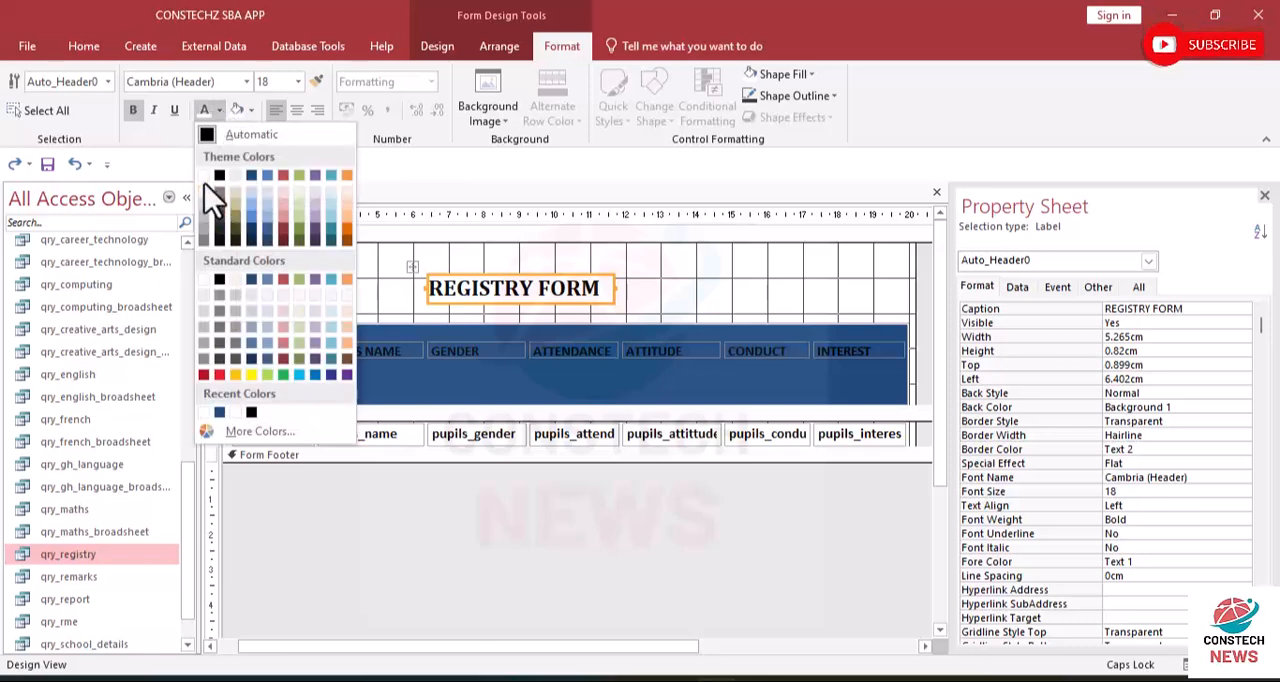
click(204, 176)
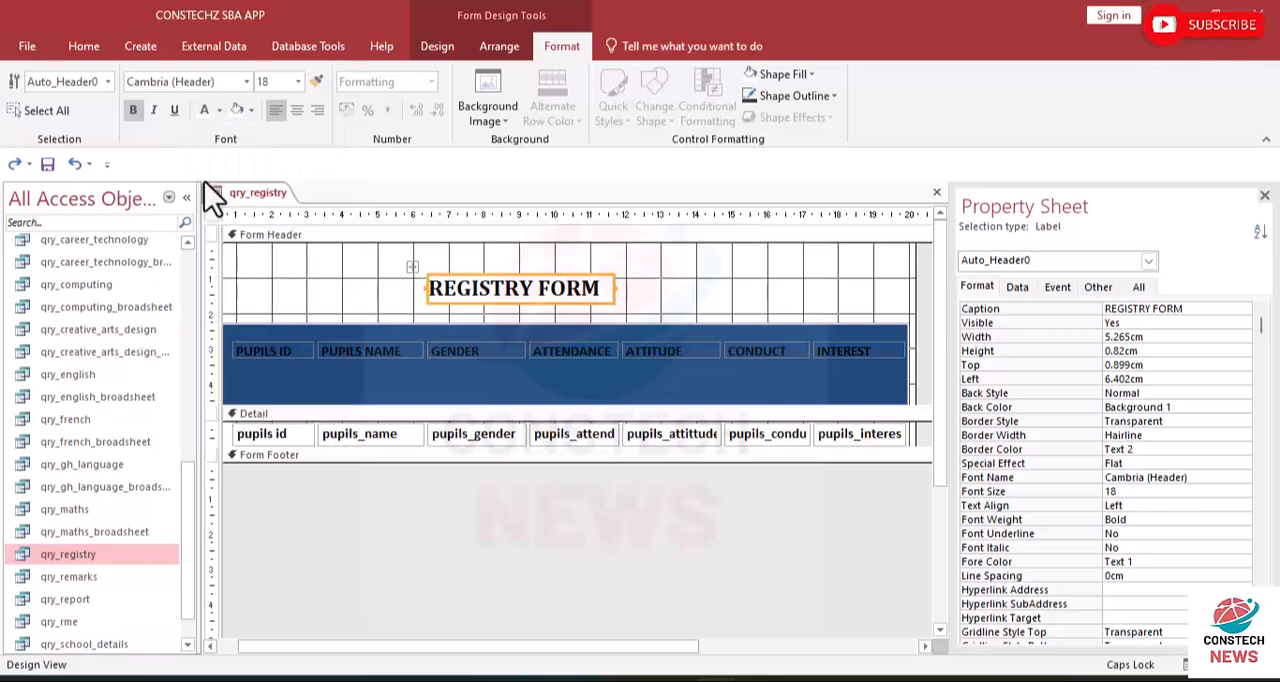
click(648, 320)
- Set the REGISTRY FORM label's shape outline to Transparent
click(591, 291)
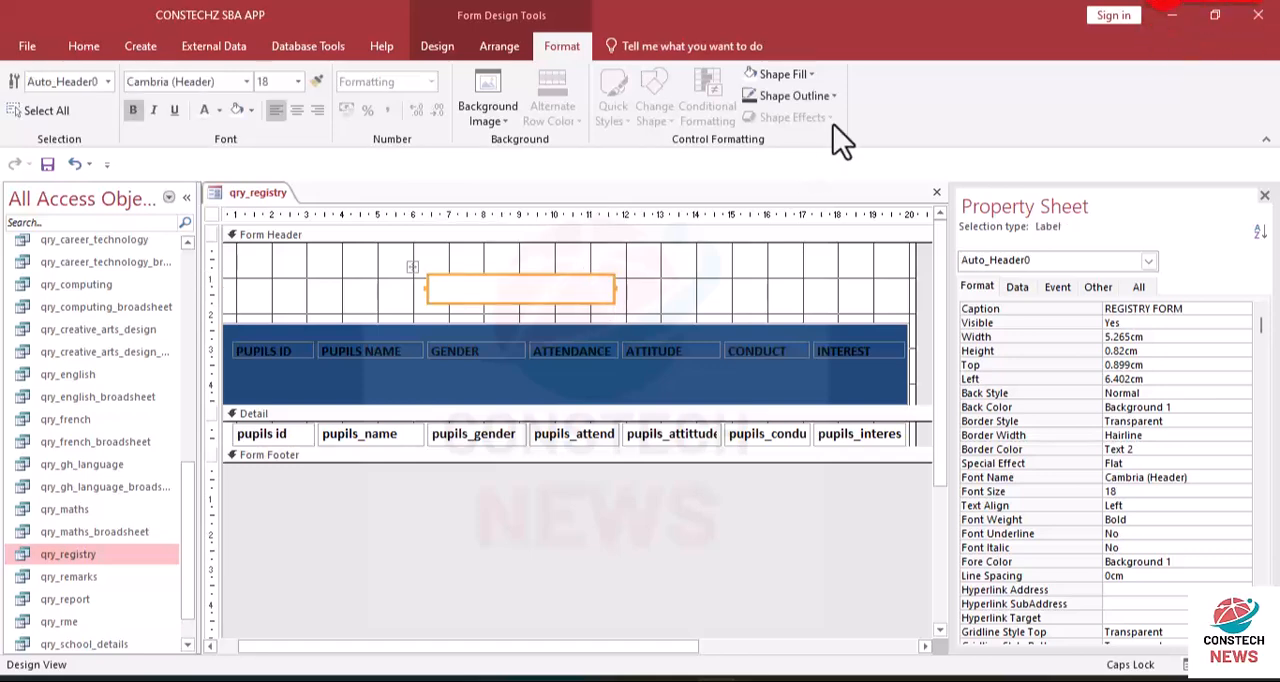
click(812, 74)
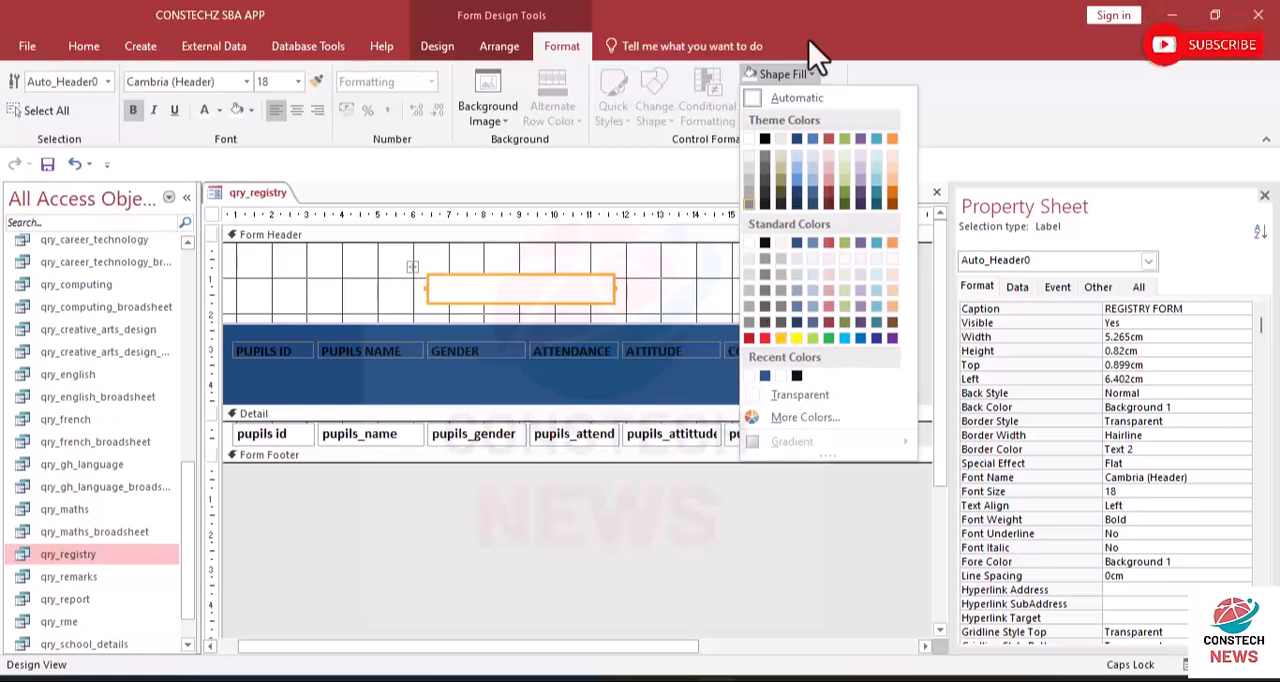
click(951, 103)
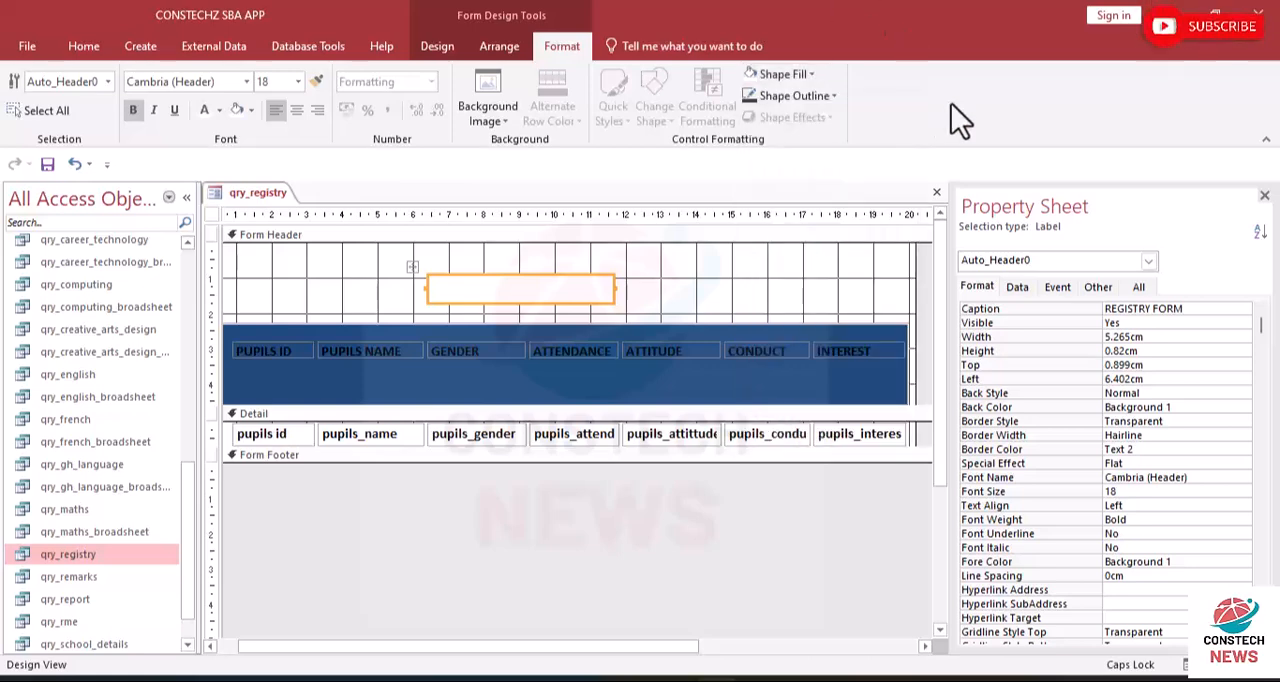
click(832, 97)
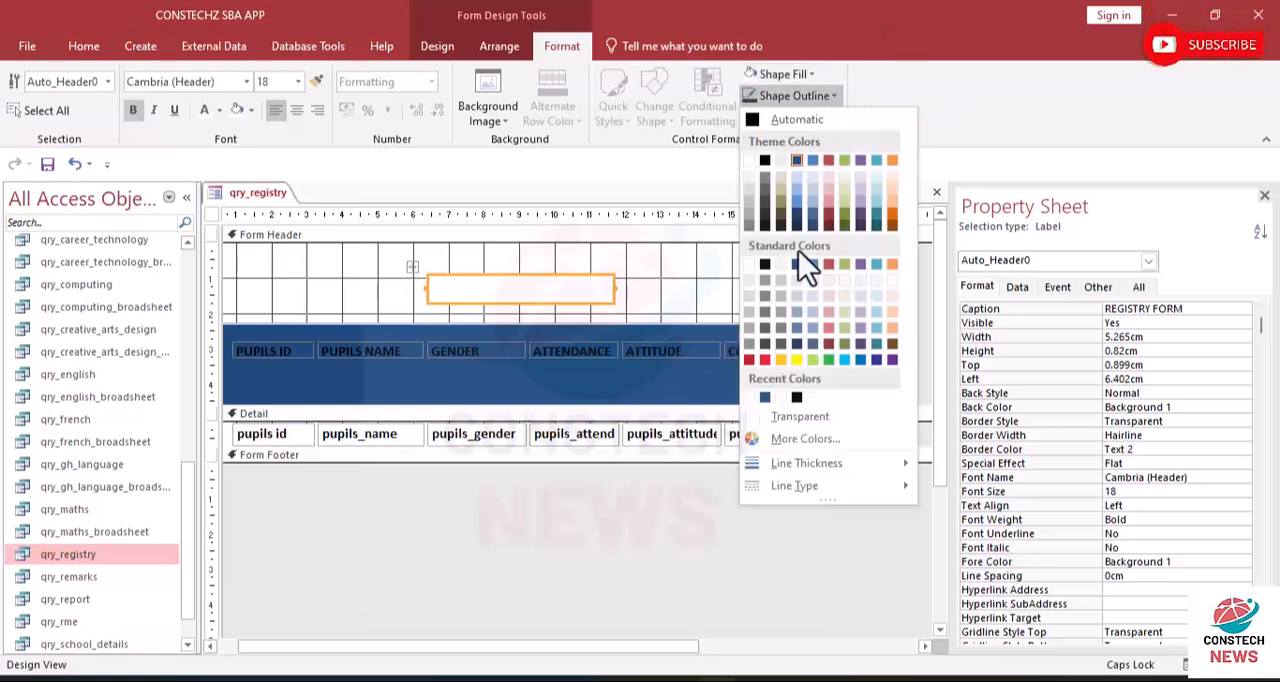
click(778, 413)
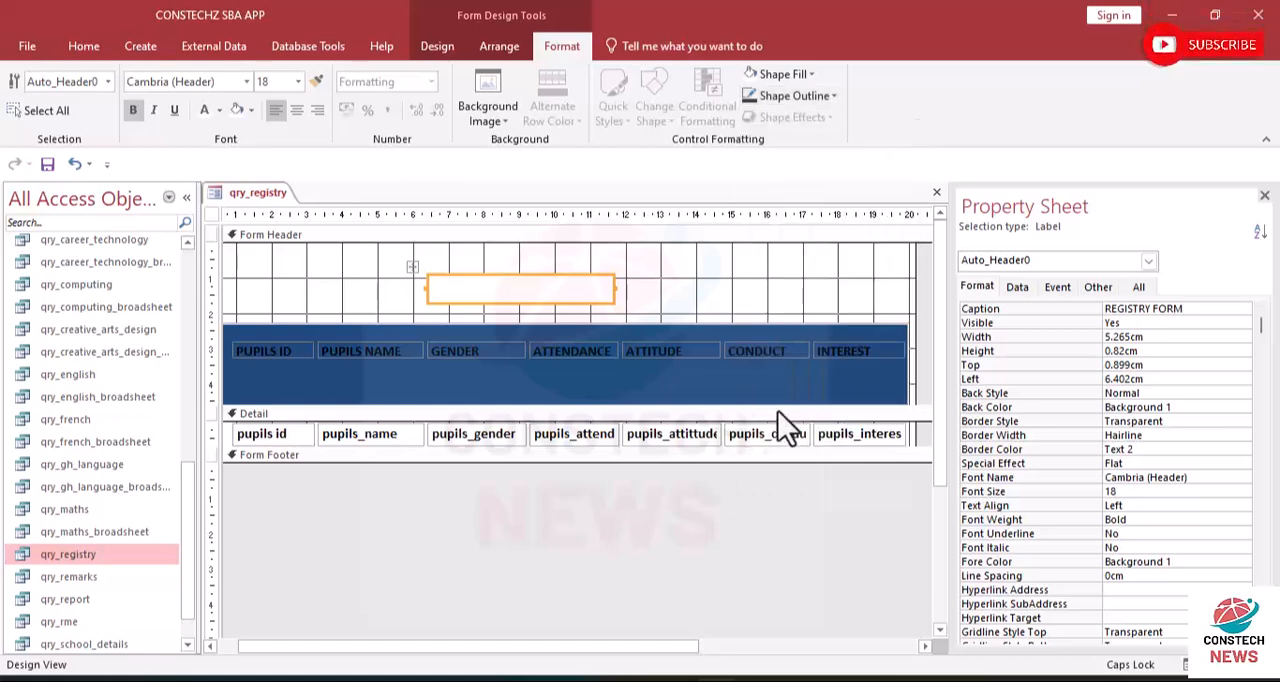
- Move the blue rectangle up behind the title to check the label's background, and move it back down
click(589, 373)
drag(565, 375, 545, 255)
drag(651, 288, 650, 372)
- Set the REGISTRY FORM label's shape fill to Transparent and move the blue rectangle up behind it, flush with the header's top and left edges
click(553, 293)
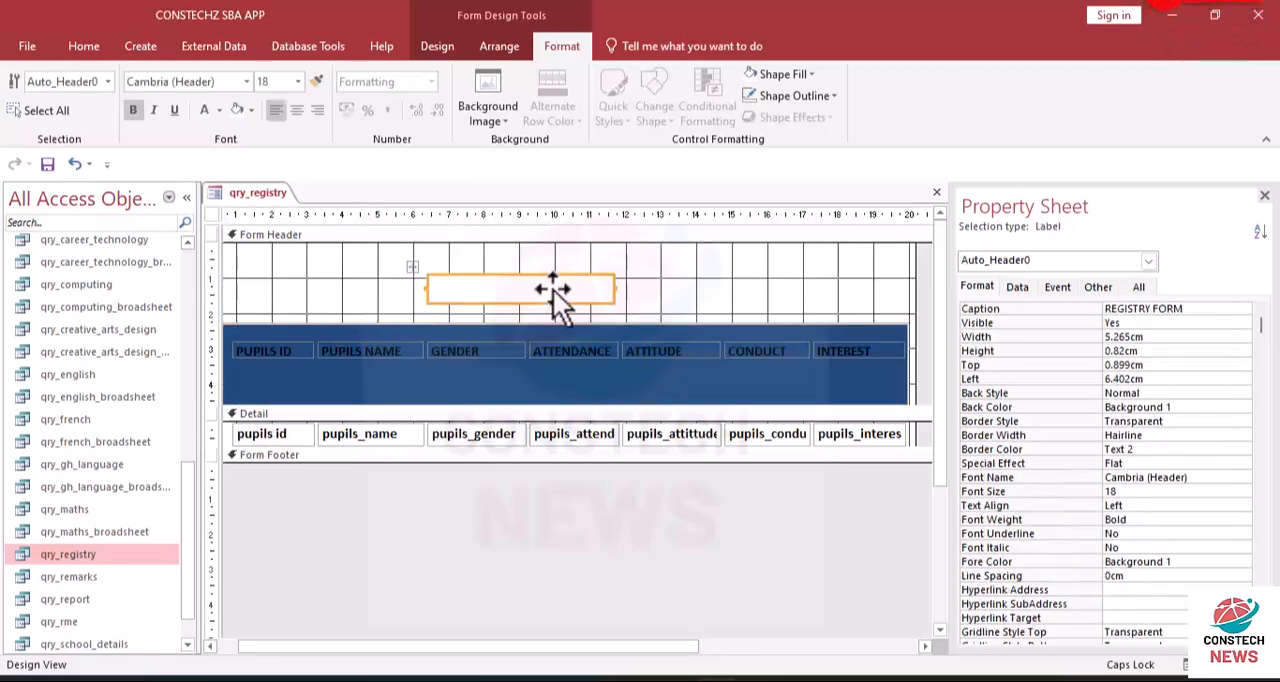
click(809, 72)
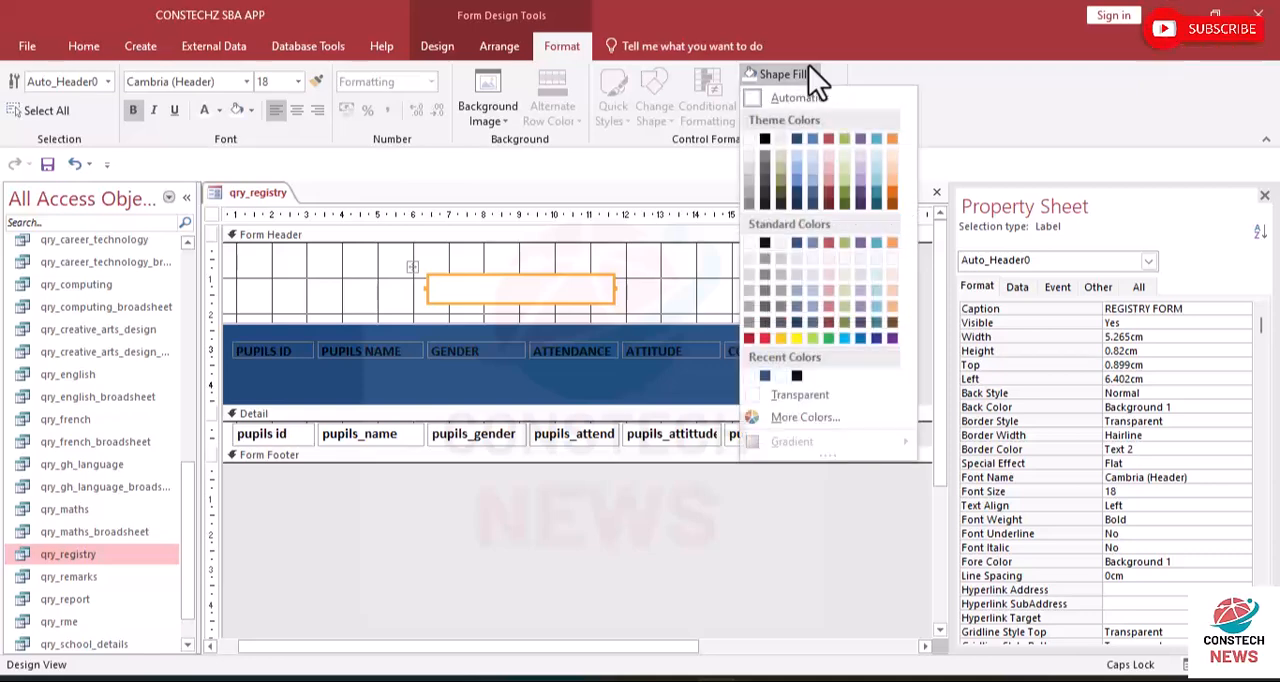
click(791, 395)
drag(670, 395, 648, 288)
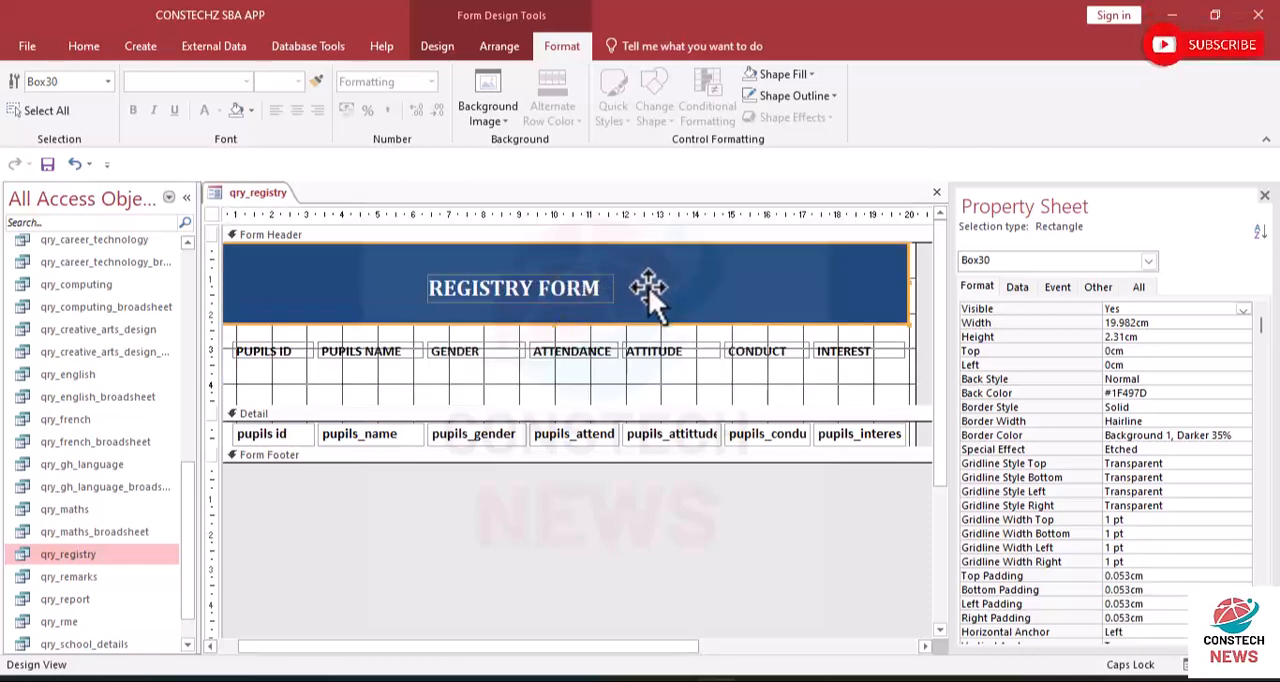
- Try to move the row of Detail text boxes up towards the column labels, and undo the move
click(396, 388)
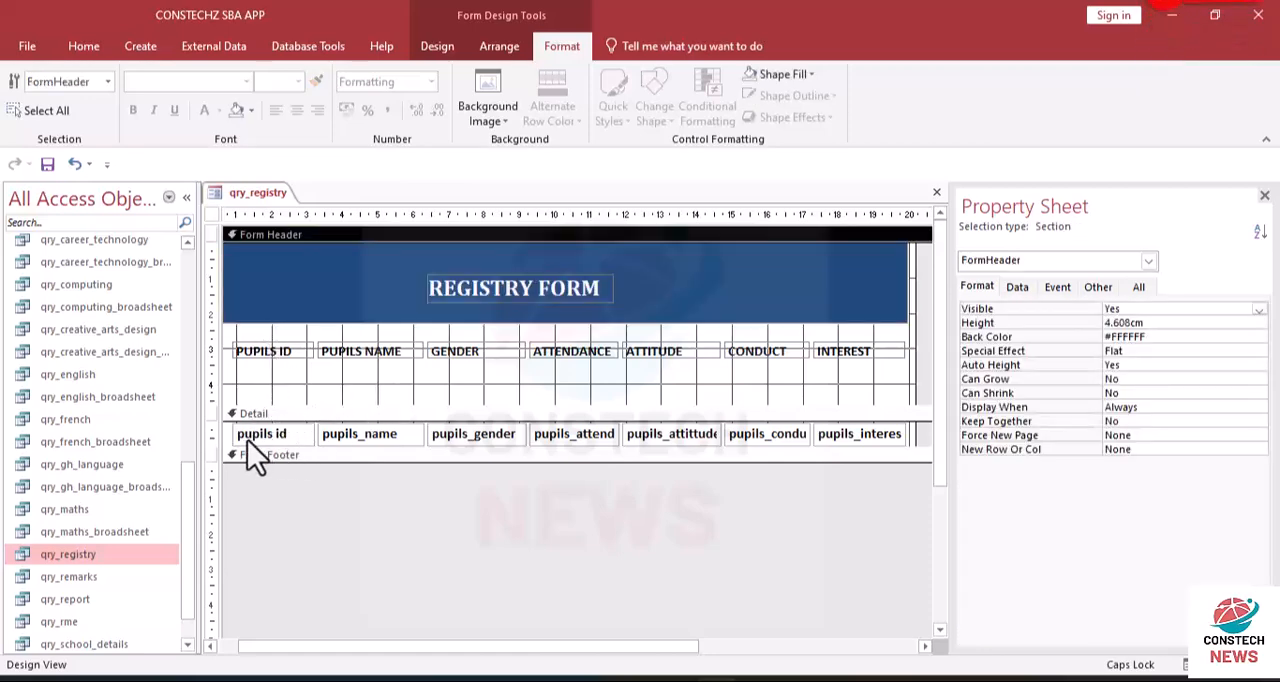
click(299, 440)
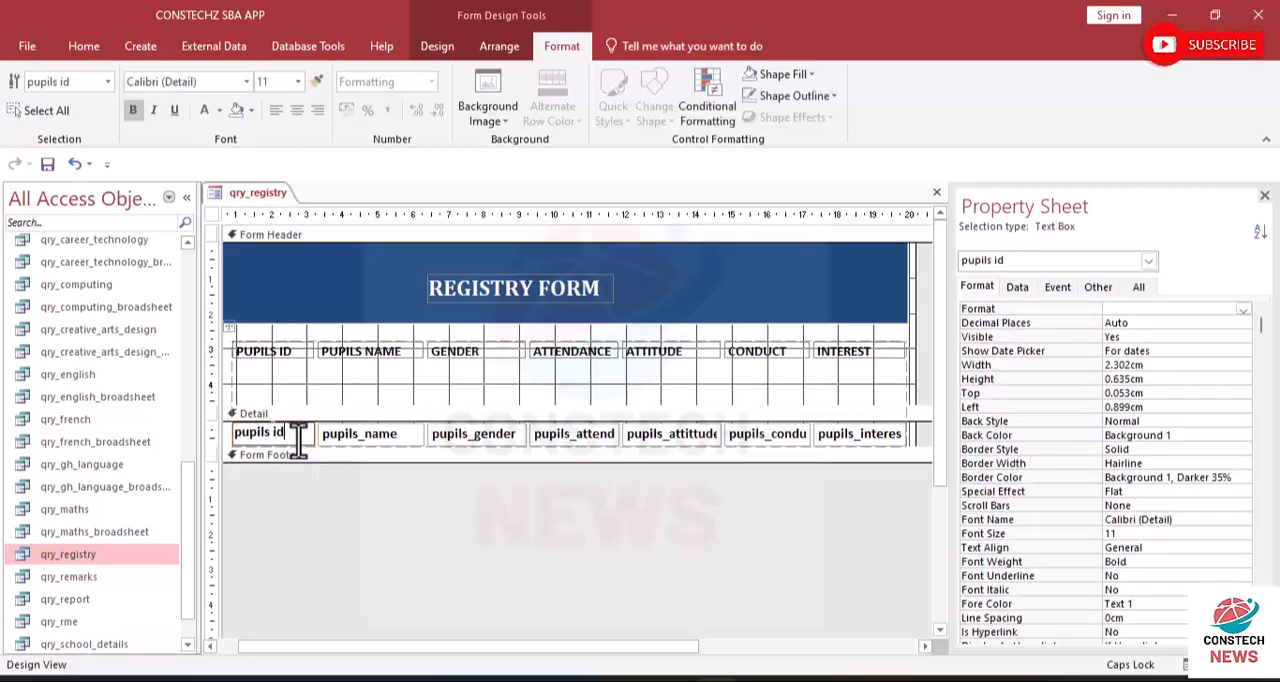
click(329, 396)
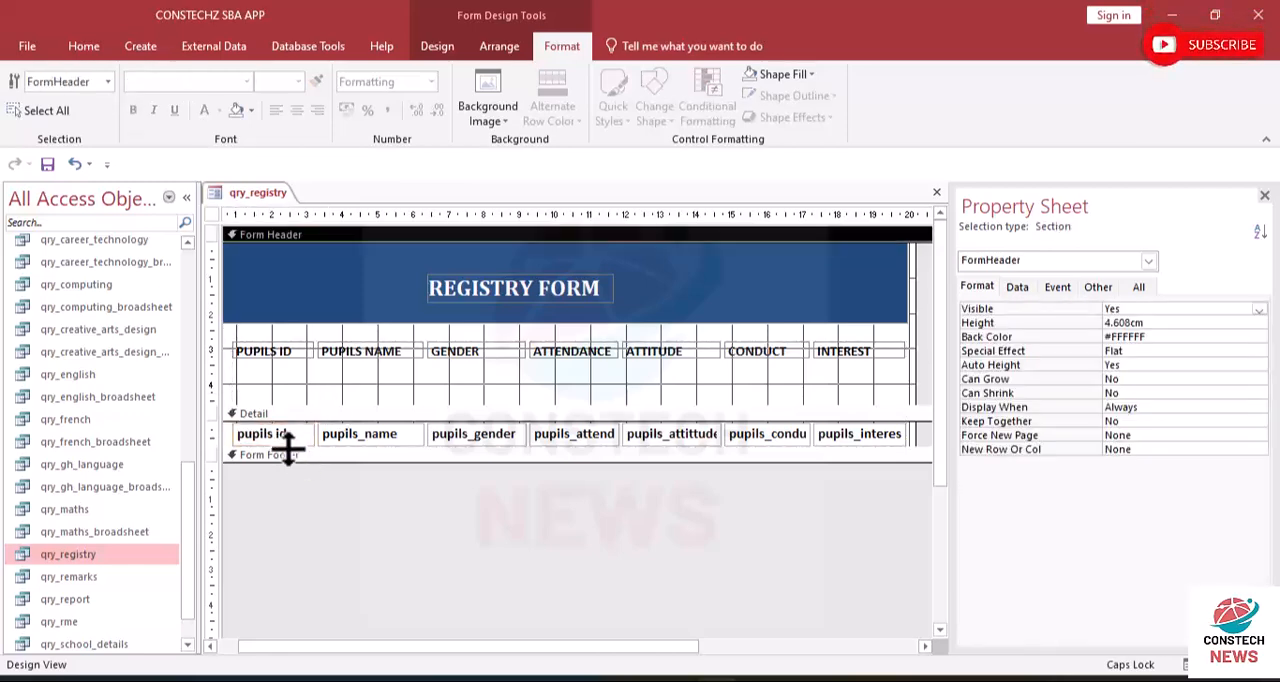
click(294, 436)
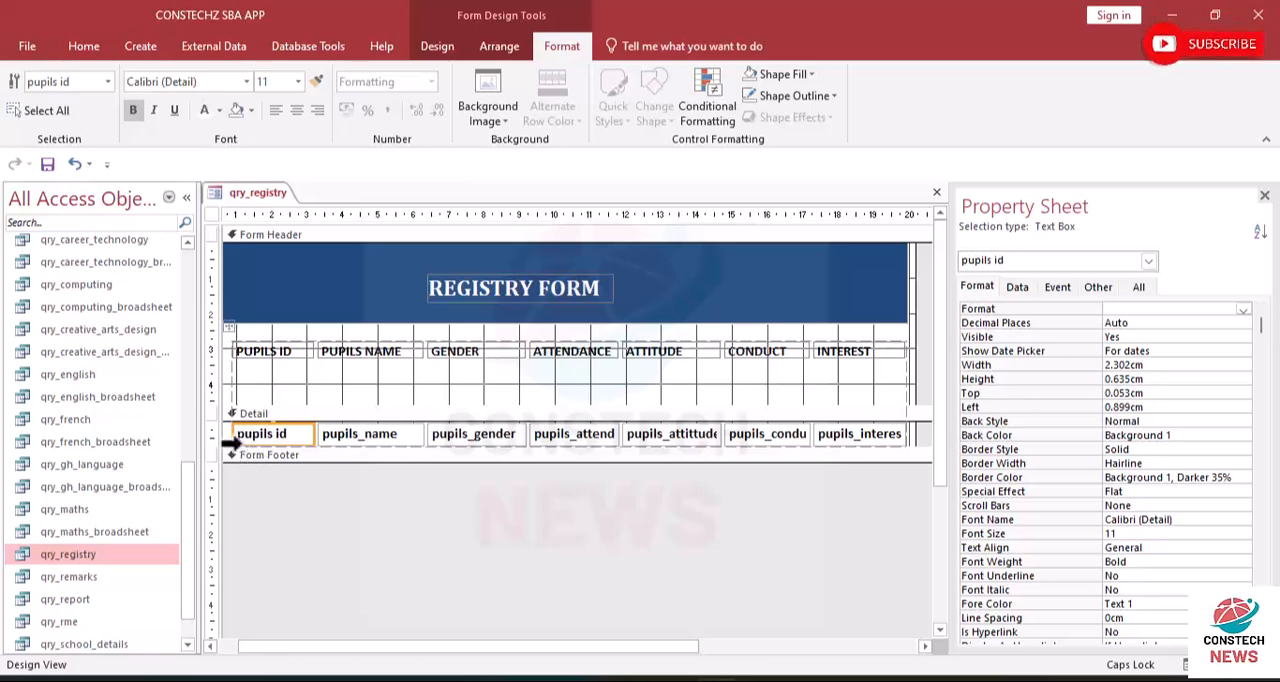
drag(284, 448, 284, 462)
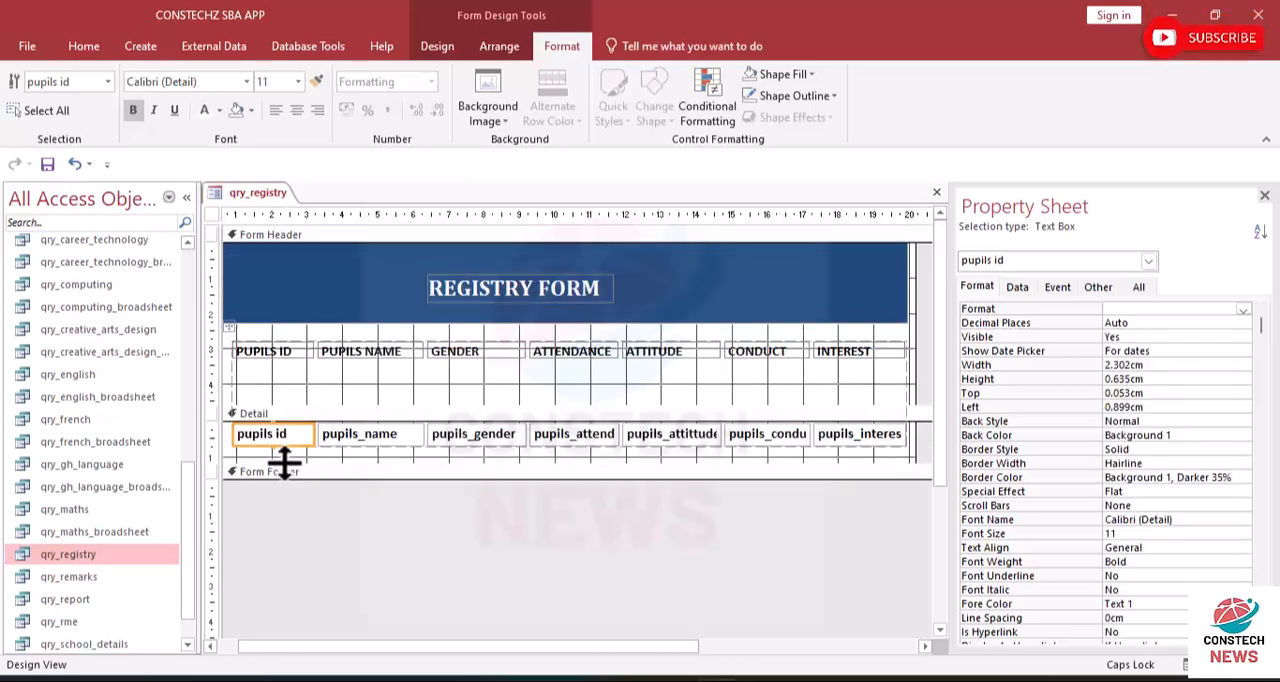
click(222, 430)
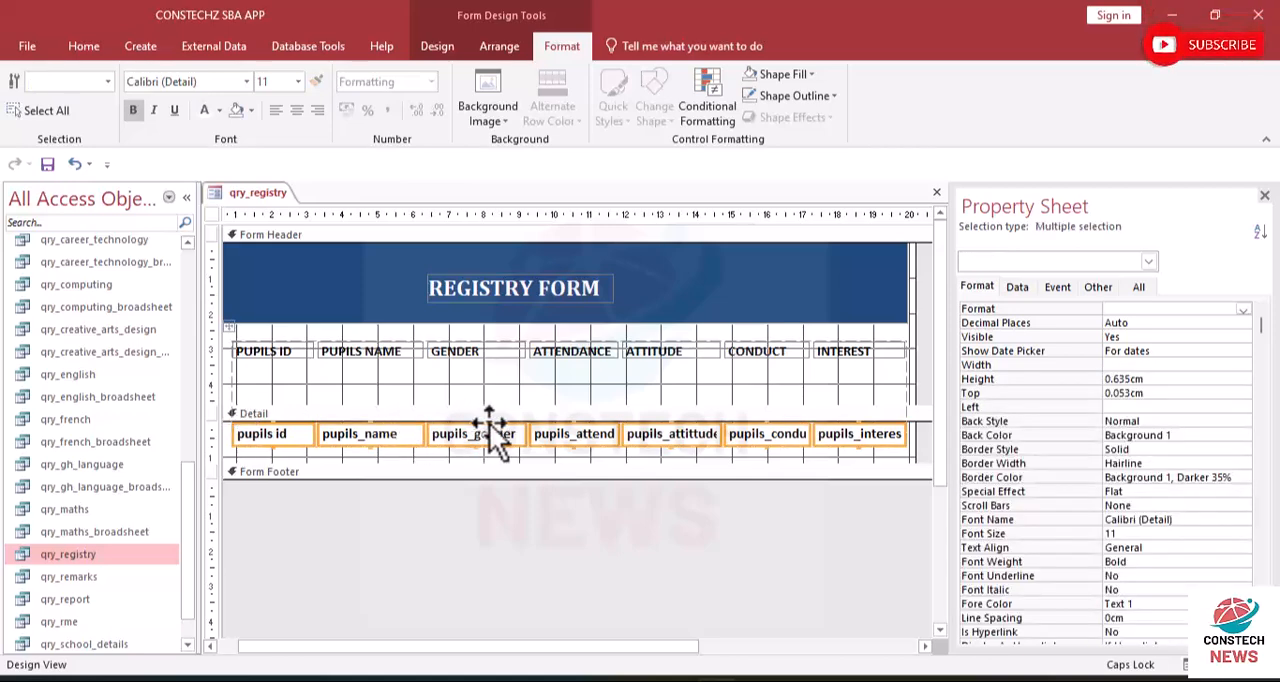
drag(486, 434, 486, 384)
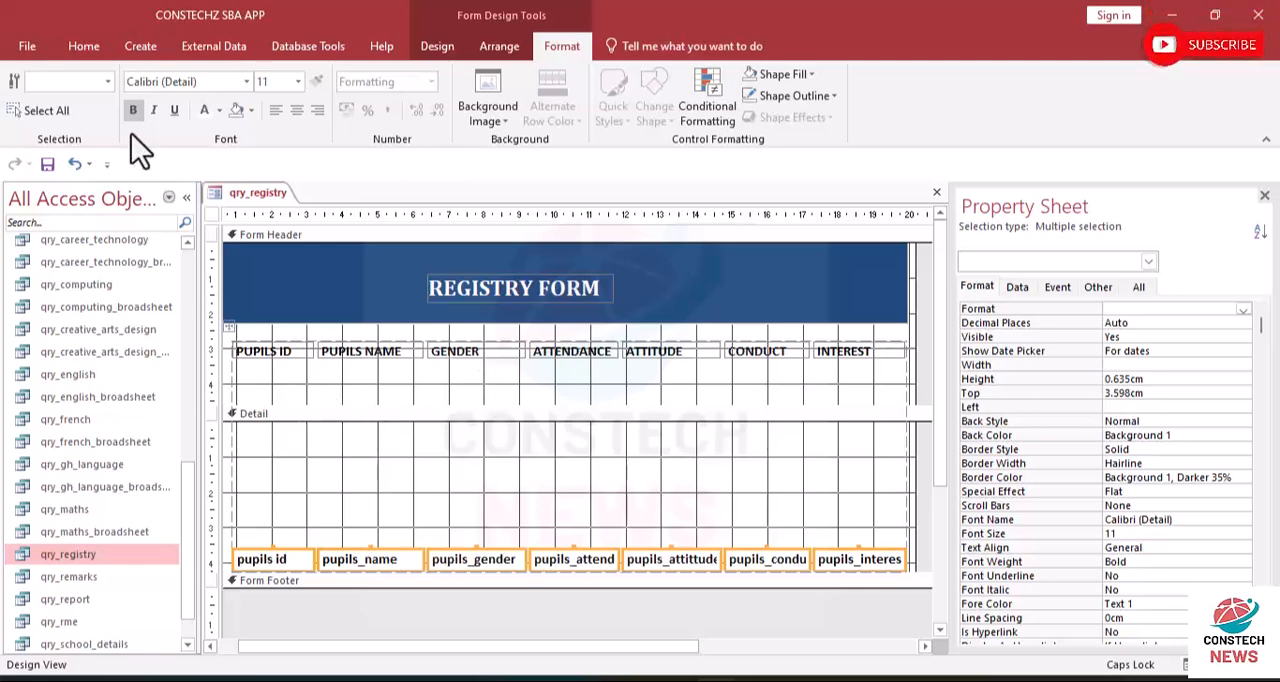
click(73, 164)
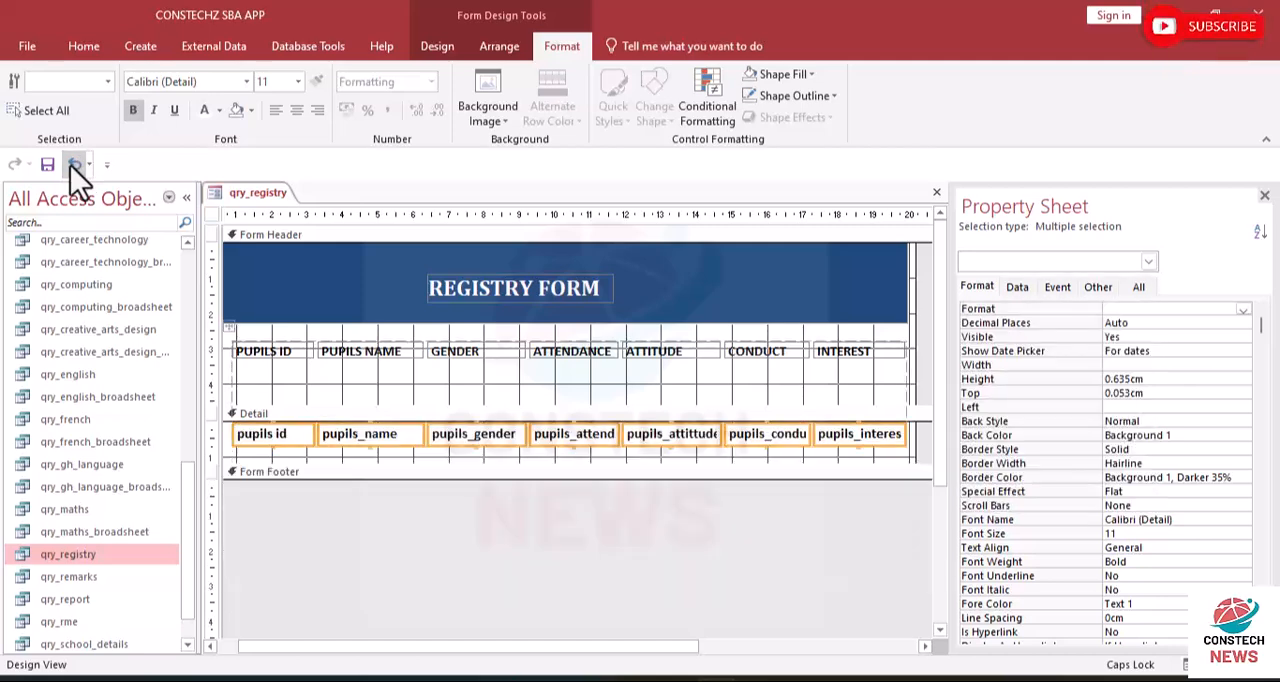
- Shorten the Form Header to end just below the column labels and reduce the Detail section to about 0.73 cm high
click(292, 415)
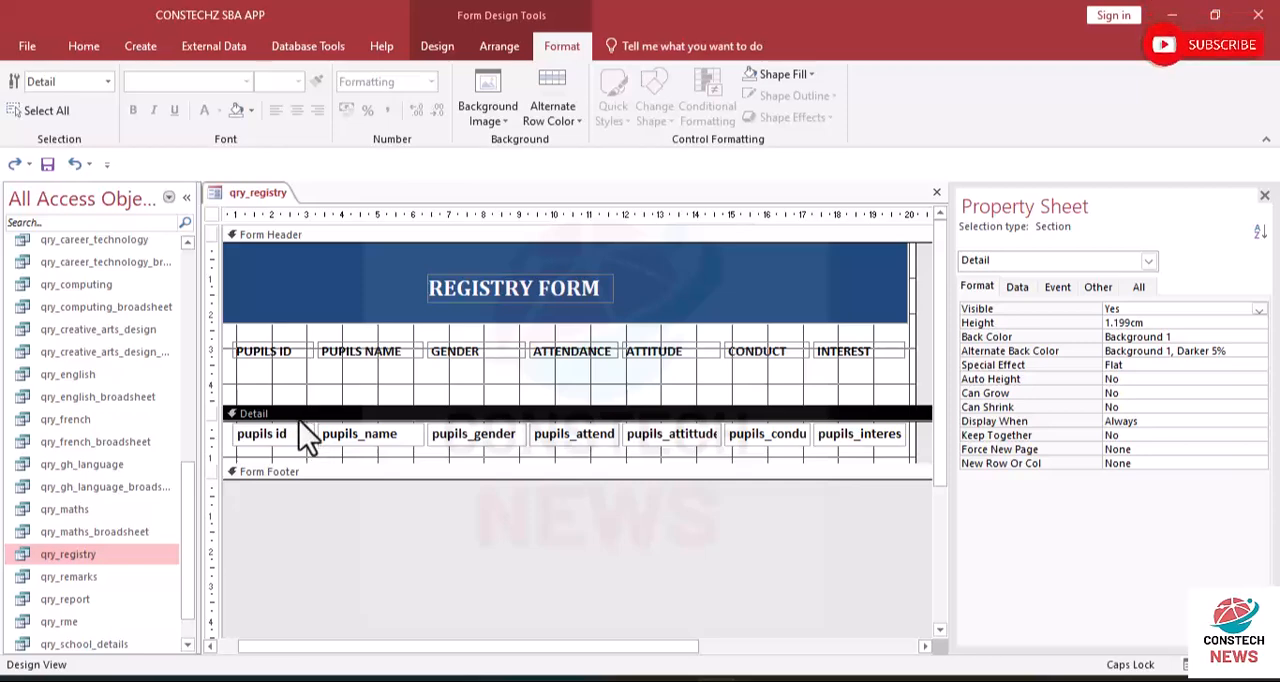
drag(300, 404, 301, 367)
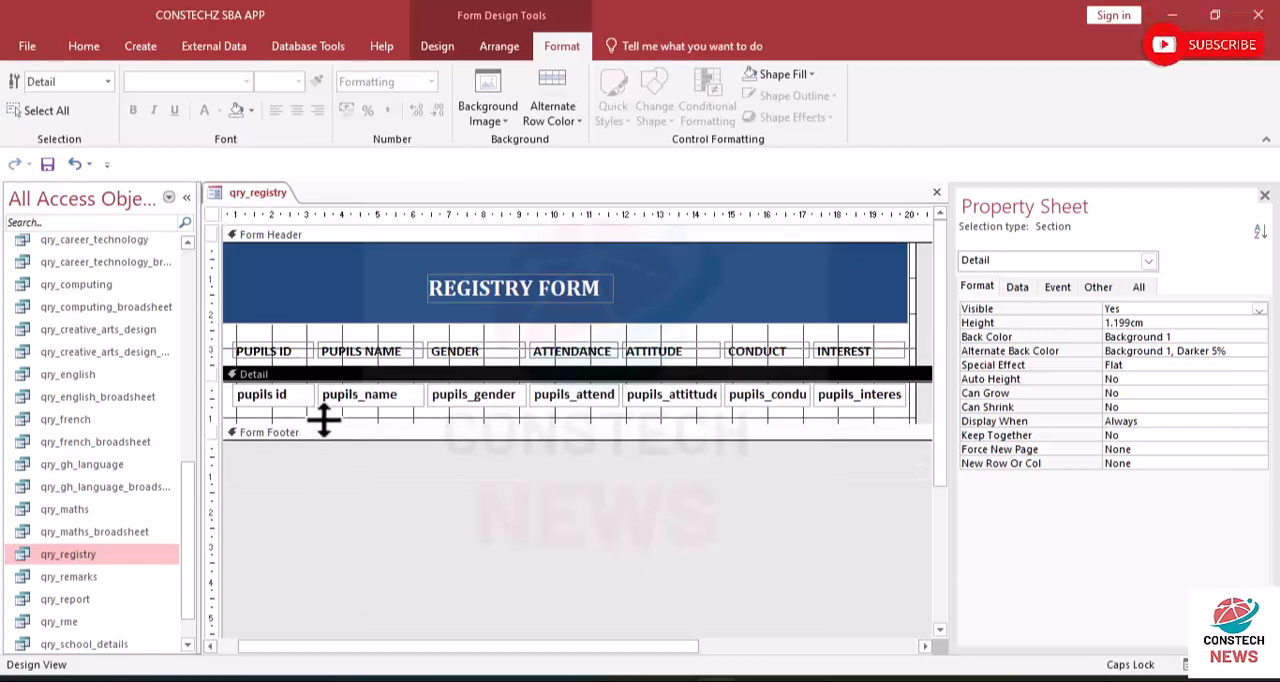
drag(337, 369, 329, 362)
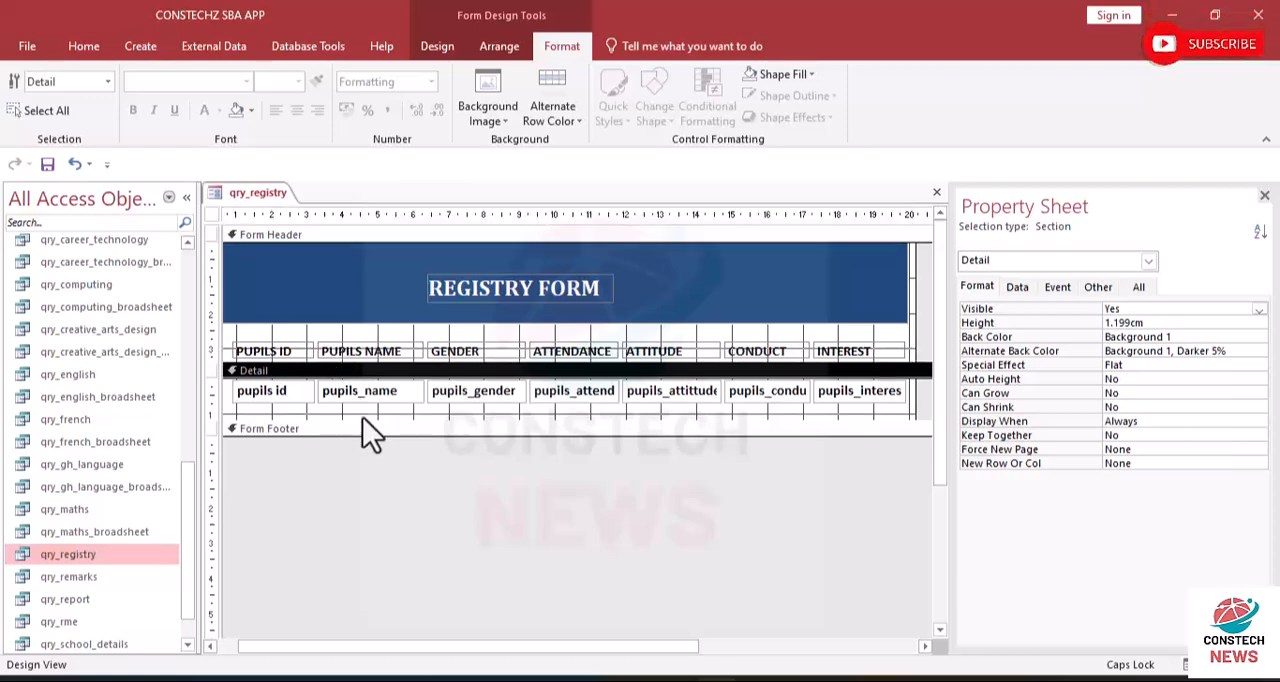
drag(290, 420, 289, 402)
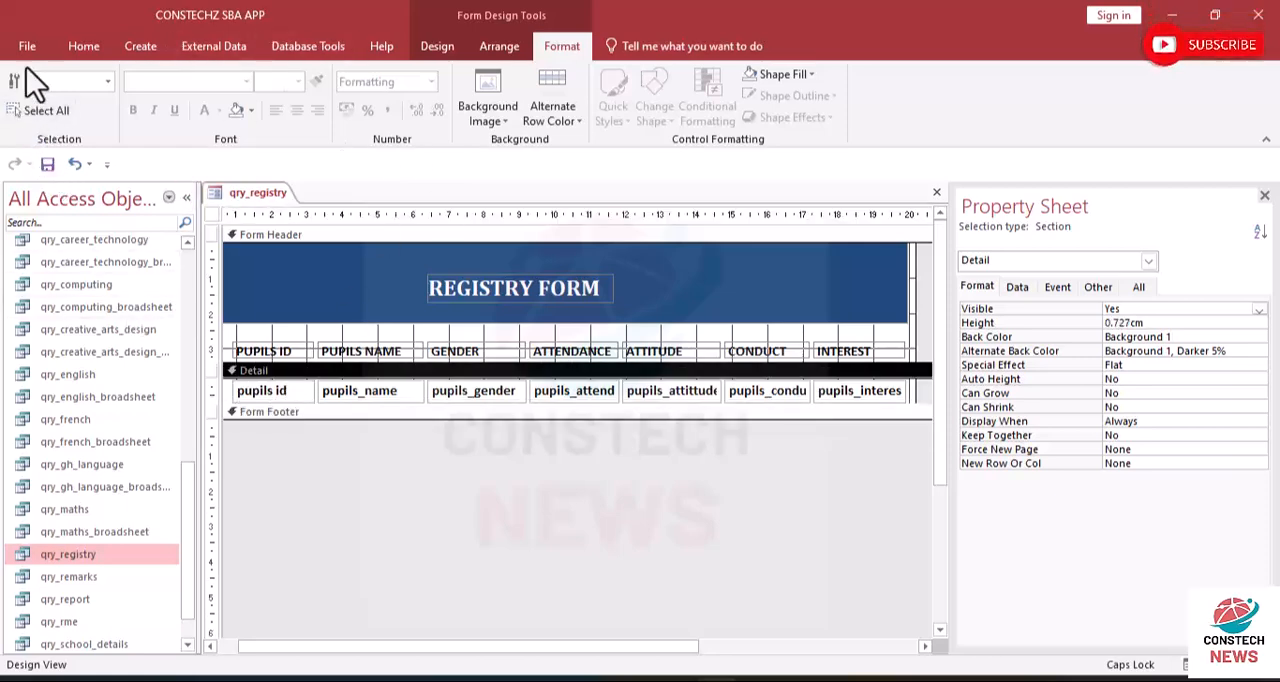
- Switch to Form View to check the header and record row spacing
click(80, 47)
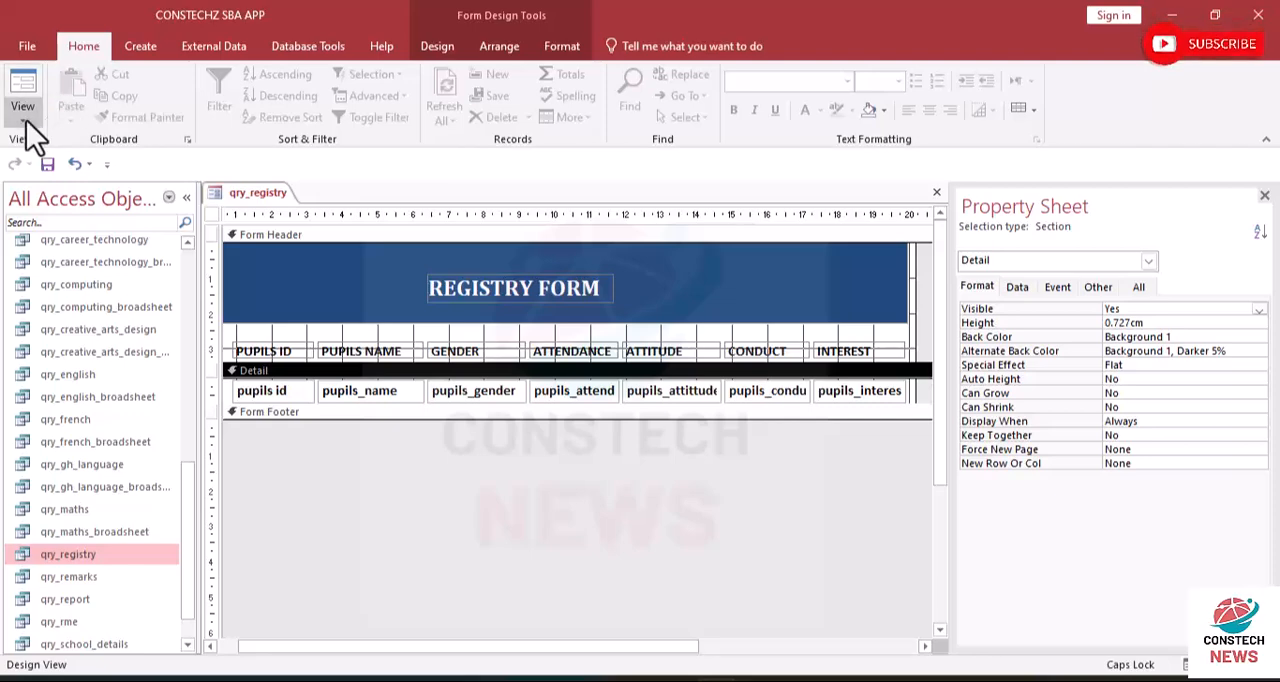
click(24, 118)
click(67, 162)
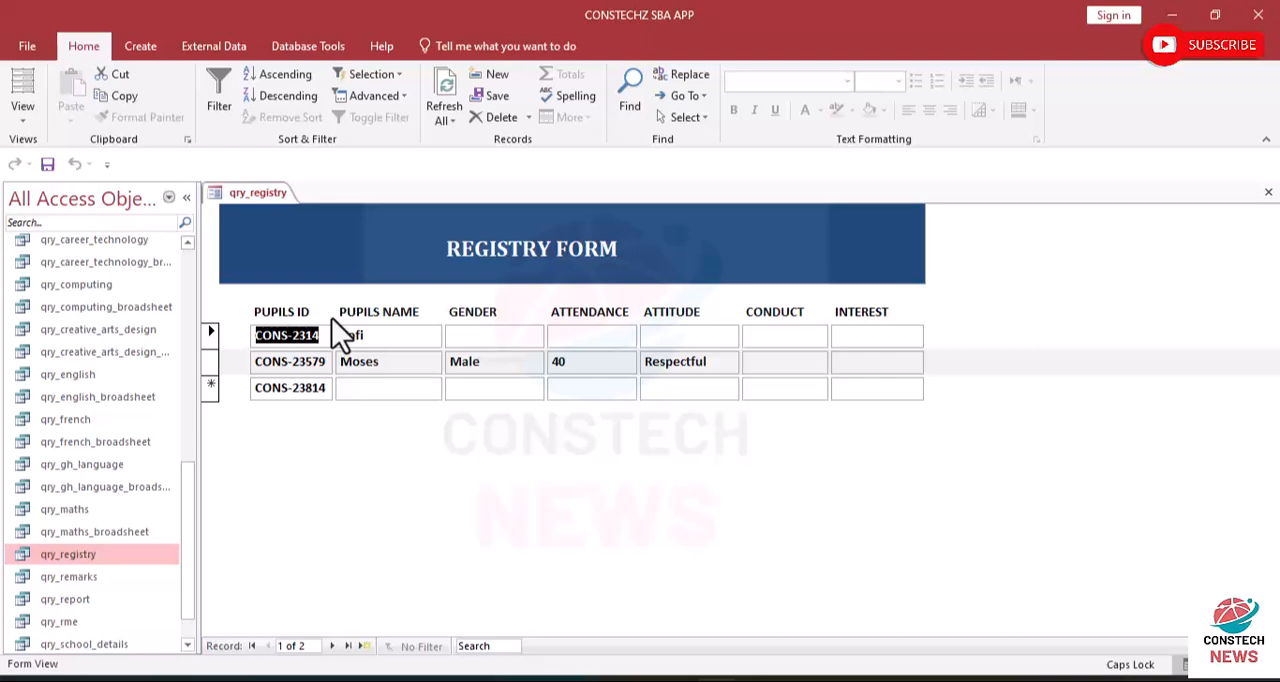
- Return to Design View and center the text of all column labels and the record text boxes below them
click(25, 124)
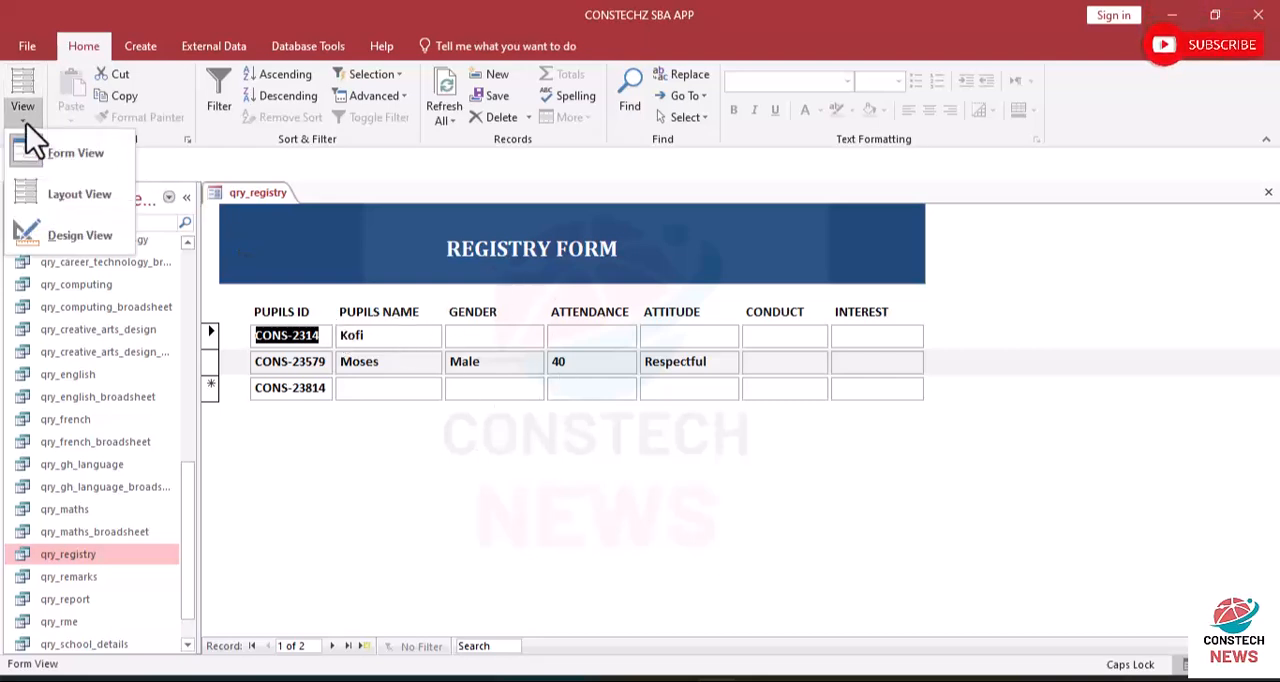
click(85, 232)
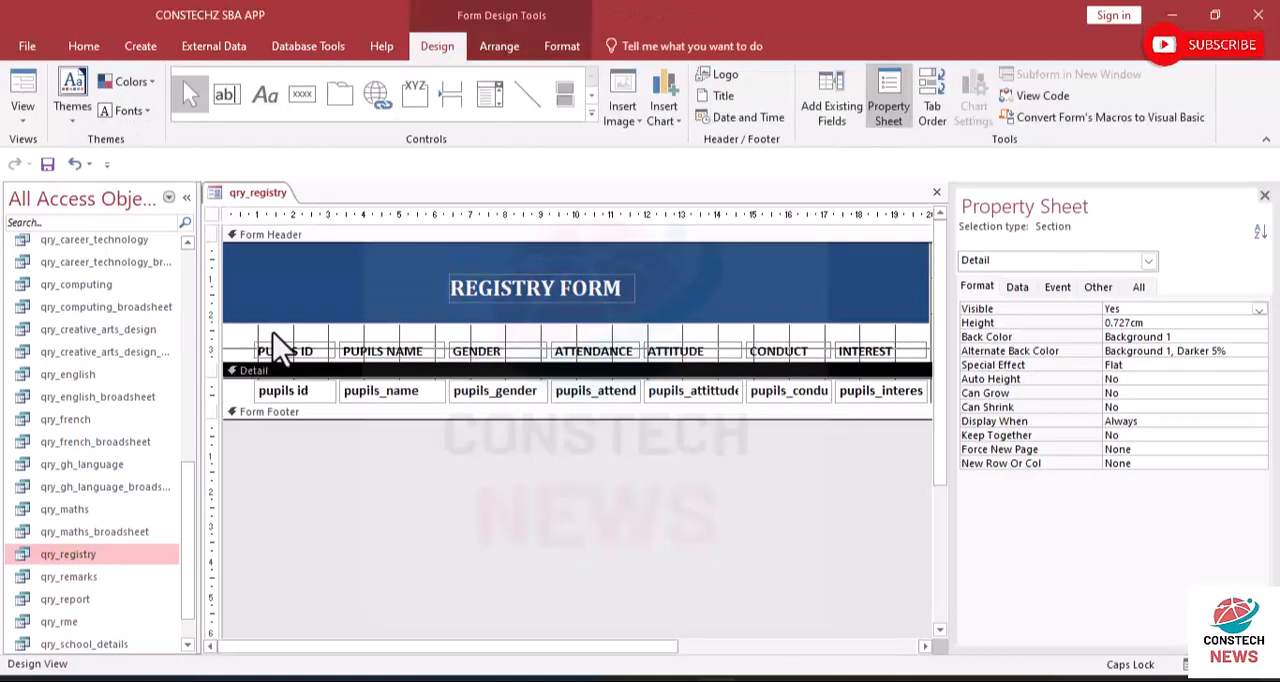
drag(272, 330, 913, 401)
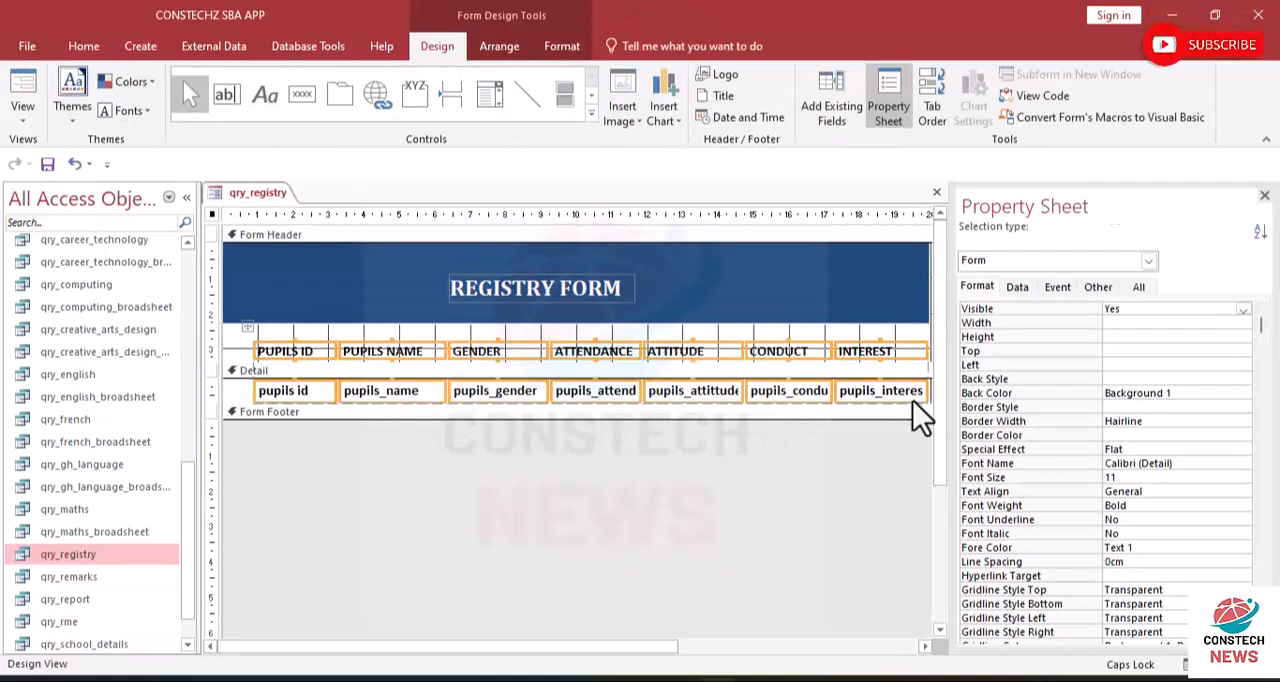
click(562, 50)
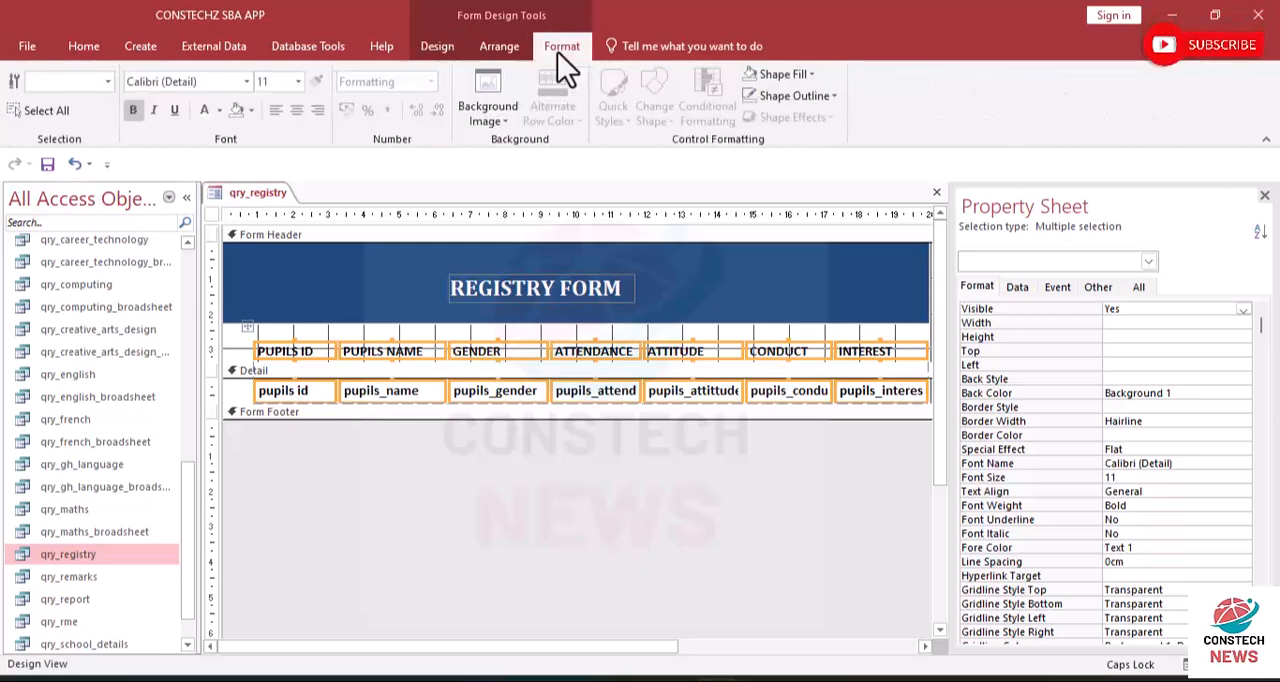
click(295, 113)
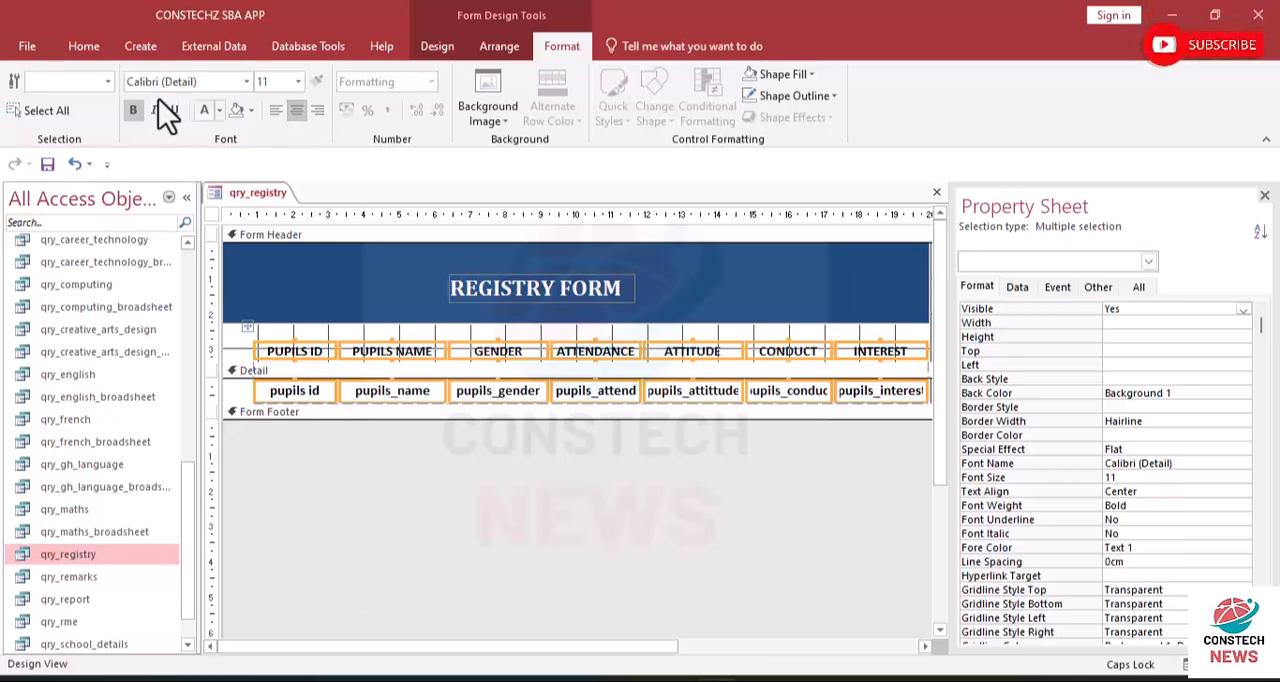
- Preview the text alignment of the labels and records in Form View
click(76, 42)
click(29, 122)
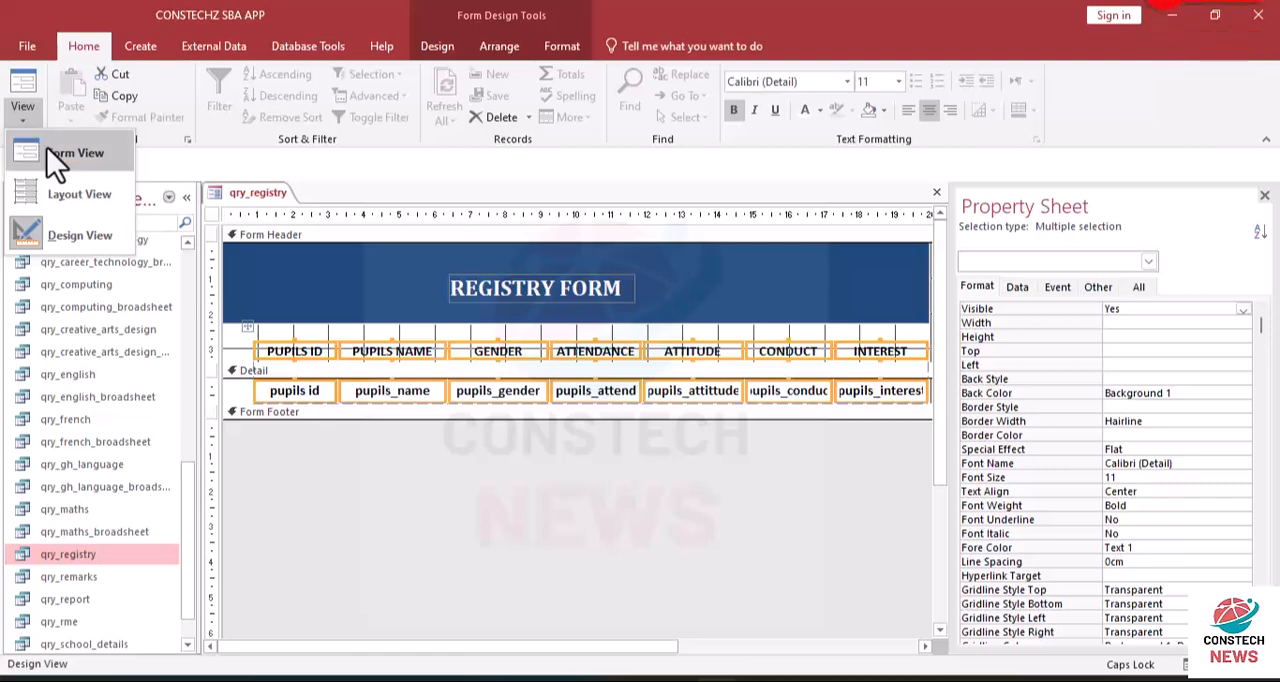
click(47, 148)
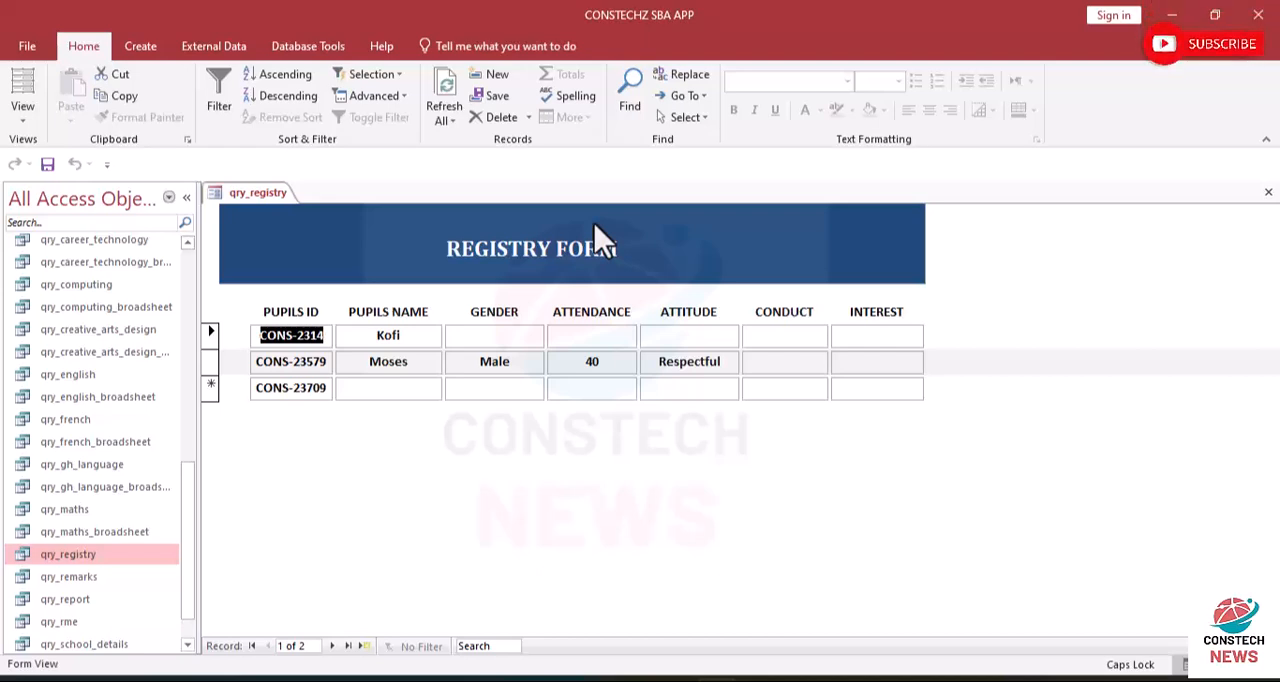
- Save the form under the name frm_registry
key(ctrl+s)
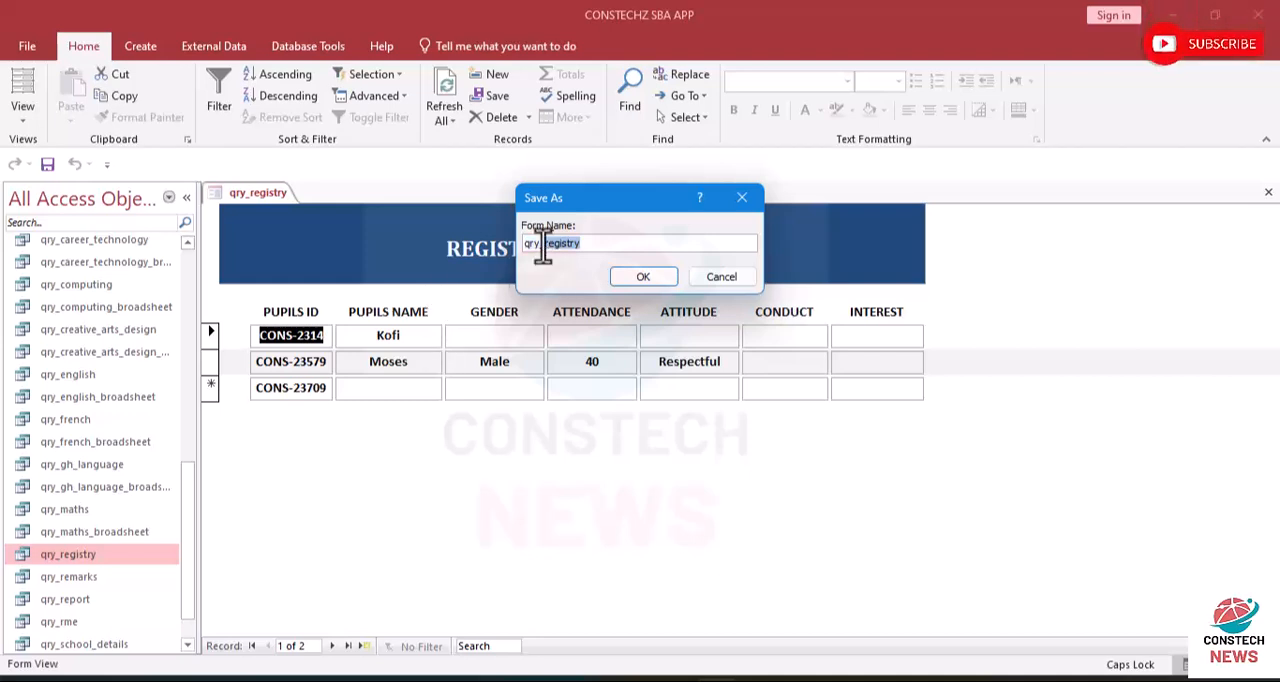
key(BackSpace)
key(BackSpace)
key(BackSpace)
key(BackSpace)
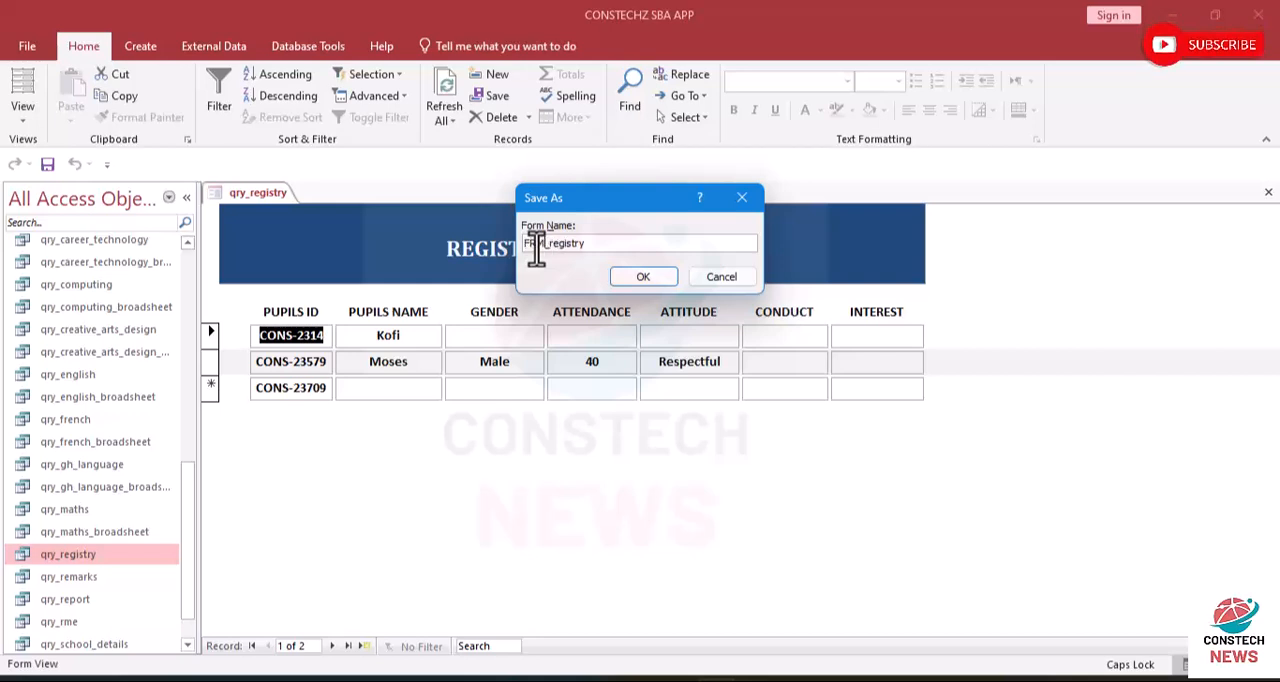
key(BackSpace)
key(BackSpace)
key(BackSpace)
key(BackSpace)
text(frm_)
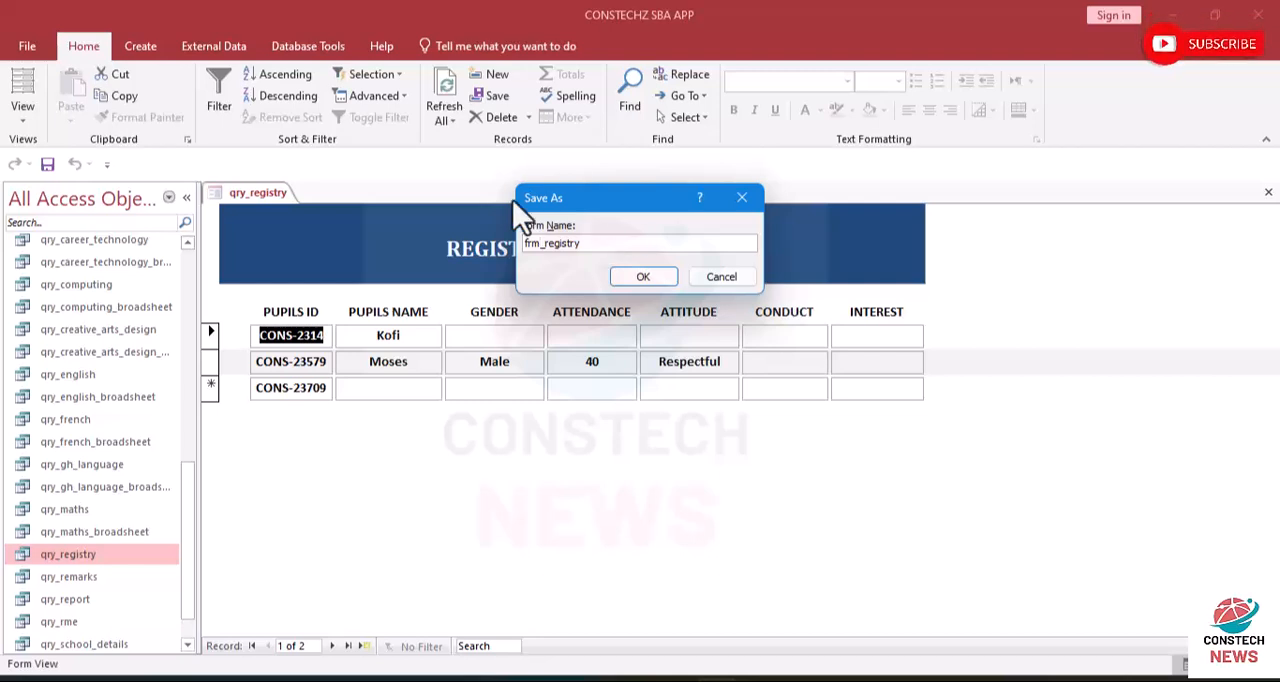
click(618, 285)
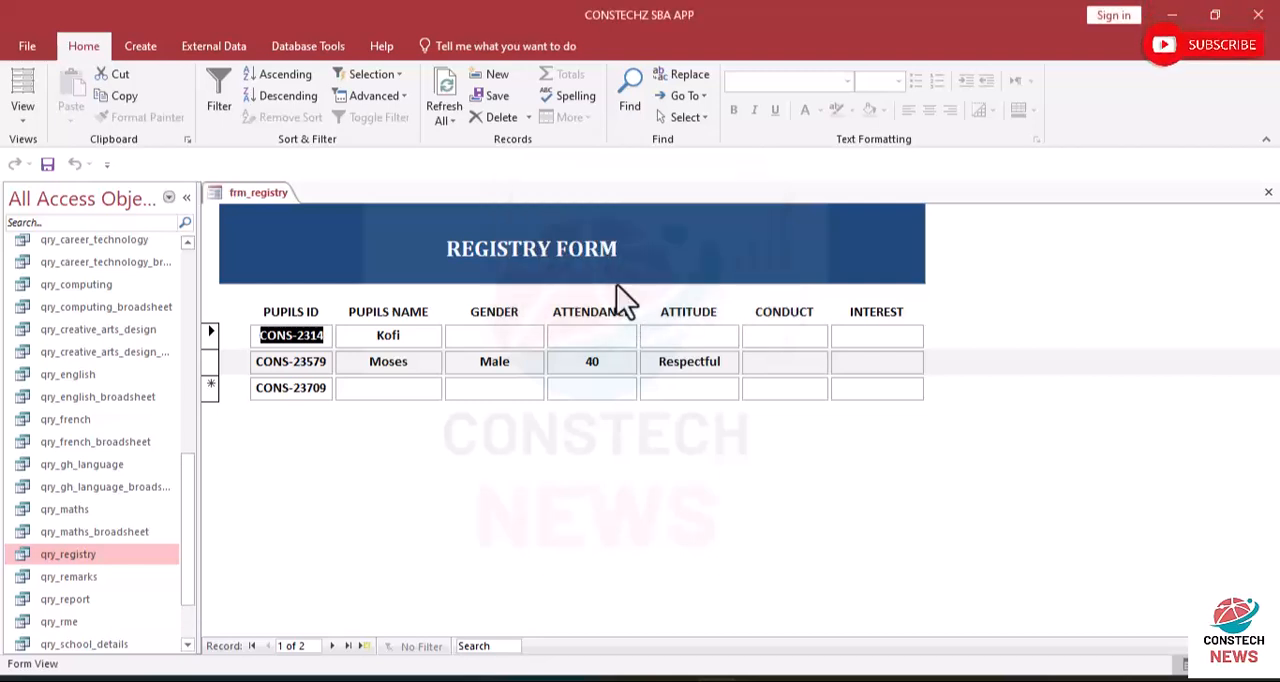
- Switch to Layout View and select the Detail section at the second record
click(28, 117)
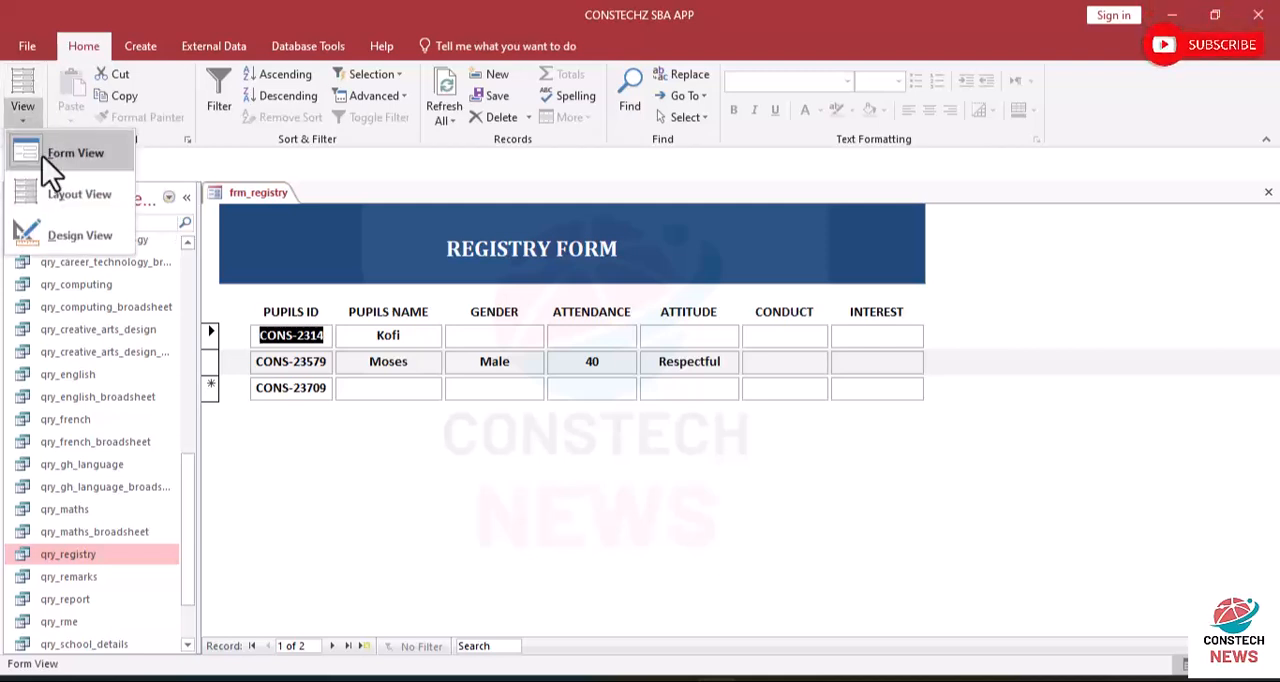
click(54, 187)
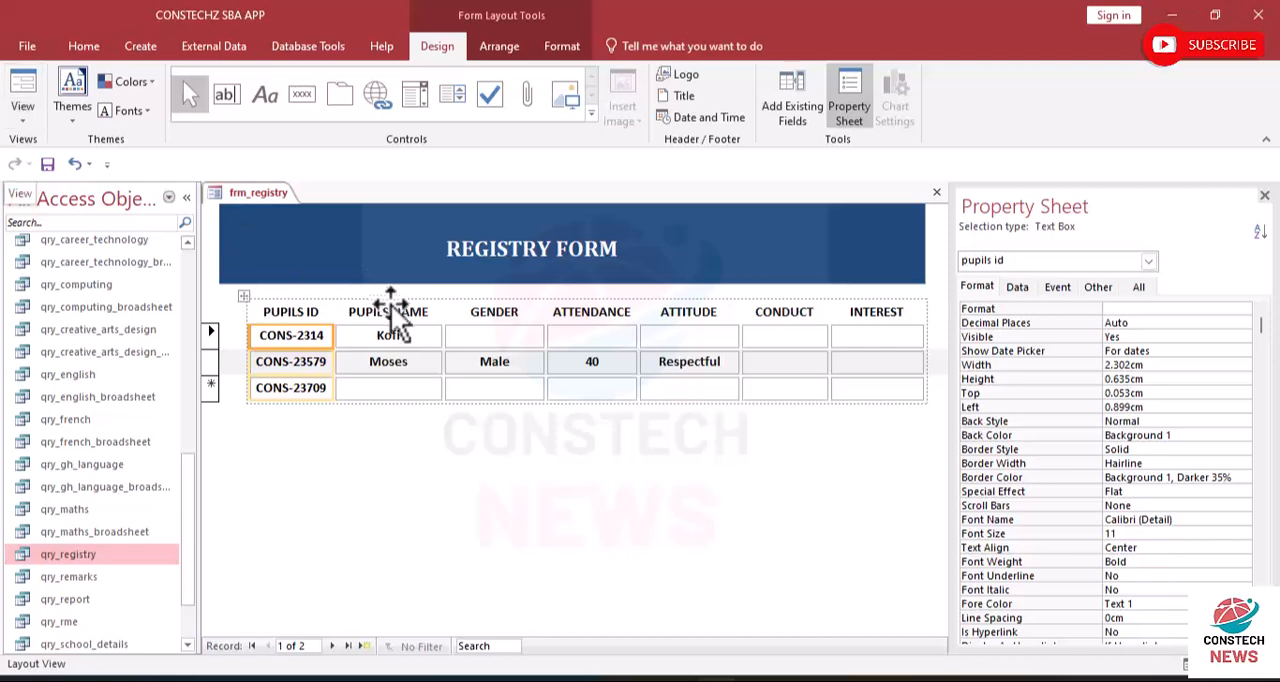
click(312, 364)
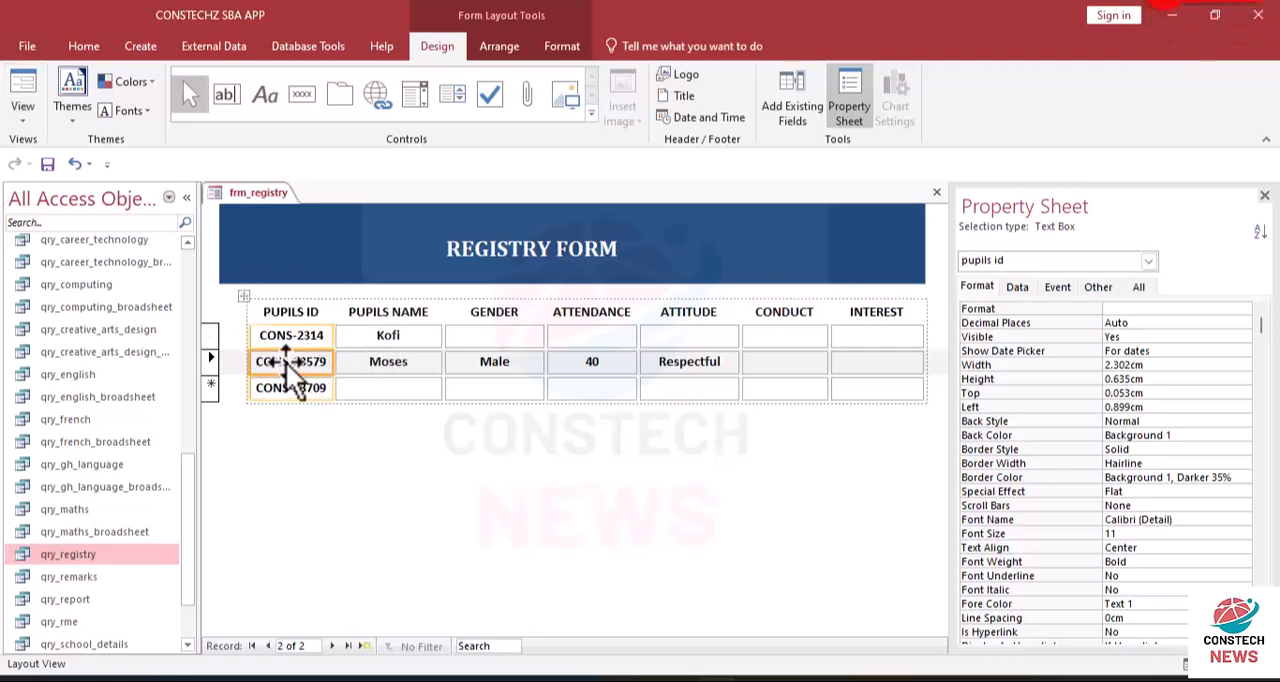
click(239, 364)
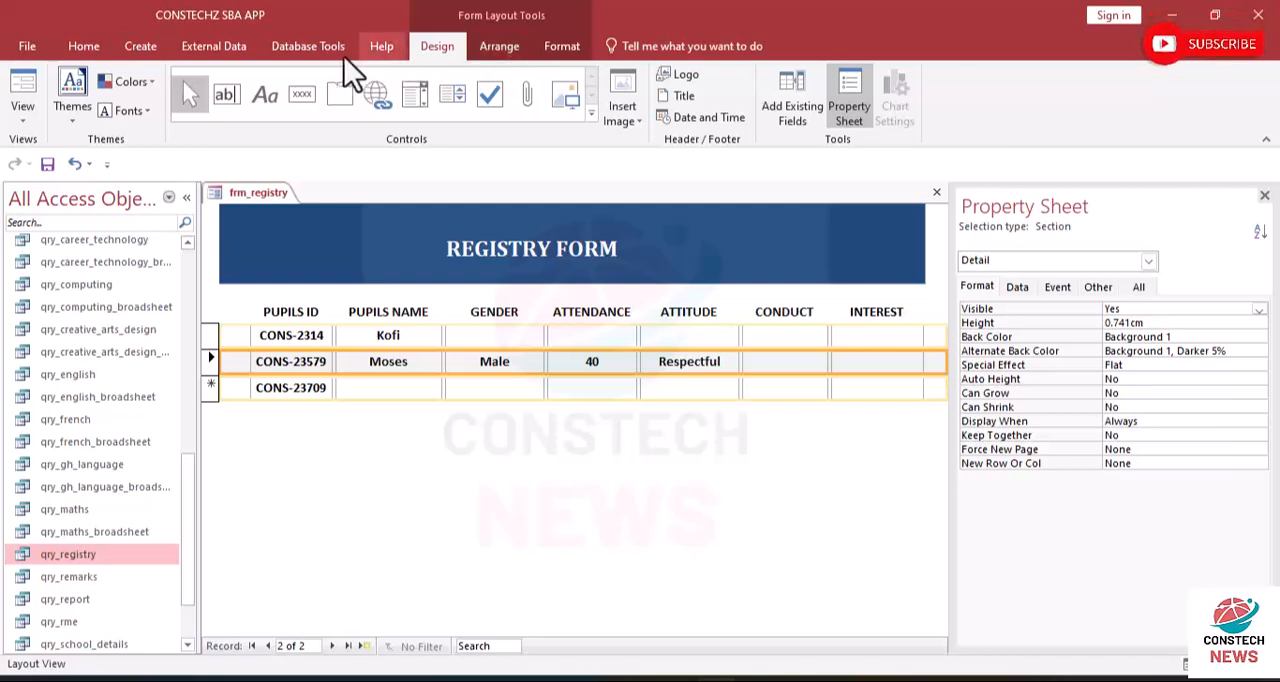
- Try white, Background 1, as the Detail section's alternate row color, undo it and reselect the section
click(547, 44)
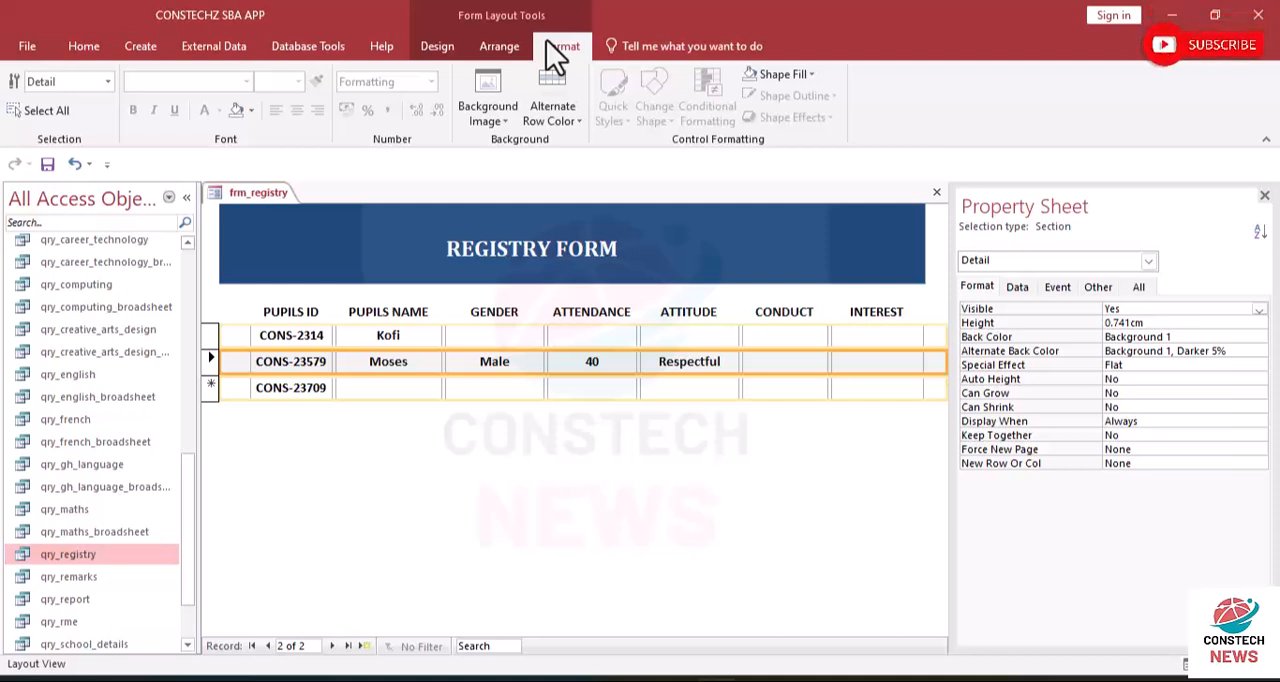
click(575, 112)
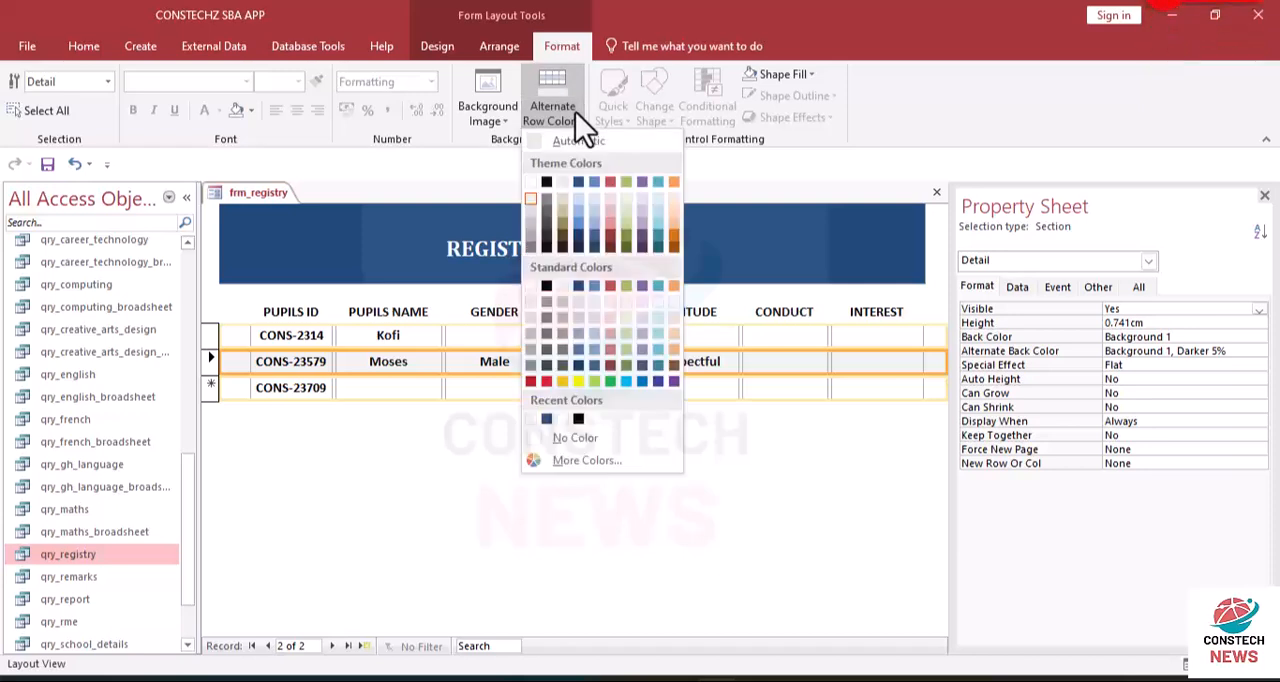
click(531, 183)
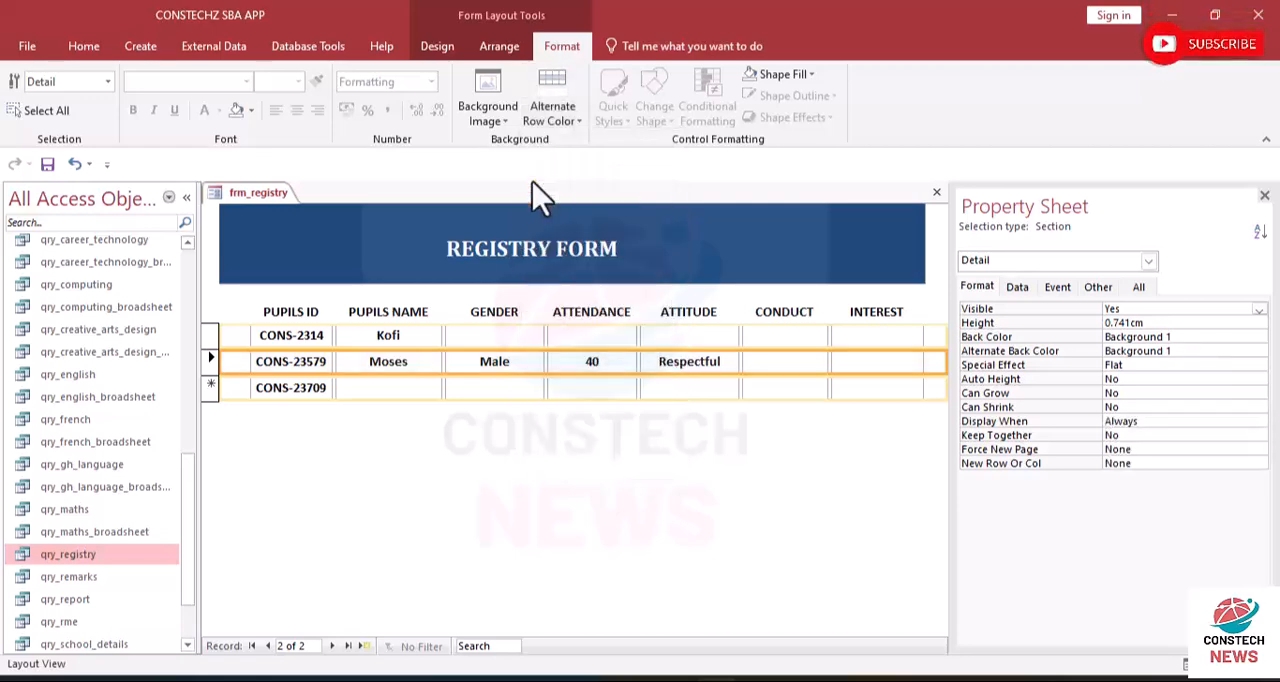
click(470, 390)
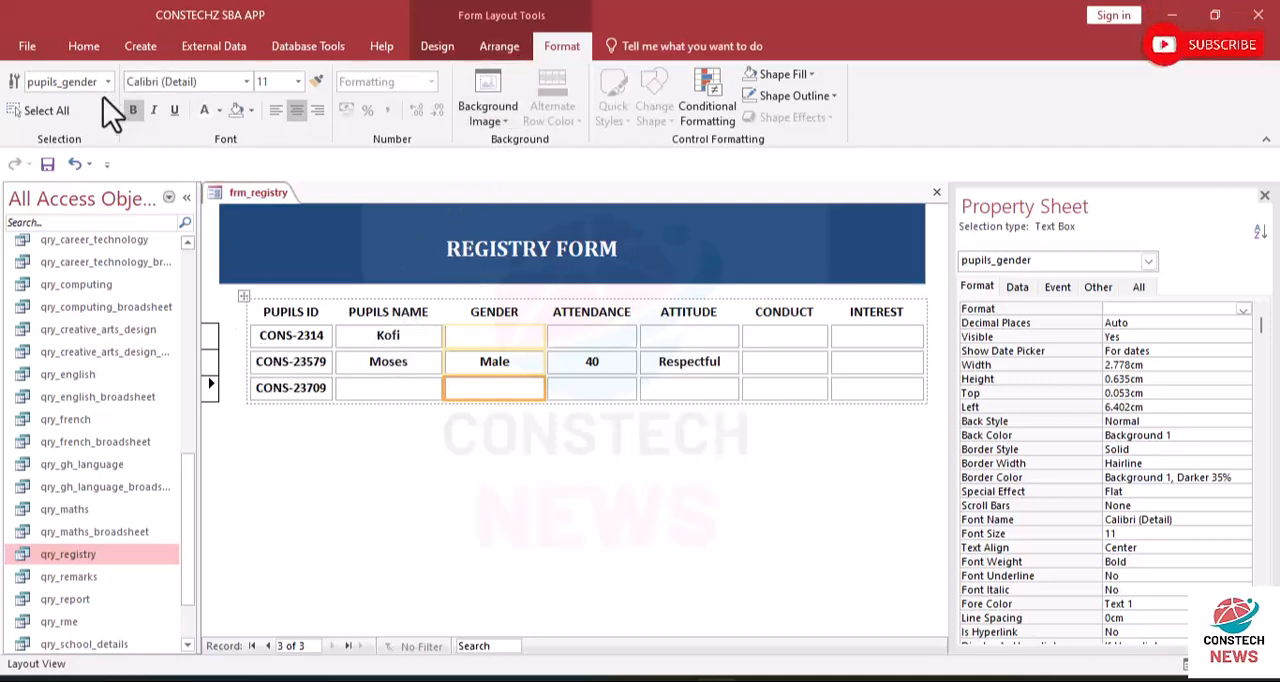
click(79, 167)
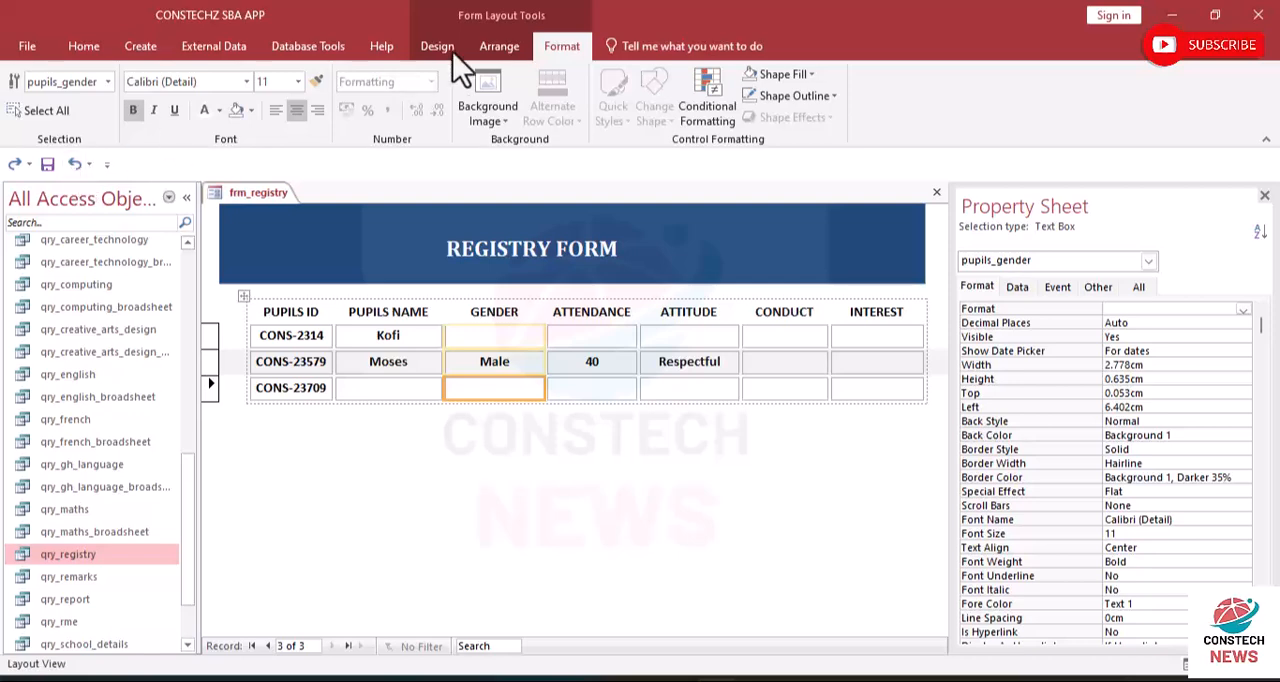
click(243, 366)
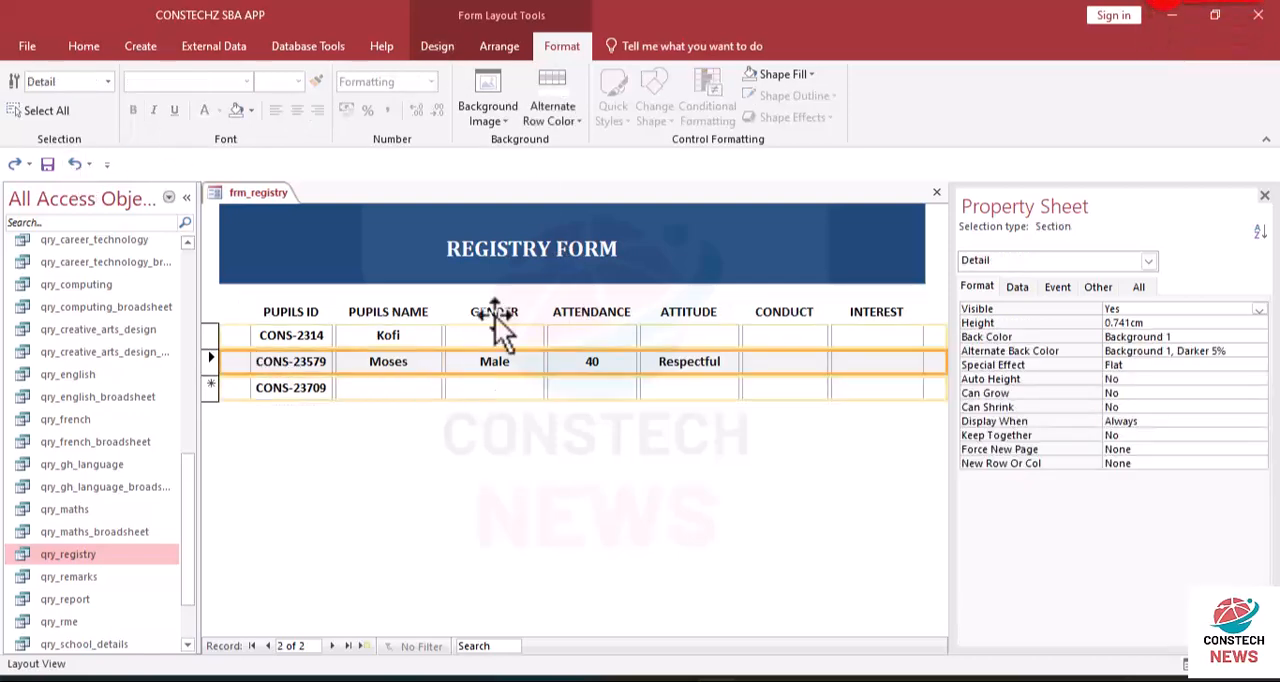
- Set the Detail section's alternate row color to No Color
click(579, 119)
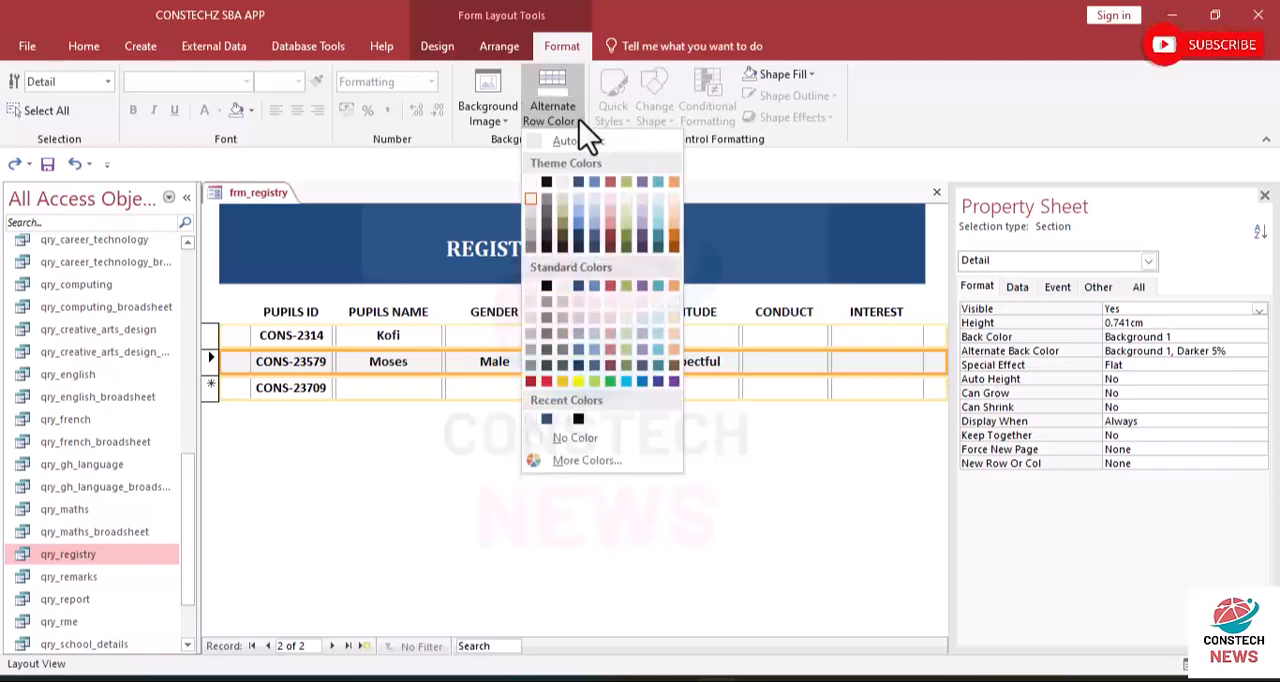
click(555, 440)
click(487, 417)
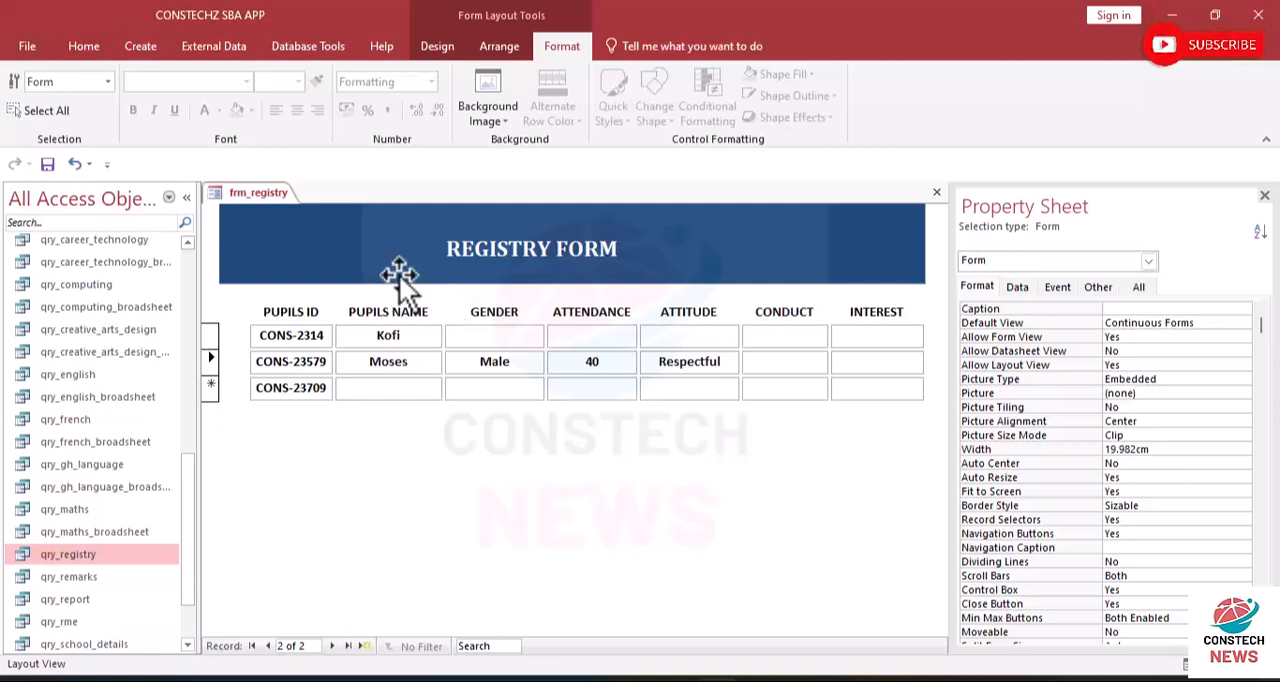
drag(249, 308, 561, 393)
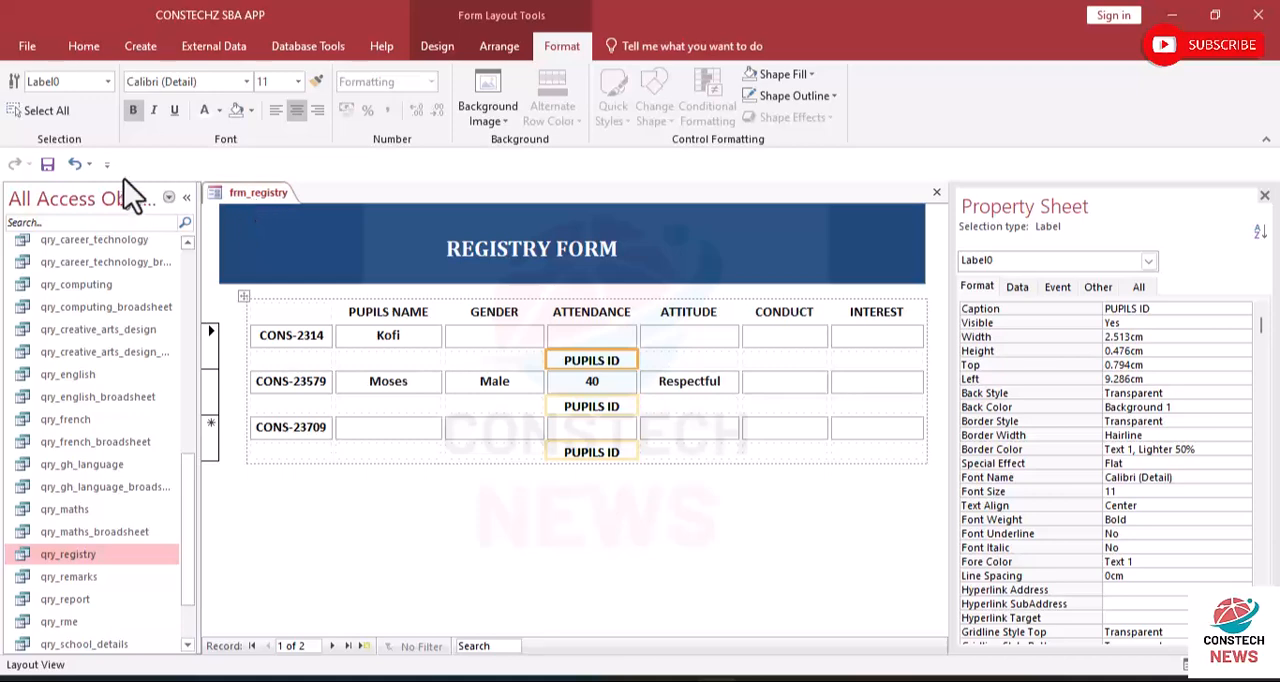
click(78, 168)
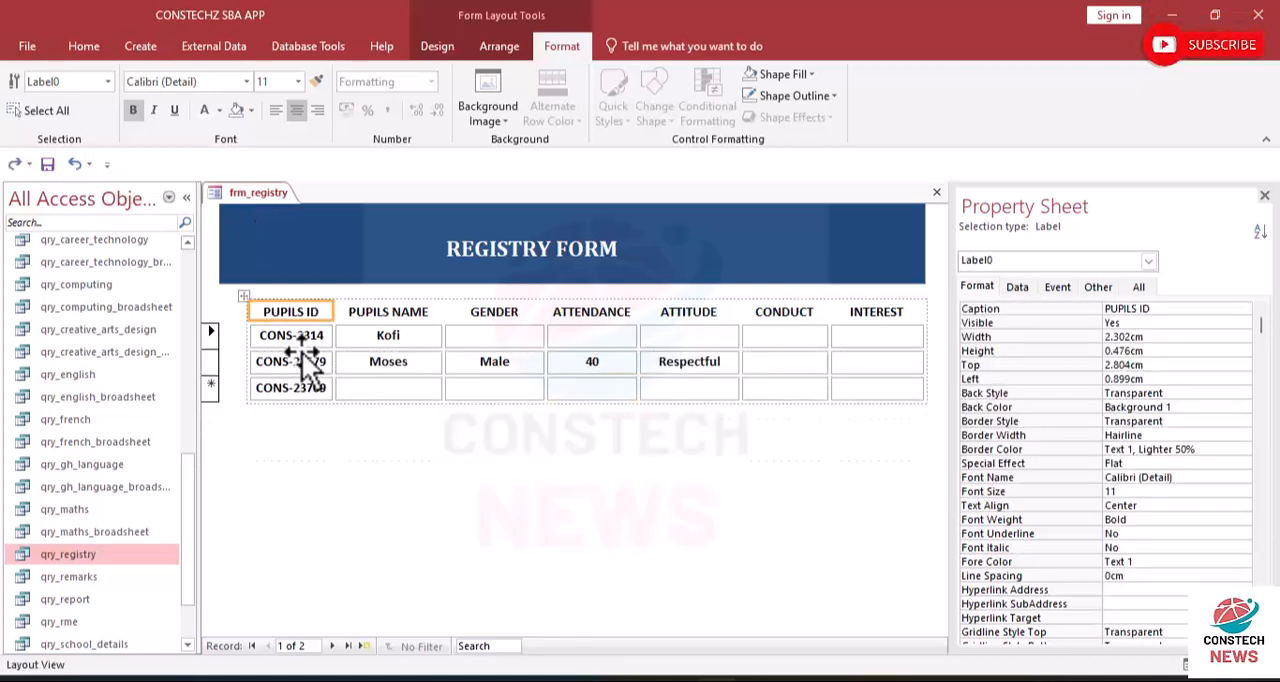
click(223, 312)
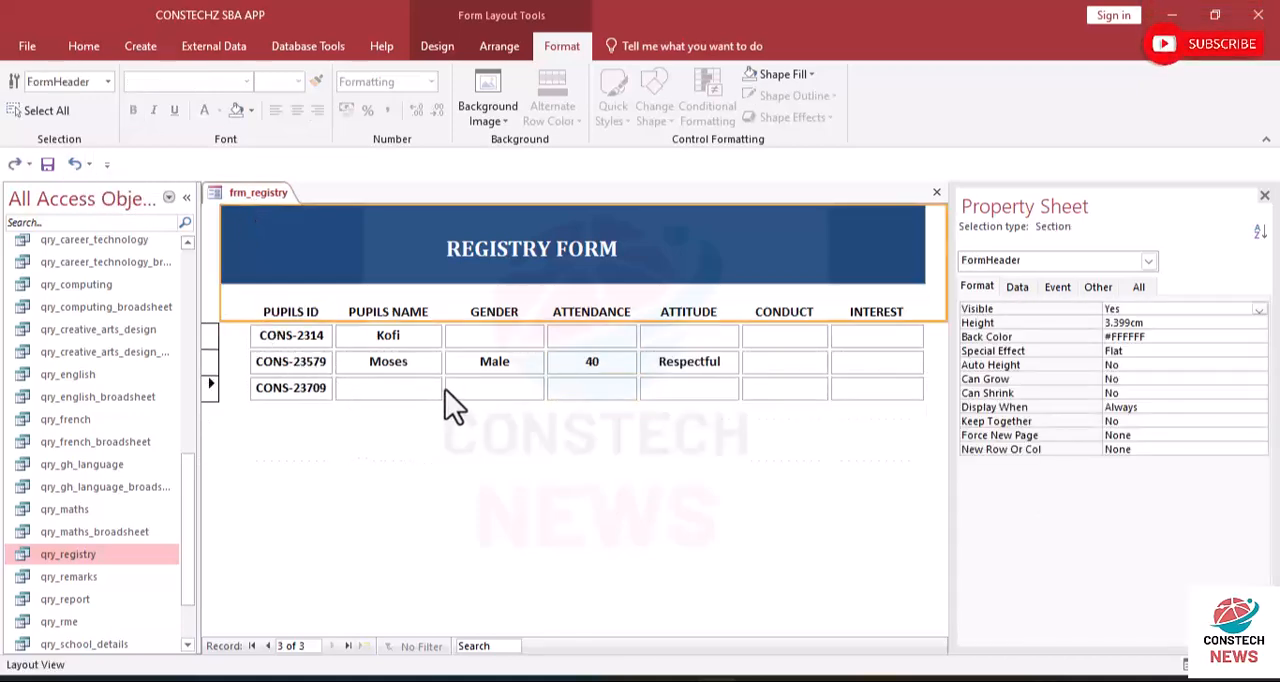
click(234, 351)
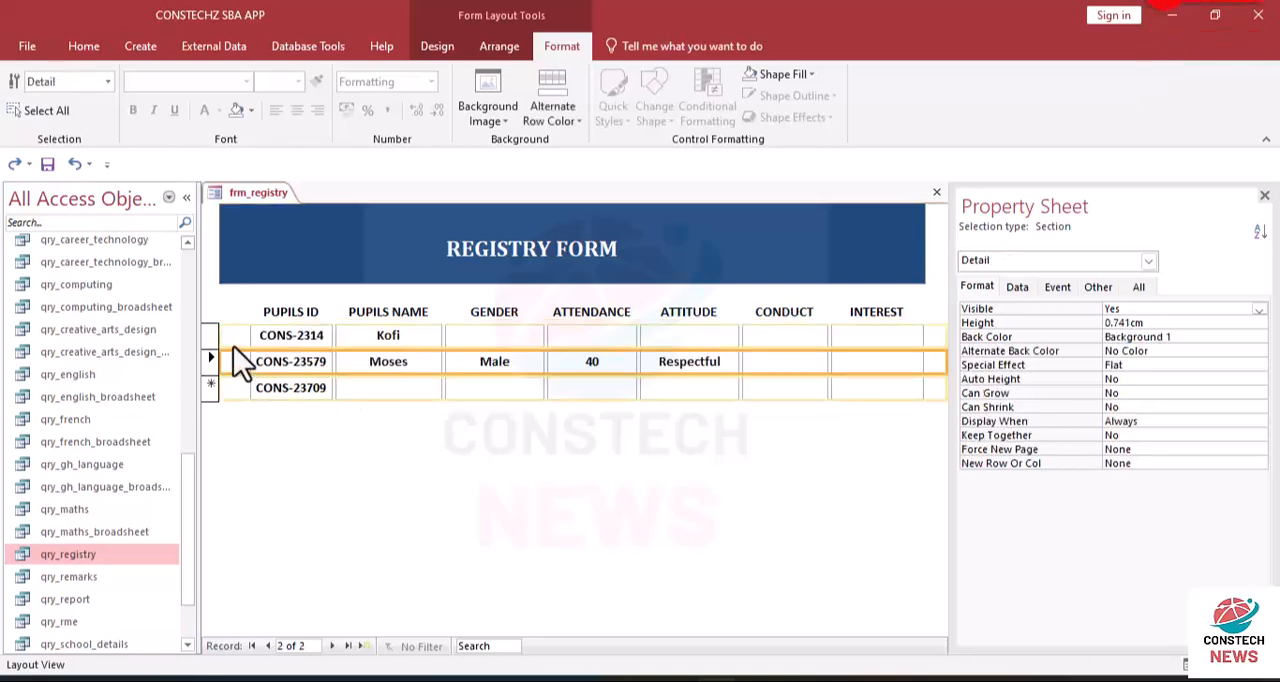
click(228, 313)
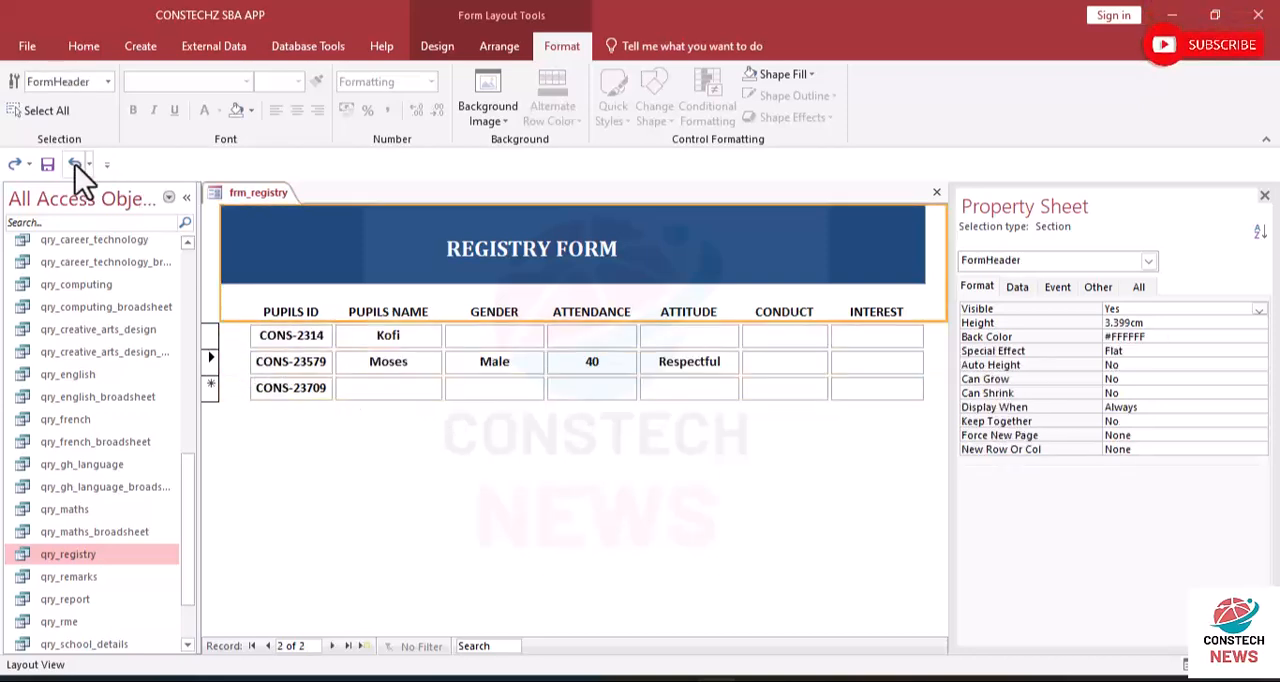
- Switch to Design View and give all column labels and record fields a transparent fill
click(86, 45)
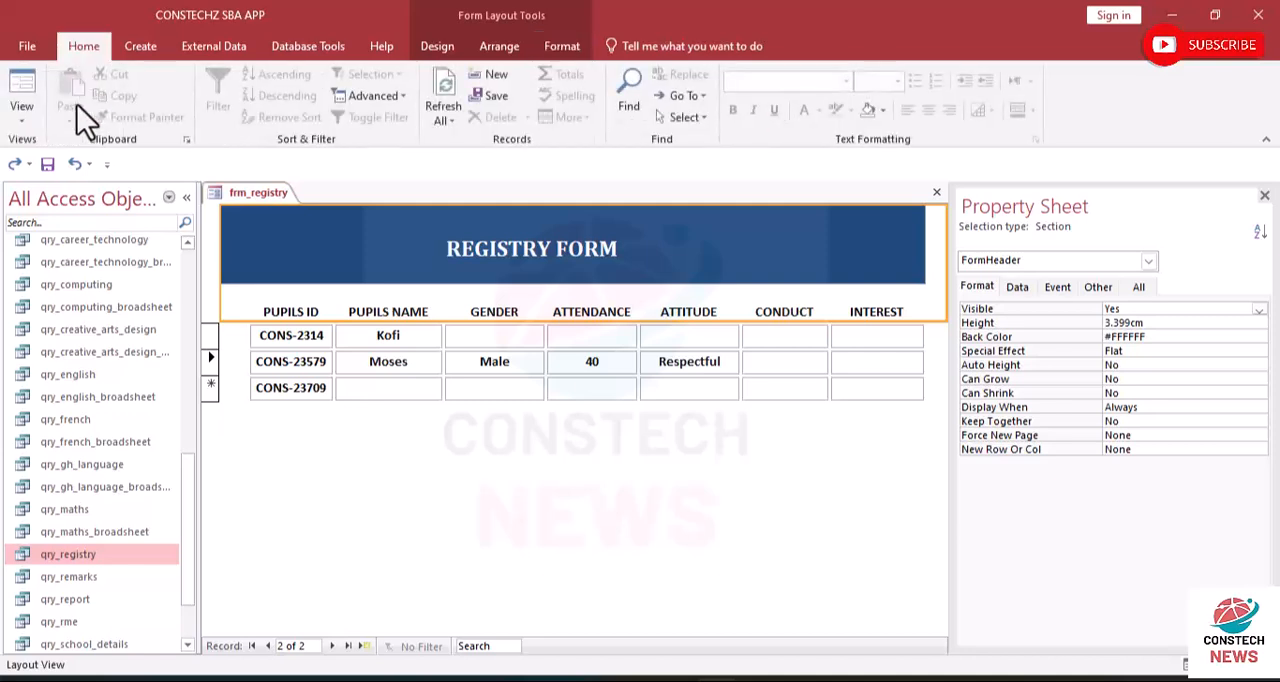
click(24, 122)
click(47, 234)
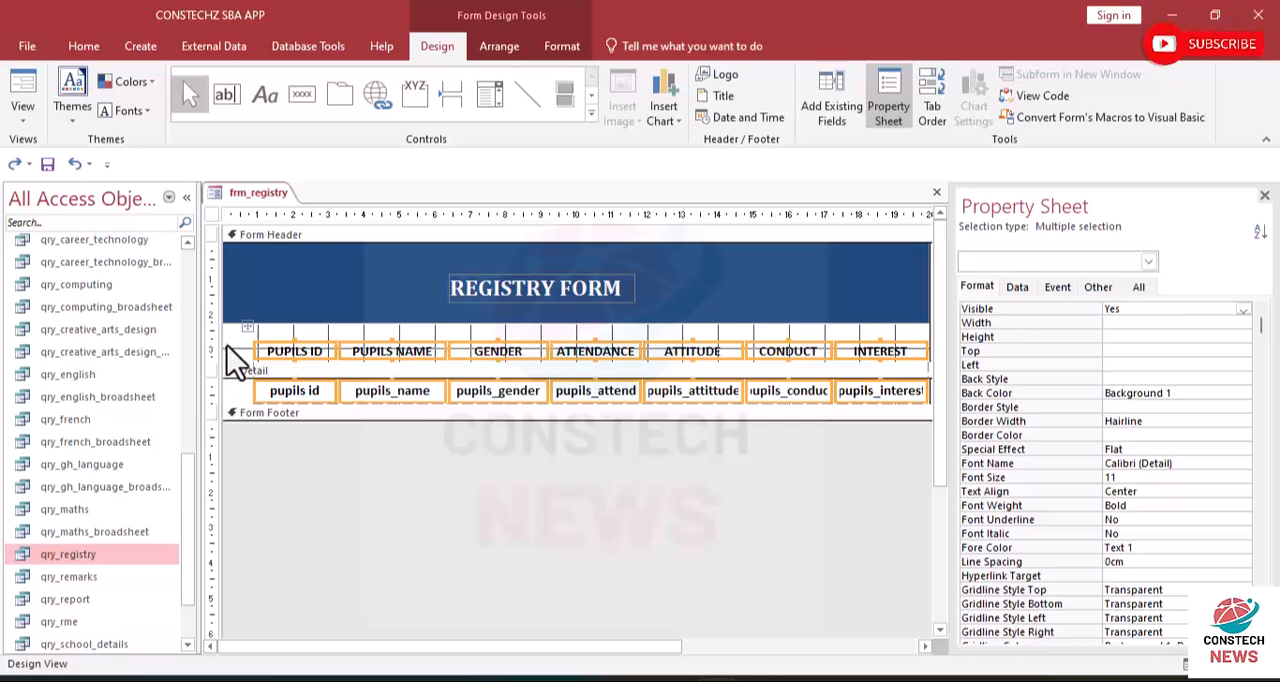
click(562, 47)
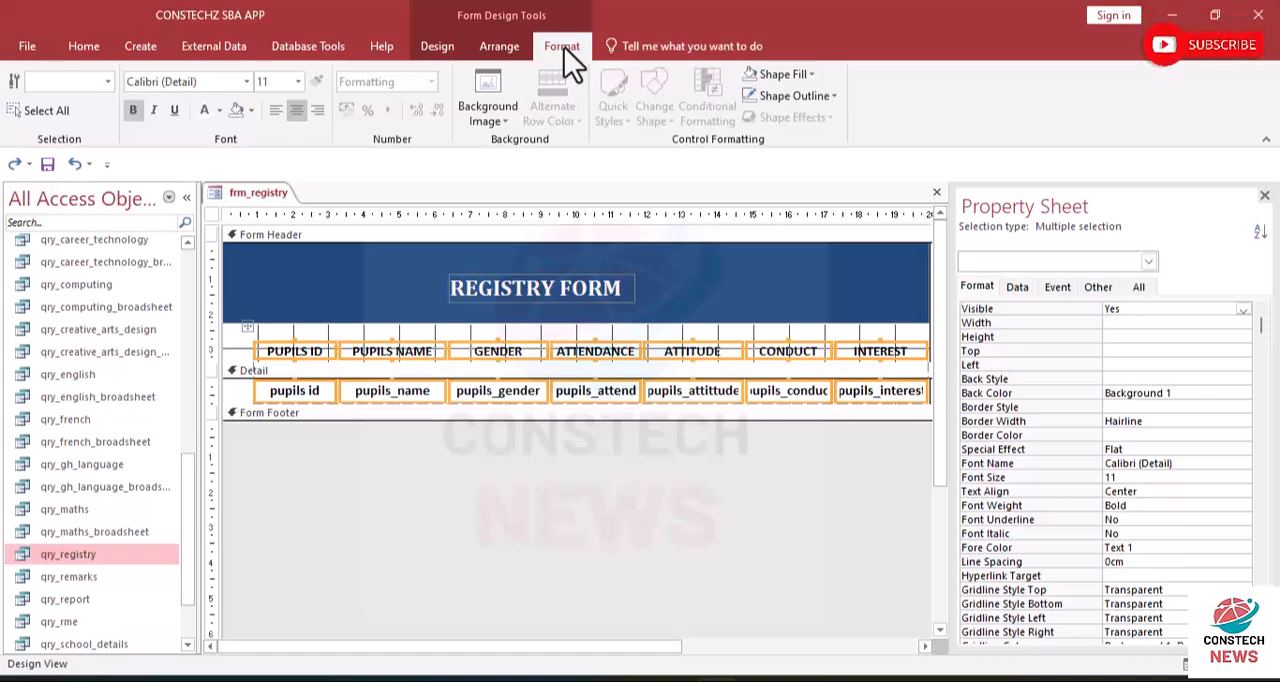
click(811, 77)
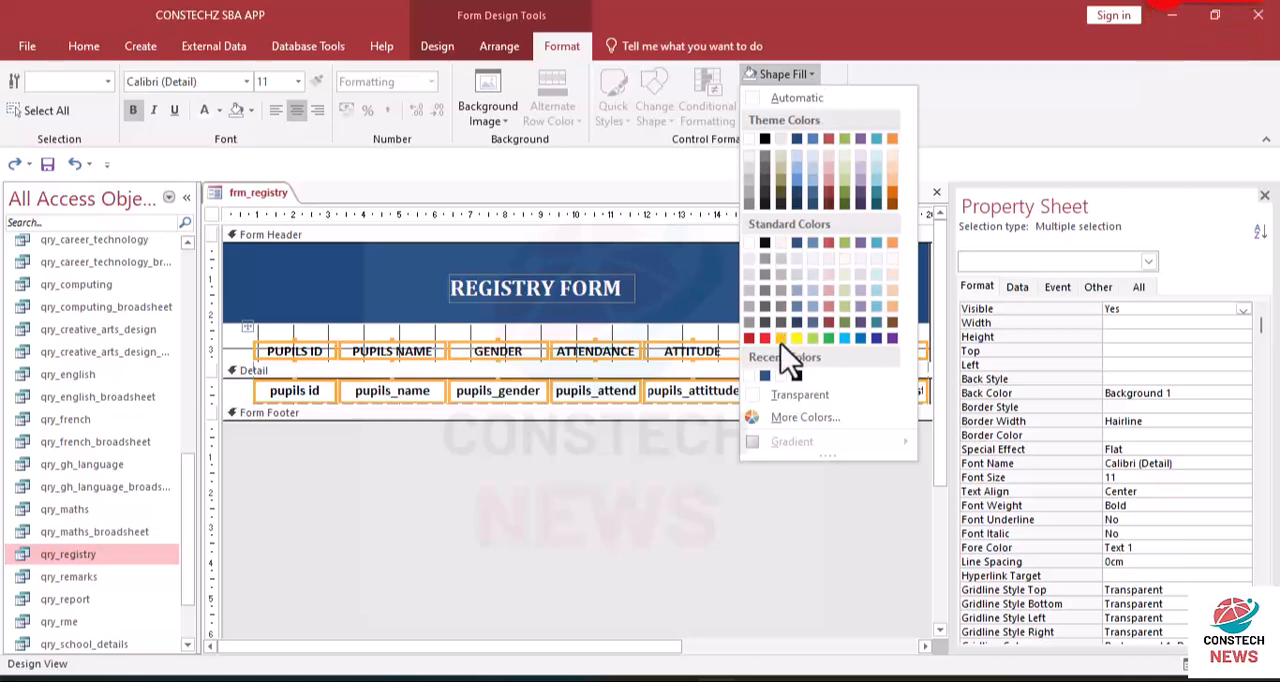
click(767, 394)
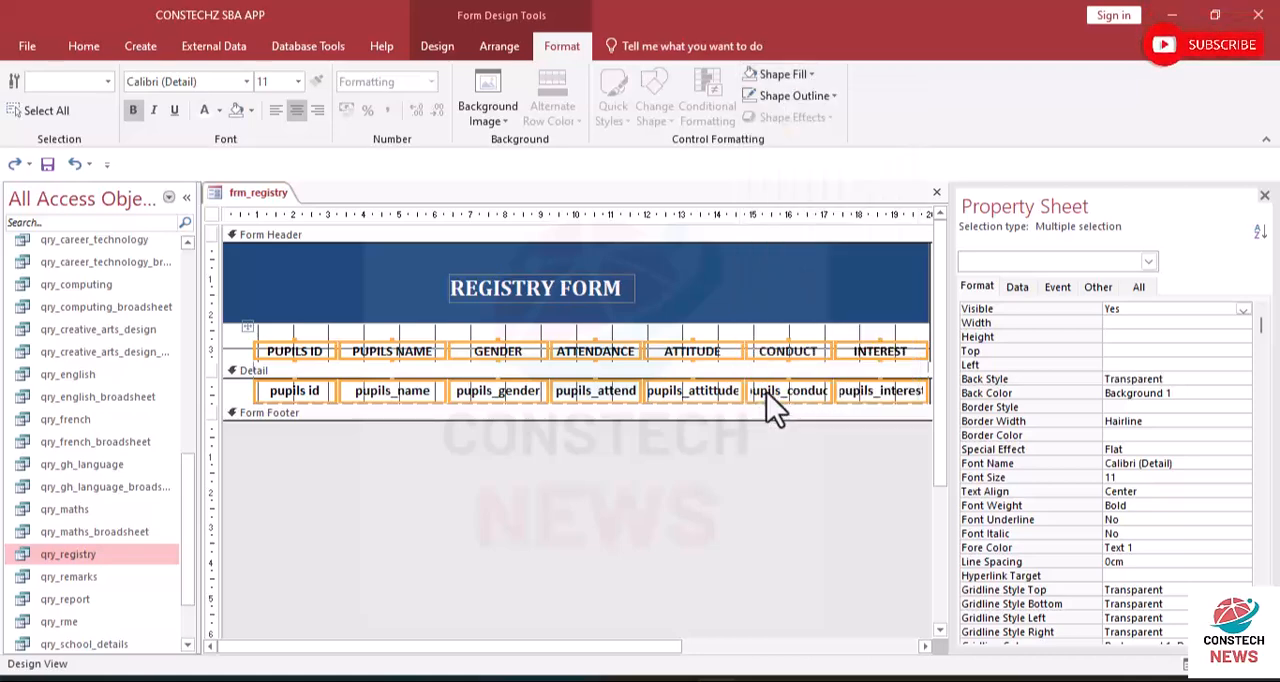
- Set the outline of all column labels and record fields to Transparent
click(837, 96)
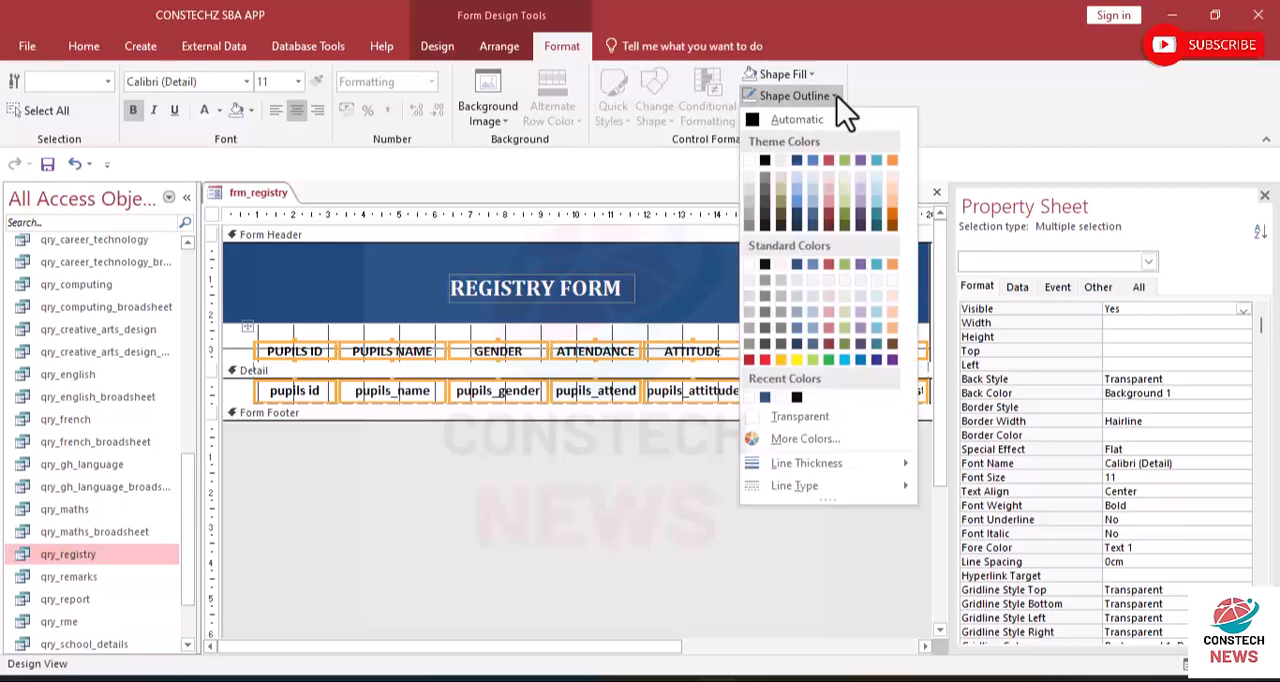
click(779, 417)
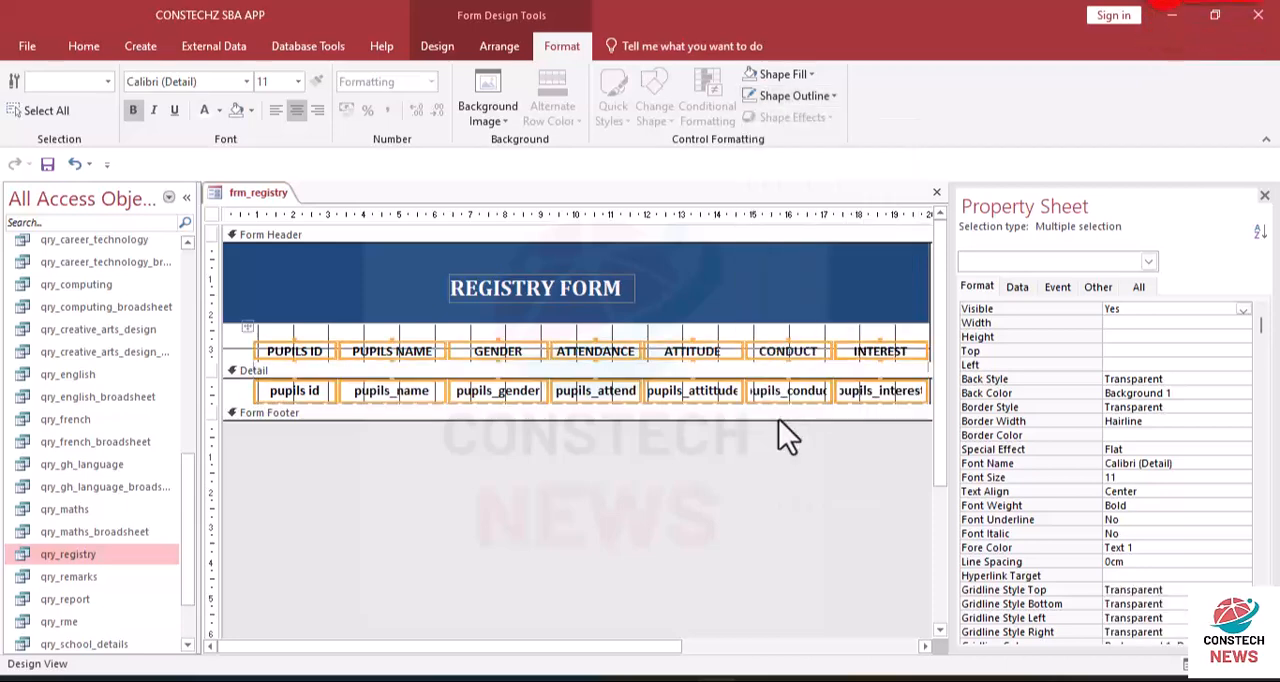
click(386, 288)
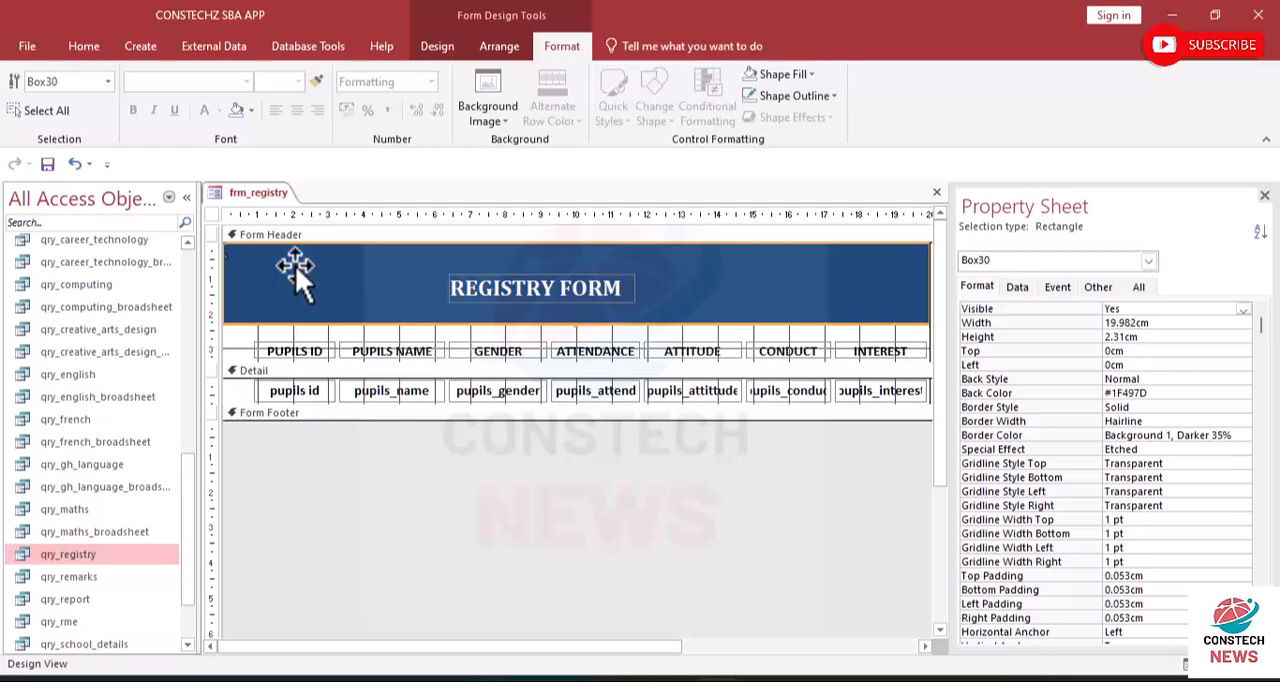
- Preview the borderless fields in Form View, return to Layout View and undo the transparent outline
click(80, 48)
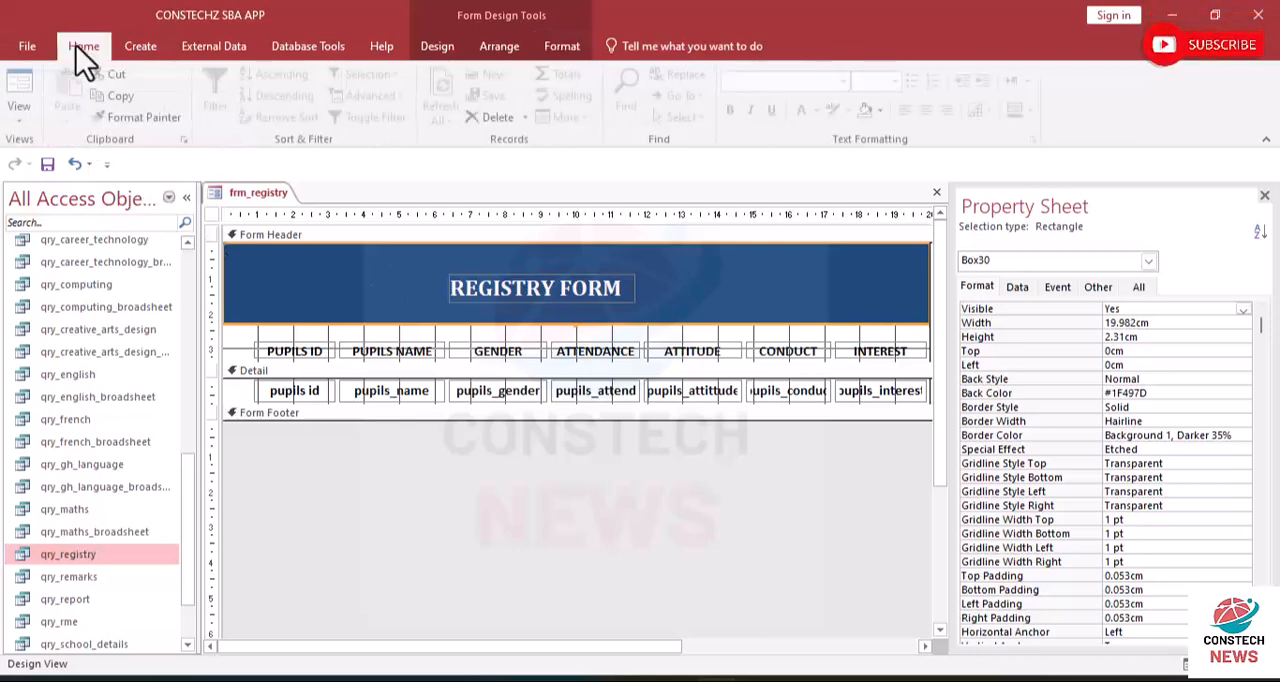
click(22, 125)
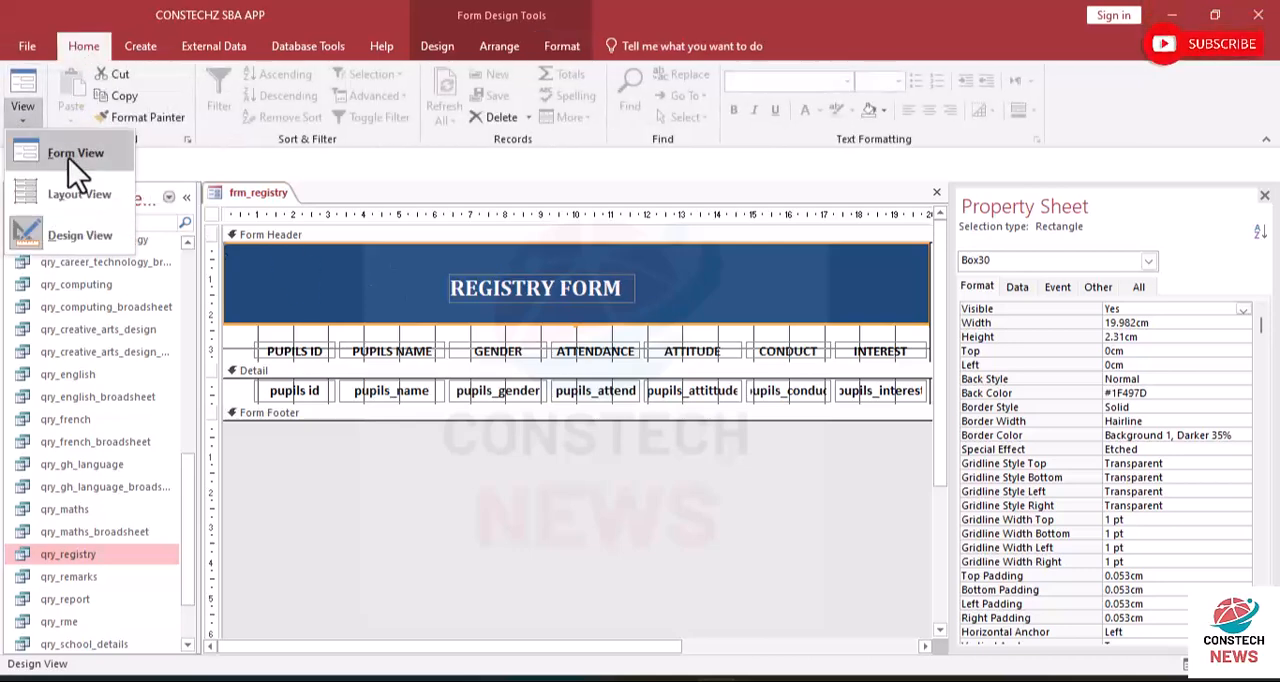
click(68, 157)
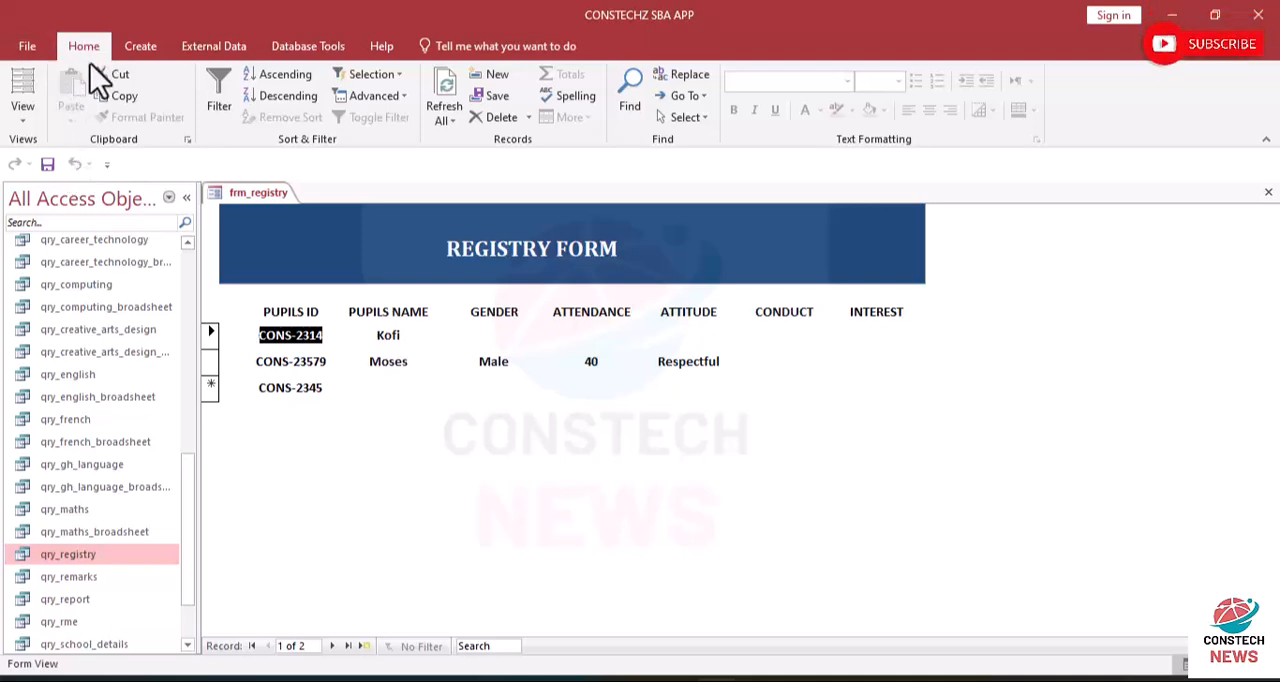
click(22, 88)
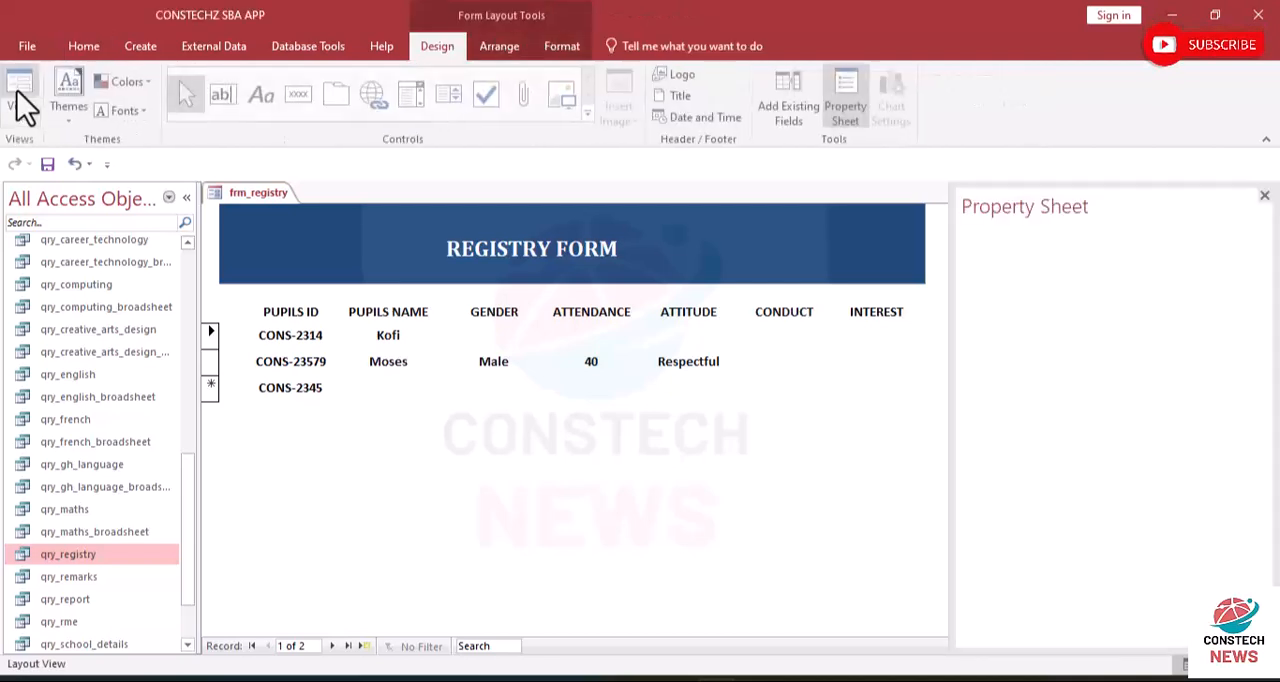
click(75, 167)
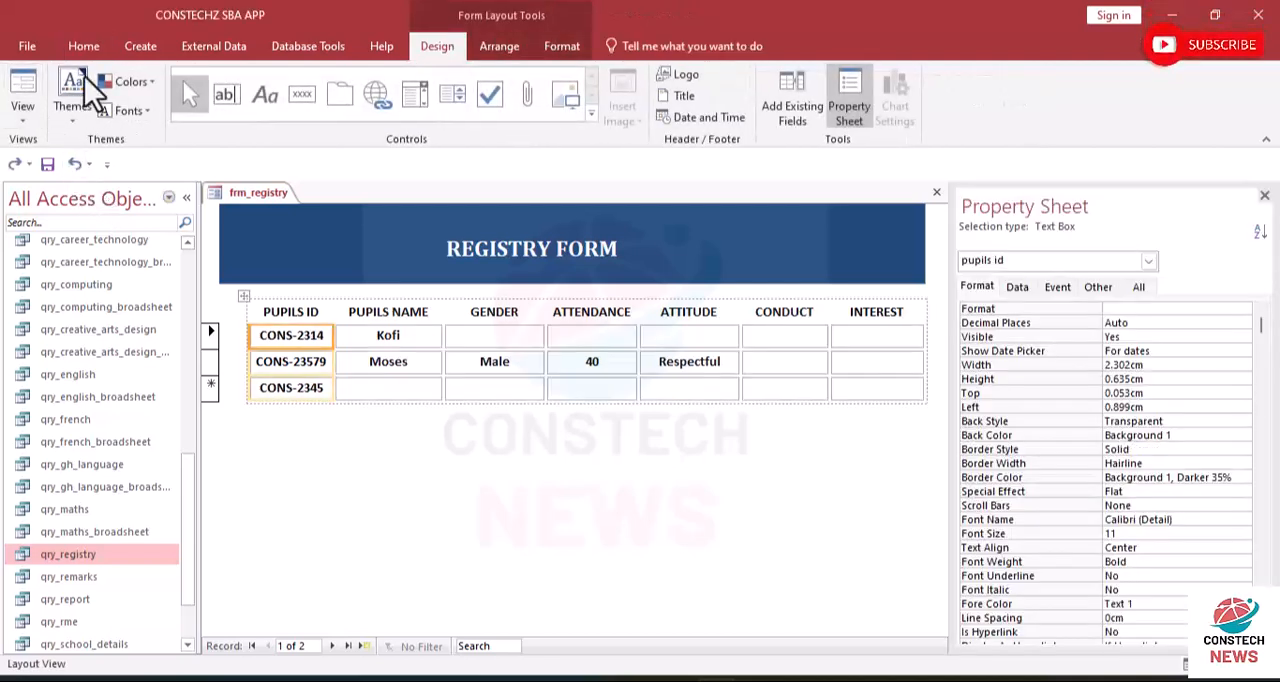
- Preview the outlined record fields in Form View and return to Layout View
click(34, 119)
click(48, 146)
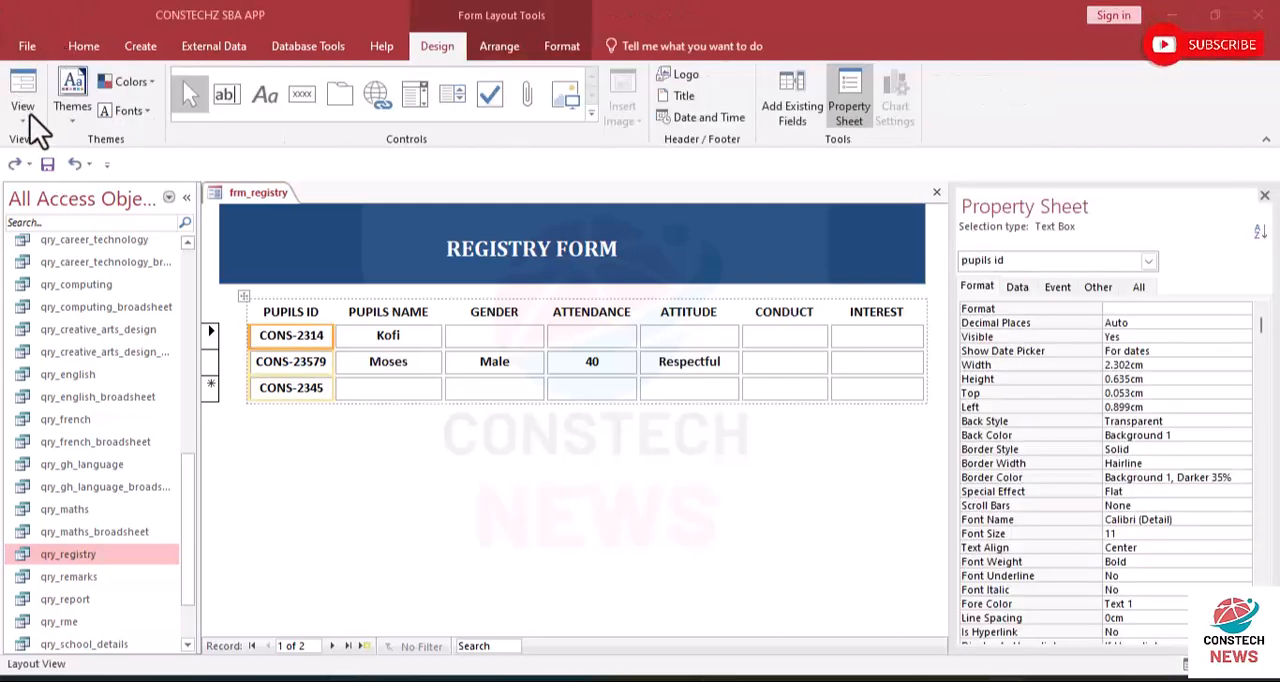
click(27, 121)
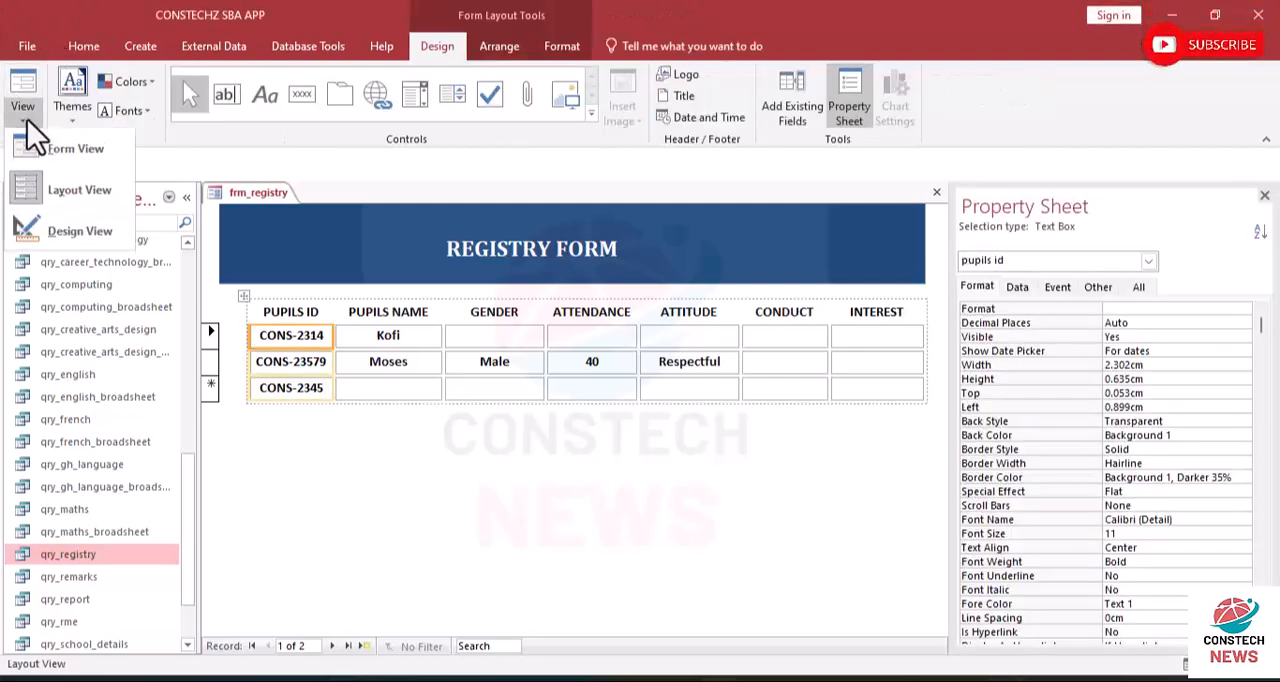
click(76, 209)
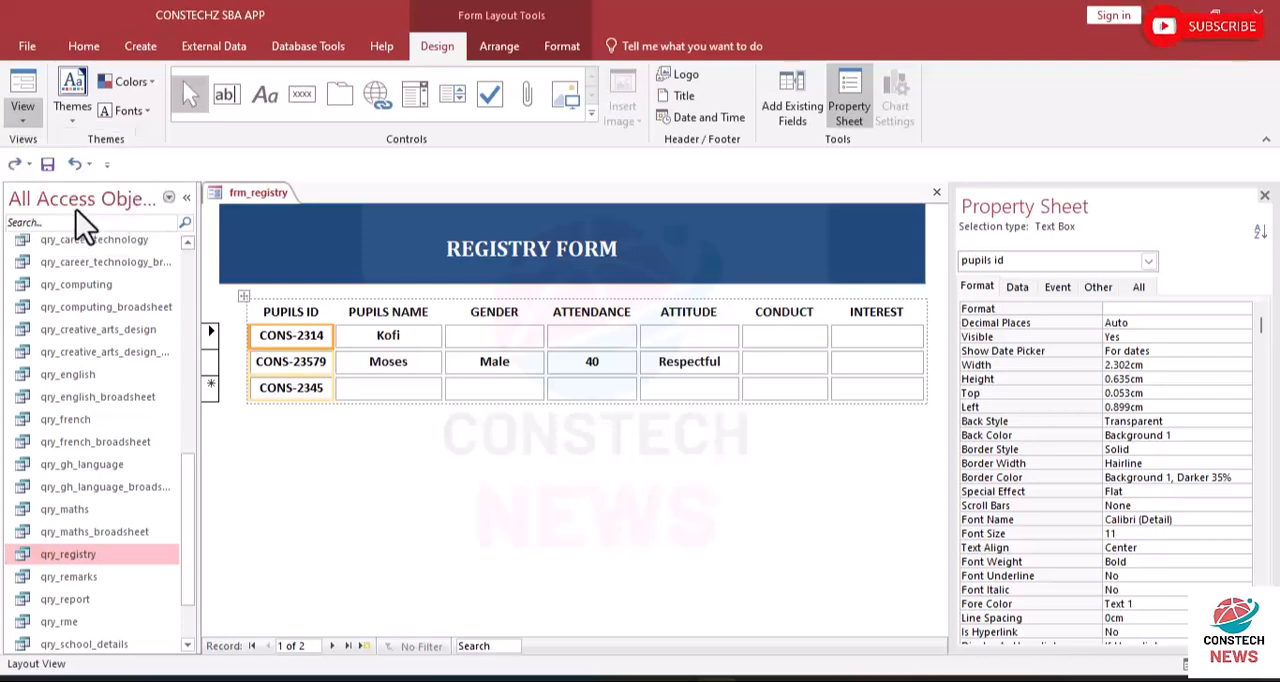
- Select the whole table of labels and fields and apply both horizontal and vertical gridlines to it
click(244, 297)
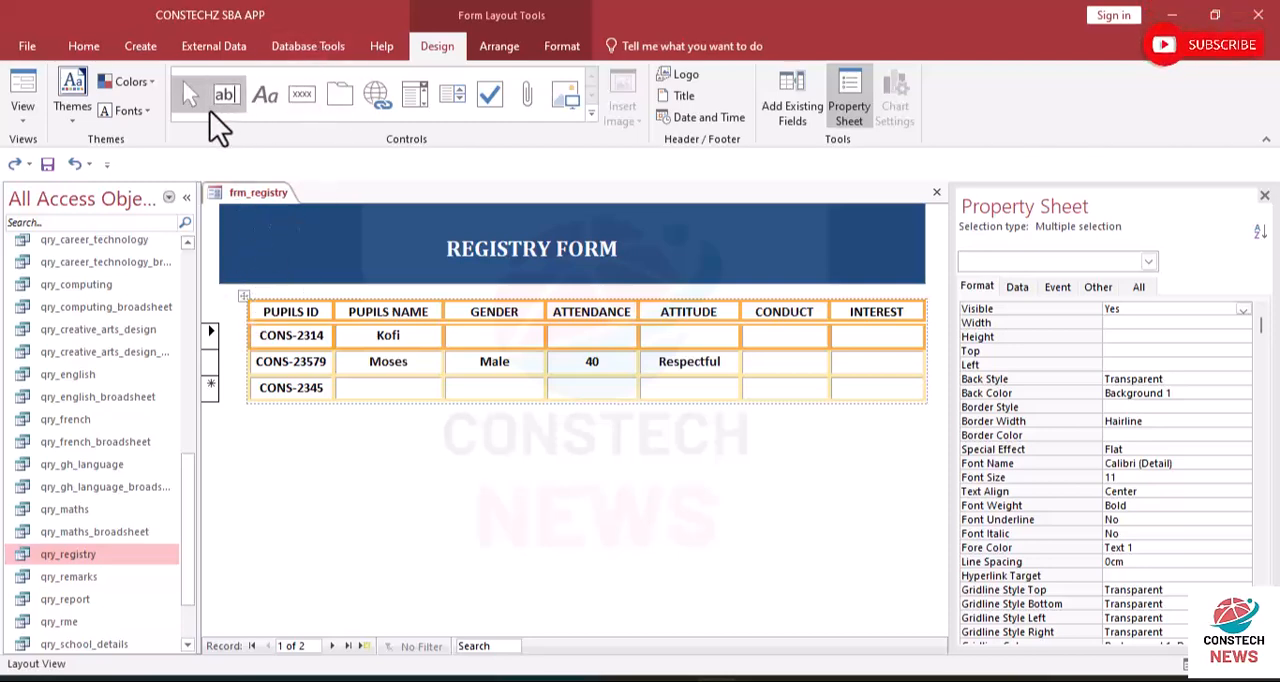
click(487, 56)
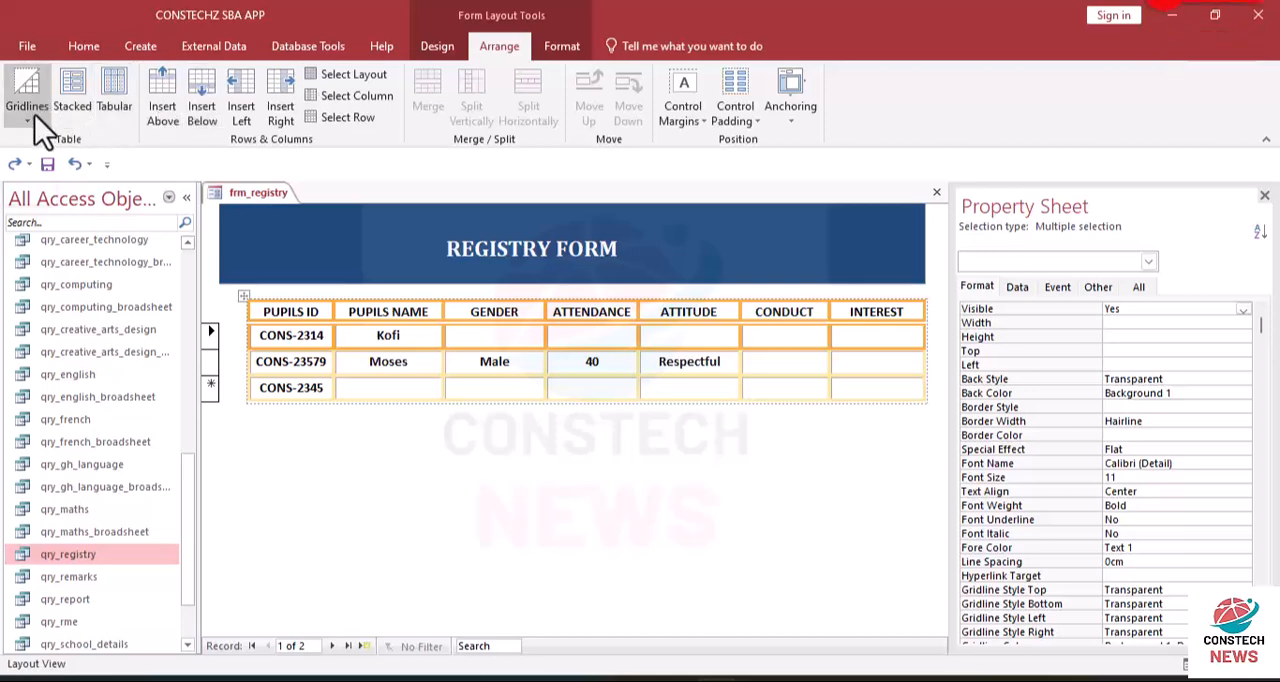
click(35, 122)
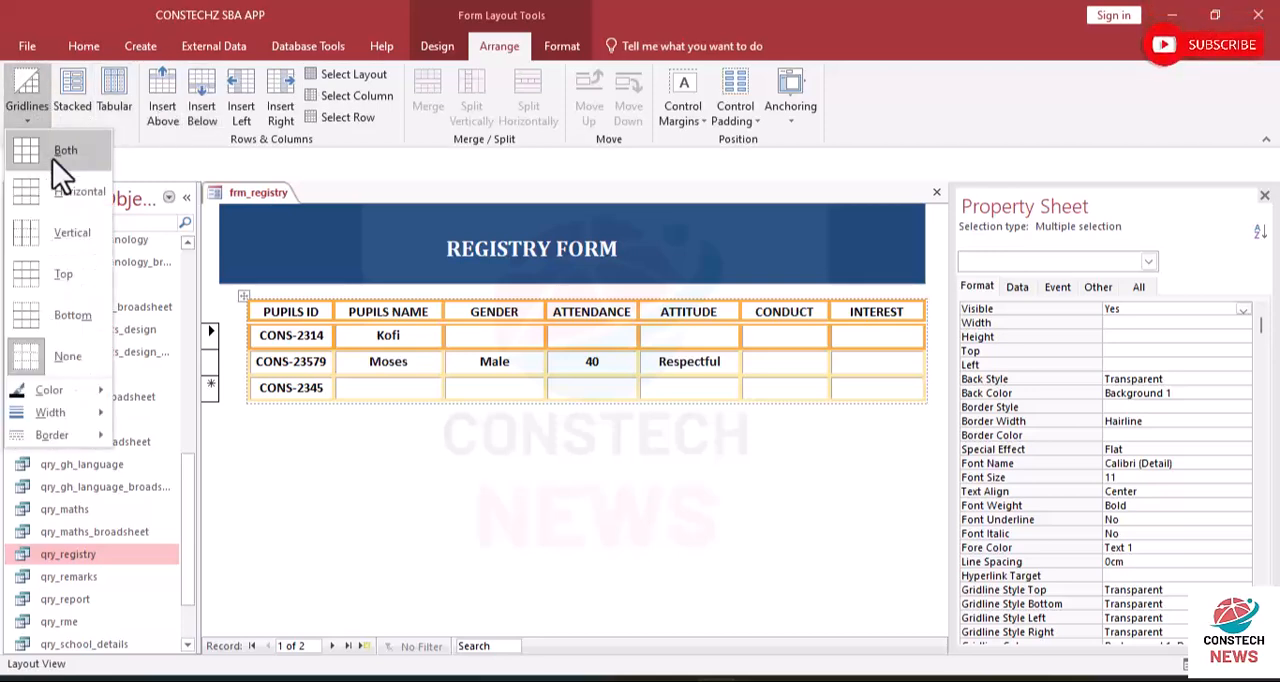
click(53, 159)
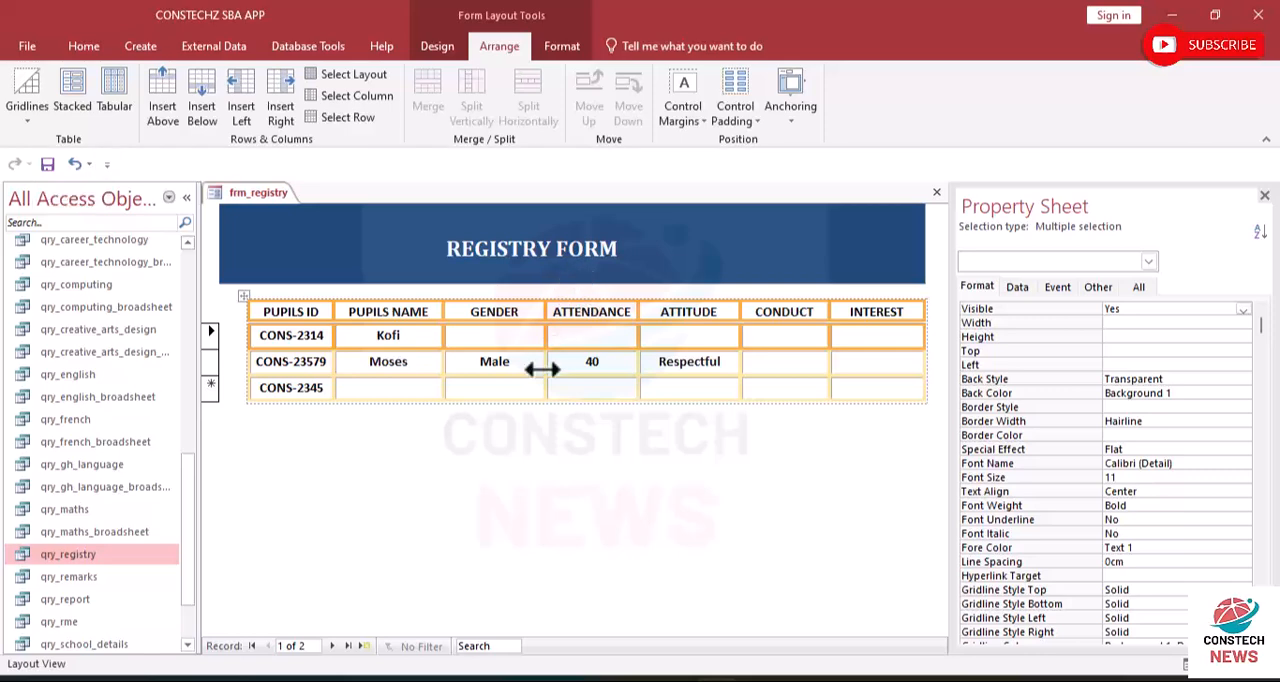
click(616, 448)
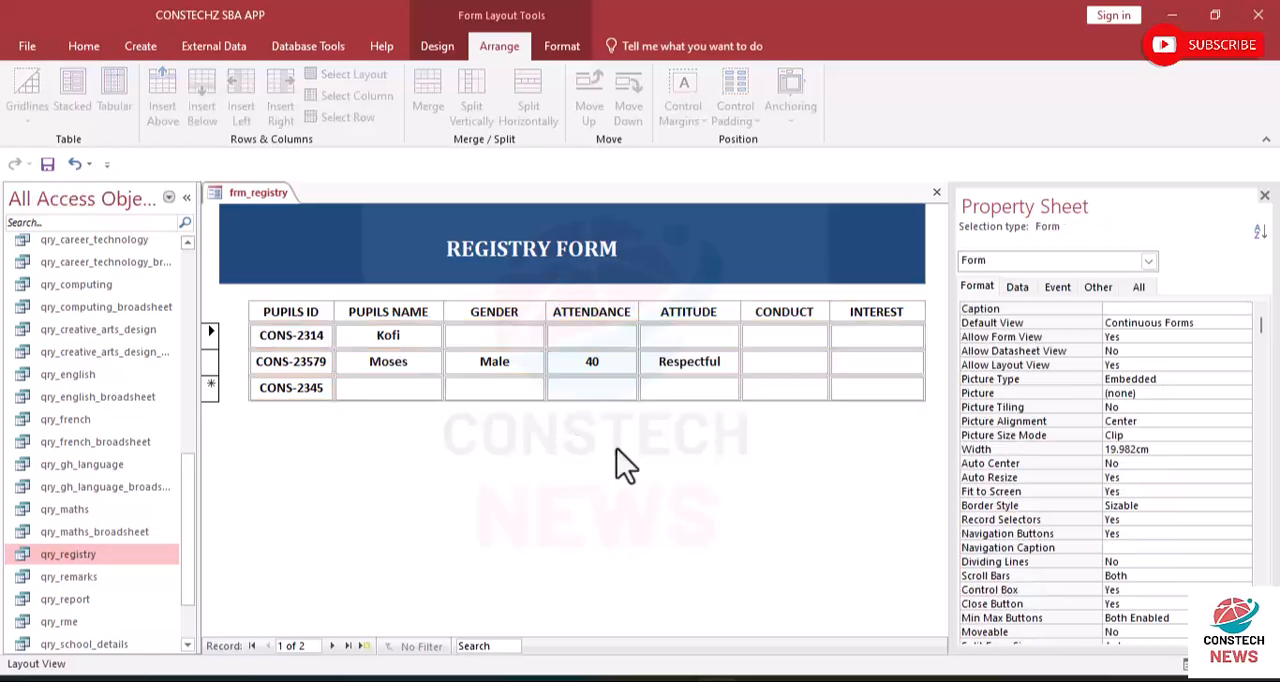
- Extend the blue banner to about 2.6 cm high and shift the REGISTRY FORM title to about 6.1 cm from the form's left edge
click(532, 274)
drag(536, 285, 533, 294)
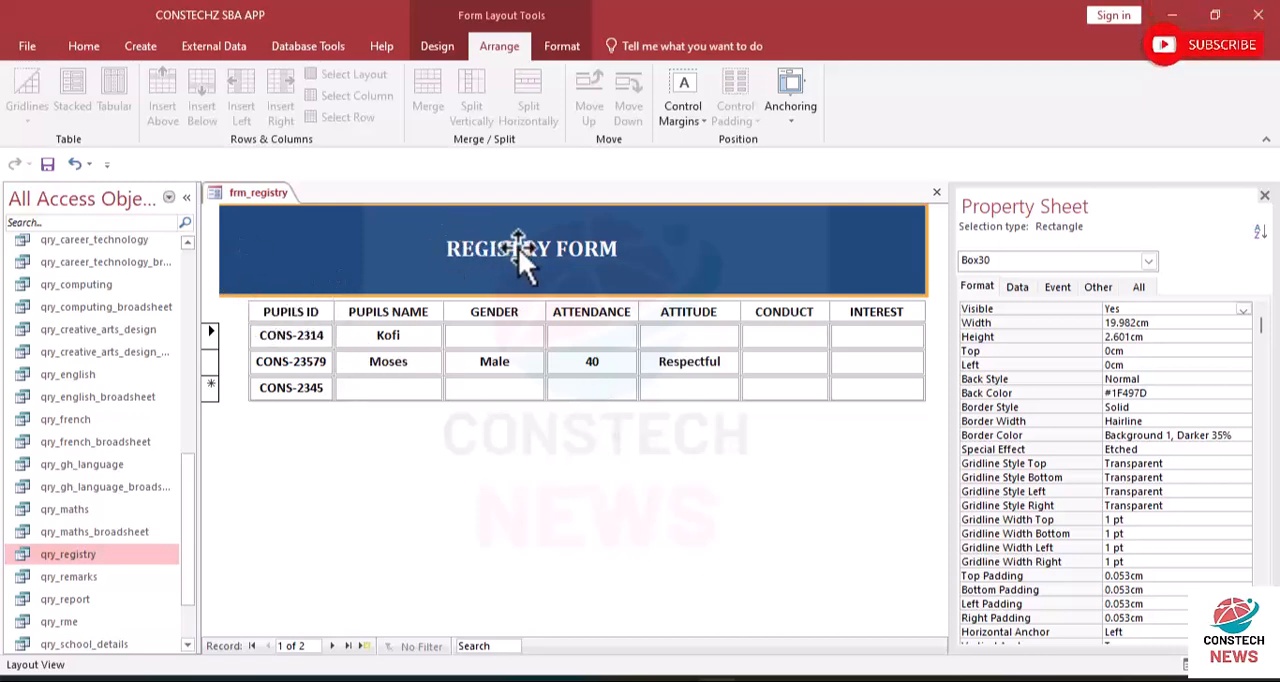
click(564, 259)
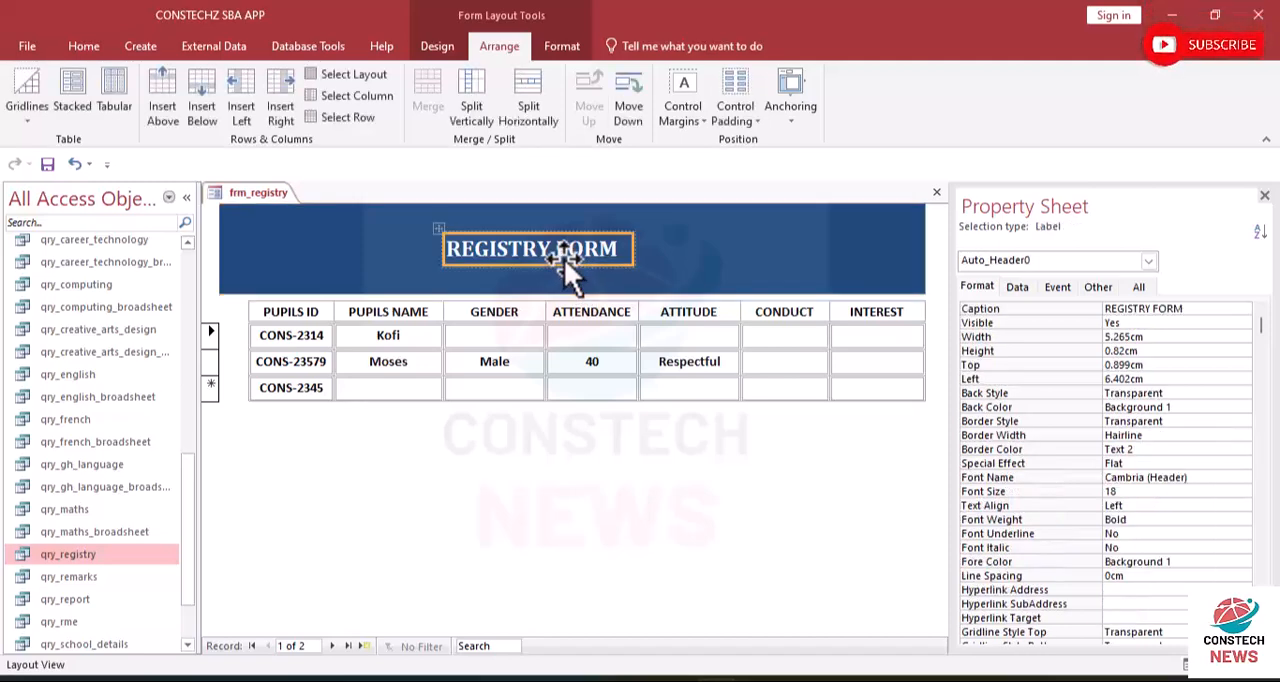
mouse_move(564, 259)
mouse_down()
mouse_move(585, 259)
mouse_move(552, 261)
mouse_move(548, 241)
mouse_move(555, 257)
mouse_up()
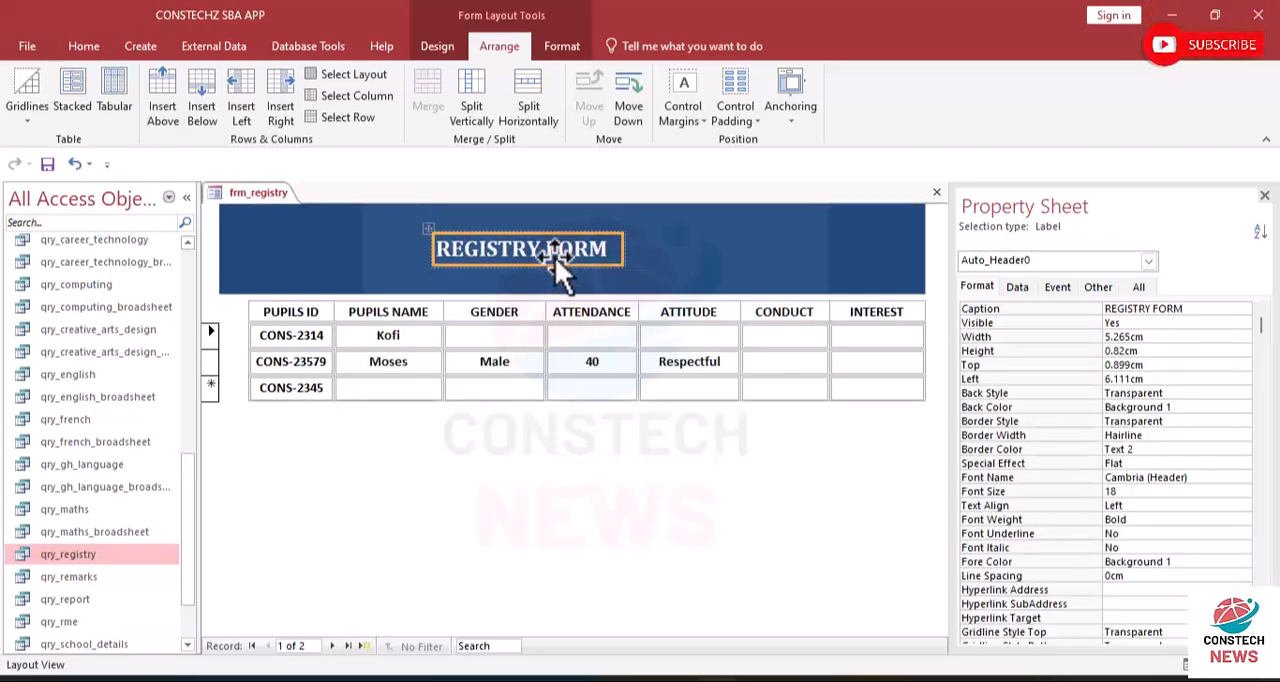
click(555, 257)
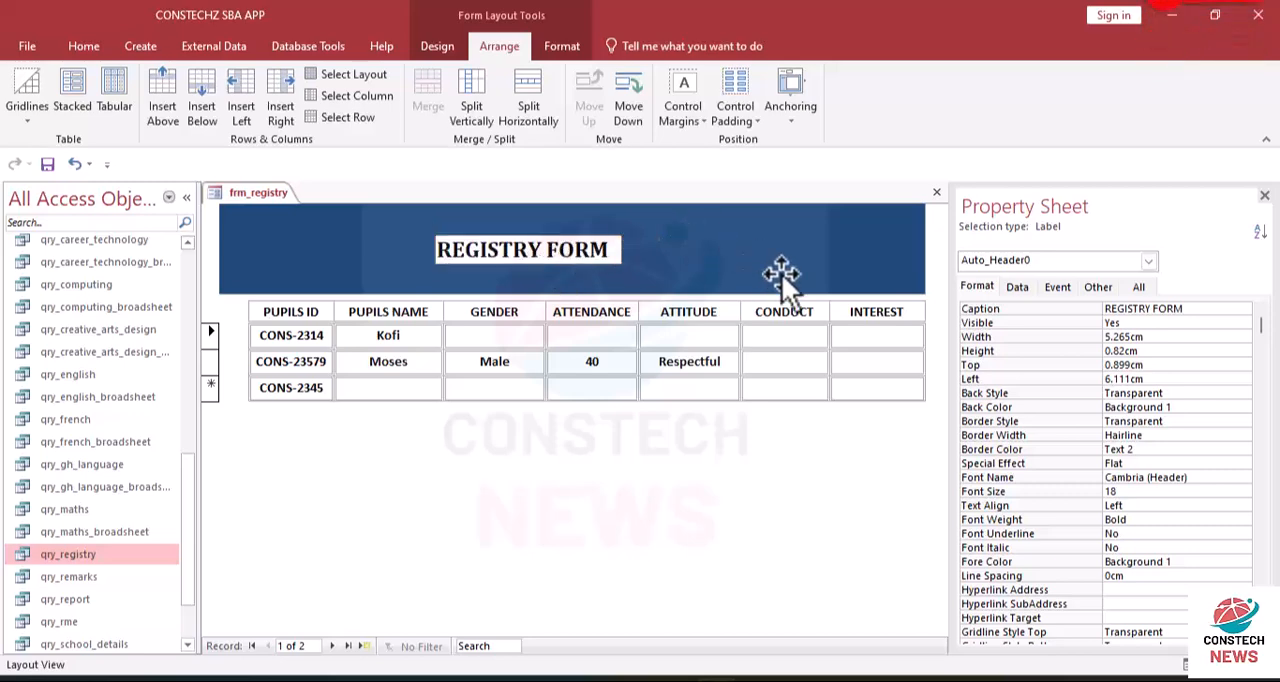
click(666, 256)
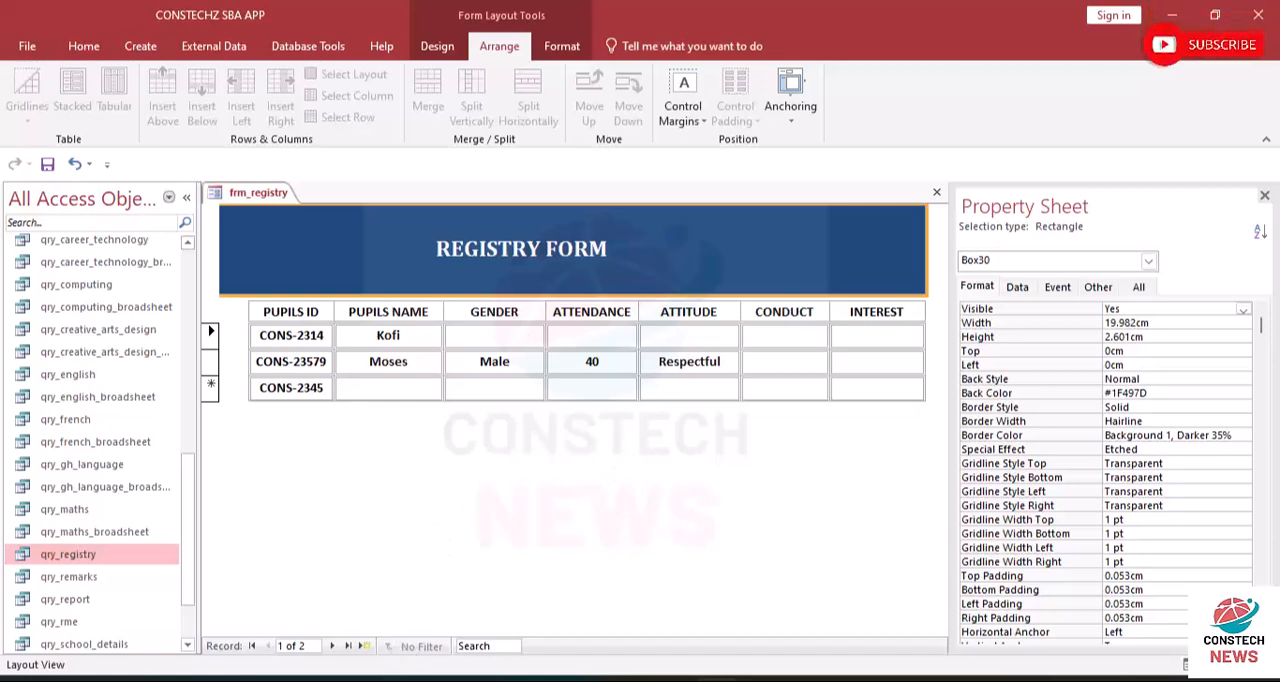
click(360, 206)
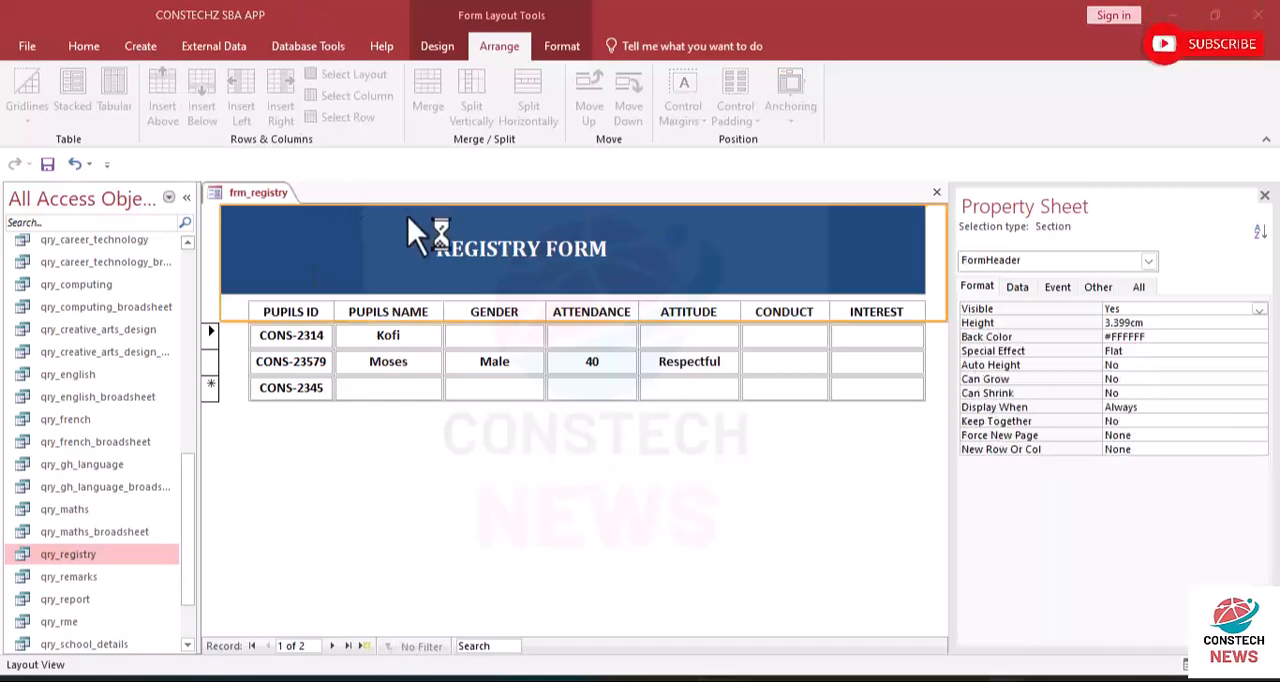
click(448, 435)
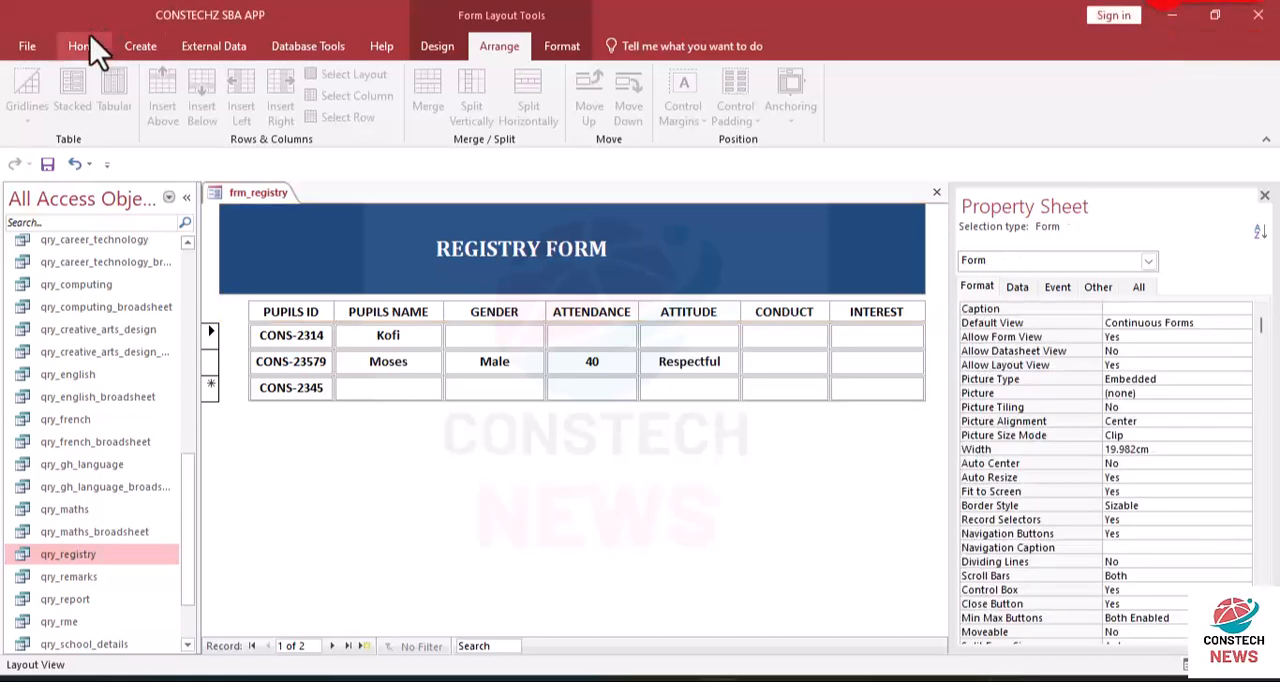
click(86, 47)
click(32, 122)
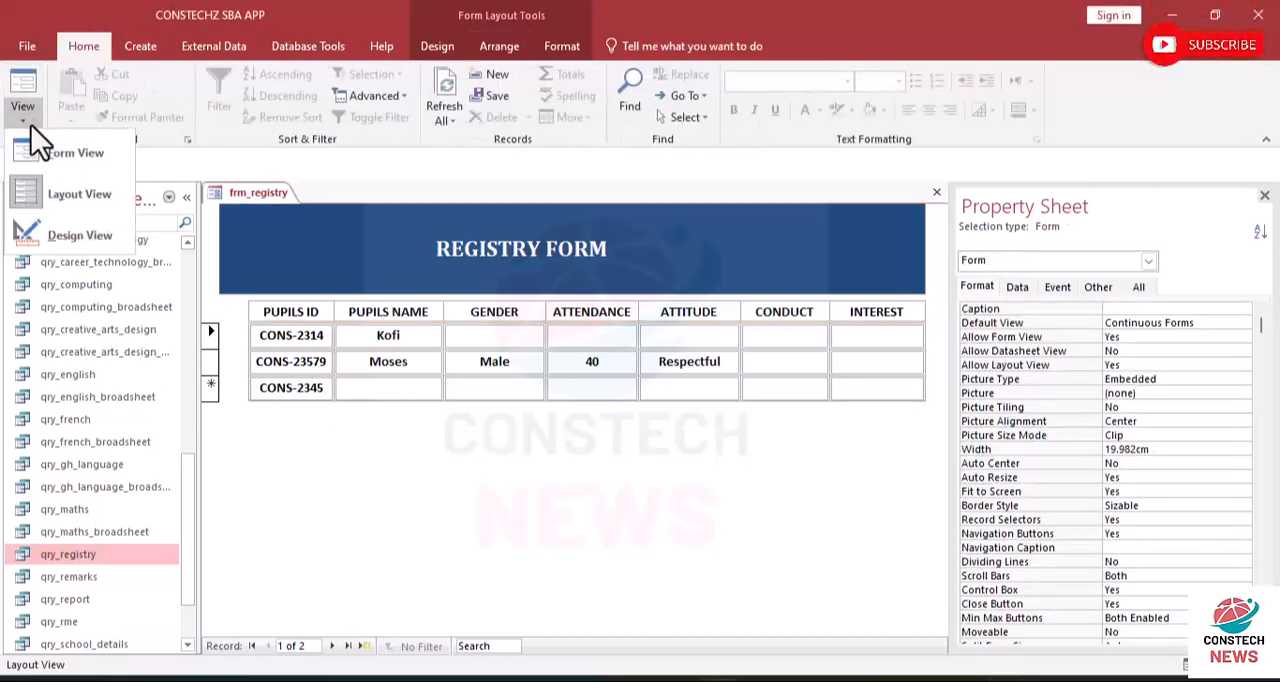
click(70, 195)
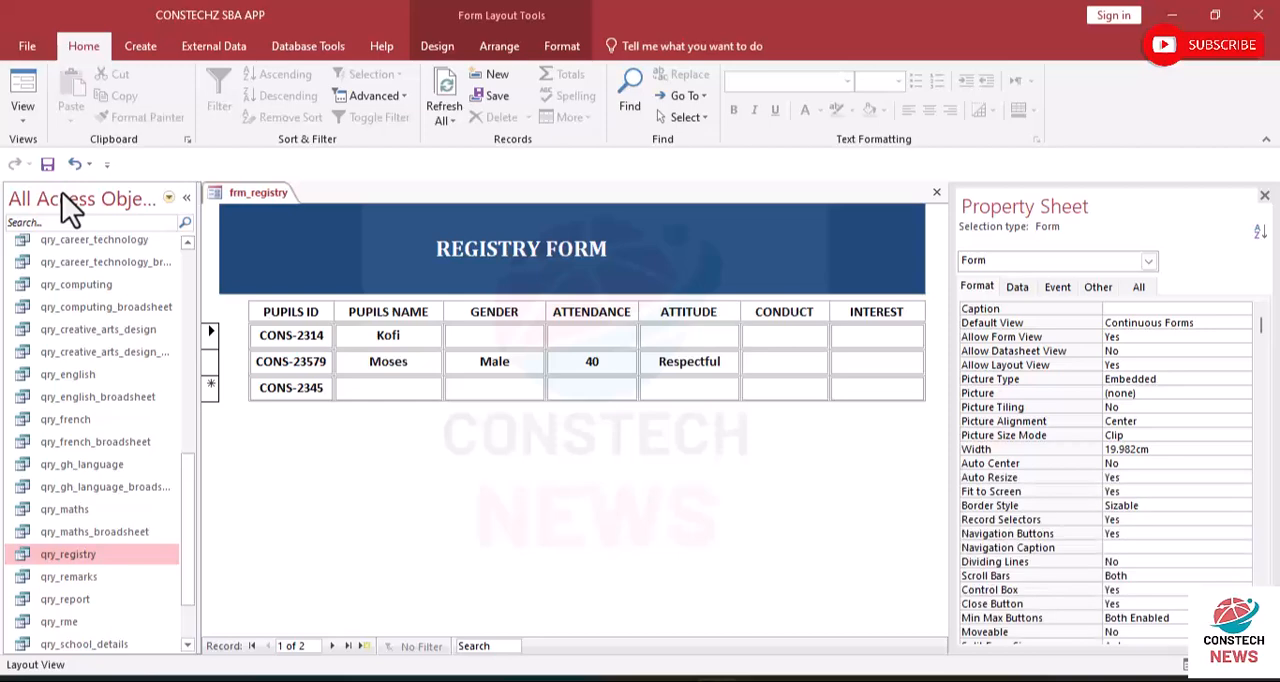
click(287, 287)
click(287, 290)
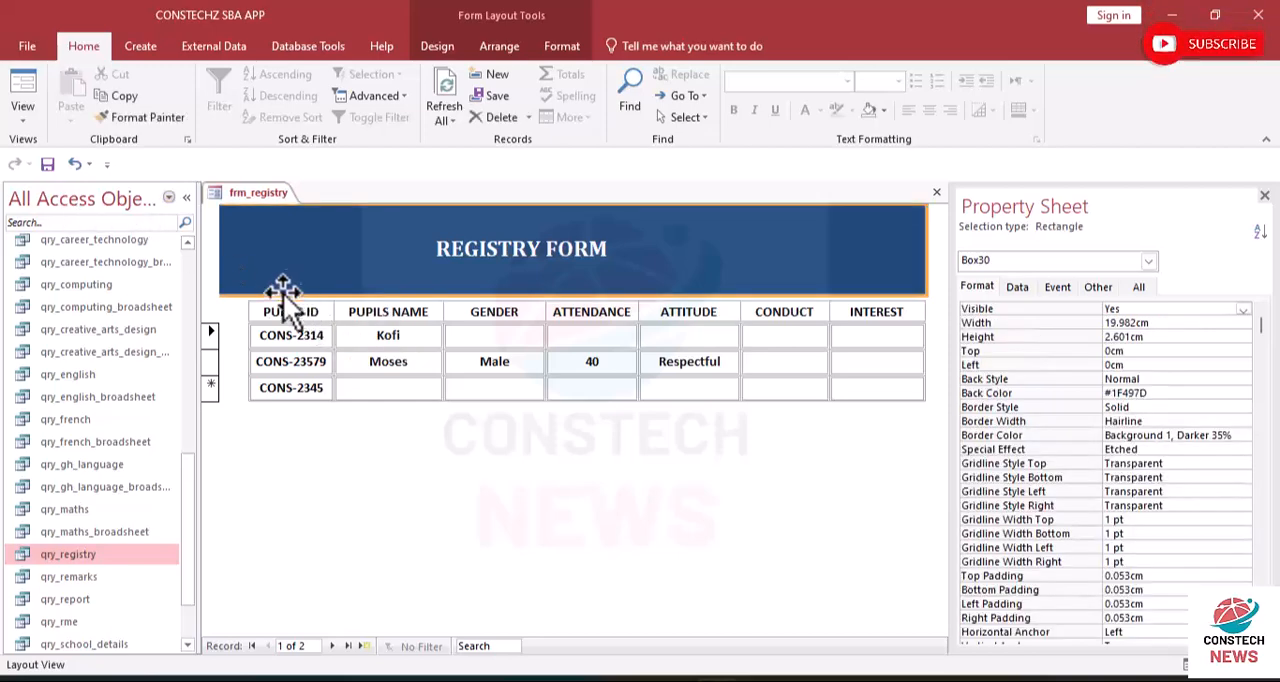
click(275, 317)
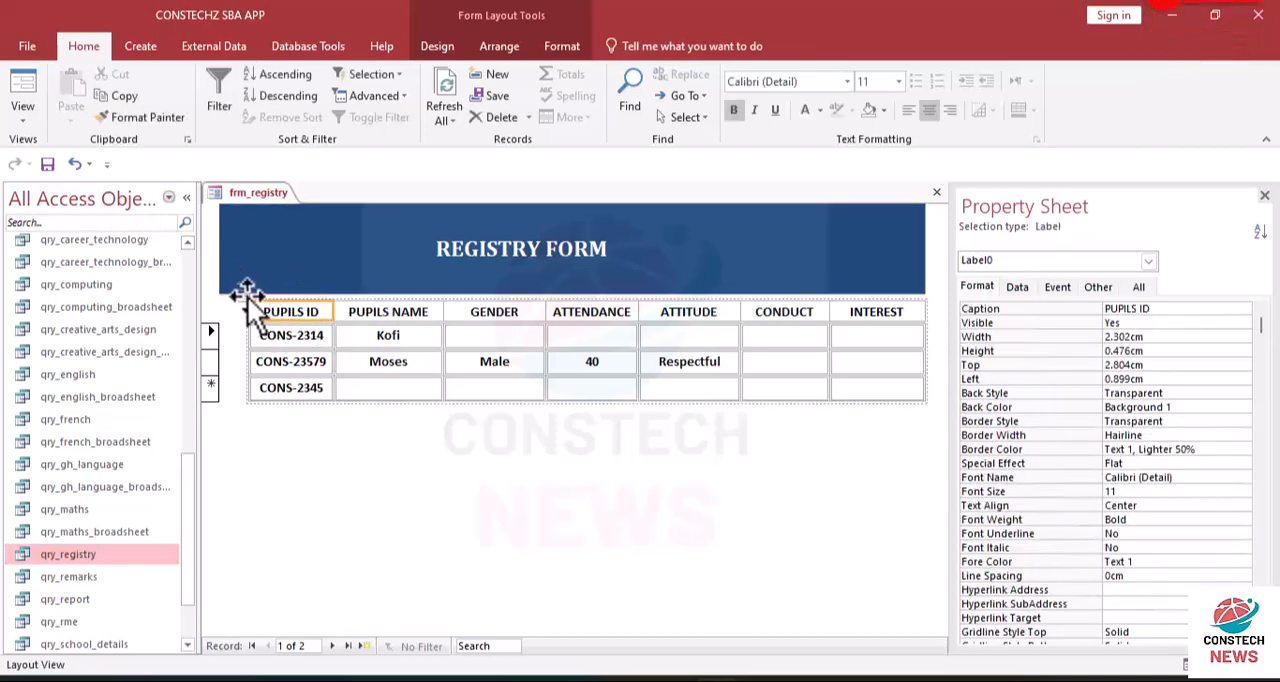
click(243, 296)
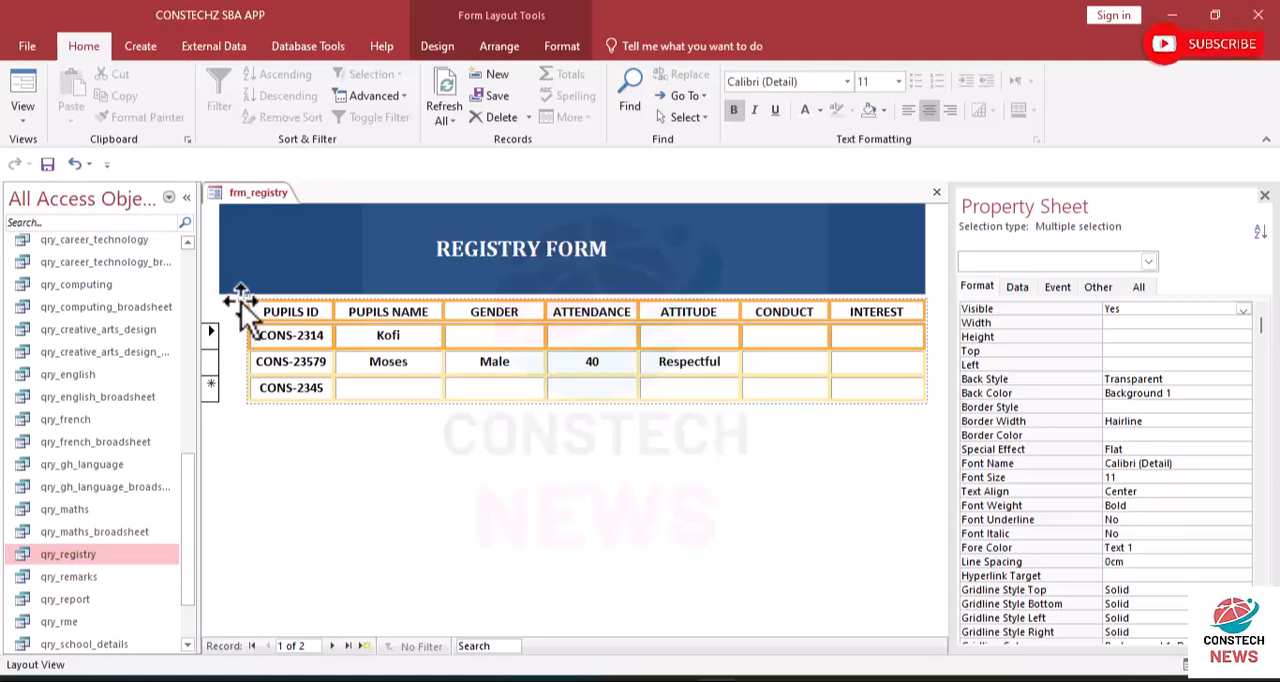
click(241, 301)
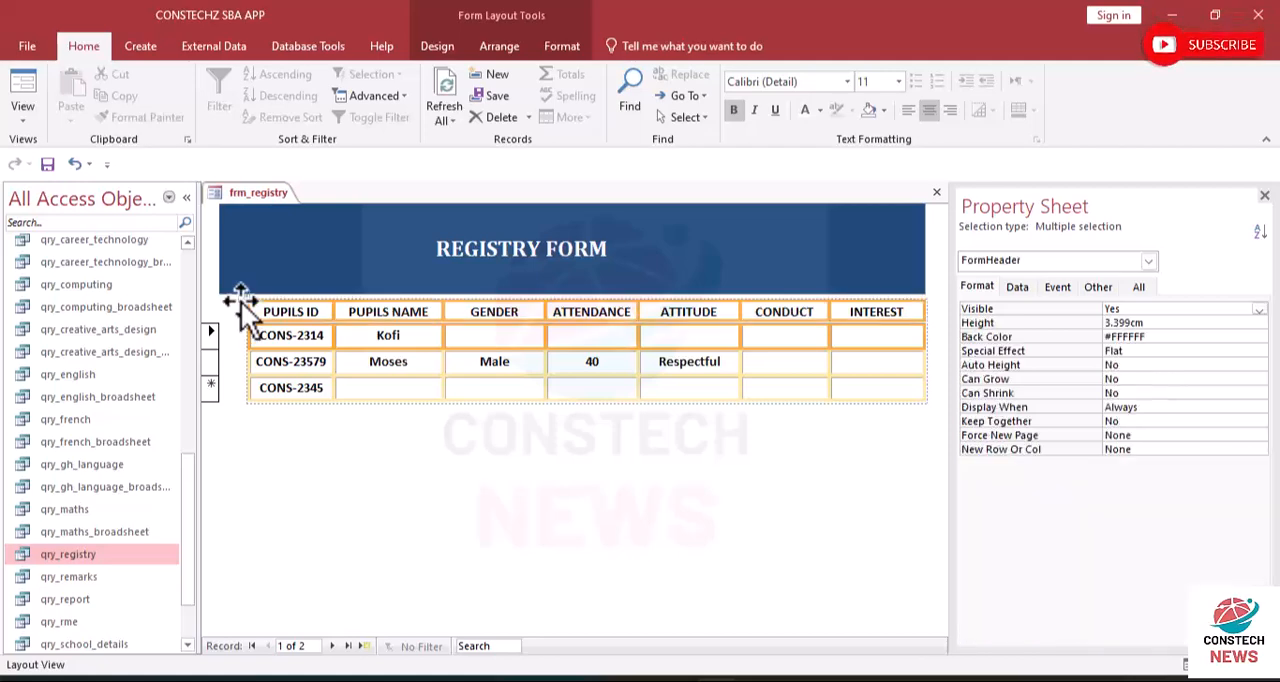
click(238, 359)
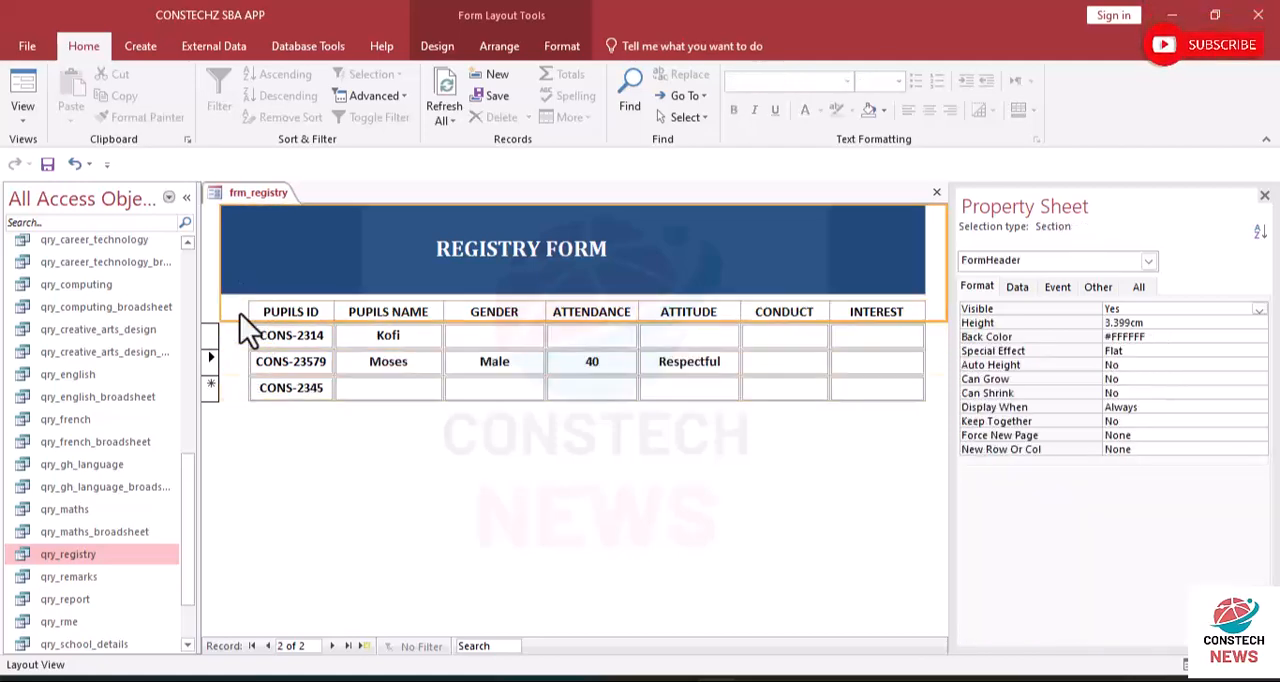
- Select the whole table of labels and fields, give it a transparent outline and centre it beneath the blue banner
click(255, 313)
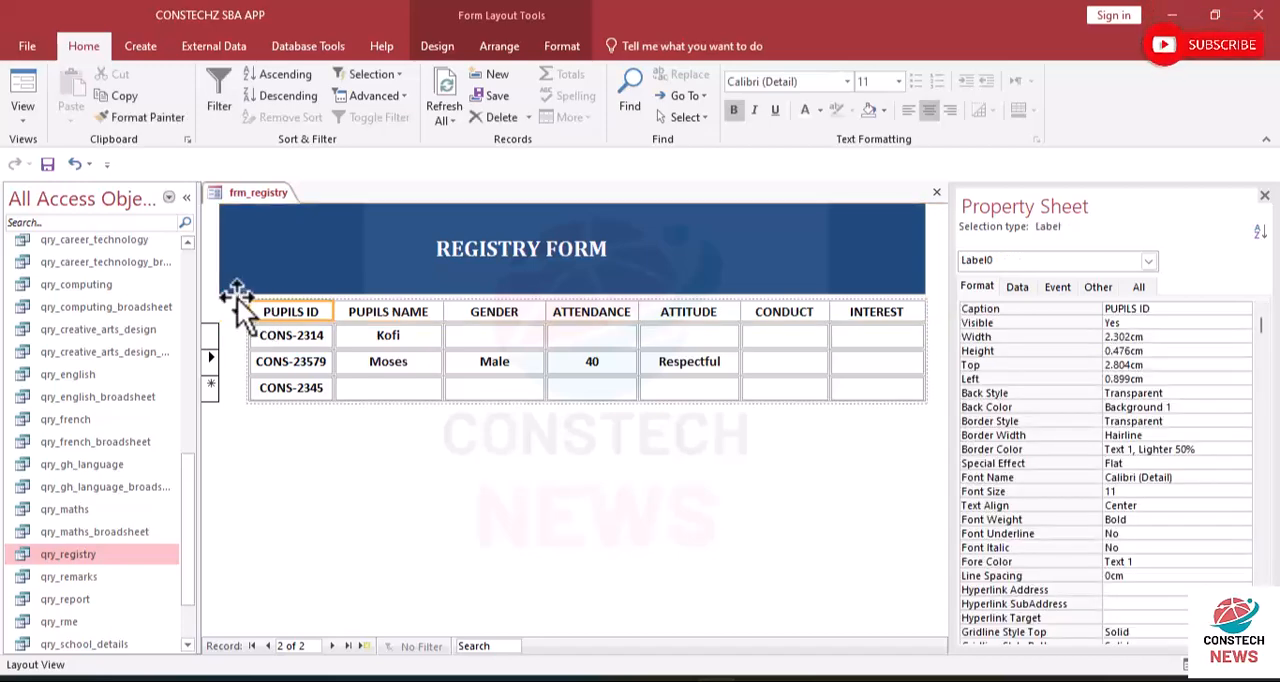
click(243, 291)
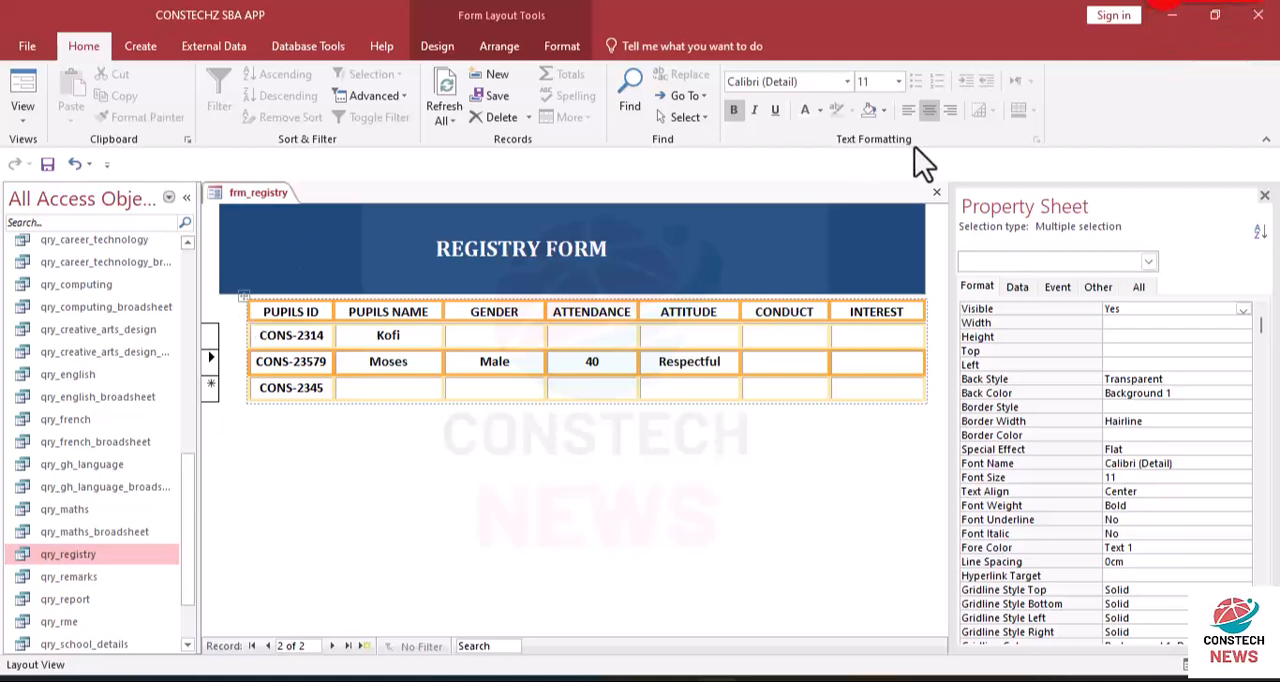
click(558, 48)
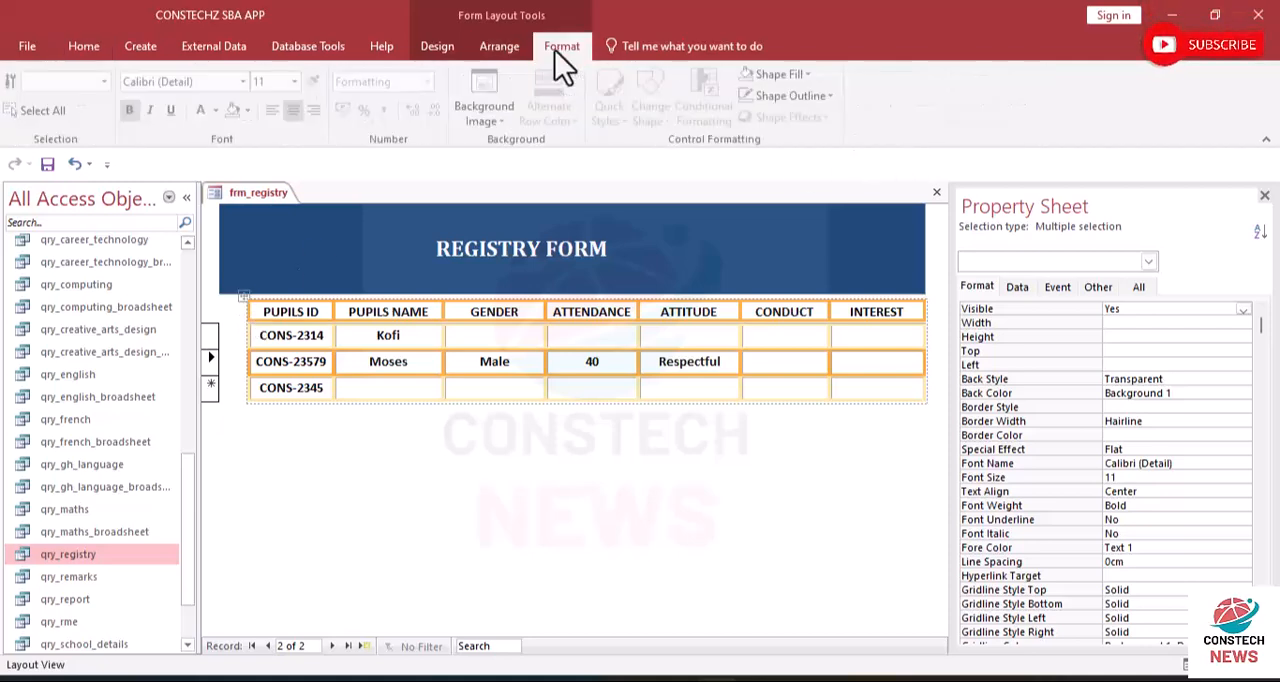
click(831, 95)
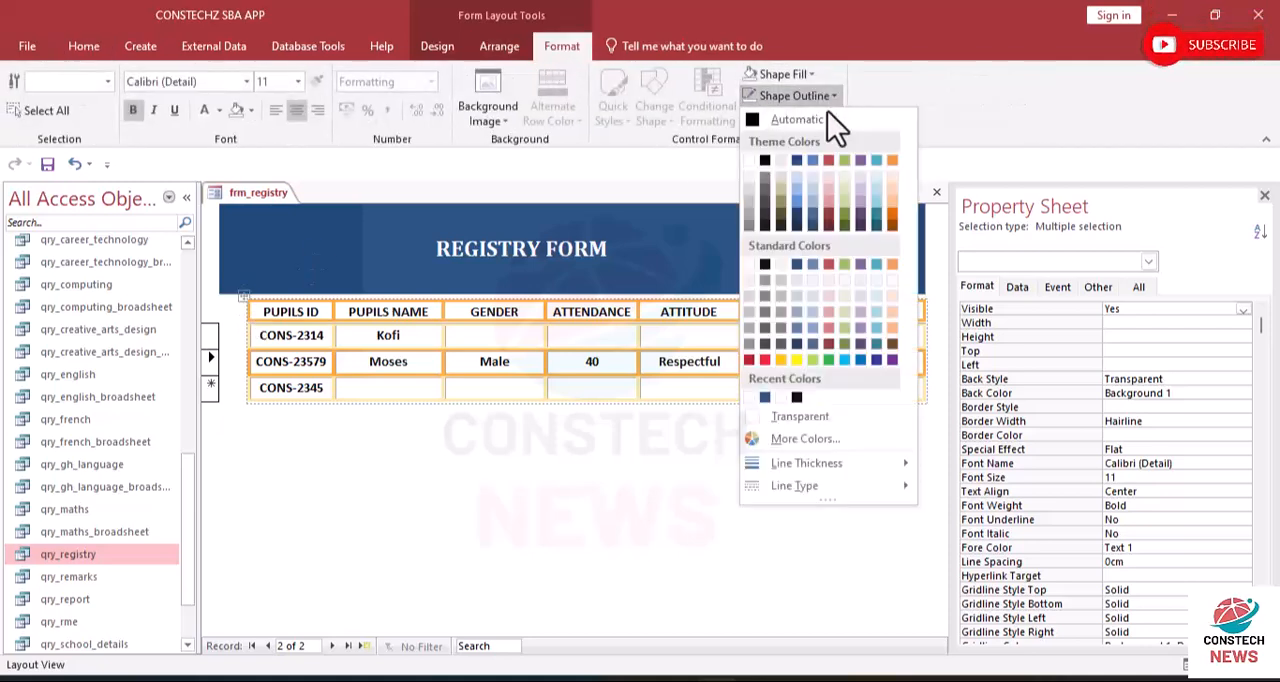
click(772, 418)
click(558, 414)
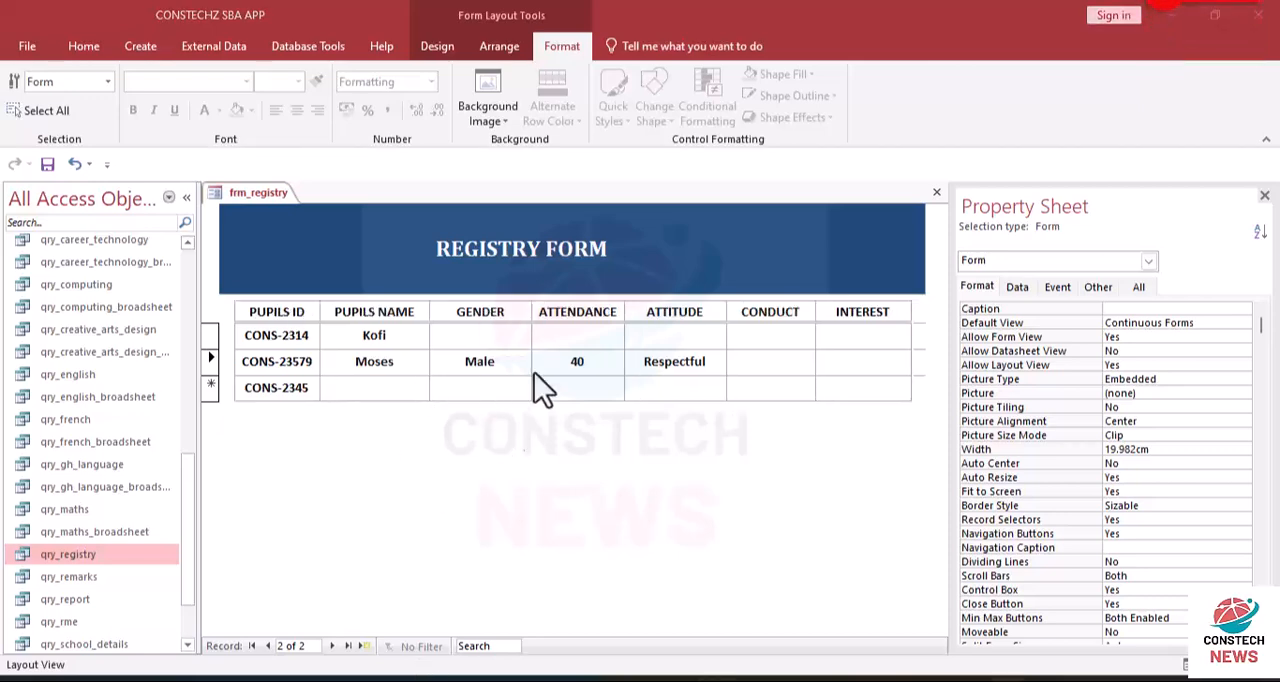
click(467, 336)
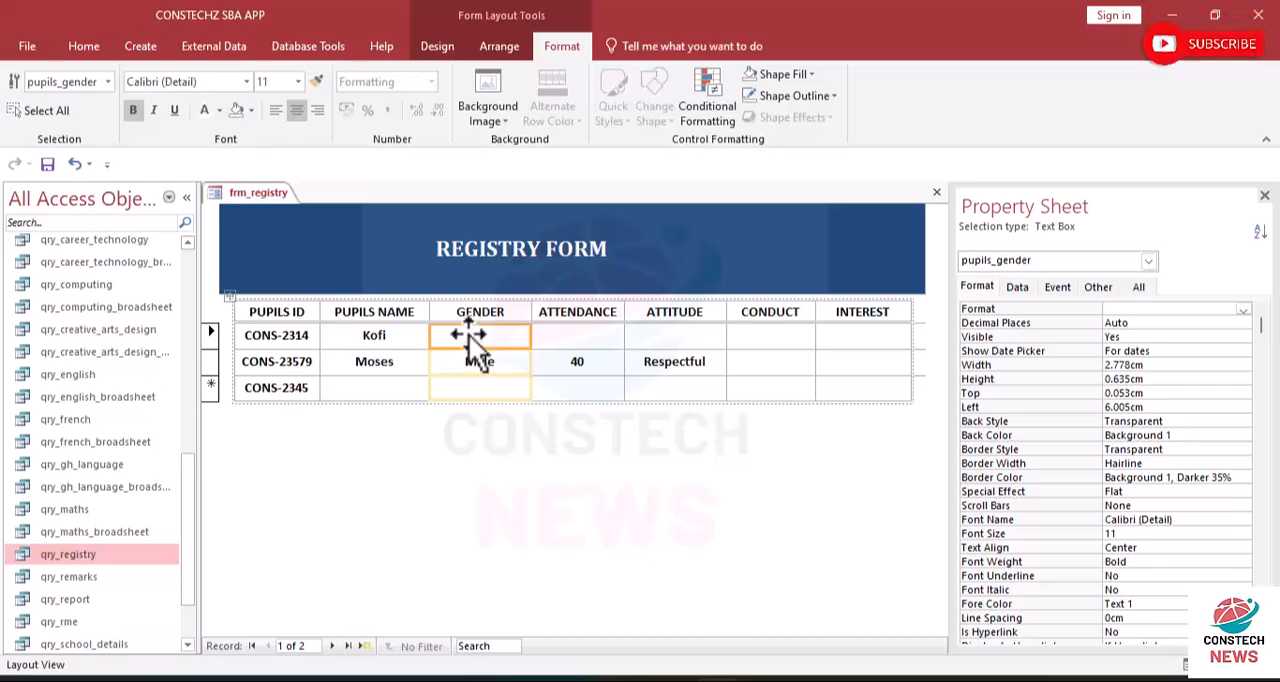
click(484, 414)
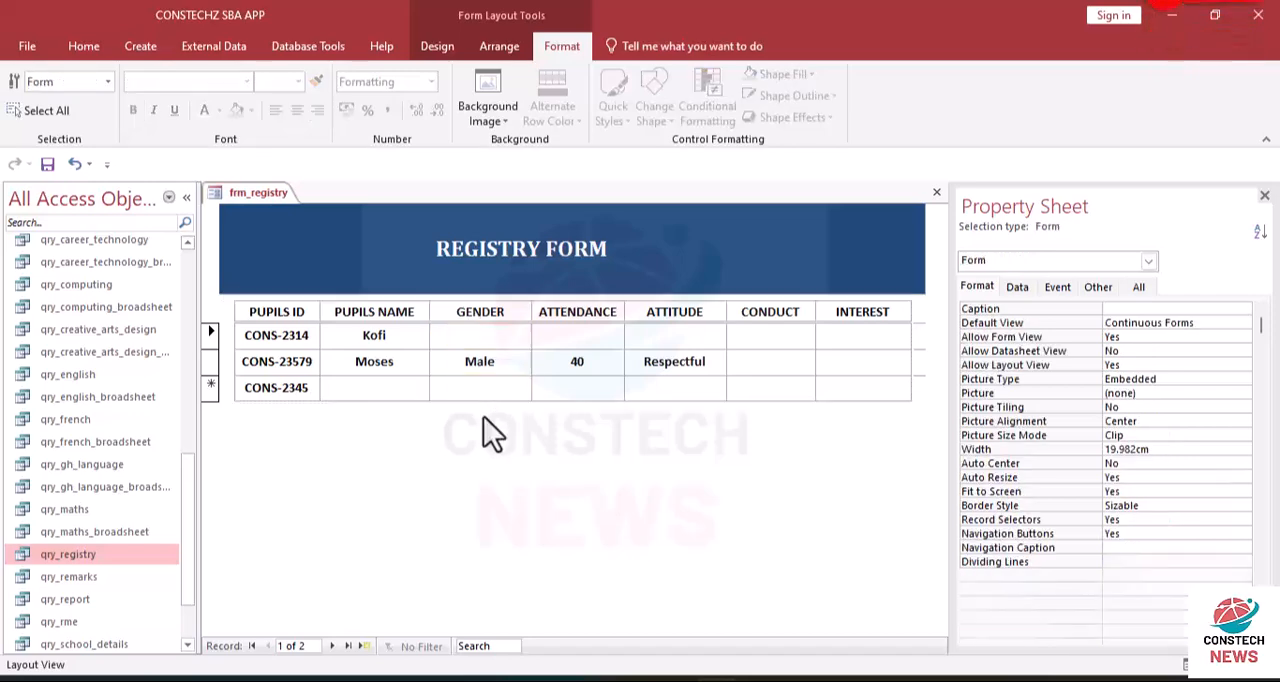
click(466, 336)
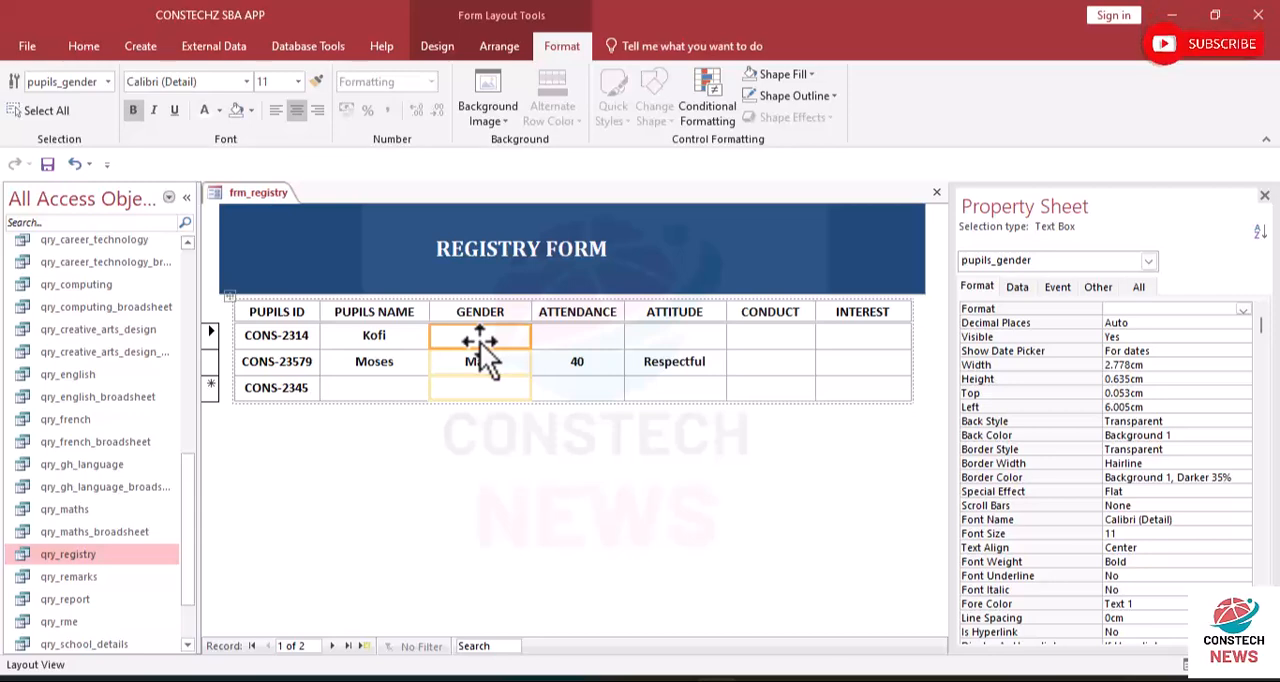
click(475, 387)
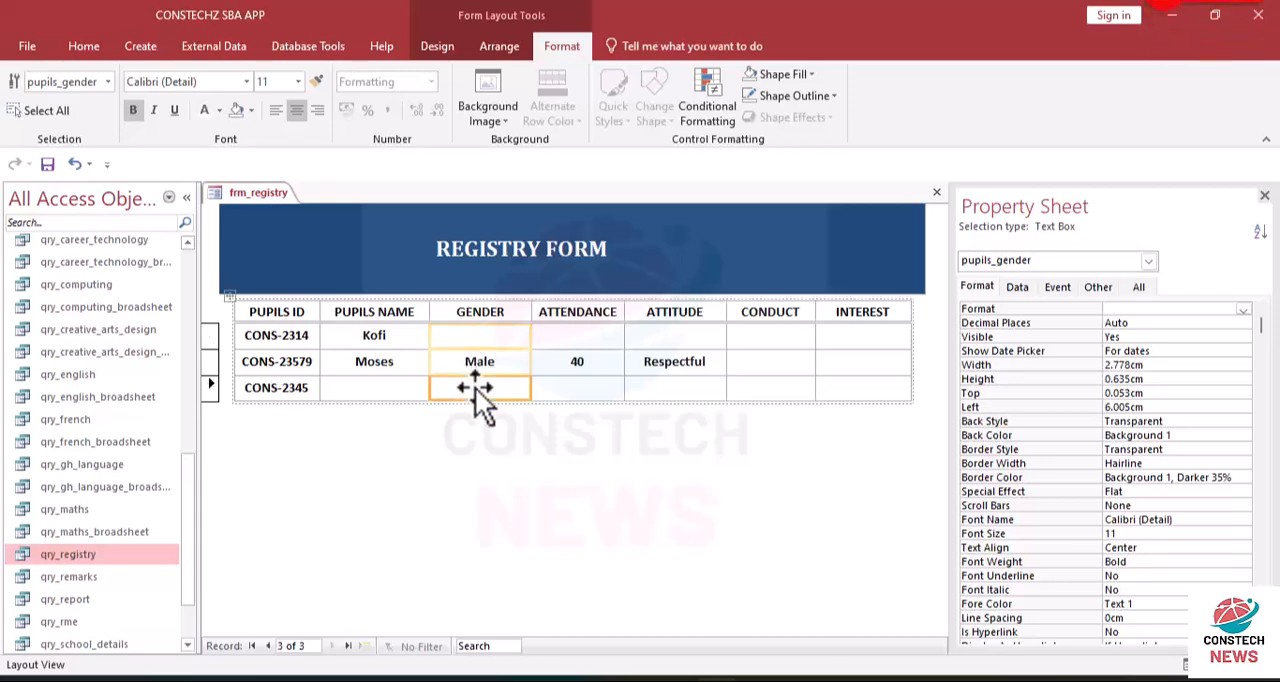
click(462, 337)
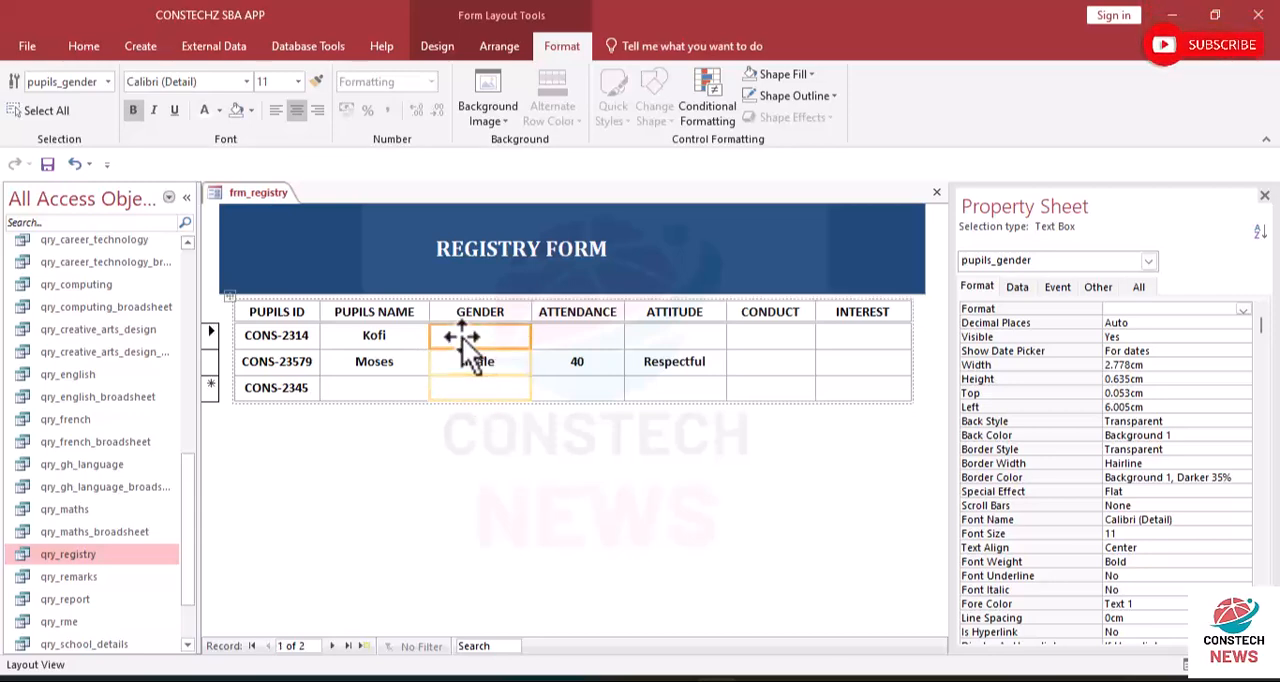
key(Delete)
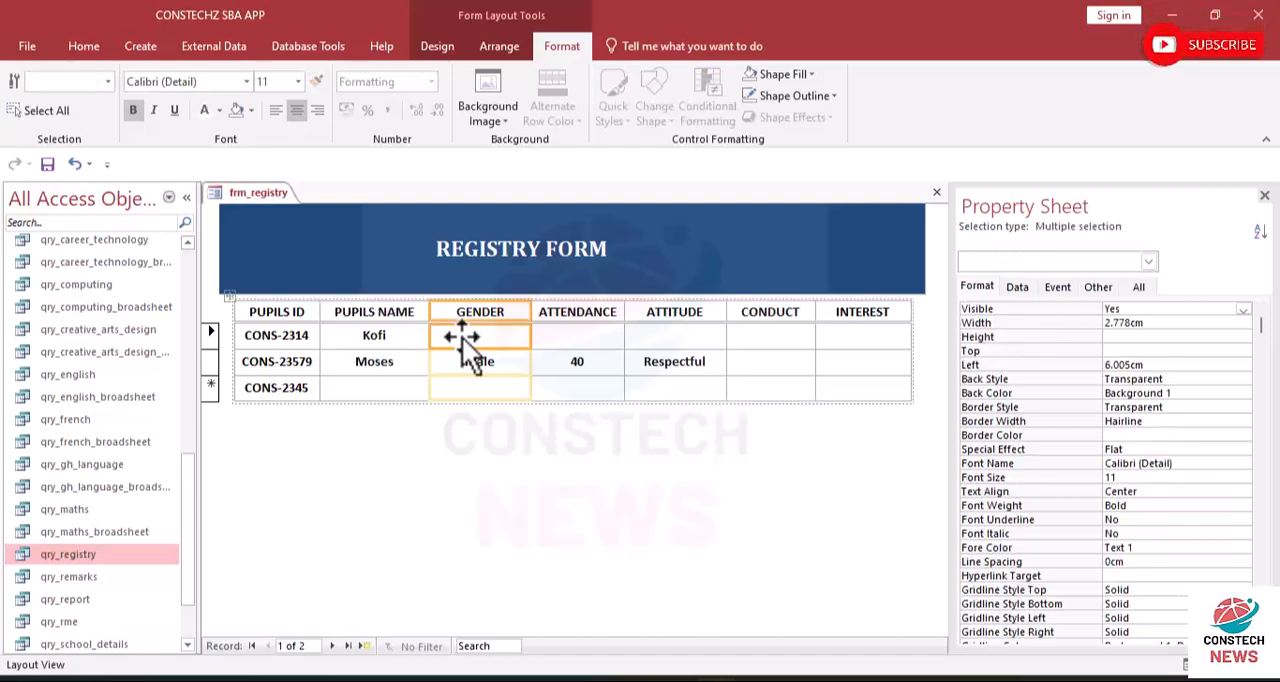
click(474, 428)
click(479, 334)
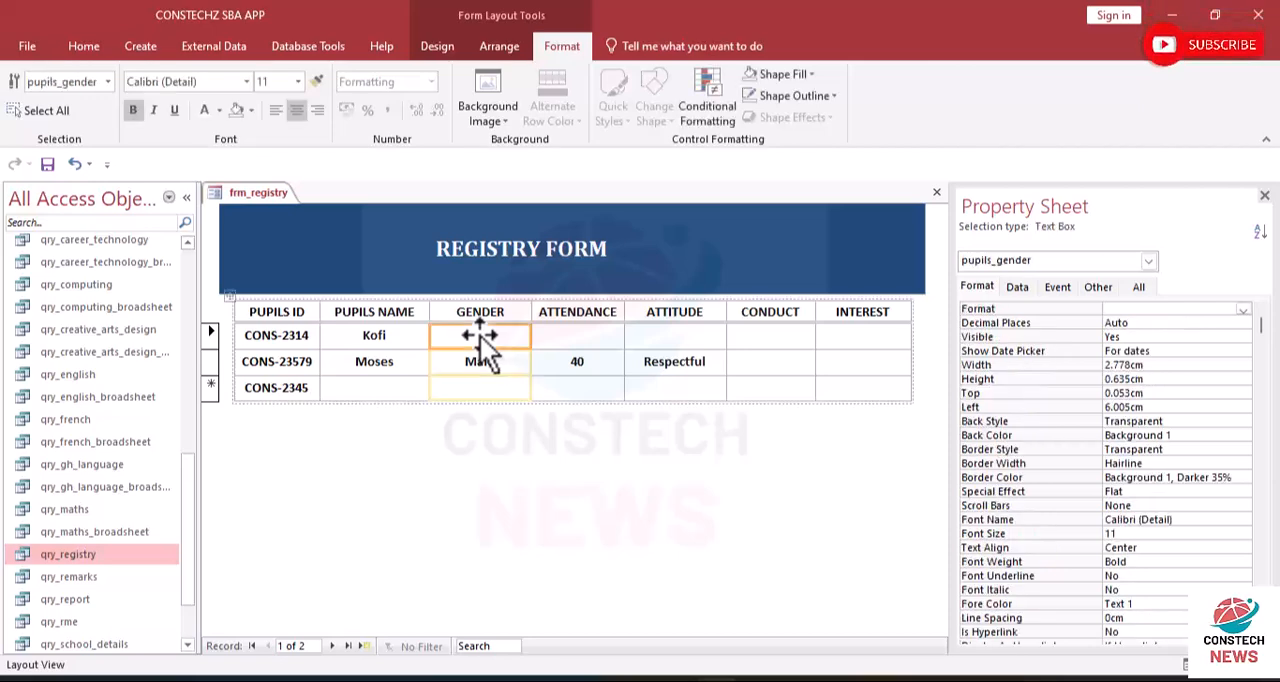
key(shift+Up)
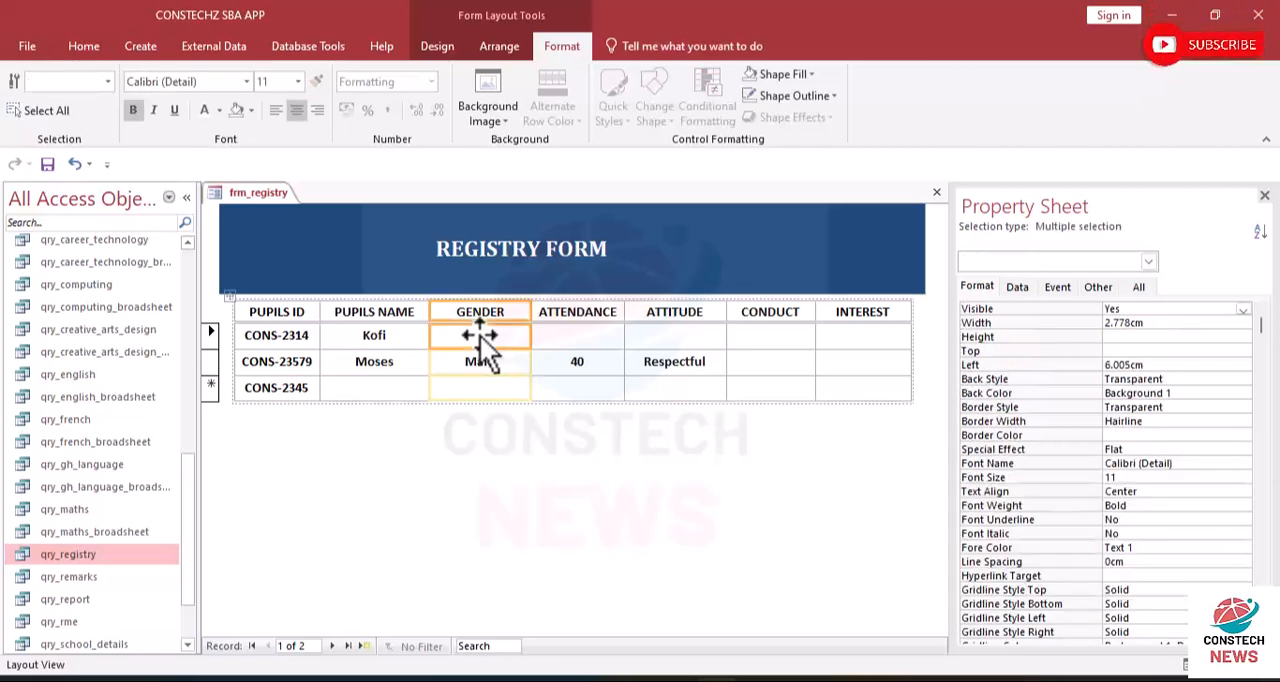
click(474, 476)
click(470, 395)
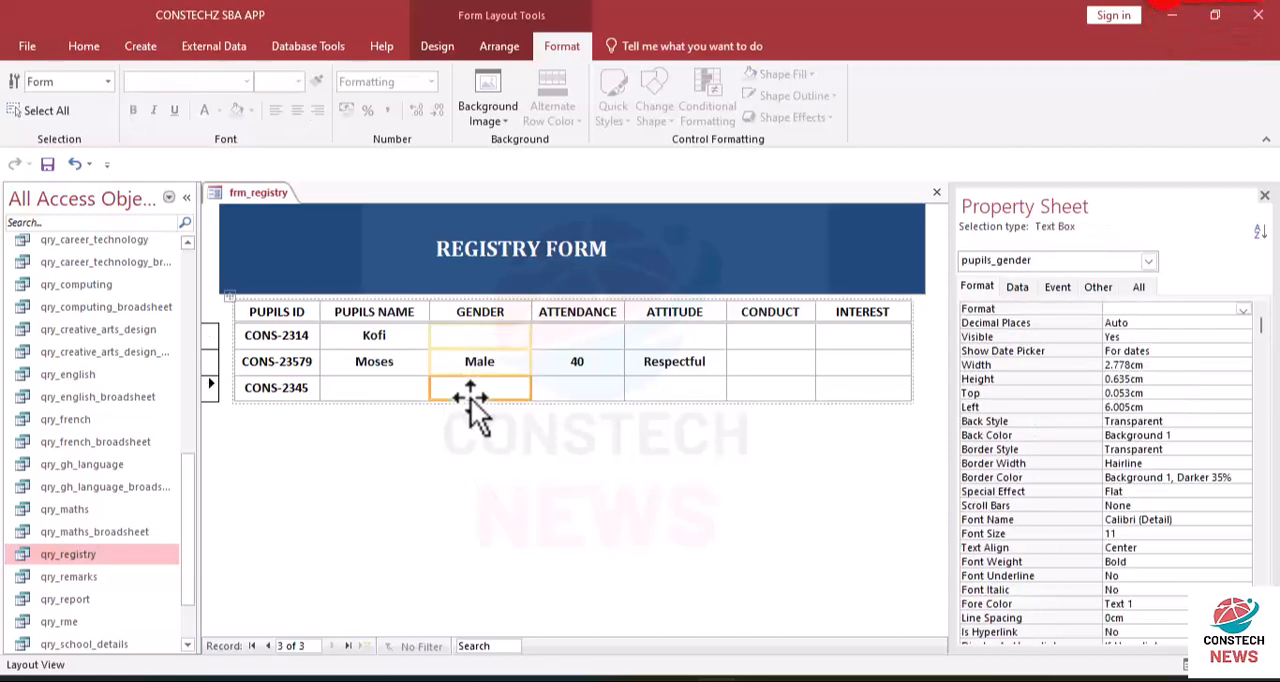
key(shift+Up)
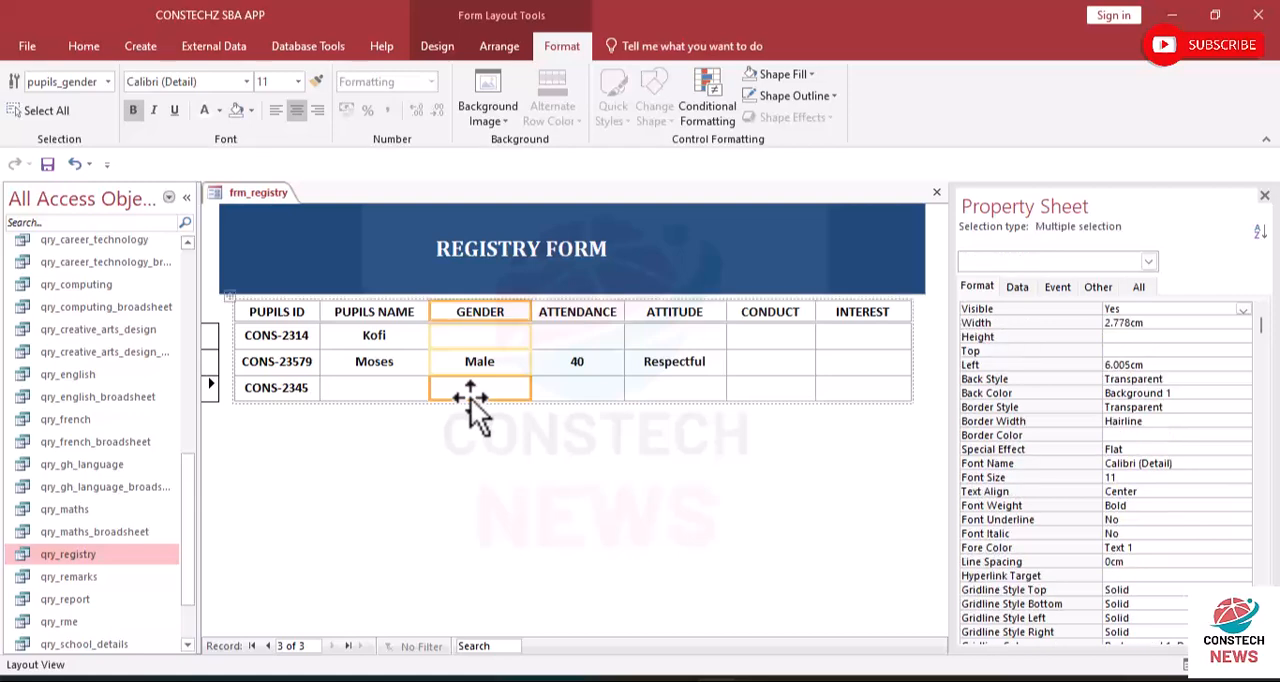
click(478, 329)
click(461, 358)
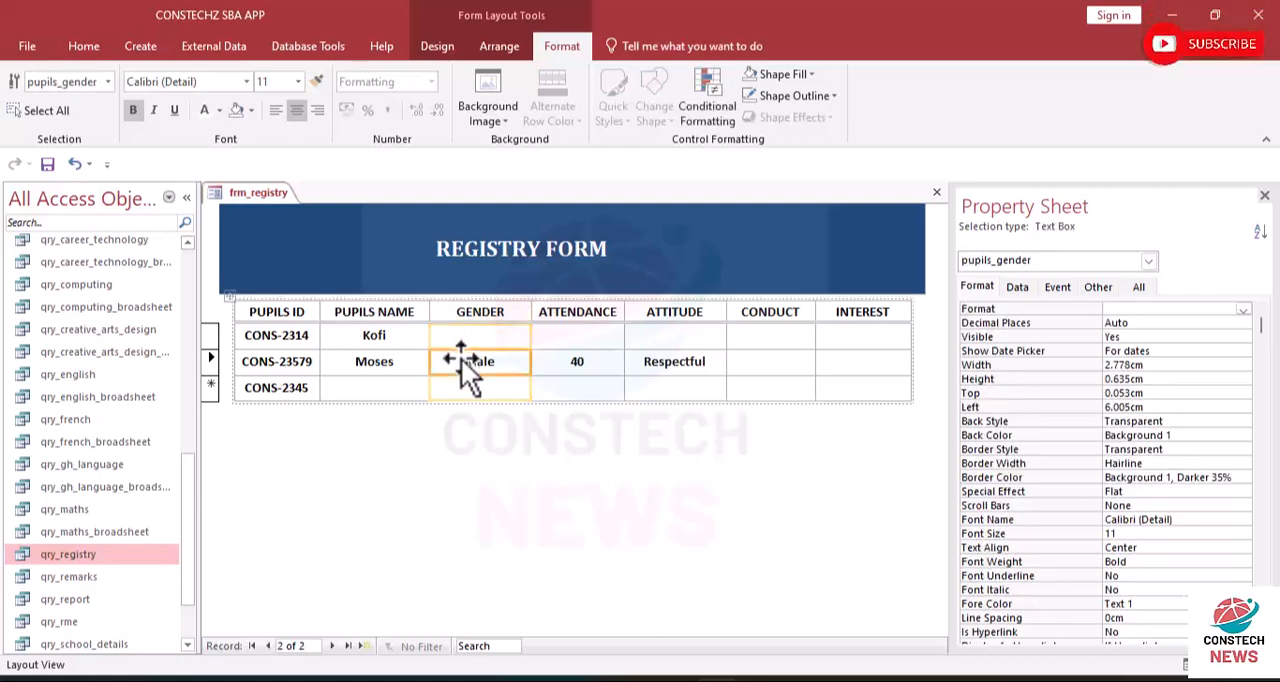
- Move the GENDER label from the header row into the record rows and undo the move
click(462, 310)
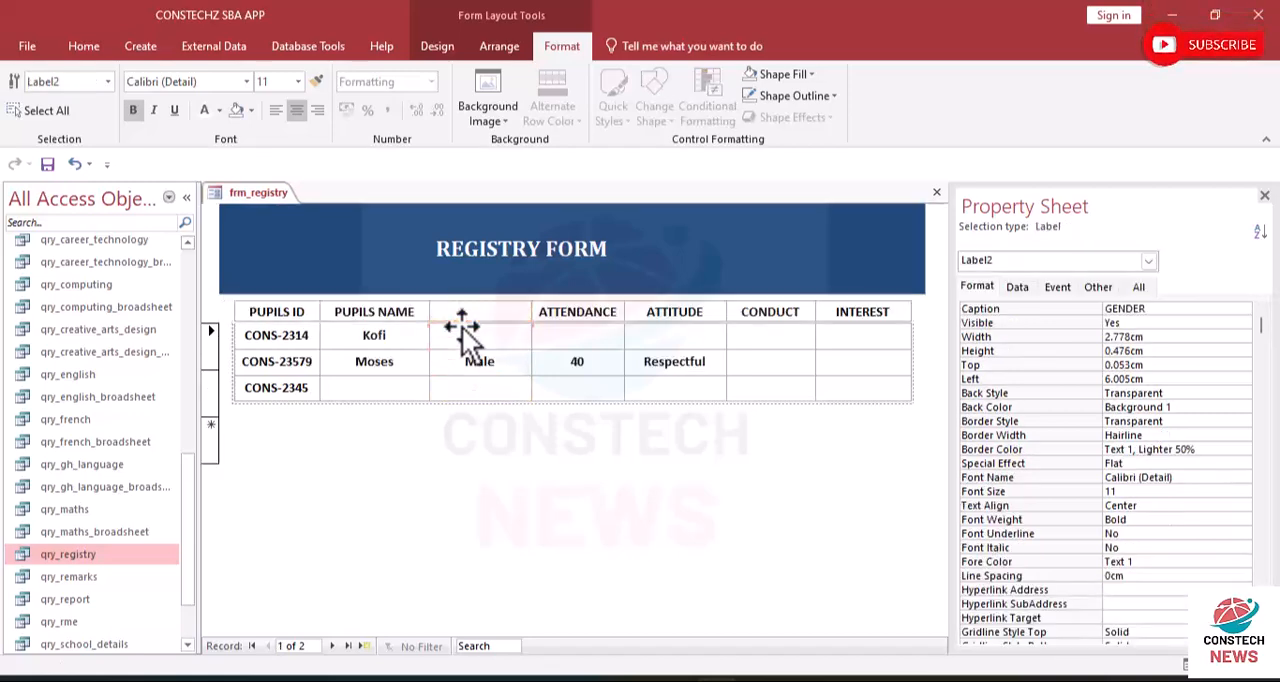
drag(462, 330, 441, 415)
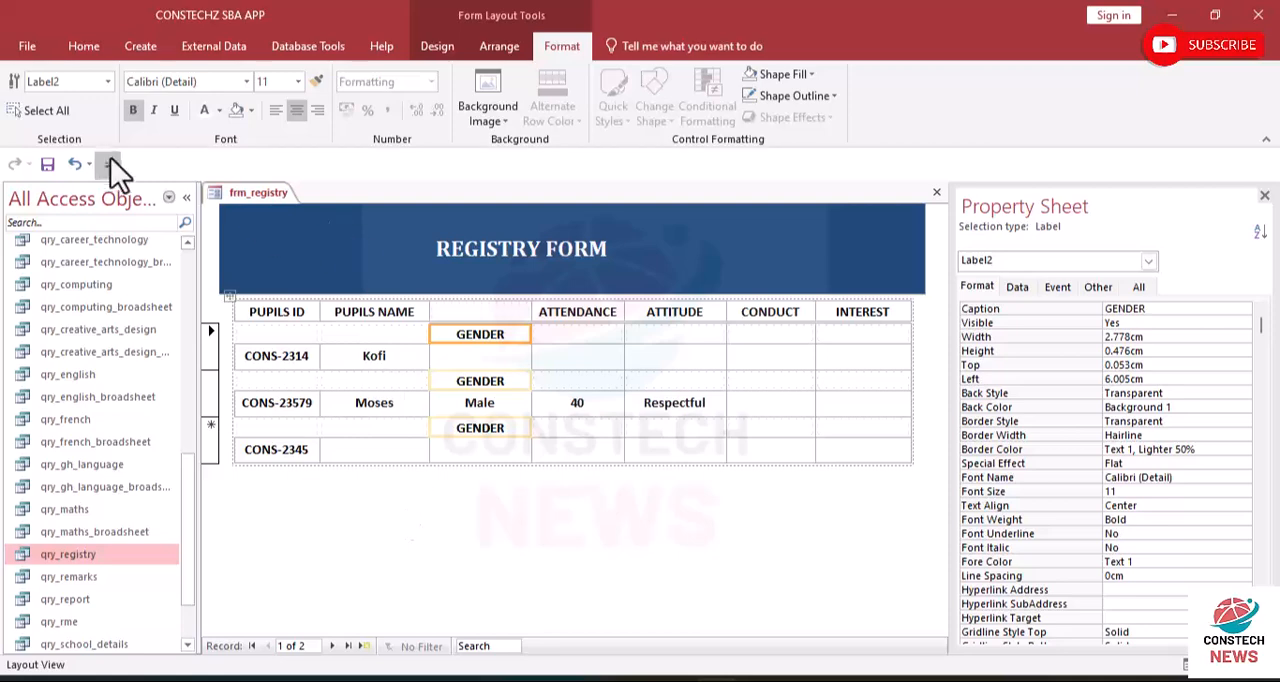
click(75, 163)
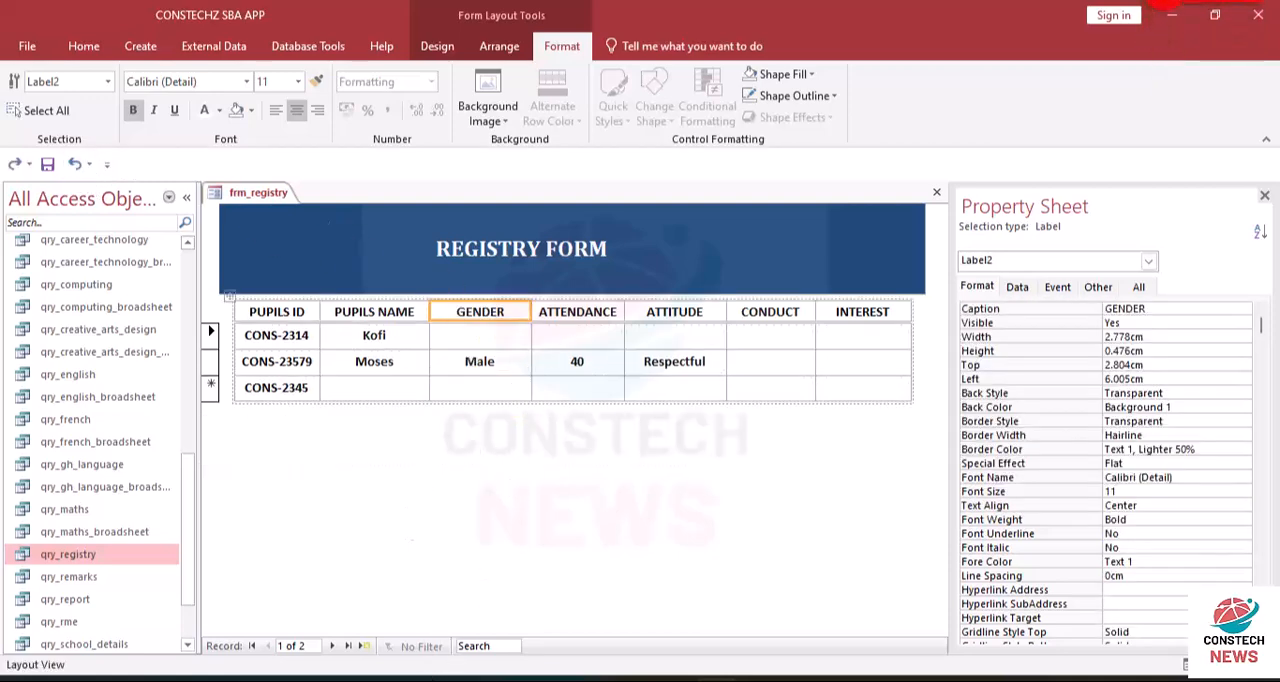
- Change the pupils_gender text box under GENDER into a combo box and display its data properties
click(494, 334)
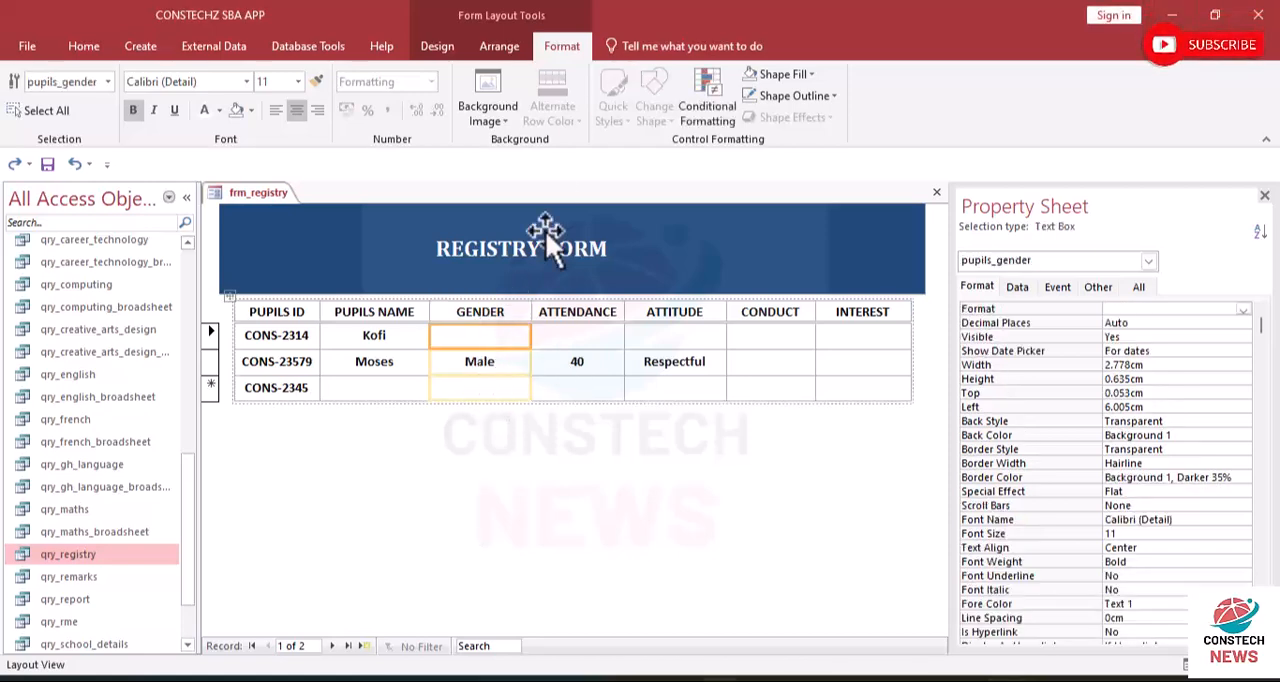
right_click(481, 336)
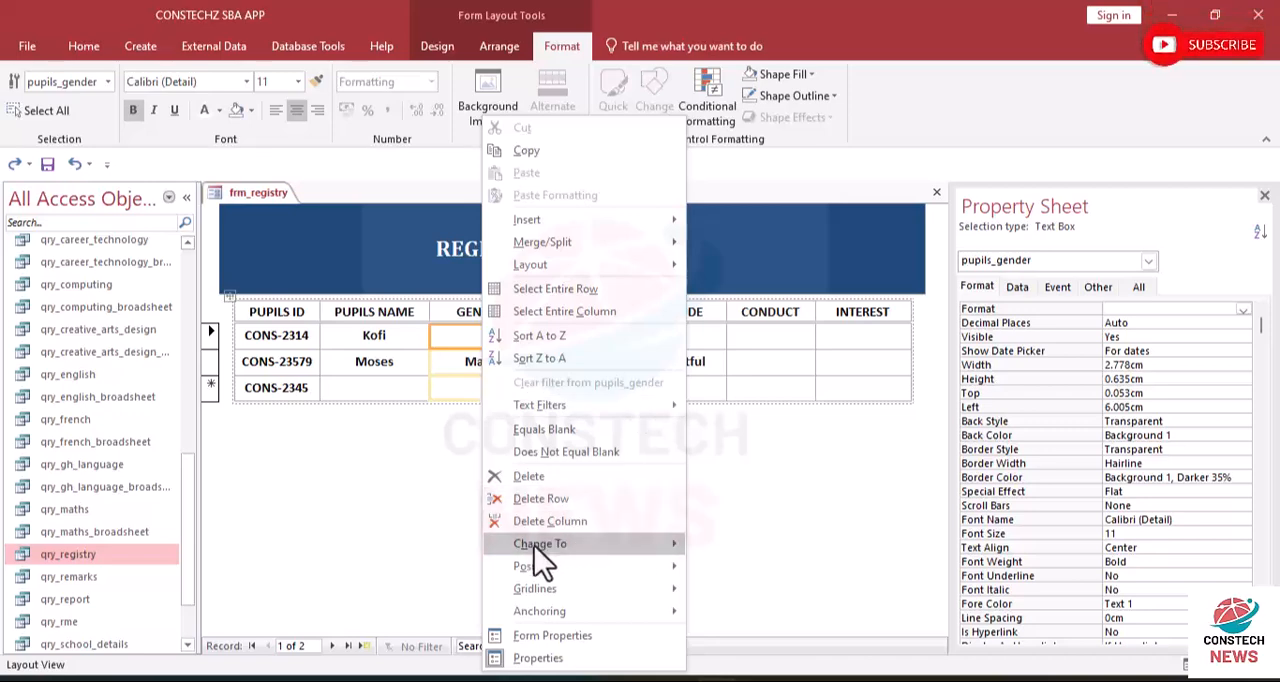
mouse_move(616, 547)
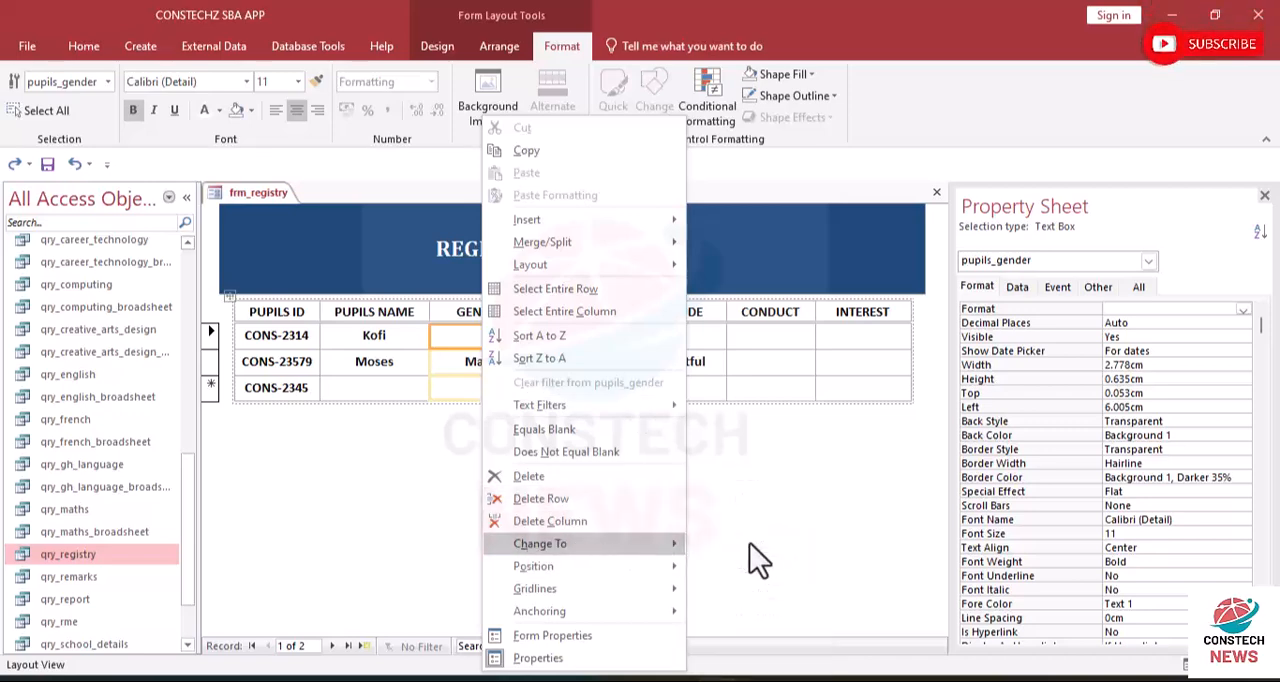
click(751, 545)
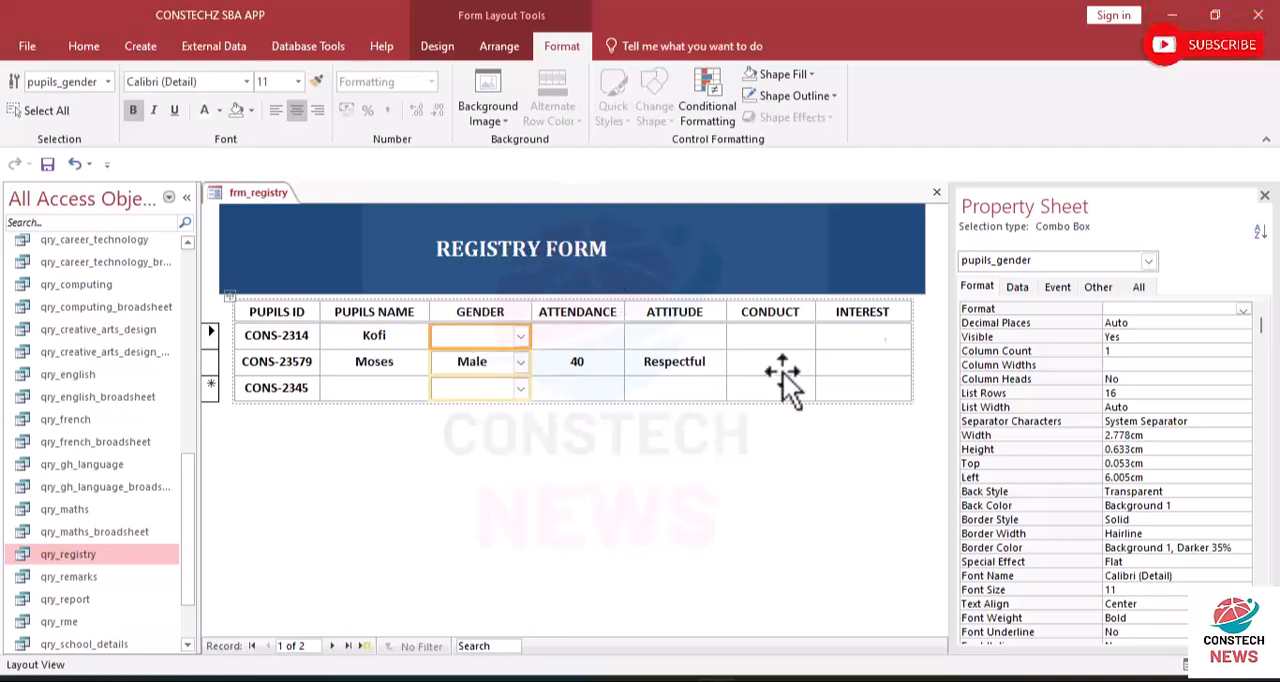
click(1016, 288)
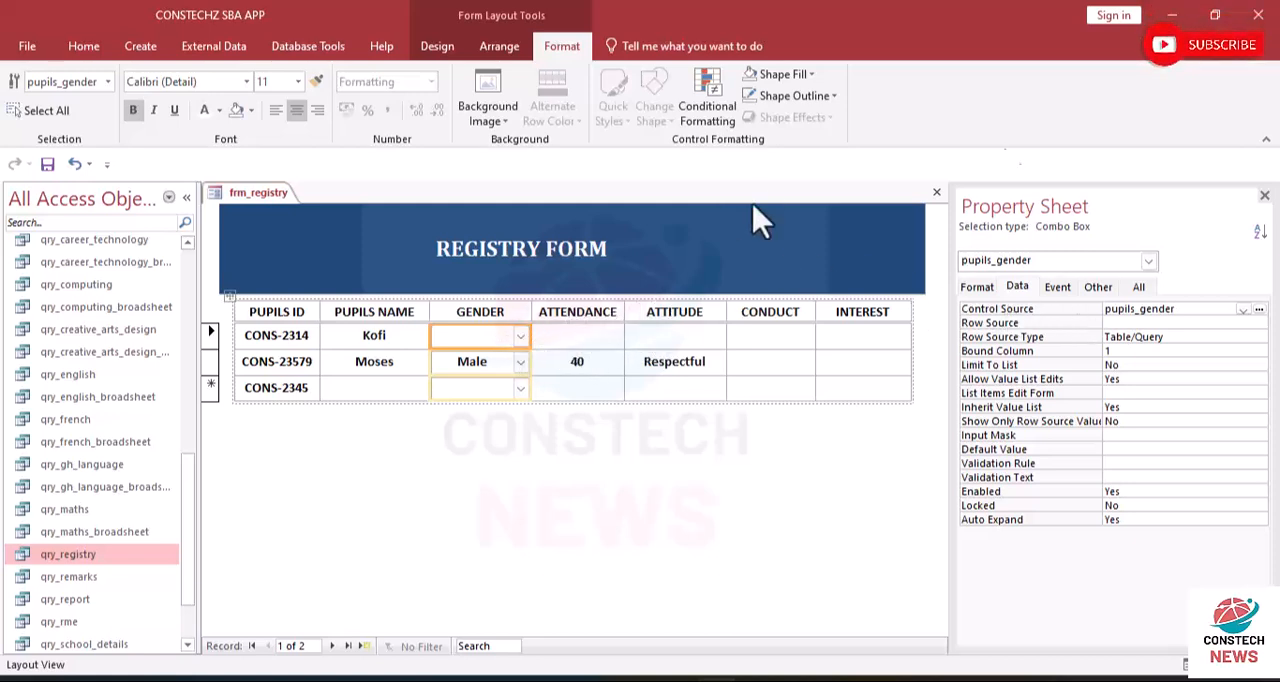
- Preview the registry form in Form View and open the GENDER list of the first record
click(697, 467)
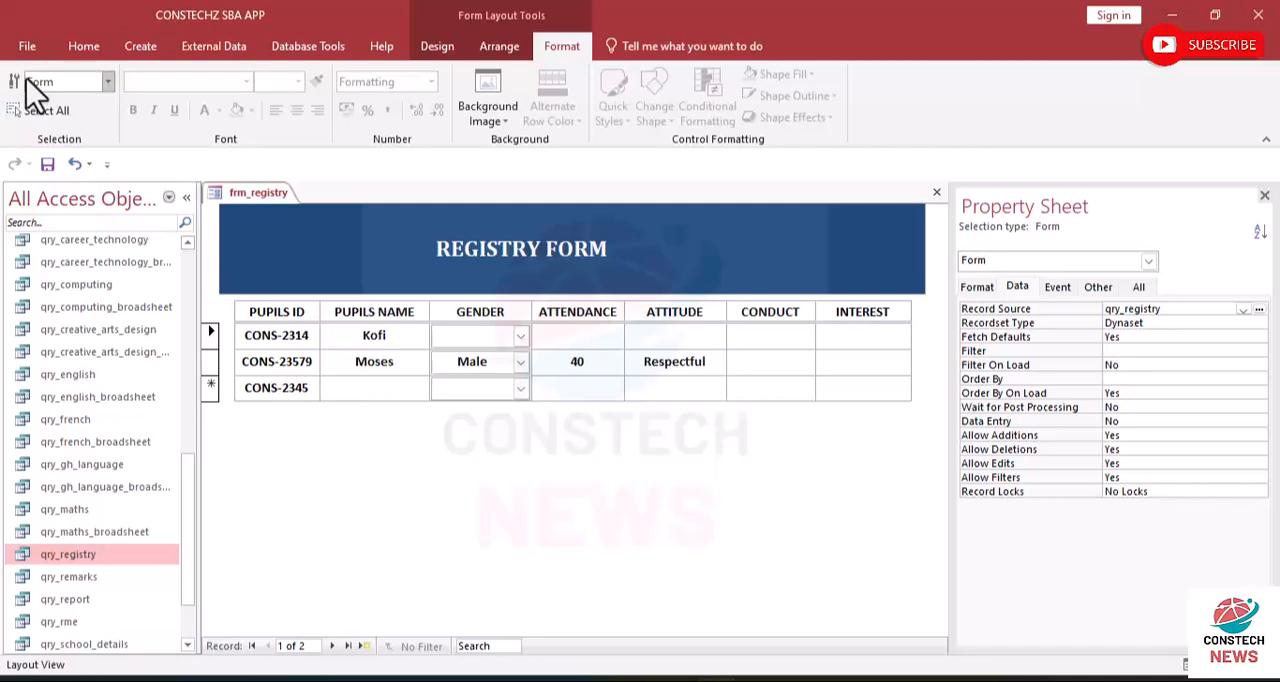
click(79, 50)
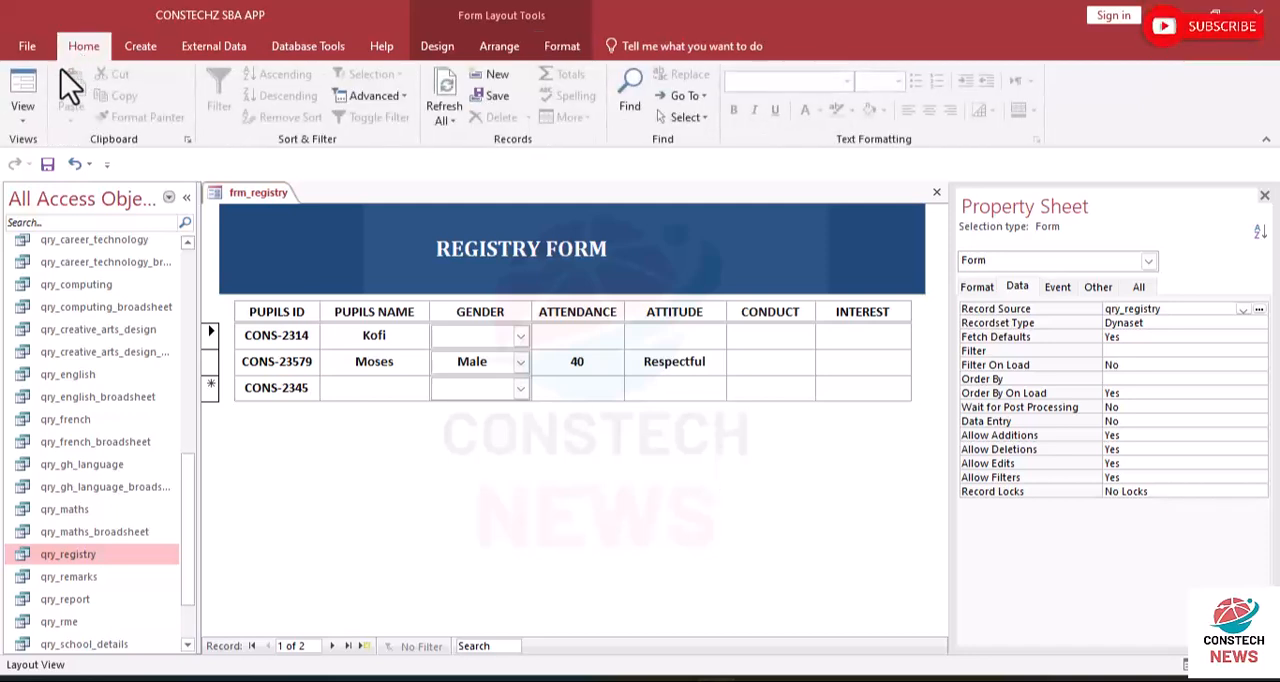
click(37, 115)
click(44, 158)
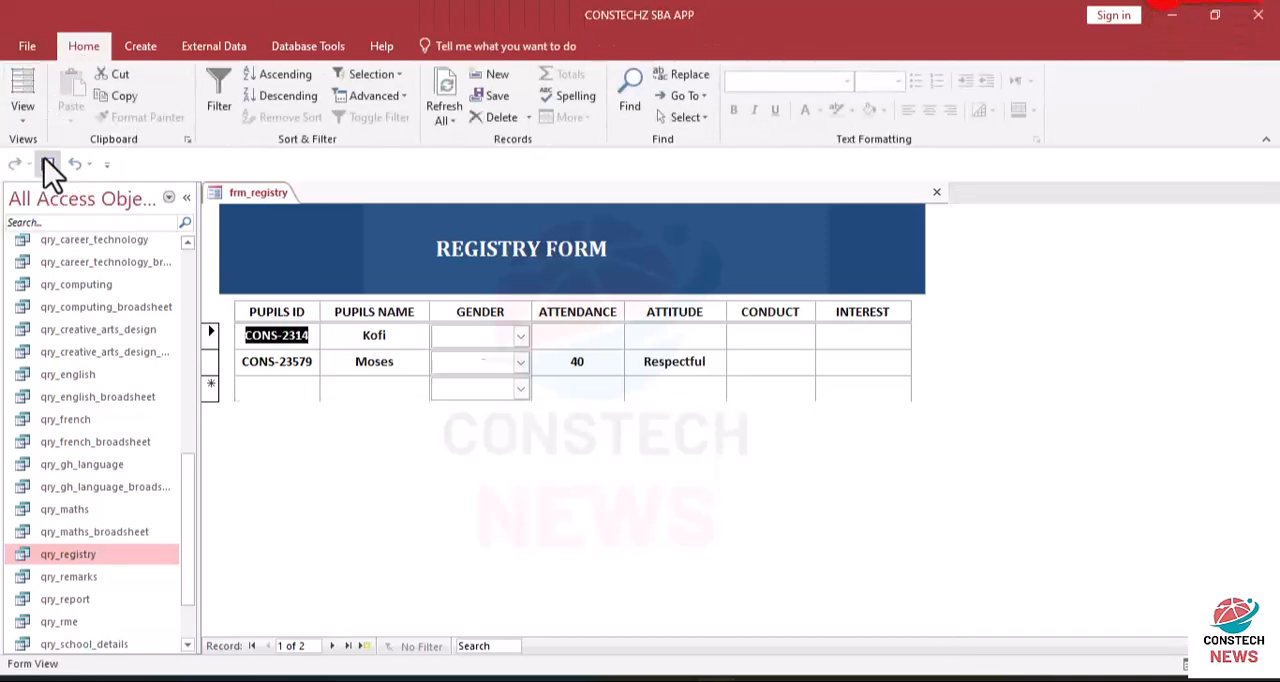
click(520, 338)
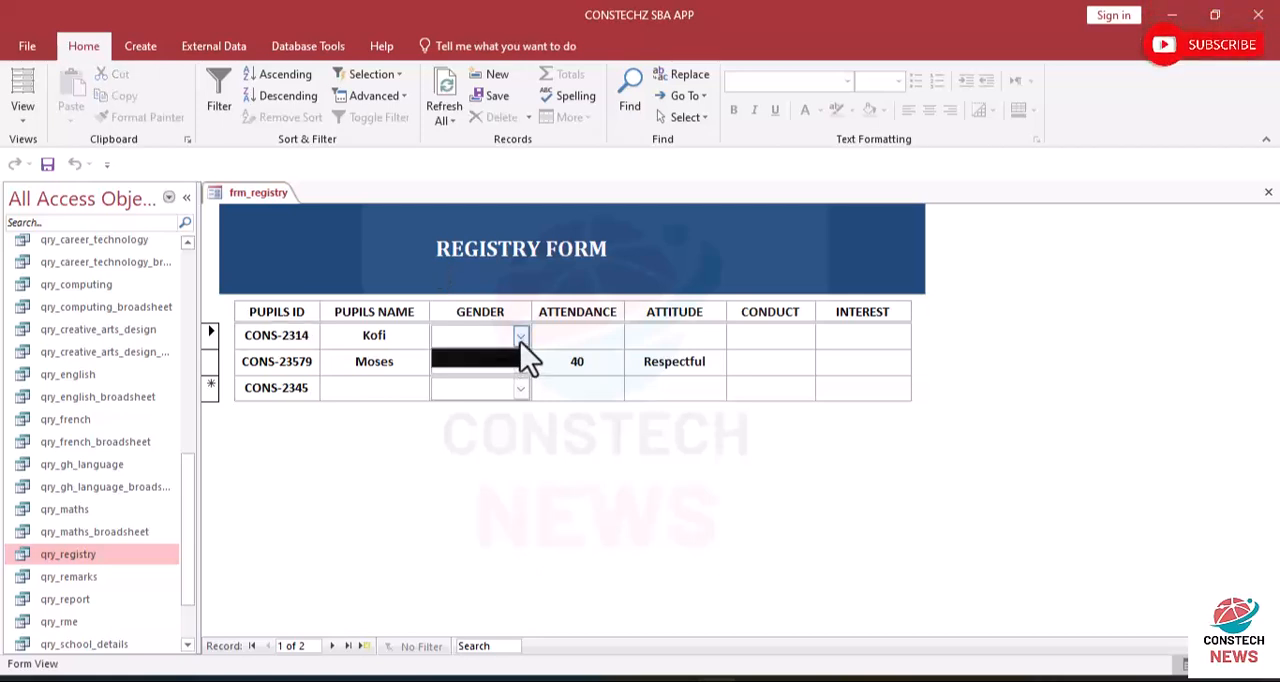
- Check the GENDER drop-down lists of the first and second records
click(520, 338)
double_click(516, 365)
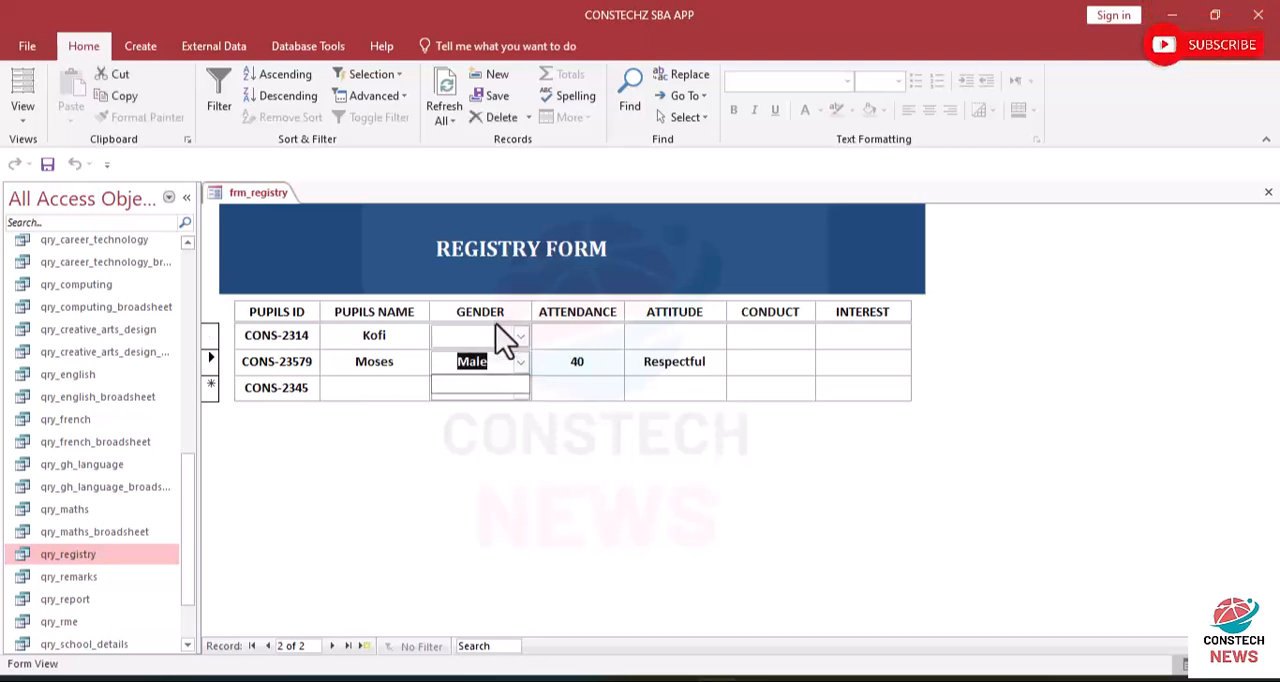
- In Layout View, open the query builder for the GENDER combo box's row source and add the tbl_gender table
click(28, 130)
click(52, 206)
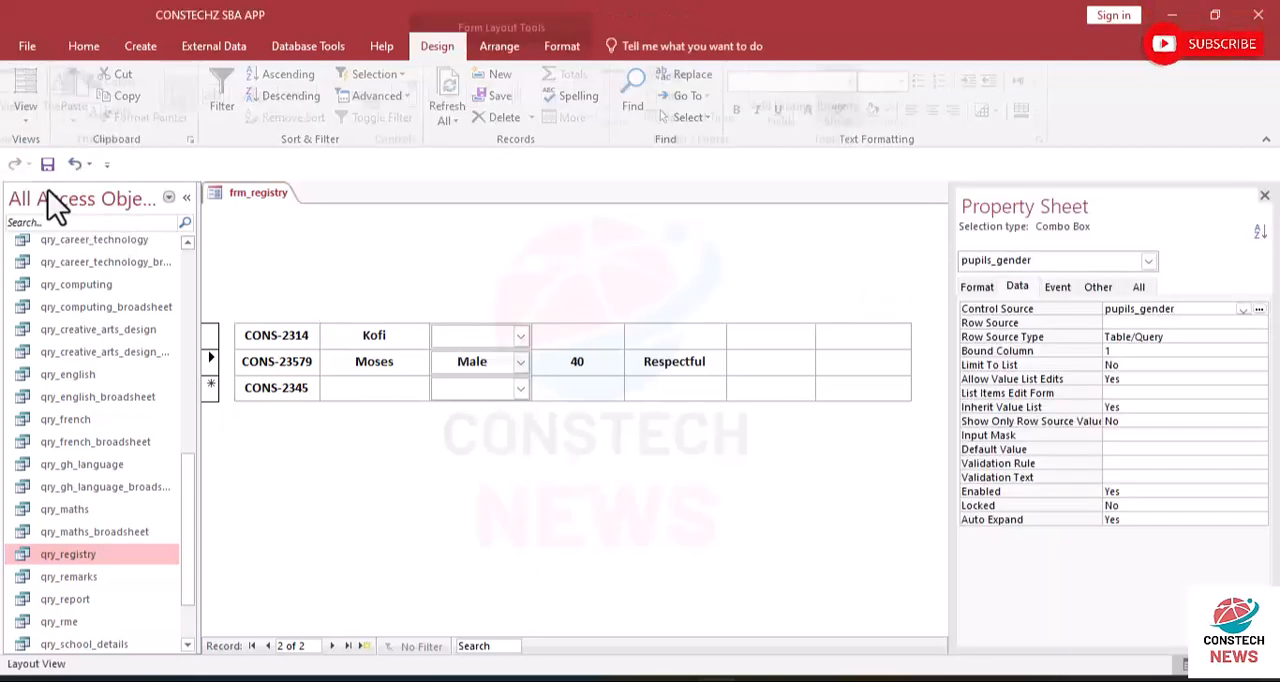
click(476, 345)
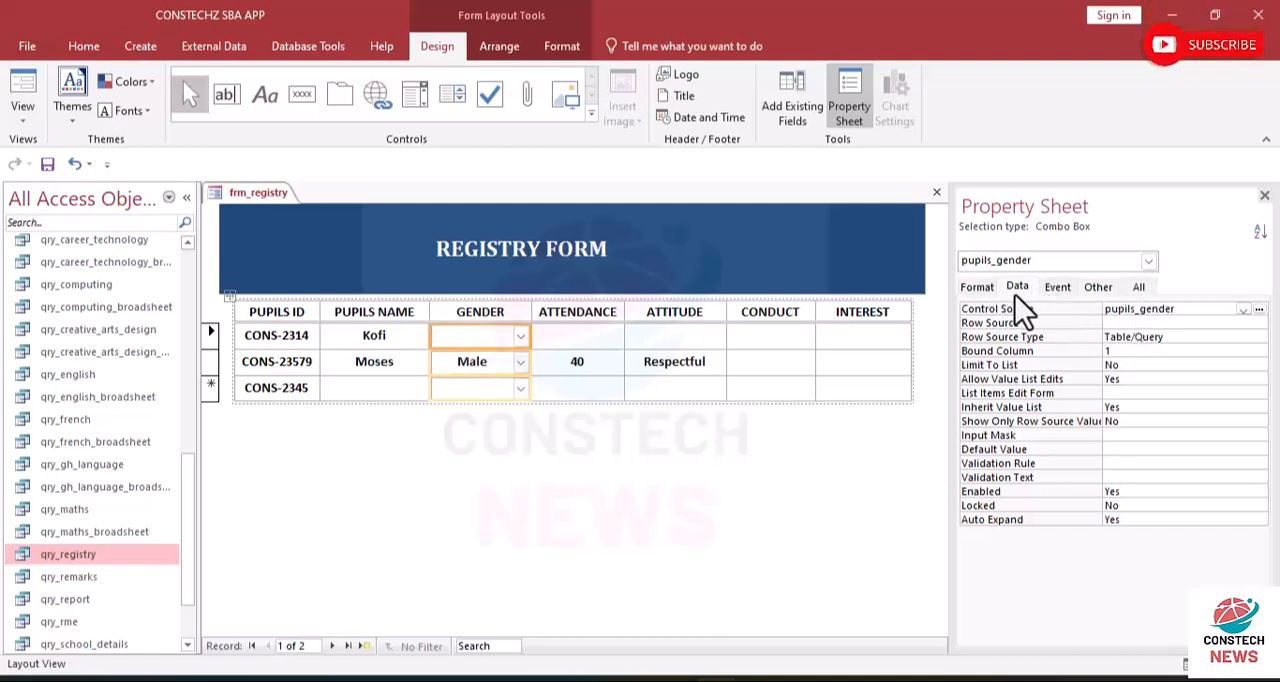
click(1150, 323)
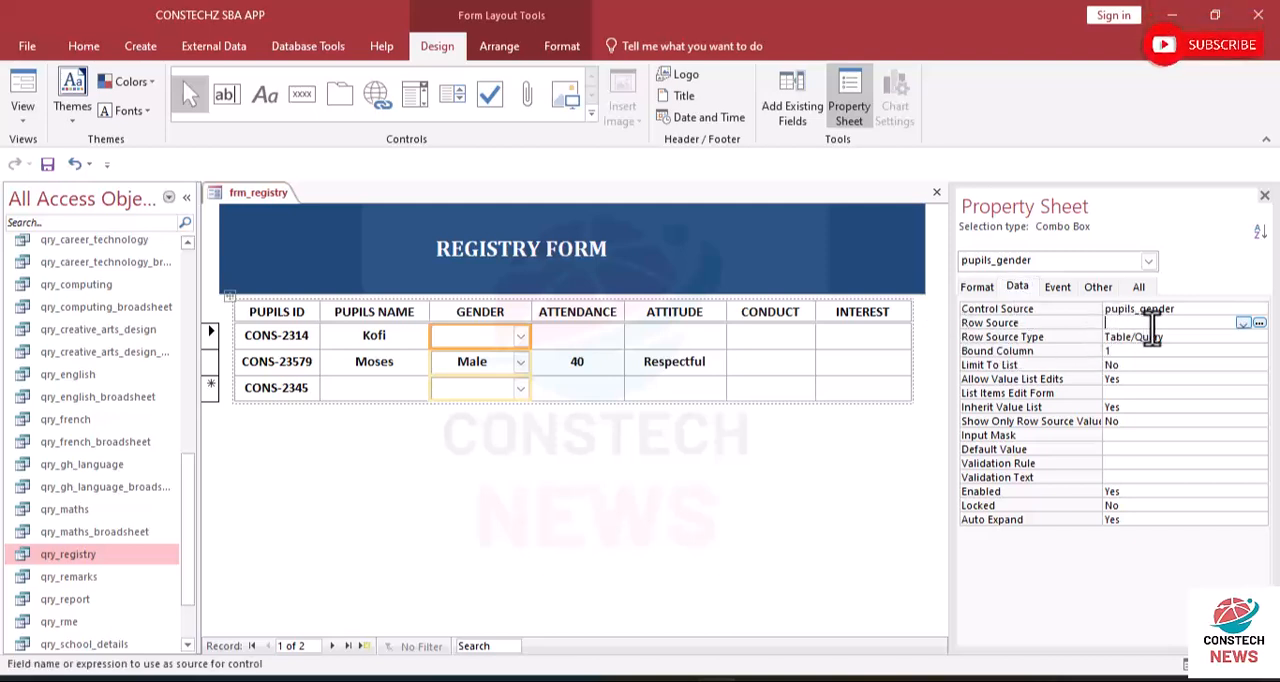
click(1258, 323)
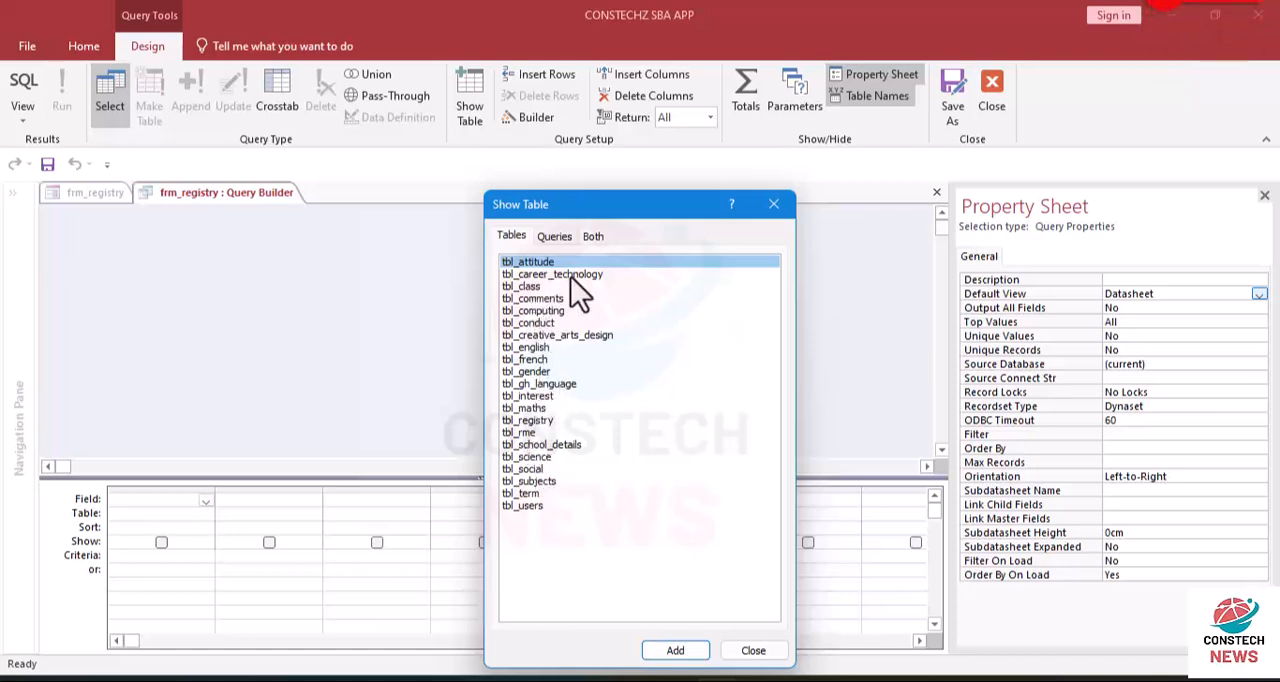
click(524, 372)
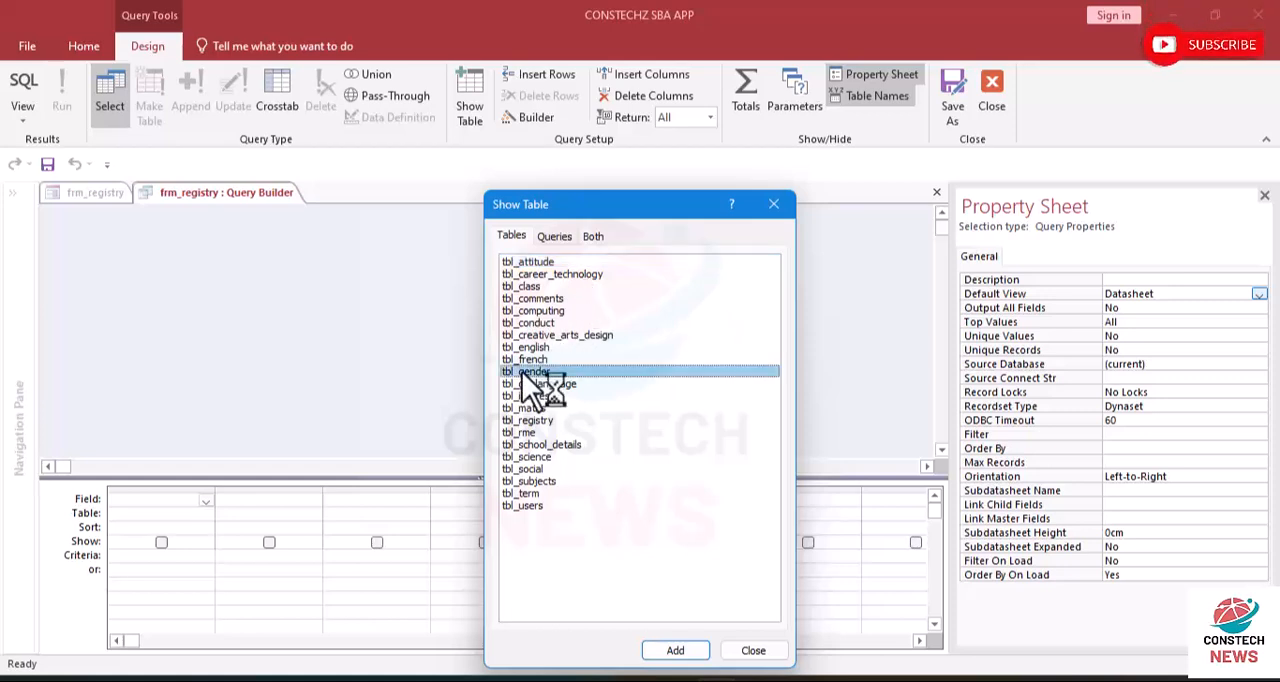
double_click(524, 372)
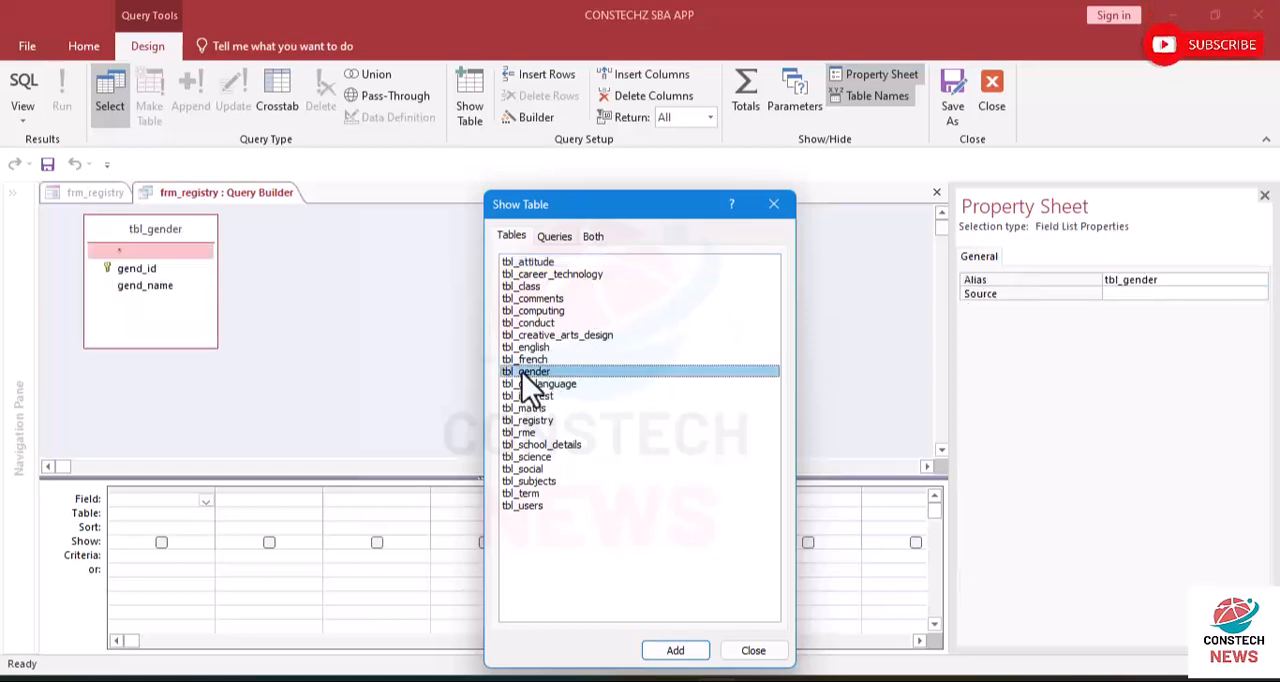
click(773, 204)
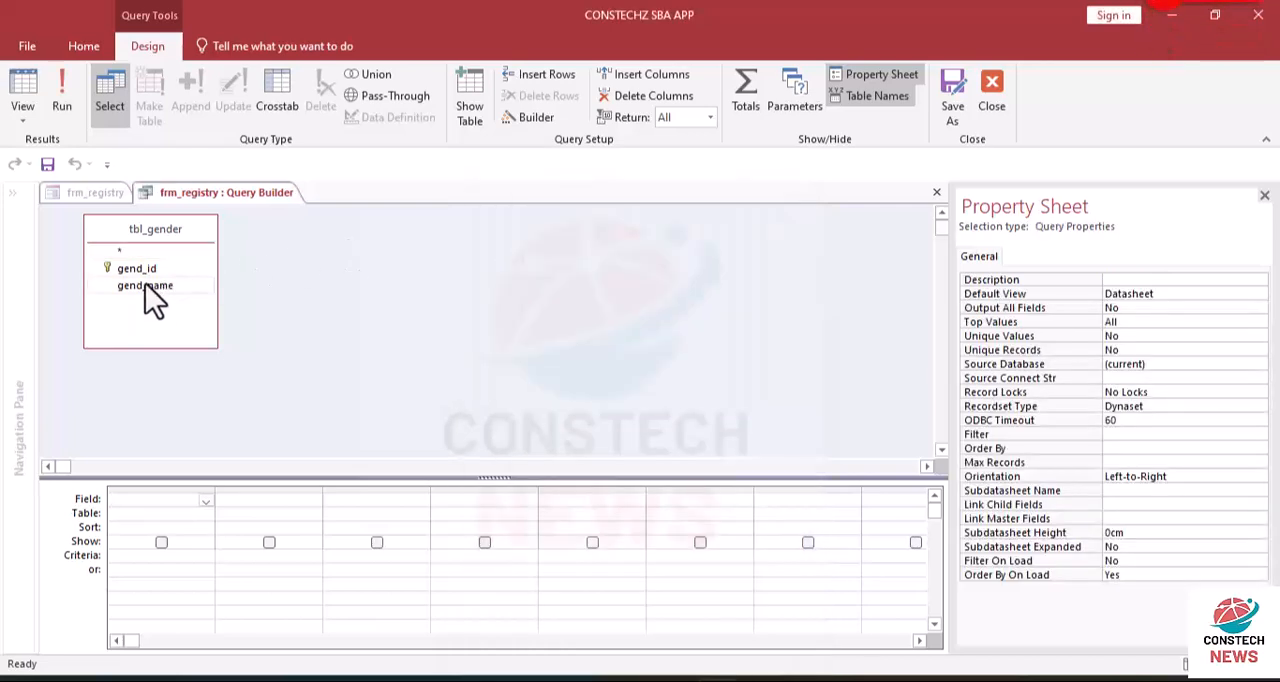
- Add the gend_name field to the query and close the builder, saving it as the combo box's row source
click(145, 285)
double_click(145, 285)
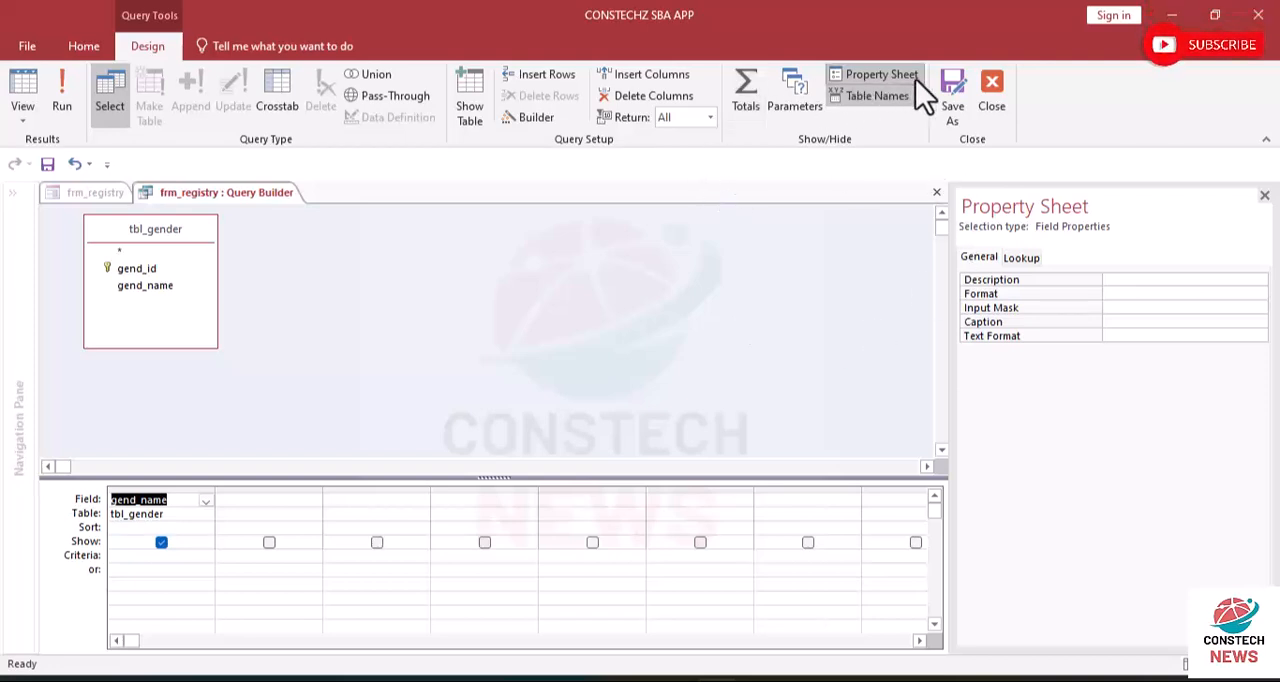
click(955, 89)
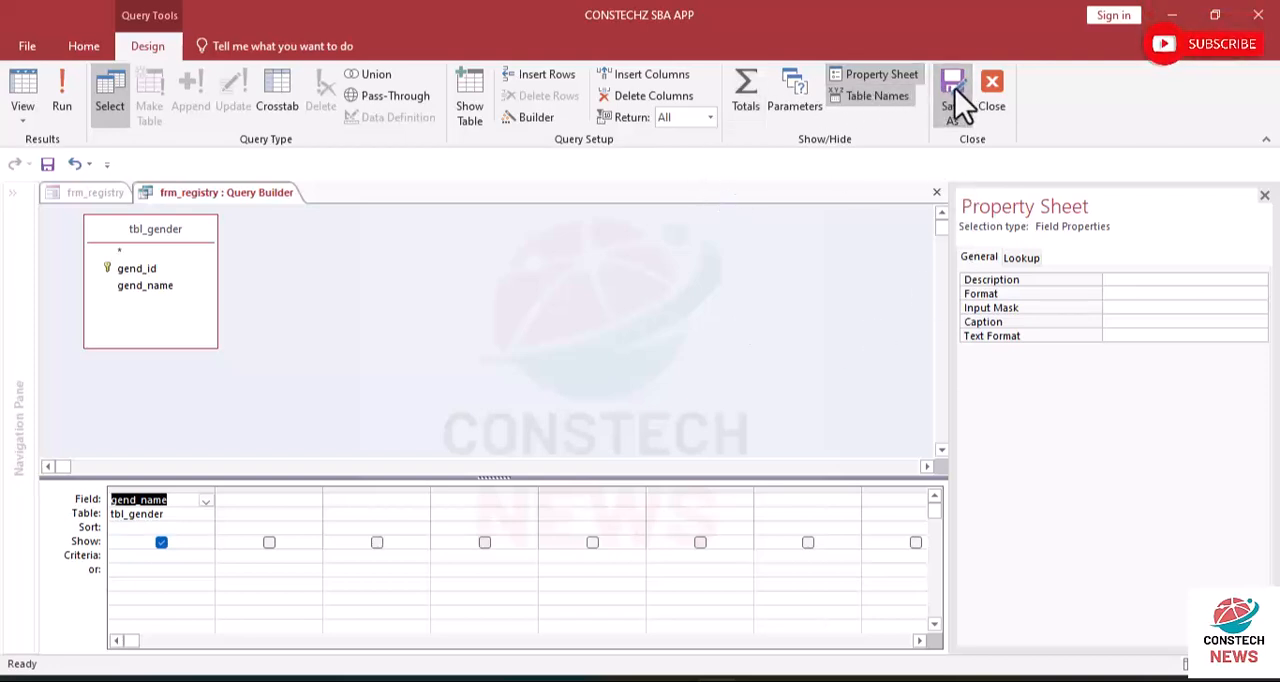
click(770, 188)
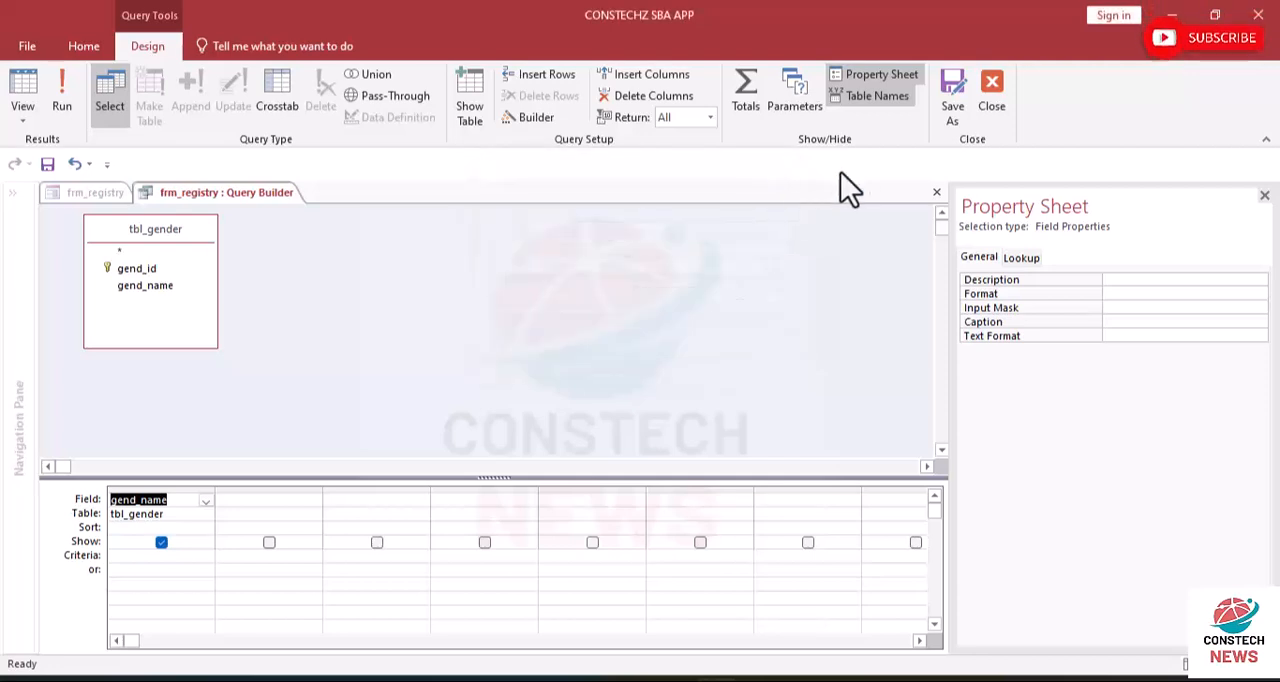
click(995, 100)
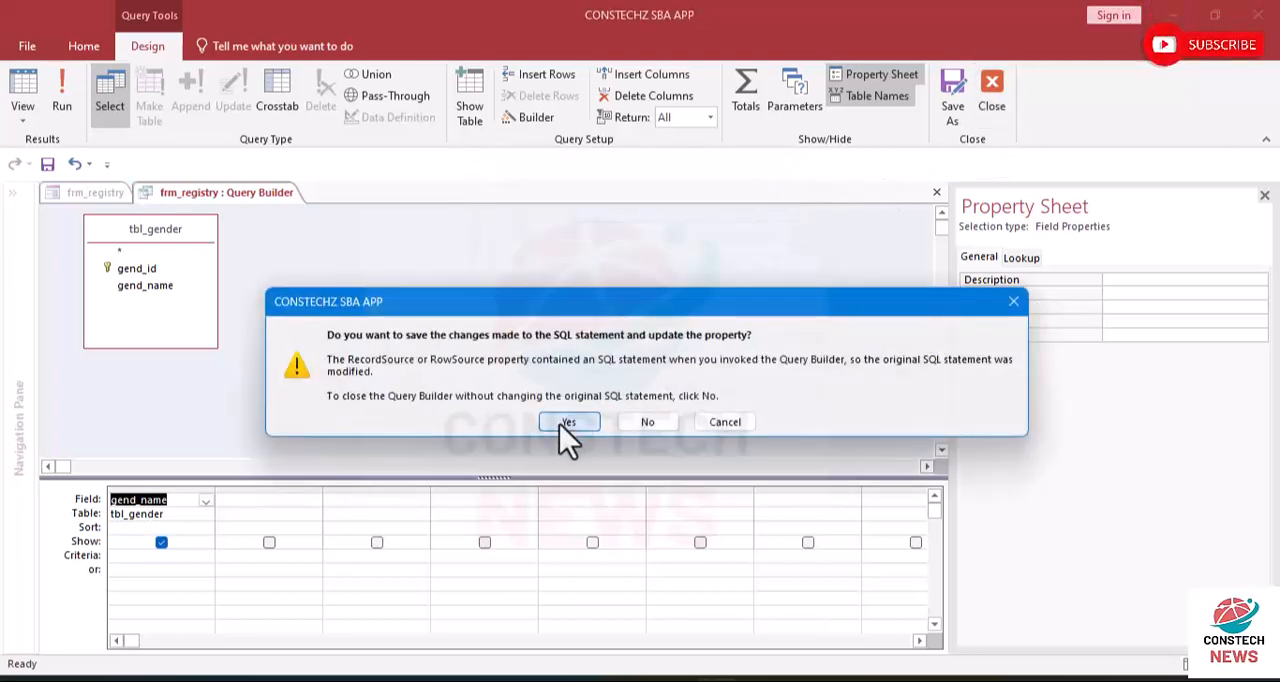
click(568, 424)
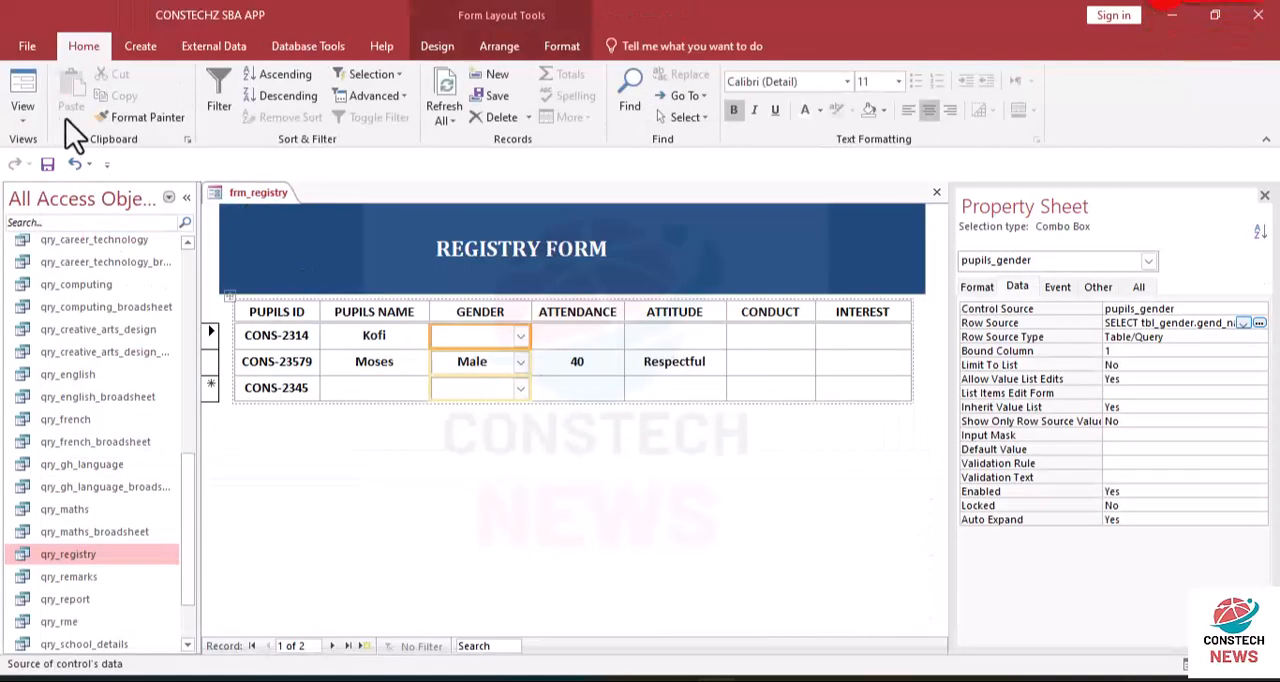
- Show the registry form in Form View and set the first record's GENDER to Male from its list
click(24, 116)
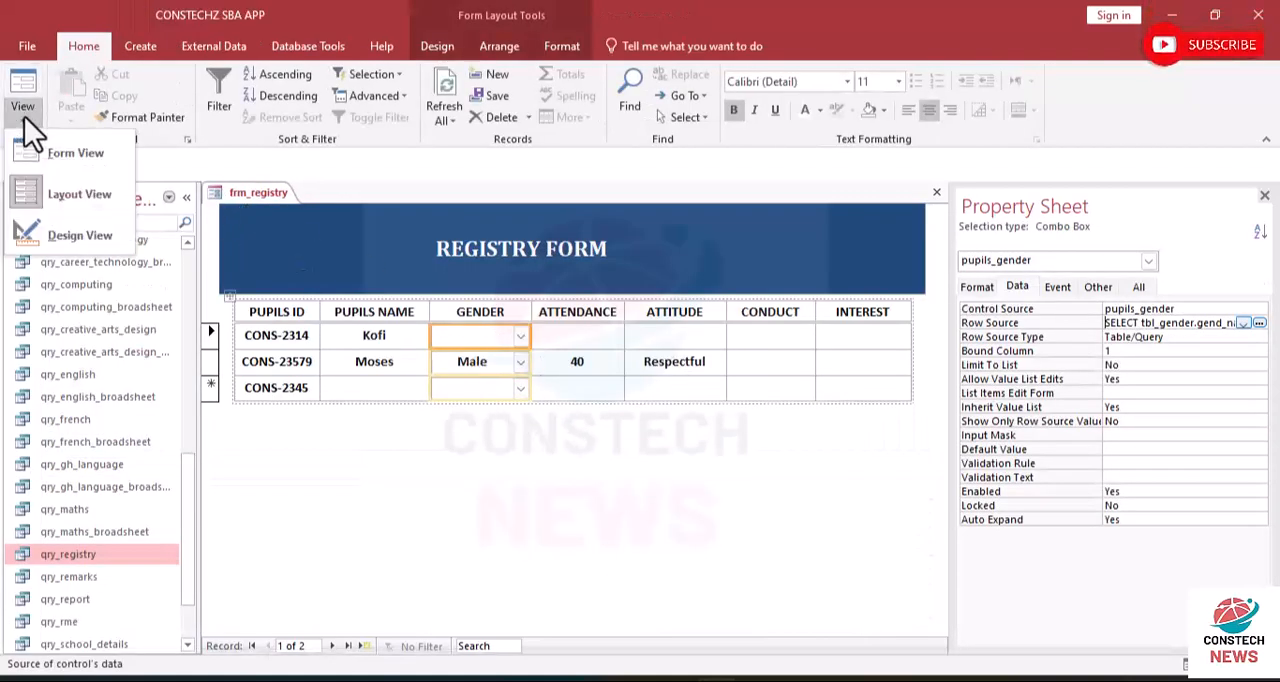
click(73, 160)
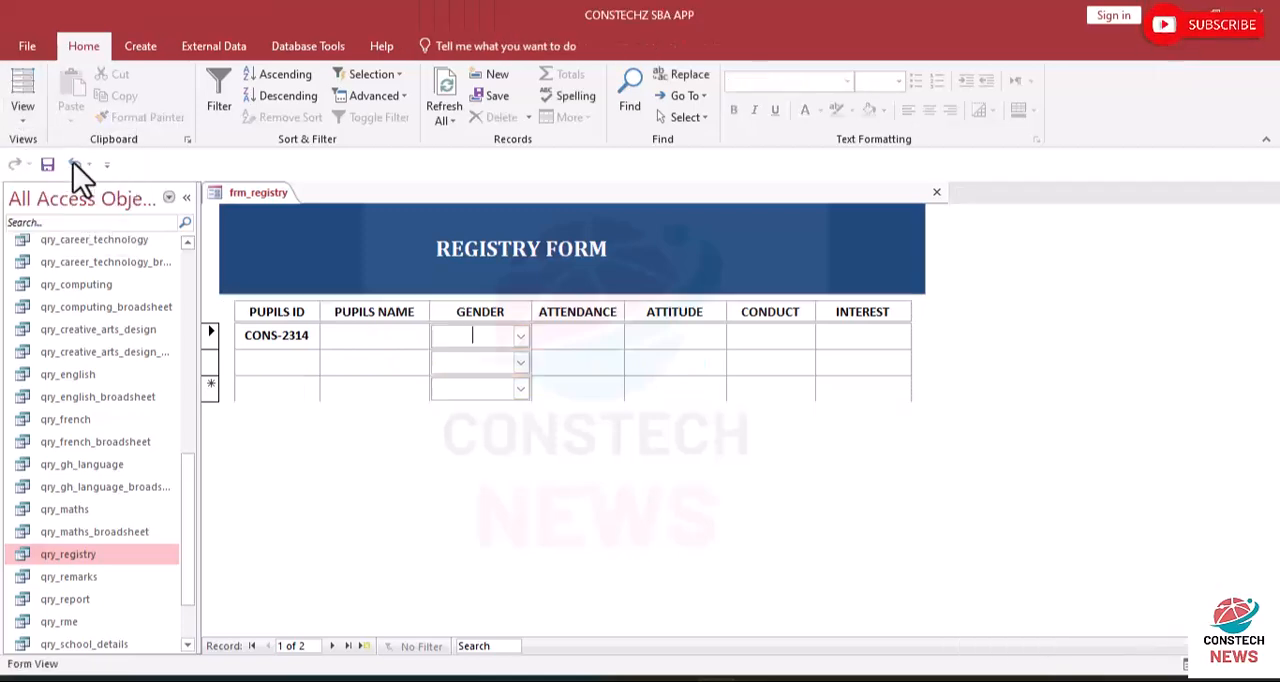
click(520, 338)
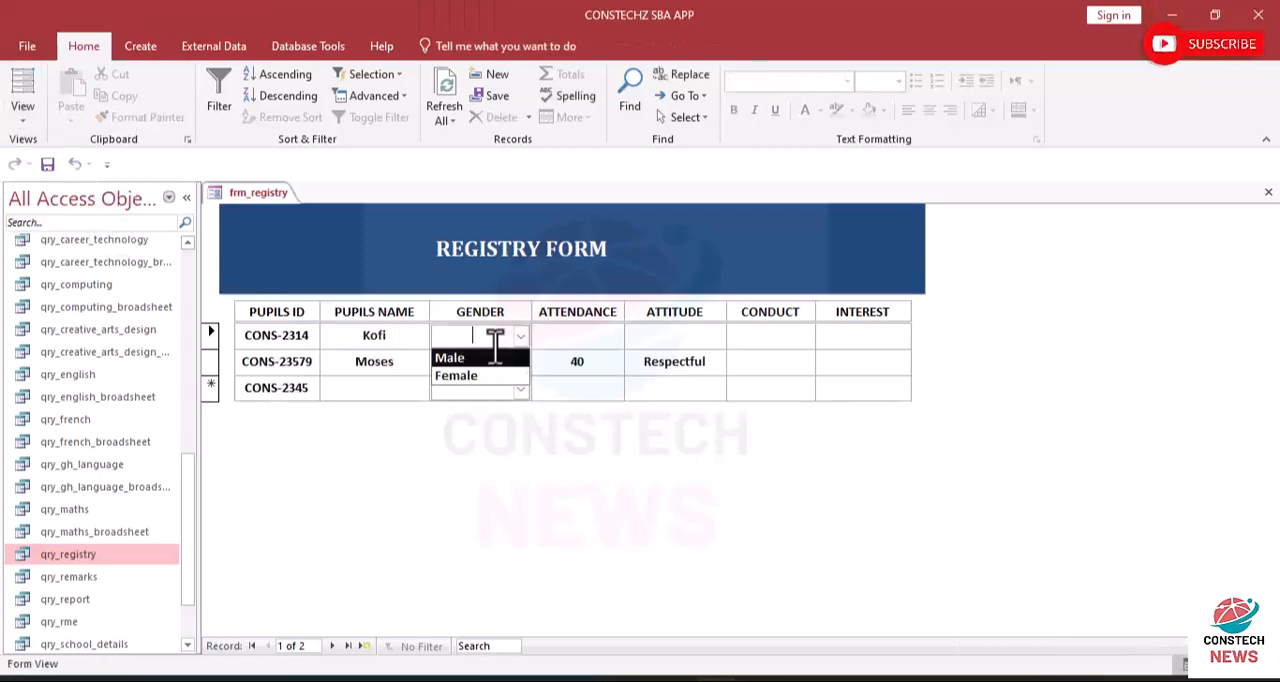
click(472, 390)
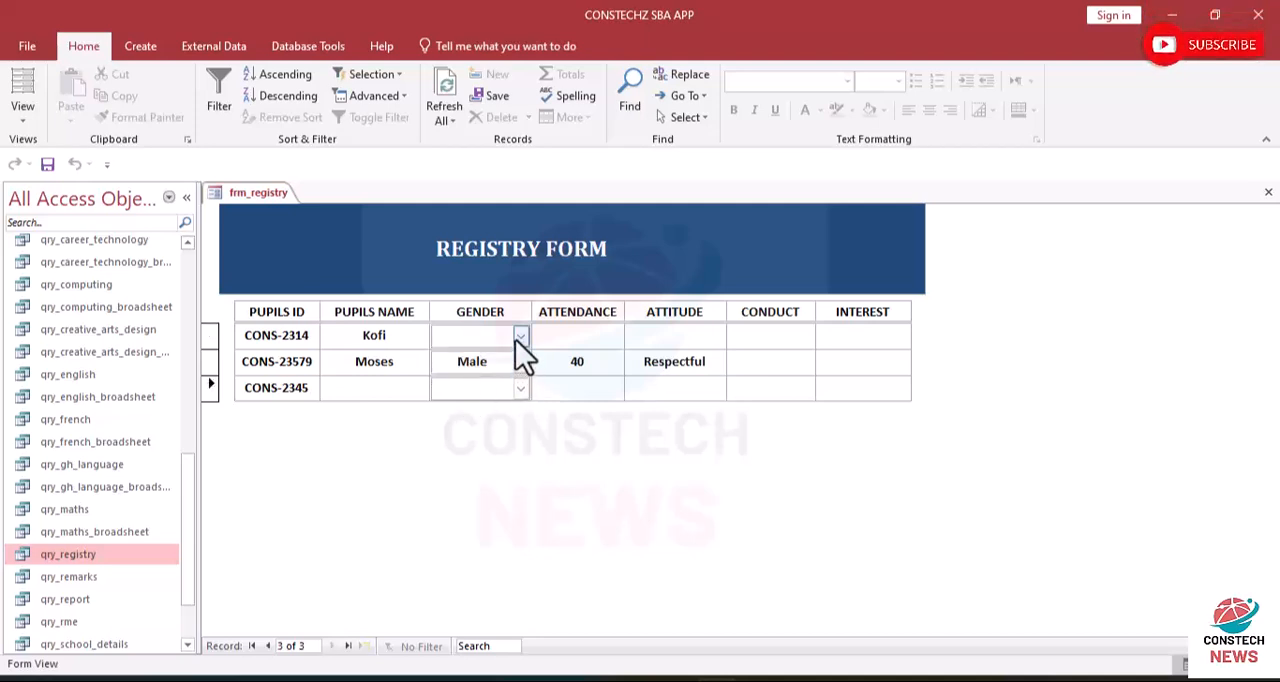
click(520, 338)
click(447, 359)
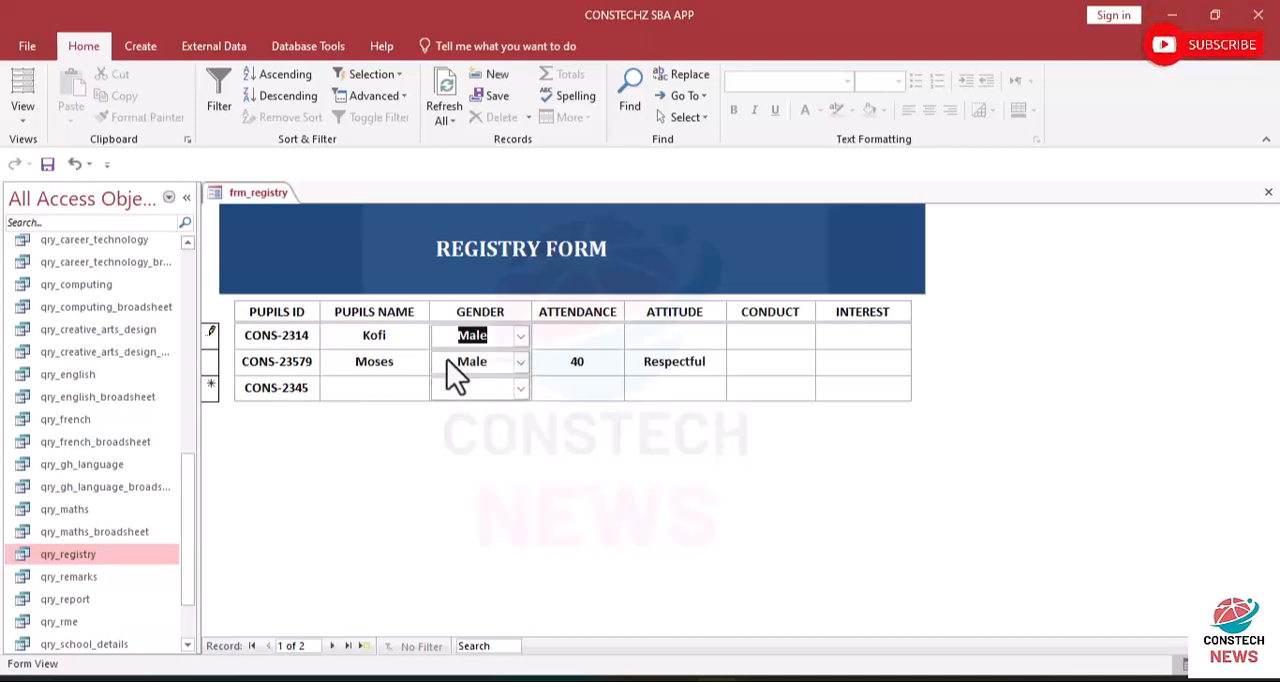
- Set the GENDER of the new third record to Female and undo the entry
click(520, 392)
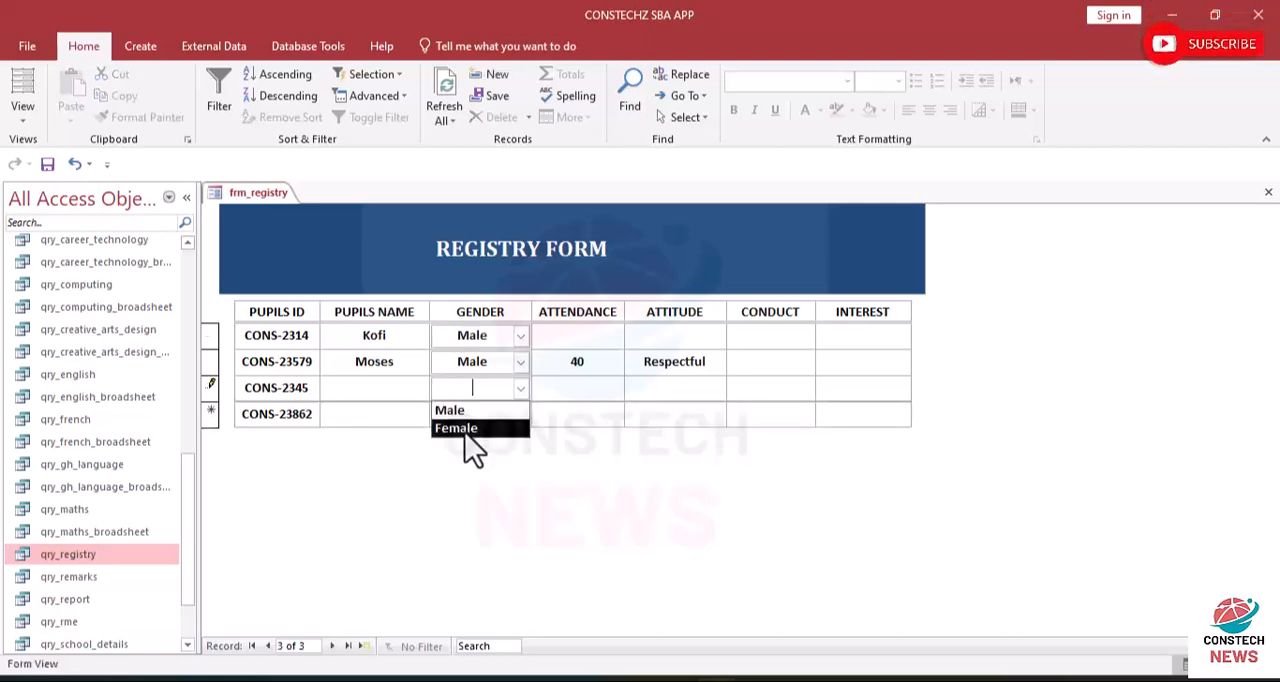
click(465, 429)
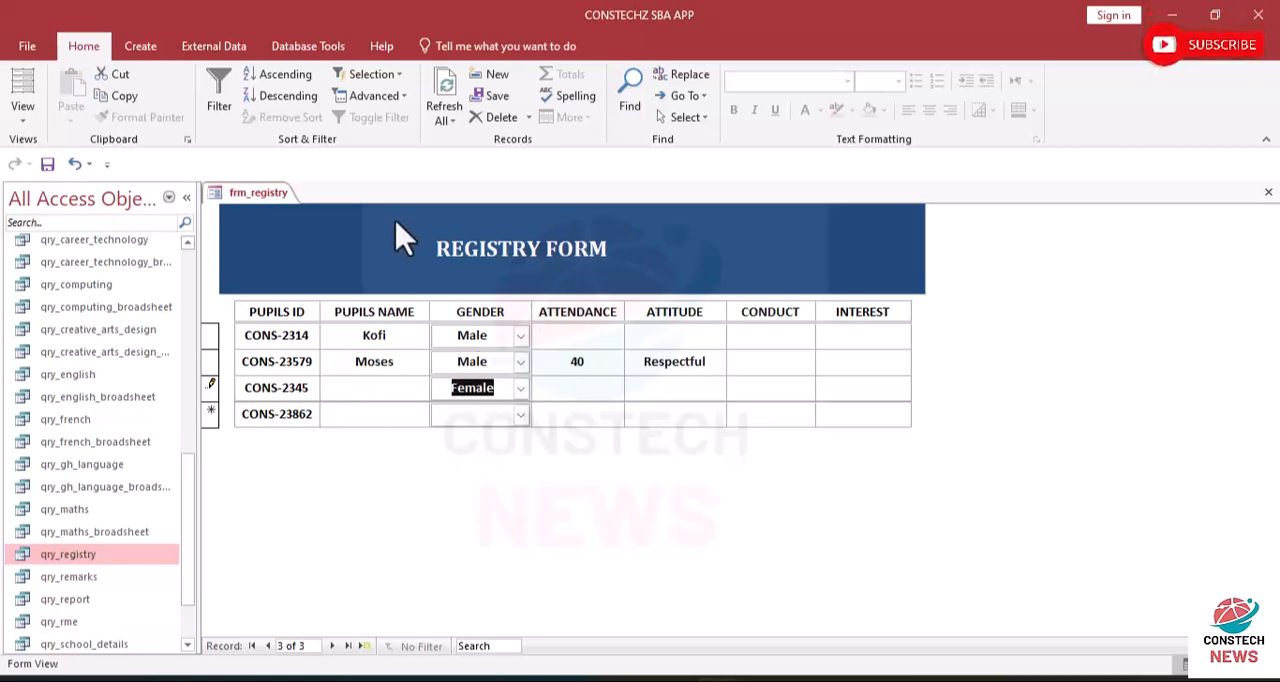
click(74, 160)
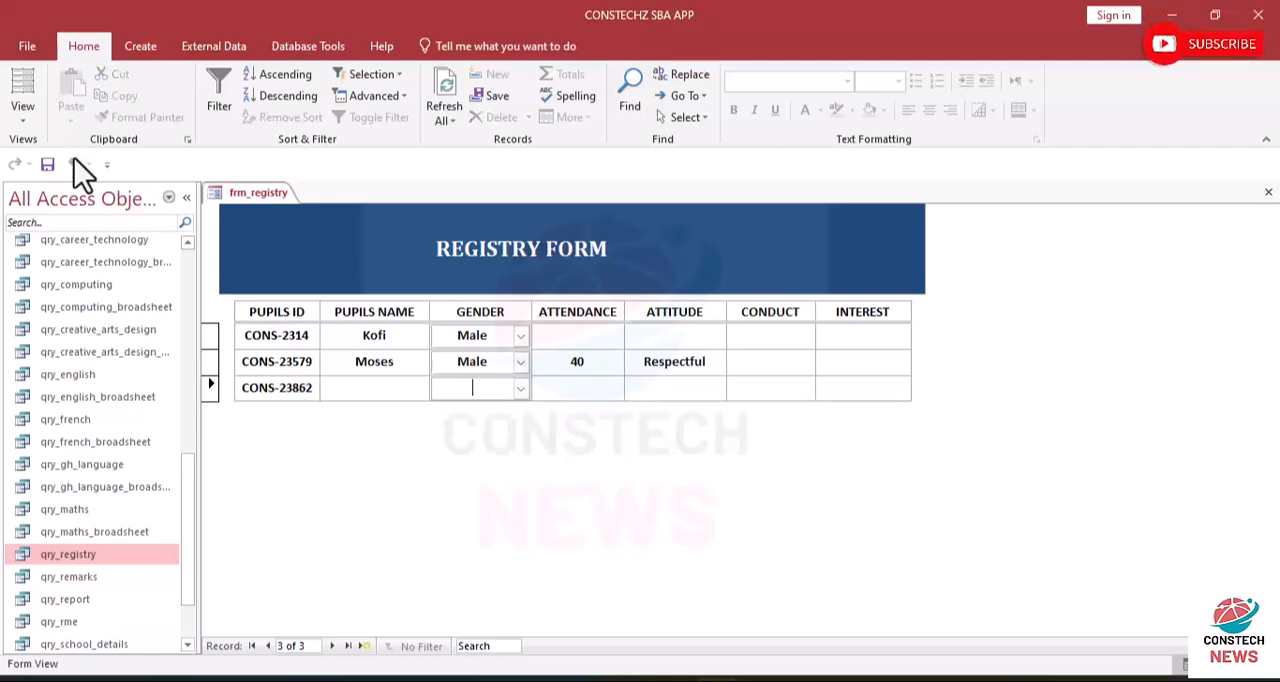
- Enter 50 as the ATTENDANCE of the first record
click(579, 338)
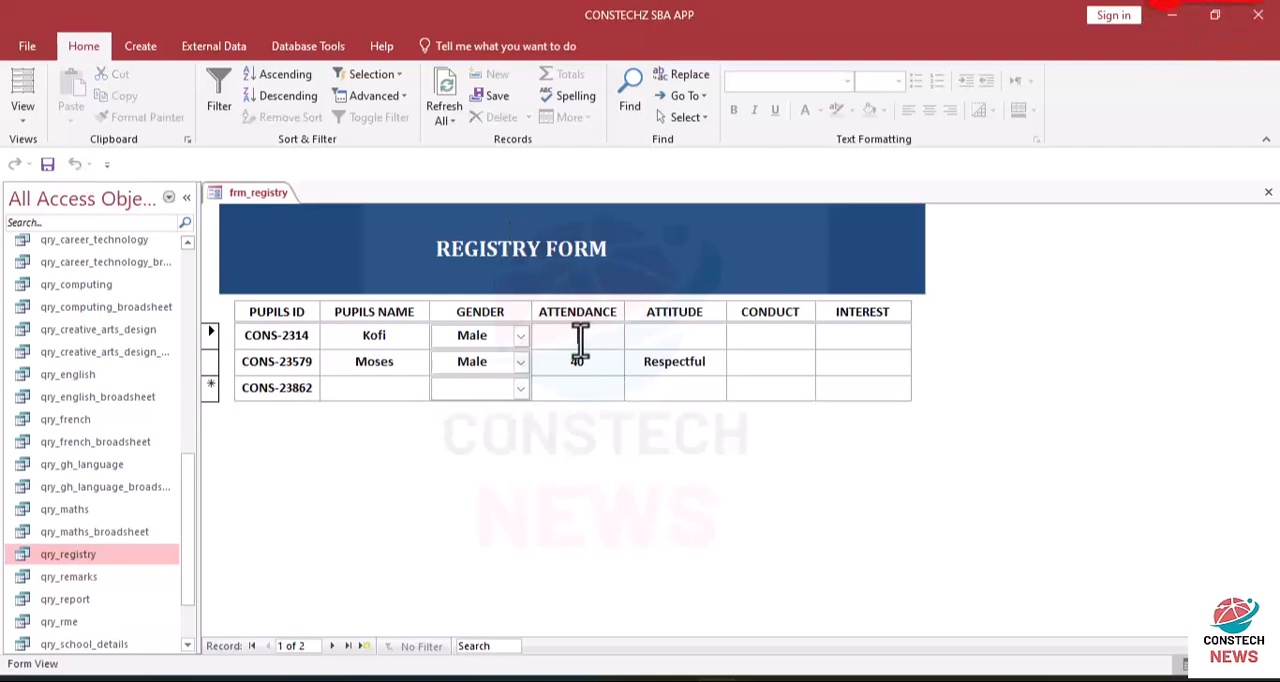
text(4)
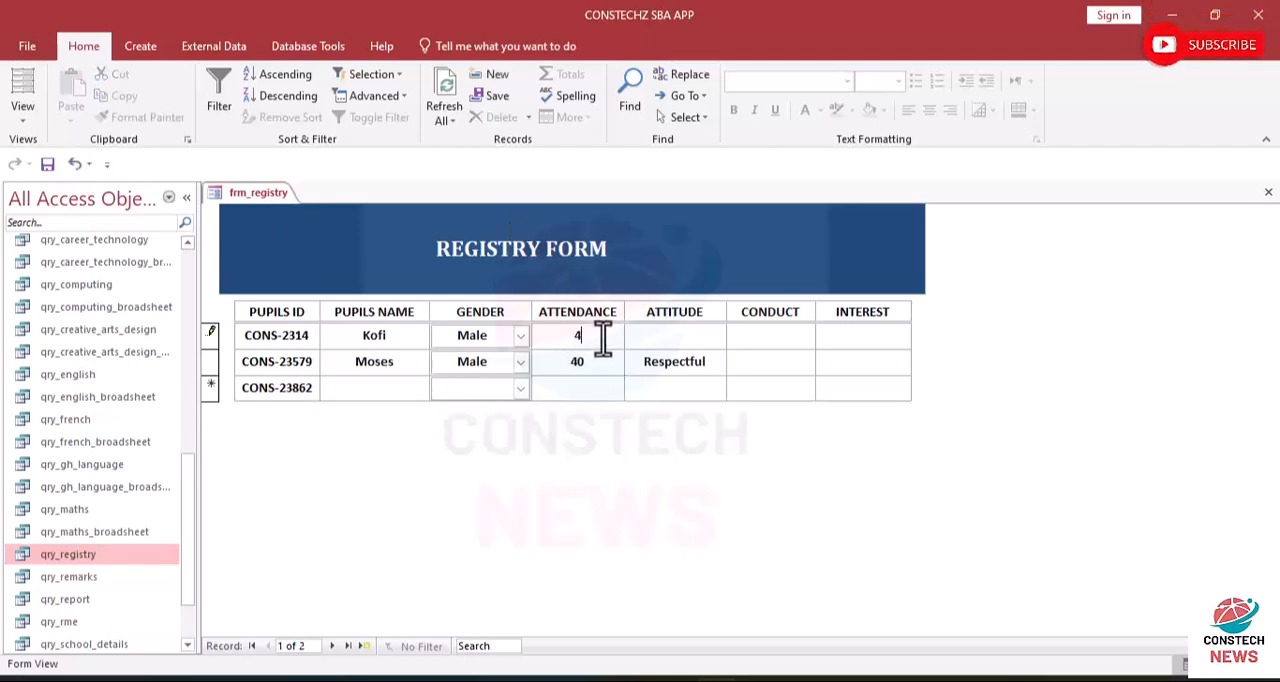
key(BackSpace)
text(50)
click(663, 337)
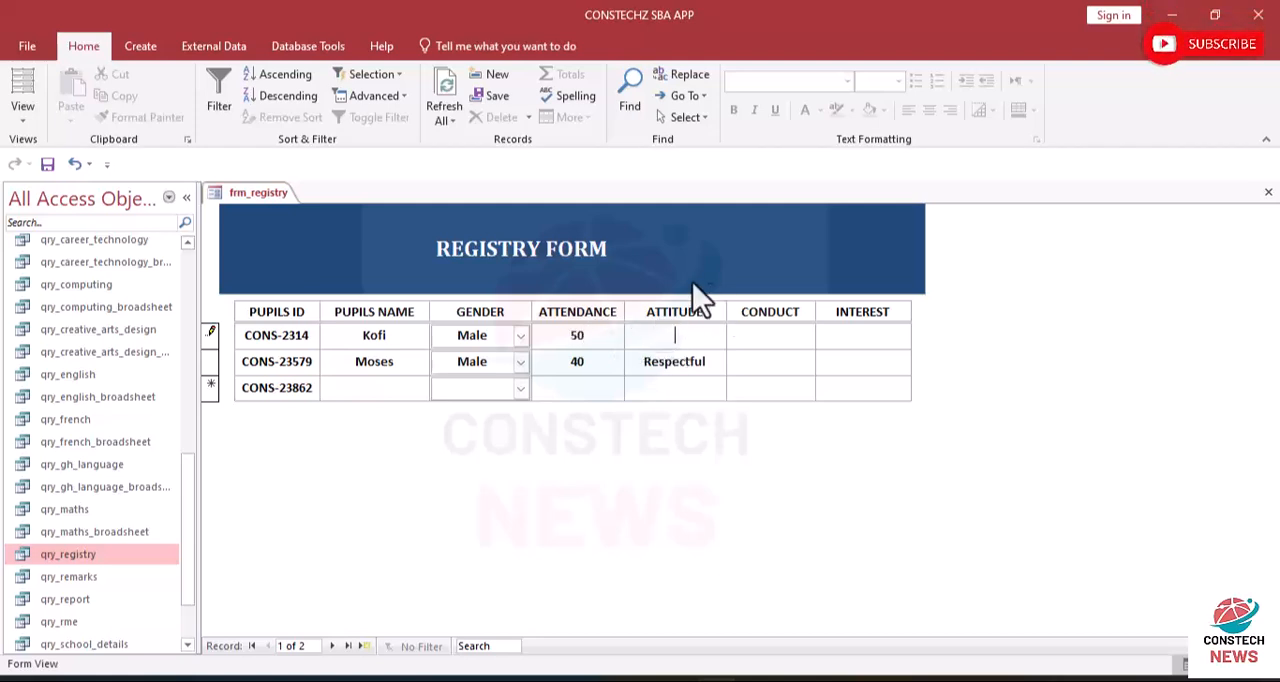
- Return to Layout View and change the pupils_attittude text box under ATTITUDE into a combo box
click(23, 118)
click(57, 194)
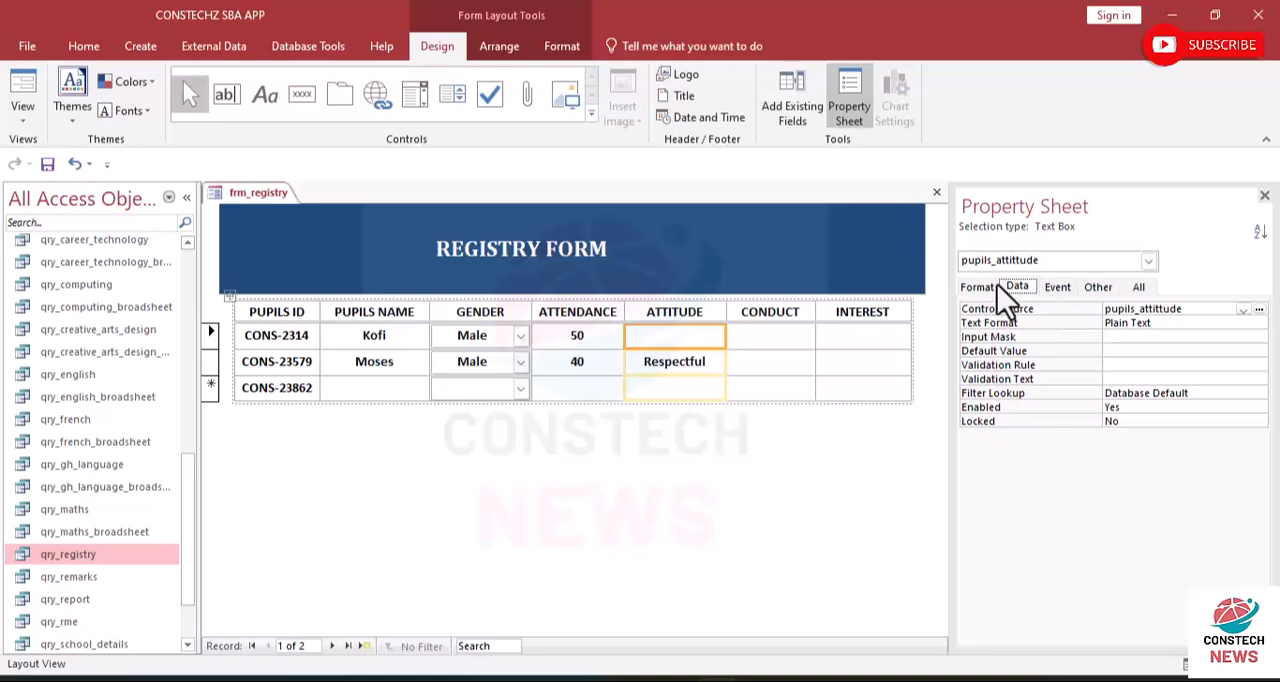
click(713, 435)
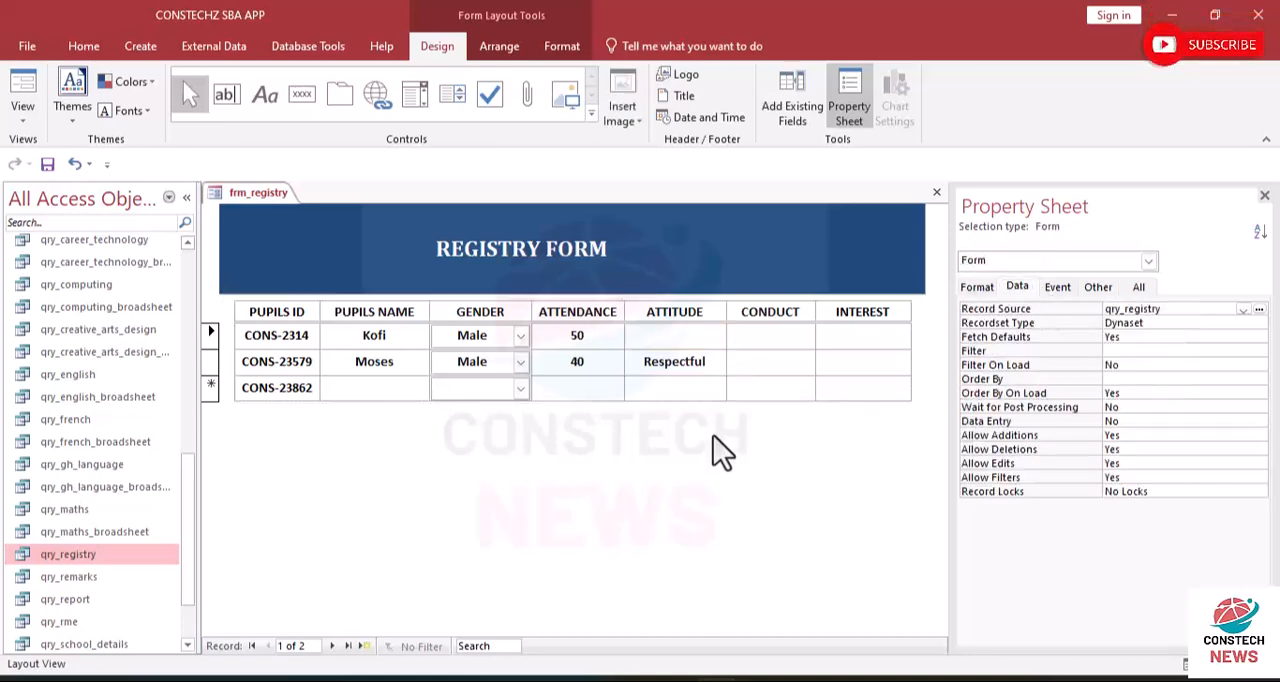
click(671, 337)
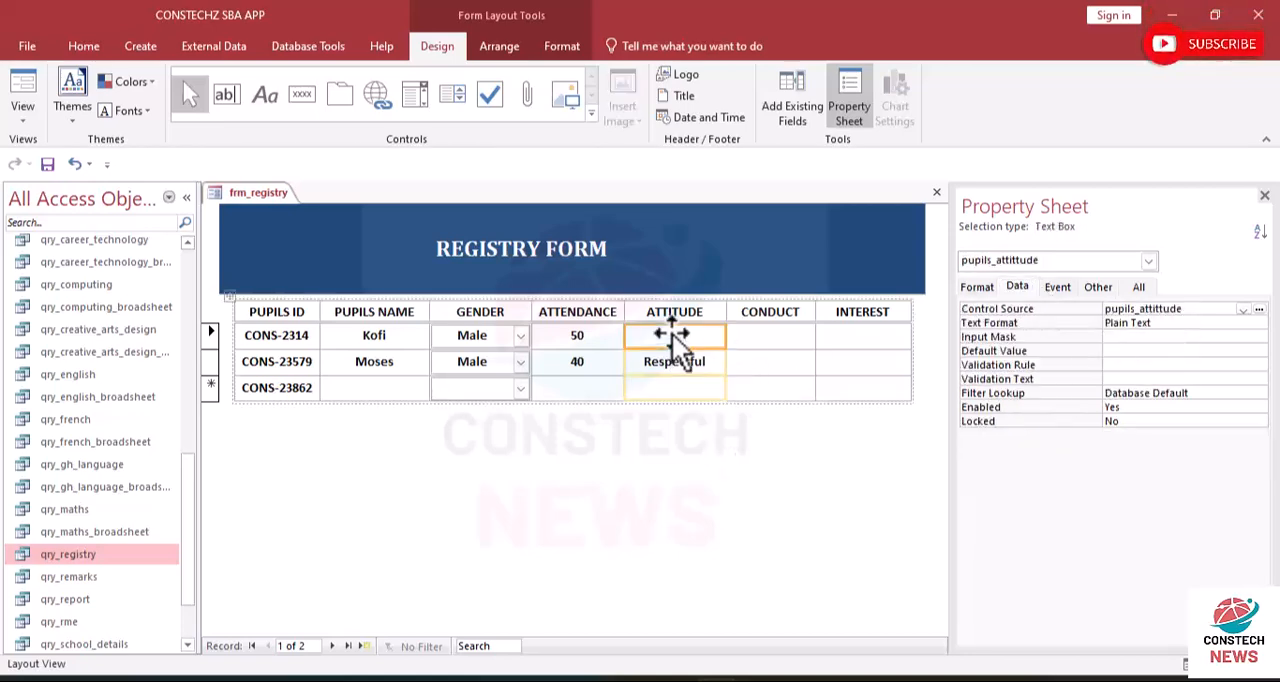
right_click(672, 333)
mouse_move(862, 547)
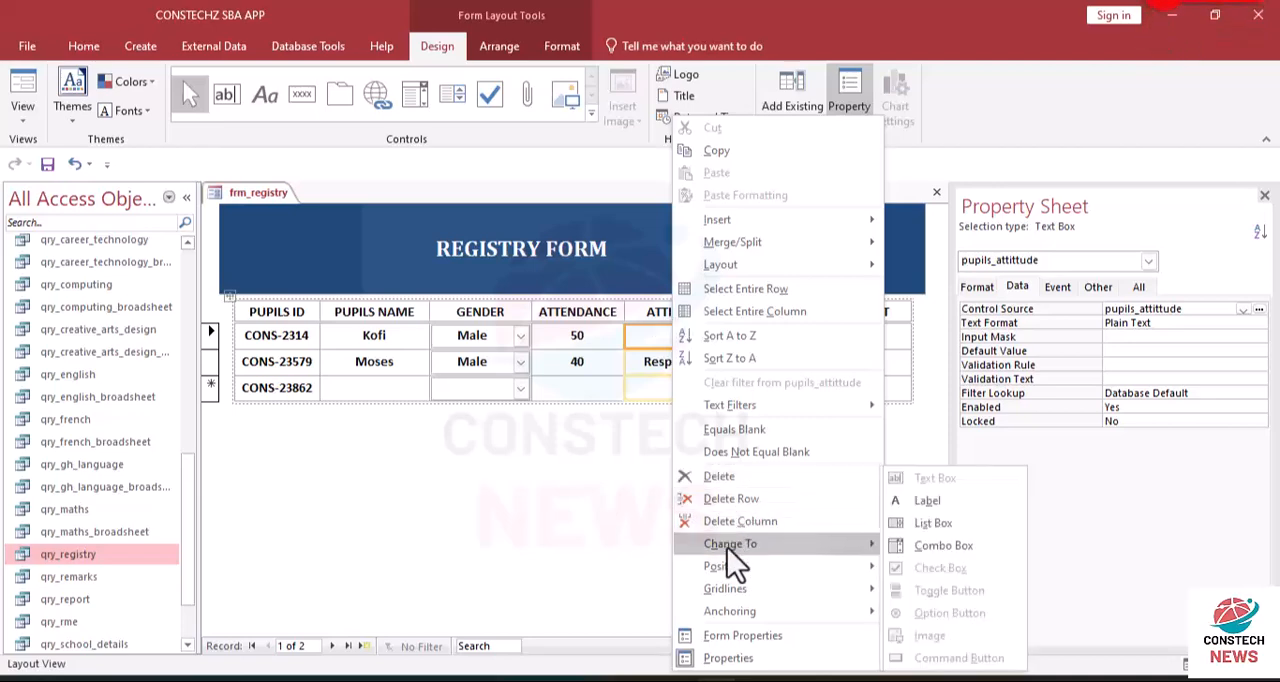
click(928, 550)
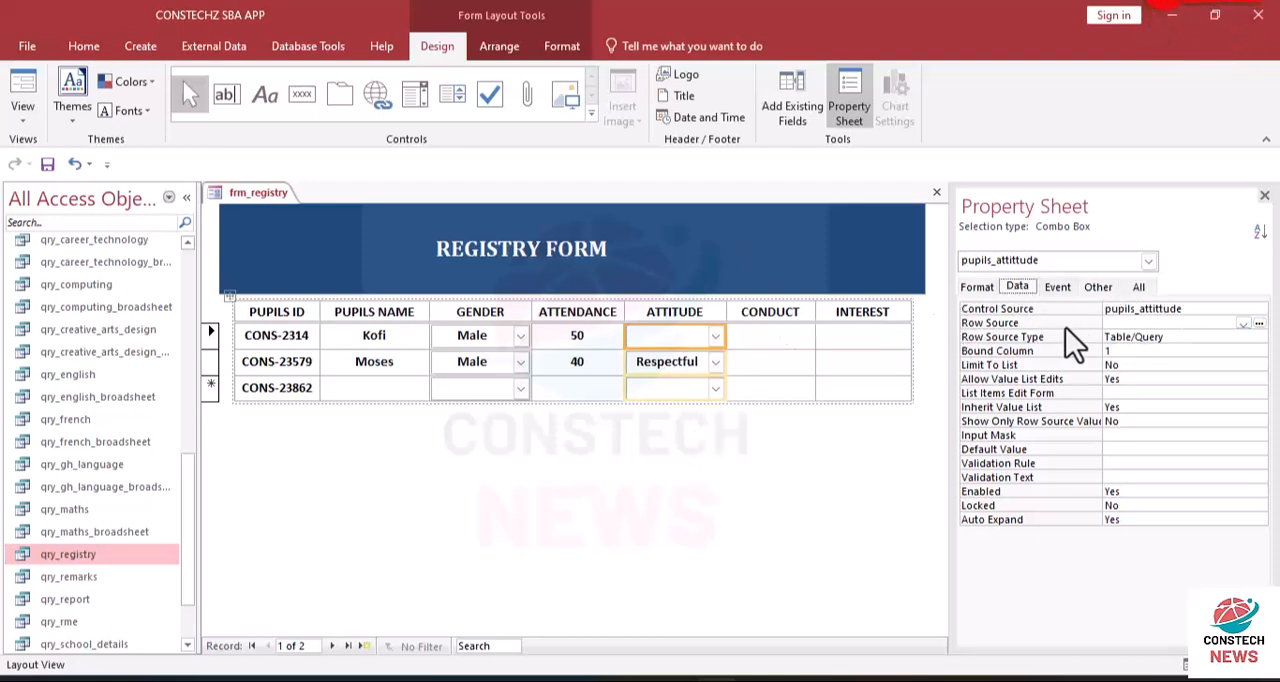
click(1258, 323)
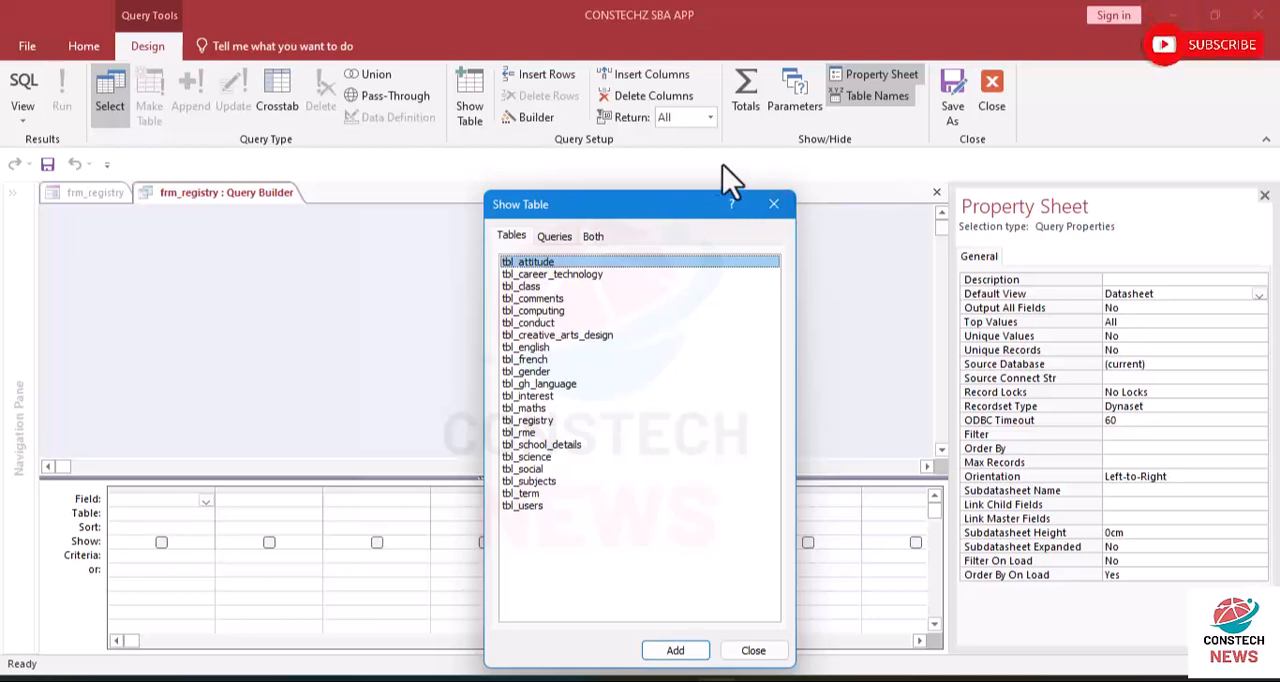
click(773, 204)
click(1000, 87)
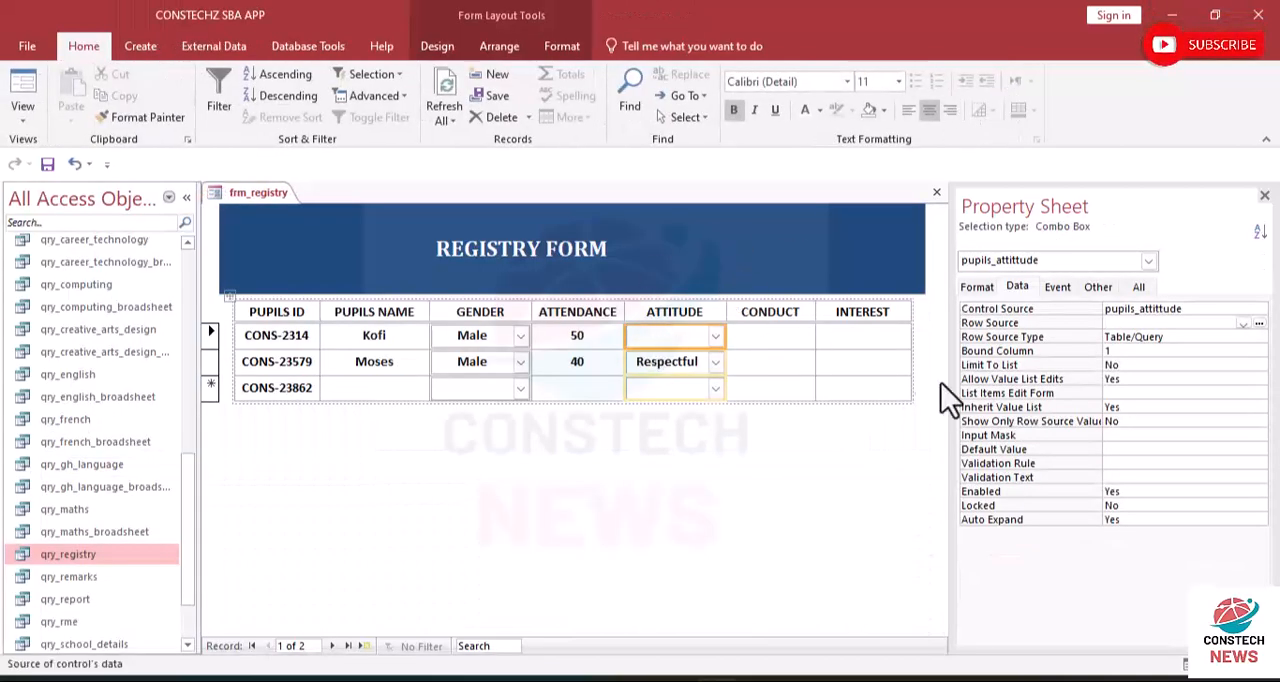
- Build the ATTITUDE combo box's row source query with the atti_name field from the tbl_attitude table
click(1259, 324)
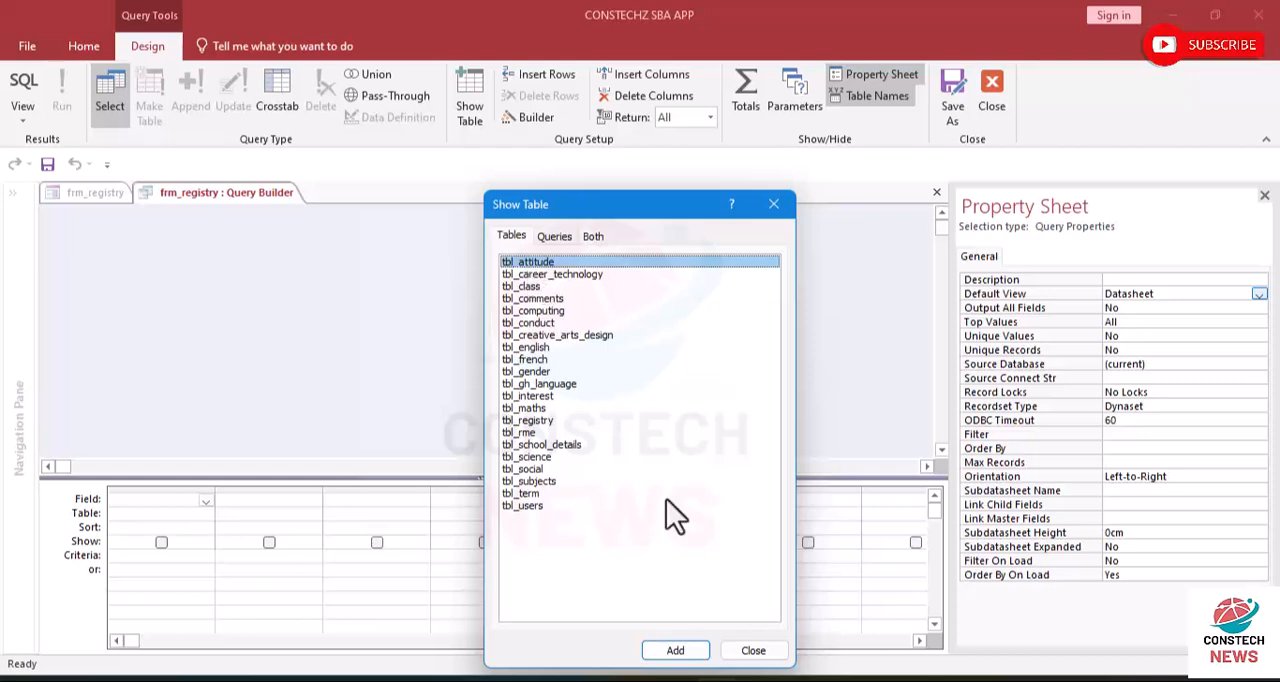
click(675, 651)
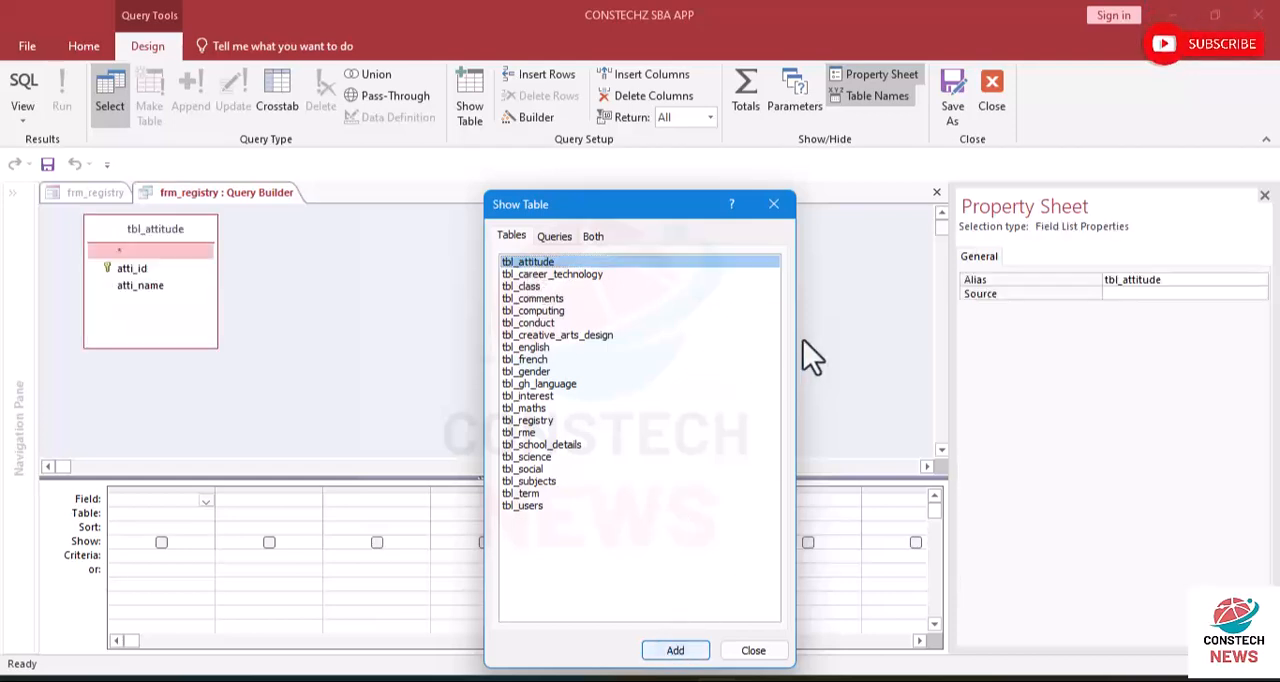
click(771, 214)
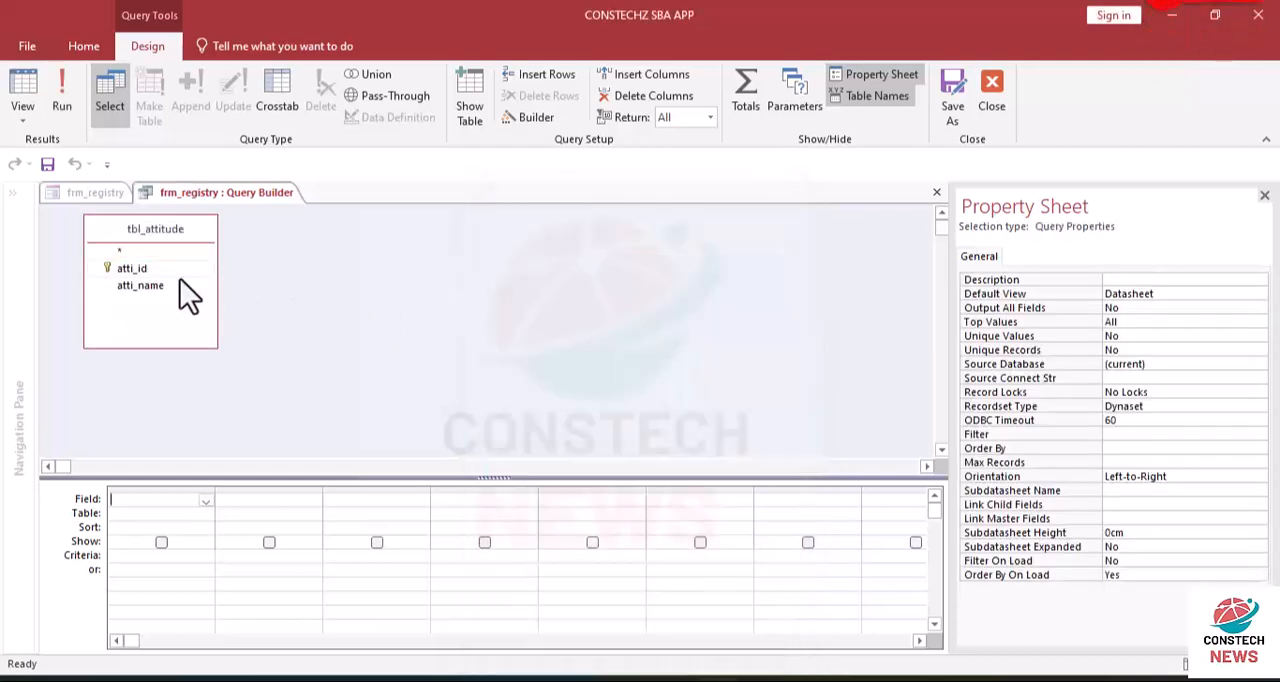
double_click(140, 286)
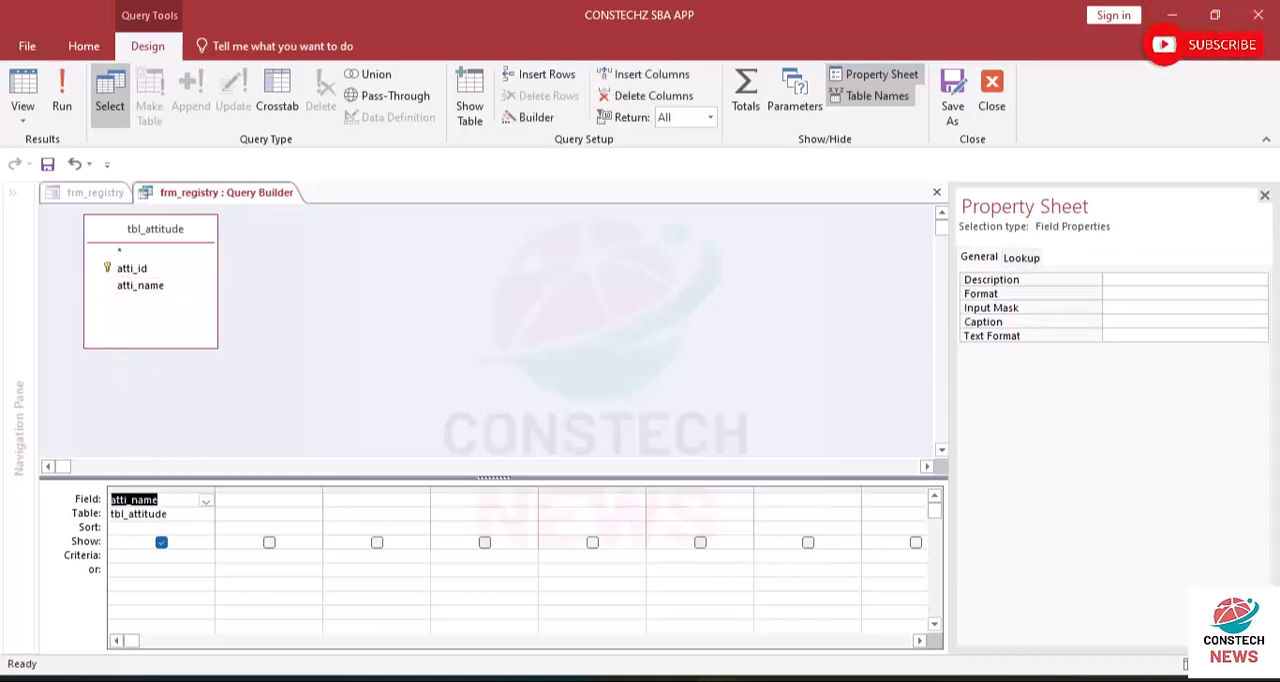
- Close the ATTITUDE query builder and change the pupils_conduct text box under CONDUCT into a combo box
click(1264, 197)
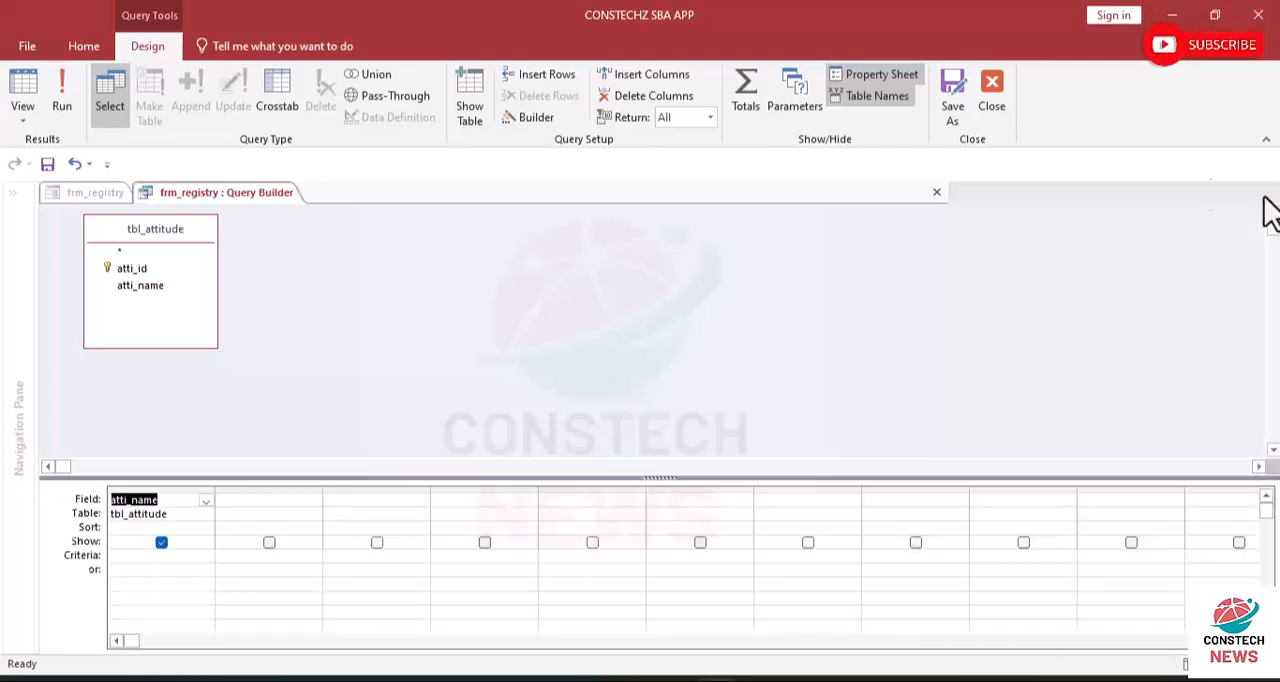
click(992, 90)
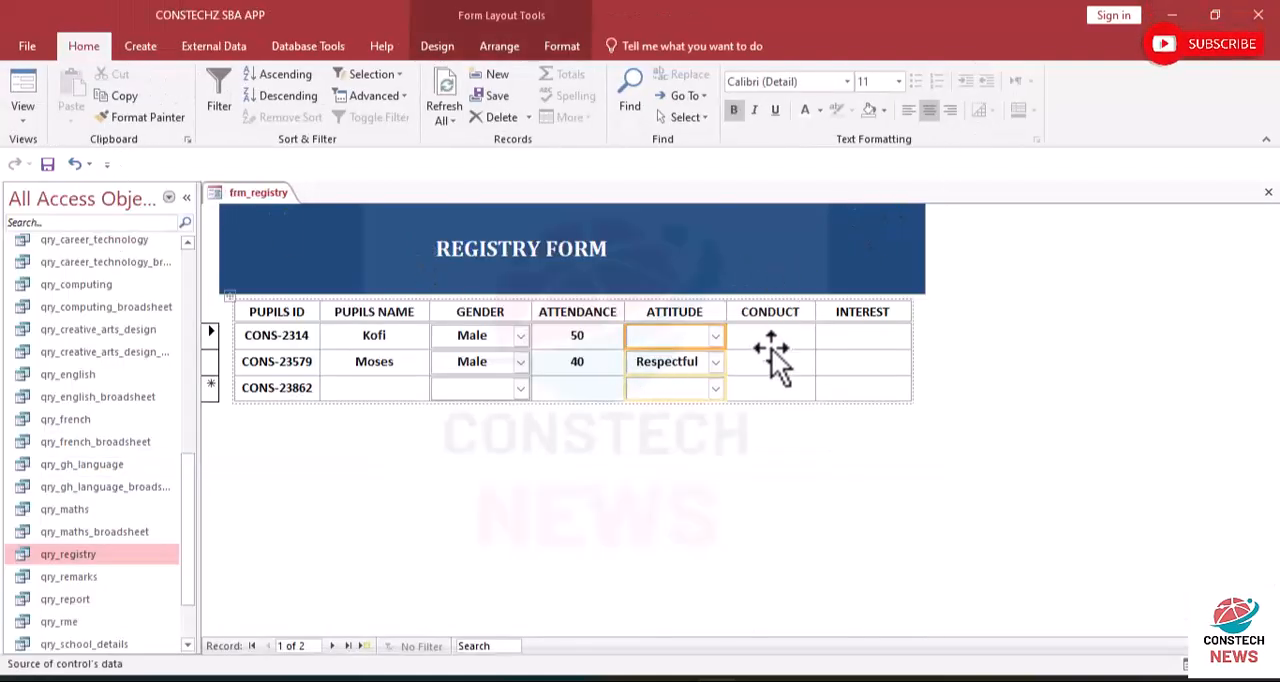
click(764, 345)
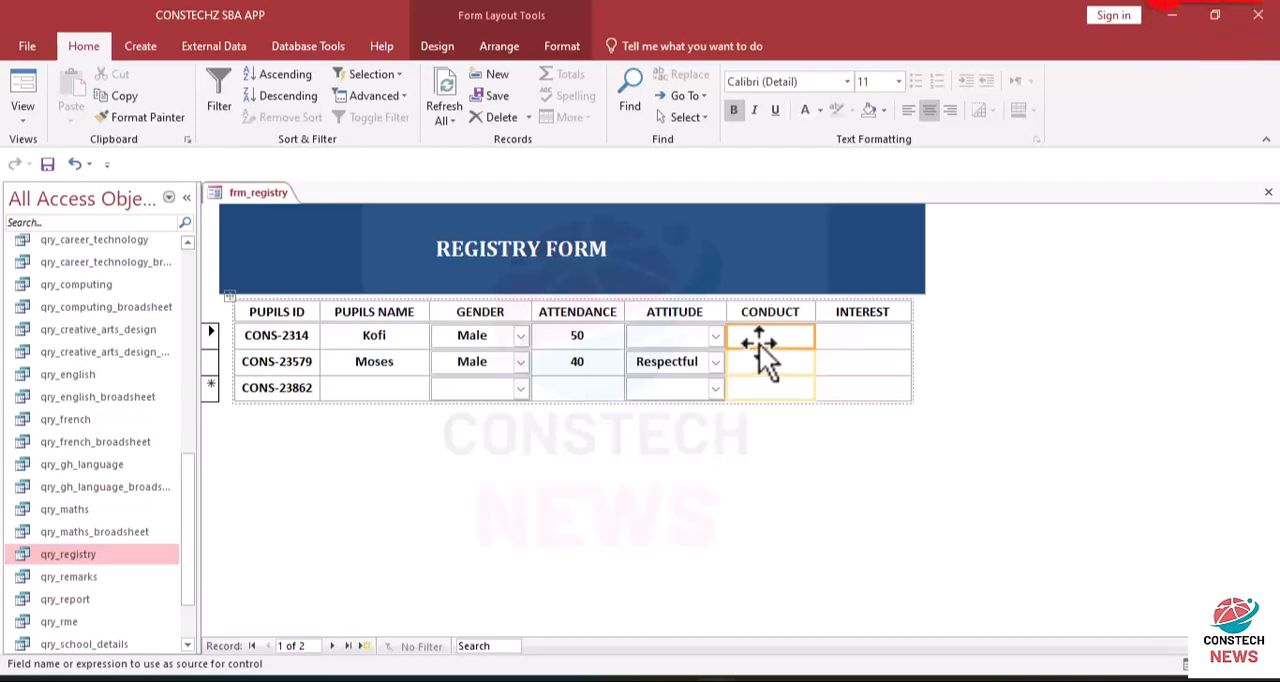
right_click(735, 337)
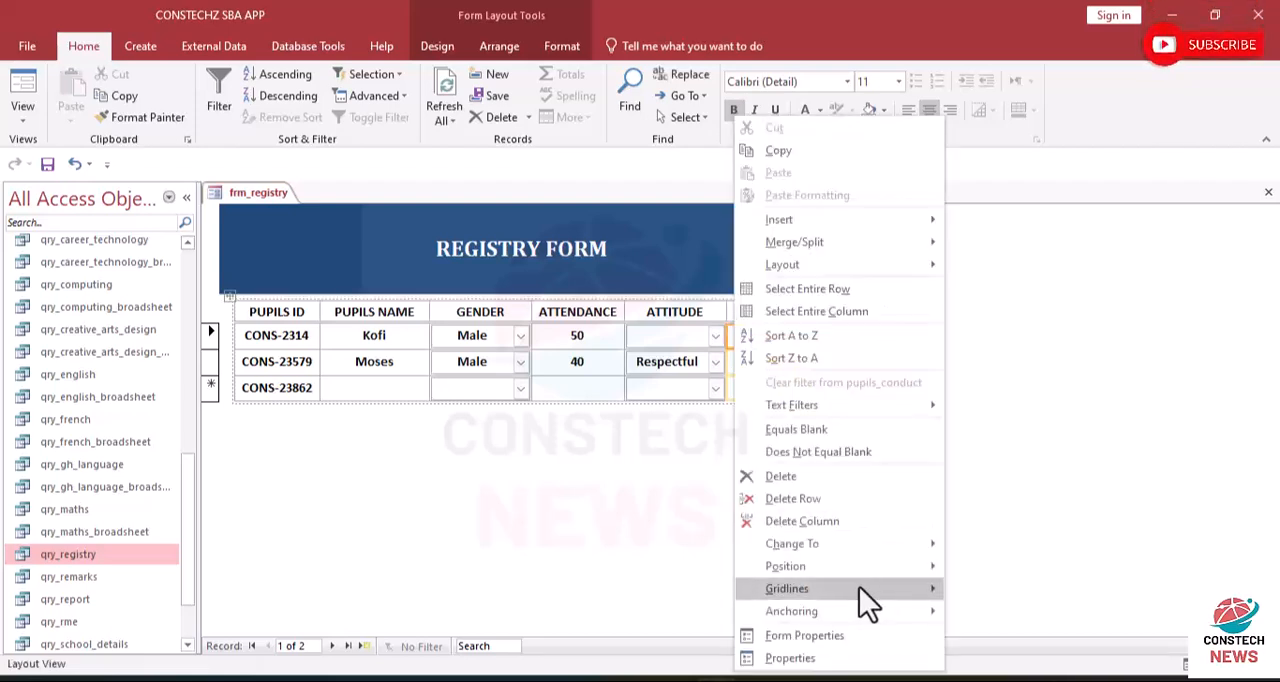
mouse_move(785, 543)
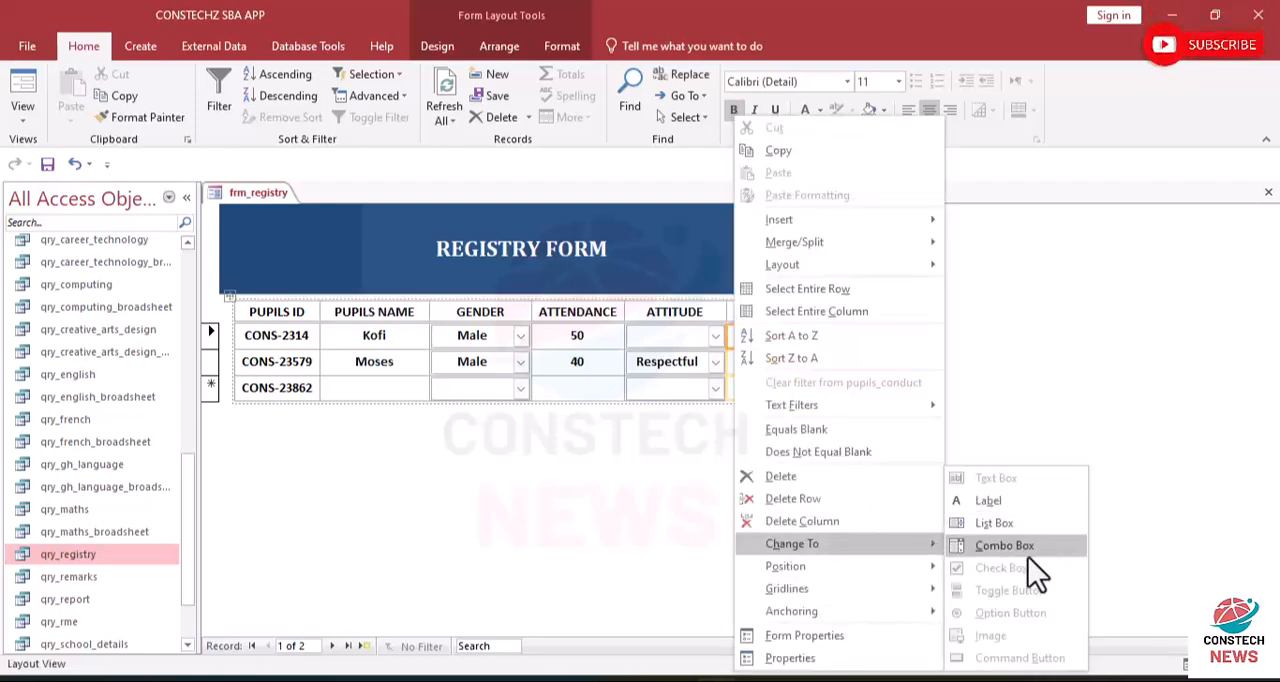
click(1024, 553)
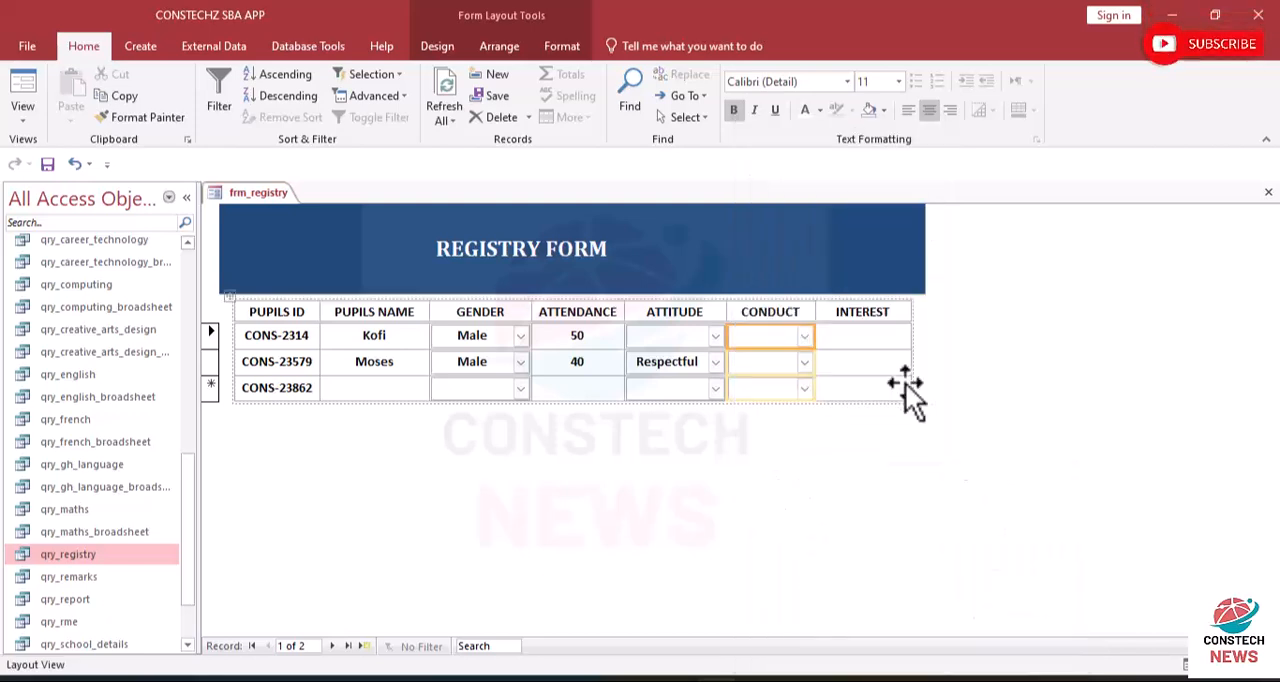
- Change the pupils_interest text box under INTEREST into a combo box
click(866, 338)
right_click(866, 338)
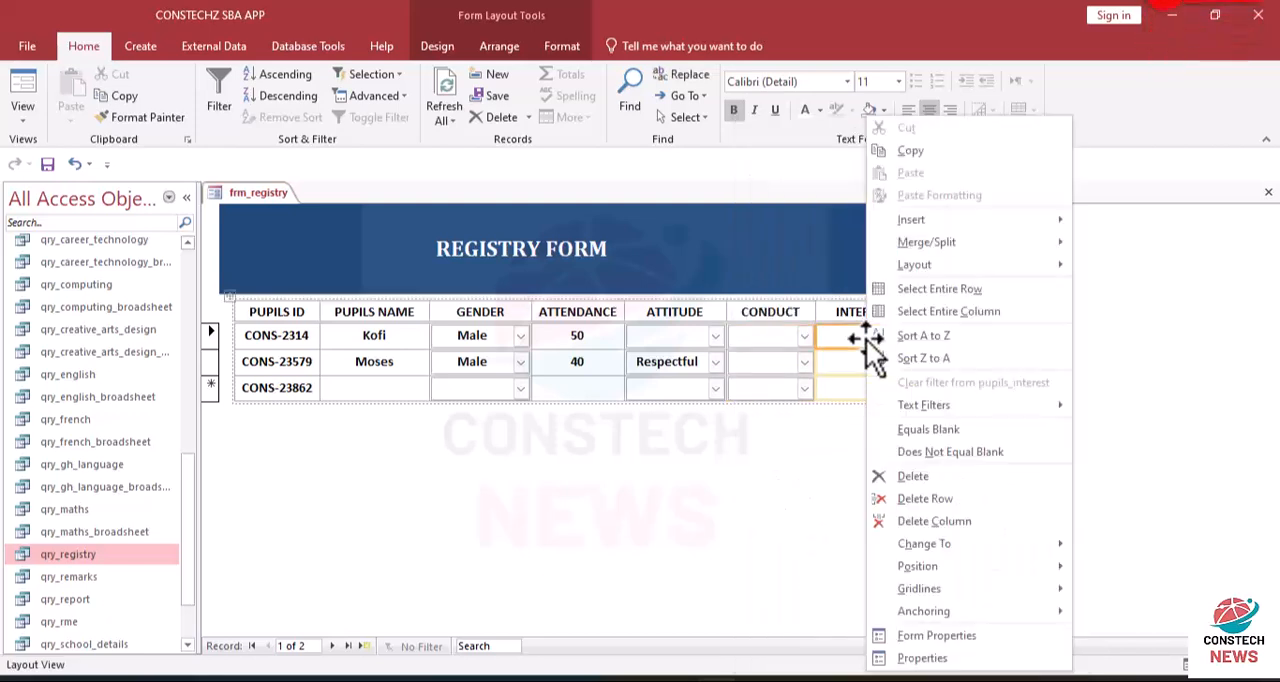
mouse_move(982, 541)
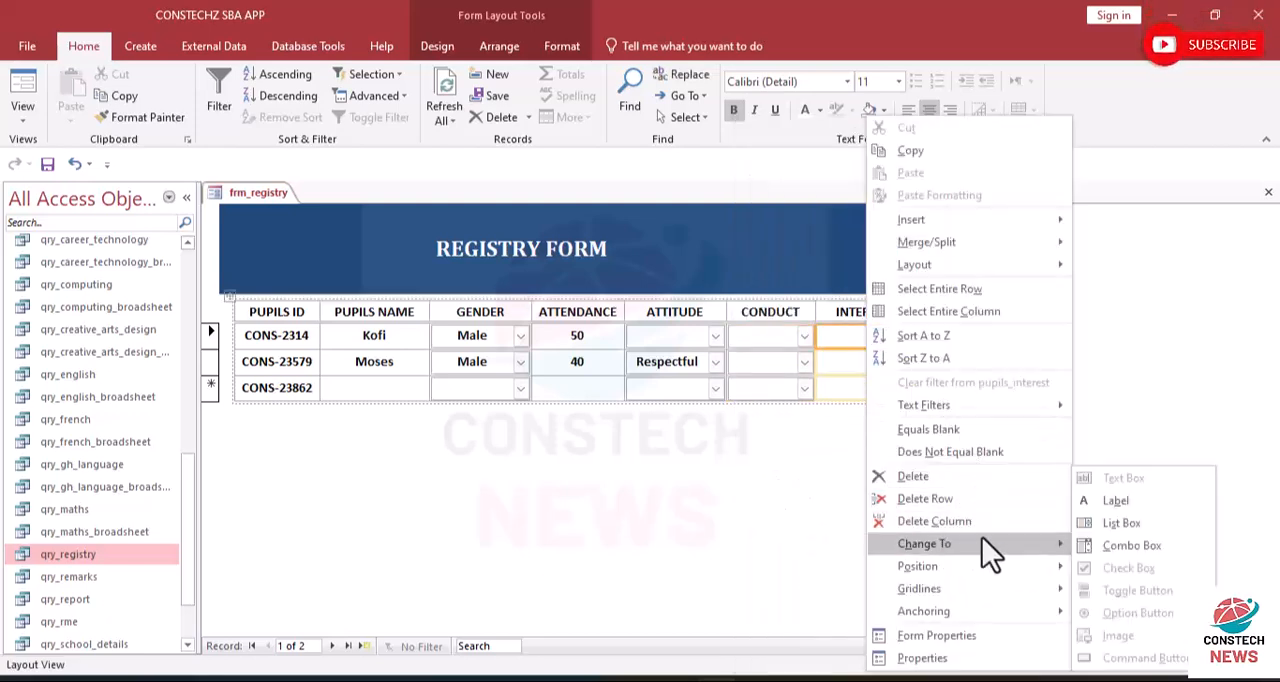
click(1103, 543)
click(777, 336)
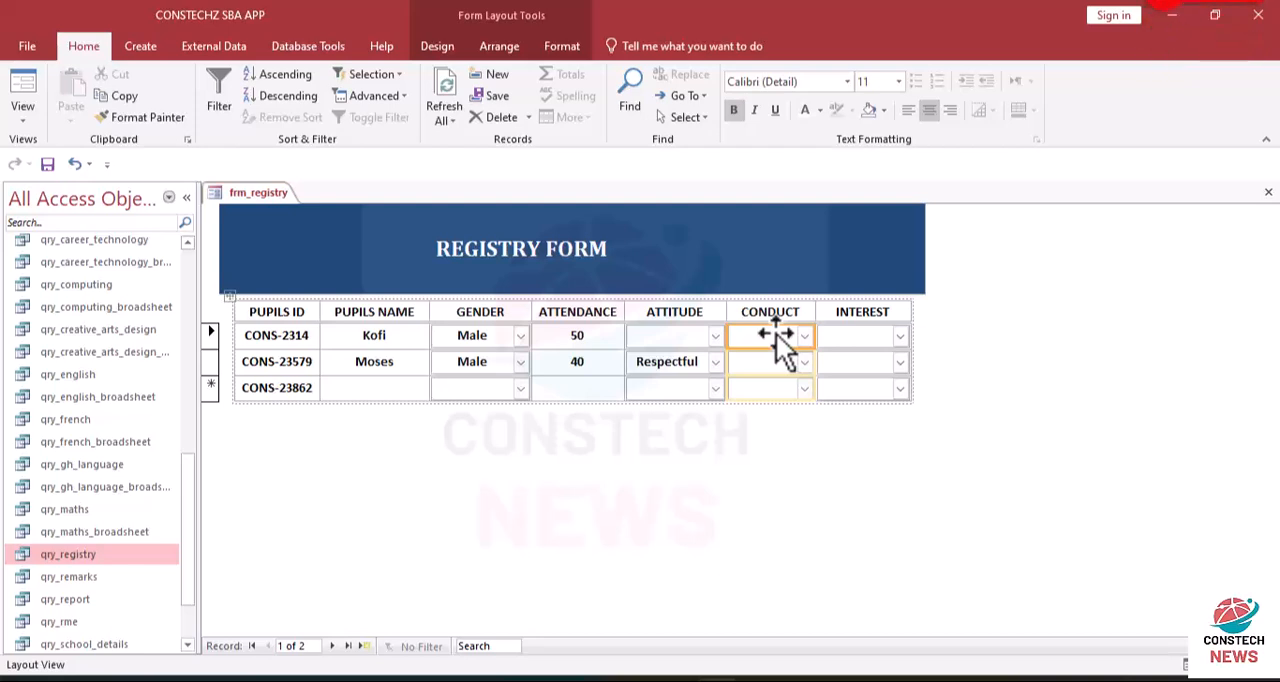
right_click(766, 338)
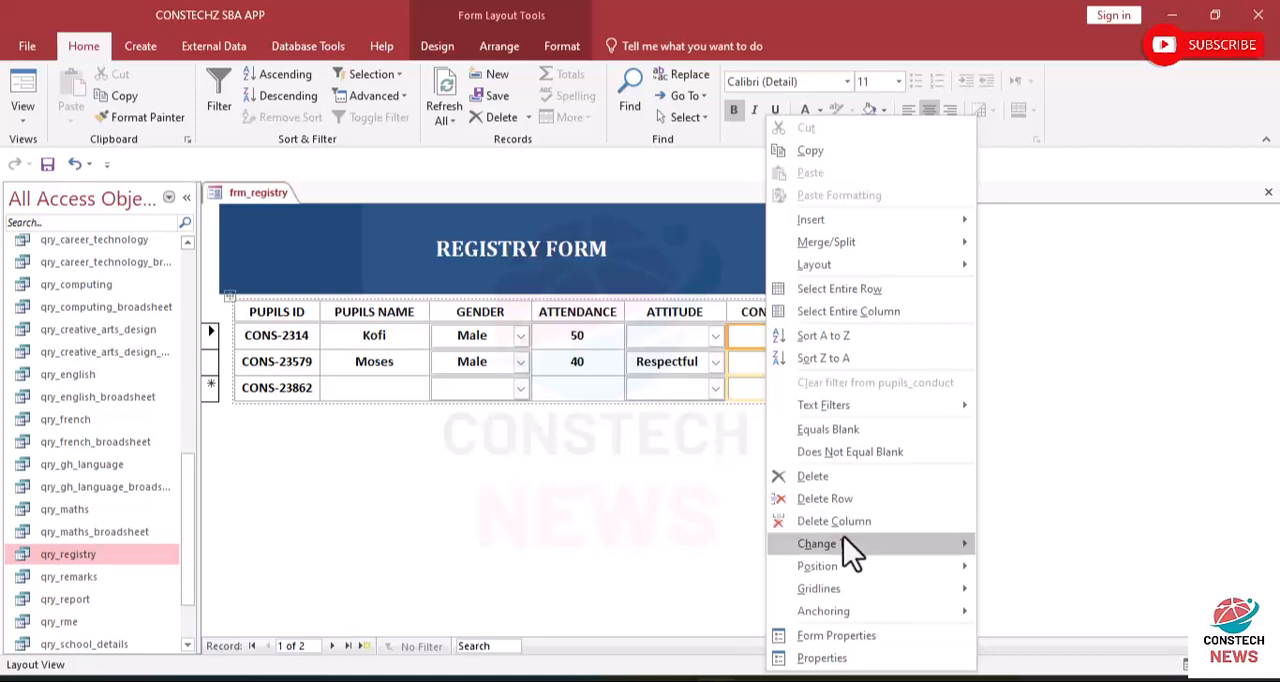
mouse_move(901, 541)
key(Escape)
key(Escape)
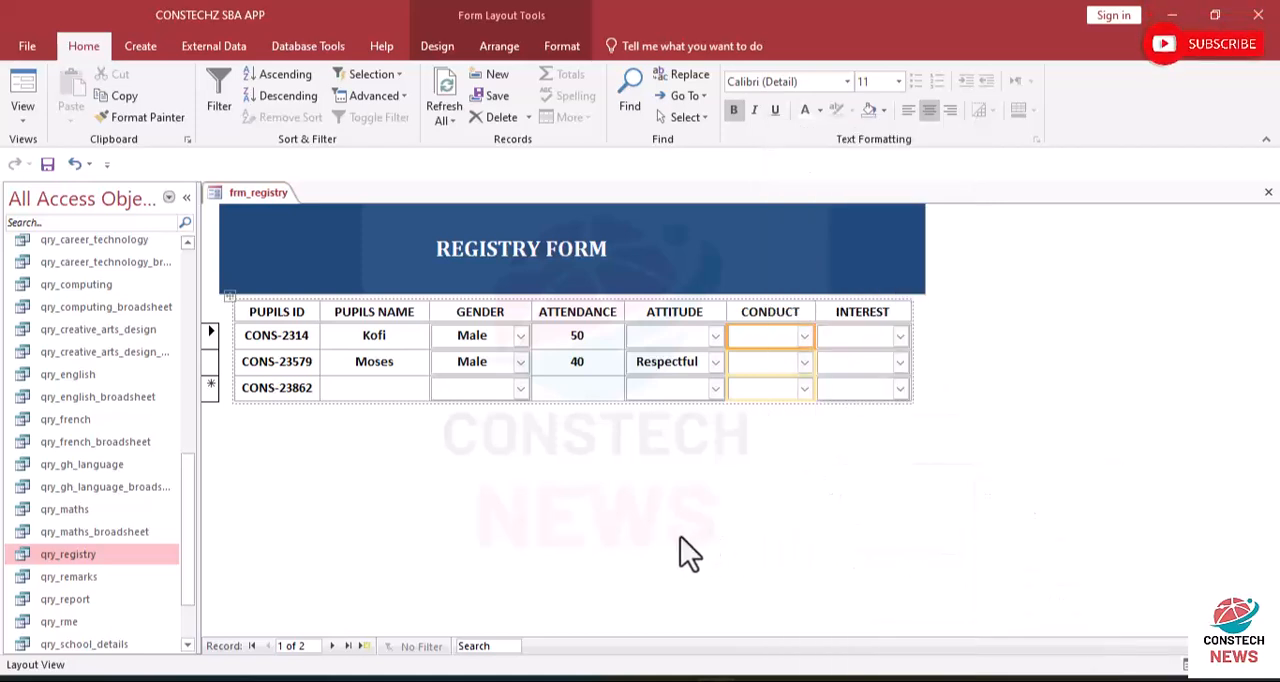
click(26, 120)
click(44, 194)
click(562, 46)
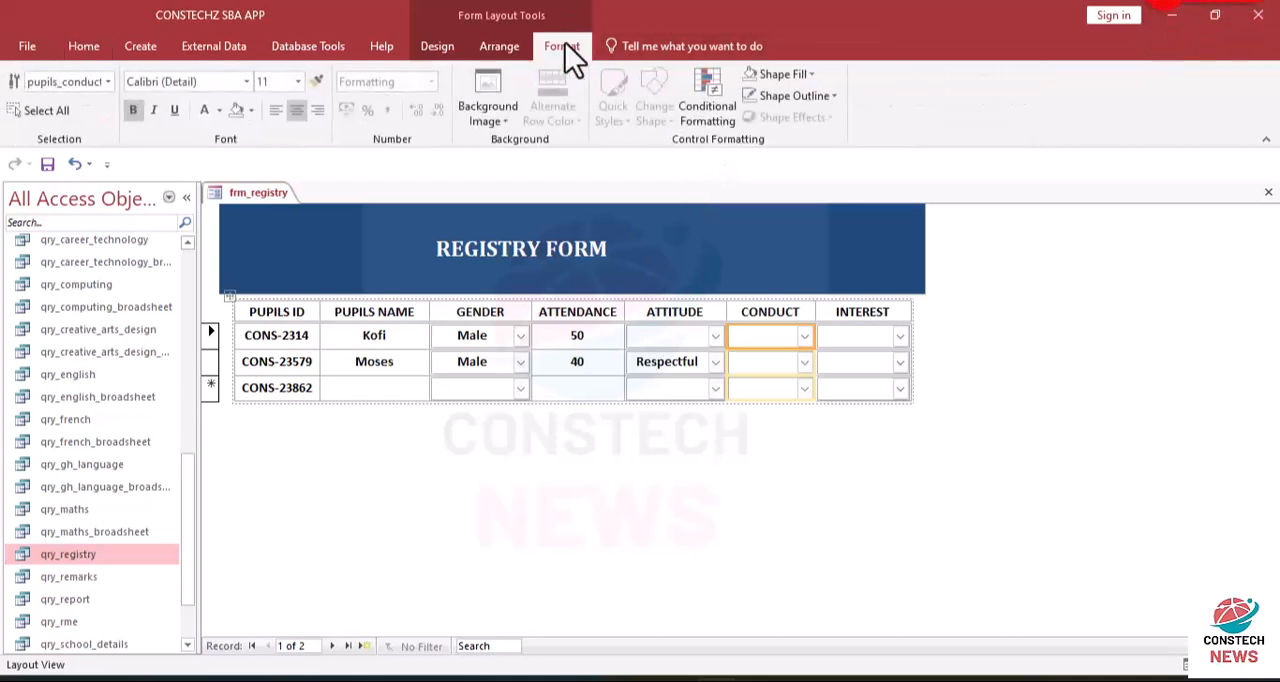
click(500, 50)
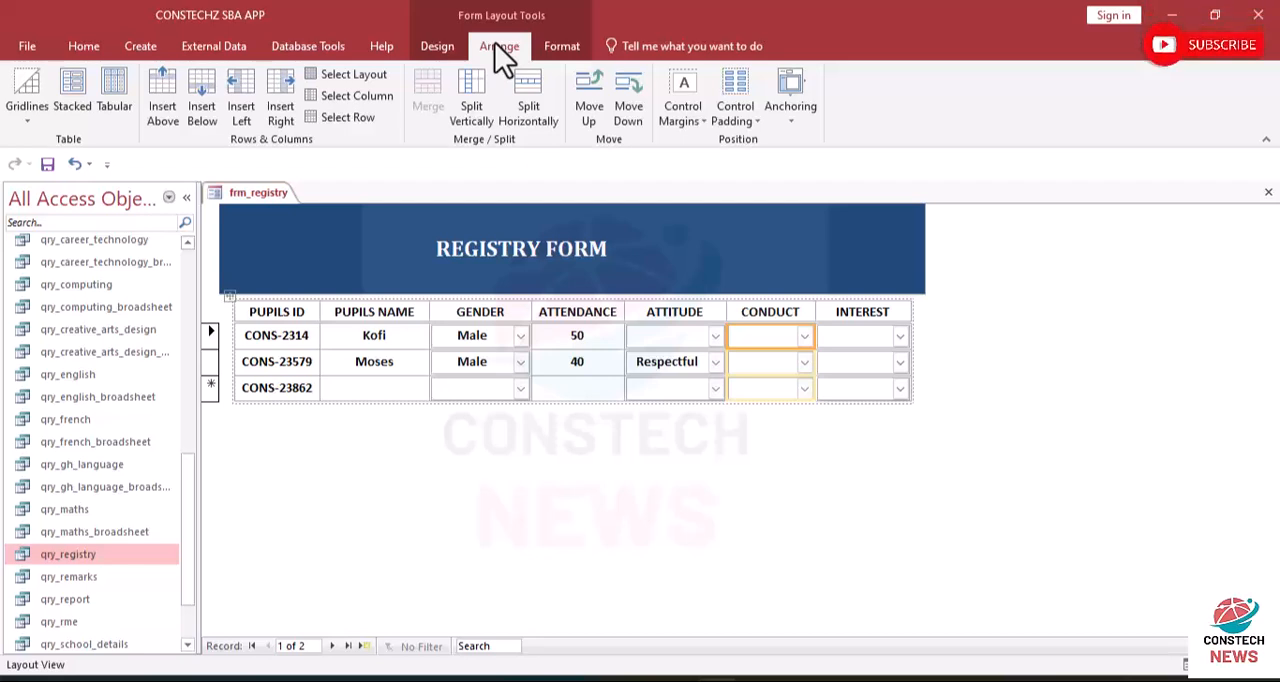
click(95, 47)
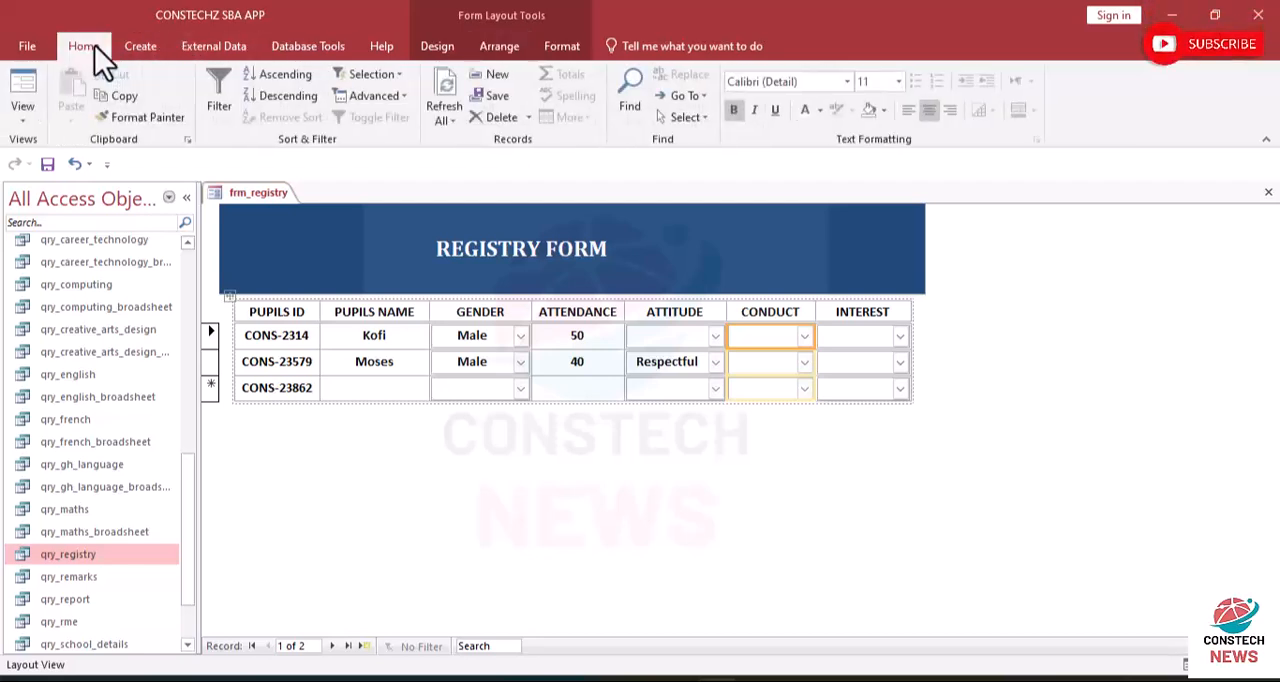